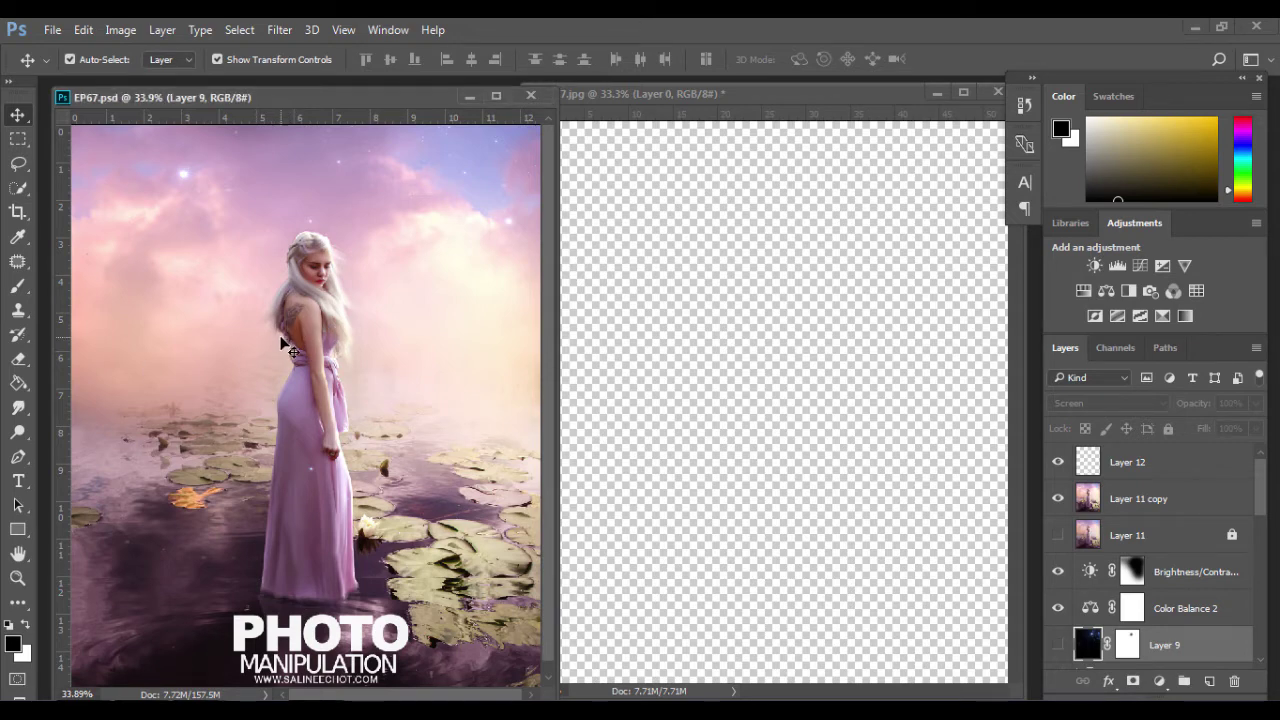
Check the blank EP67.jpg canvas is 1497 × 1800 px, then reposition its window
scroll(306, 316, up, 3)
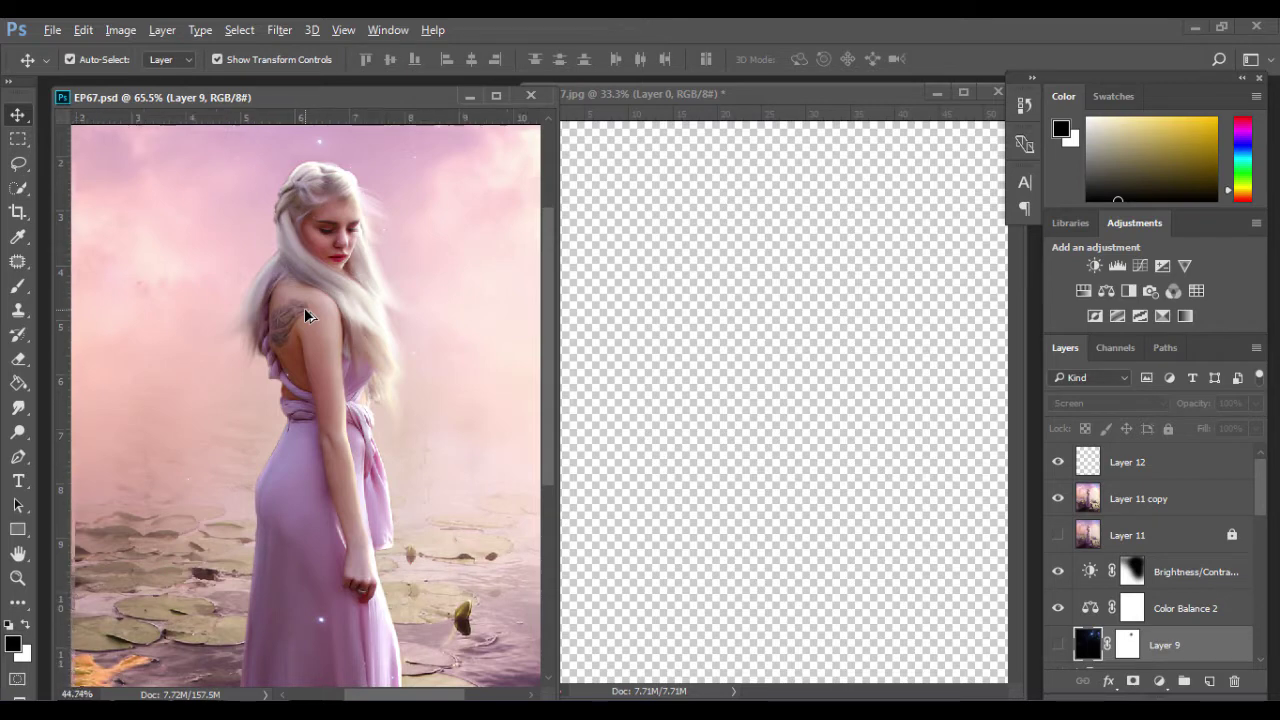
scroll(306, 316, down, 2)
scroll(306, 316, down, 1)
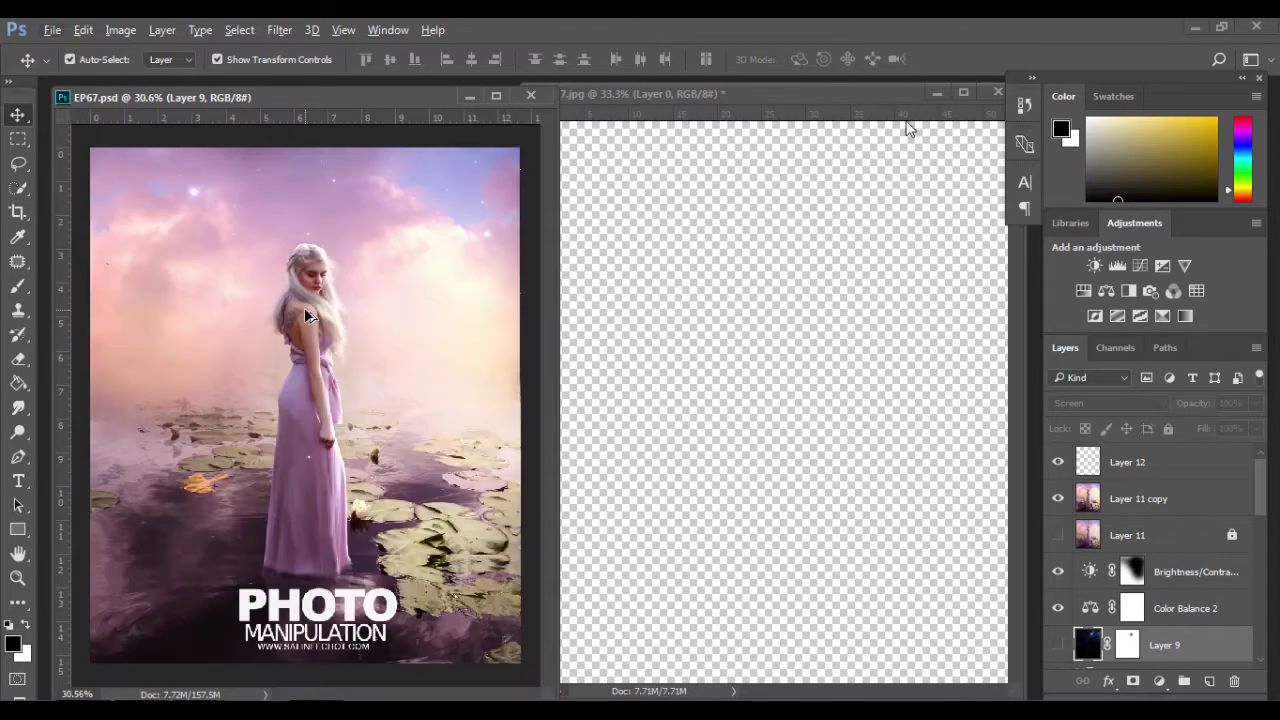
right_click(787, 91)
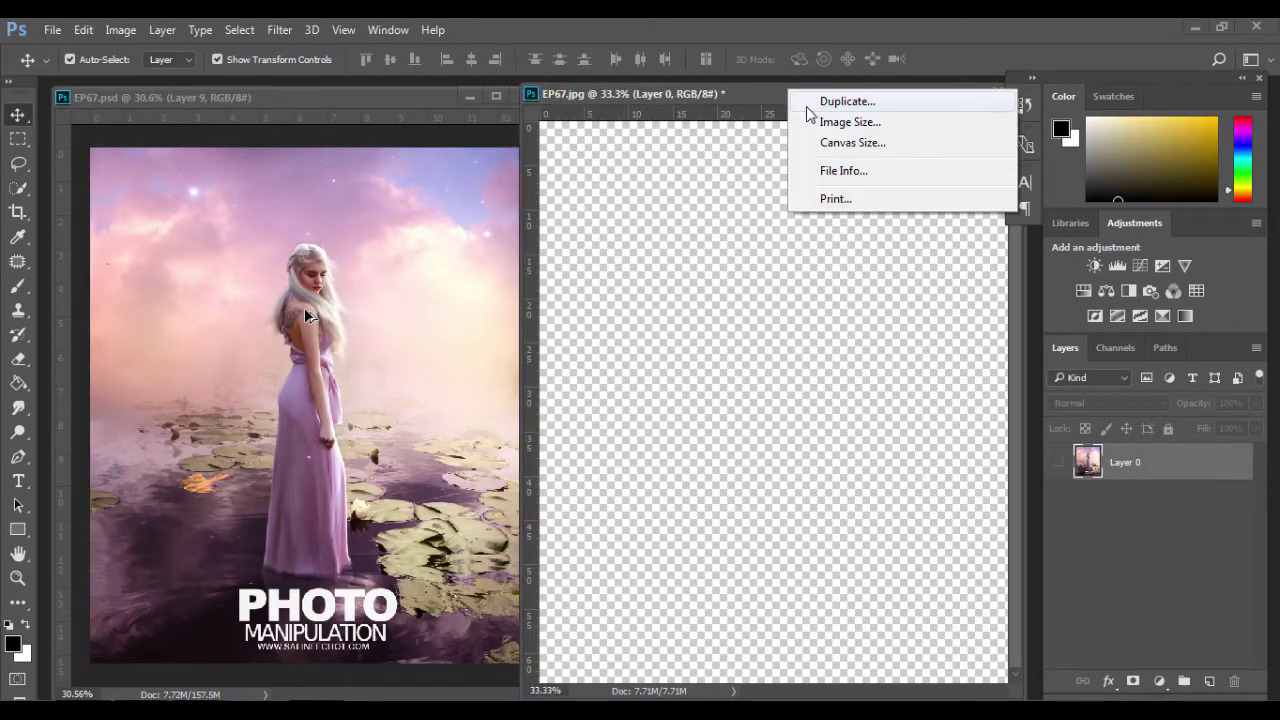
click(815, 122)
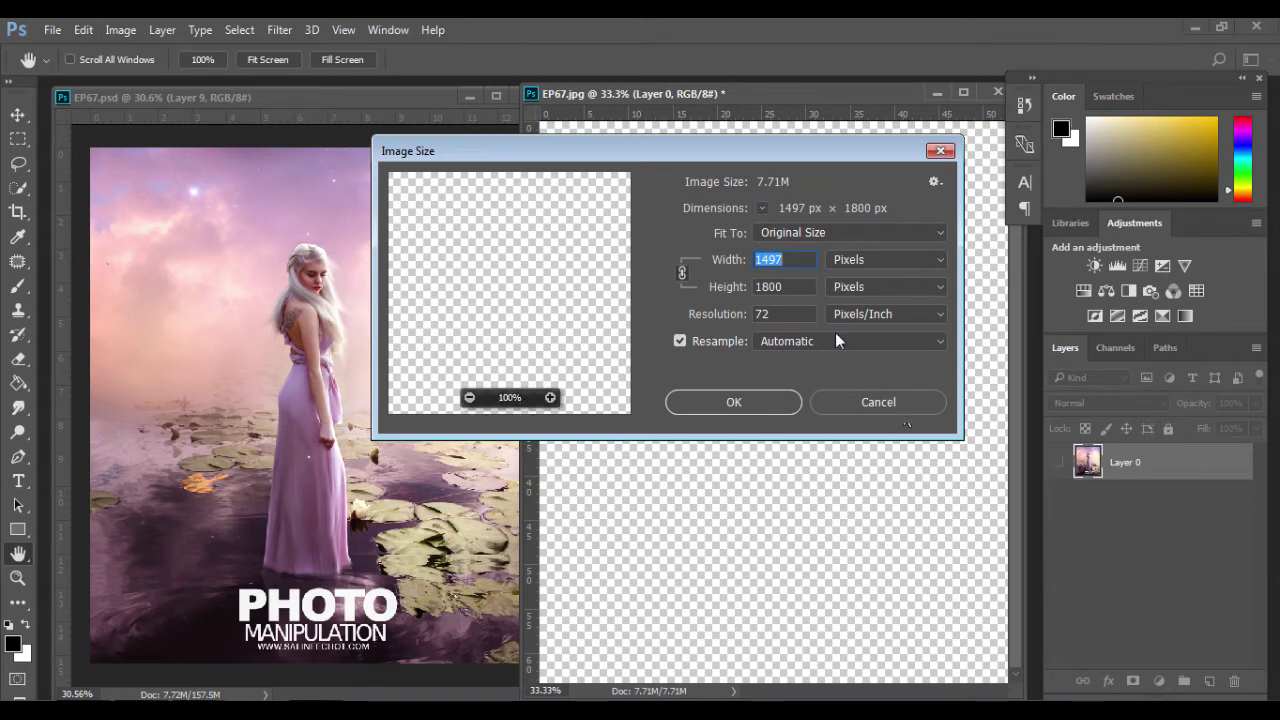
click(880, 408)
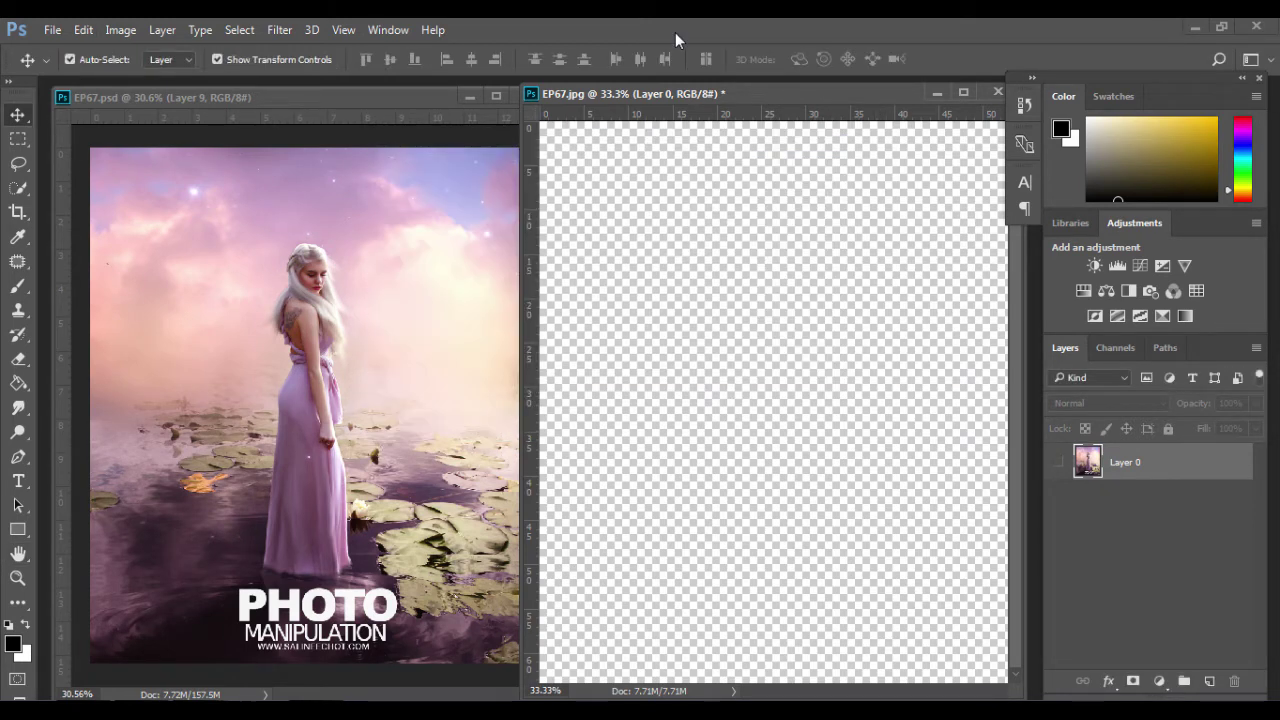
drag(712, 93, 706, 97)
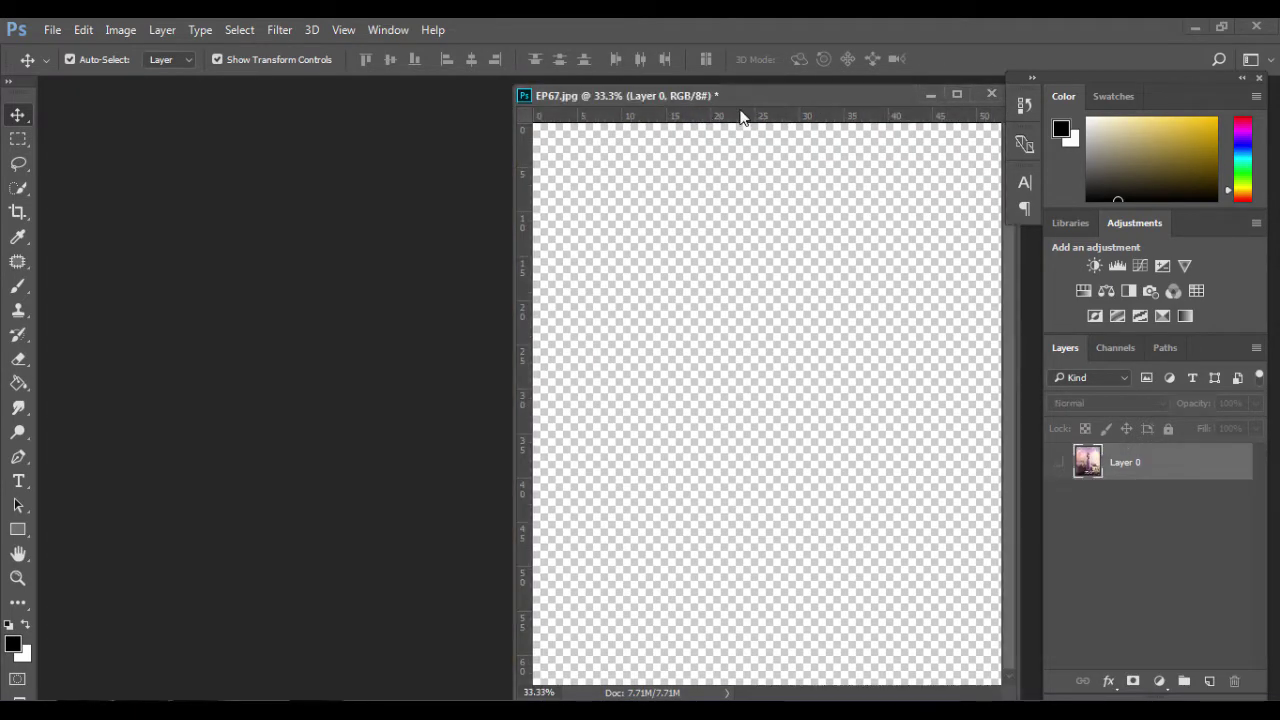
Open the cloudy_sky photo from Explorer in Photoshop as a floating window
mouse_move(748, 93)
mouse_down()
mouse_move(515, 89)
mouse_move(530, 99)
mouse_up()
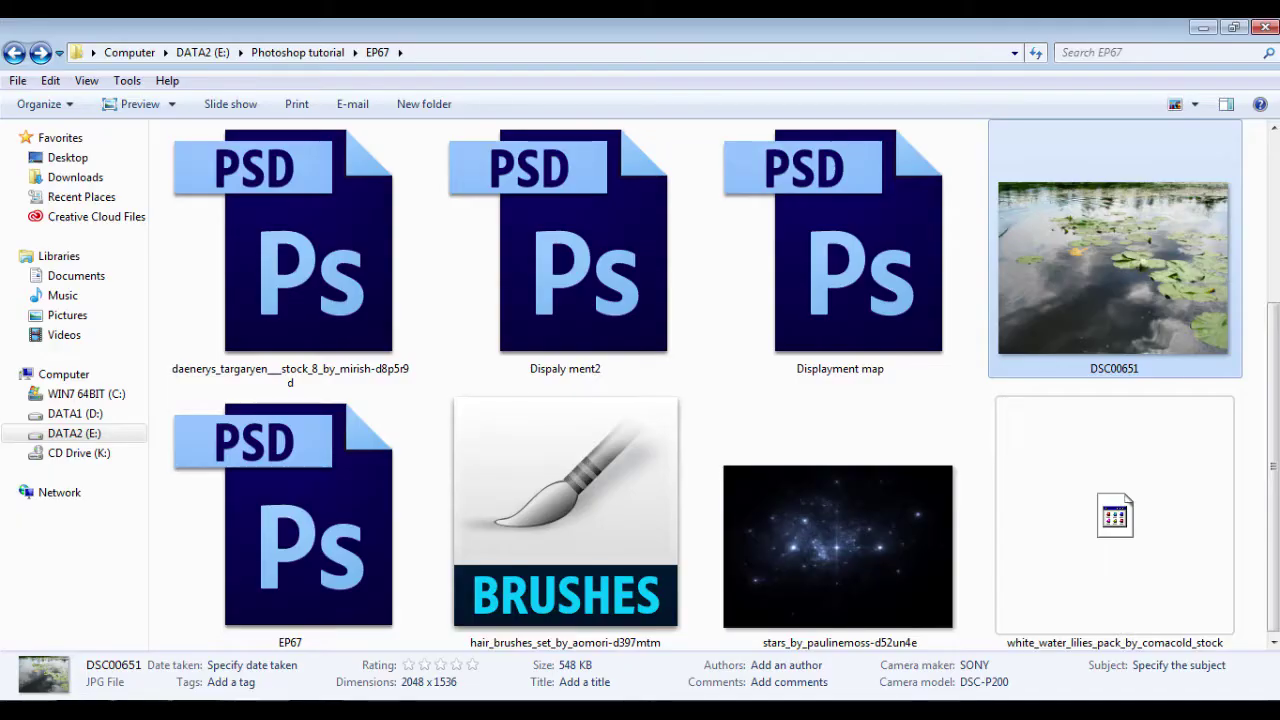
click(777, 476)
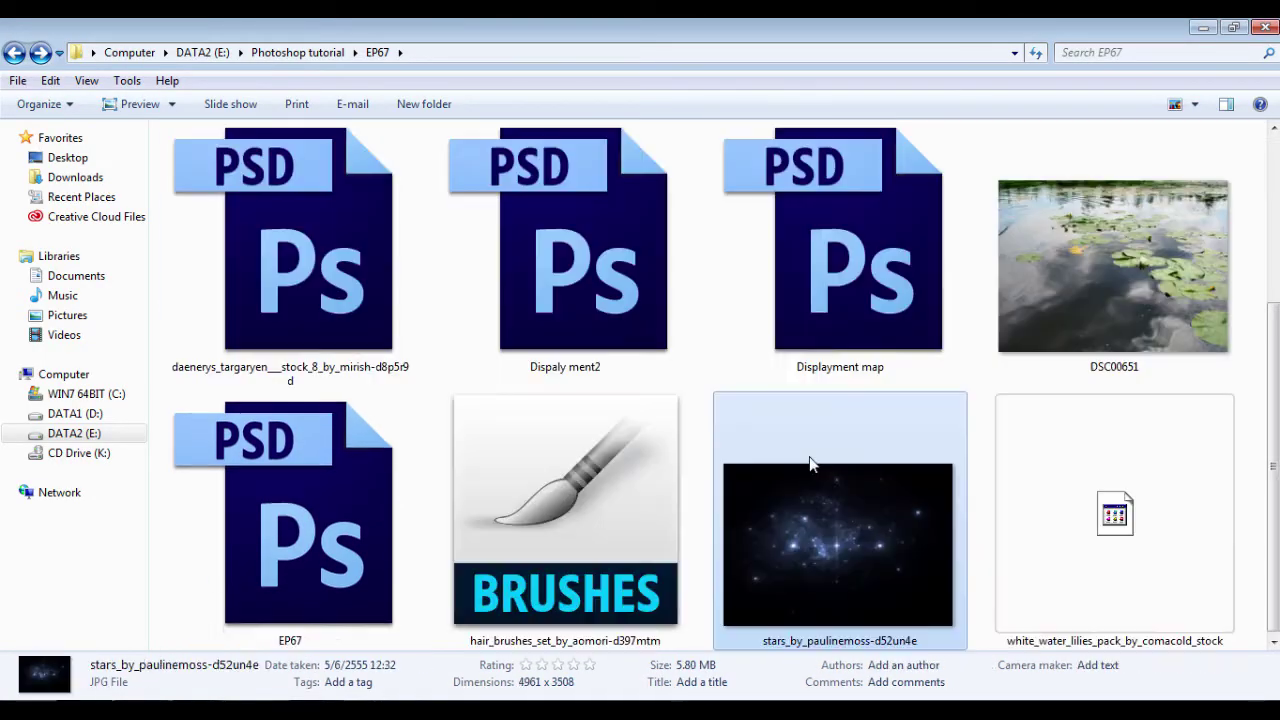
drag(810, 463, 166, 608)
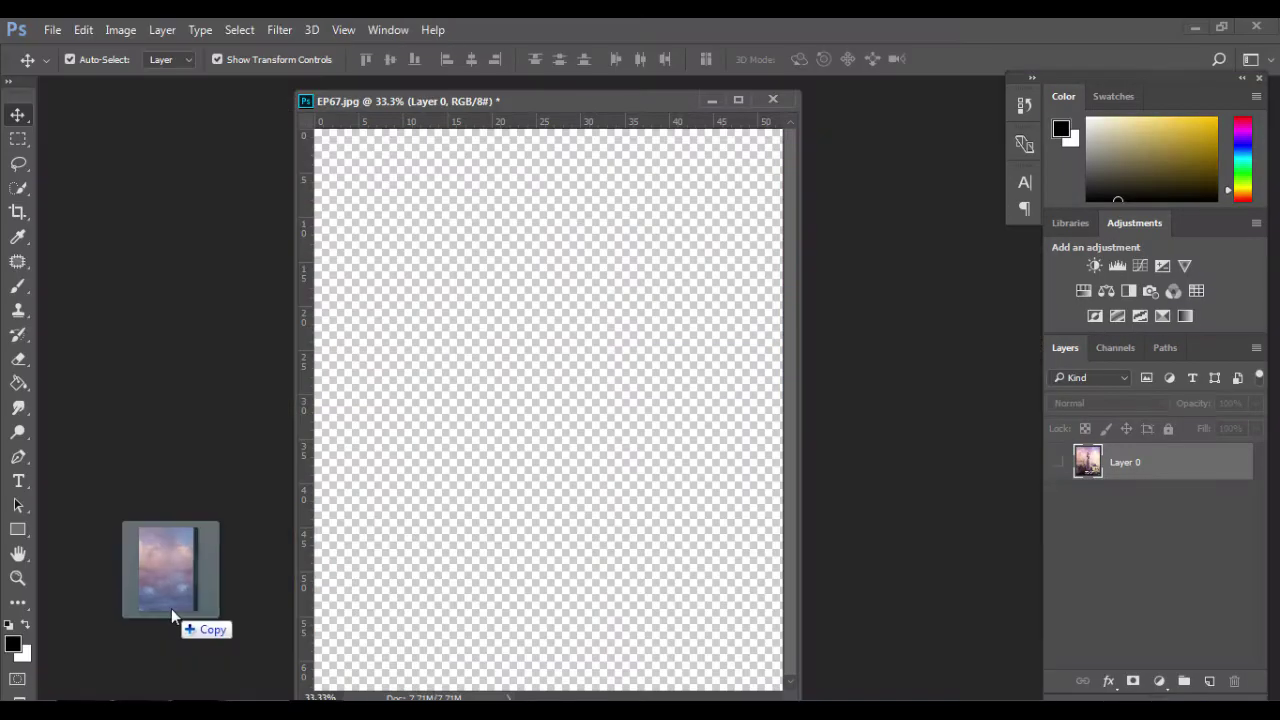
drag(166, 608, 215, 421)
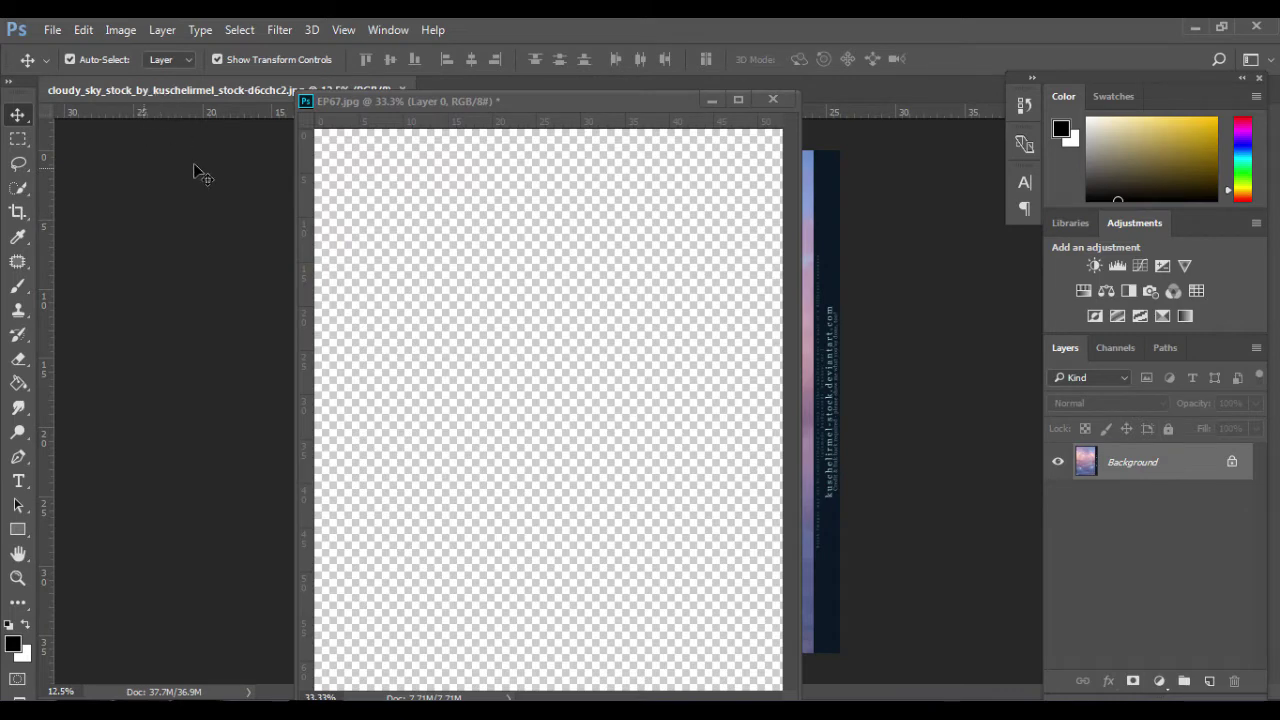
drag(160, 92, 219, 203)
Copy the clouds onto EP67.jpg as Layer 1, scaled to 70% to fill the canvas
mouse_move(417, 337)
mouse_down()
mouse_move(558, 283)
mouse_move(573, 290)
mouse_up()
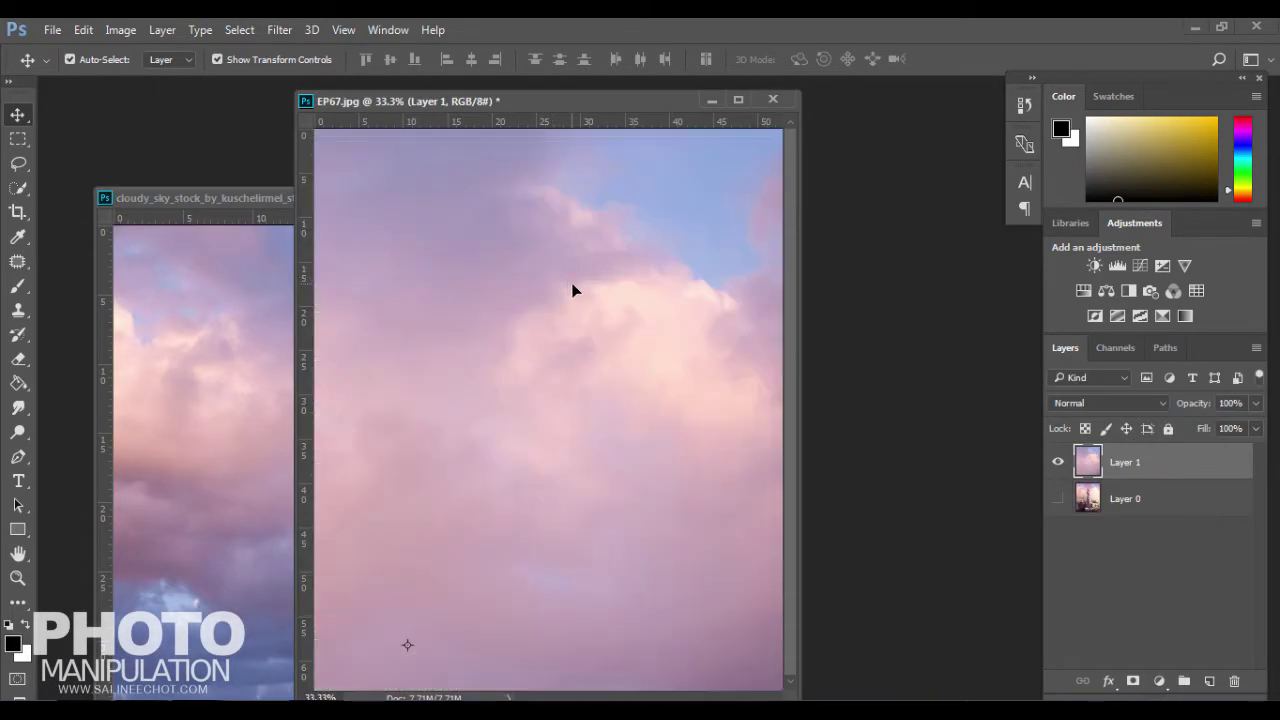
scroll(619, 425, down, 3)
scroll(634, 384, down, 1)
mouse_move(722, 184)
mouse_down()
mouse_move(700, 286)
mouse_move(621, 326)
mouse_up()
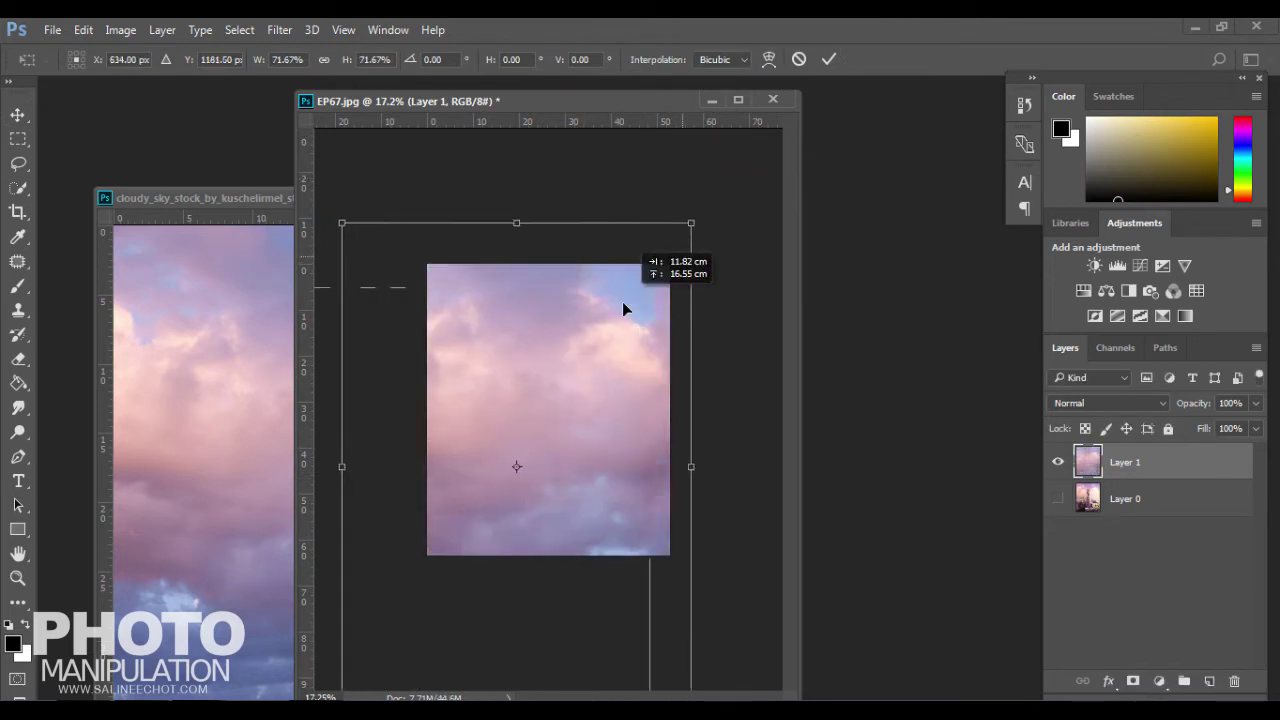
click(829, 59)
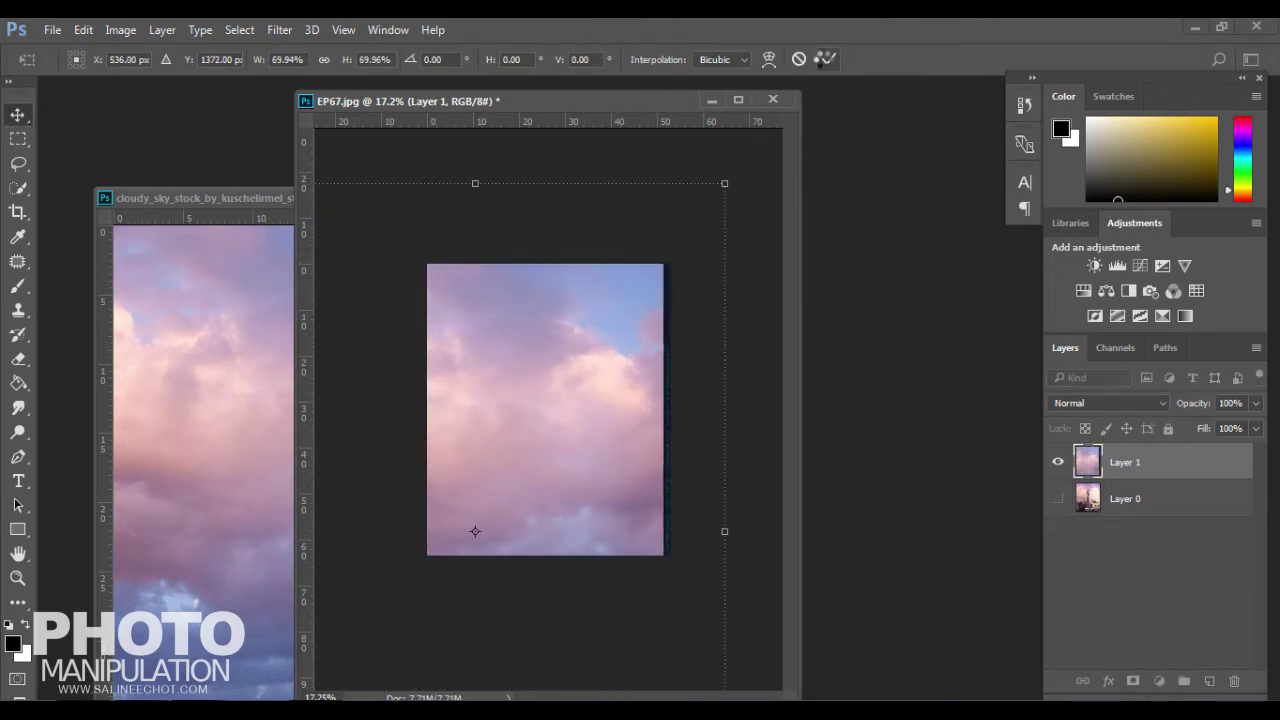
click(823, 59)
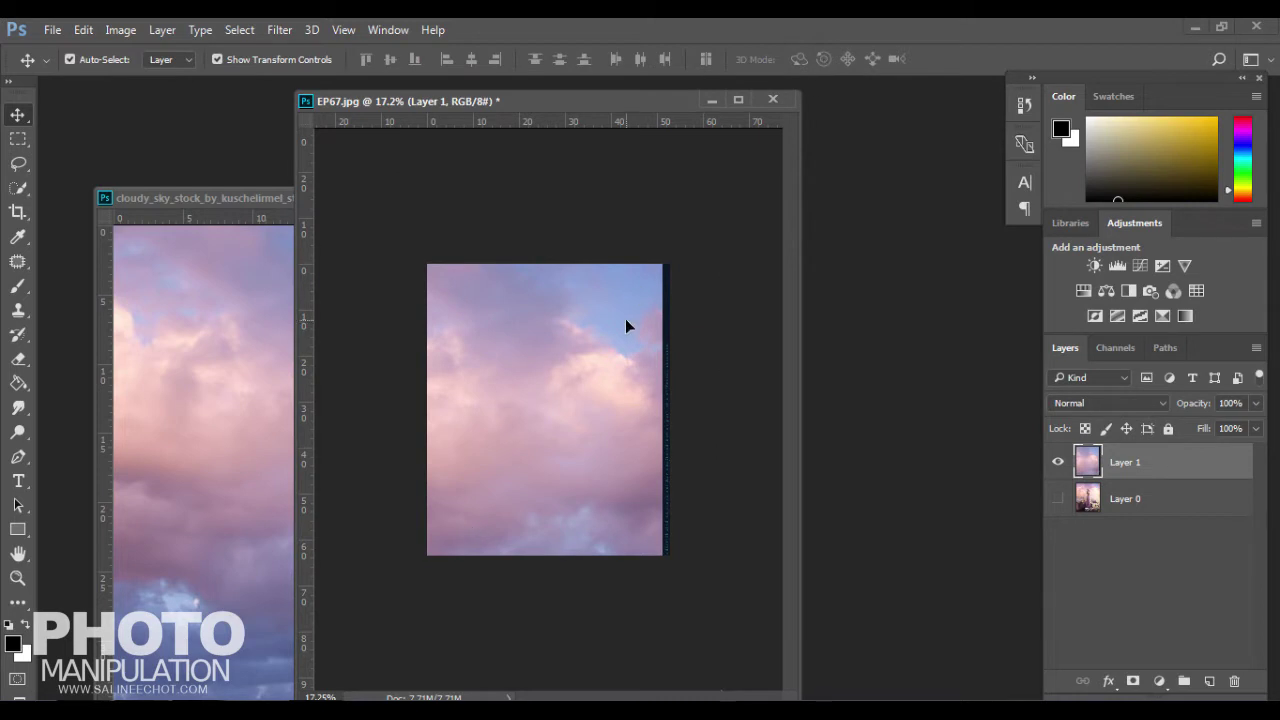
drag(627, 326, 636, 328)
Close the cloudy sky source document
click(235, 300)
click(466, 198)
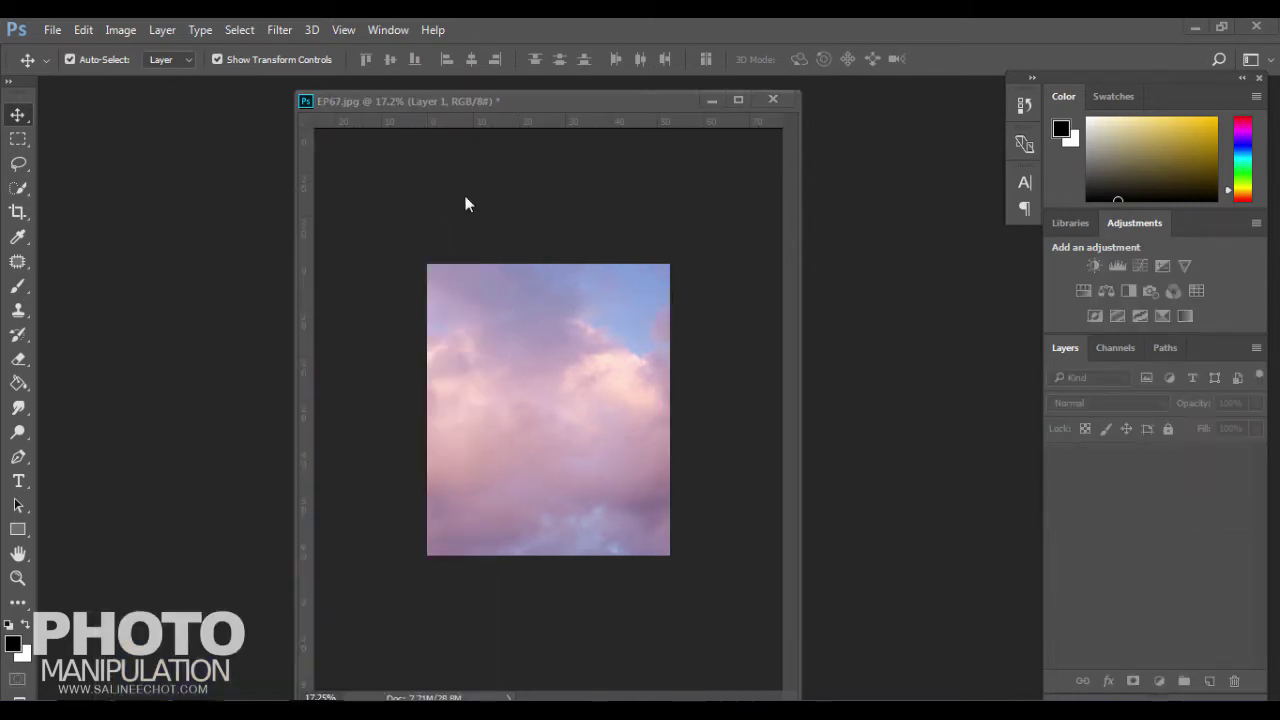
scroll(557, 358, up, 2)
scroll(557, 358, up, 2)
scroll(557, 358, down, 1)
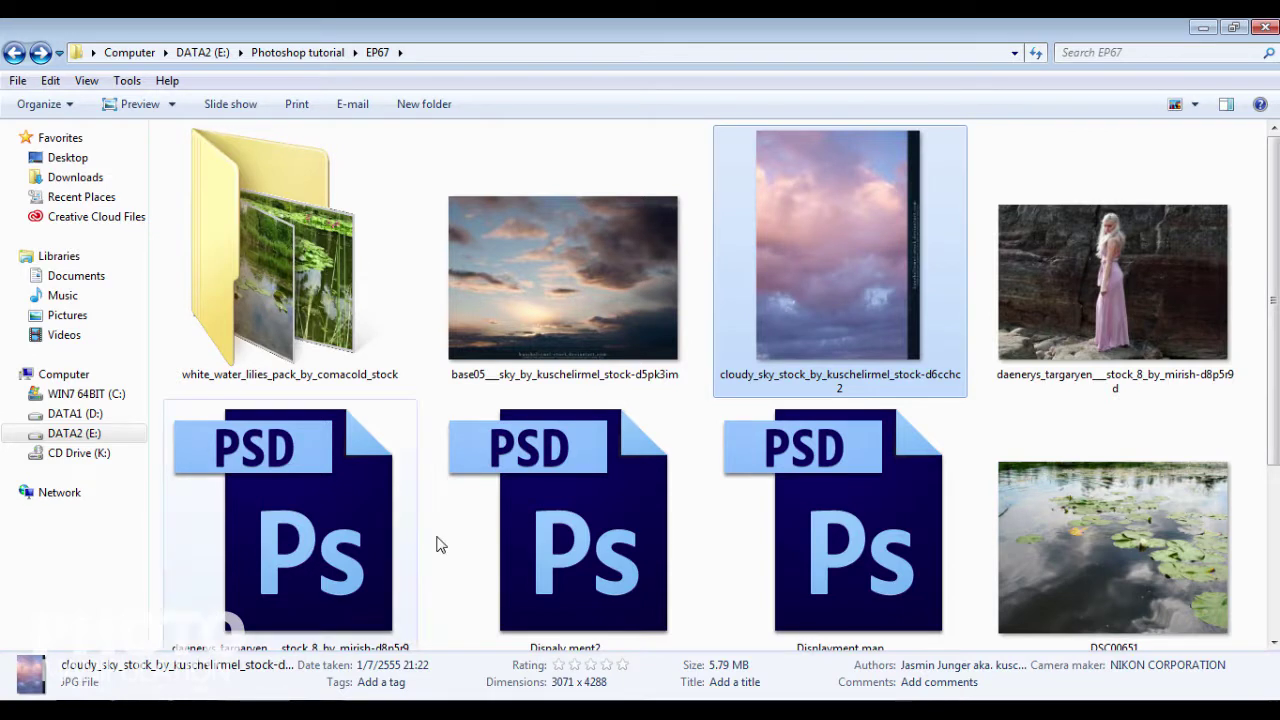
Paste the DSC00651 lily-pad lake photo into EP67.jpg, lowered beneath the cloud horizon
click(1100, 510)
mouse_move(1102, 488)
mouse_down()
mouse_move(200, 677)
mouse_move(211, 624)
mouse_move(100, 112)
mouse_up()
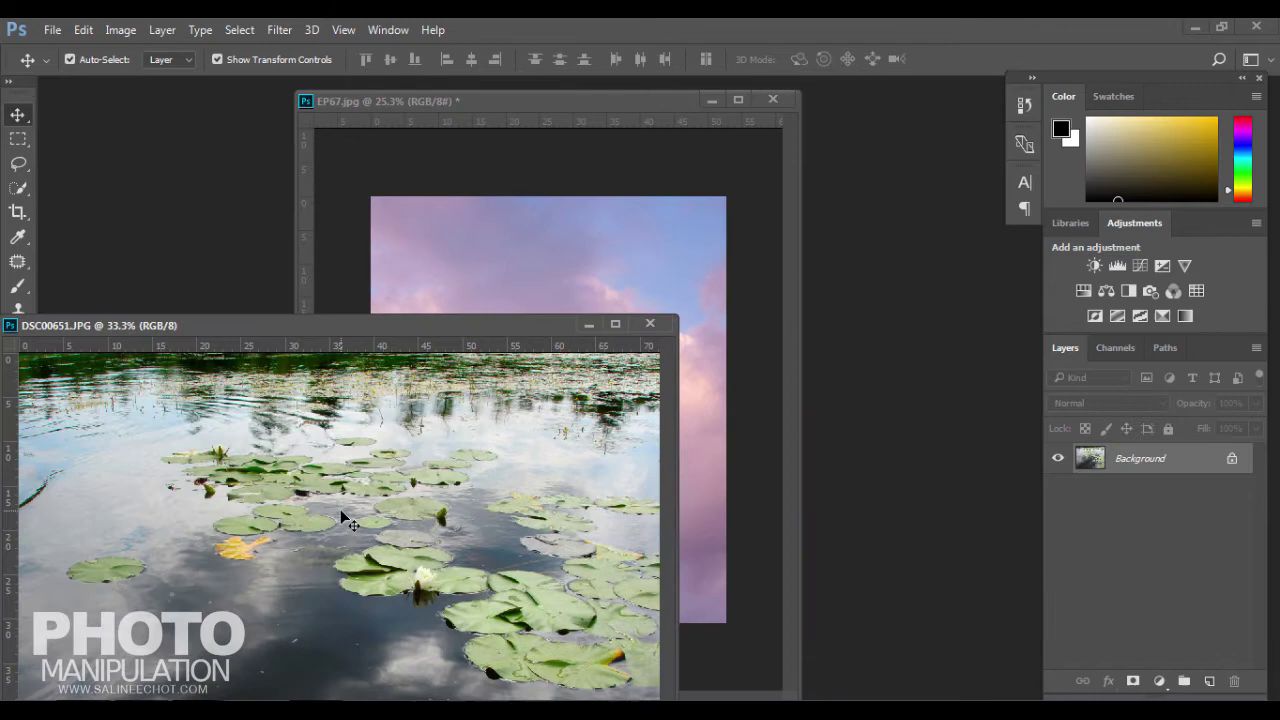
click(573, 296)
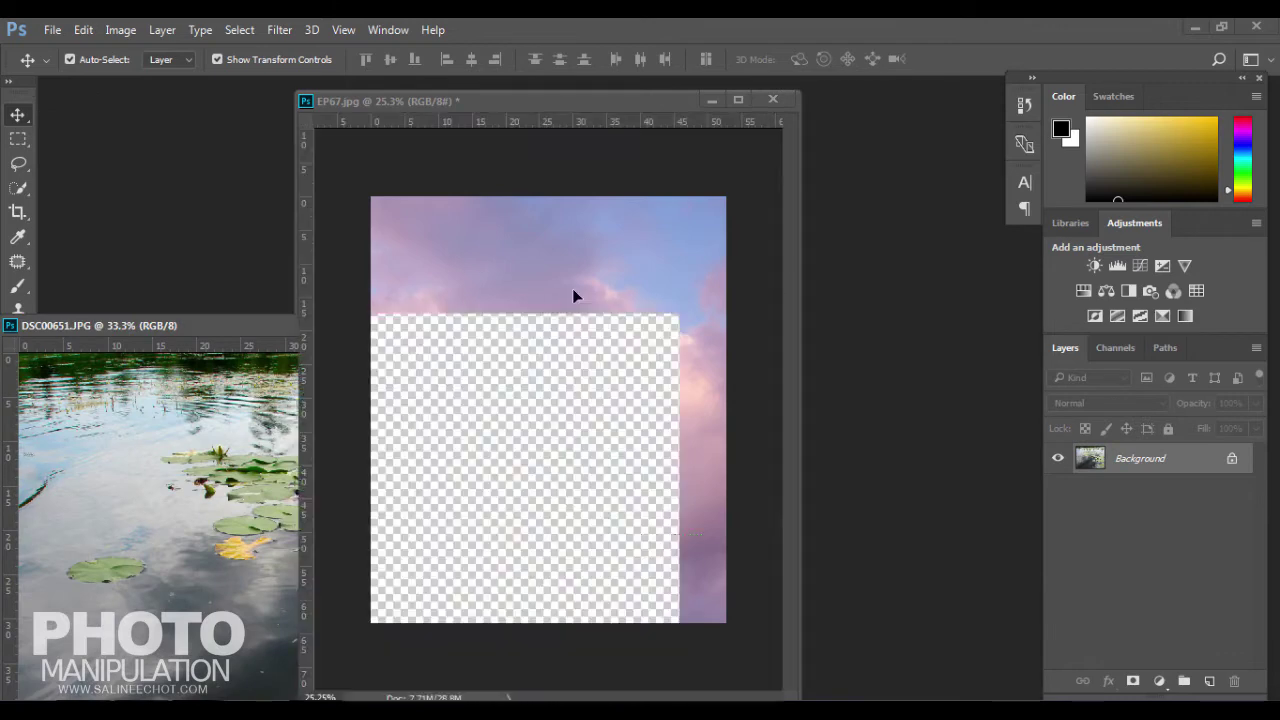
key(ctrl+v)
mouse_move(575, 300)
mouse_down()
mouse_move(593, 476)
mouse_move(654, 480)
mouse_up()
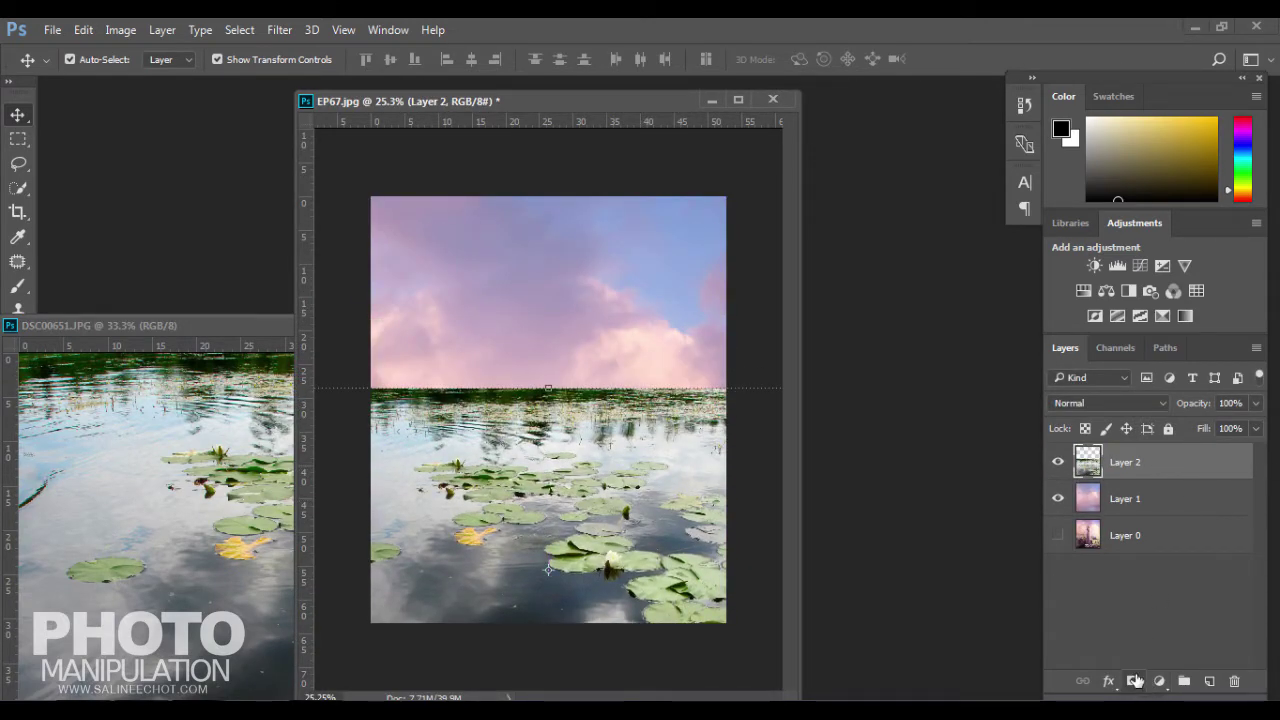
Add a layer mask to Layer 2 and close the DSC00651 source document
click(1135, 681)
click(213, 403)
click(648, 325)
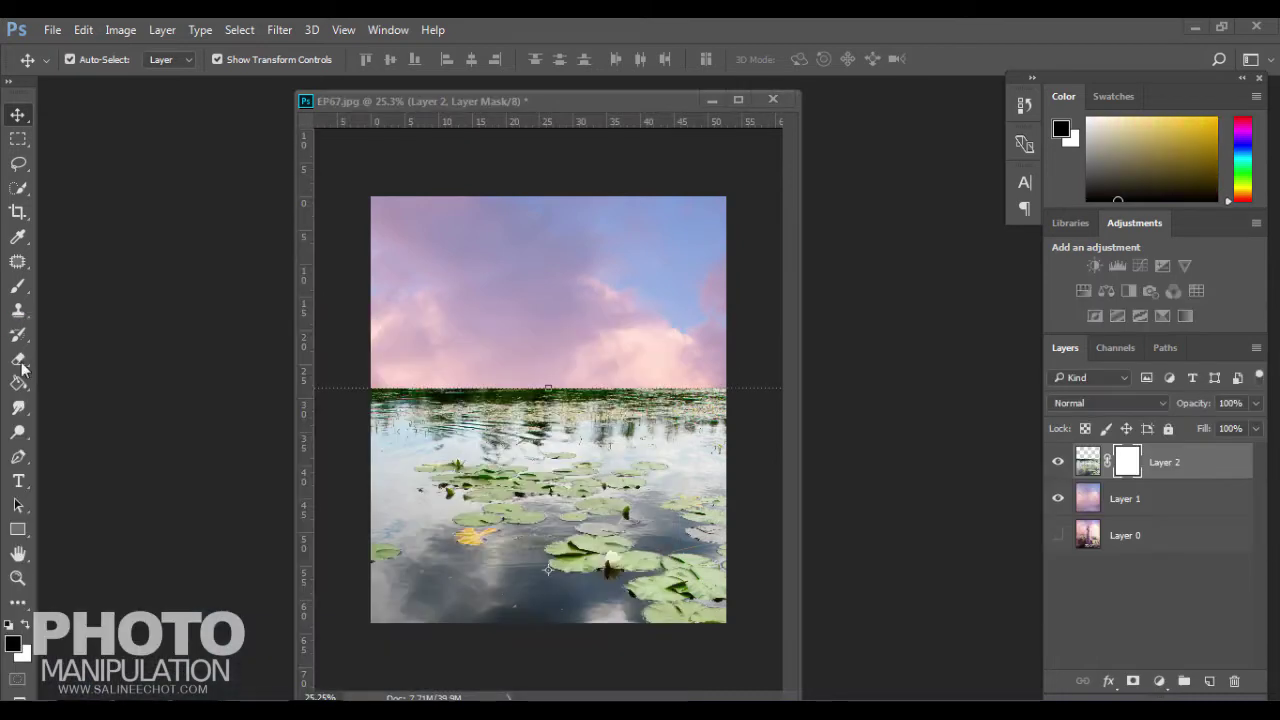
Draw a vertical Black, White gradient on the mask to fade the horizon into the clouds
click(18, 383)
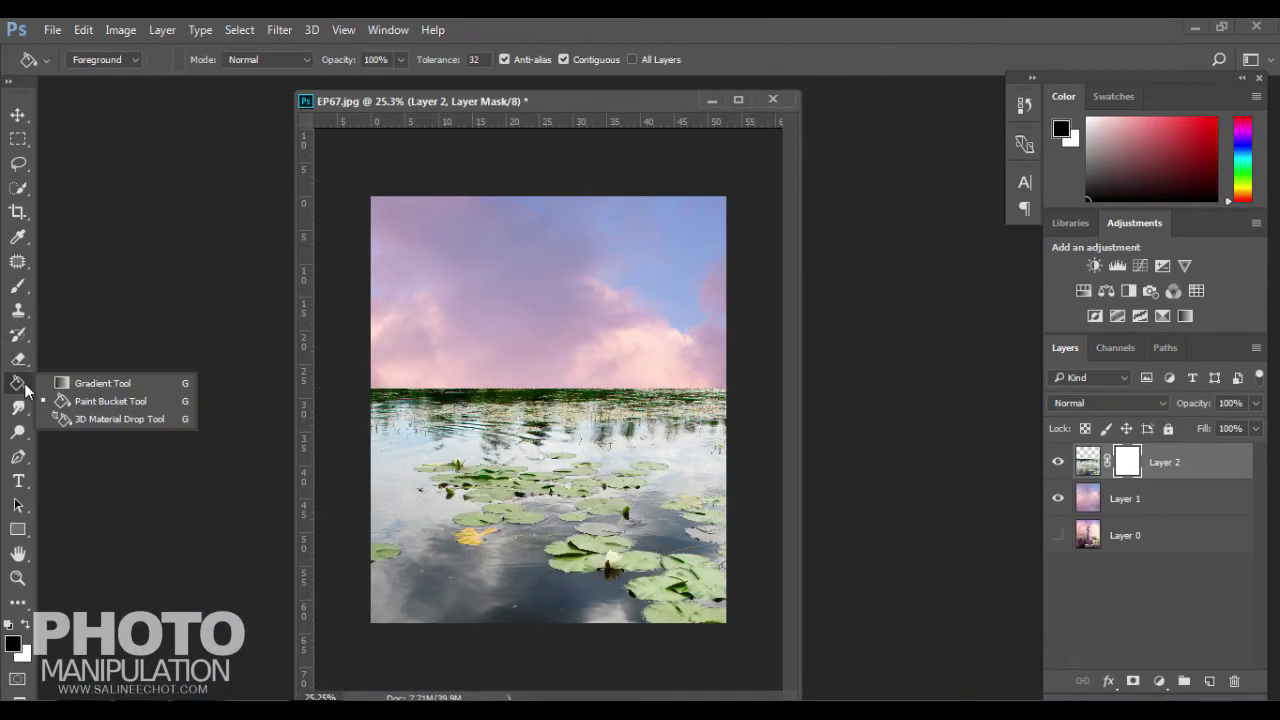
click(82, 386)
click(95, 63)
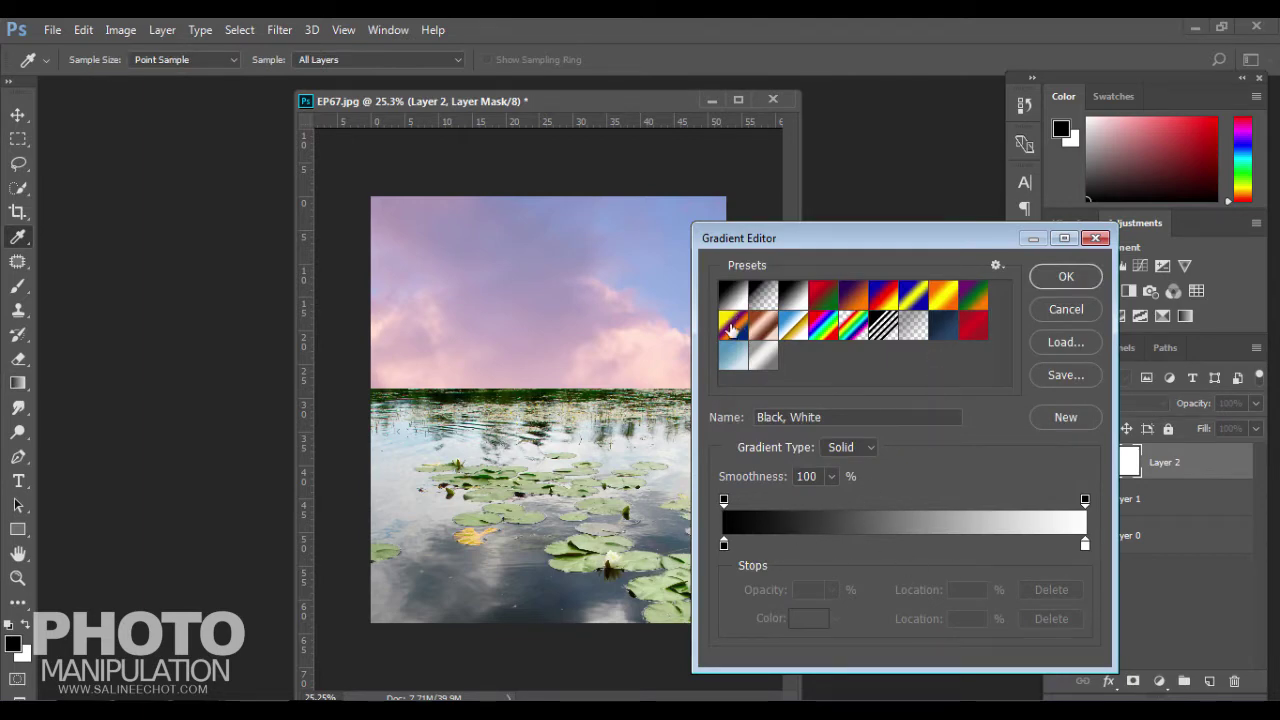
click(1066, 280)
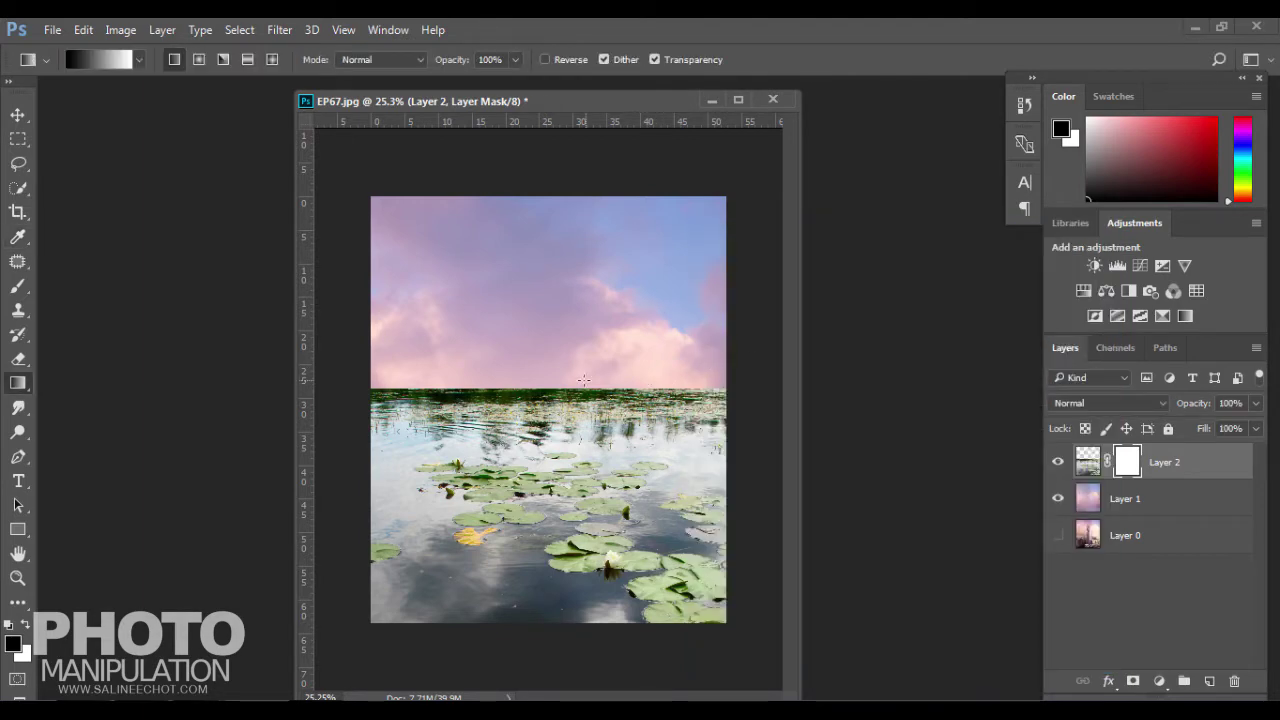
drag(551, 390, 550, 512)
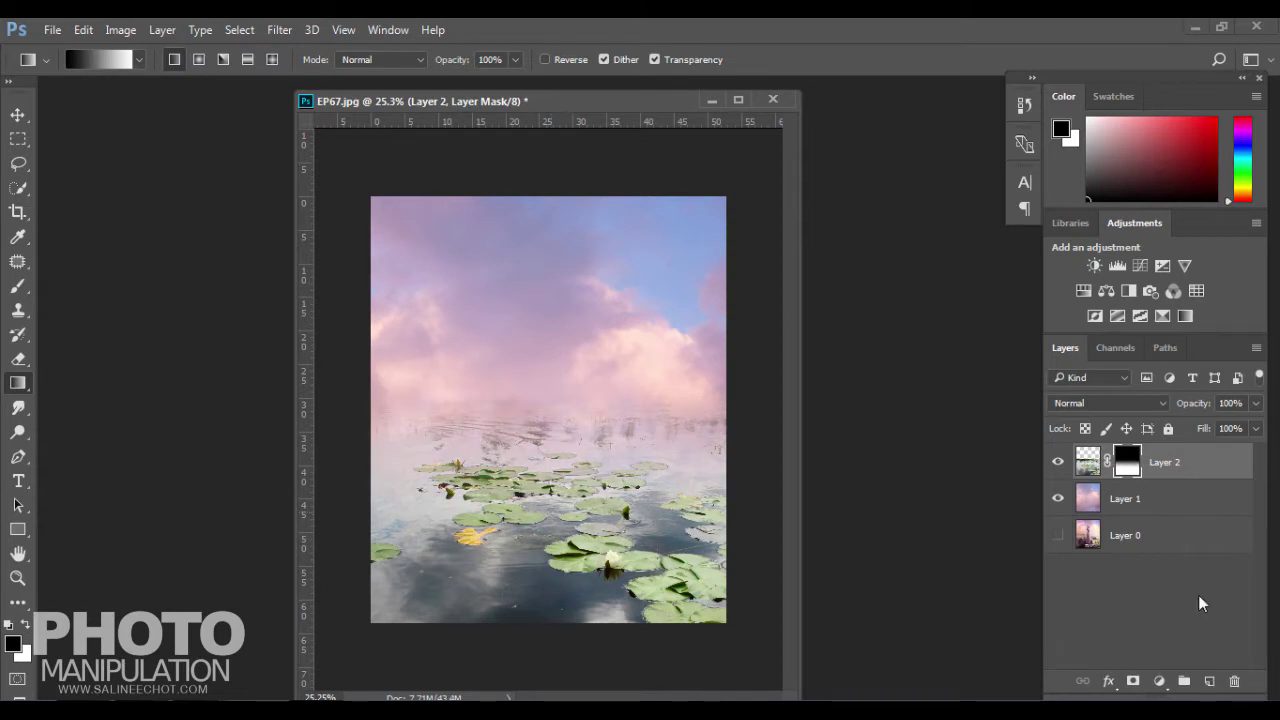
click(1159, 681)
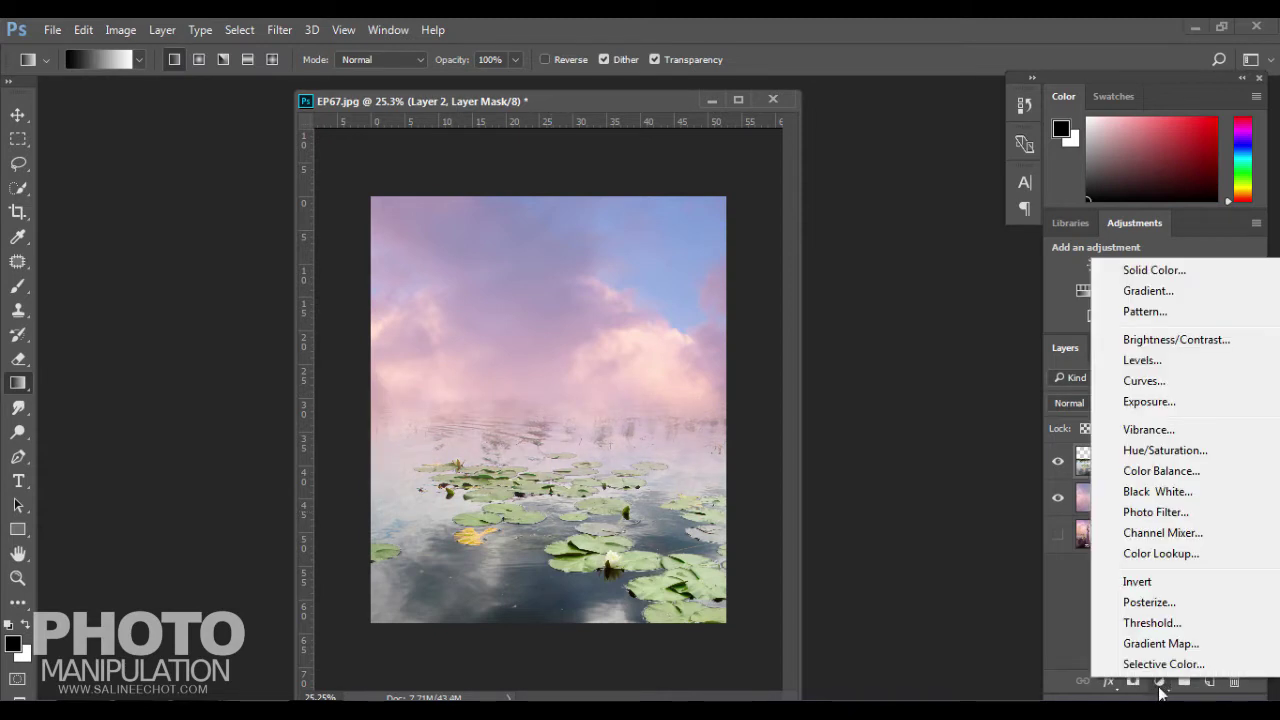
Add a Color Balance layer with Midtones +13/−15/−18 and Shadows +17/−9/0
click(1155, 472)
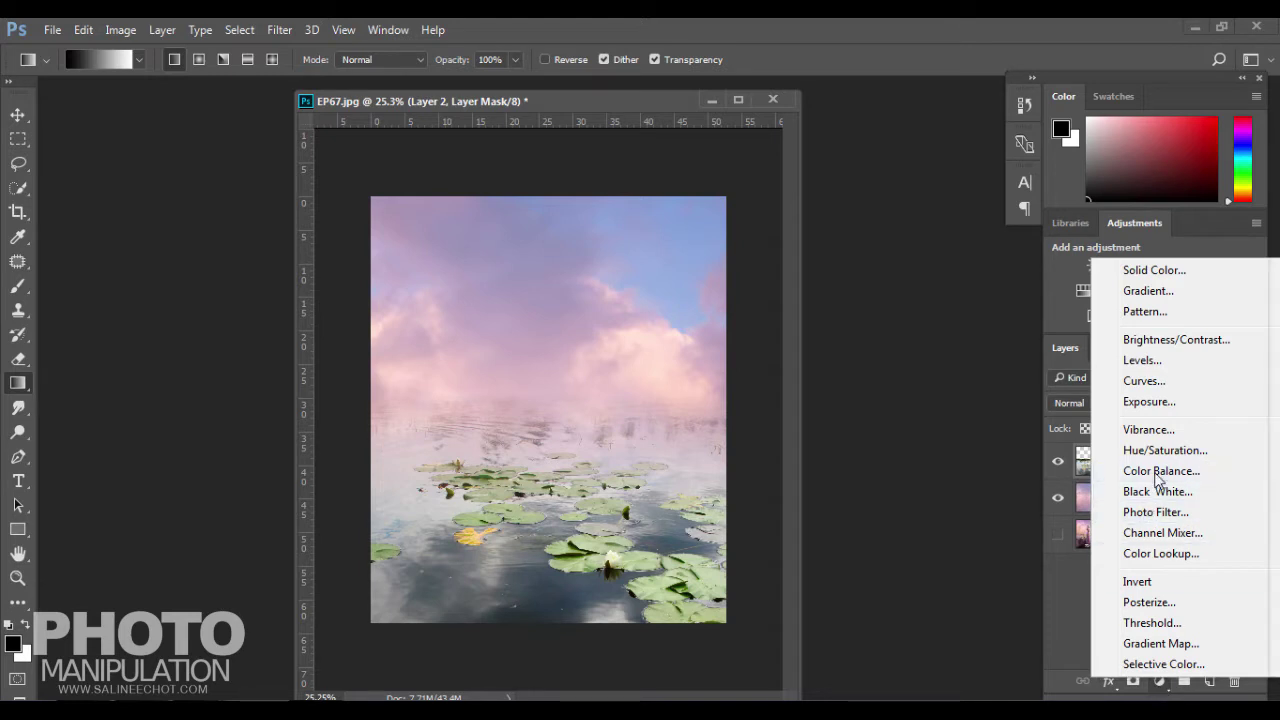
mouse_move(986, 380)
mouse_down()
mouse_move(1003, 380)
mouse_move(976, 440)
mouse_up()
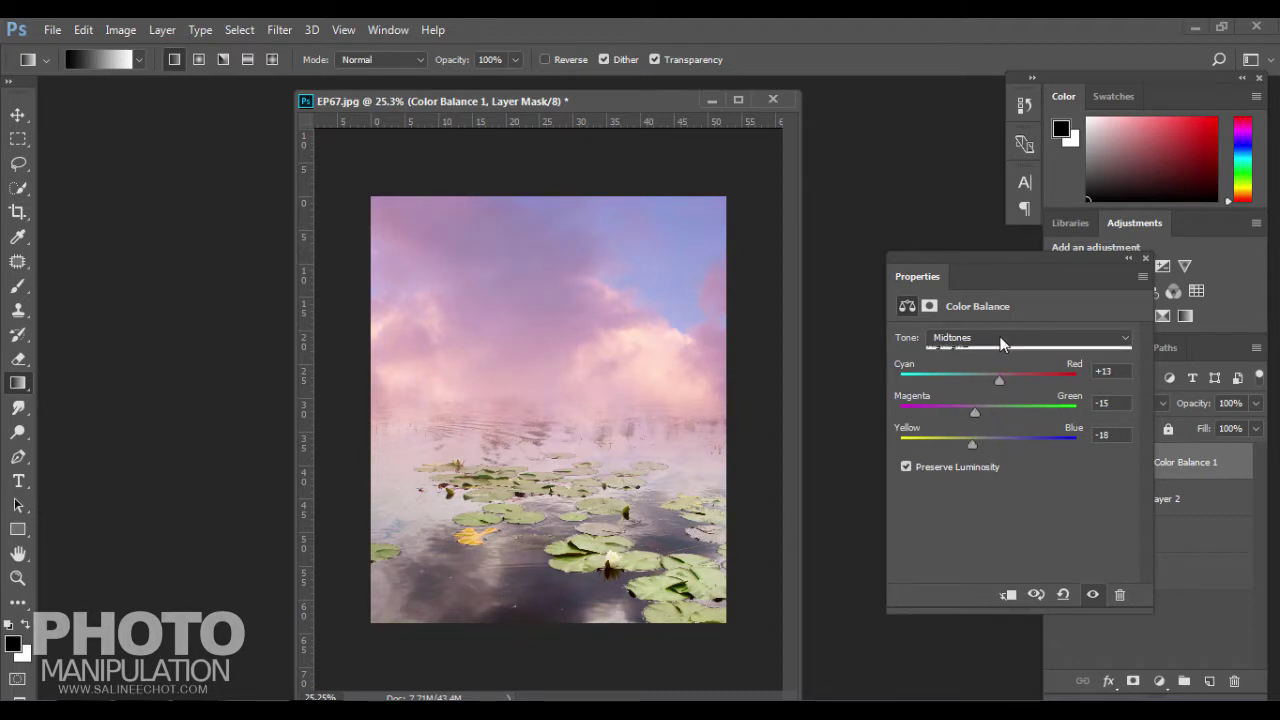
click(999, 337)
click(999, 337)
click(999, 337)
click(994, 353)
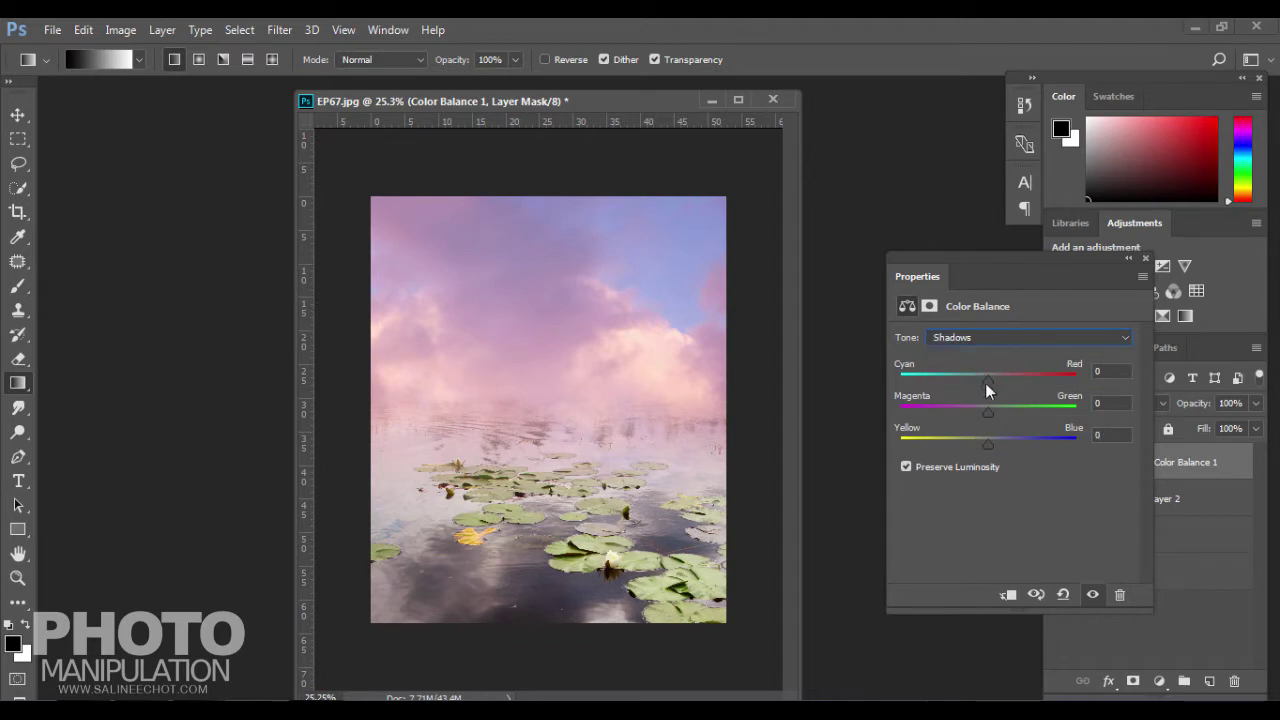
drag(985, 377, 1003, 378)
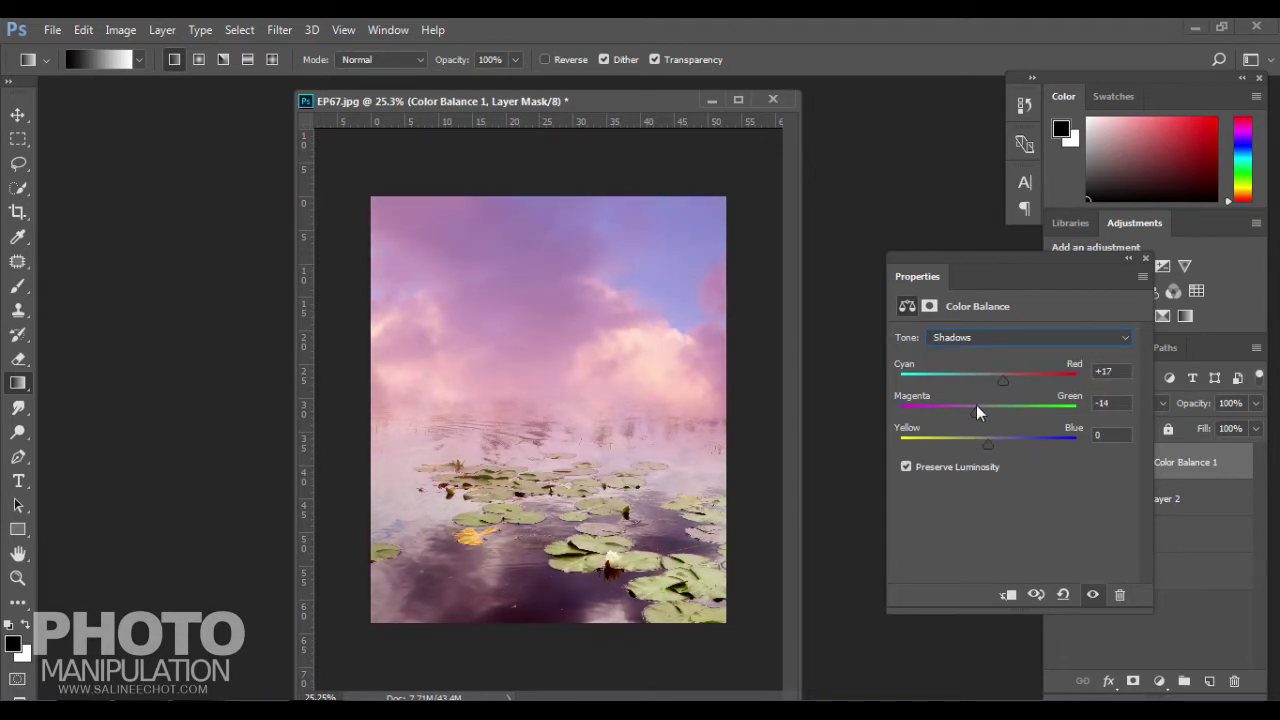
drag(980, 405, 981, 405)
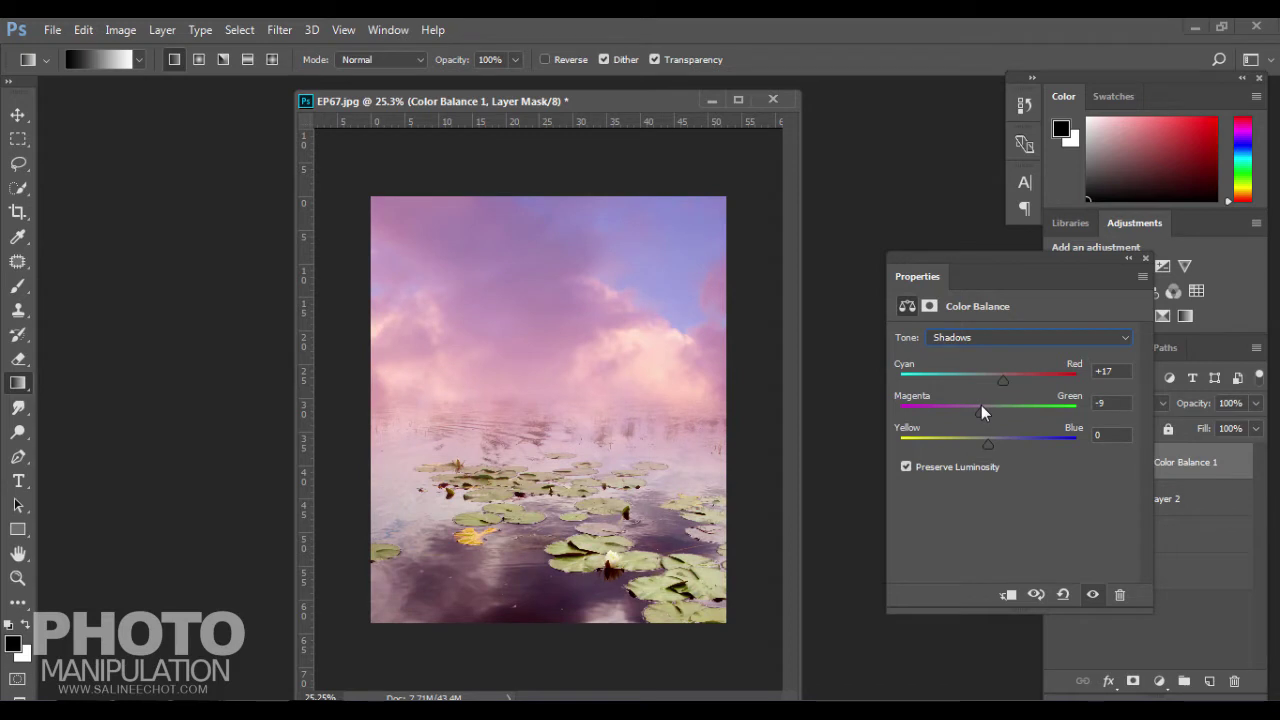
click(1147, 258)
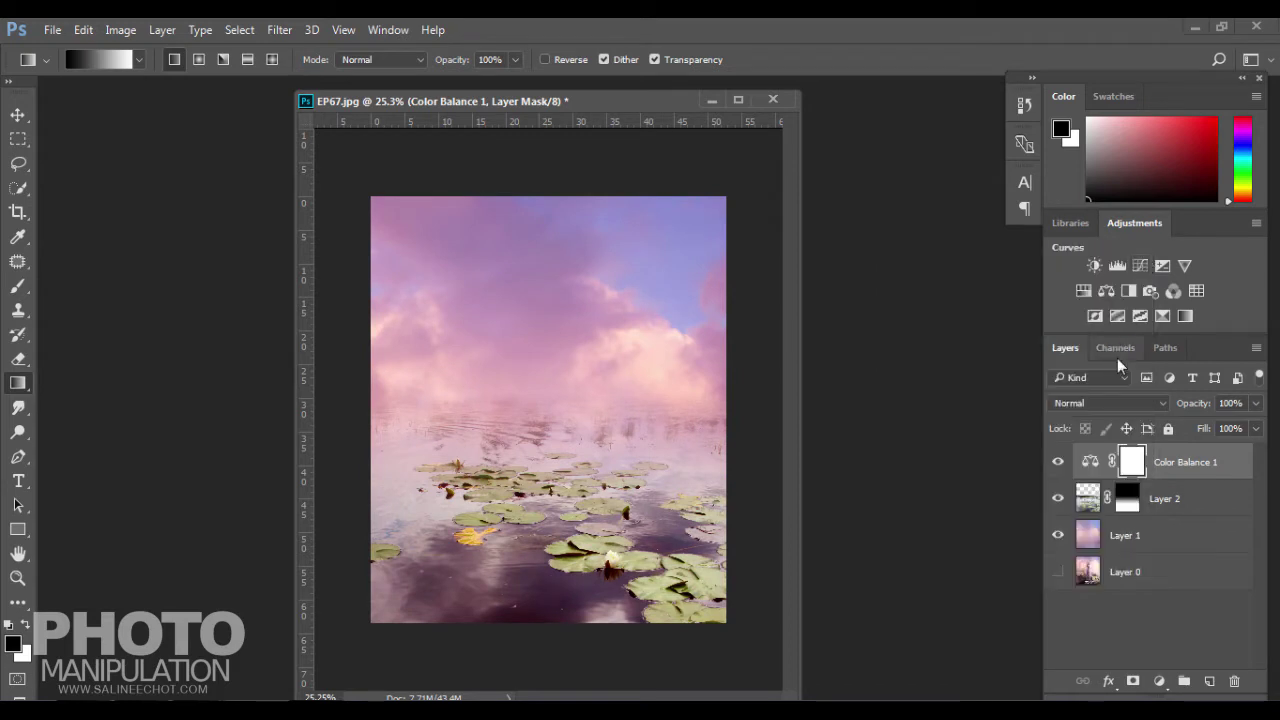
Clip Color Balance 1 to Layer 2 so it tints only the water
click(1182, 467)
click(1125, 472)
click(1149, 483)
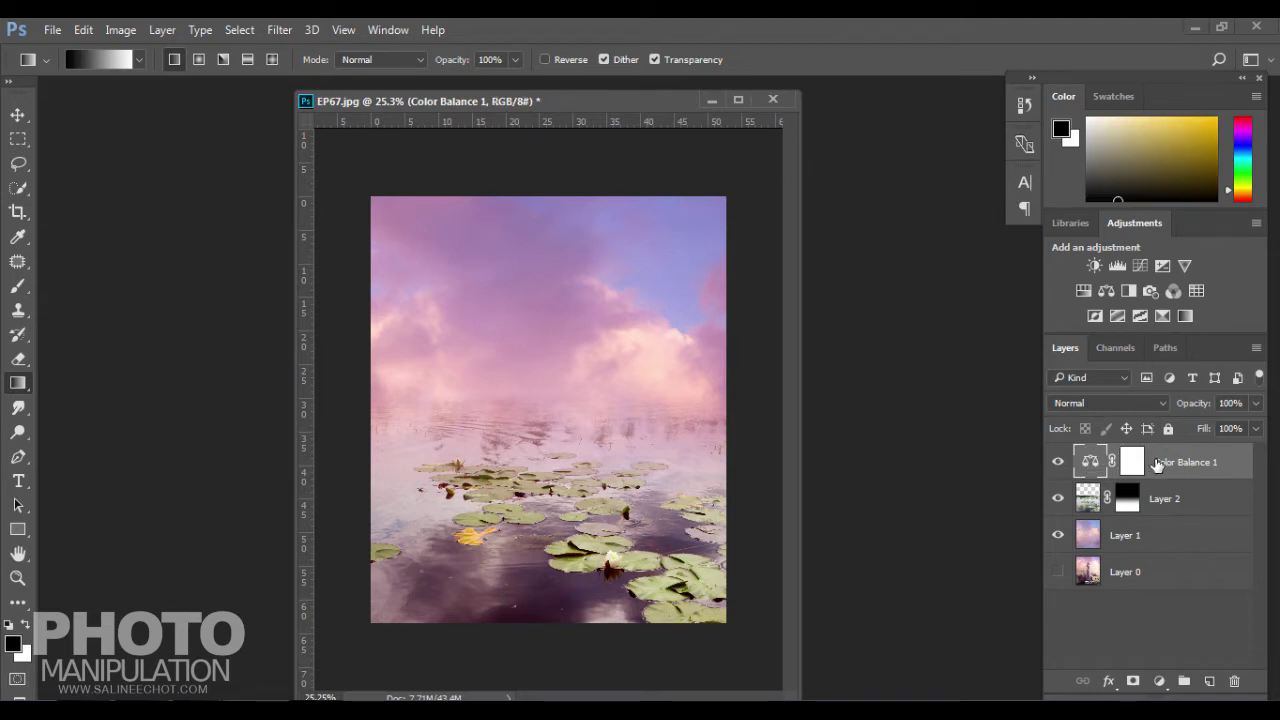
double_click(1093, 463)
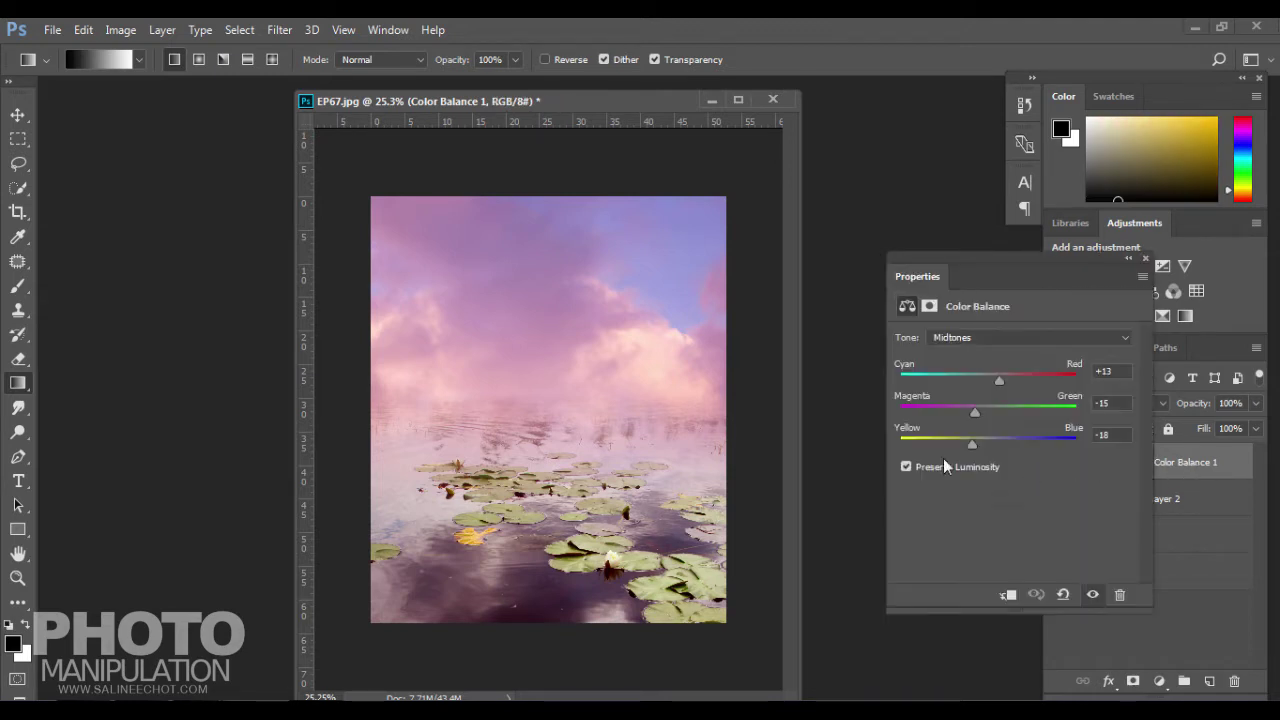
click(1008, 595)
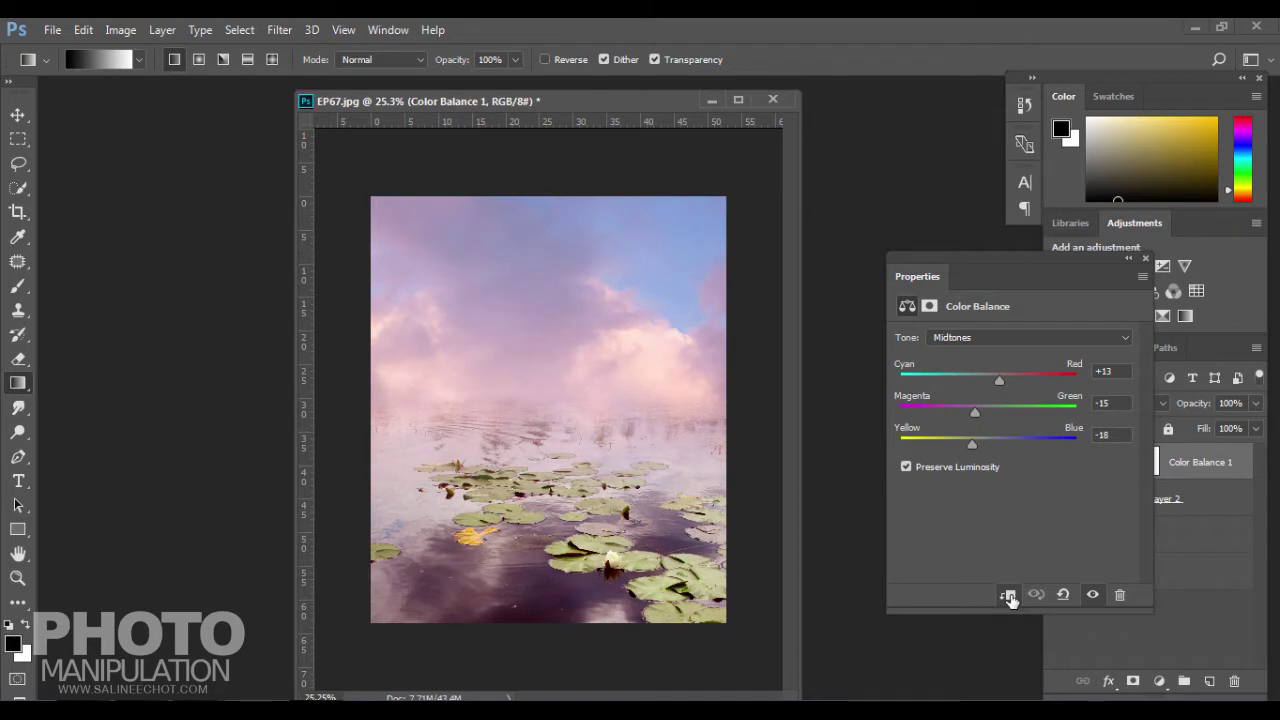
Close the adjustment properties and toggle the water layer's visibility to compare
click(1146, 259)
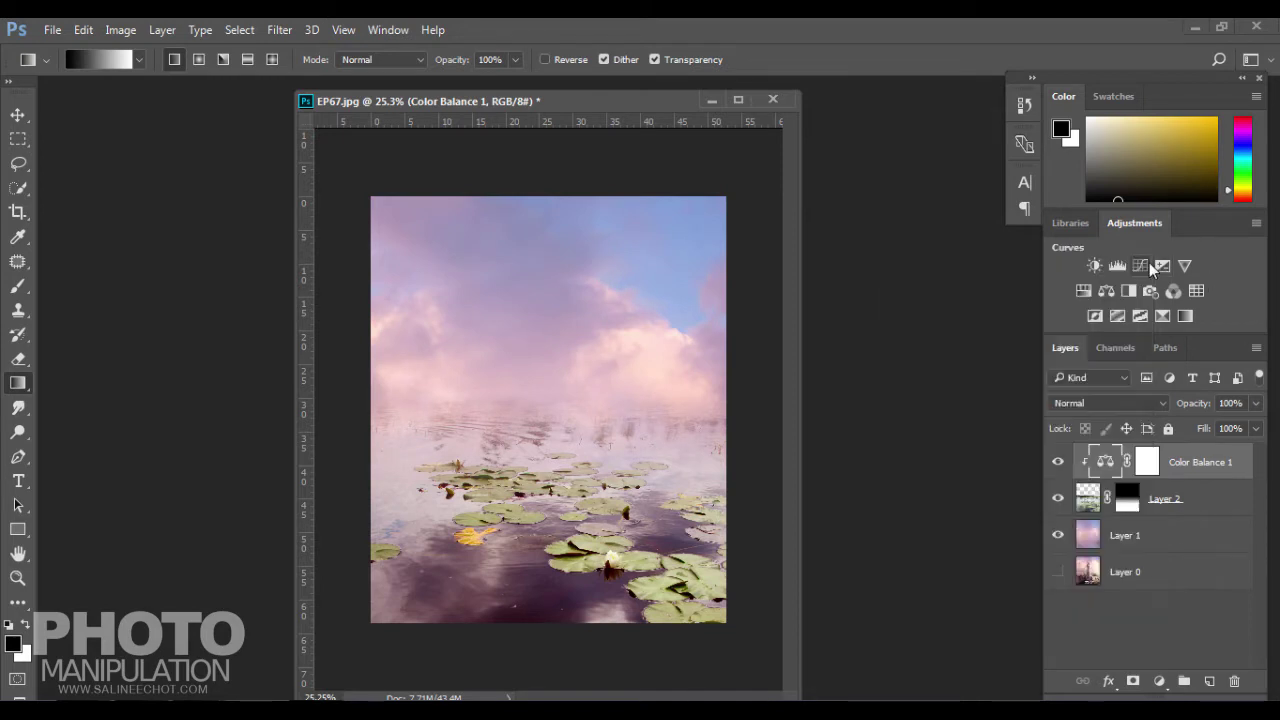
click(1057, 498)
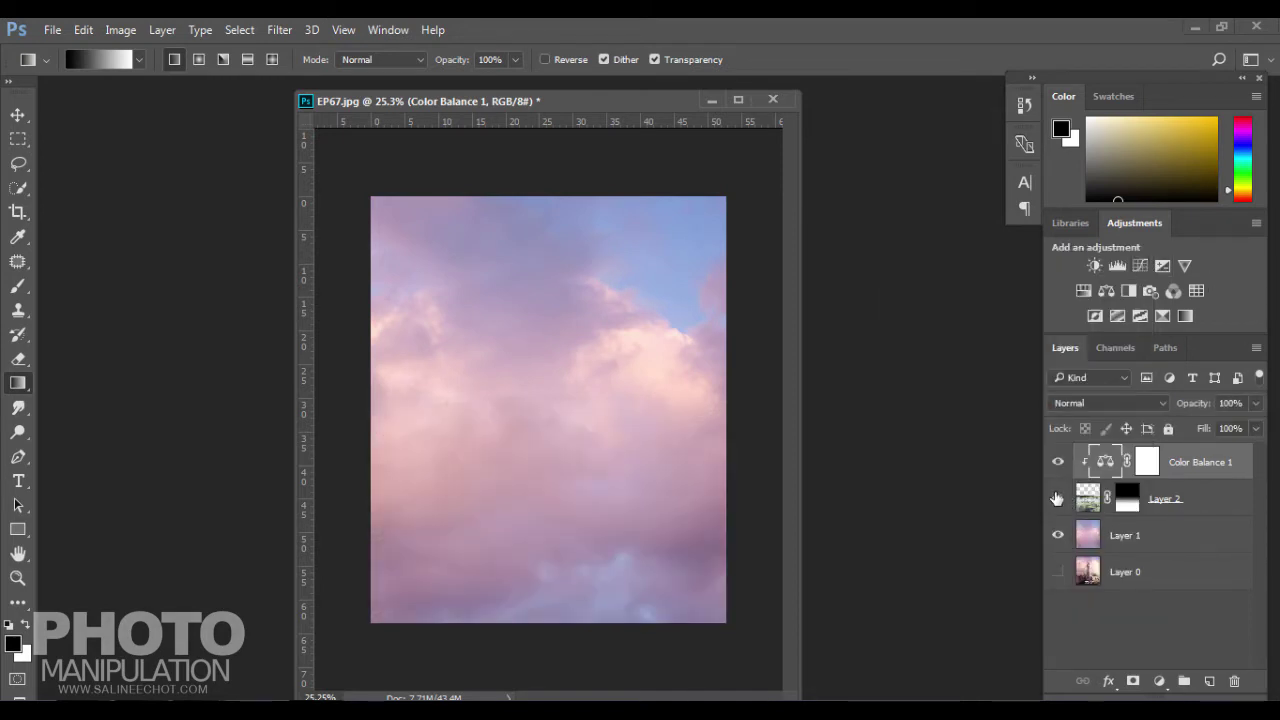
click(1057, 498)
click(1126, 540)
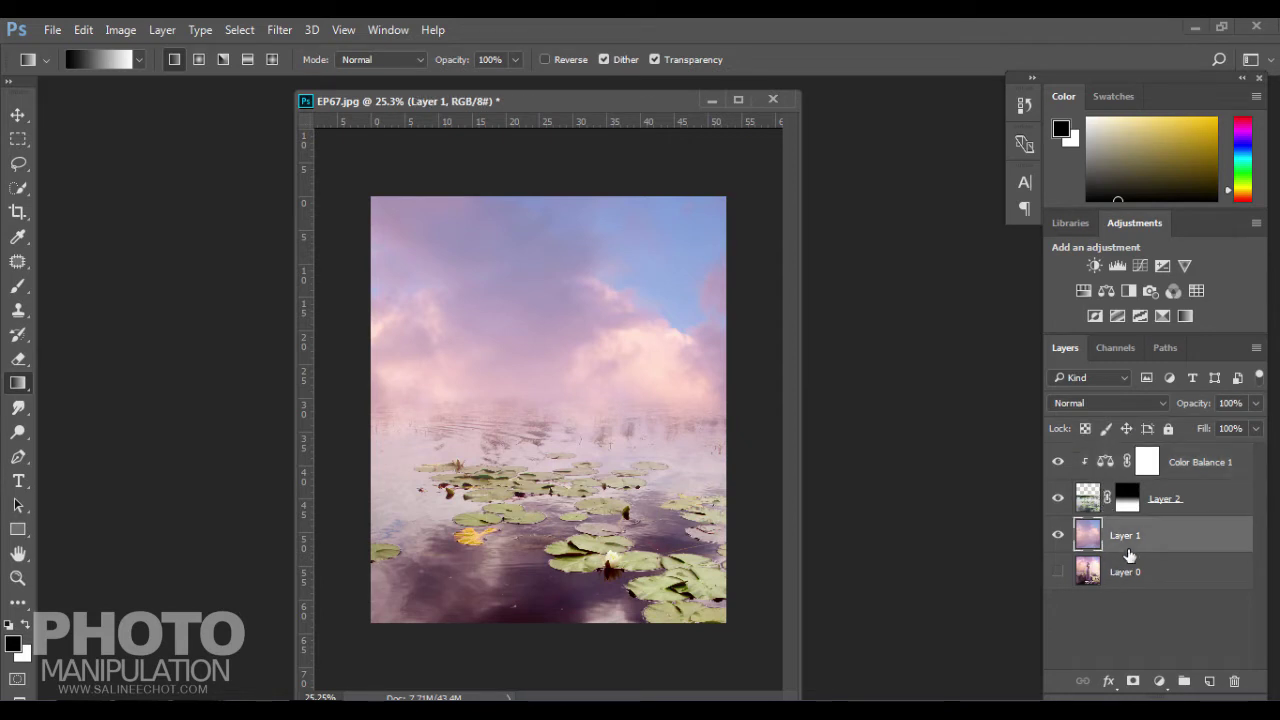
click(1124, 462)
scroll(560, 352, down, 5)
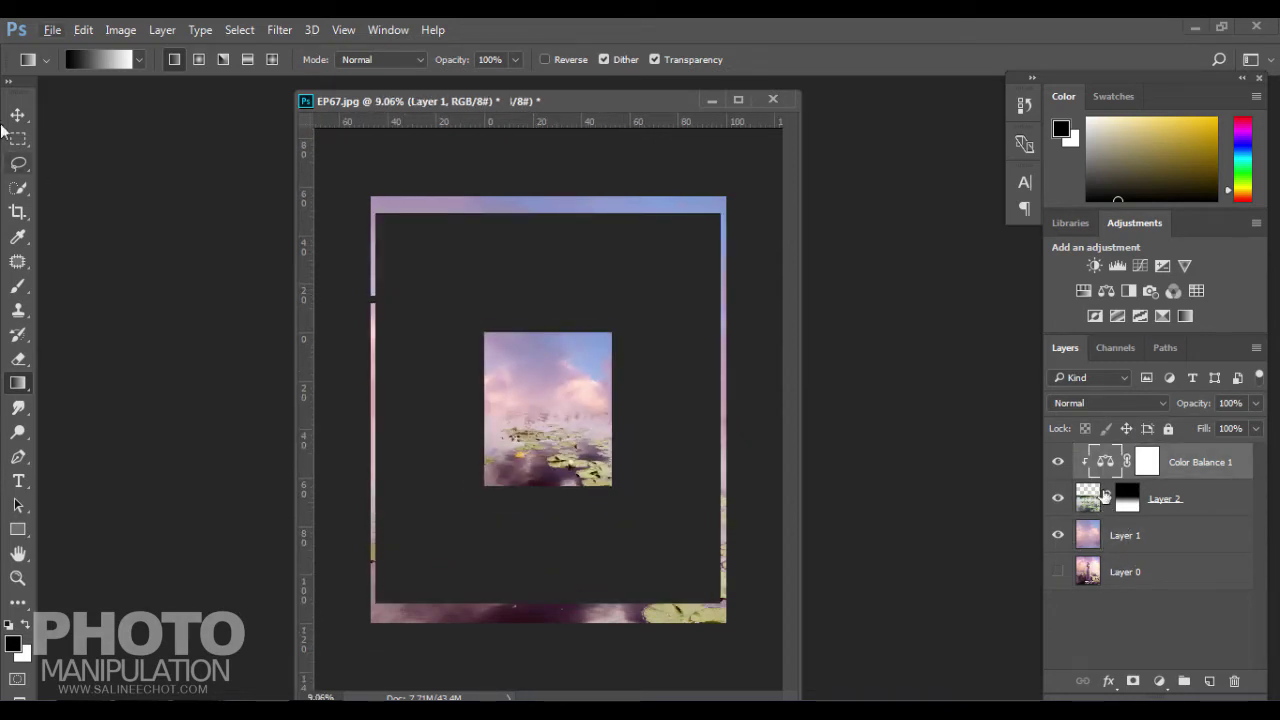
Free Transform cloudy sky Layer 1 to 83.10%, shifted up and to the left
ctrl+click(543, 342)
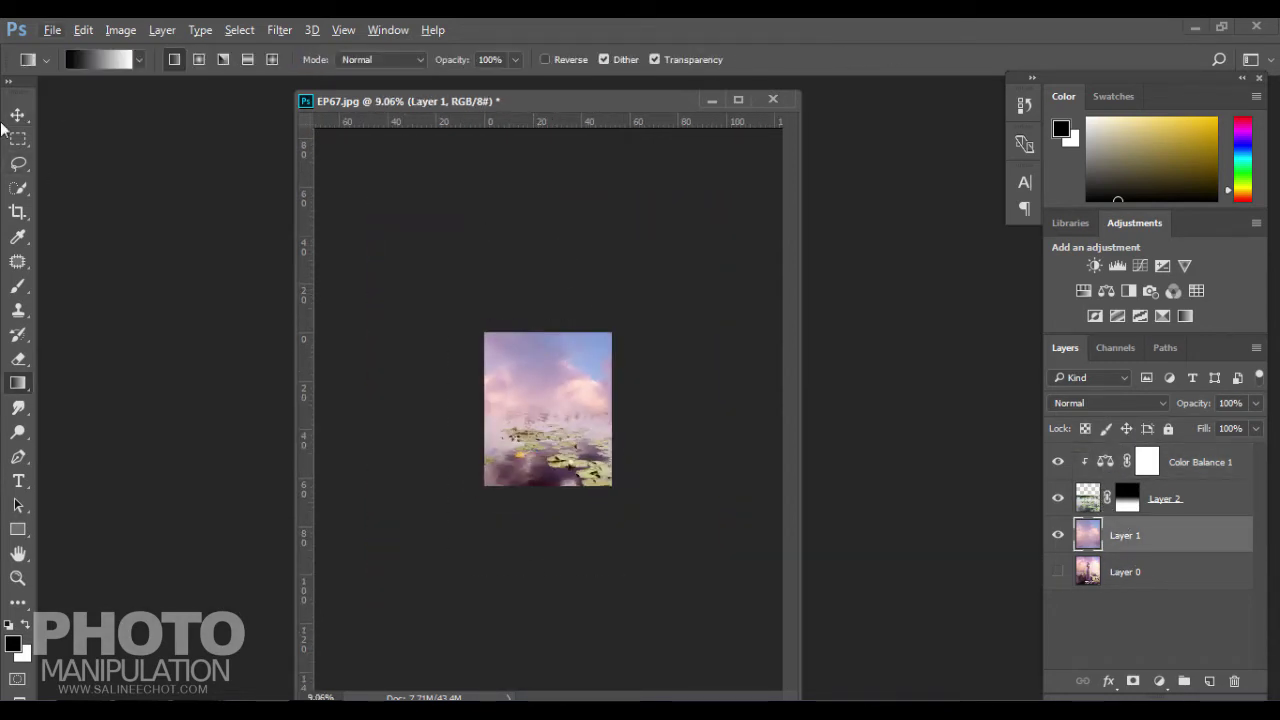
key(ctrl+t)
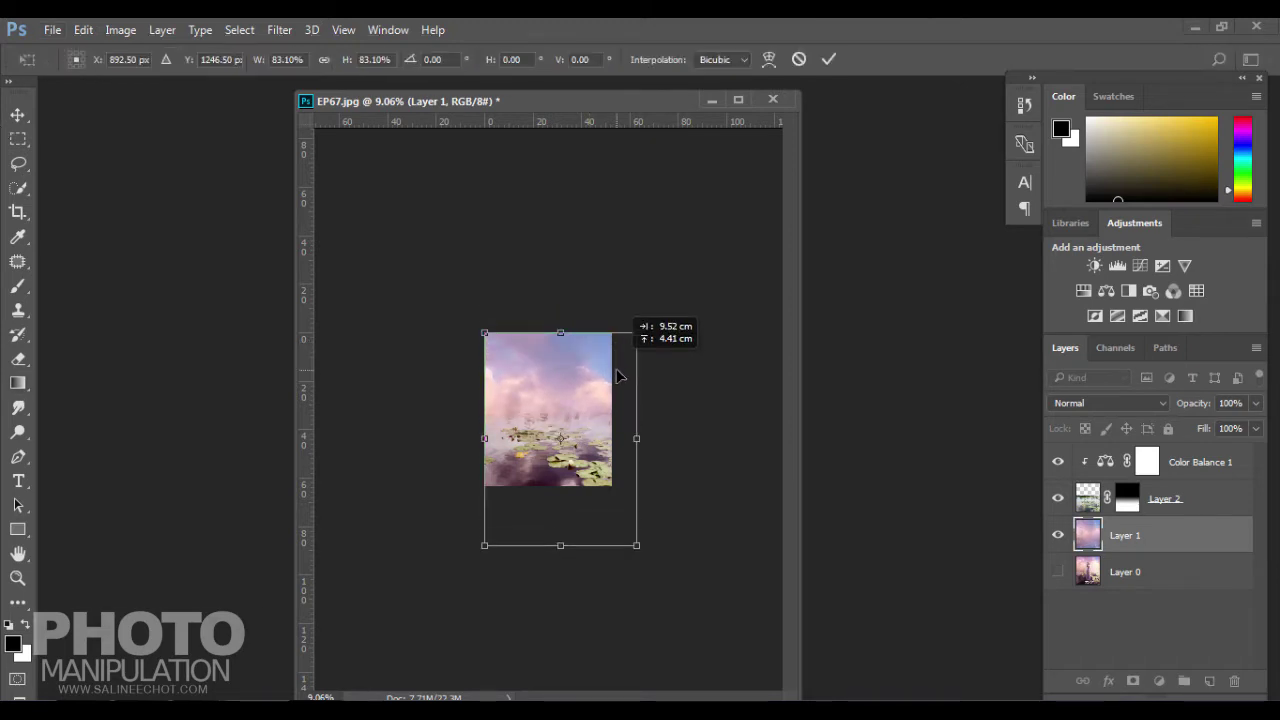
drag(617, 364, 607, 352)
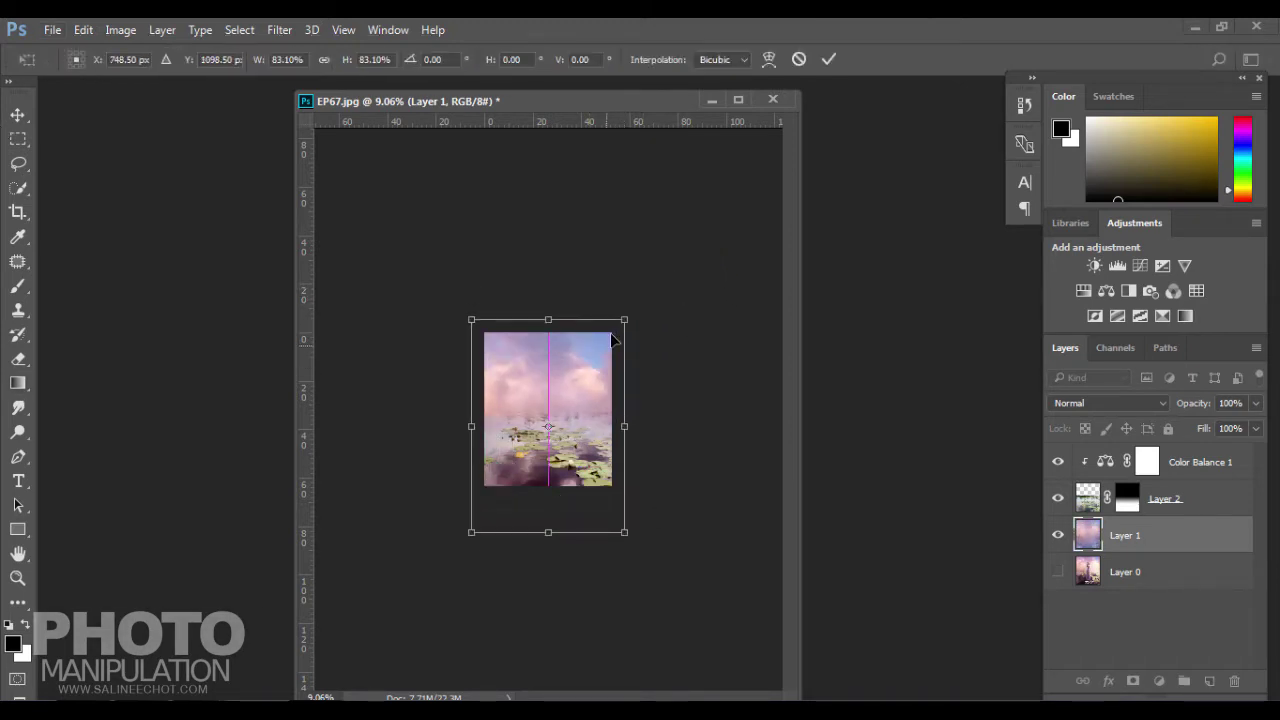
click(829, 59)
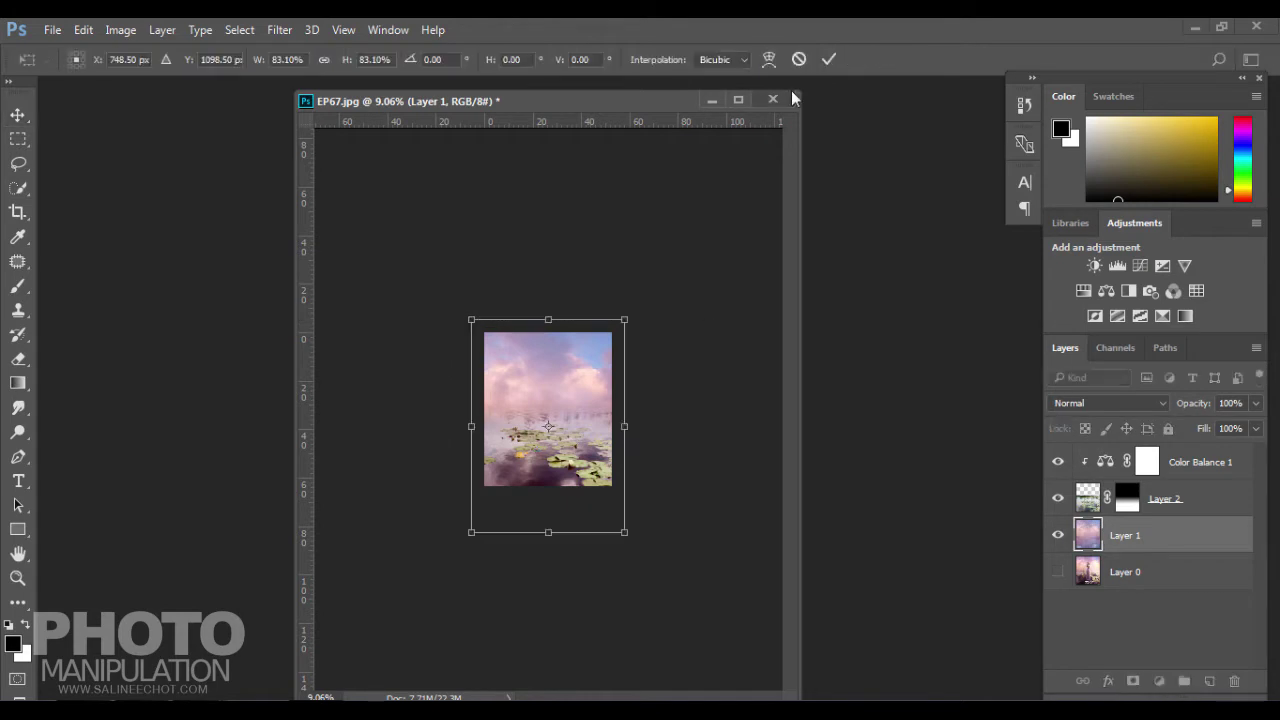
scroll(540, 403, up, 5)
Move the lily-pad water Layer 2 higher in the scene
scroll(540, 403, down, 1)
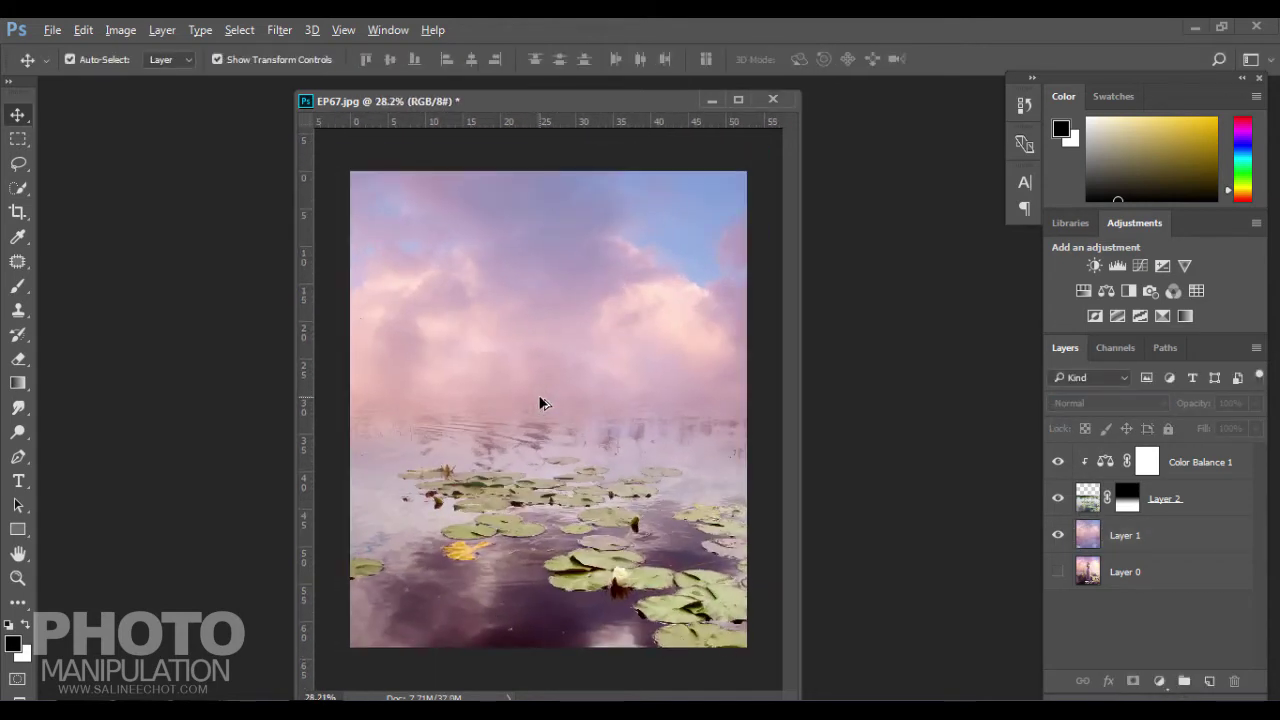
click(582, 567)
mouse_move(582, 567)
mouse_down()
mouse_move(610, 500)
mouse_move(610, 513)
mouse_up()
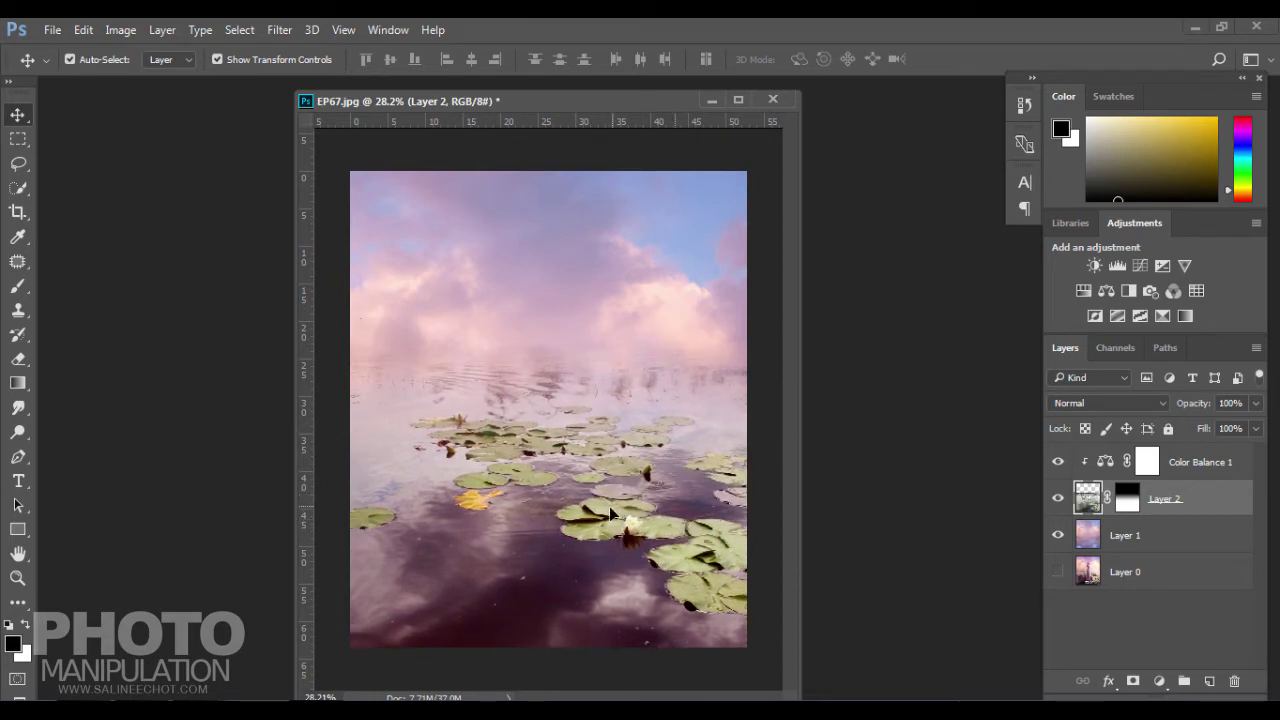
Redraw Layer 2's mask gradient so pink mist swallows the distant lily pads
click(1127, 498)
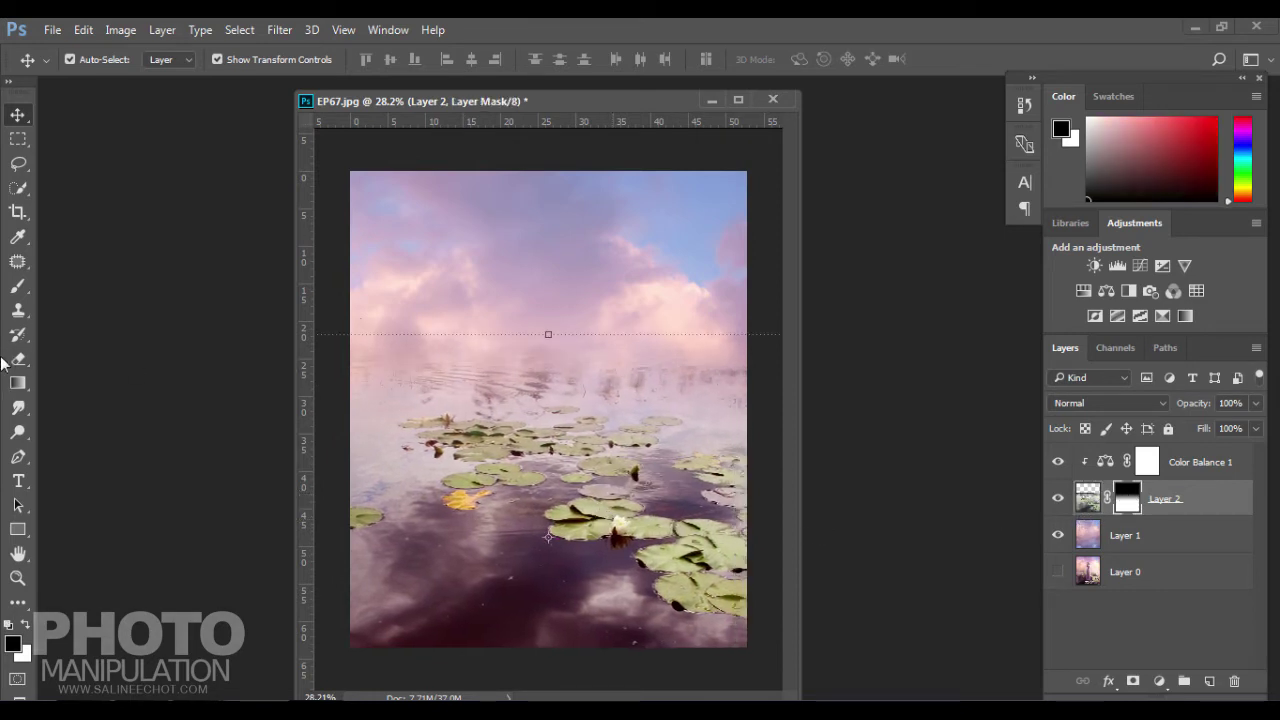
click(18, 383)
click(102, 383)
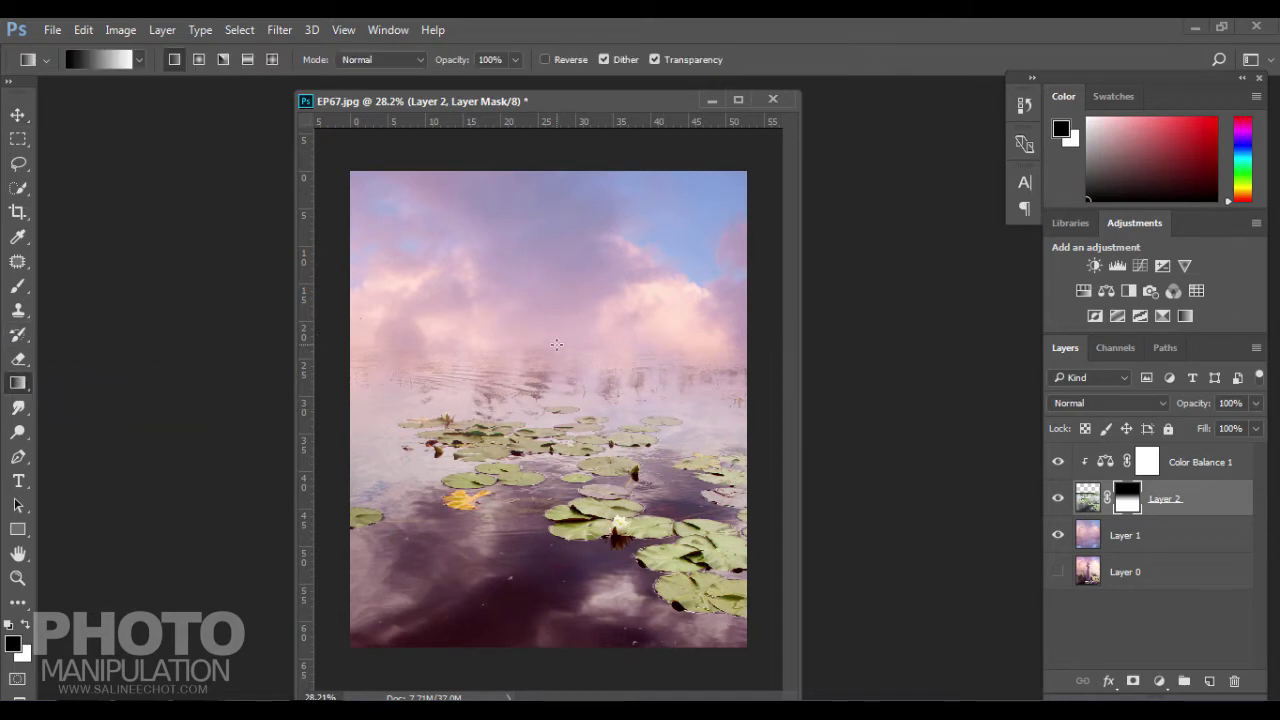
drag(535, 512, 548, 364)
drag(547, 483, 551, 358)
drag(550, 518, 557, 421)
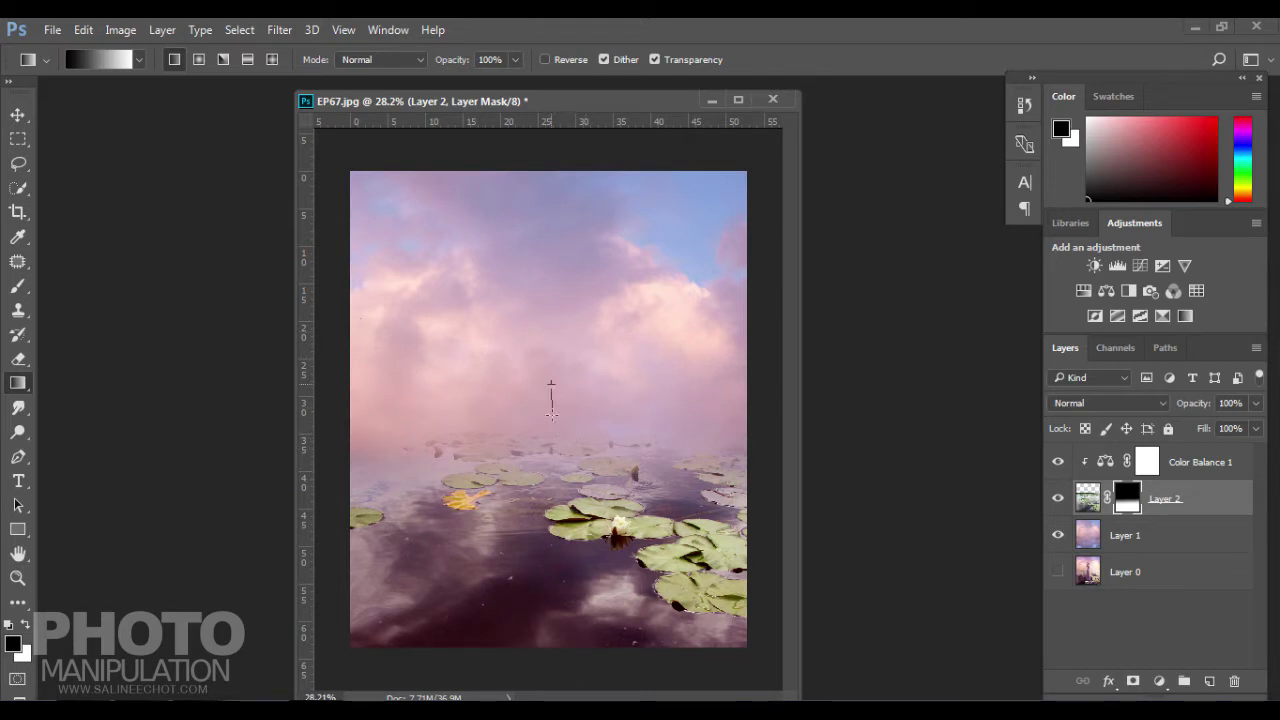
drag(551, 502, 557, 425)
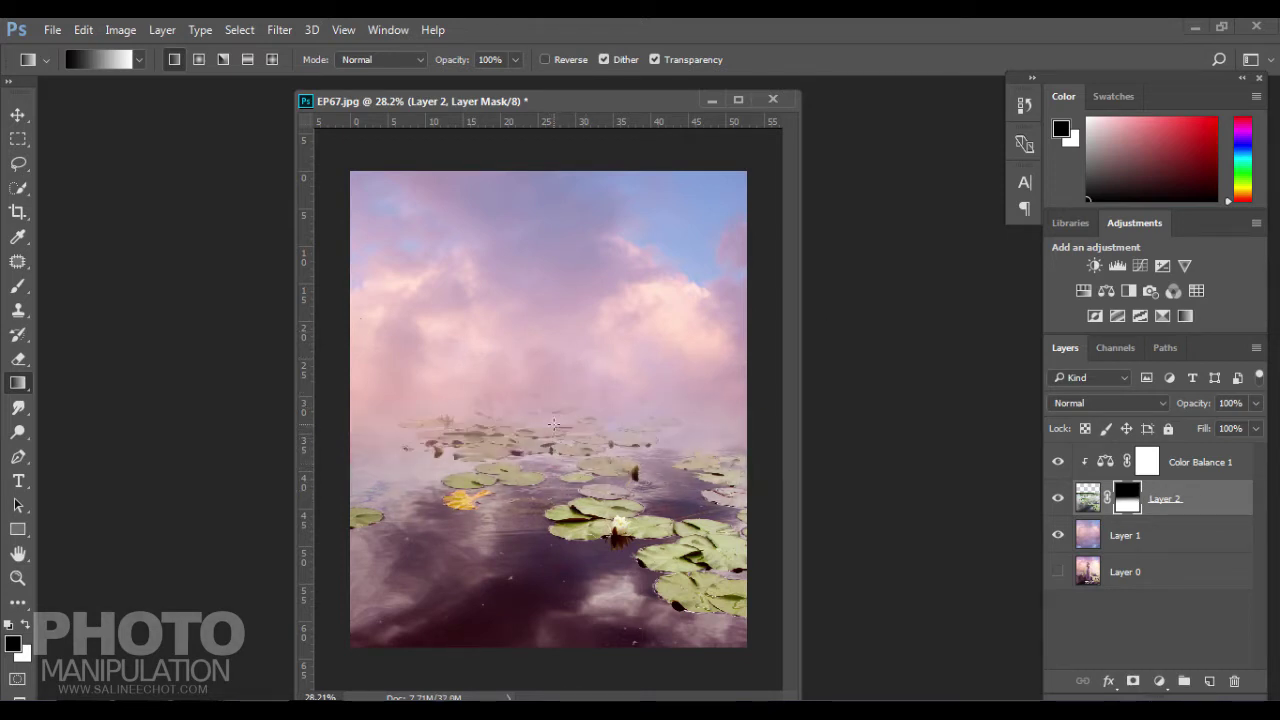
drag(553, 510, 558, 450)
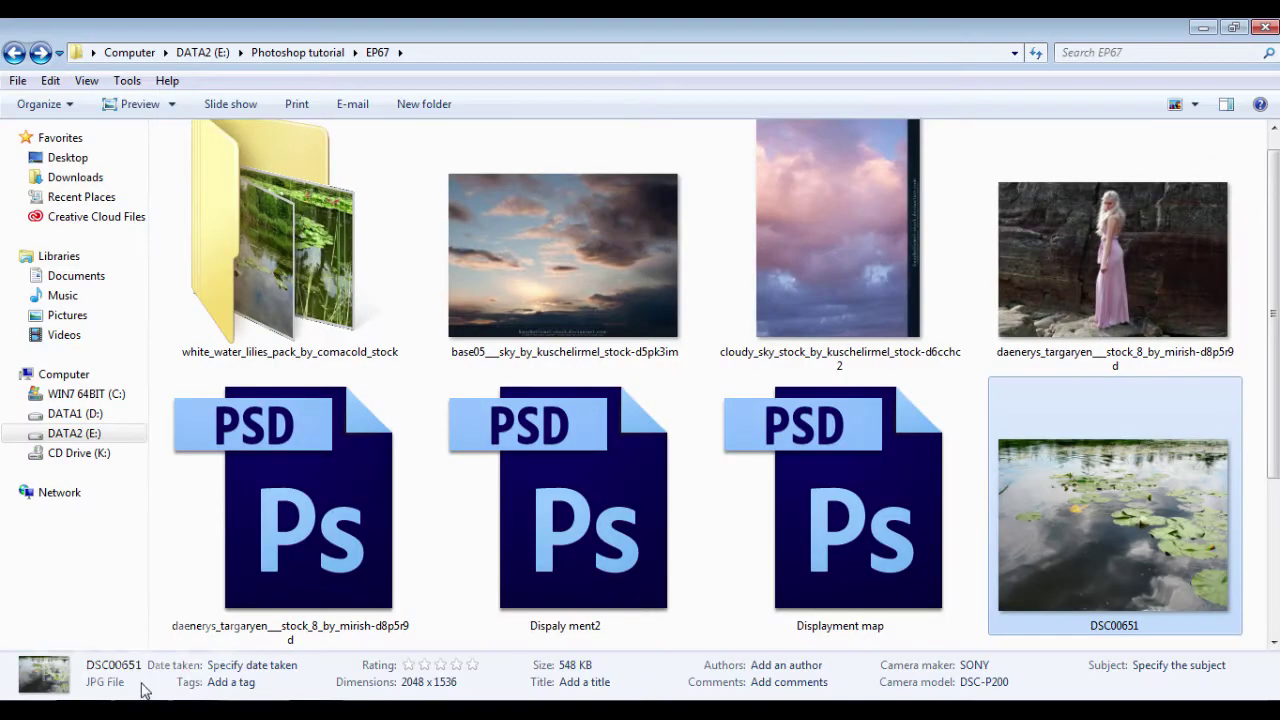
Preview the blonde woman's daenerys stock photo full size, then select its PSD file
click(1105, 268)
double_click(1110, 260)
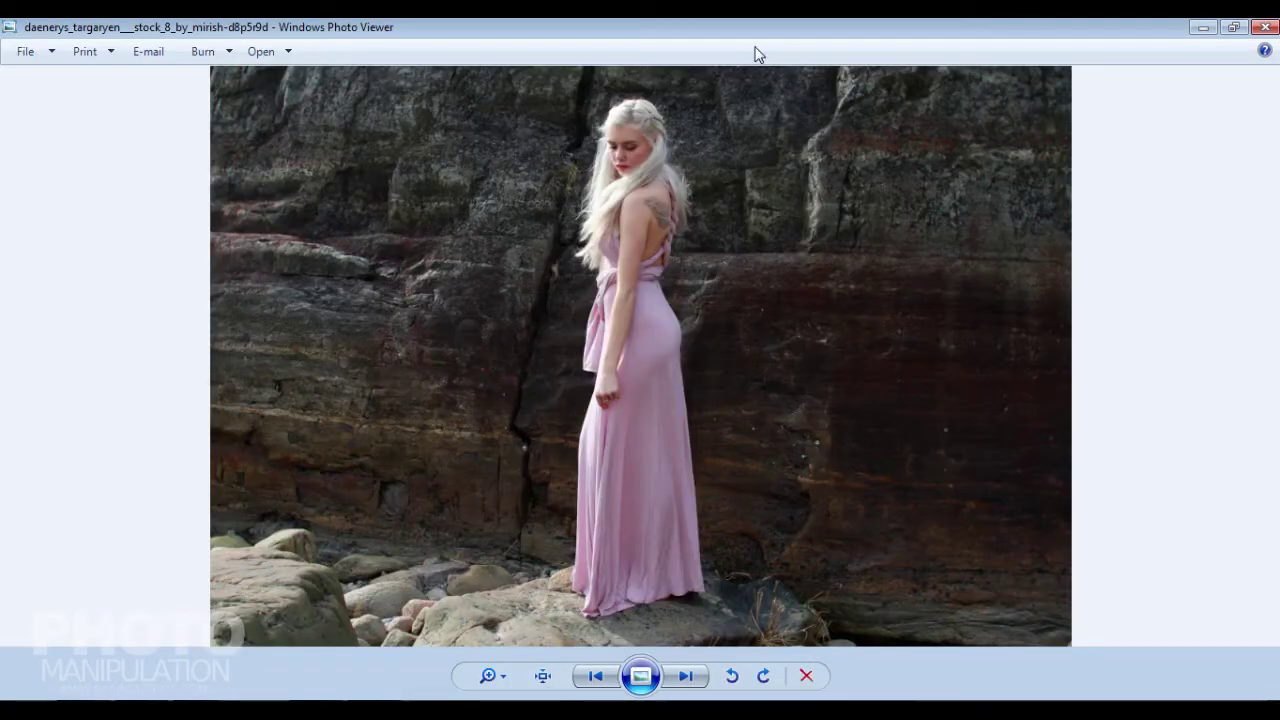
click(1265, 27)
scroll(779, 446, down, 1)
scroll(779, 446, down, 3)
scroll(782, 453, up, 2)
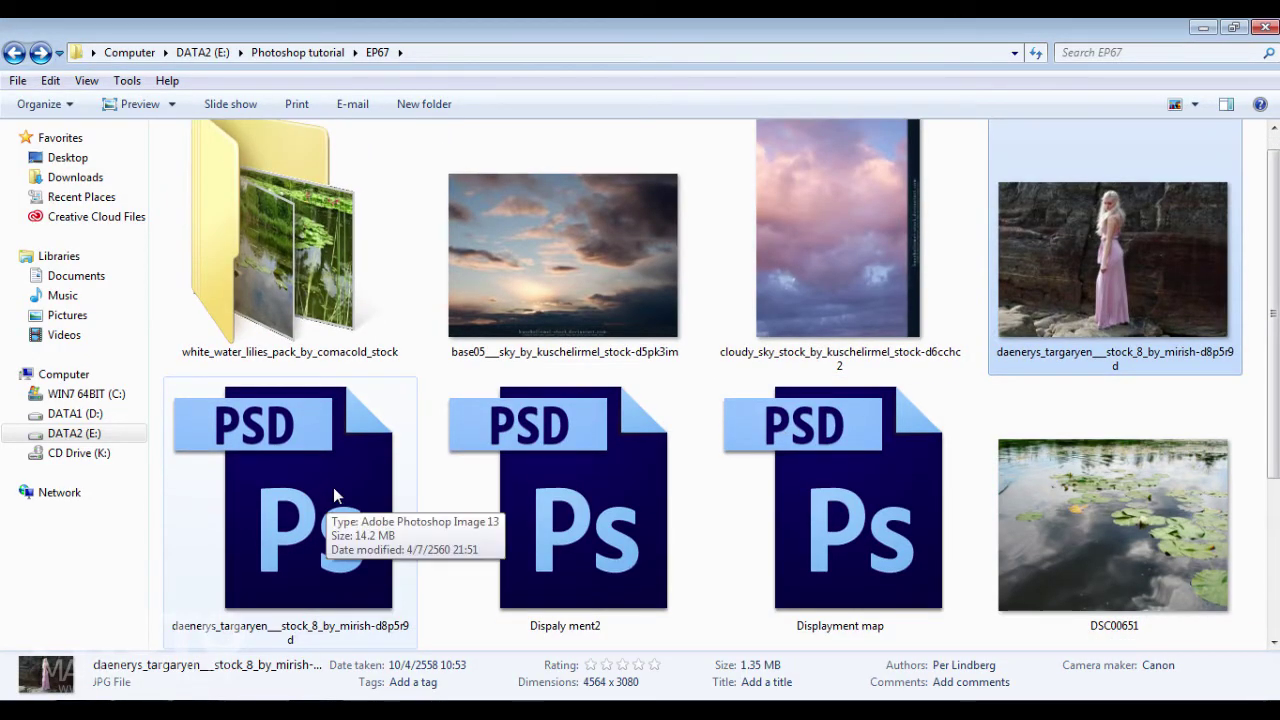
click(333, 489)
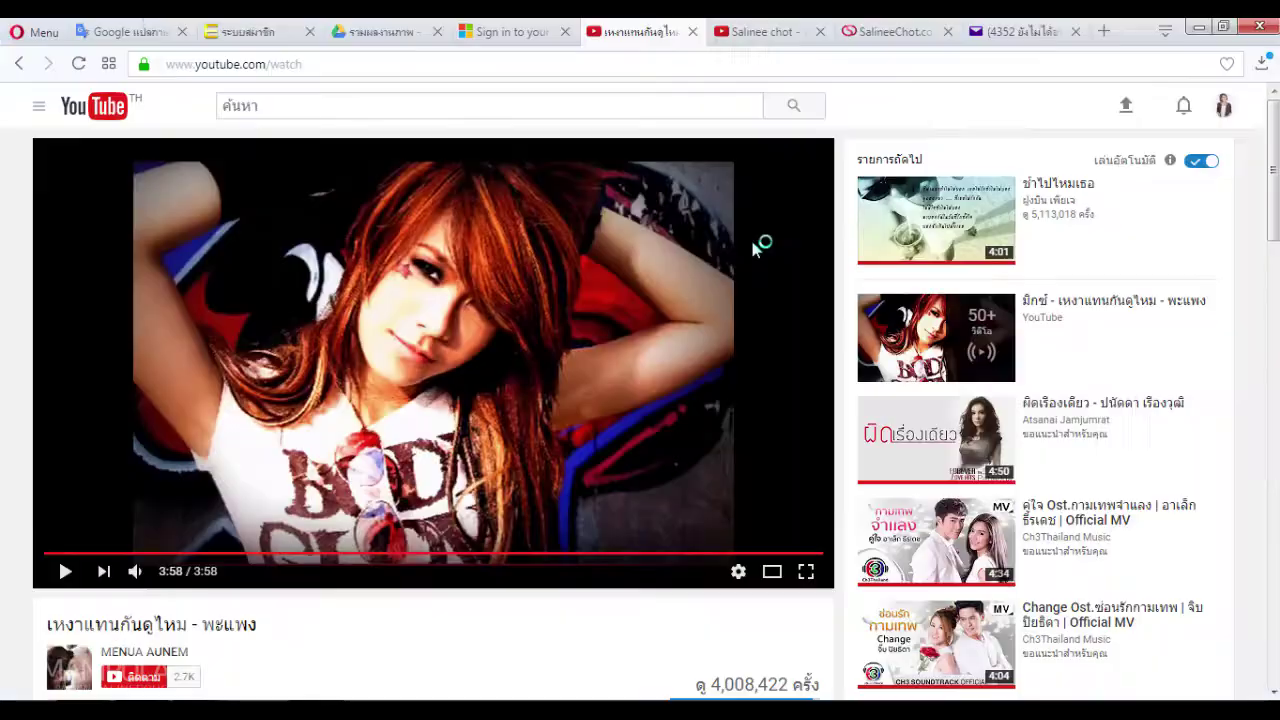
Open the woman's PSD, then scroll through the tutorial channel's YouTube videos
double_click(333, 487)
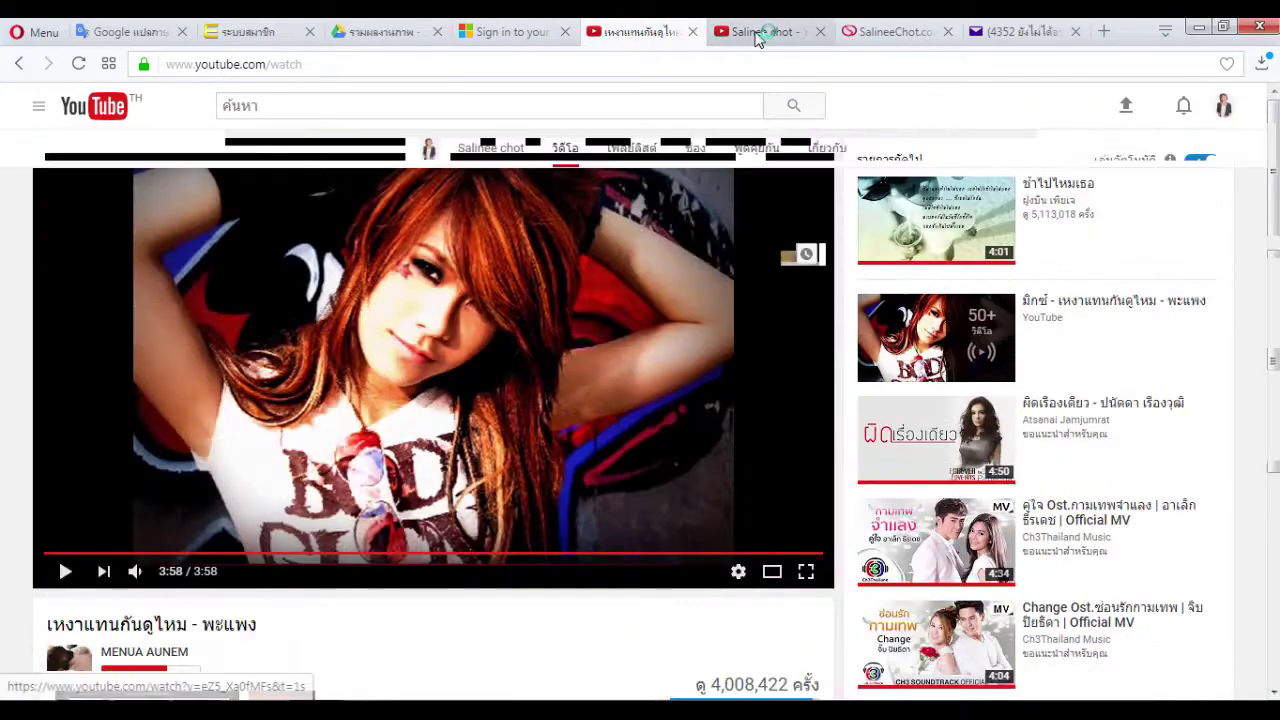
click(757, 37)
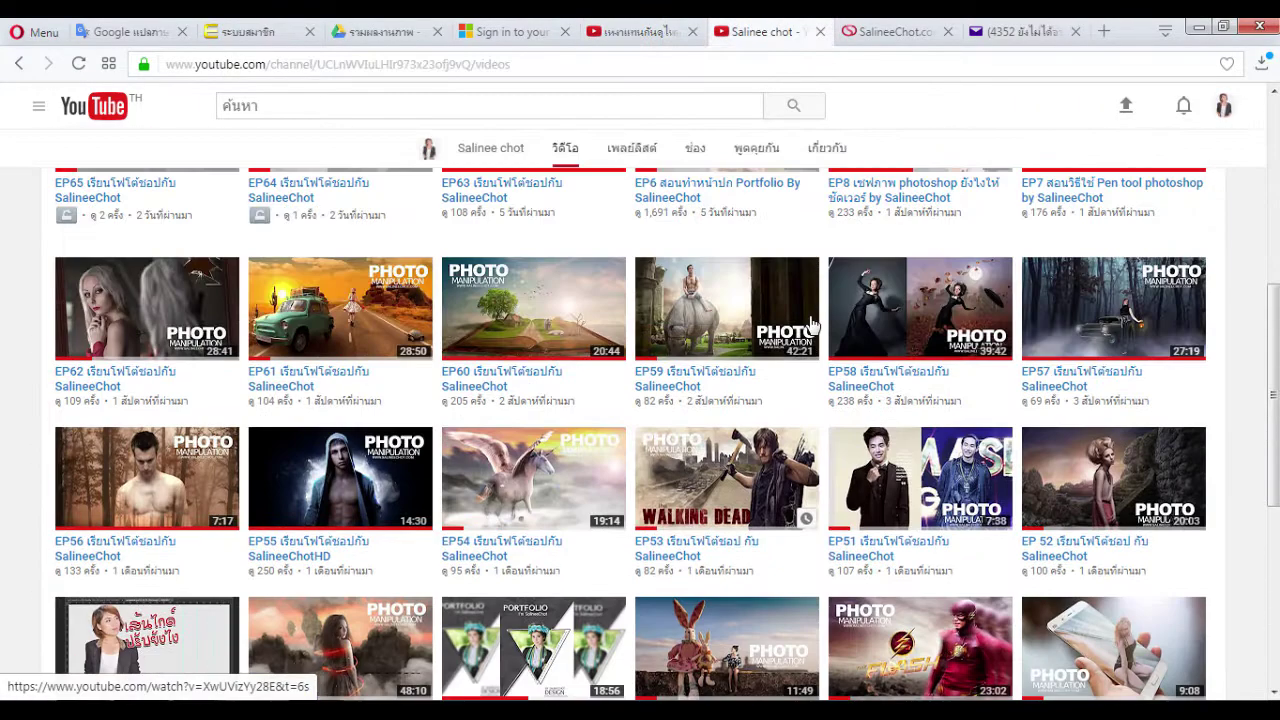
scroll(811, 325, down, 3)
scroll(811, 325, down, 1)
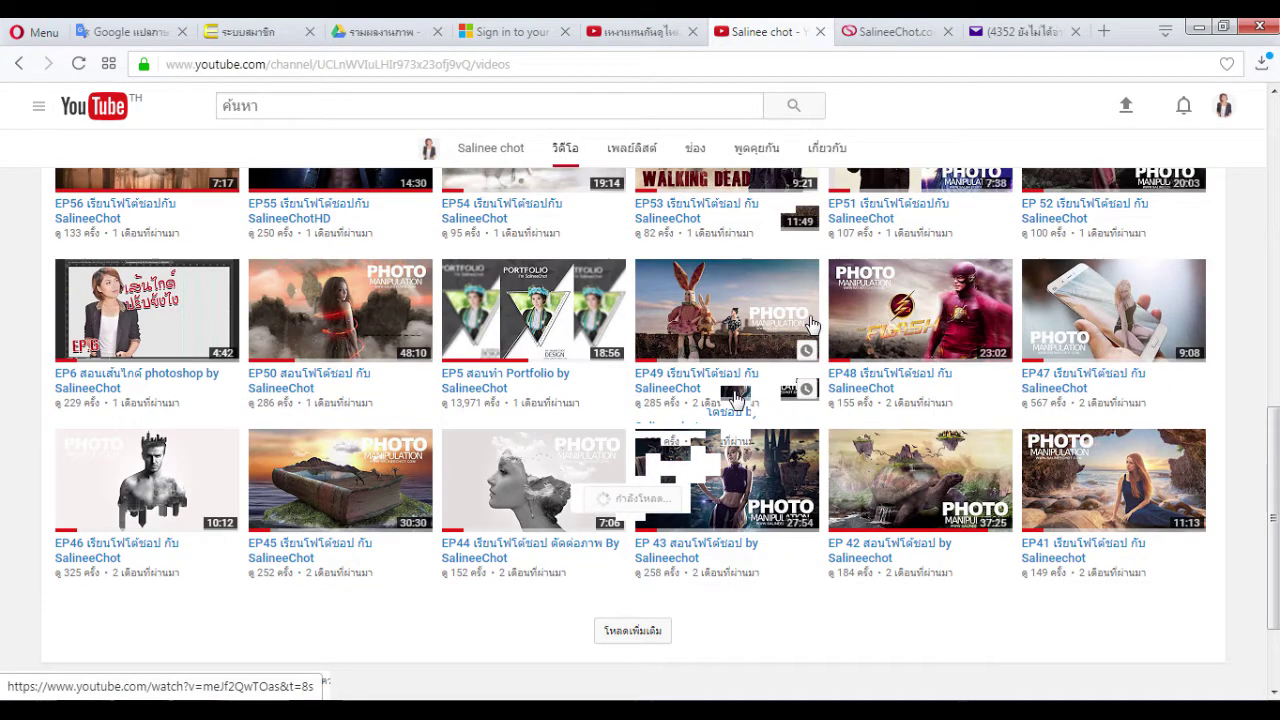
scroll(735, 398, down, 2)
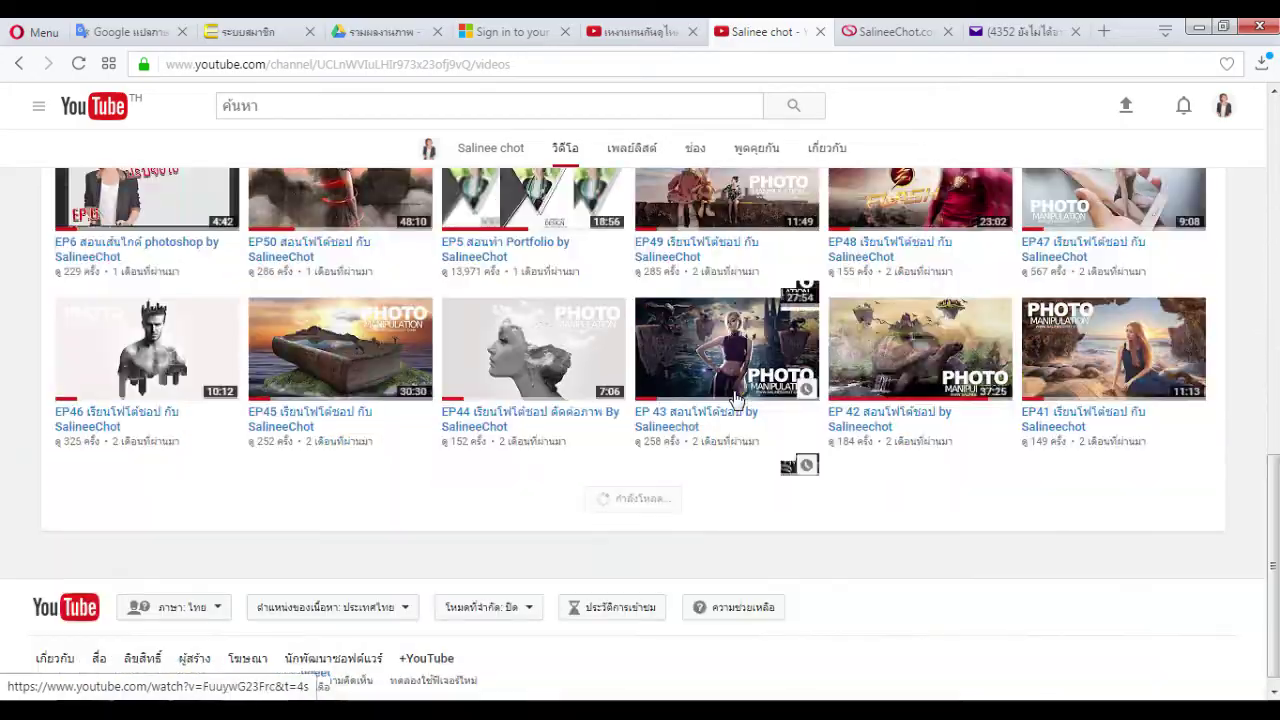
scroll(735, 398, down, 2)
scroll(735, 398, down, 3)
scroll(634, 560, down, 3)
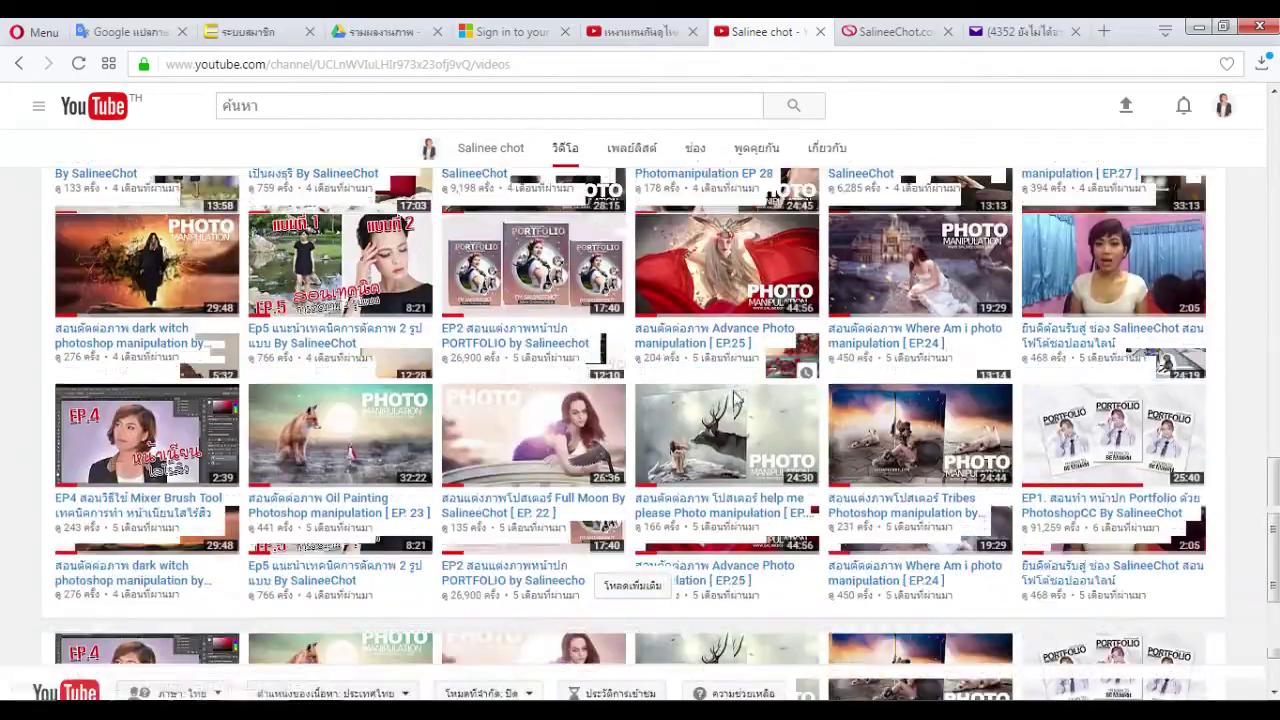
scroll(620, 554, down, 2)
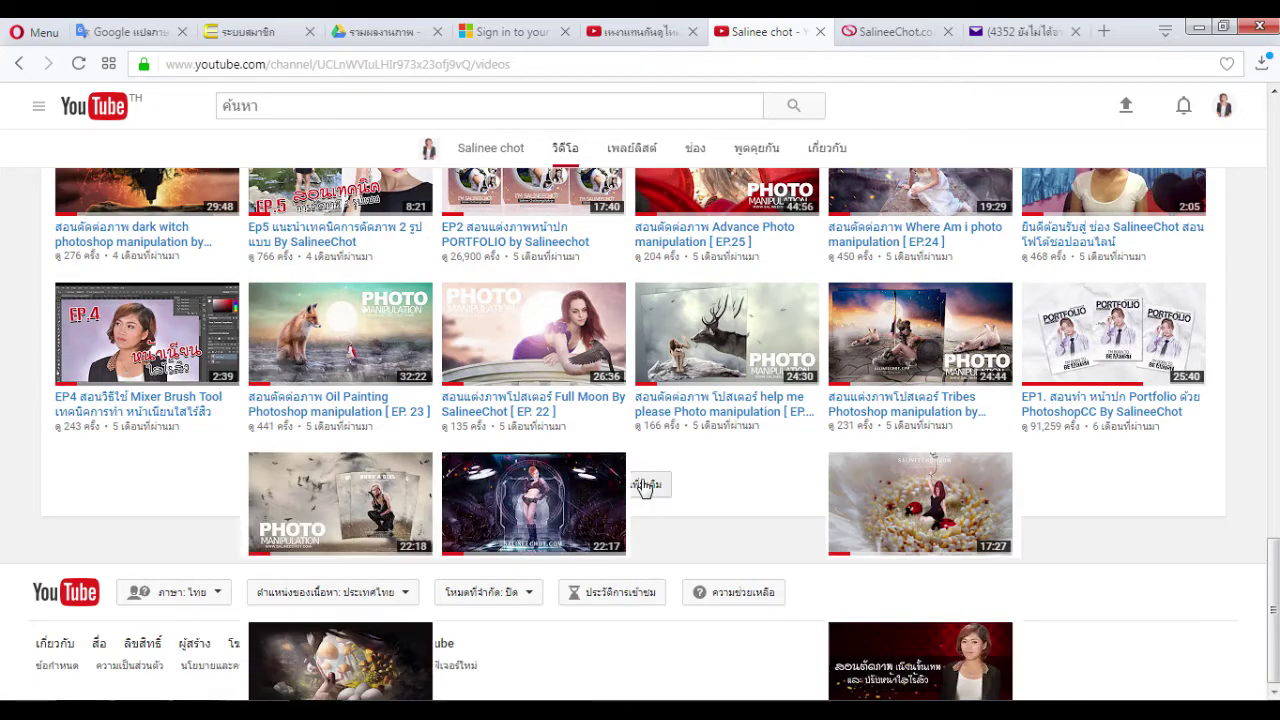
scroll(842, 428, down, 1)
scroll(843, 432, down, 2)
scroll(843, 437, up, 2)
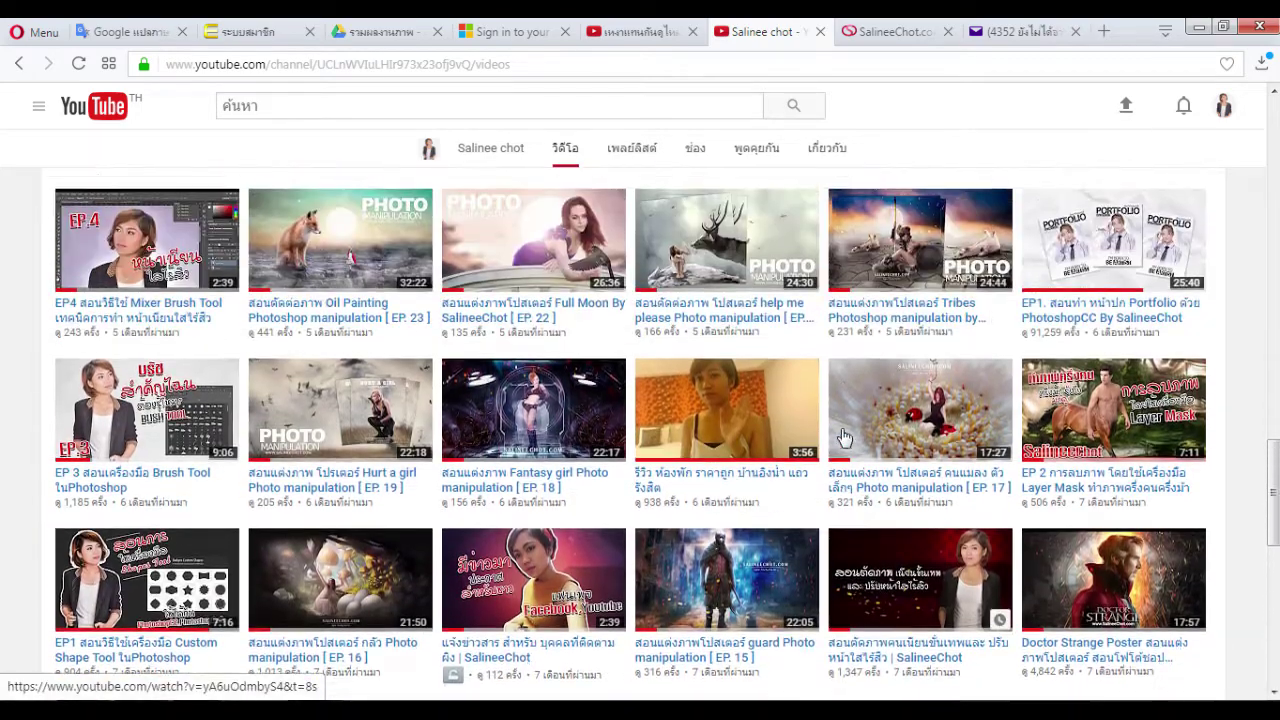
scroll(843, 437, up, 5)
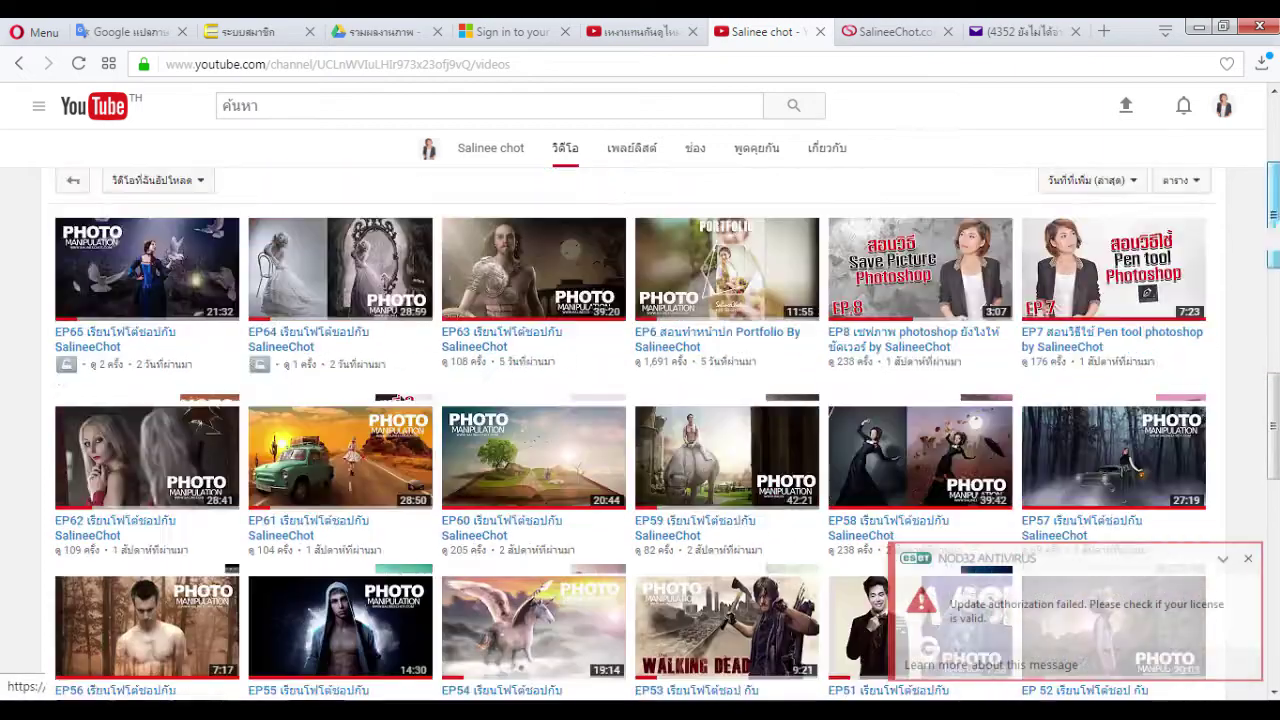
Scroll the channel page further and close one of the YouTube tabs
drag(1275, 440, 1275, 130)
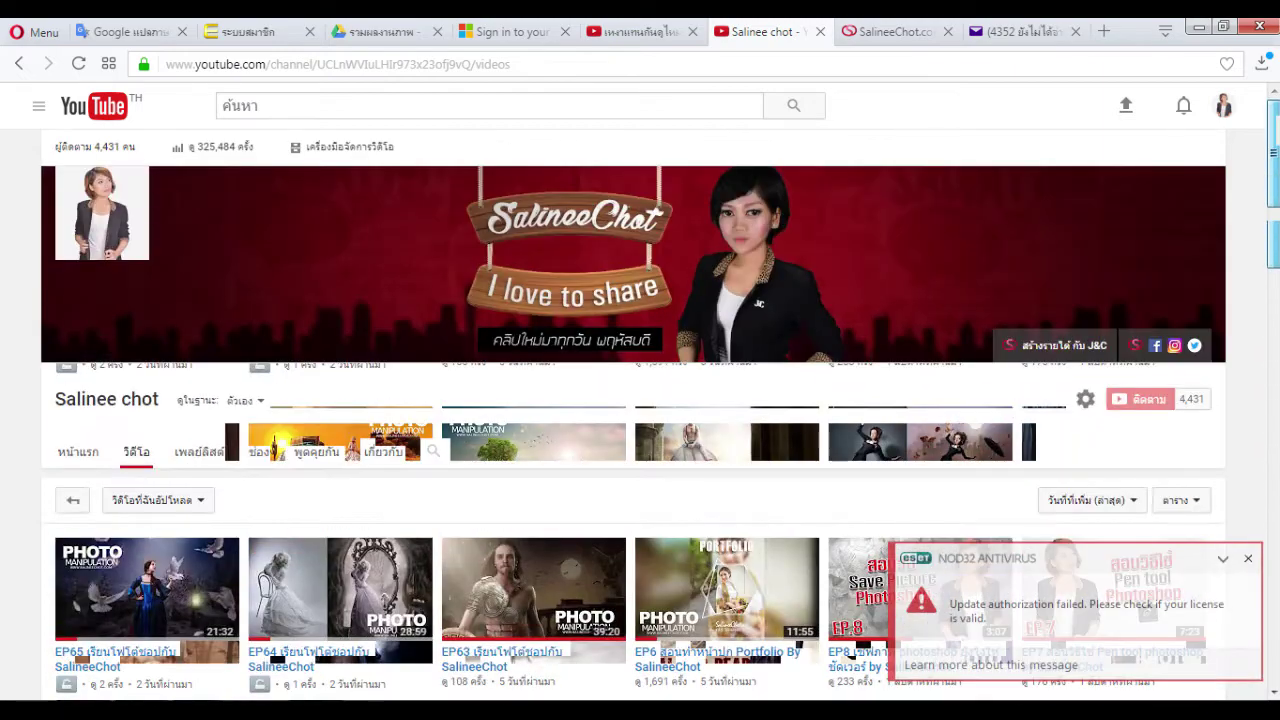
scroll(915, 278, down, 2)
scroll(893, 305, down, 1)
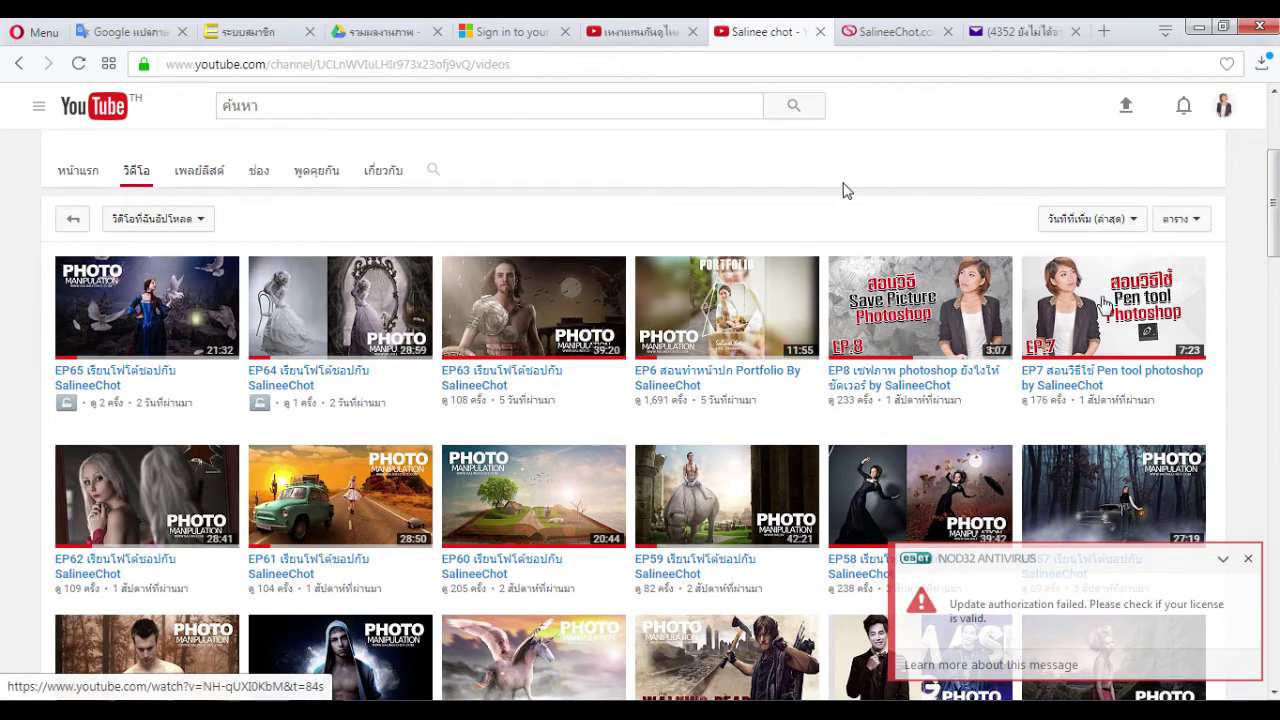
click(692, 31)
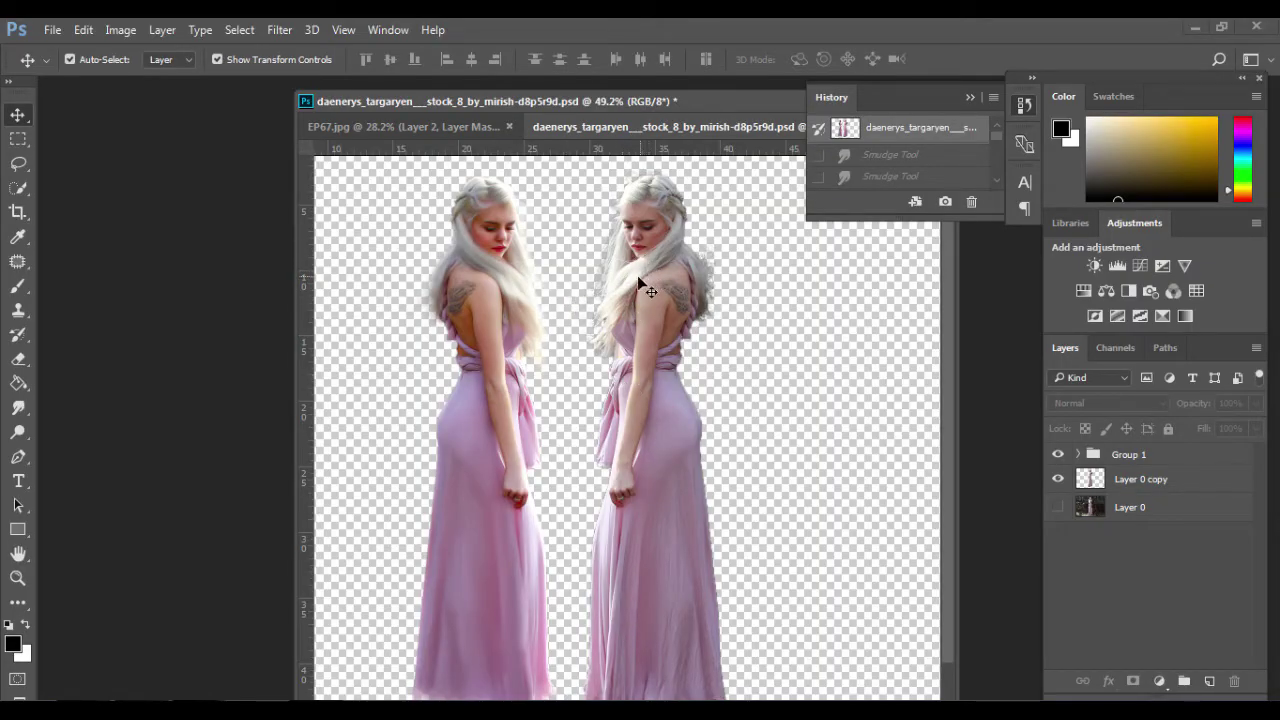
Hide Group 1, the left copy of the woman
scroll(494, 281, up, 3)
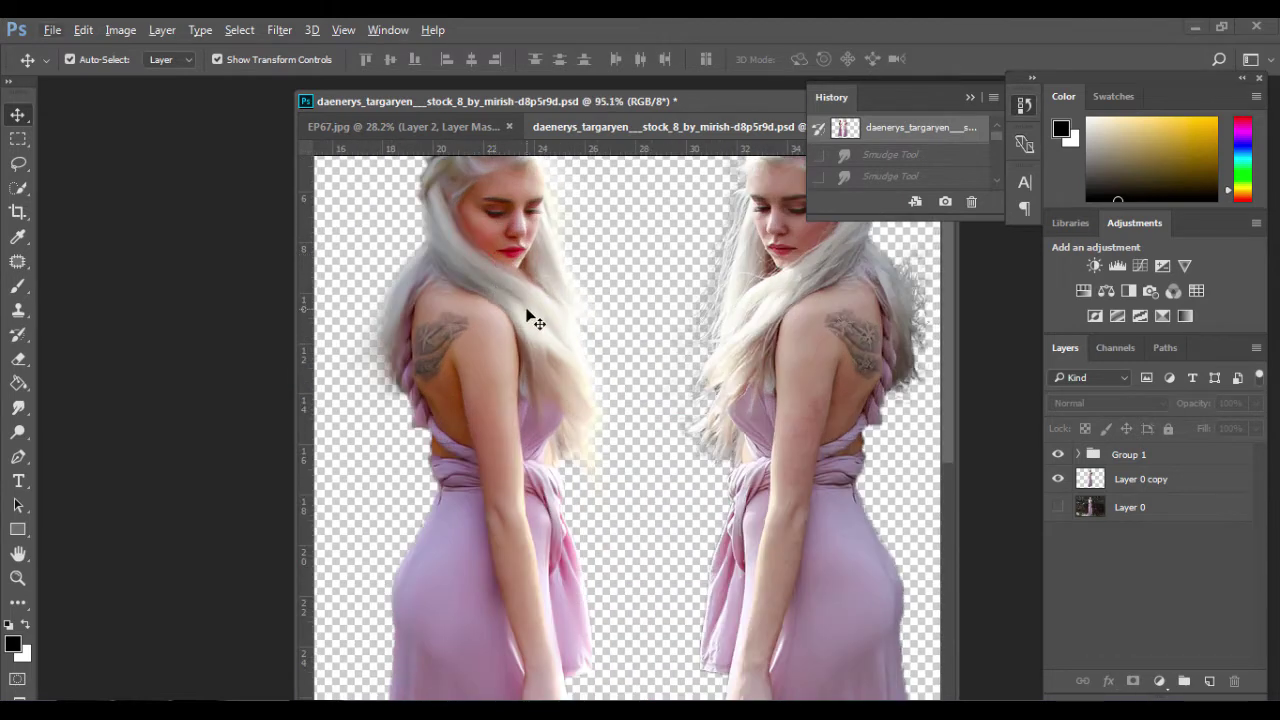
scroll(514, 286, down, 1)
scroll(514, 286, down, 2)
scroll(514, 286, down, 1)
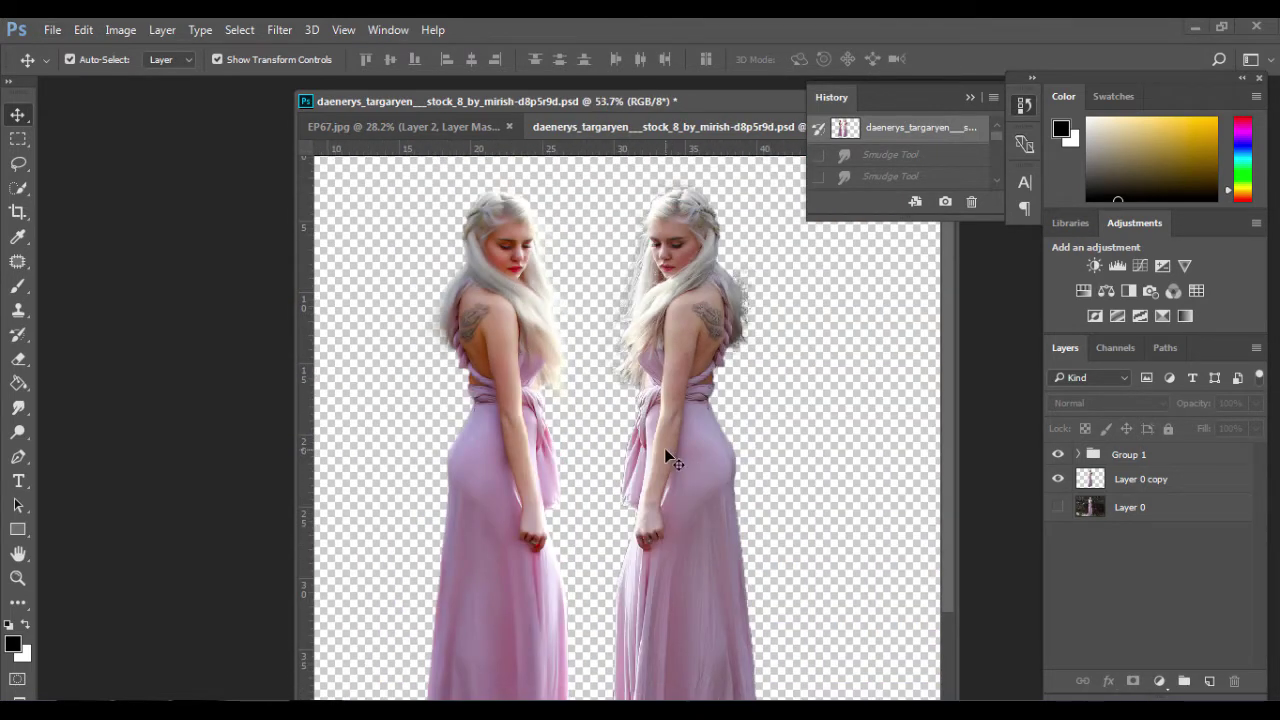
scroll(735, 281, up, 1)
scroll(810, 315, down, 1)
scroll(888, 347, down, 1)
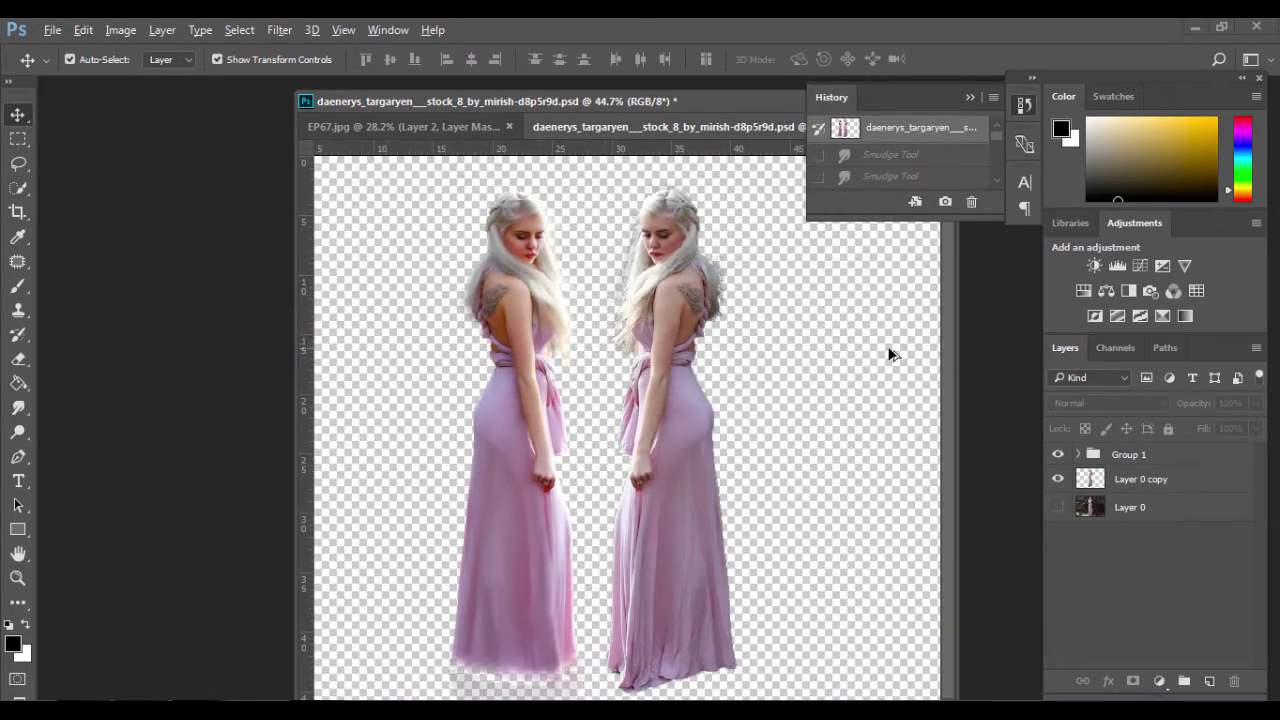
click(1057, 456)
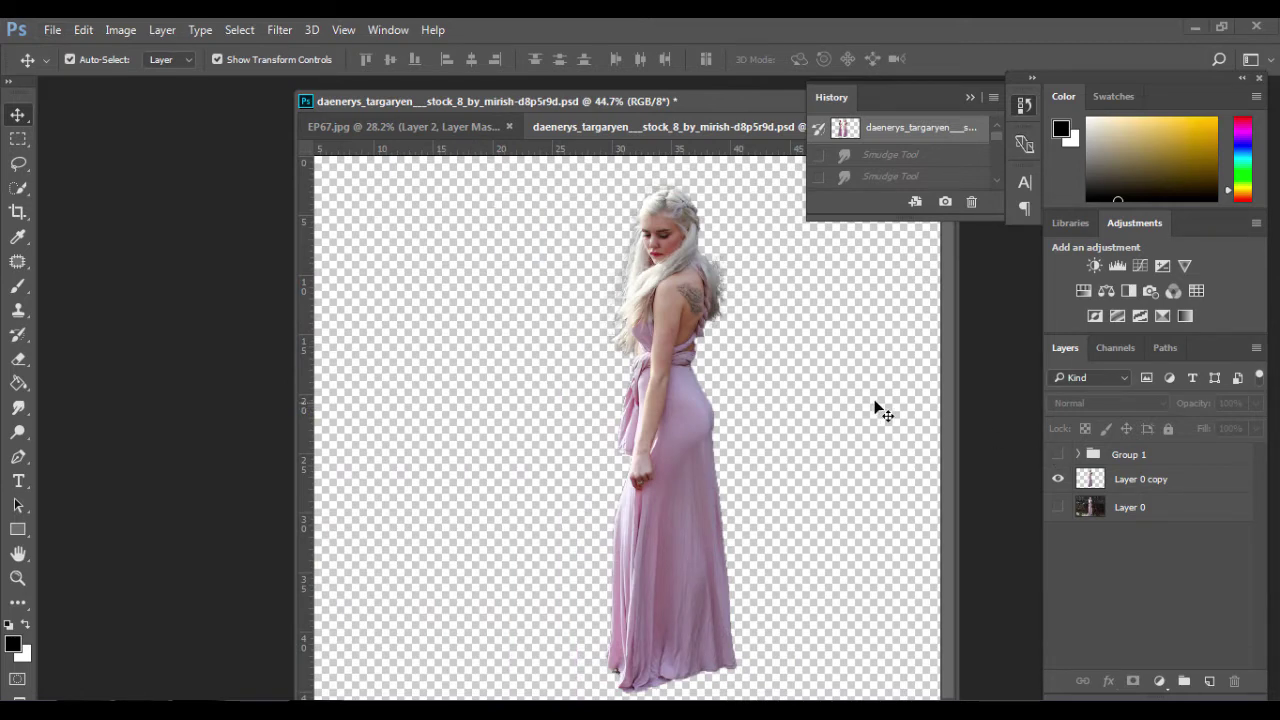
Flip Layer 0 copy horizontally and move it up and to the left
scroll(876, 408, up, 3)
click(603, 272)
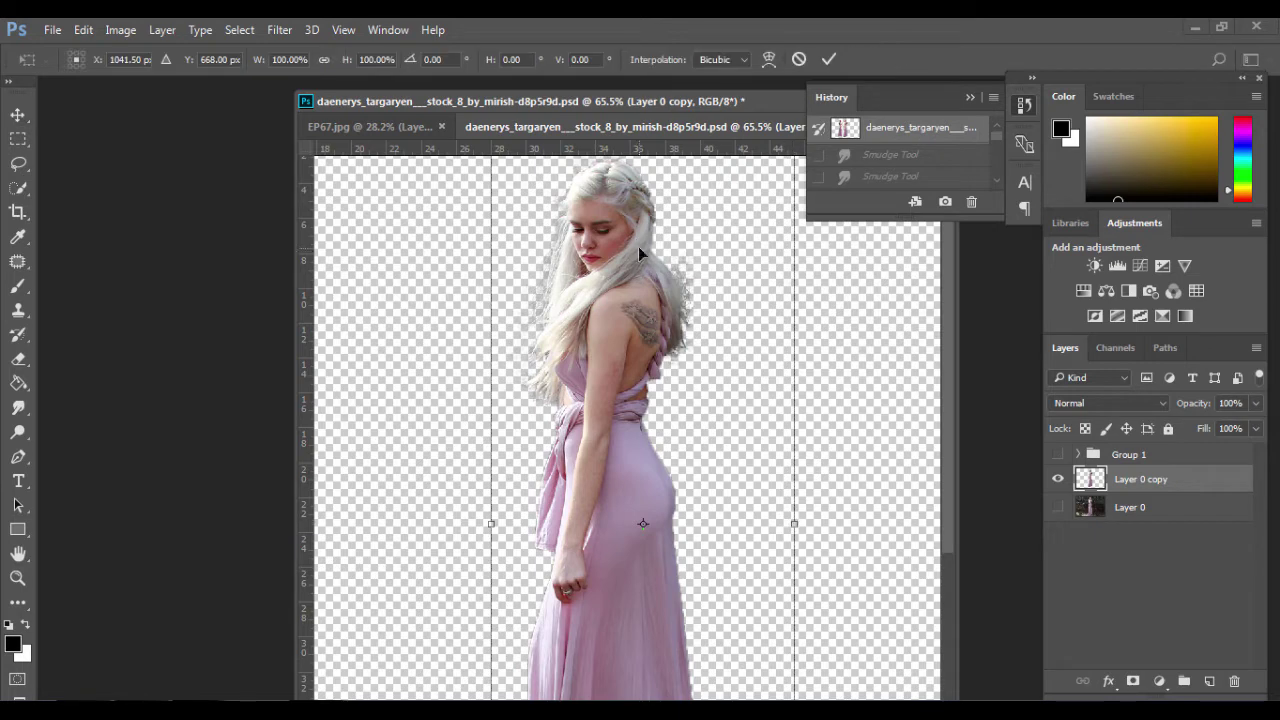
right_click(628, 233)
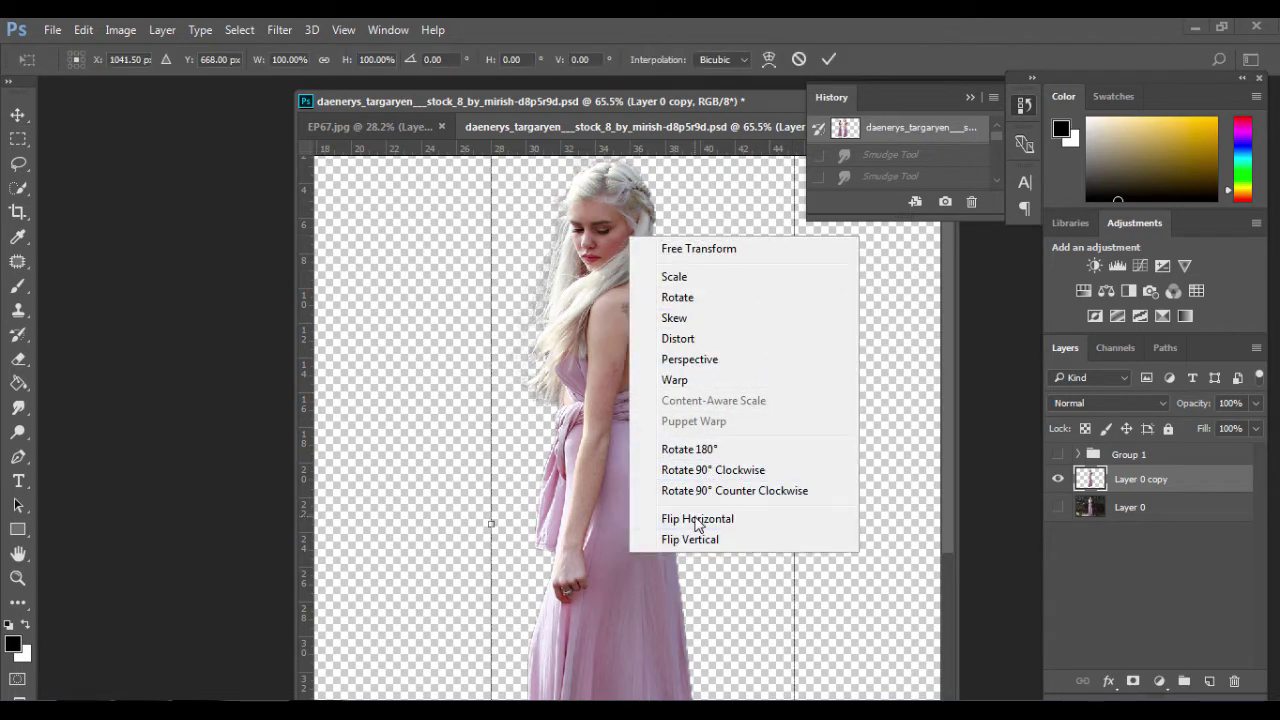
click(697, 518)
drag(713, 379, 667, 308)
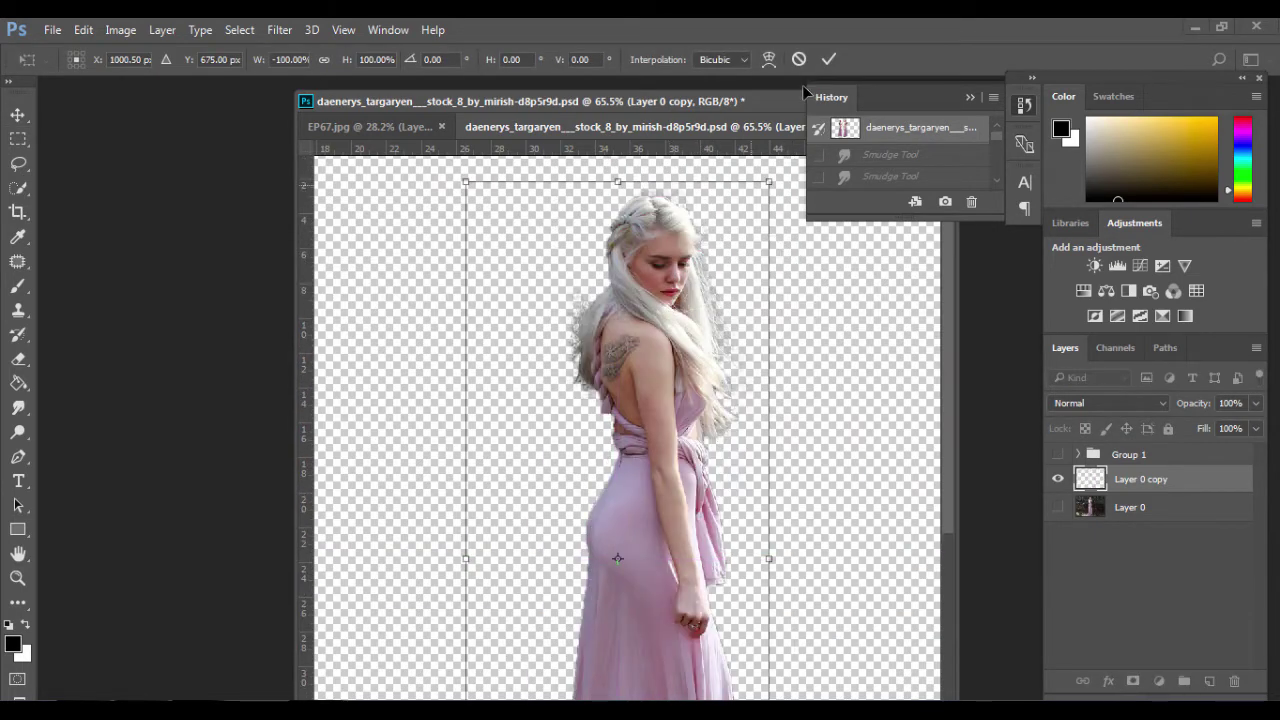
click(829, 59)
scroll(689, 238, up, 3)
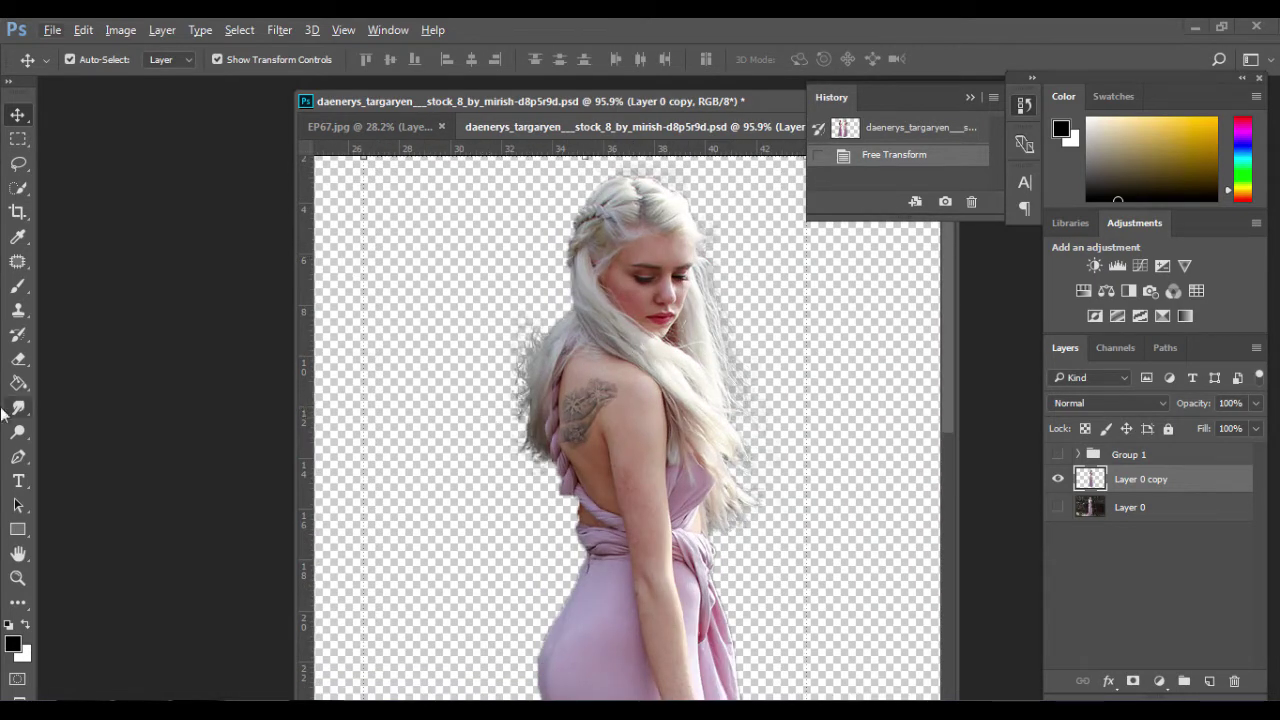
Lasso around the hair and shoulders and copy them onto a new Layer 2 with Ctrl+J
click(18, 163)
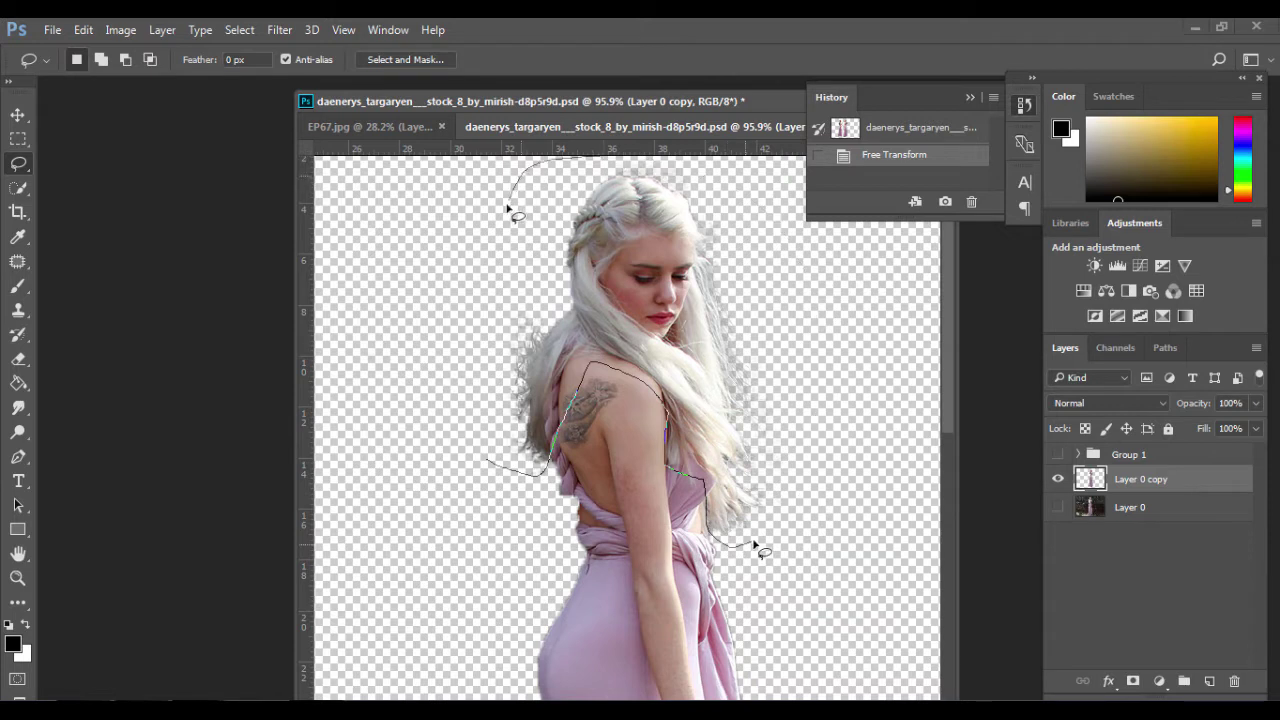
drag(731, 550, 442, 430)
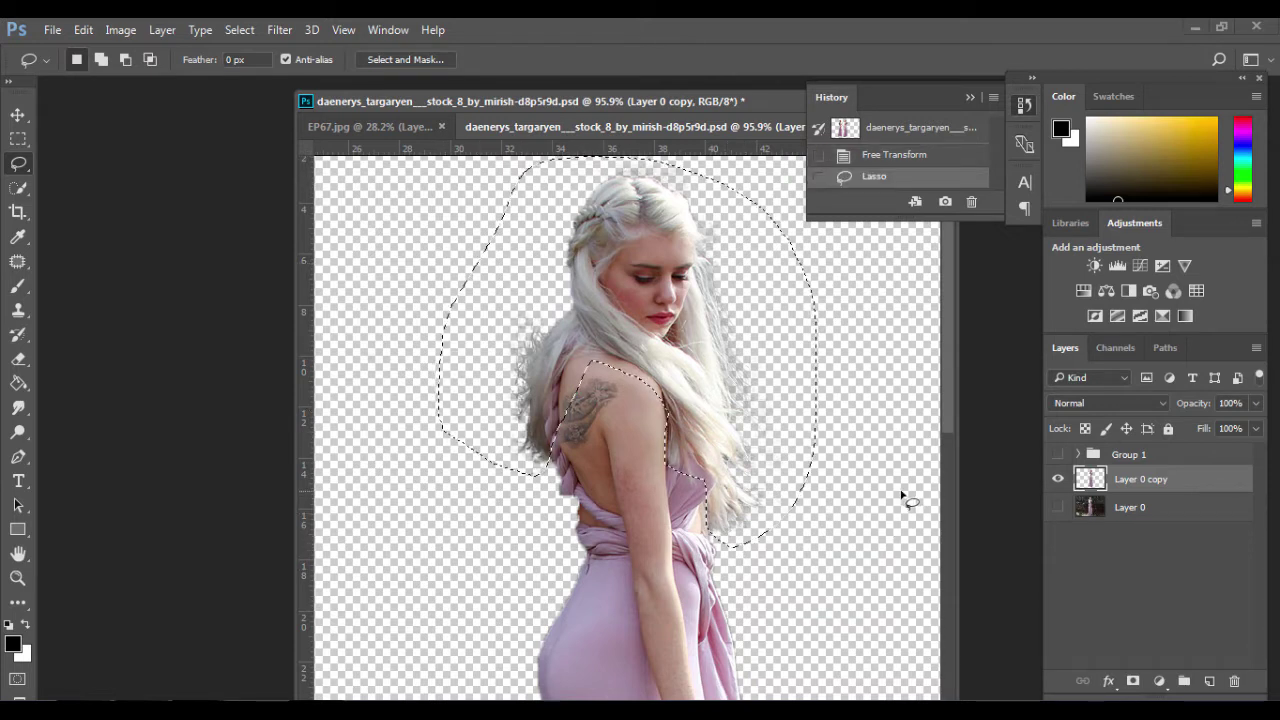
key(ctrl+j)
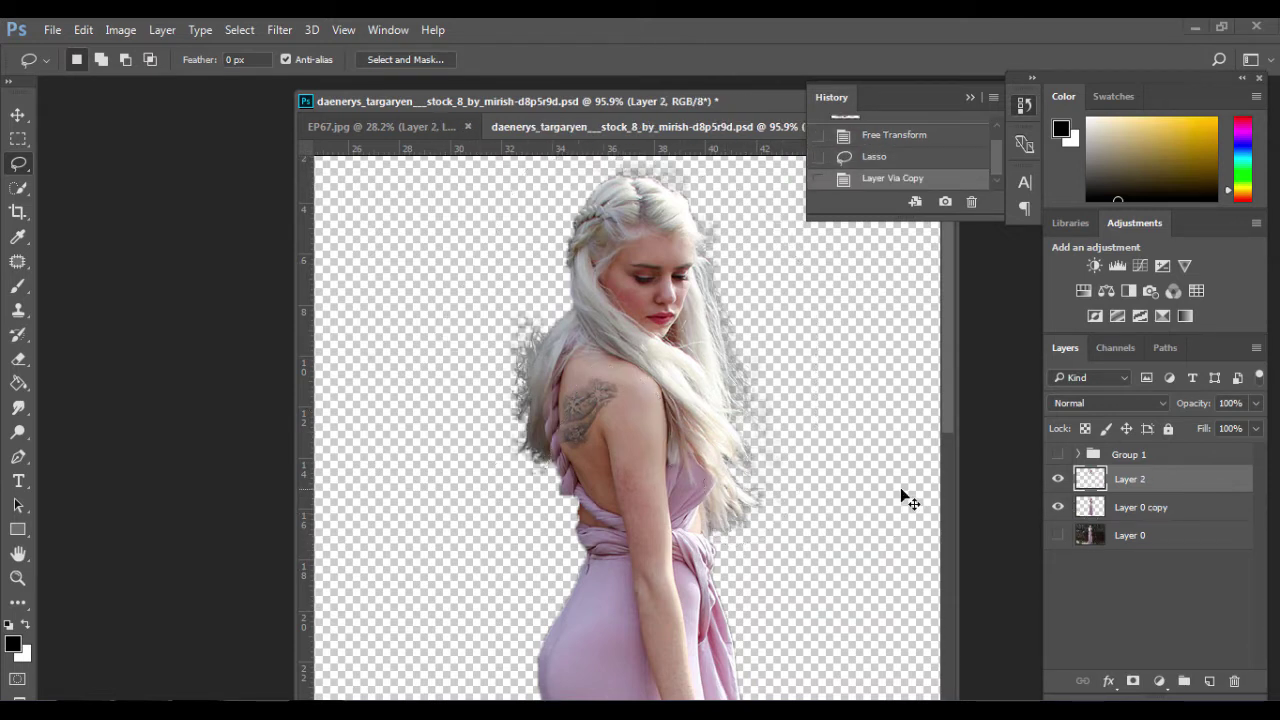
Add a white layer mask to the figure layer and paint a brush stroke on it
click(1128, 508)
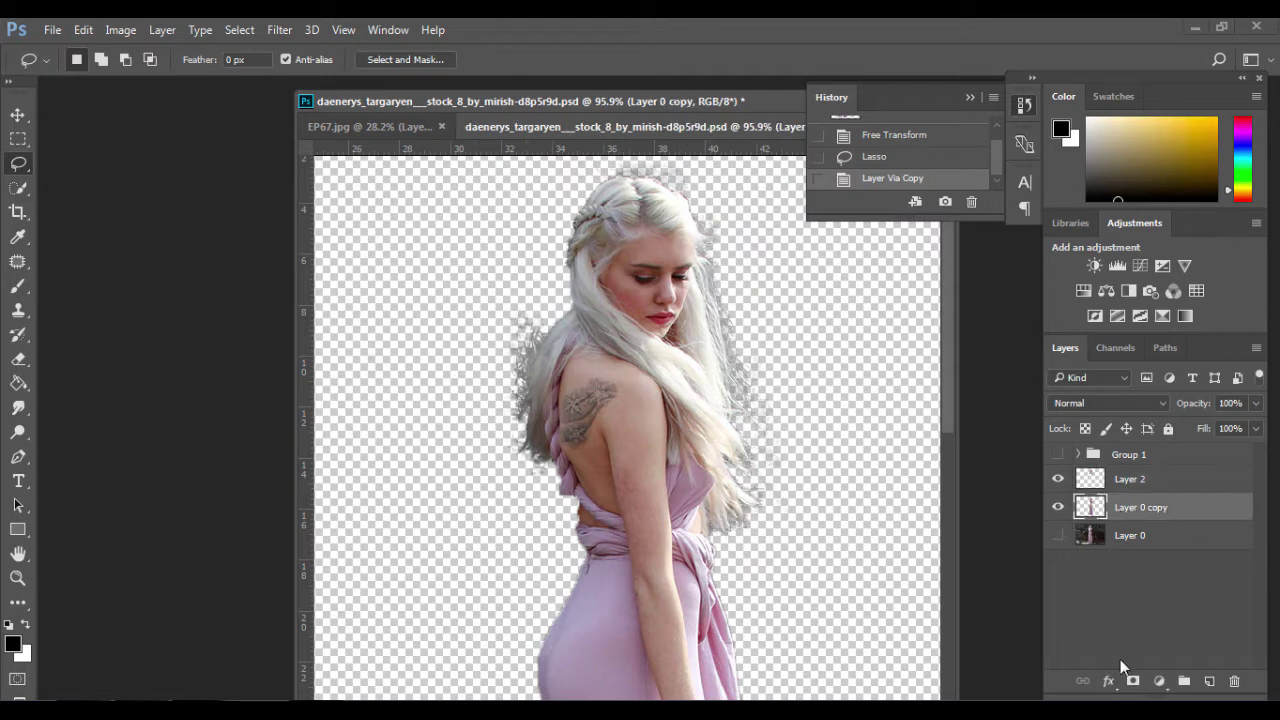
click(1133, 680)
click(13, 290)
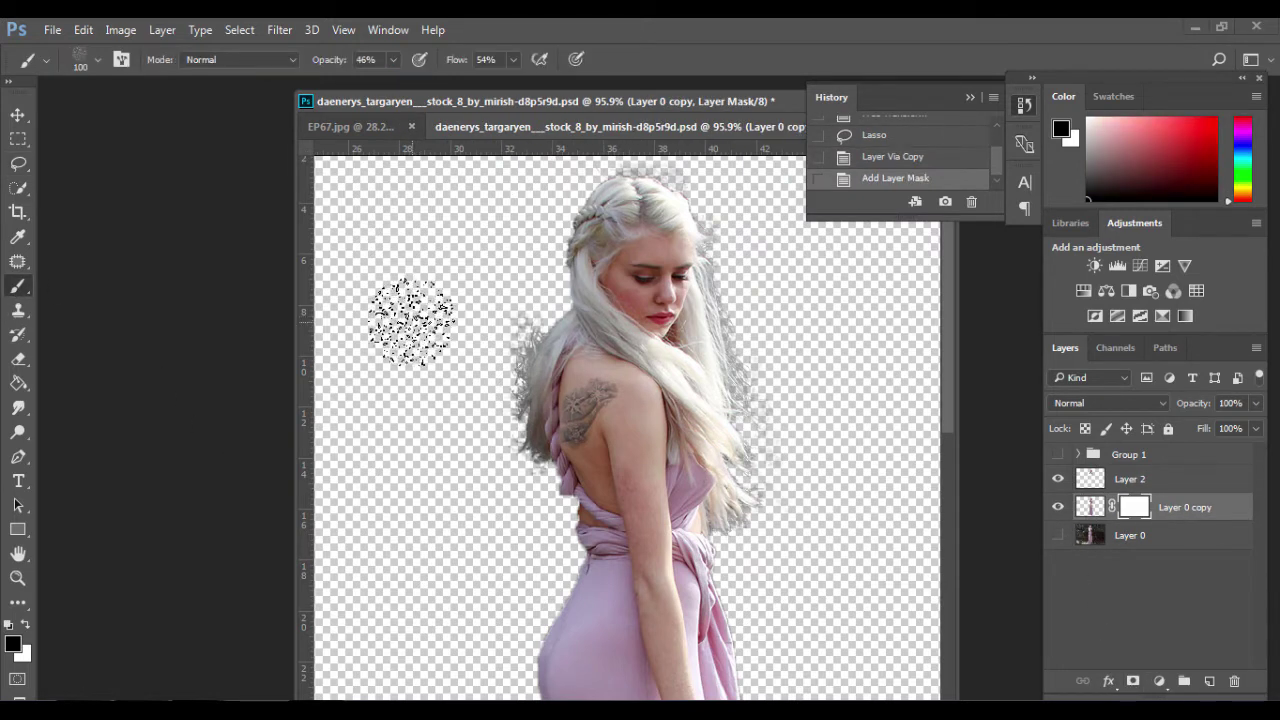
drag(500, 306, 470, 430)
click(96, 60)
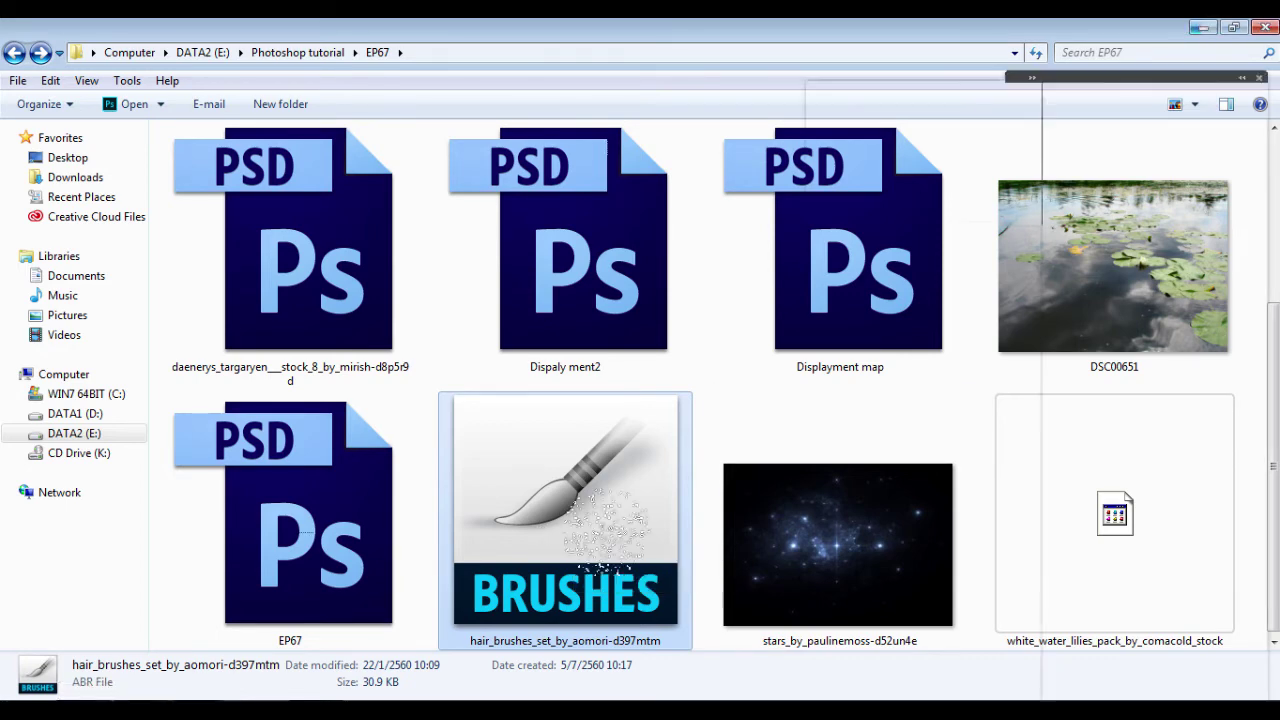
Back in Photoshop, start Load Brushes from the brush presets menu, then cancel it
click(1205, 28)
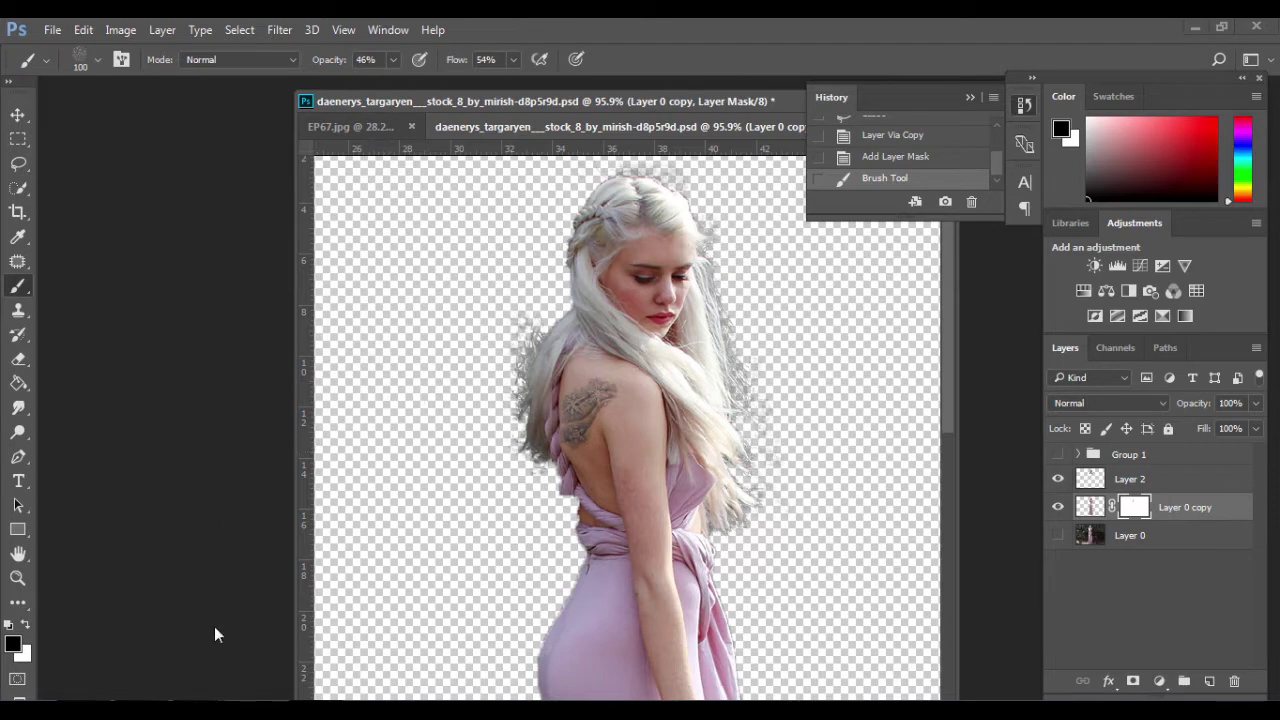
click(95, 63)
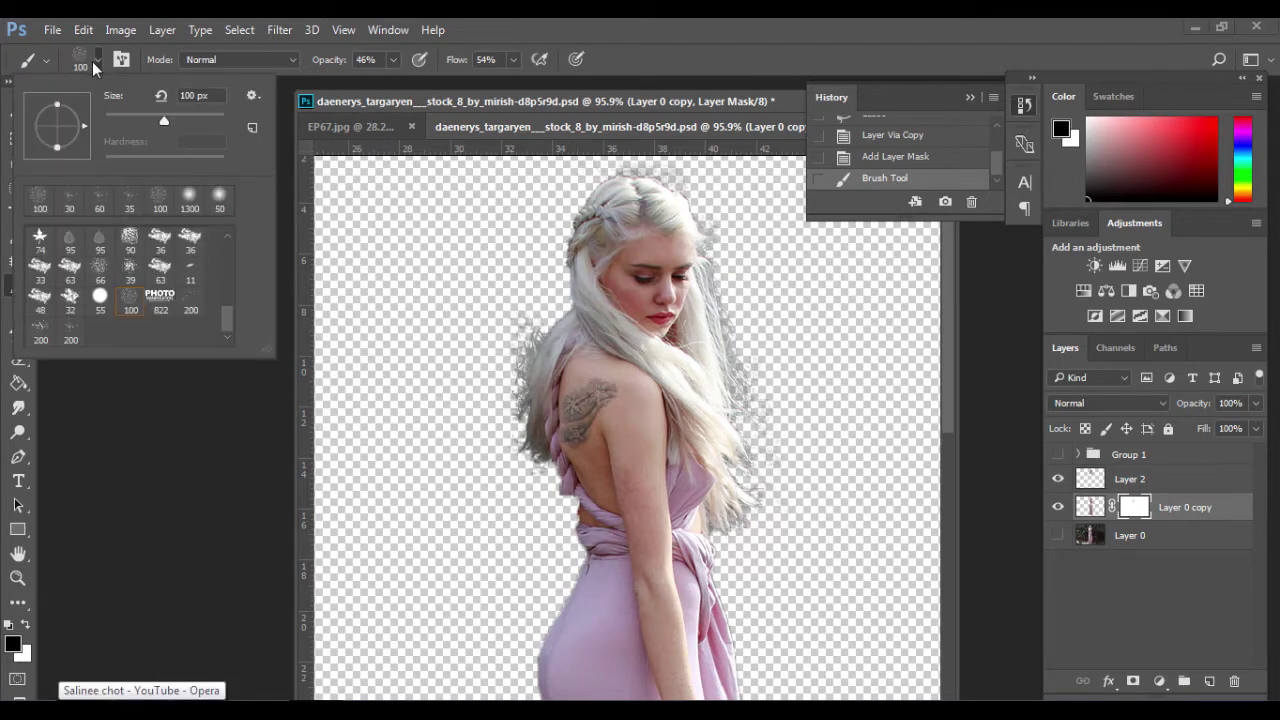
click(252, 96)
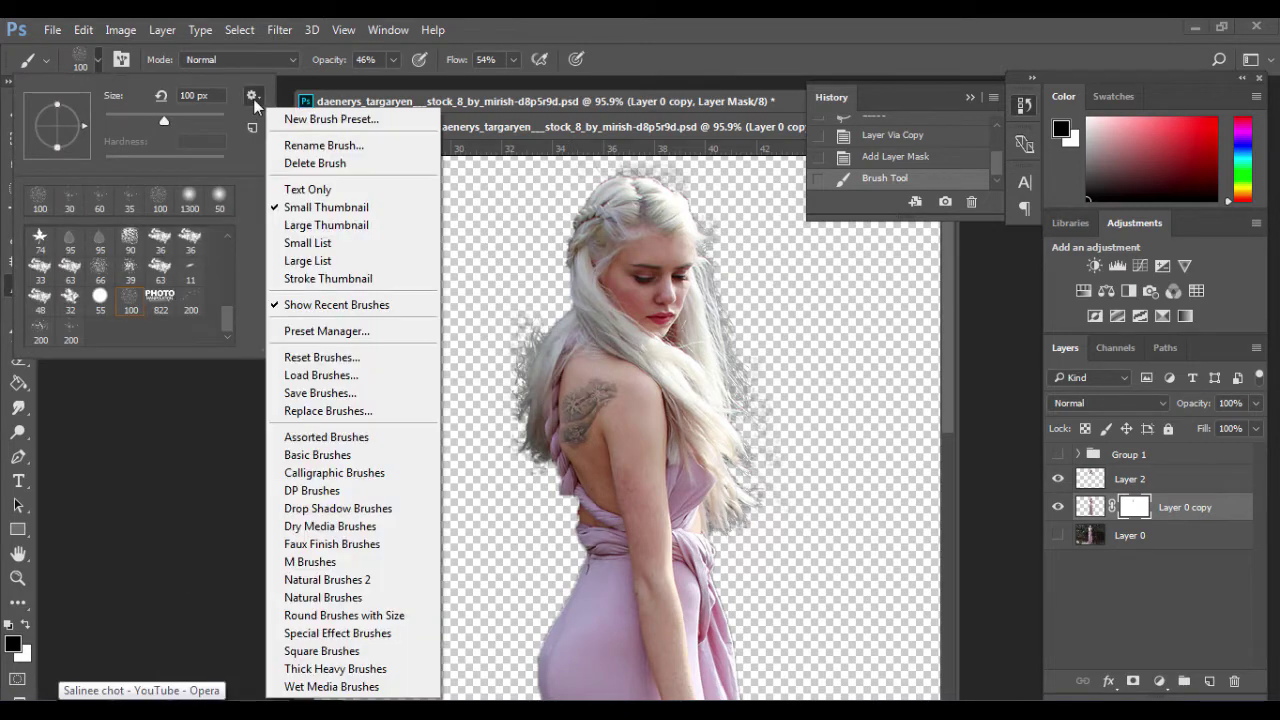
click(320, 375)
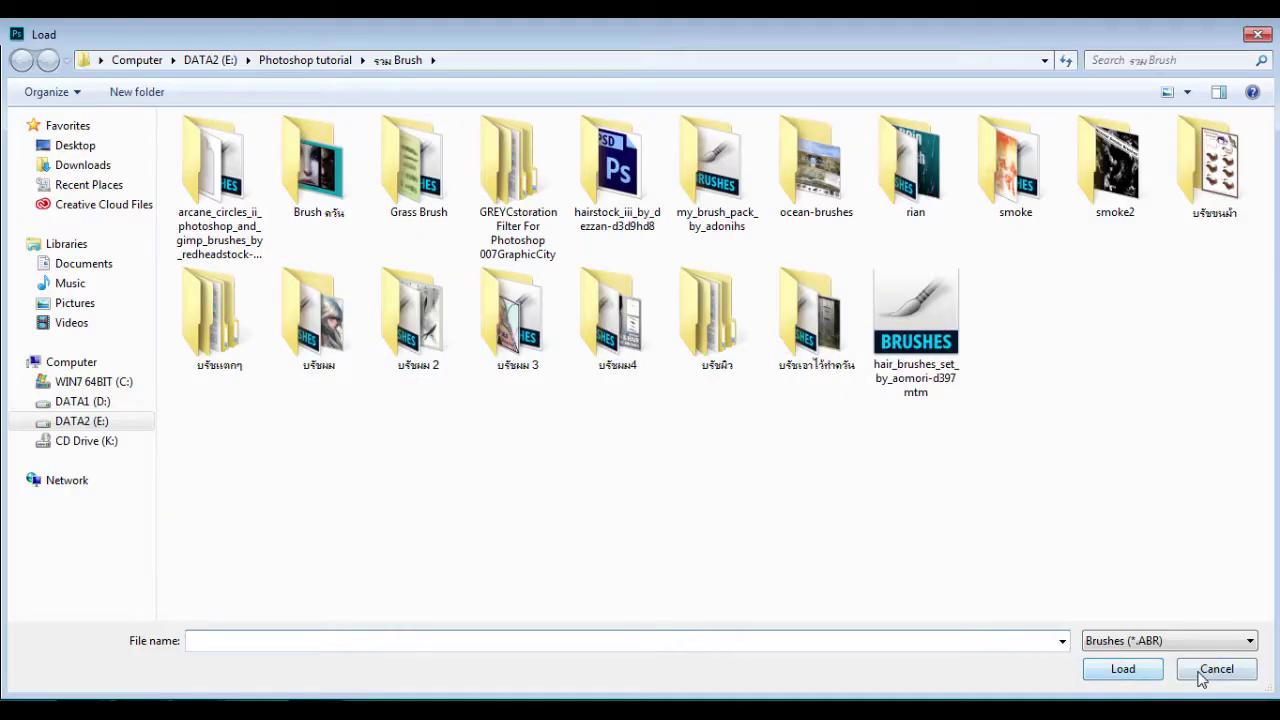
click(1214, 666)
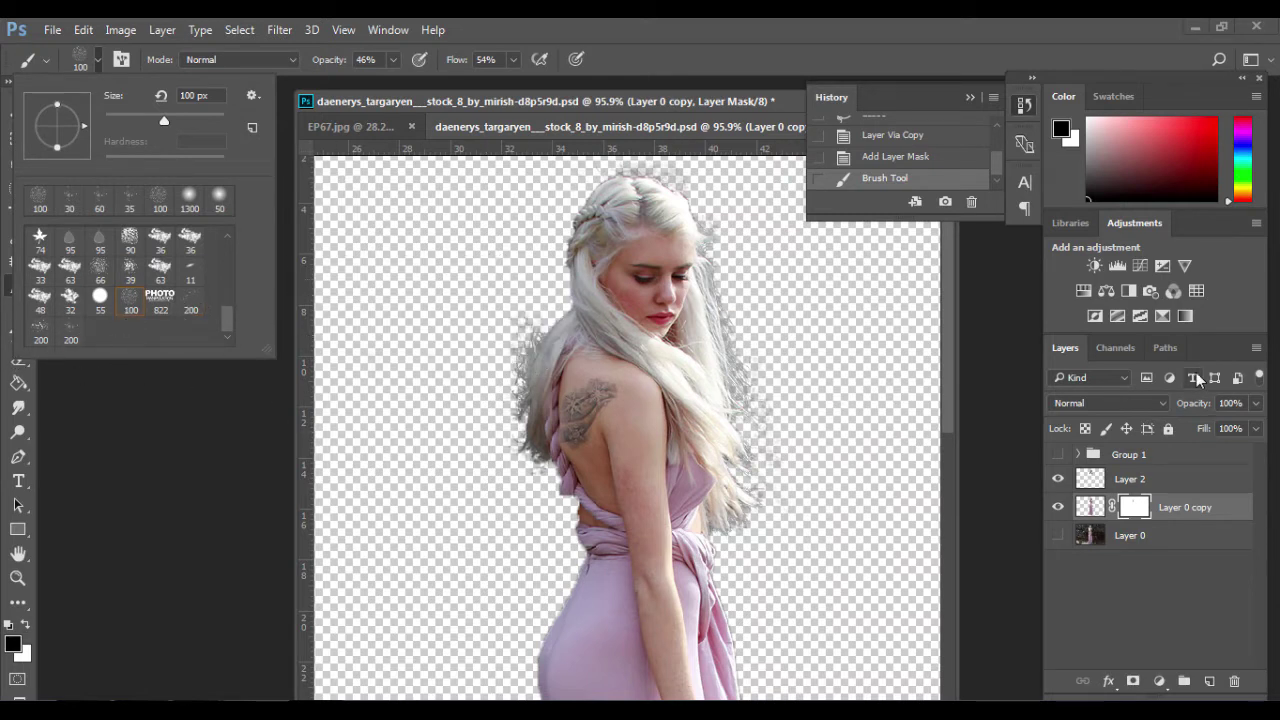
Hide the figure layer so only Layer 2's copied hair piece shows
click(1058, 481)
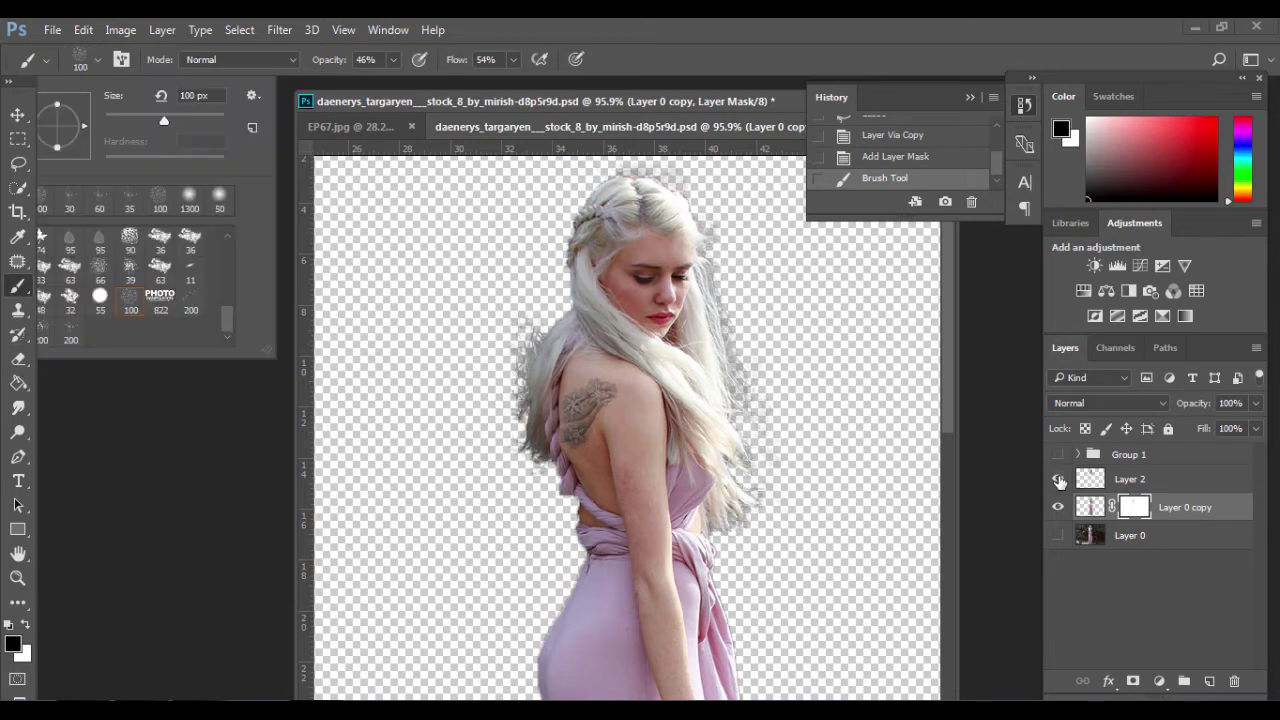
click(1058, 507)
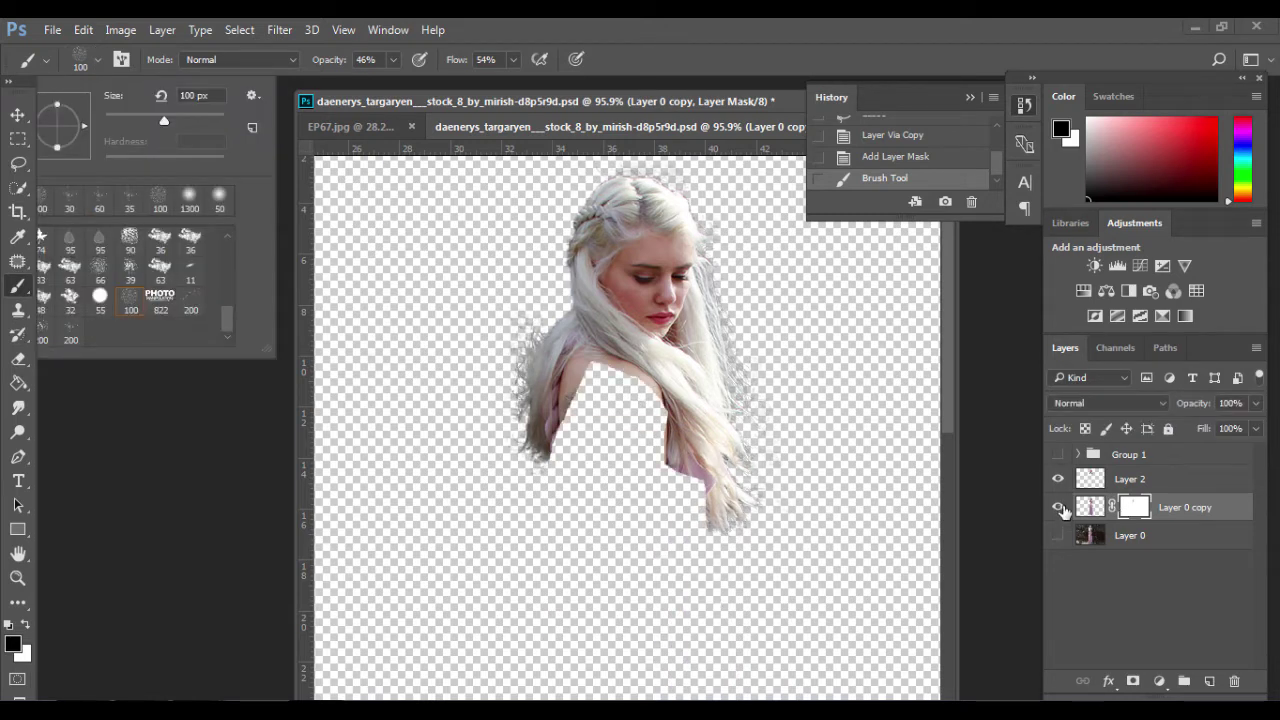
click(1058, 507)
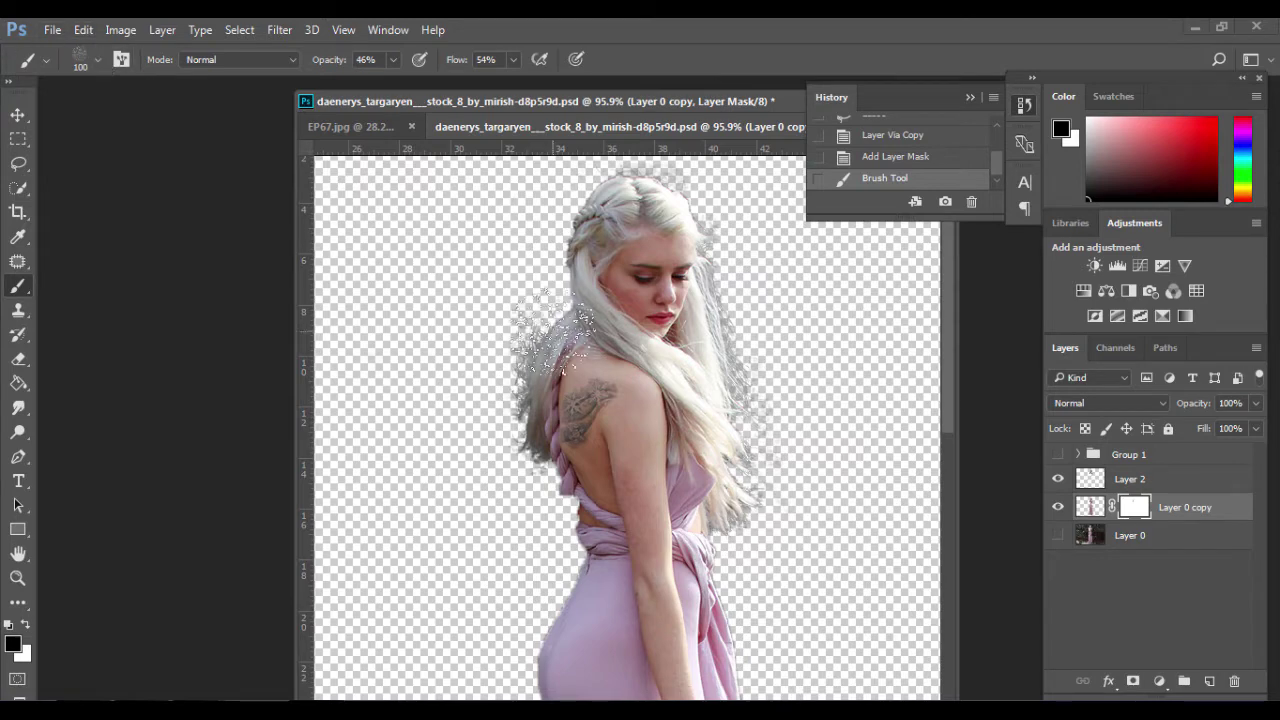
Paint on the mask beside the hair, then switch to a soft round brush sized 70
drag(540, 338, 428, 414)
click(96, 60)
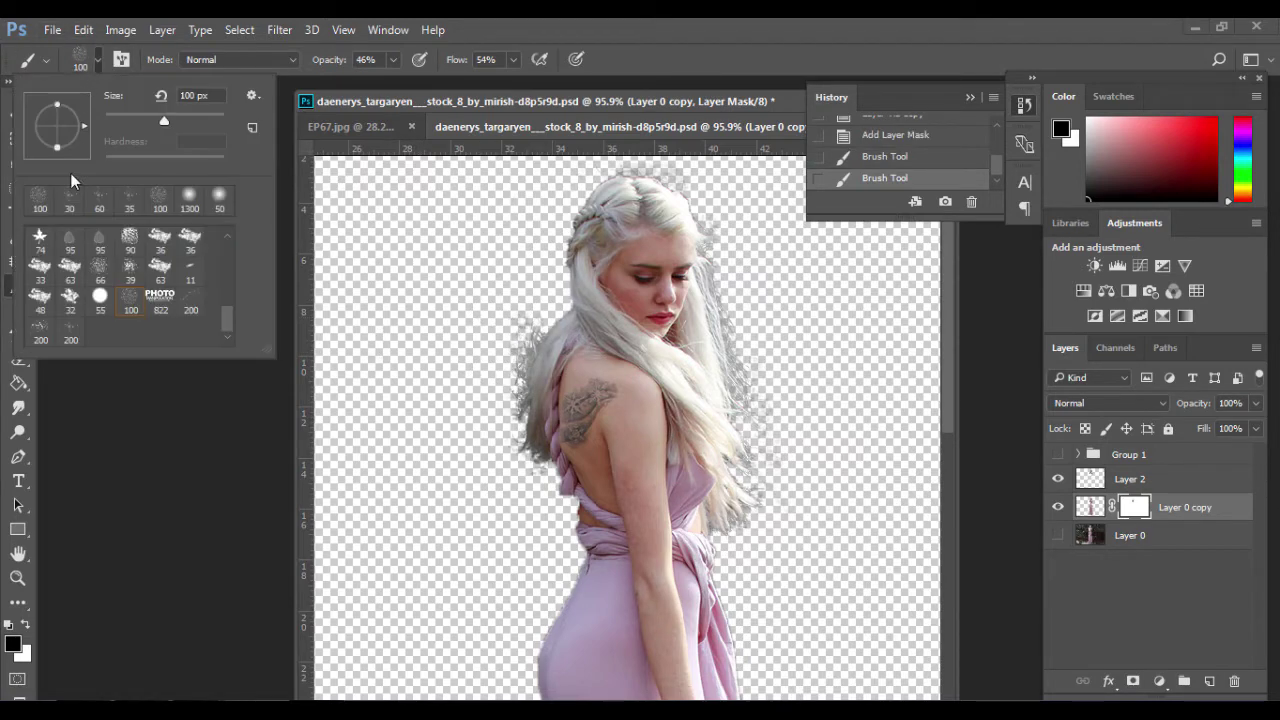
click(96, 59)
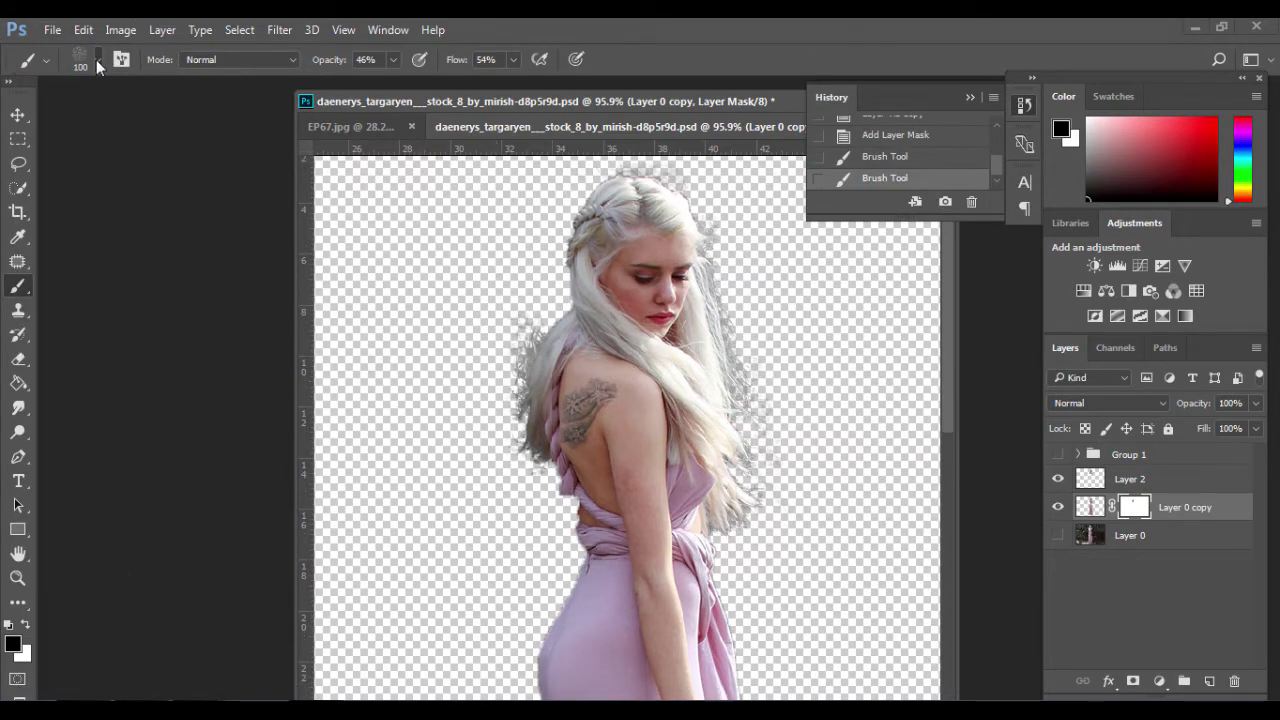
key(])
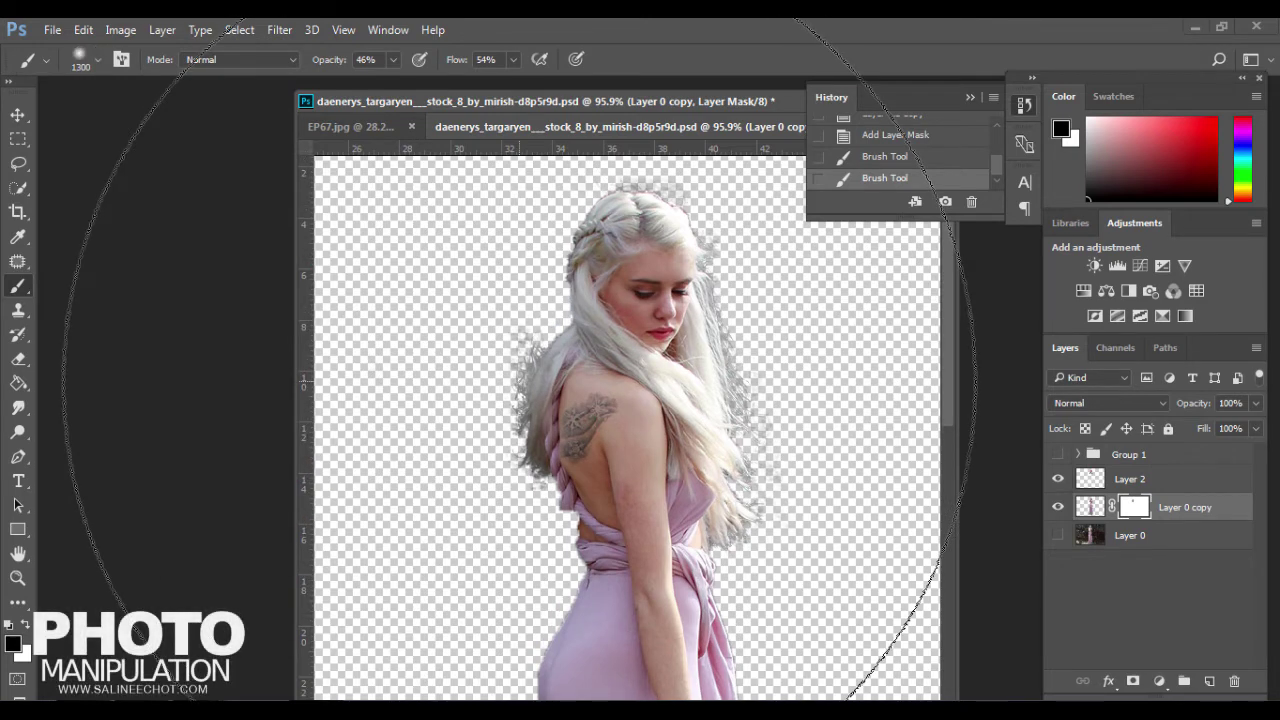
key([)
key([)
key([)
key([)
key([)
key([)
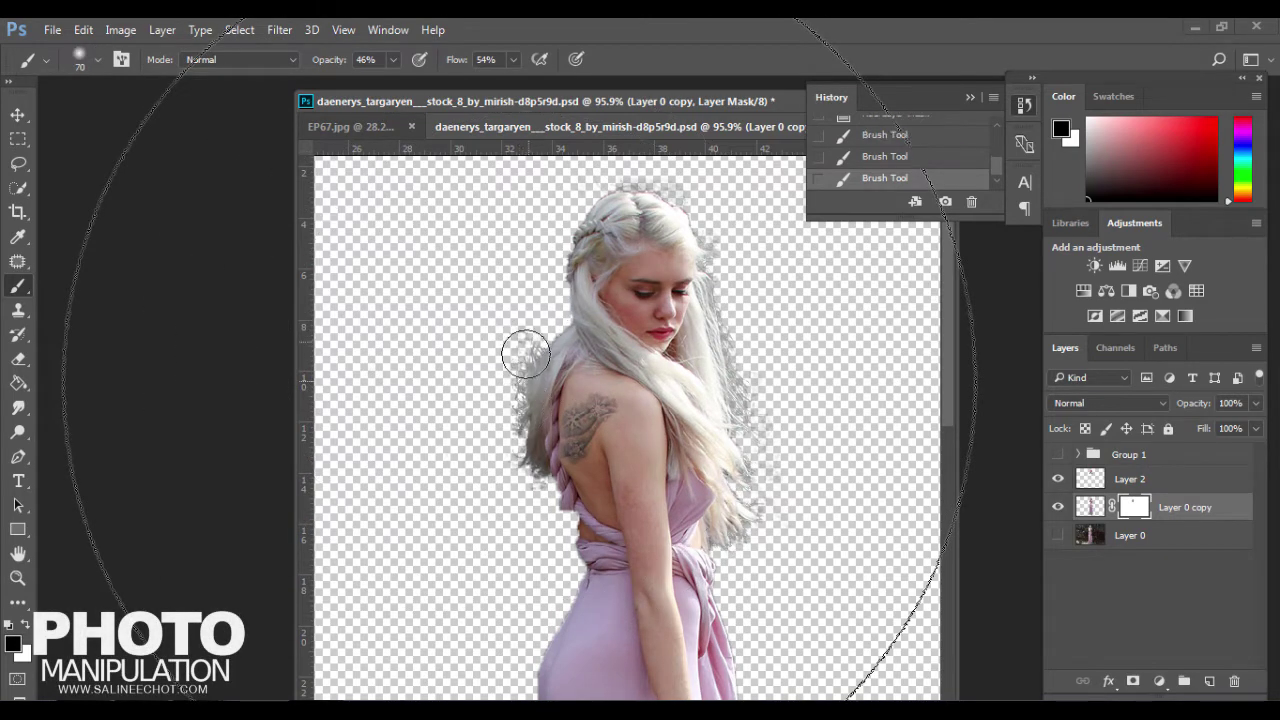
Fade the stray hair left of the head on the mask, undoing and repainting the stroke
mouse_move(520, 349)
mouse_down()
mouse_move(538, 357)
mouse_move(510, 400)
mouse_up()
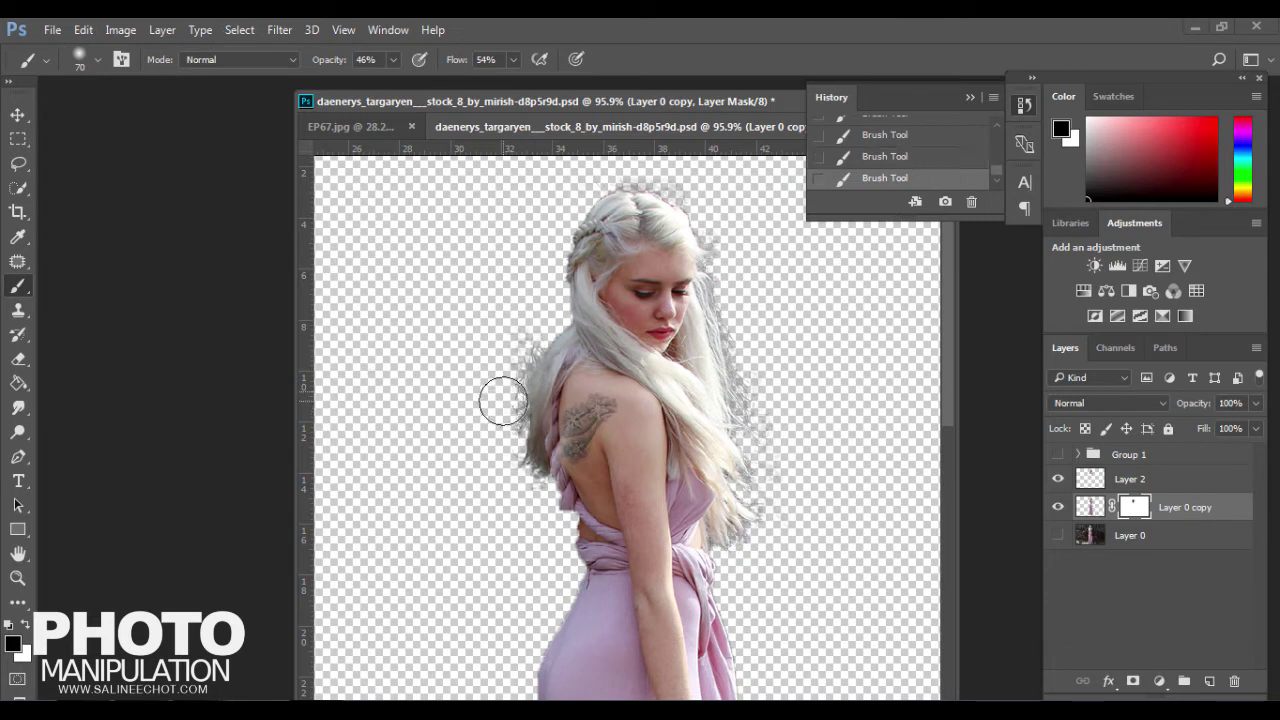
key(ctrl+alt+z)
key(ctrl+alt+z)
key(ctrl+alt+z)
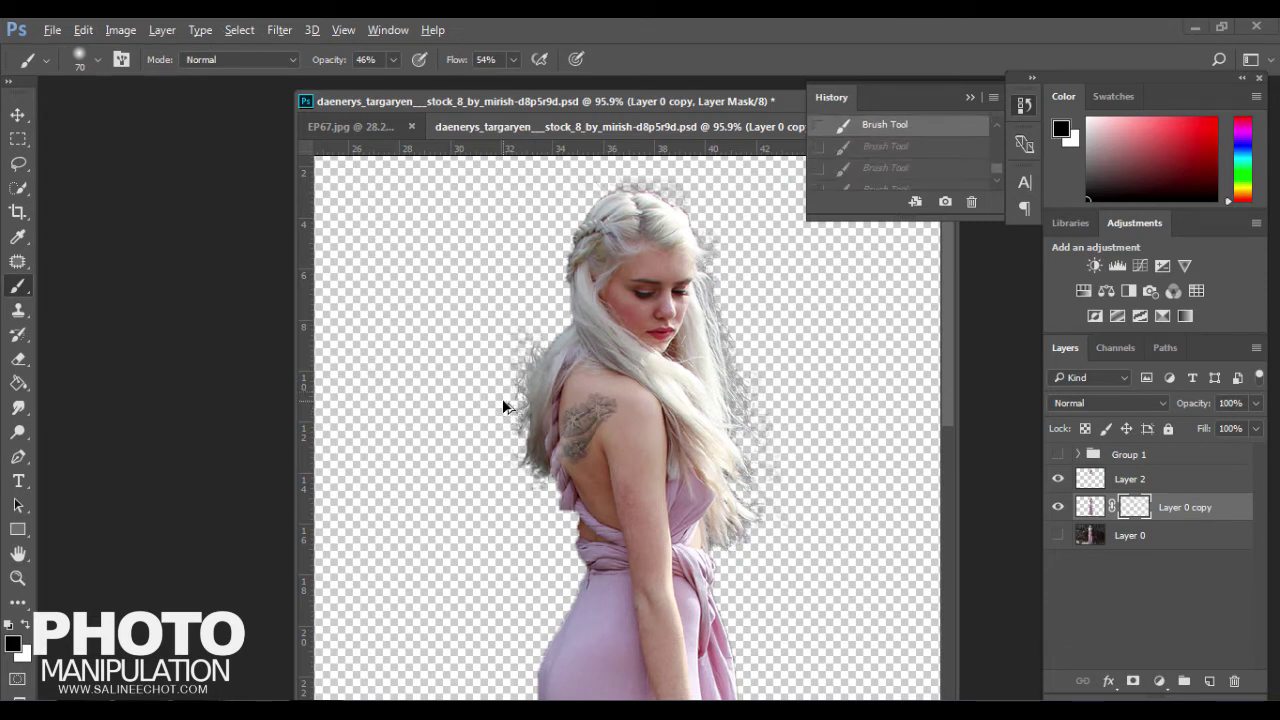
drag(515, 340, 492, 445)
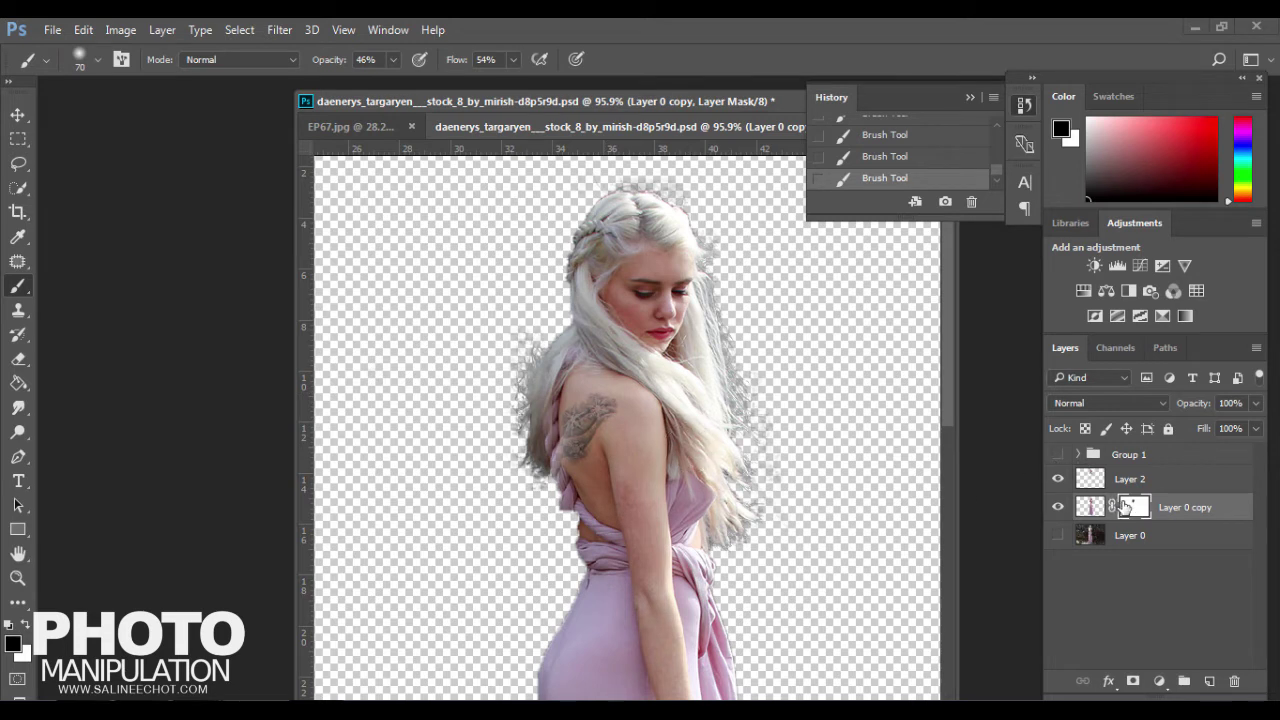
Delete the figure layer's mask and add a new mask to Layer 0 copy
right_click(1125, 507)
click(1115, 340)
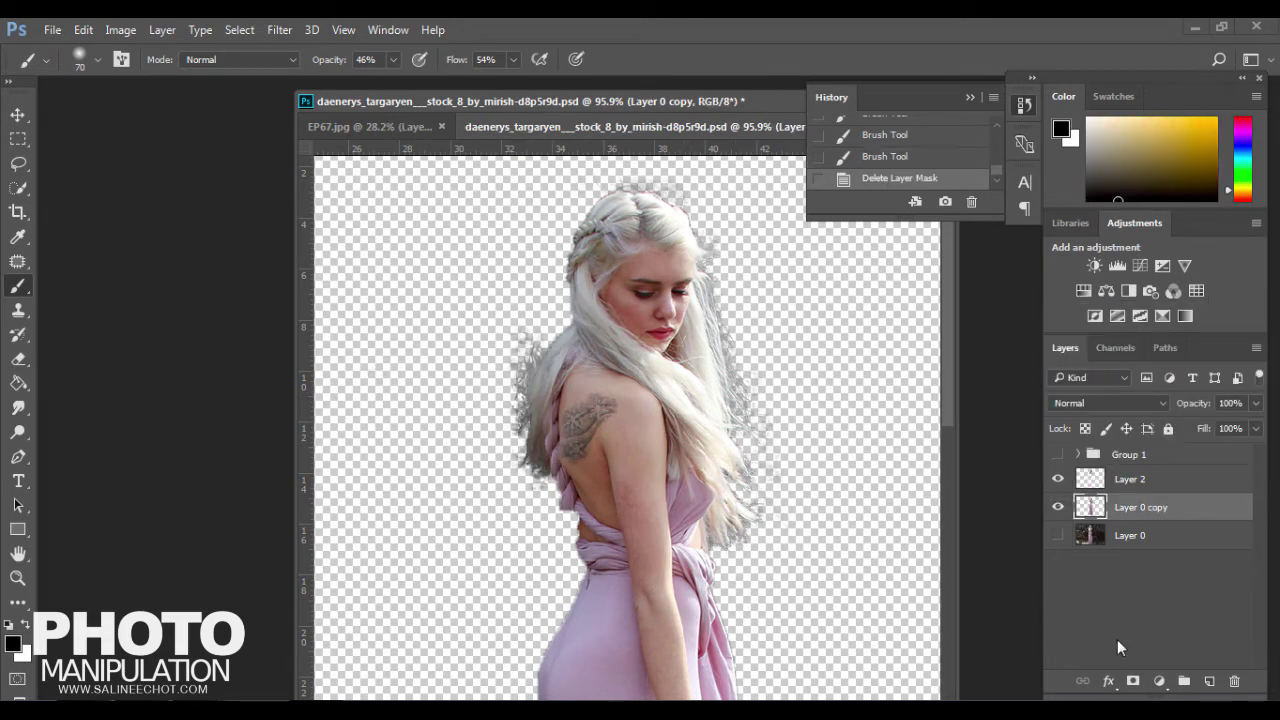
click(1135, 683)
Compare Layer 0 copy's edges by toggling it, then mask out rough edges atop the hair
click(1059, 508)
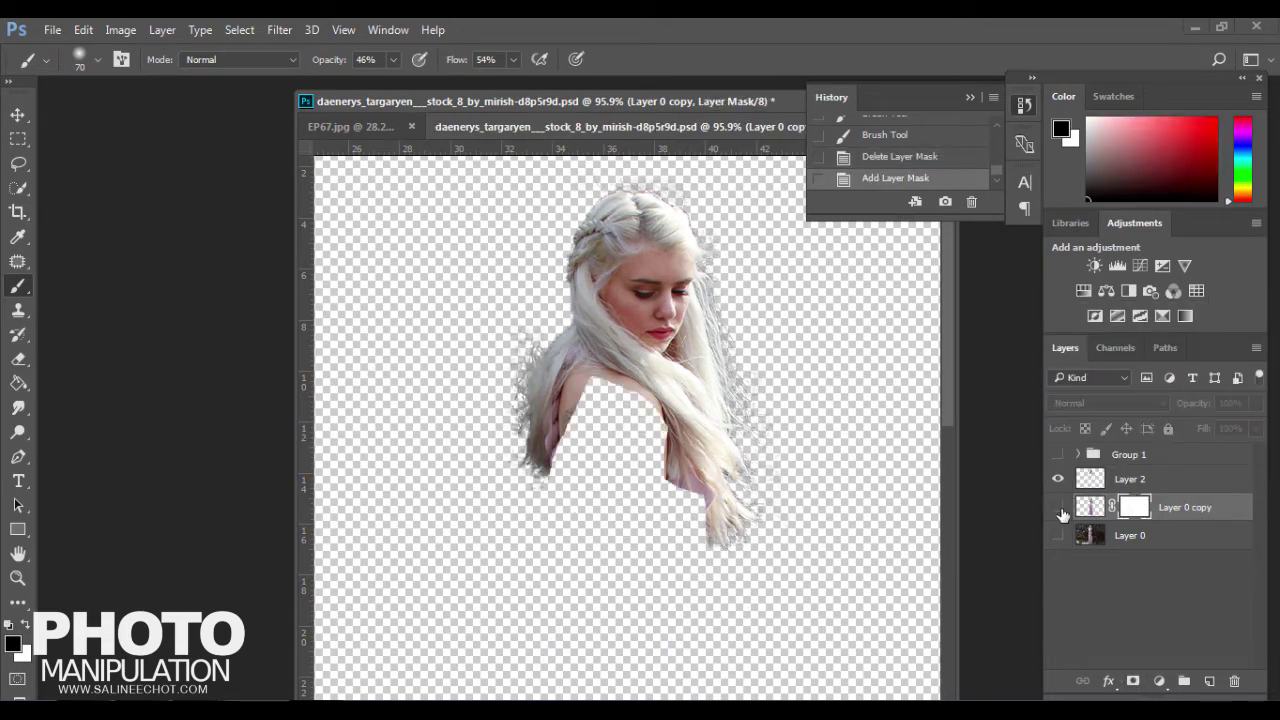
click(1059, 508)
click(1059, 508)
click(1059, 508)
click(1059, 508)
click(1059, 508)
click(1059, 508)
click(1059, 508)
click(1059, 508)
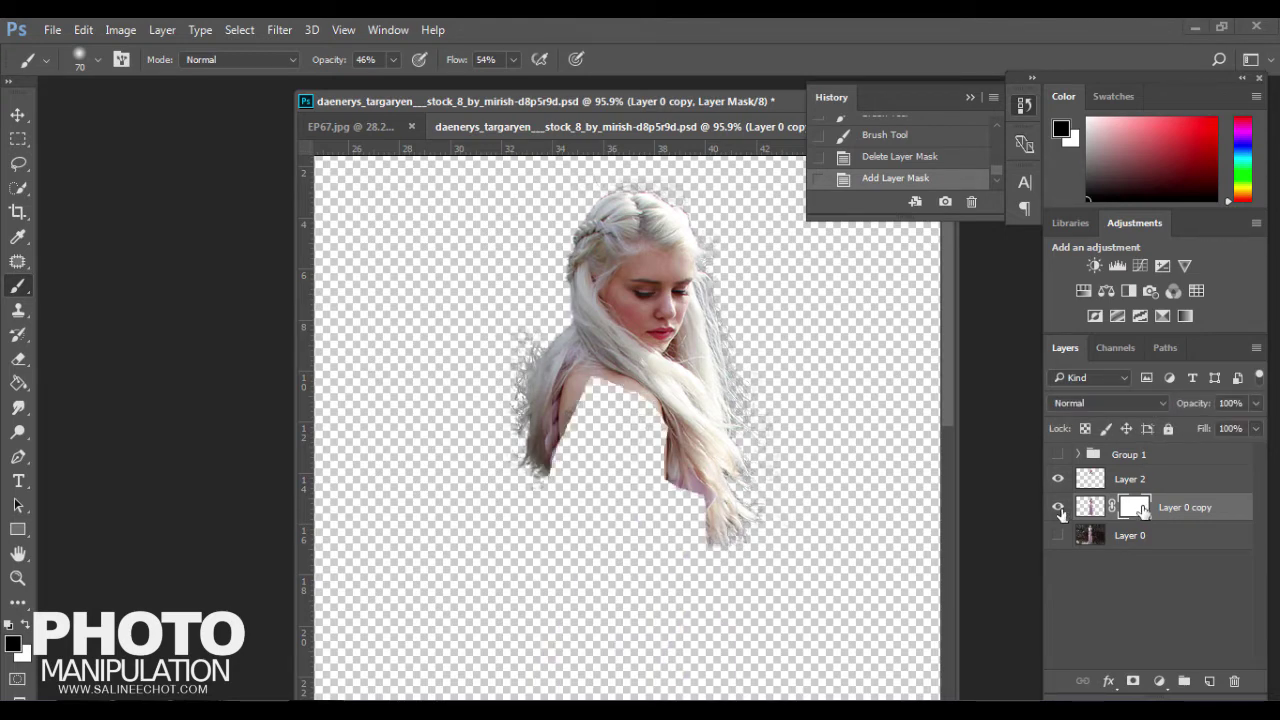
click(1059, 508)
drag(646, 194, 565, 228)
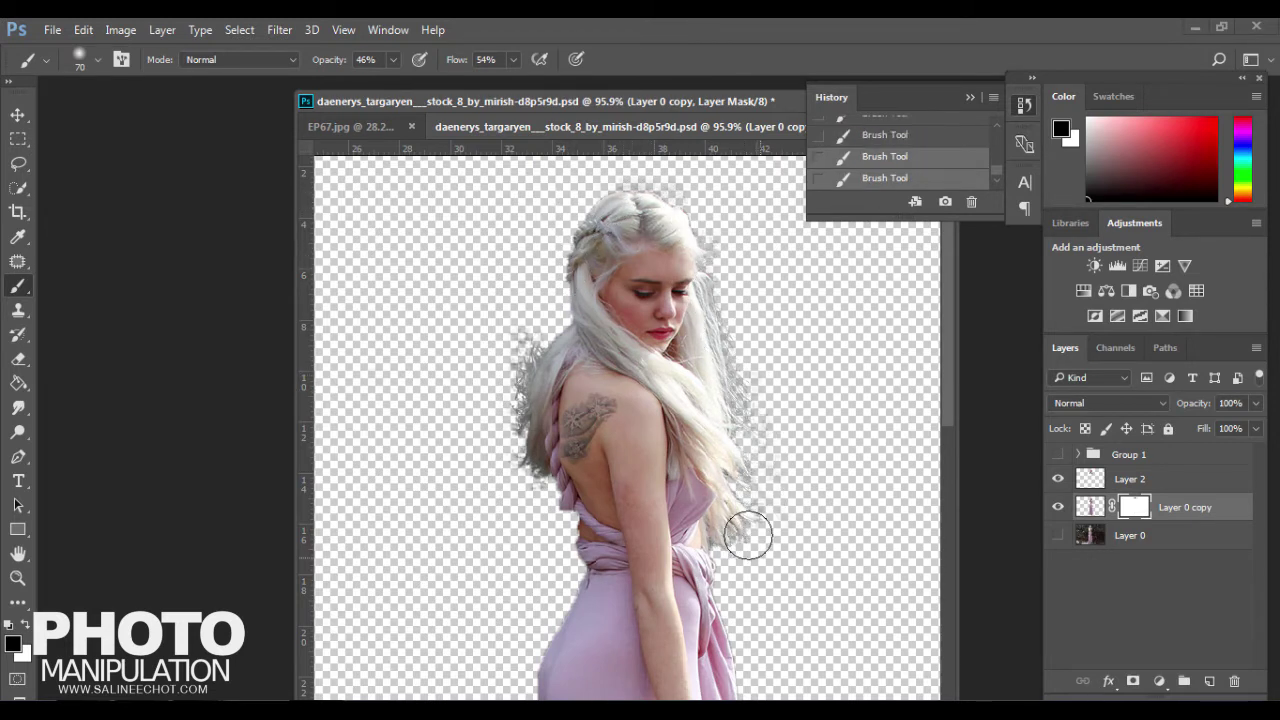
drag(717, 289, 694, 222)
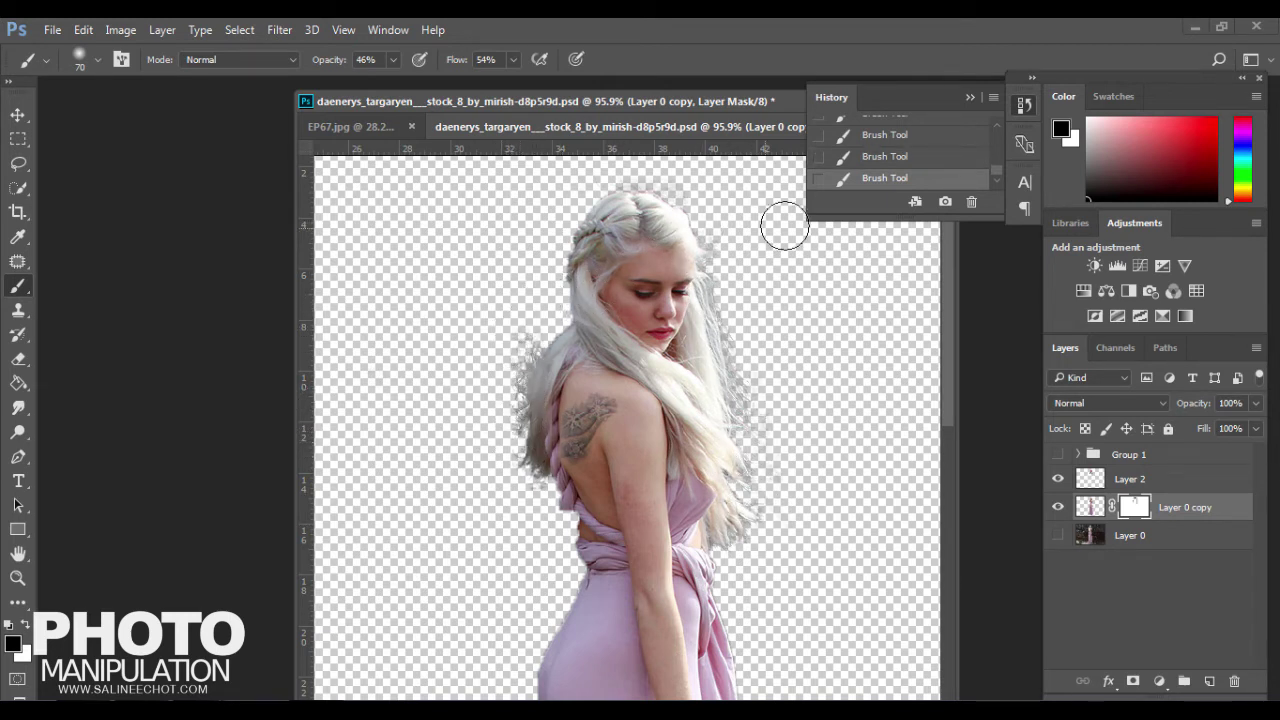
Toggle Layer 2's visibility to compare the hair edge, leaving it shown
click(1113, 485)
click(1058, 479)
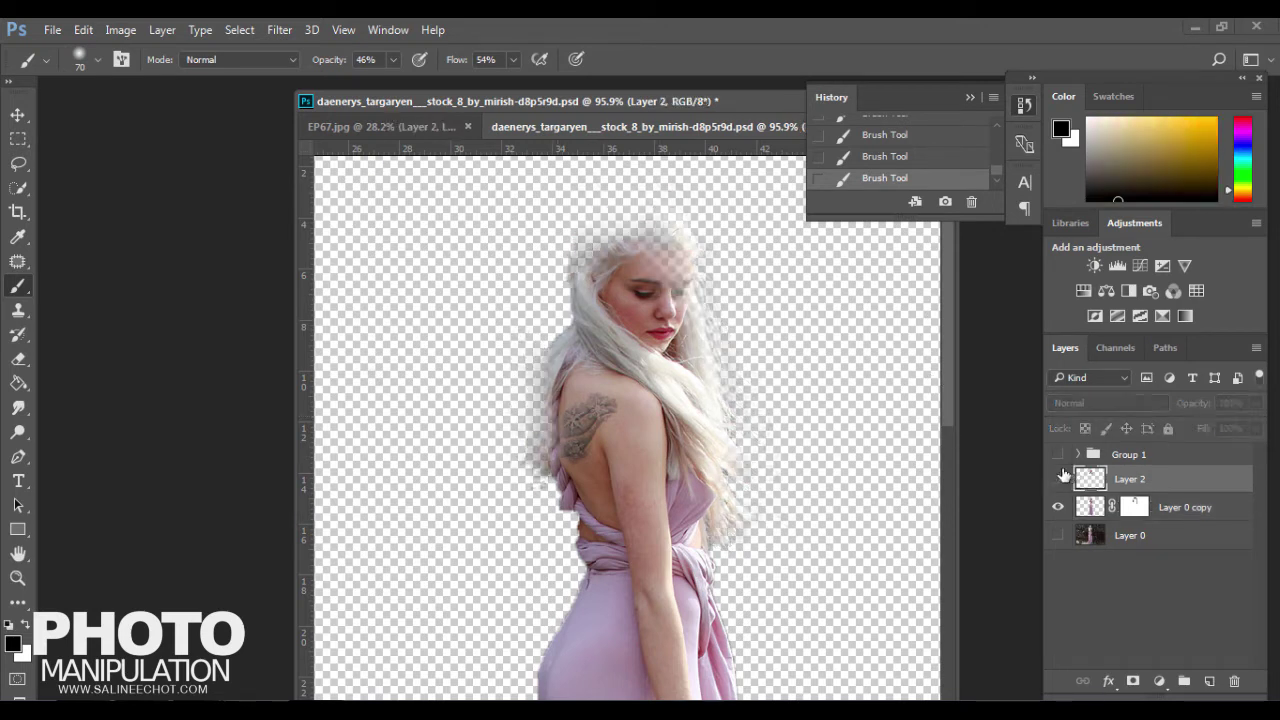
click(1058, 479)
click(1058, 479)
click(1060, 478)
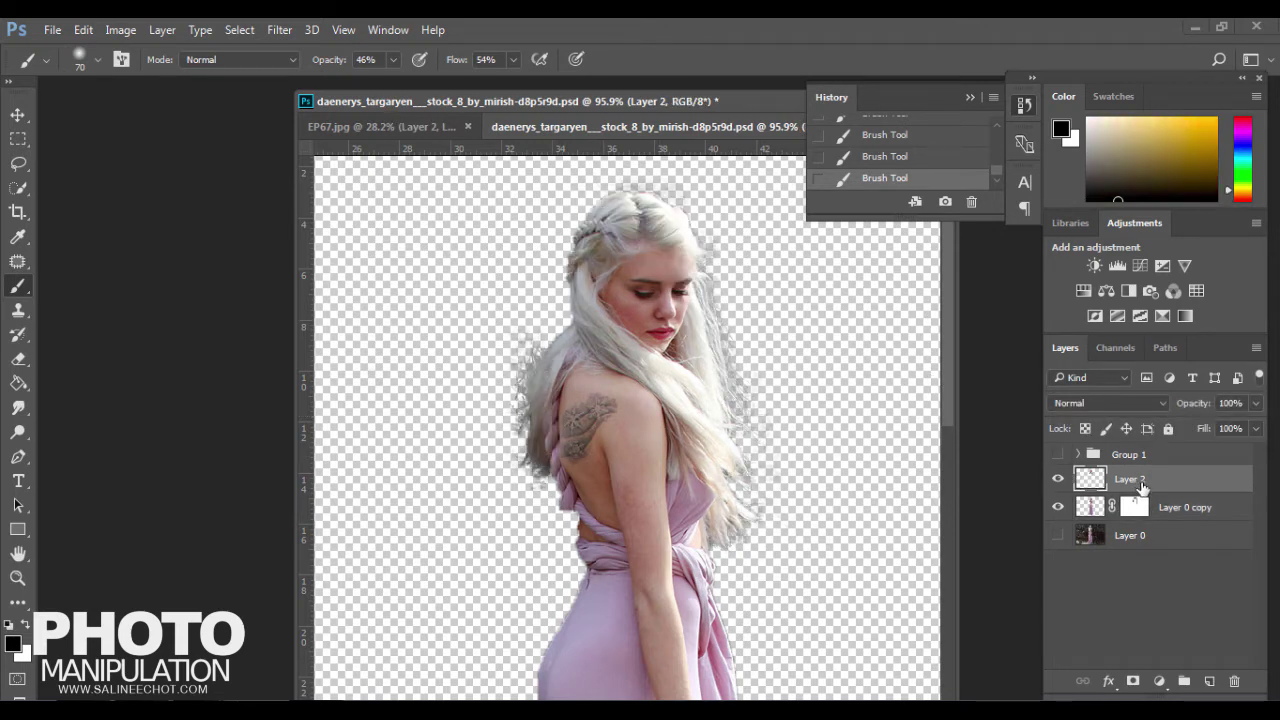
Add a mask to Layer 2 and pick a 100 px scattered brush at 100% opacity and flow
click(1133, 682)
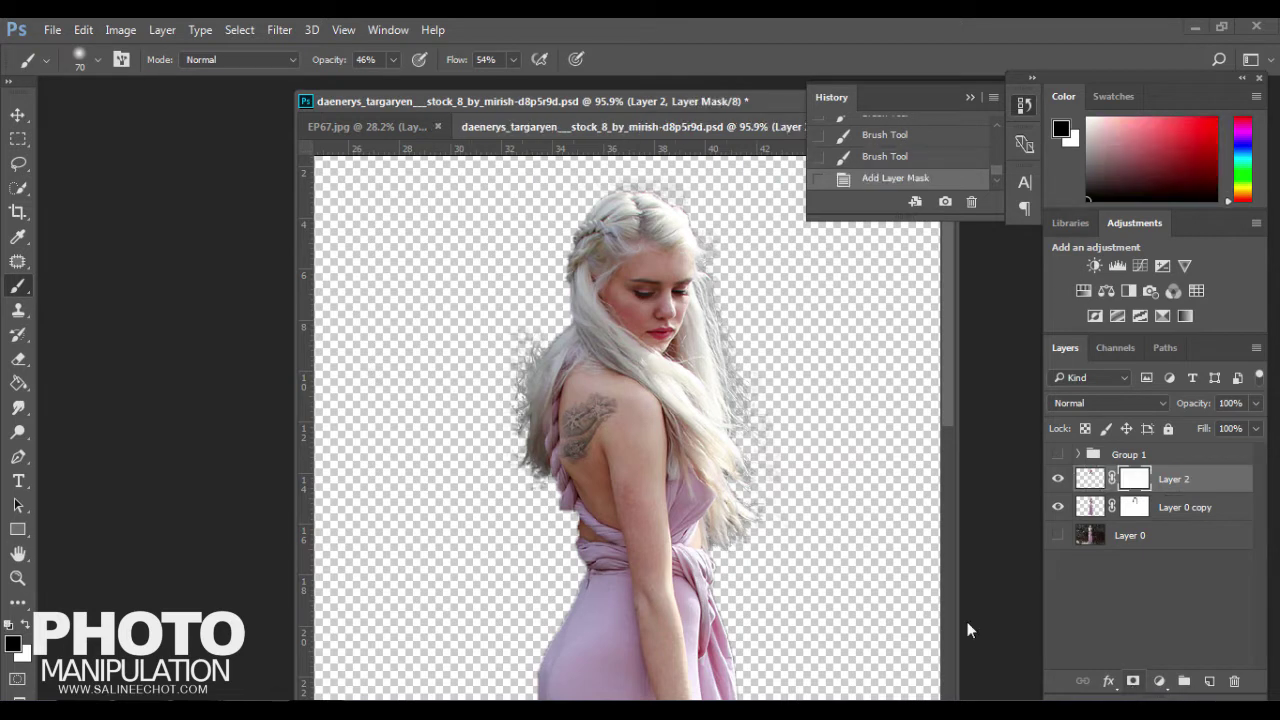
click(96, 64)
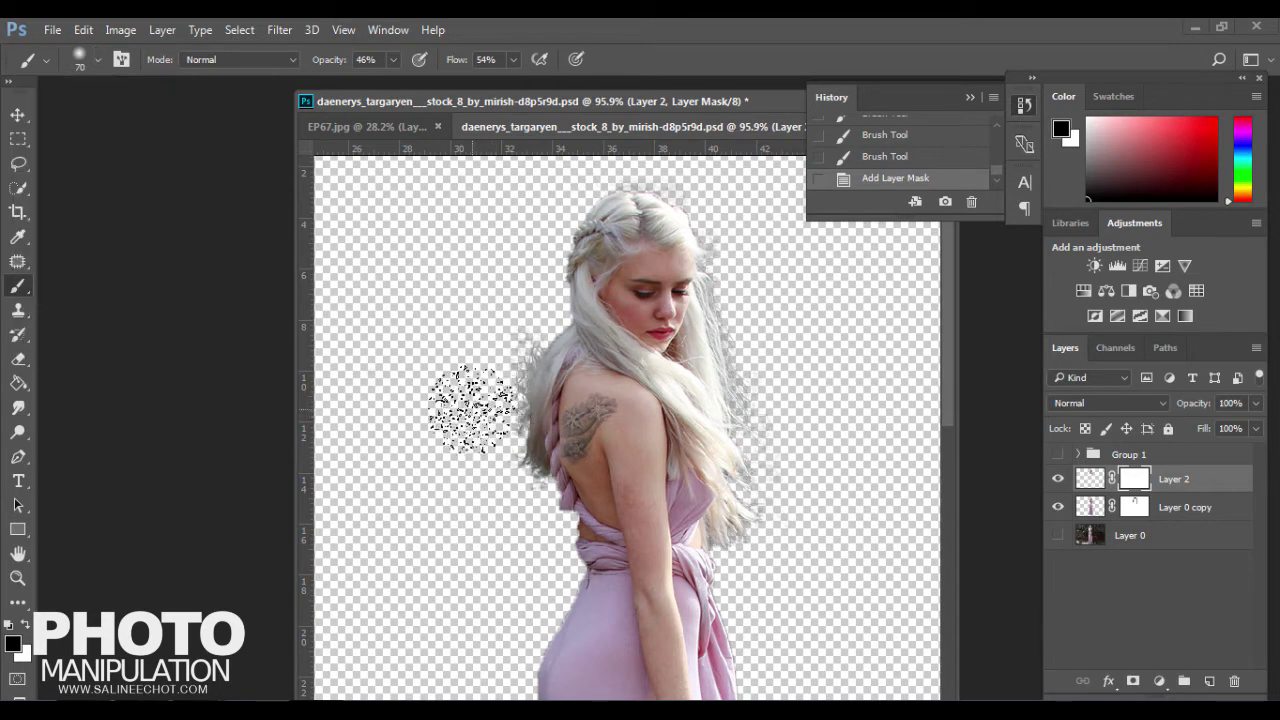
click(495, 340)
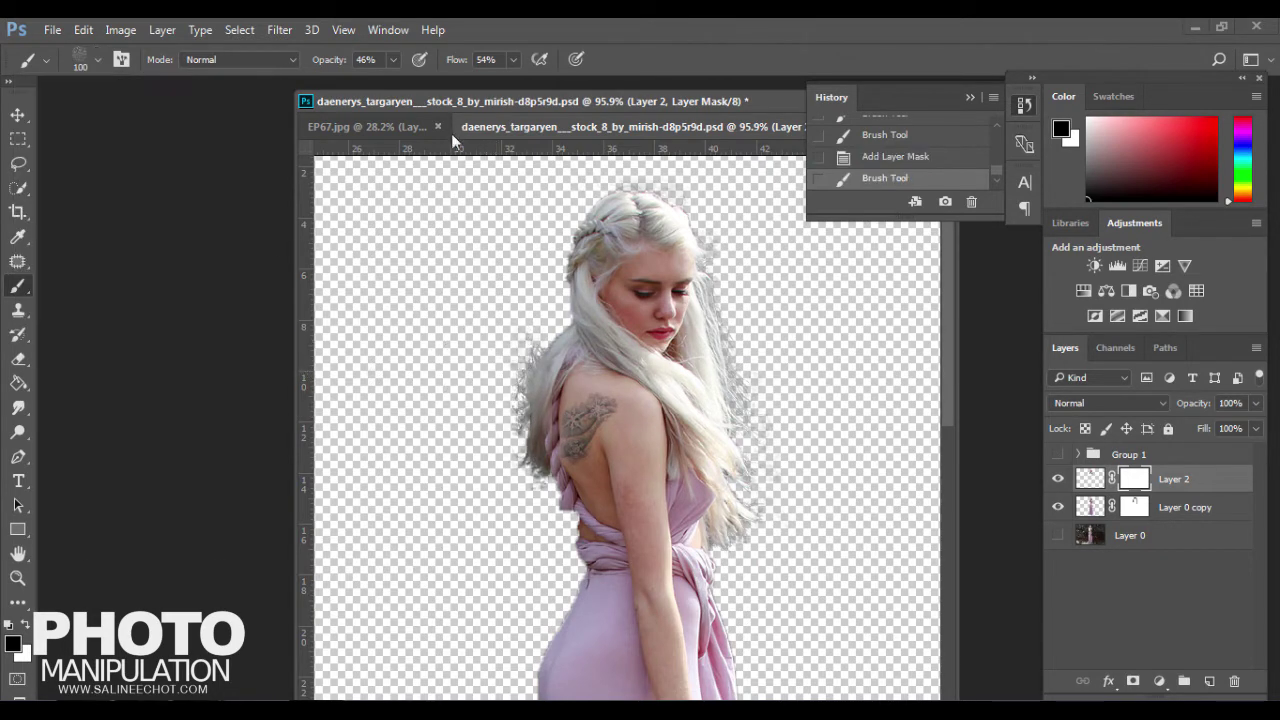
click(394, 60)
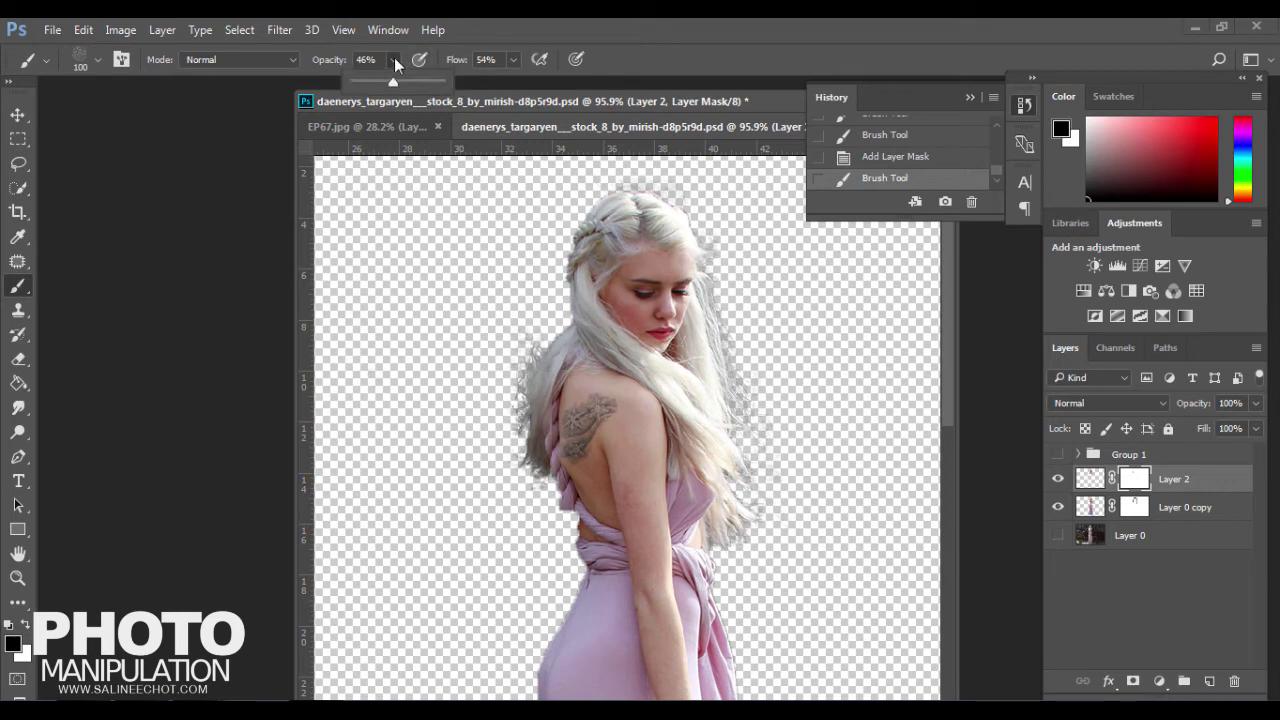
click(513, 60)
click(470, 330)
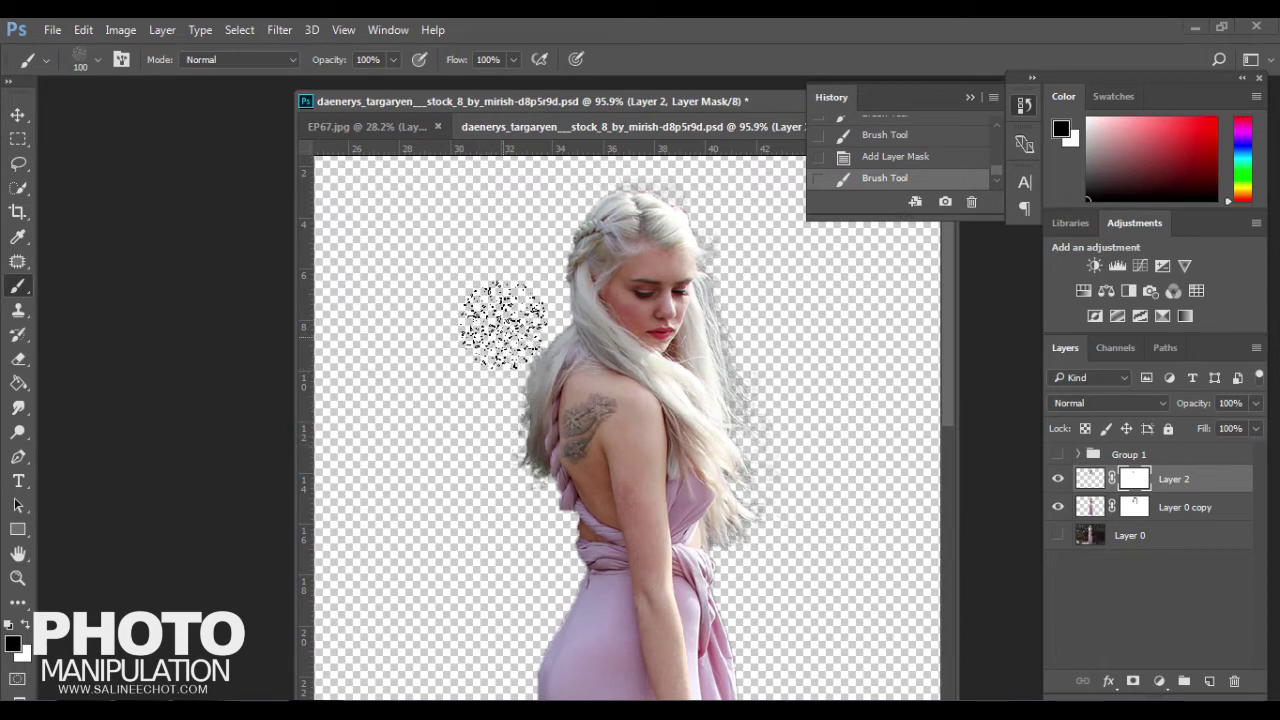
Paint scattered strokes along the hair edges on Layer 2's mask, toggling the layer to compare
drag(480, 455, 686, 200)
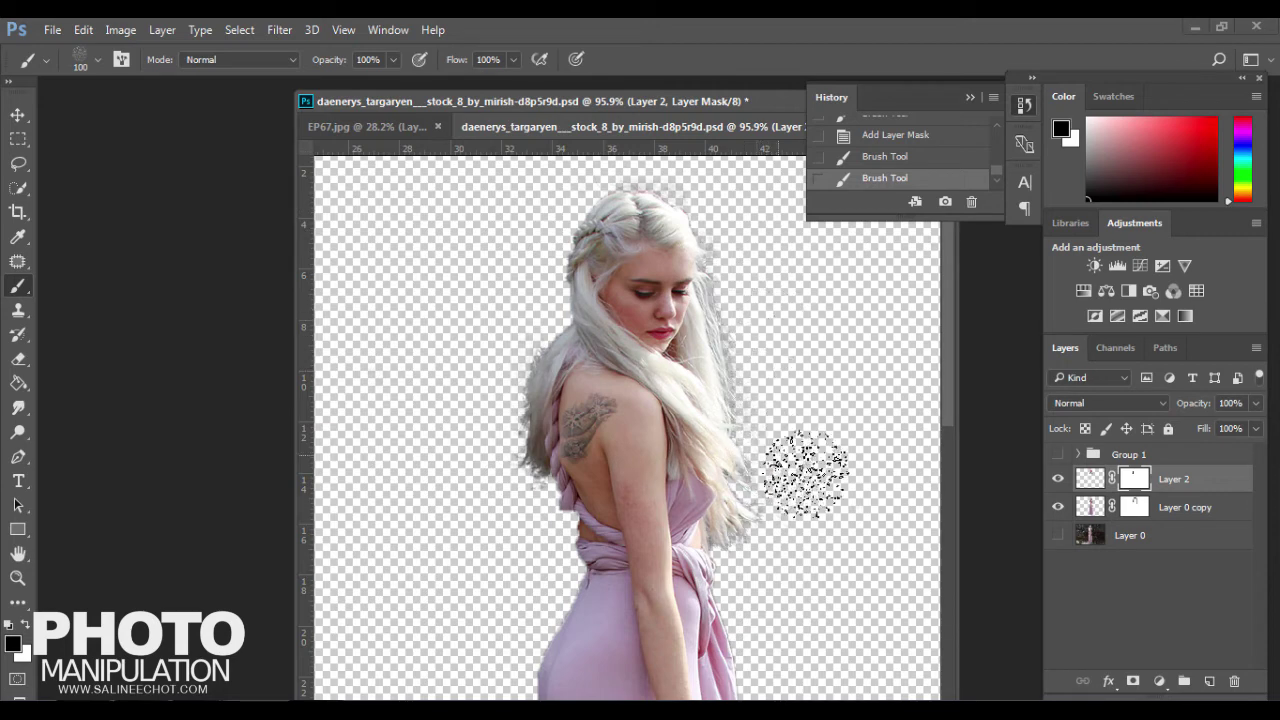
drag(777, 528, 845, 438)
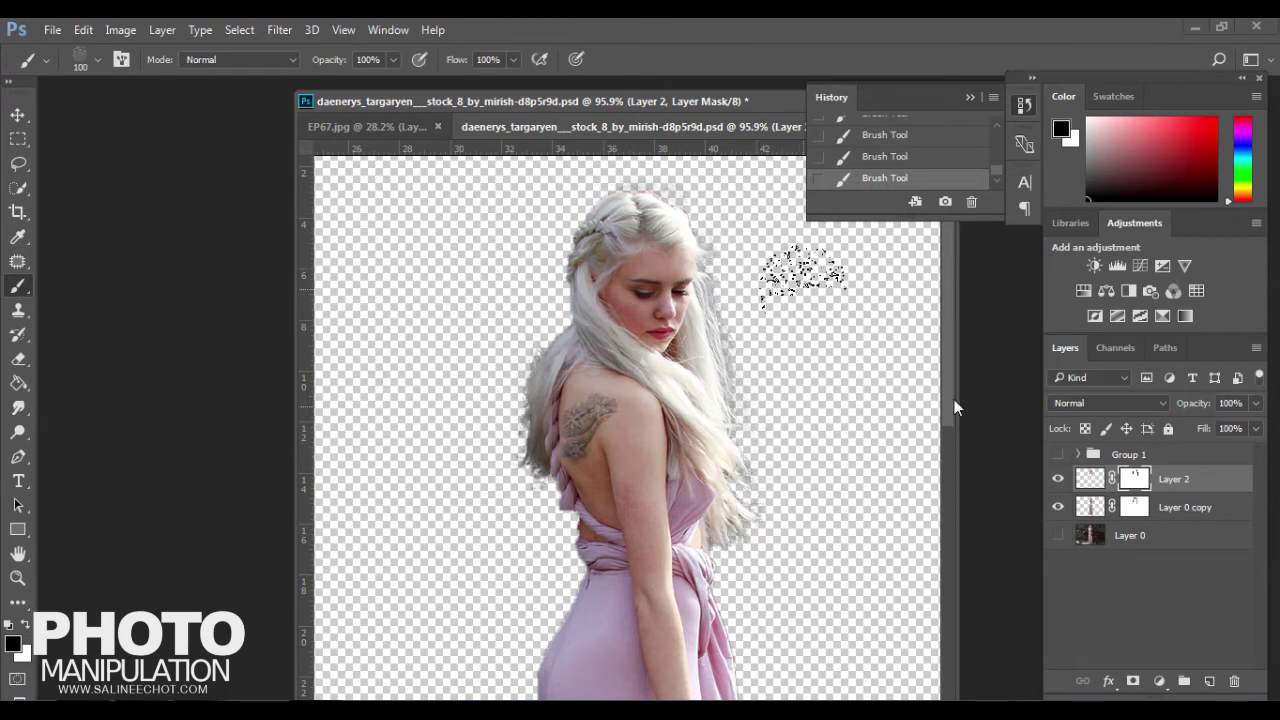
click(1090, 478)
click(1058, 479)
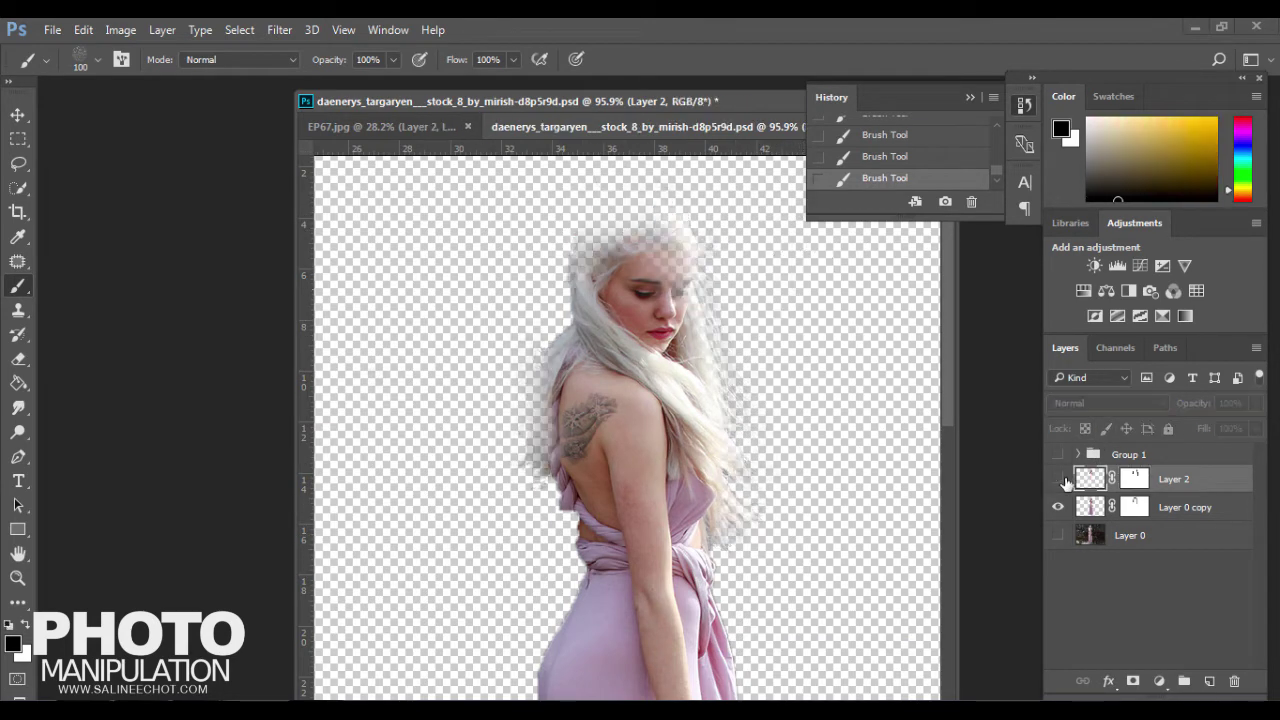
click(1058, 479)
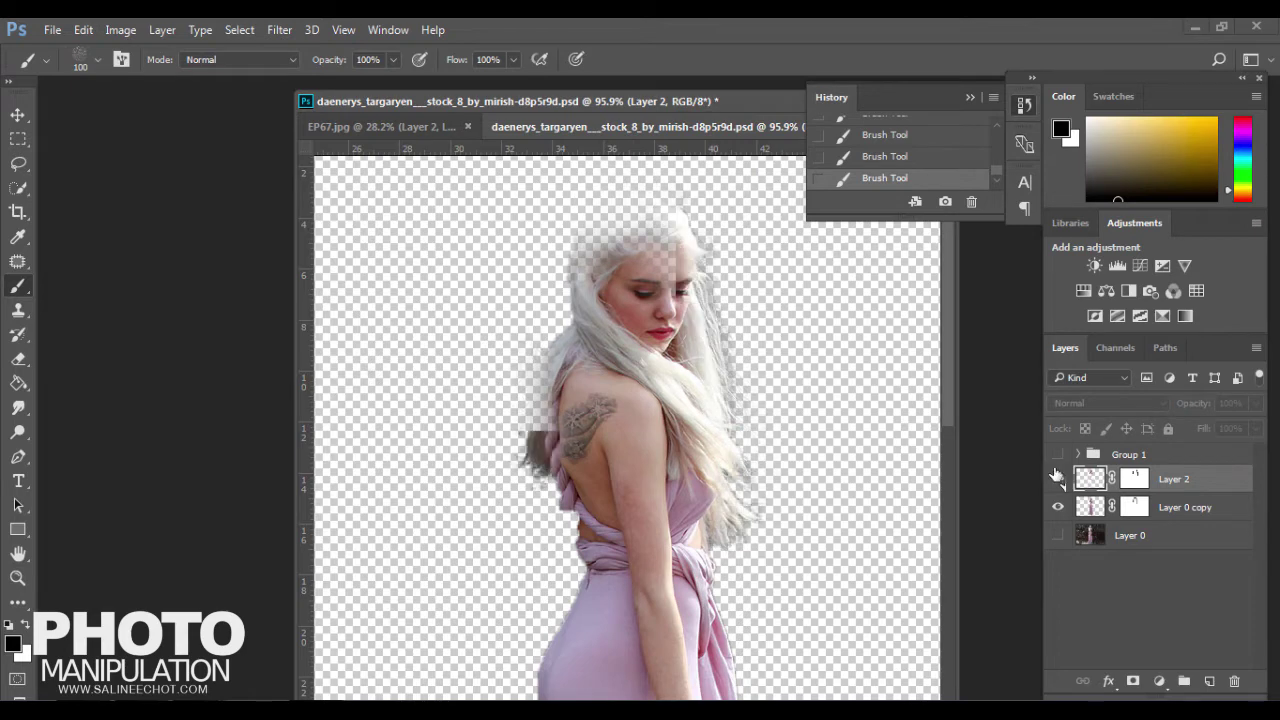
click(279, 29)
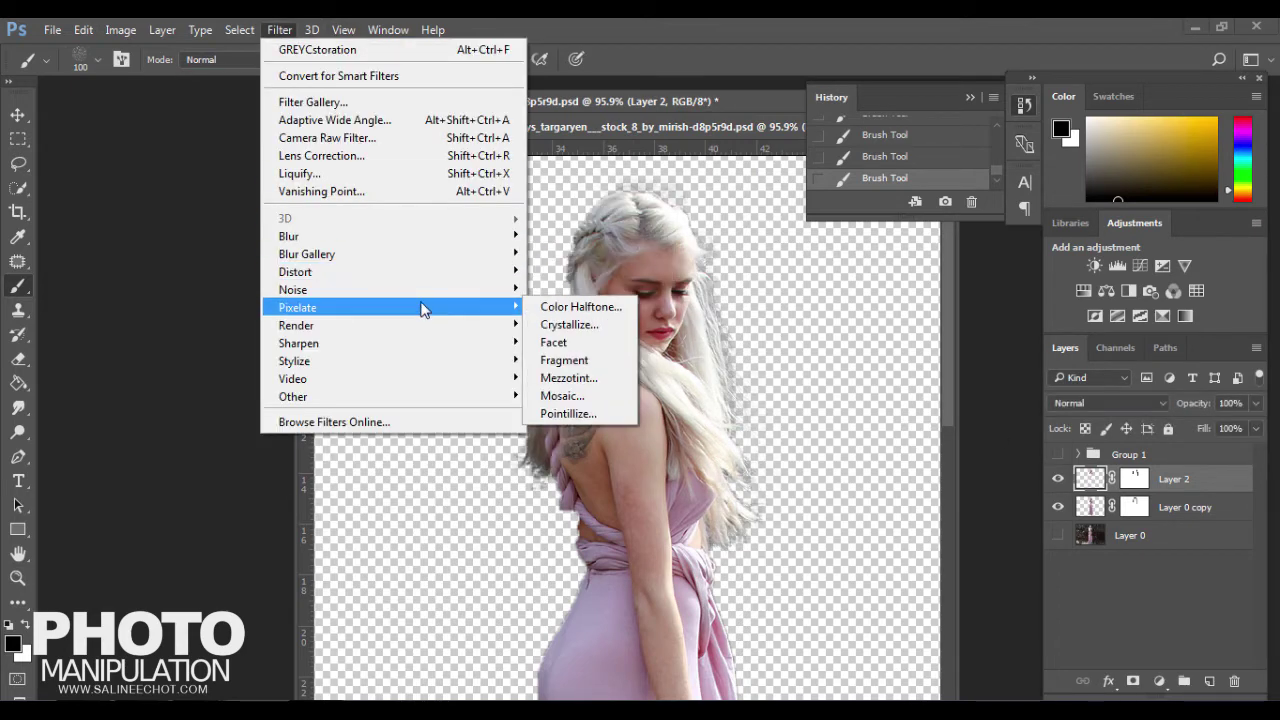
mouse_move(390, 289)
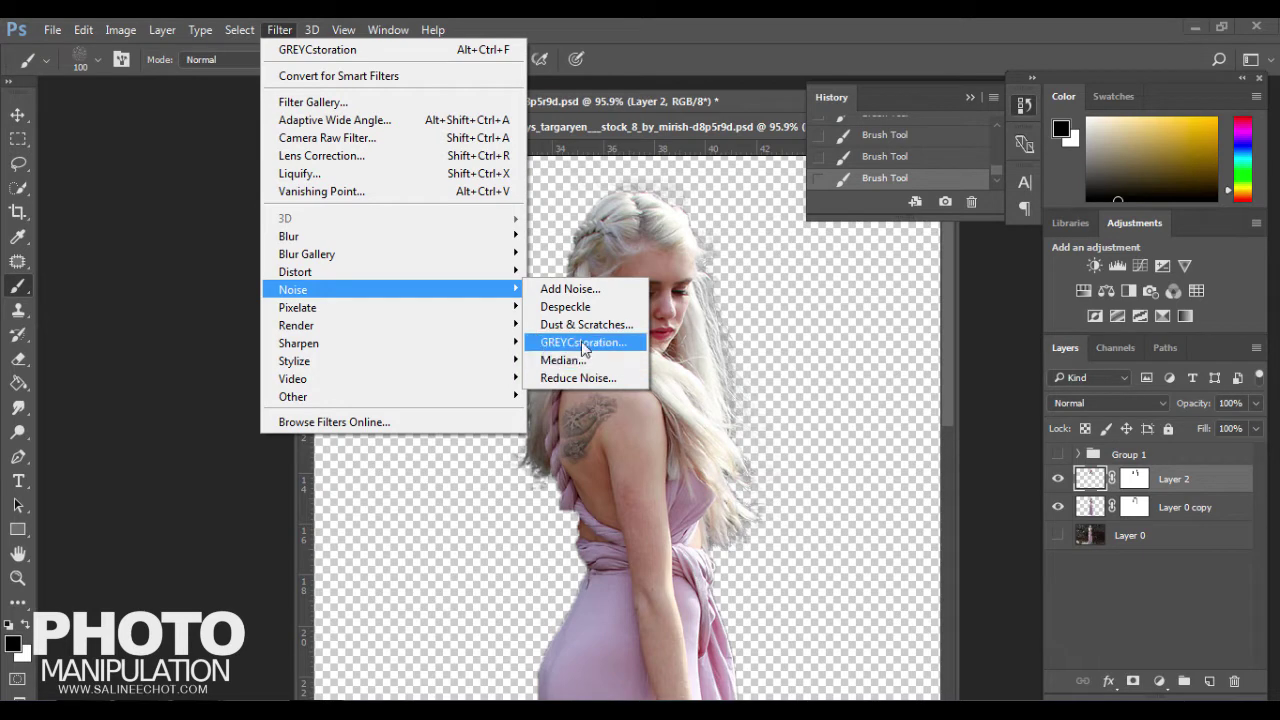
Apply GREYCstoration noise filter at strength 111 to Layer 2 and toggle it to compare
click(583, 343)
text(111)
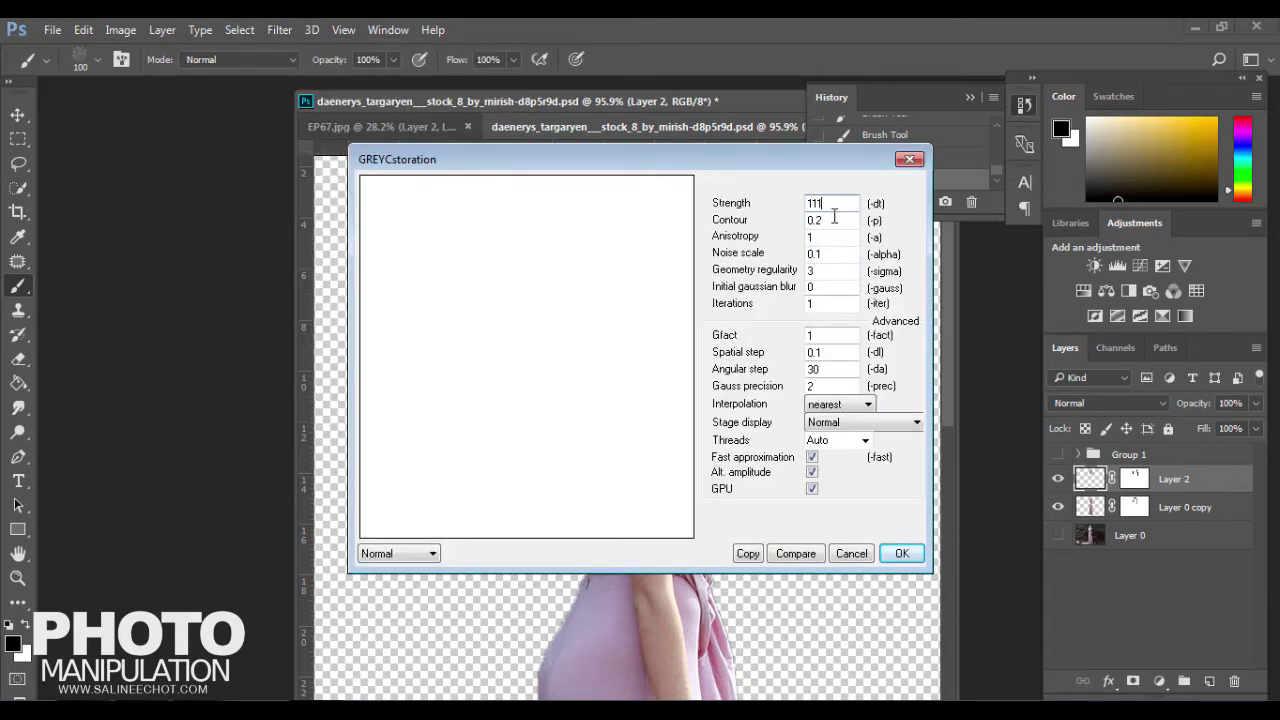
click(833, 218)
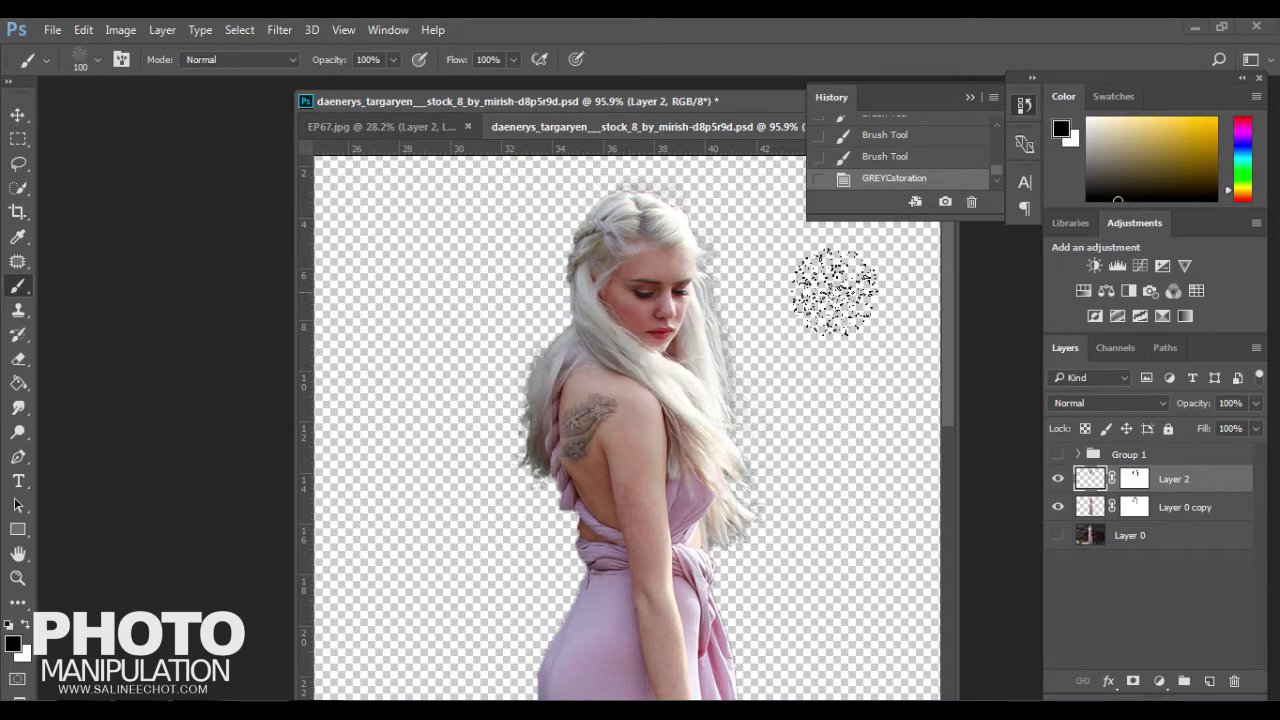
click(1058, 479)
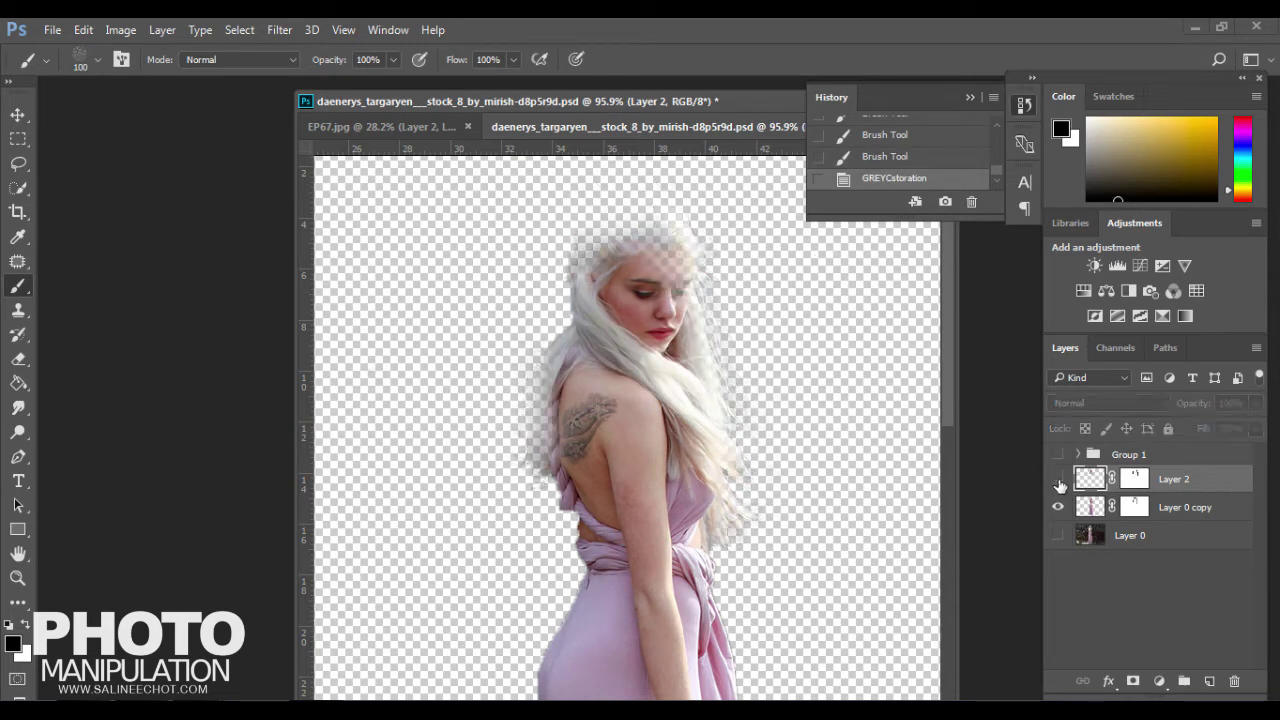
click(1058, 479)
click(1058, 479)
click(1058, 479)
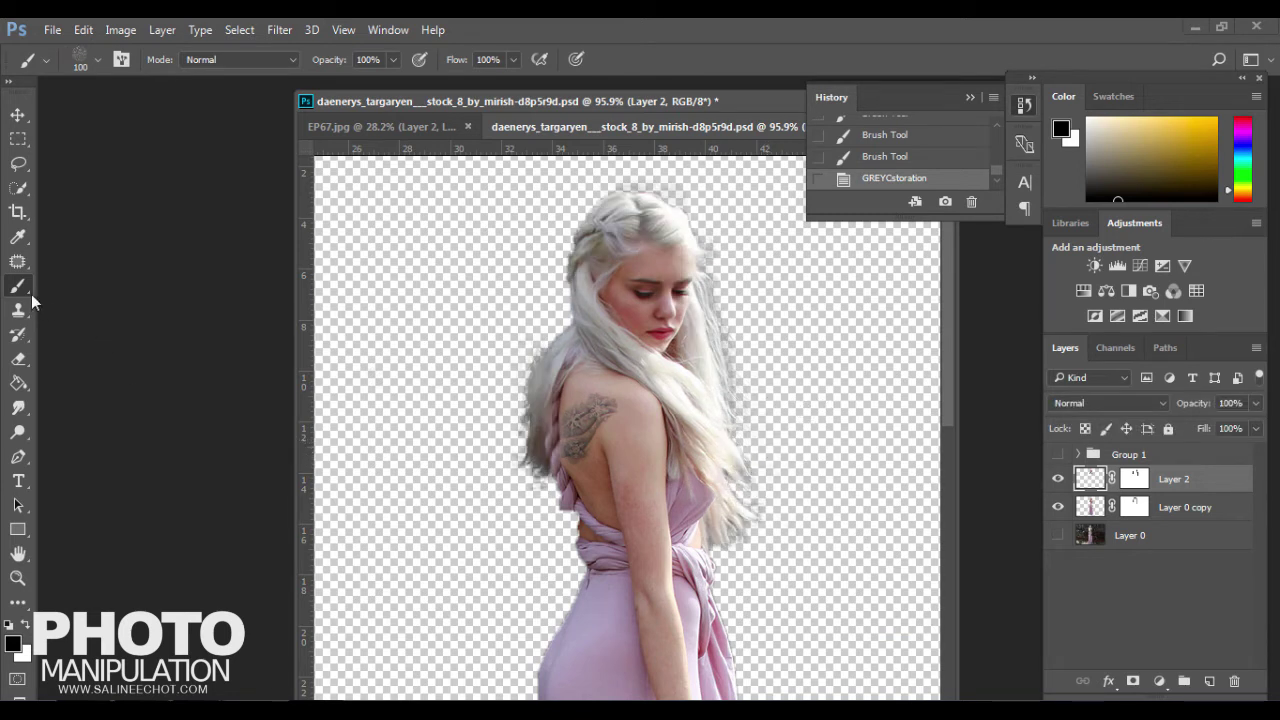
Switch to the Smudge Tool and merge Layer 0 copy into Layer 2
click(18, 407)
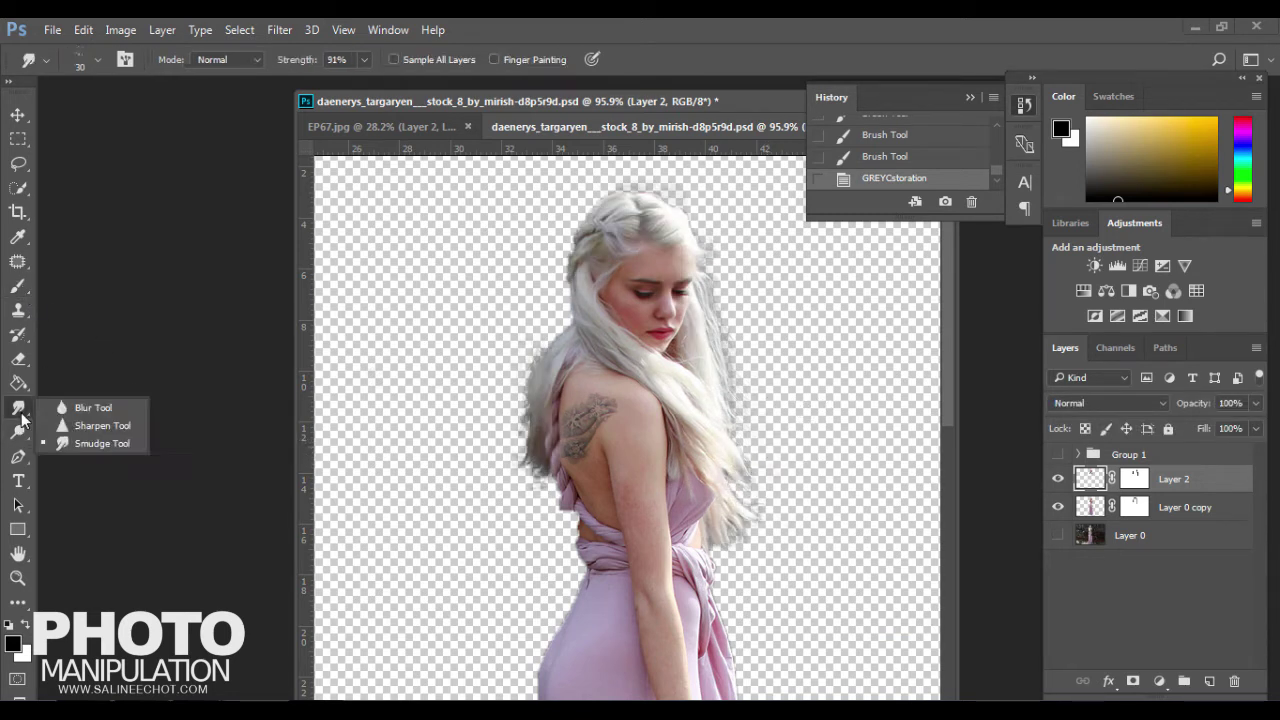
click(87, 442)
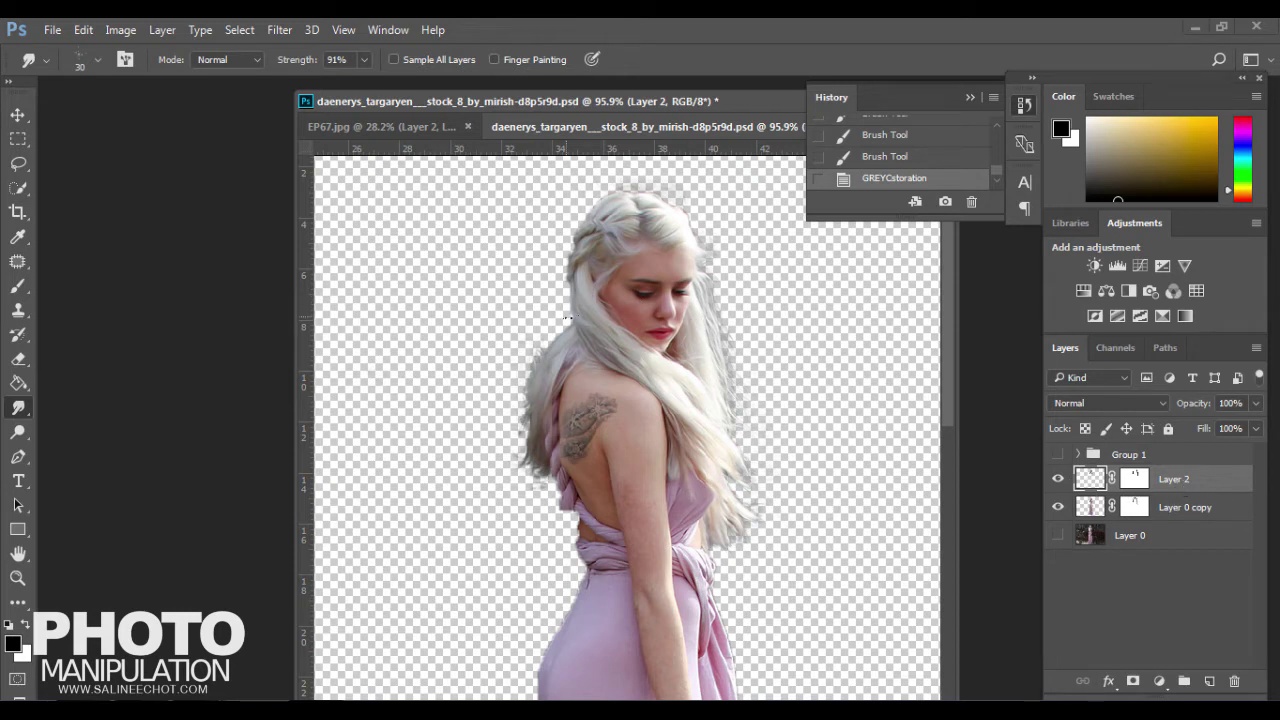
ctrl+click(1170, 510)
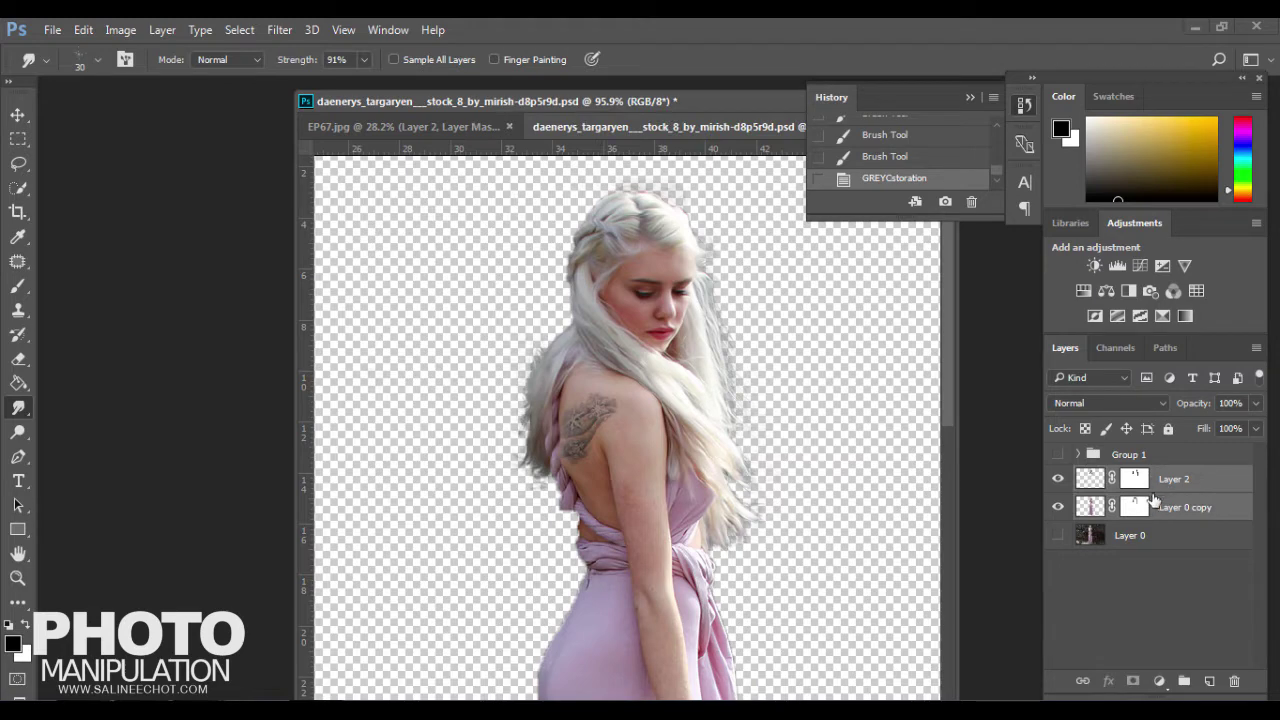
key(ctrl+e)
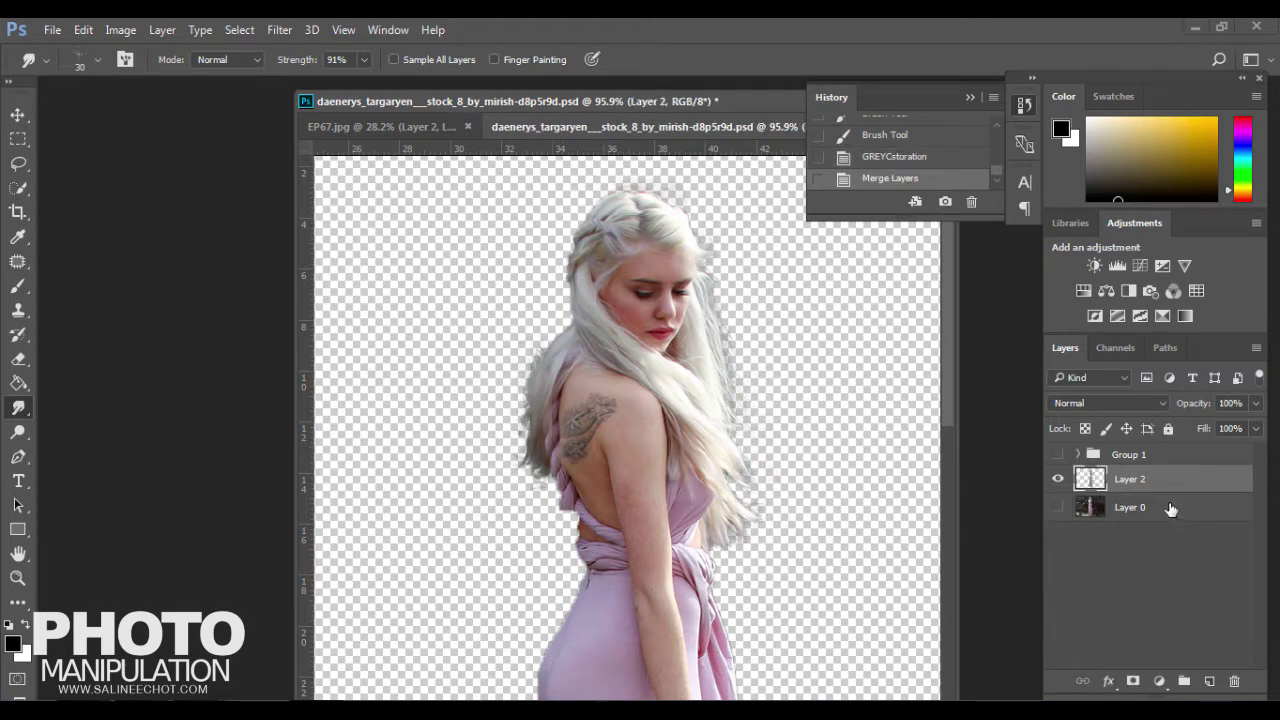
Zoom in and smudge the stray left hair edge with a 30 px brush
scroll(580, 340, up, 1)
scroll(565, 370, up, 1)
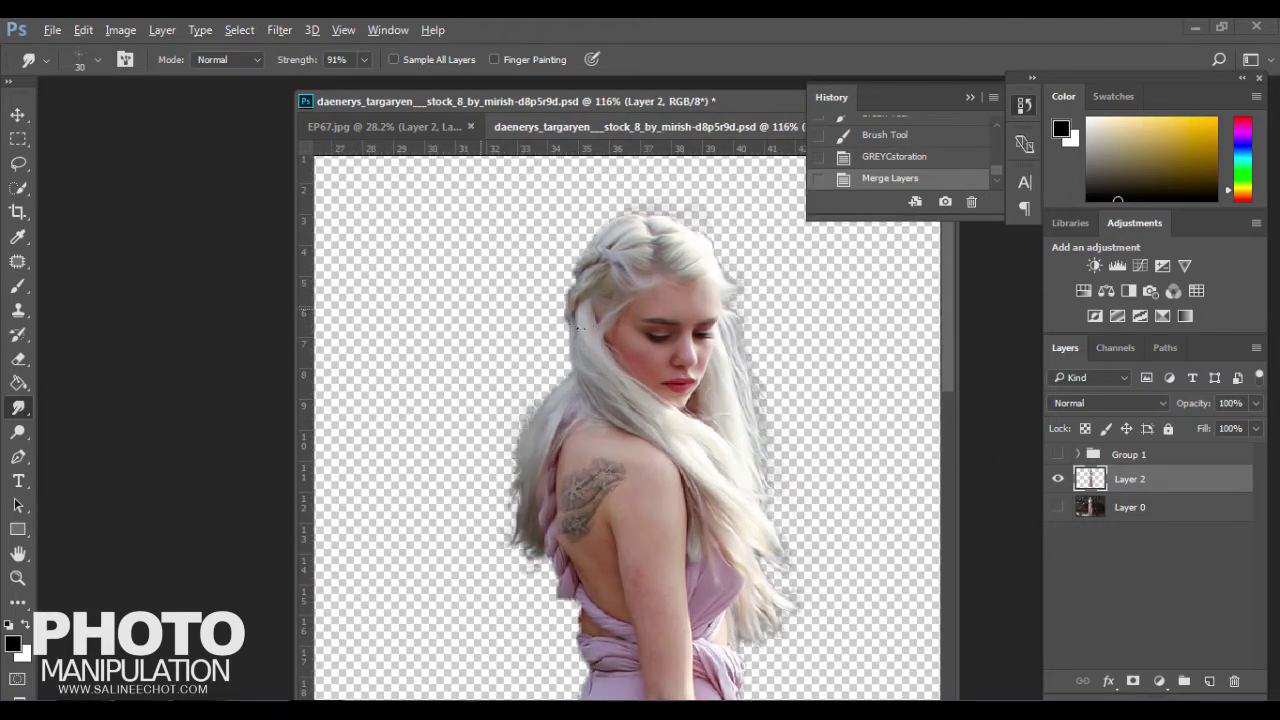
scroll(550, 395, up, 1)
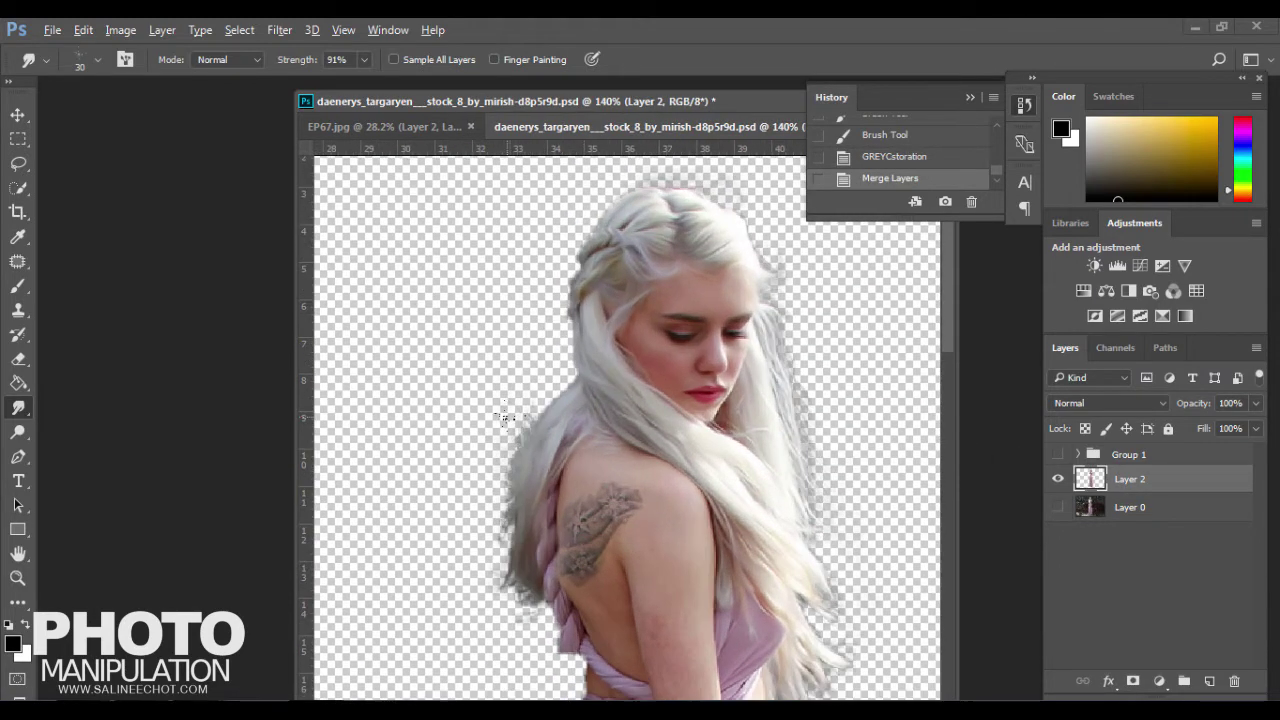
click(97, 60)
key(Escape)
key(bracketleft)
key(bracketleft)
key(bracketleft)
drag(560, 395, 488, 443)
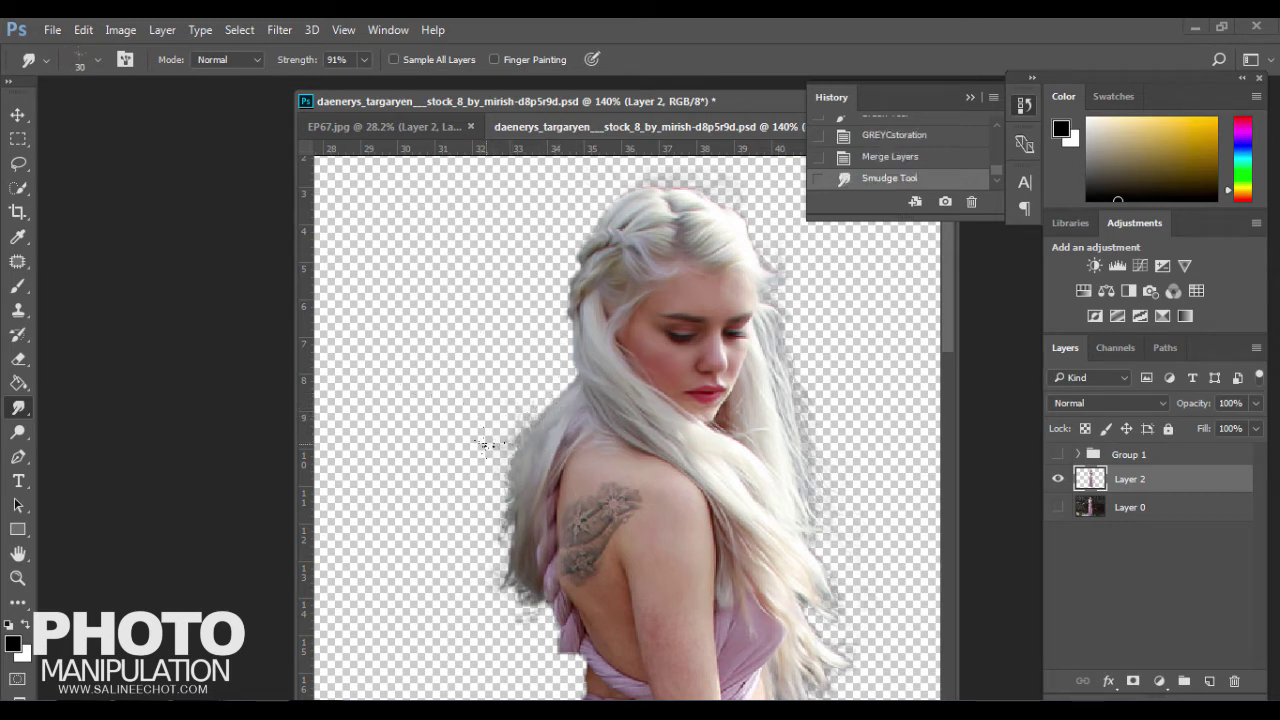
Add a new Layer 3 above Layer 0 and fill it solid black
click(1128, 515)
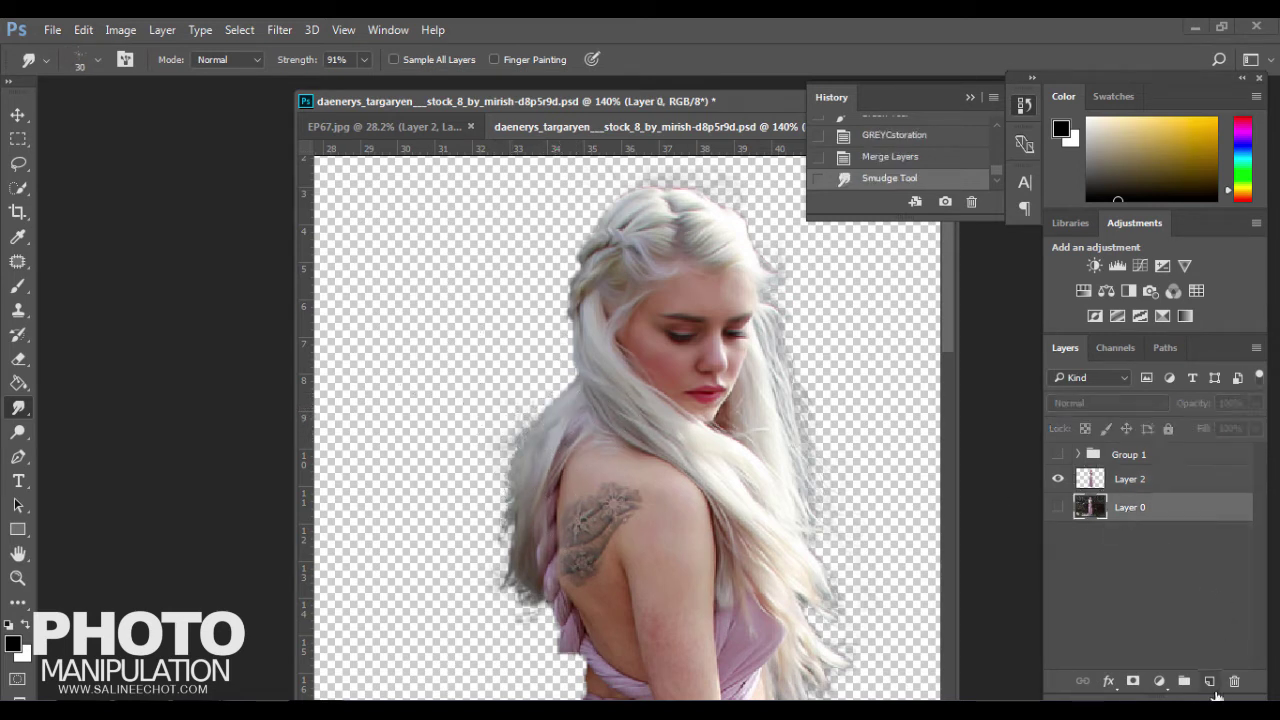
click(1209, 681)
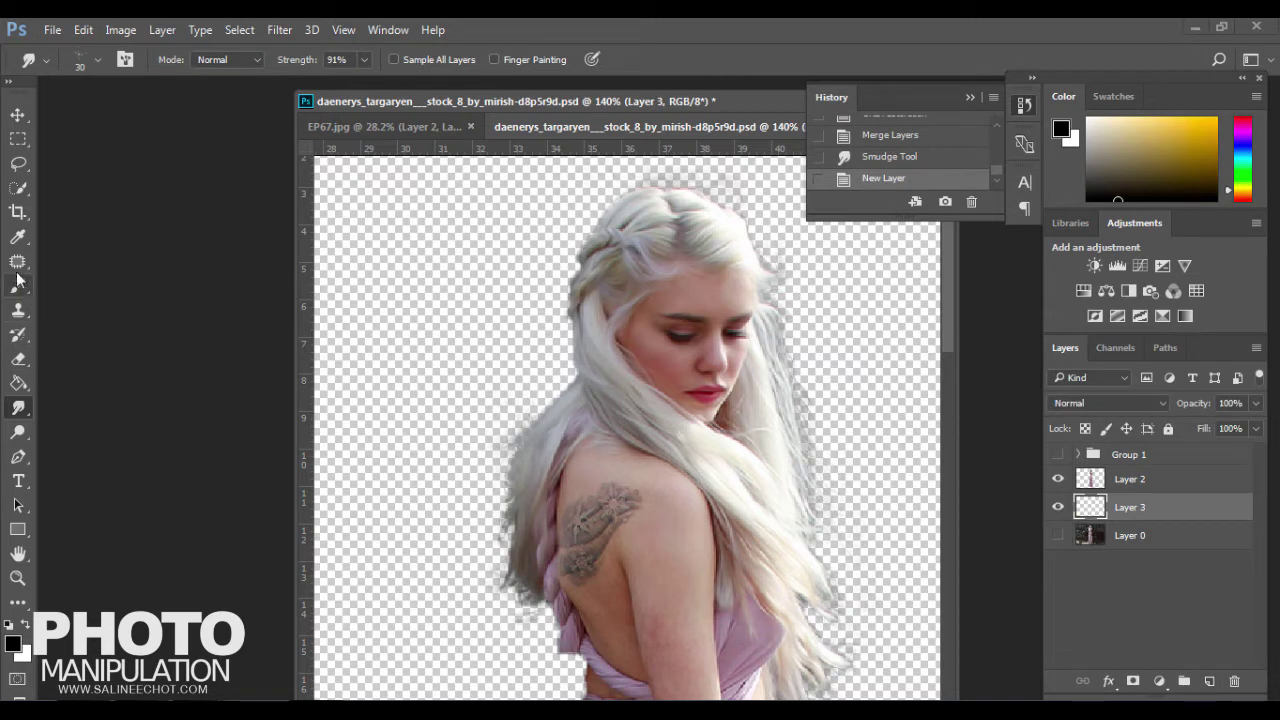
click(19, 384)
click(426, 434)
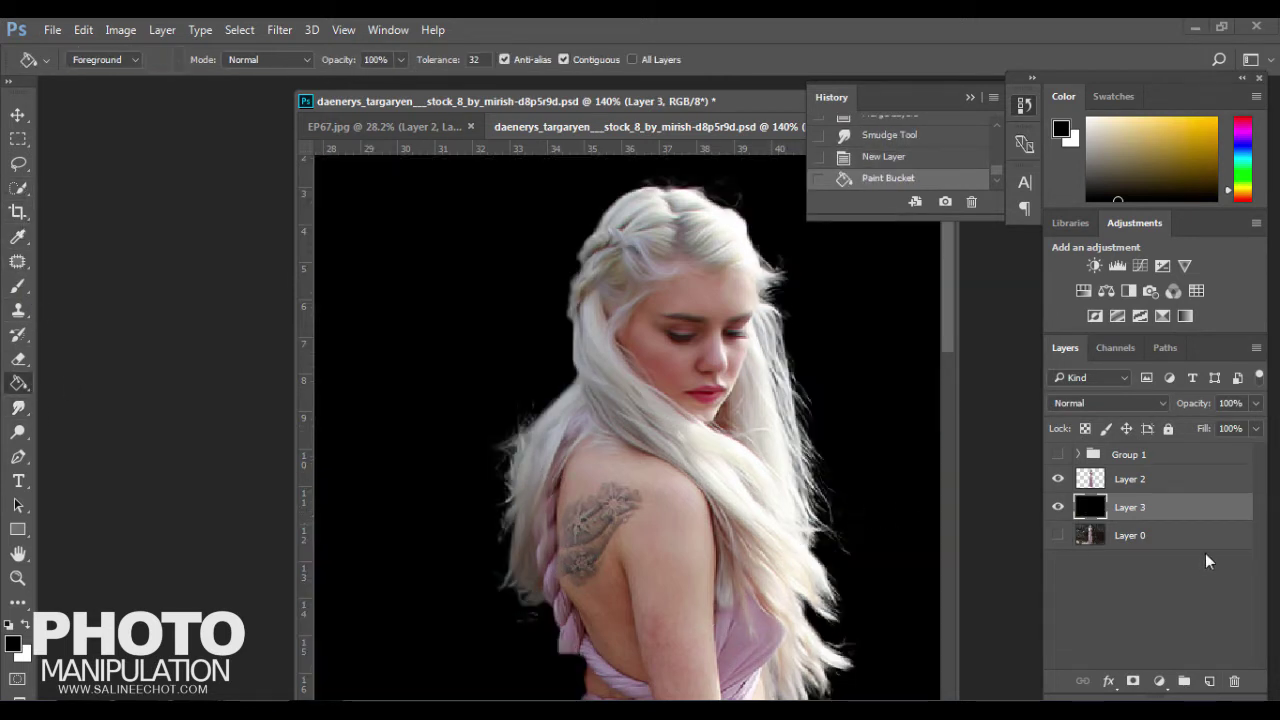
Make Layer 2 the active layer with the Smudge Tool selected
click(1133, 480)
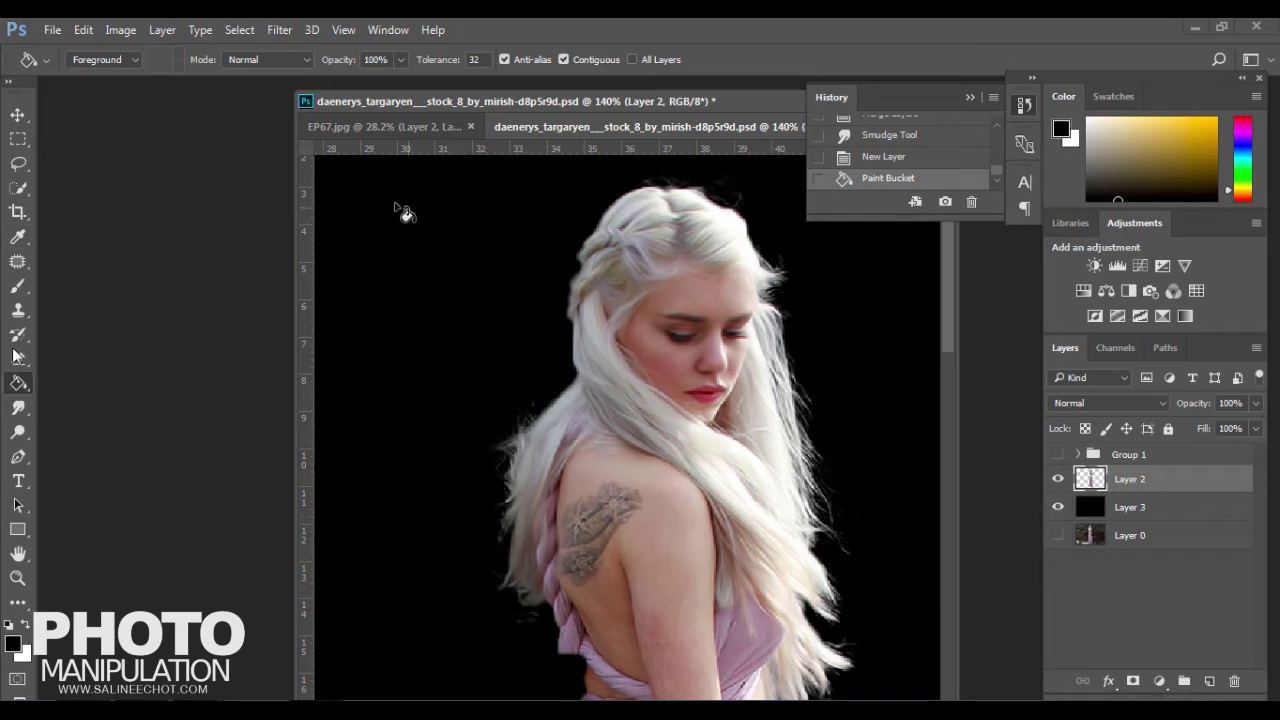
click(18, 408)
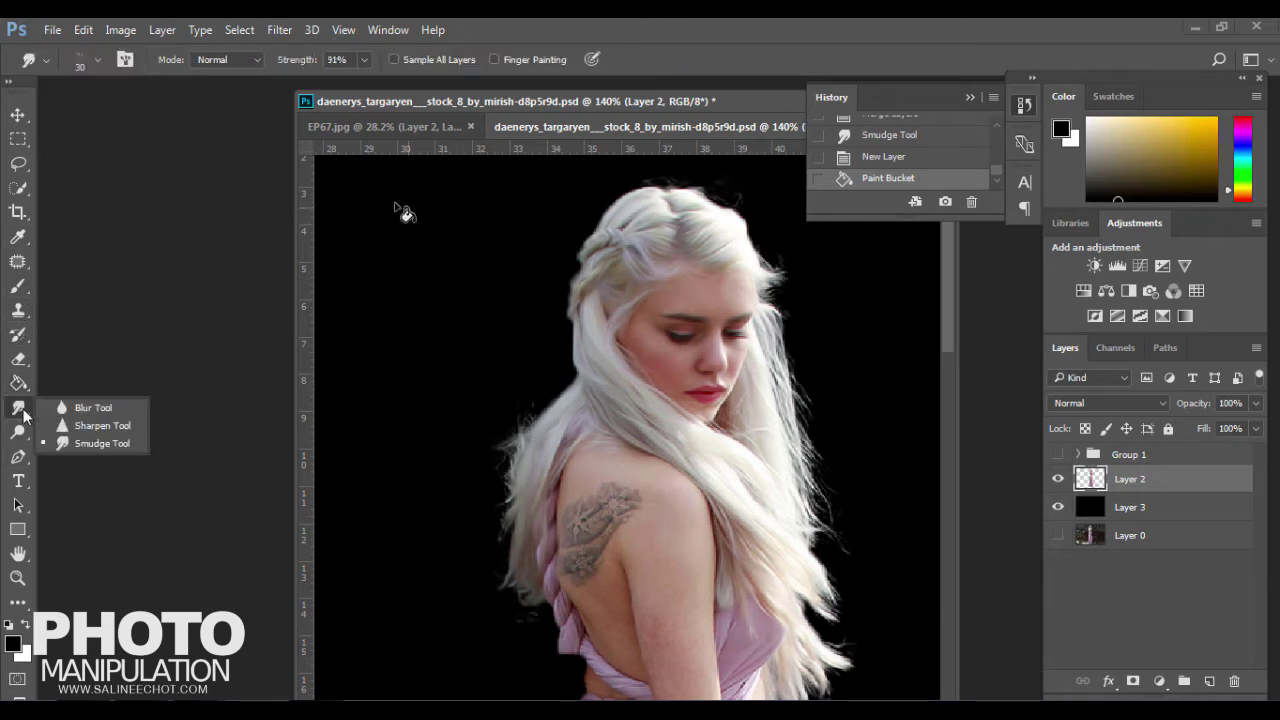
click(93, 444)
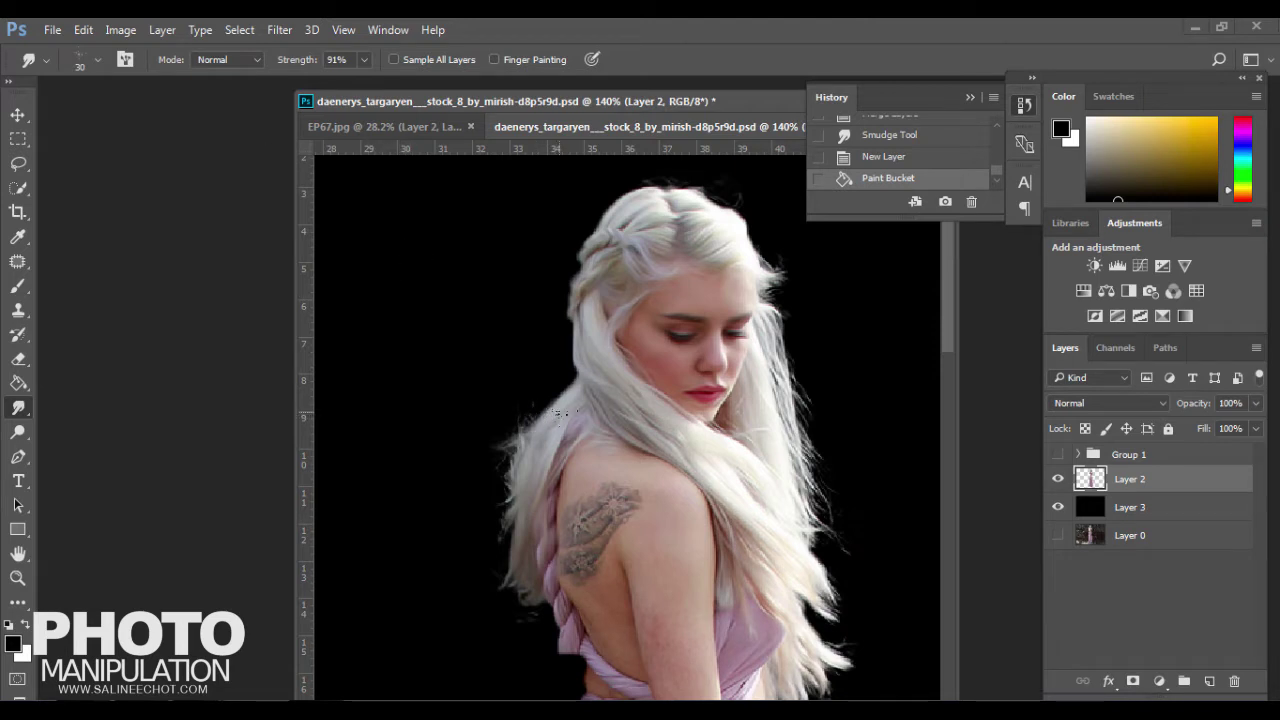
Smudge the left hair strands outward, checking edges by toggling the black background
drag(535, 425, 465, 455)
key(ctrl+z)
drag(540, 420, 480, 495)
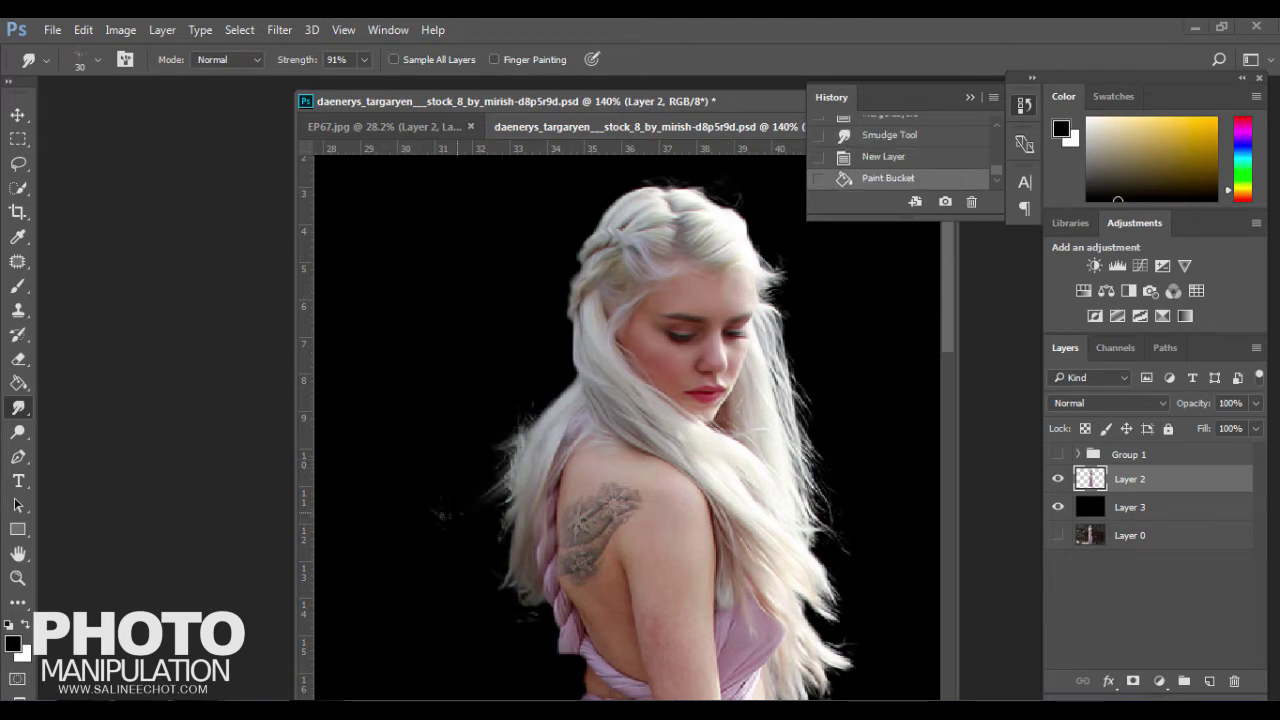
click(1058, 507)
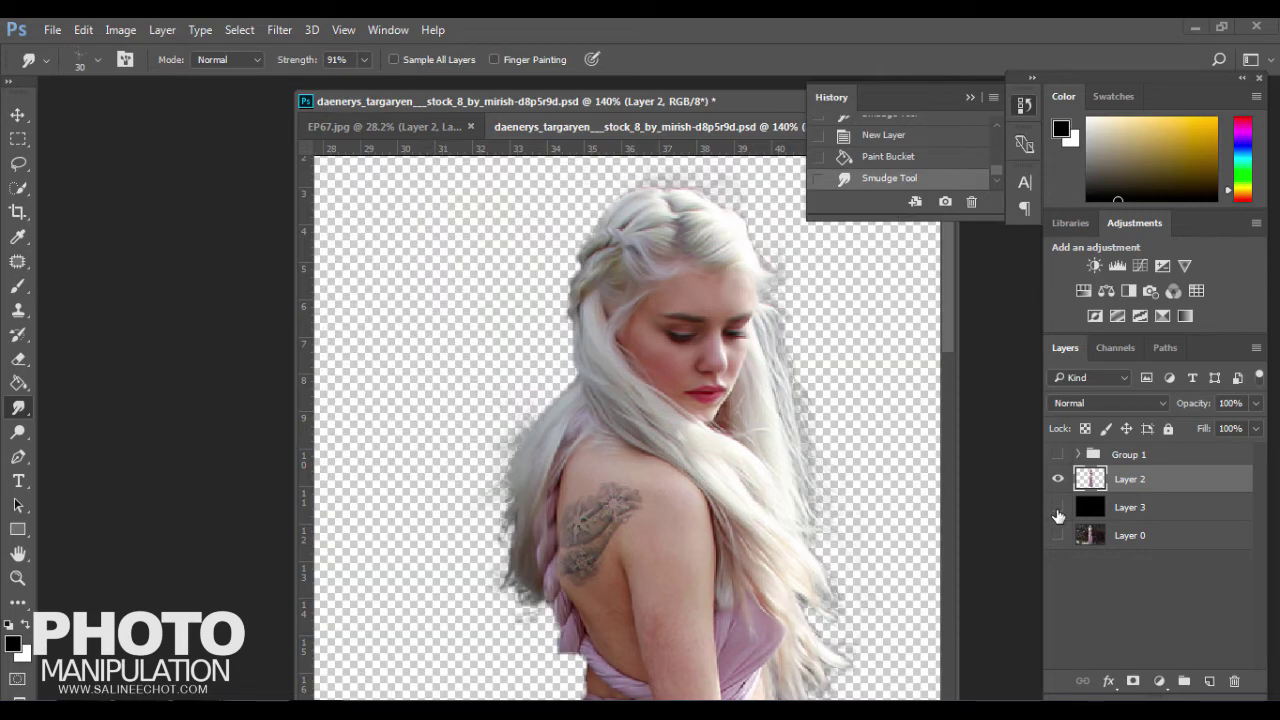
click(1058, 507)
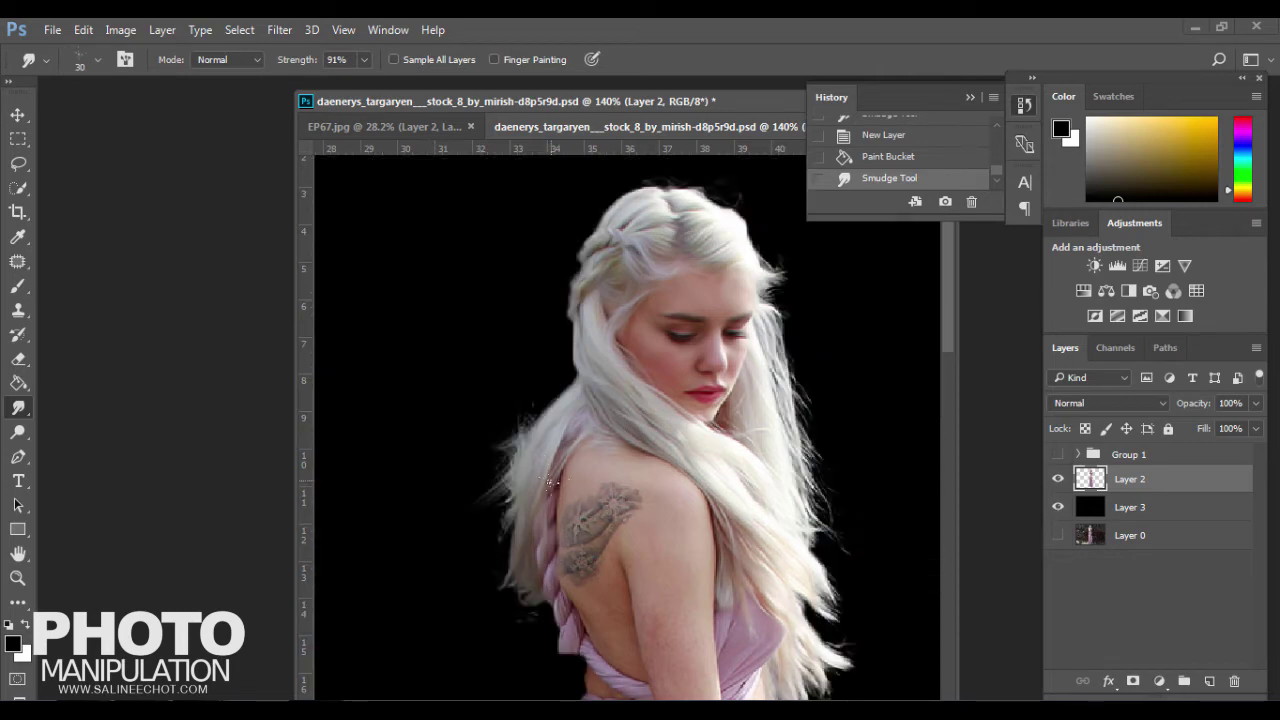
drag(546, 420, 466, 542)
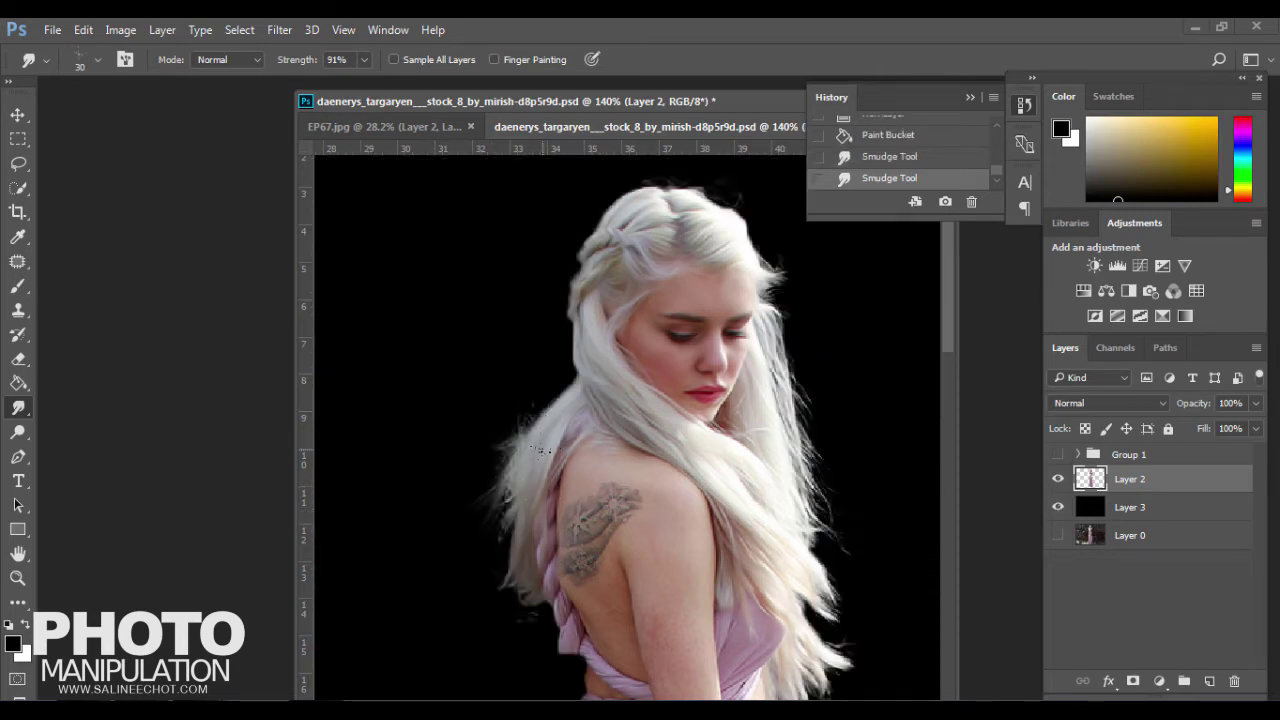
mouse_move(540, 451)
mouse_down()
mouse_move(476, 555)
mouse_move(492, 600)
mouse_move(519, 563)
mouse_up()
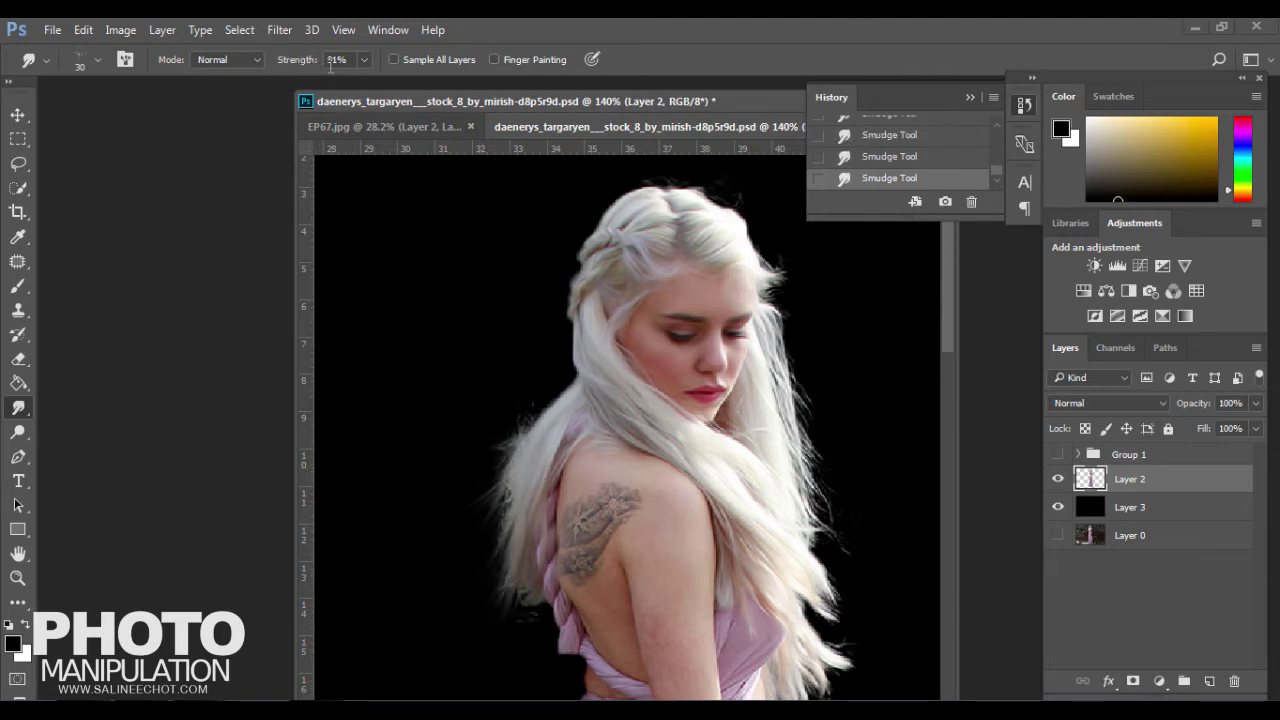
Pull hair near the shoulder and lower left into soft wisps trailing into the black
drag(518, 471, 408, 580)
drag(520, 472, 436, 589)
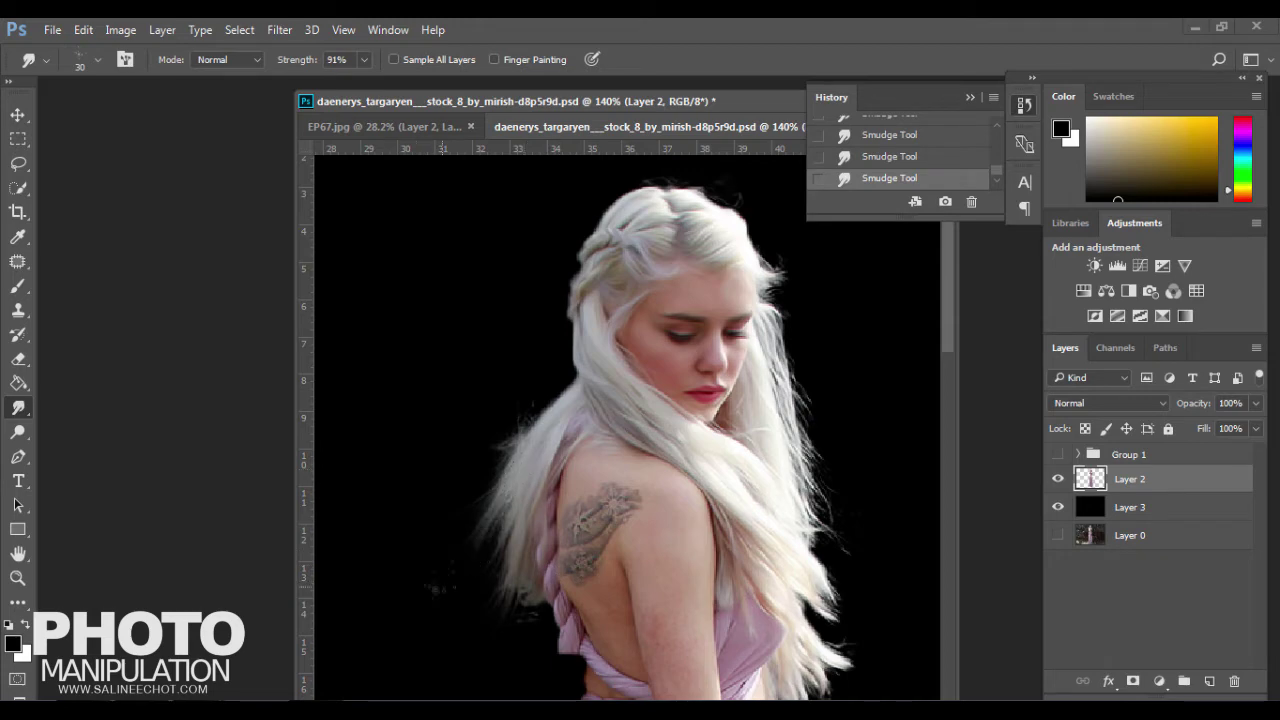
click(1058, 507)
click(1058, 507)
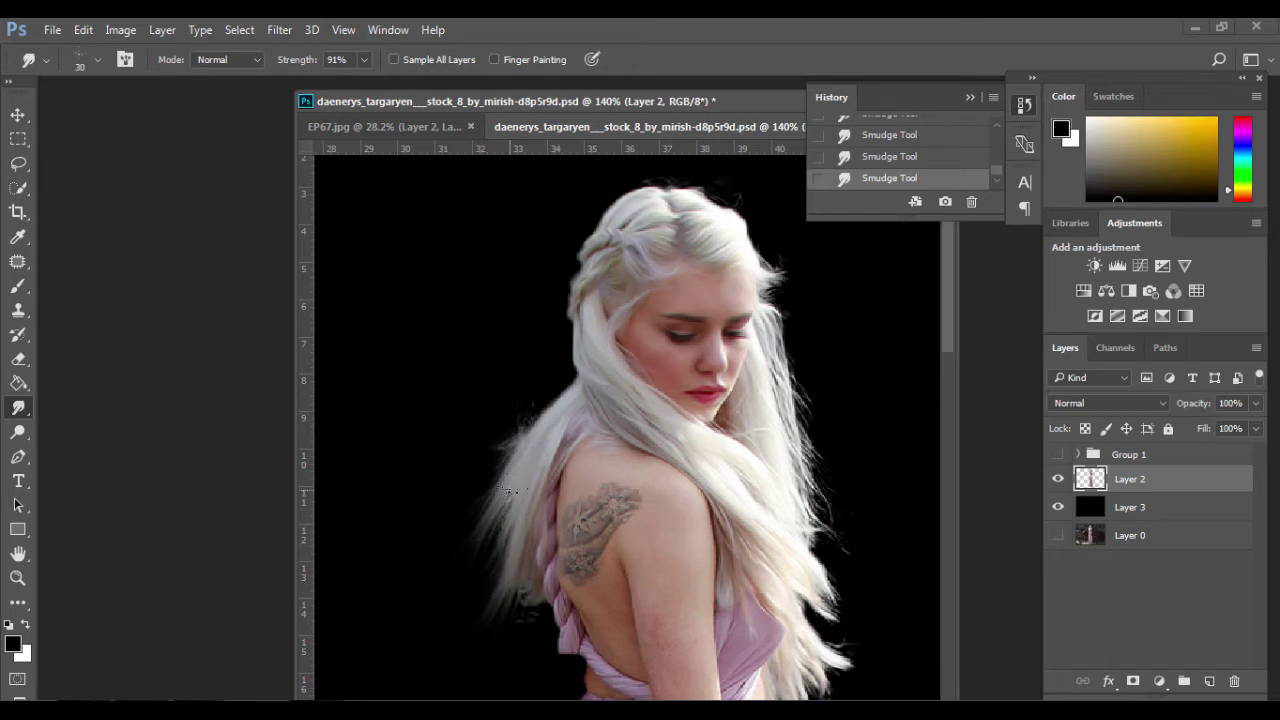
drag(533, 432, 436, 490)
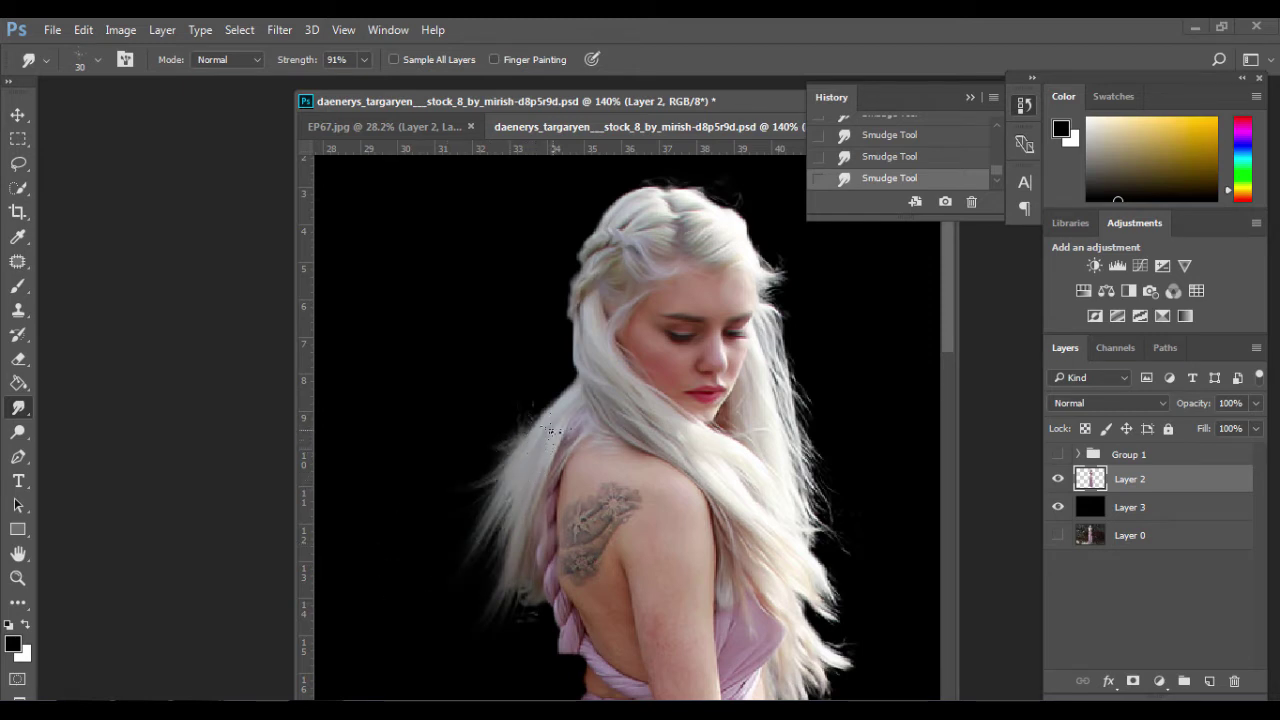
drag(548, 415, 446, 465)
scroll(628, 477, down, 1)
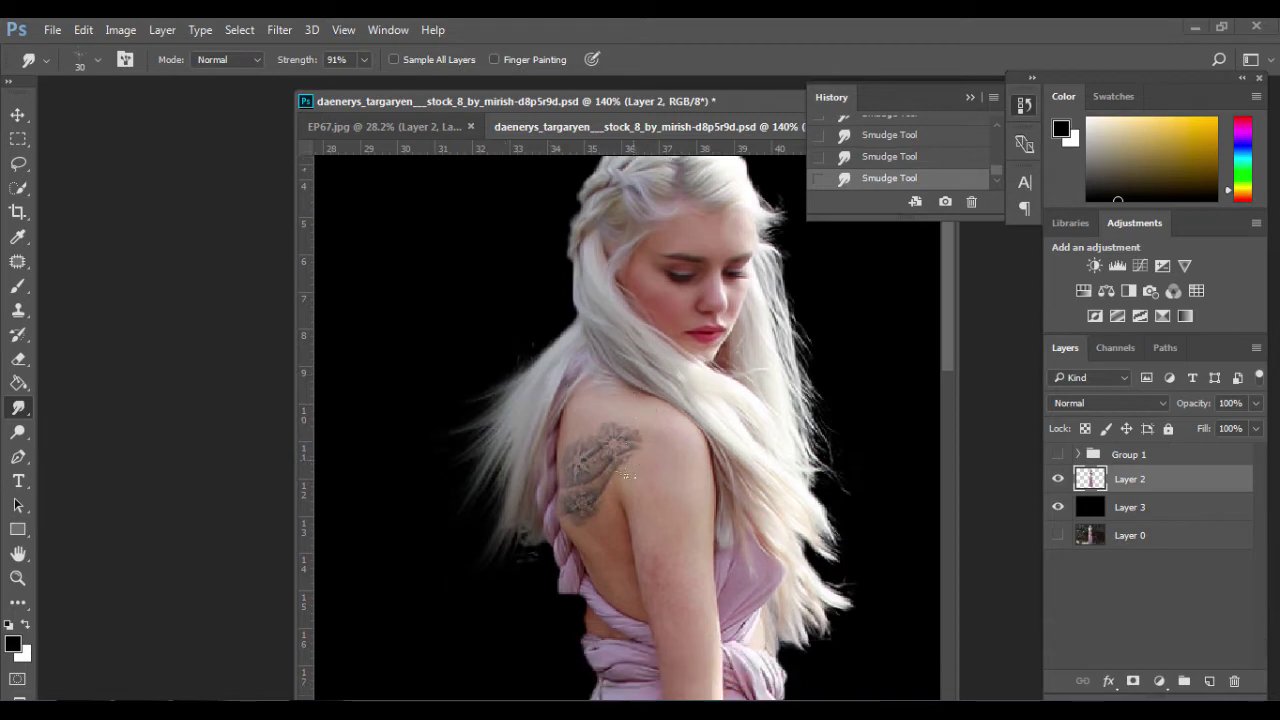
scroll(628, 477, up, 1)
drag(518, 443, 443, 565)
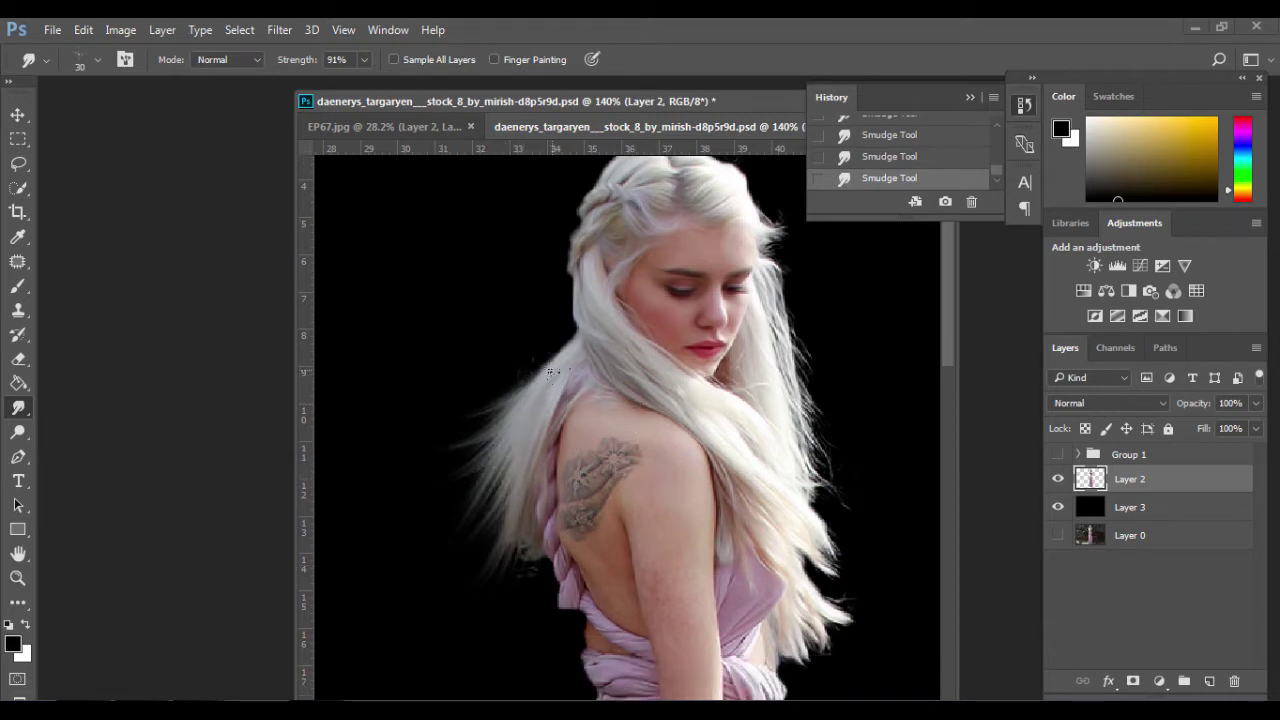
scroll(758, 353, up, 1)
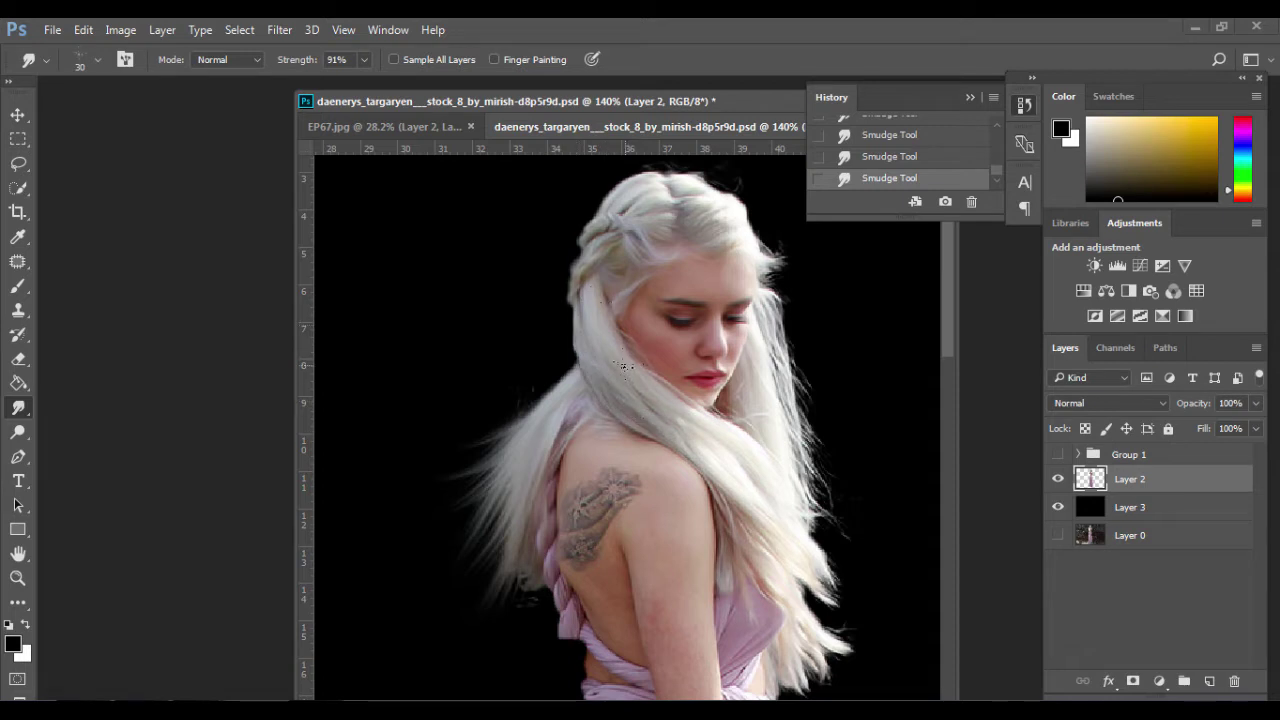
scroll(770, 545, down, 1)
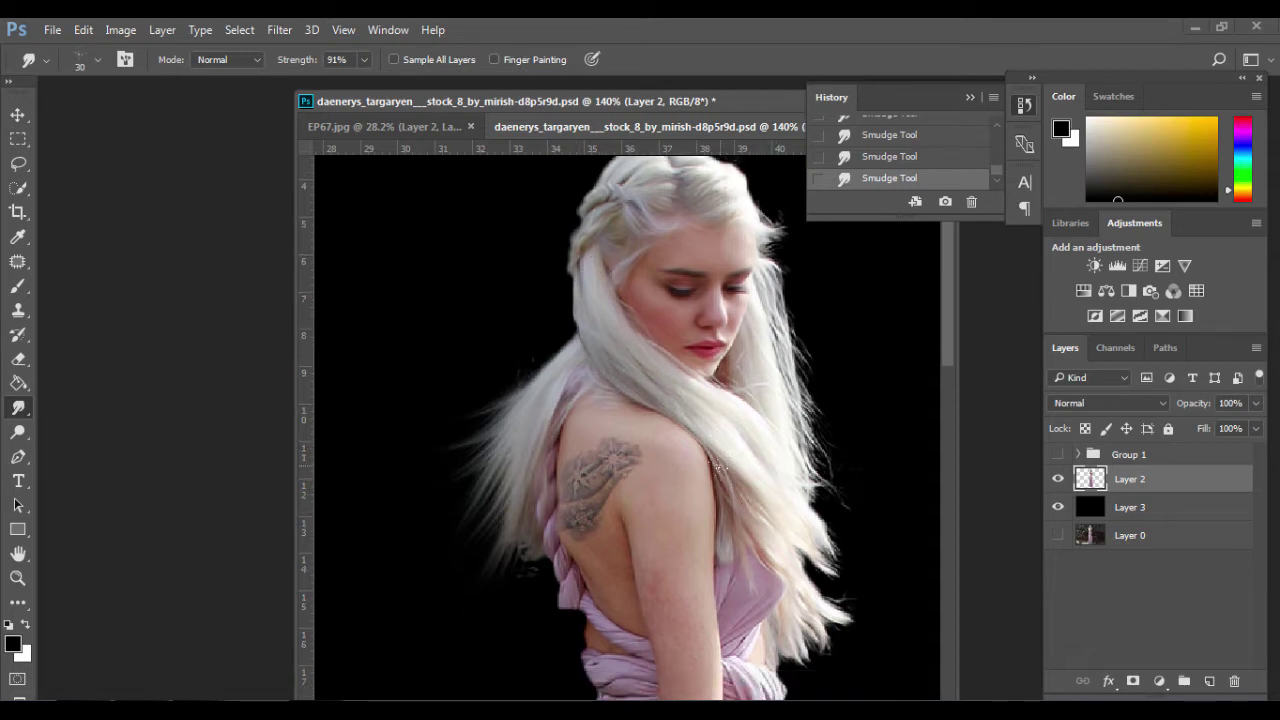
Extend the right hair tips and edge strands down-right into the background
scroll(840, 610, down, 2)
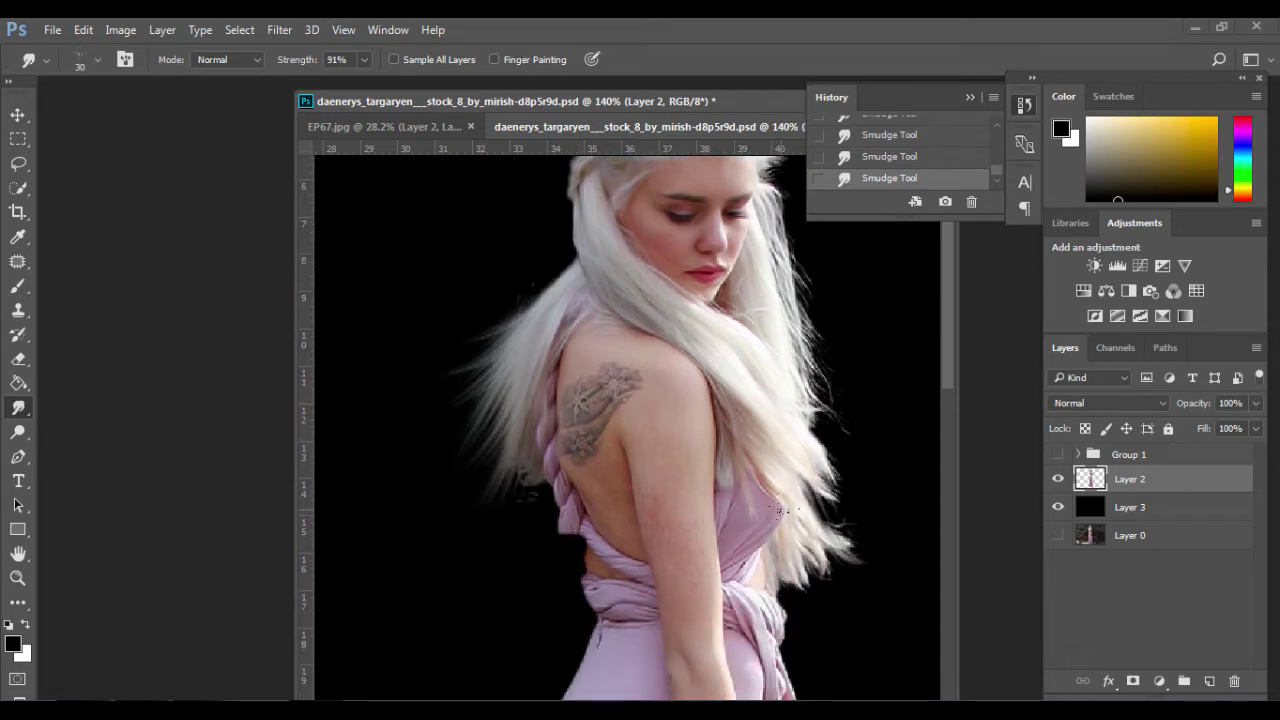
drag(800, 524, 875, 608)
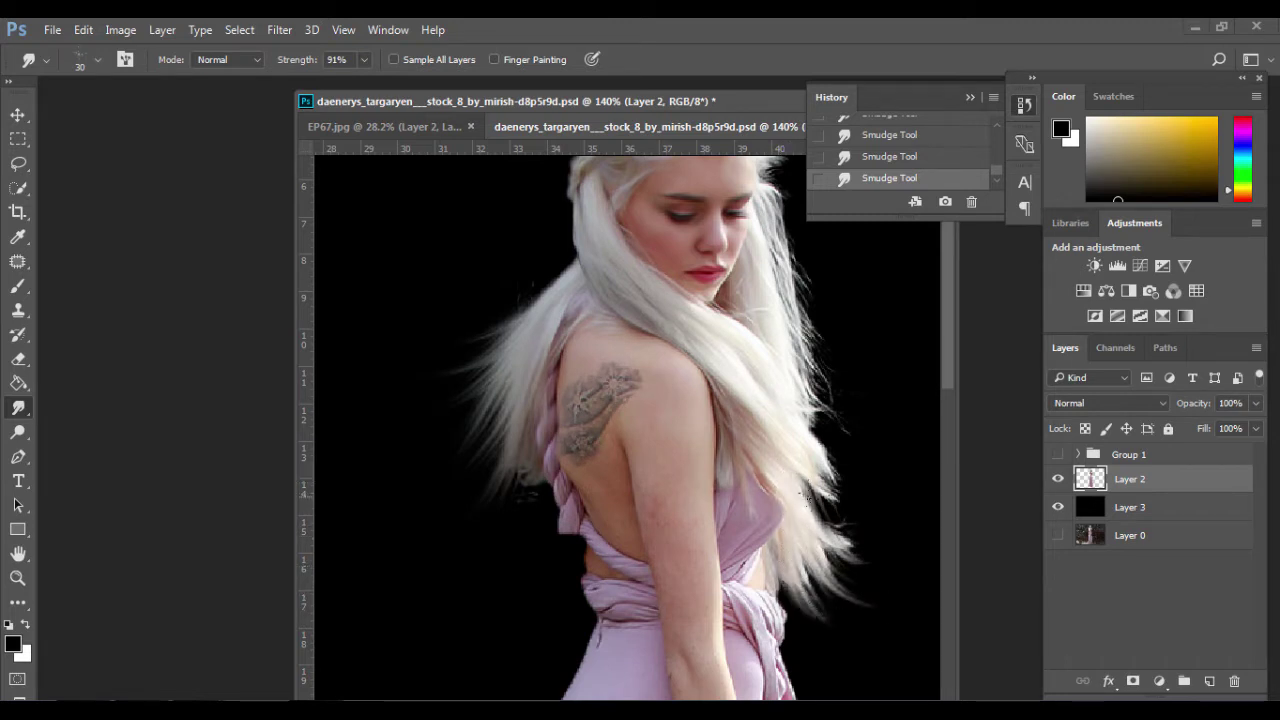
drag(803, 484, 860, 590)
drag(802, 450, 852, 582)
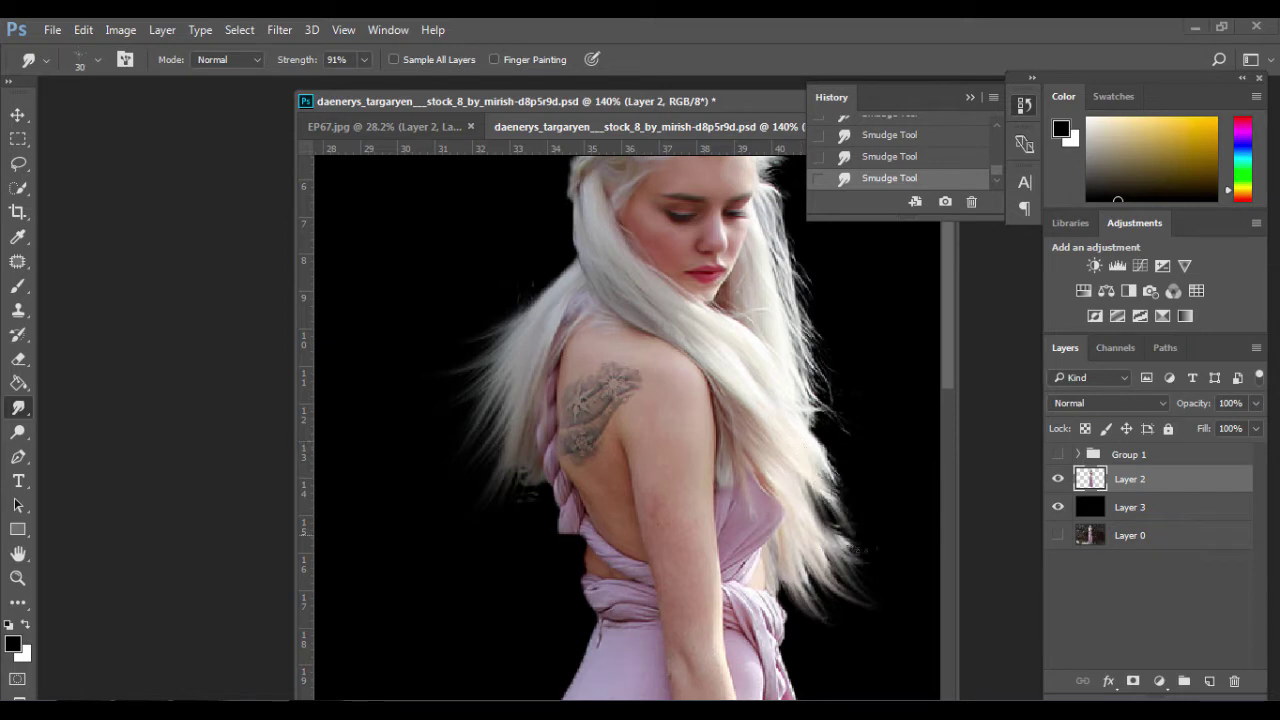
drag(804, 448, 840, 547)
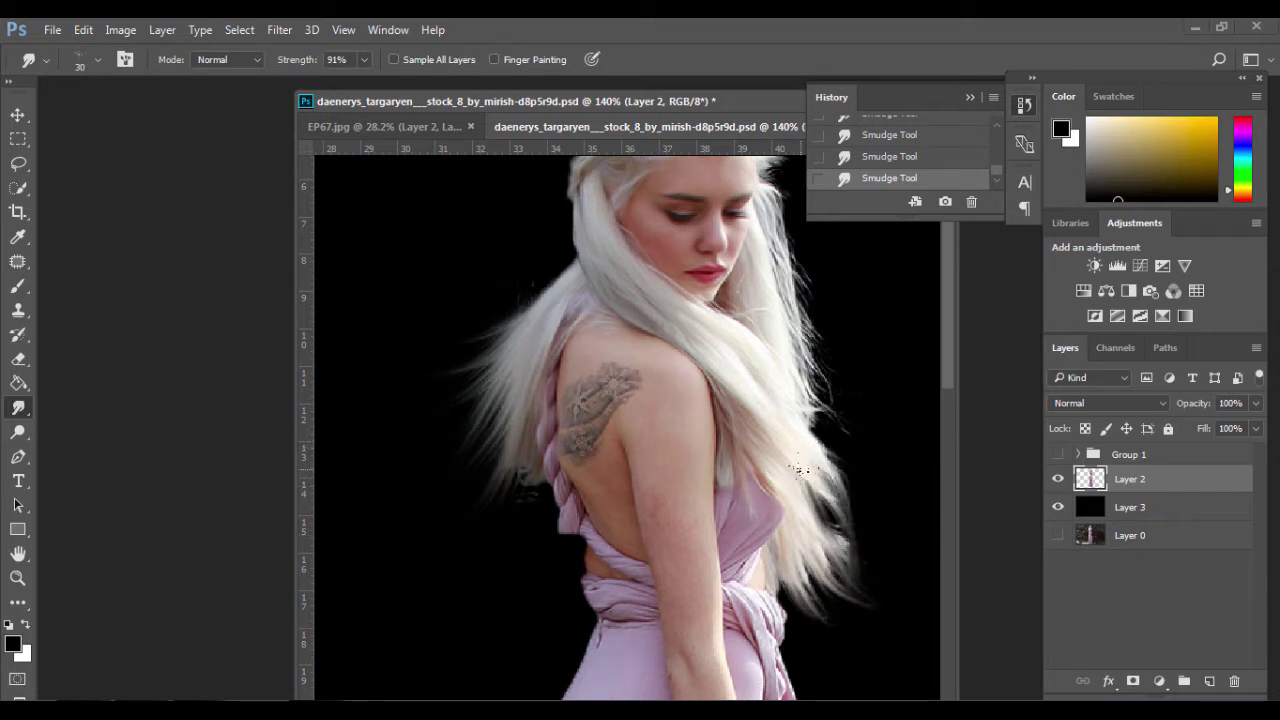
Smear hair on the right of the head down-right, toggling the black background to check
scroll(801, 430, up, 2)
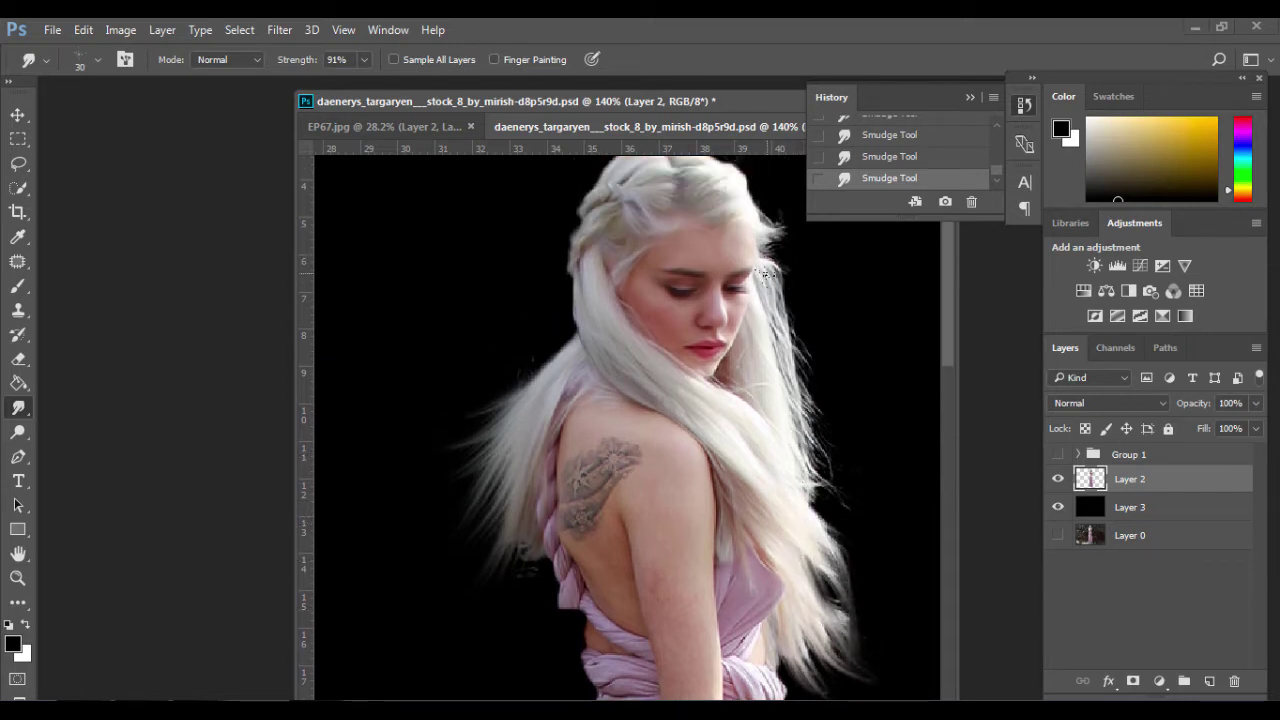
drag(765, 274, 825, 400)
drag(765, 310, 835, 455)
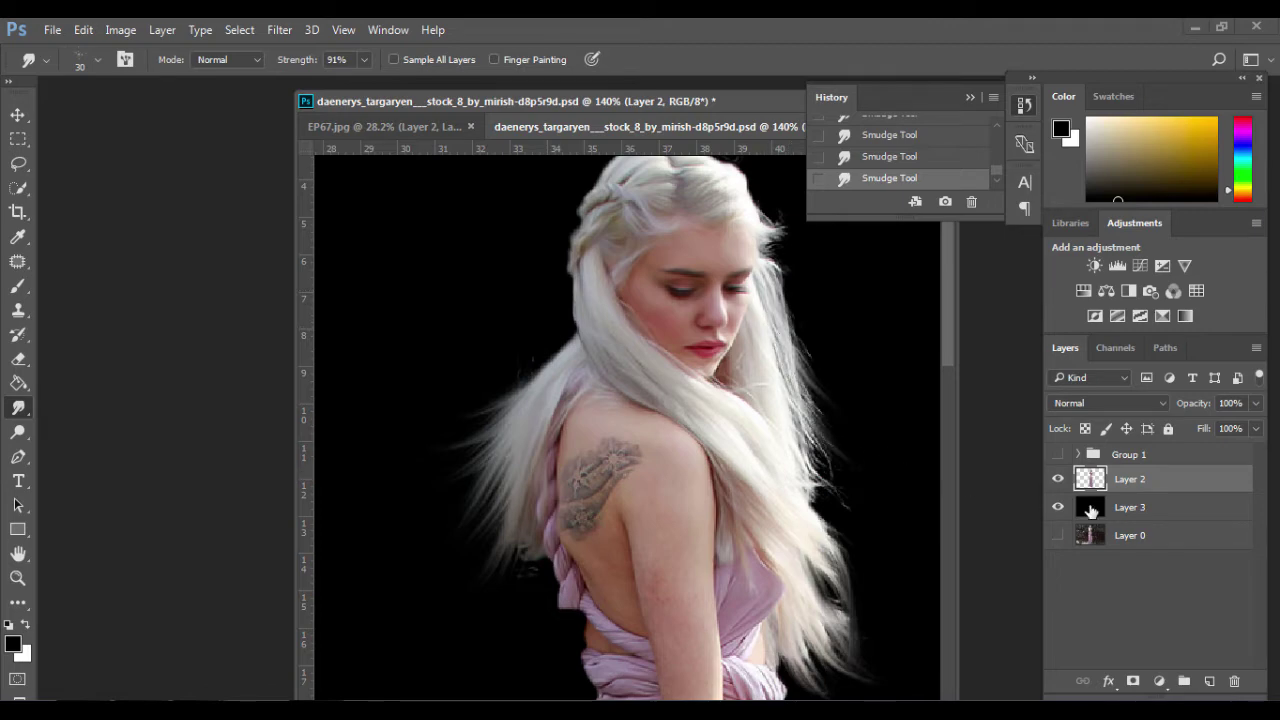
click(1058, 507)
click(1058, 507)
drag(763, 305, 872, 442)
drag(790, 425, 840, 512)
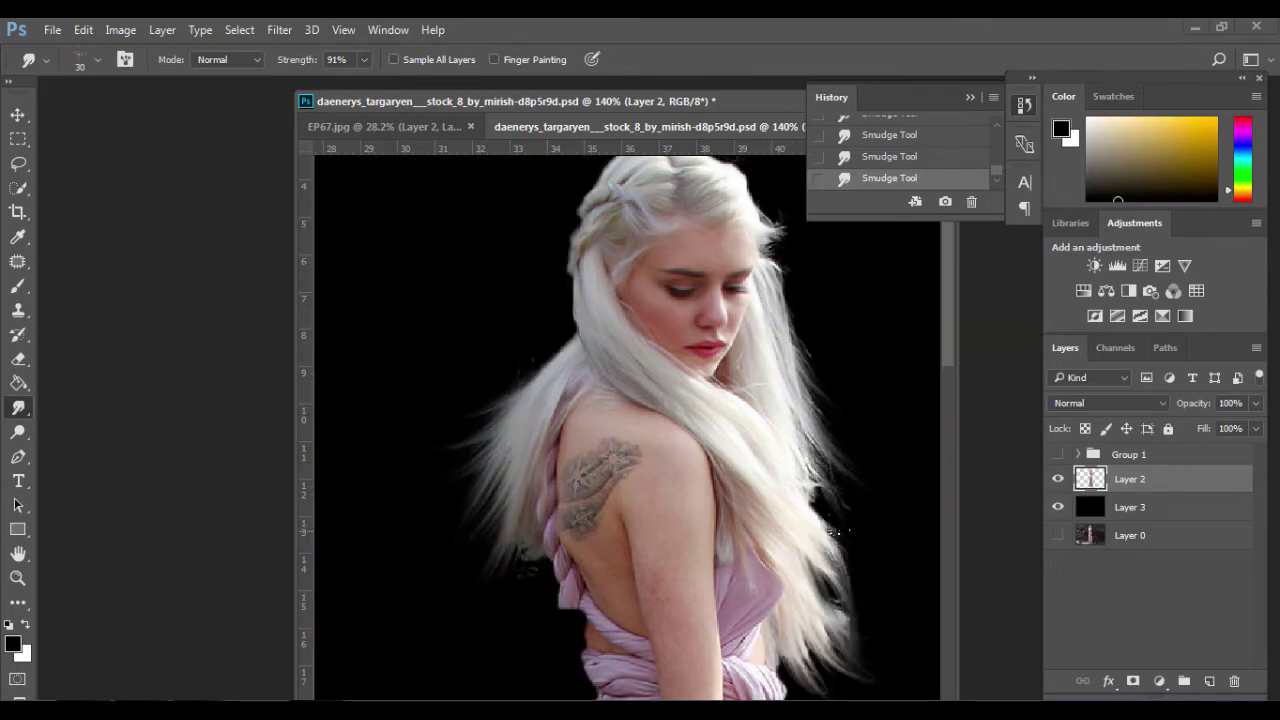
drag(790, 445, 855, 545)
Smear upper-right strands outward and smudge a few strands on top of the head
scroll(758, 297, up, 3)
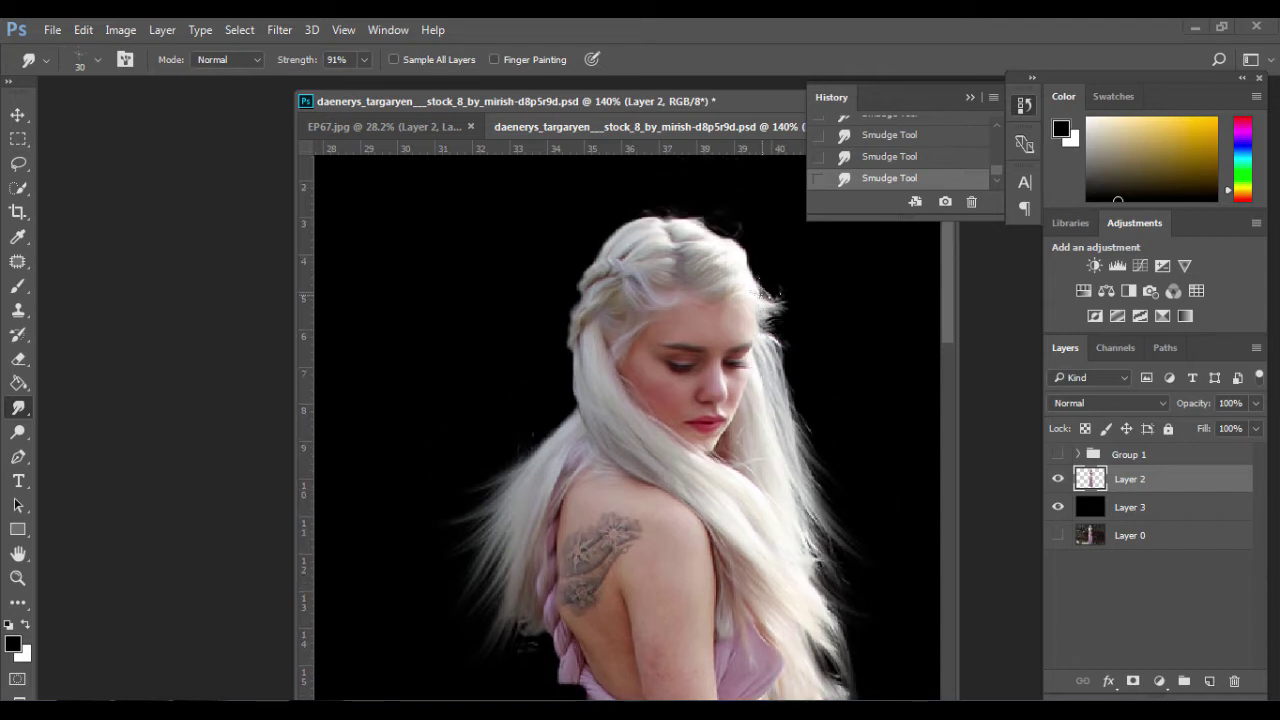
mouse_move(758, 297)
mouse_down()
mouse_move(793, 305)
mouse_move(784, 334)
mouse_move(815, 288)
mouse_move(782, 337)
mouse_move(876, 570)
mouse_up()
scroll(800, 400, up, 5)
scroll(775, 367, down, 3)
scroll(775, 367, down, 3)
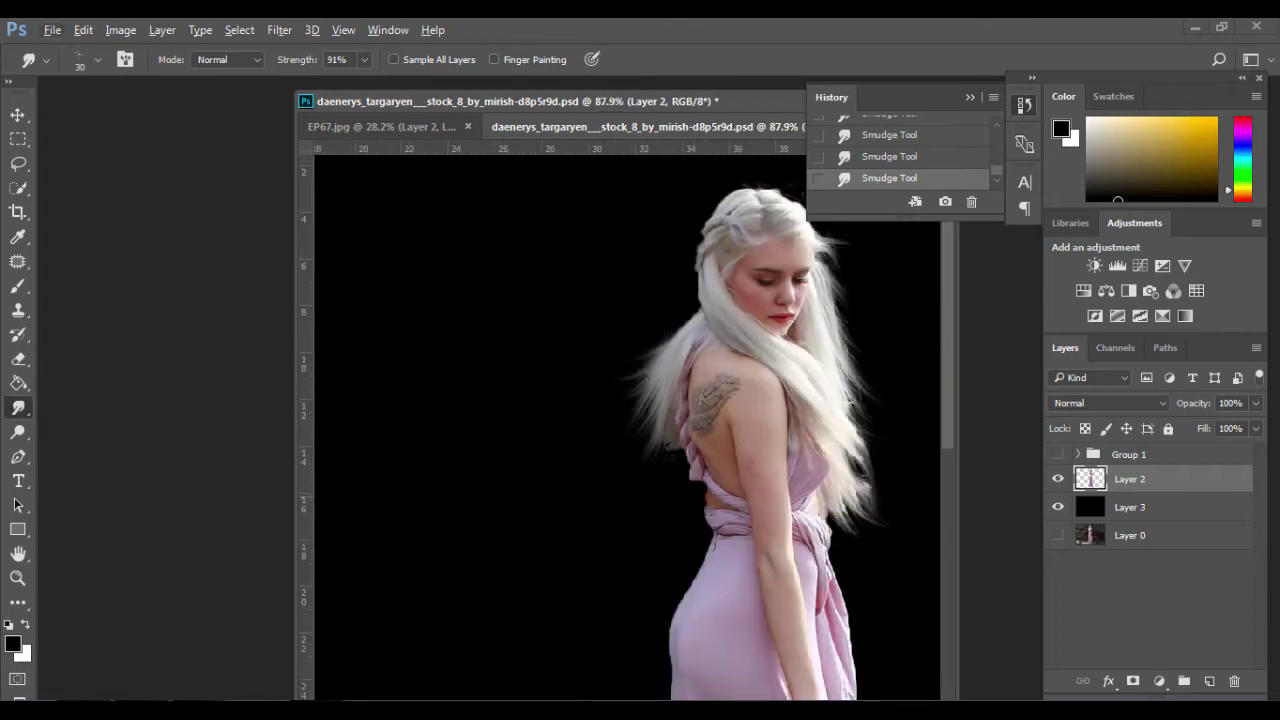
scroll(775, 367, up, 2)
scroll(775, 367, up, 2)
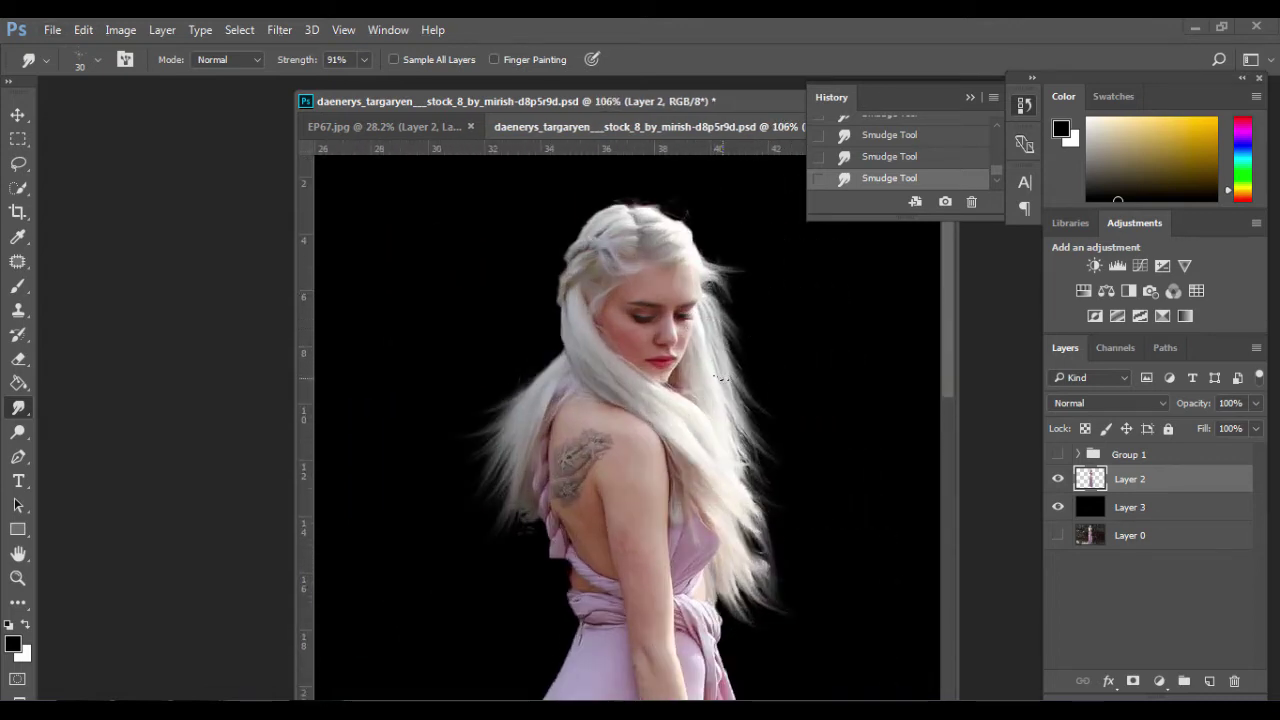
mouse_move(706, 398)
mouse_down()
mouse_move(770, 466)
mouse_move(790, 535)
mouse_up()
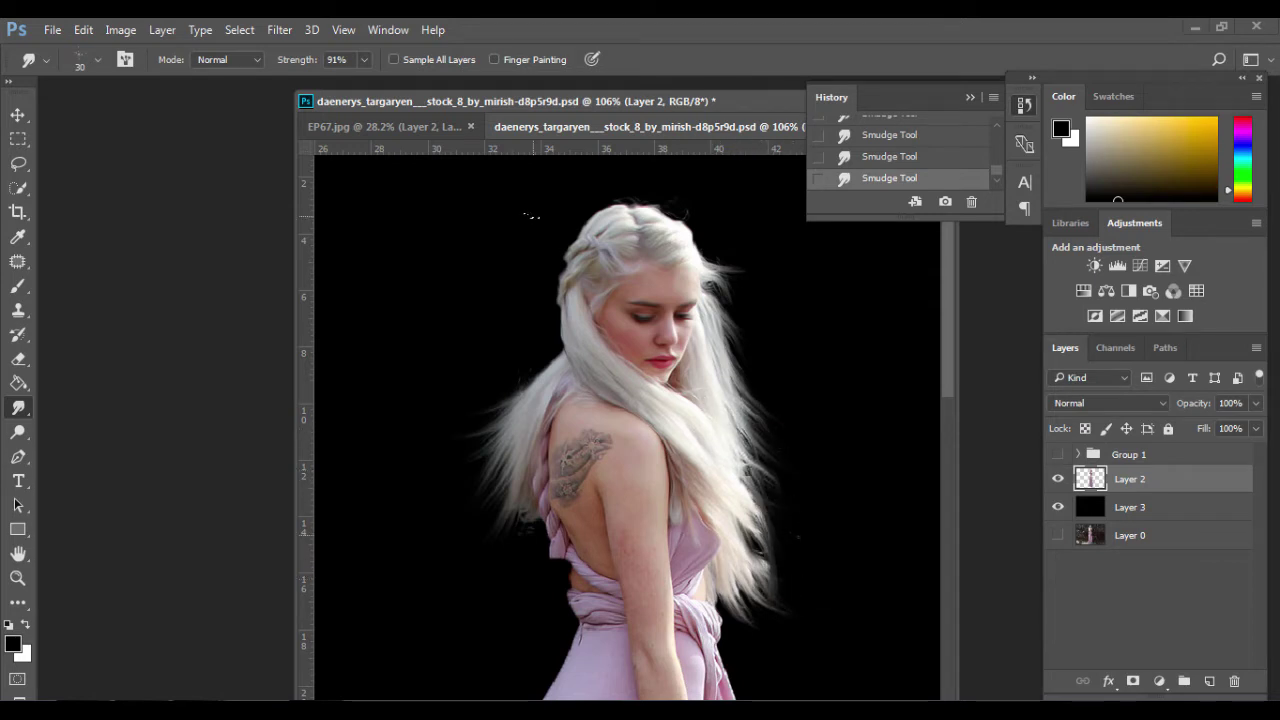
scroll(530, 214, up, 2)
scroll(586, 272, up, 2)
scroll(586, 272, down, 2)
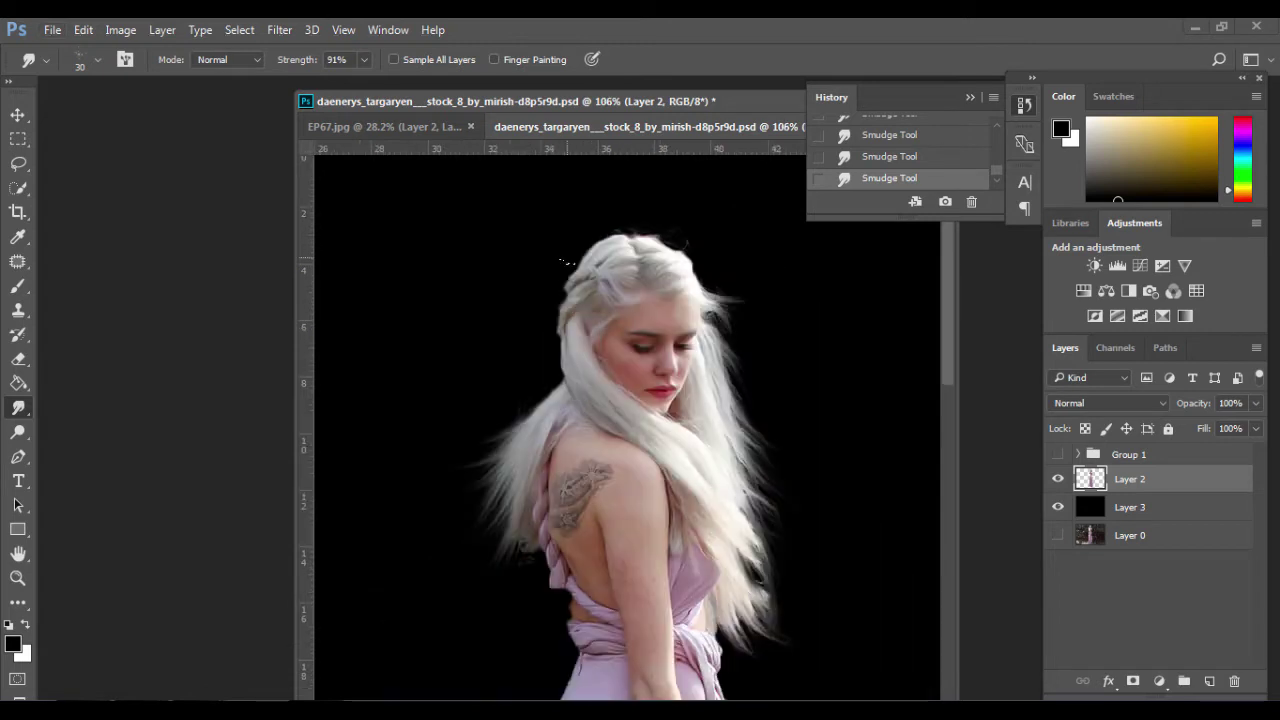
drag(580, 310, 606, 326)
scroll(600, 328, up, 2)
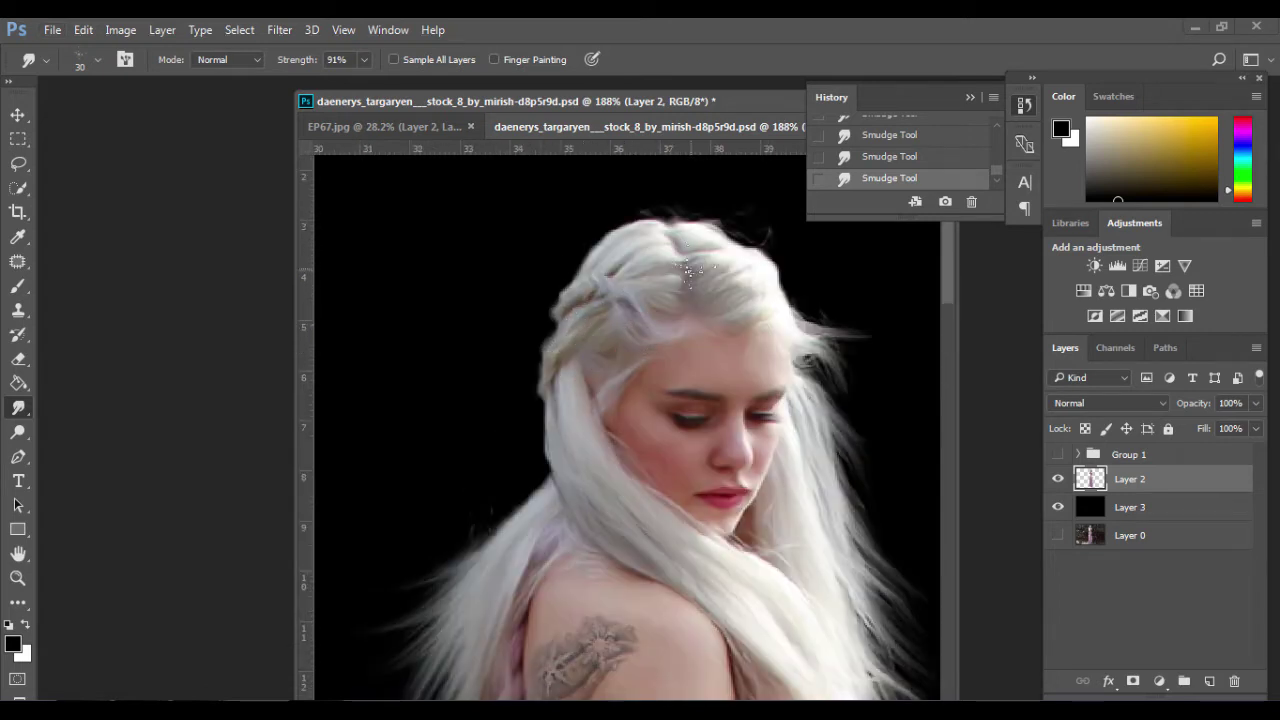
Set the Smudge Tool to 84% strength and brush size 60, zoomed on the figure
click(364, 59)
click(333, 83)
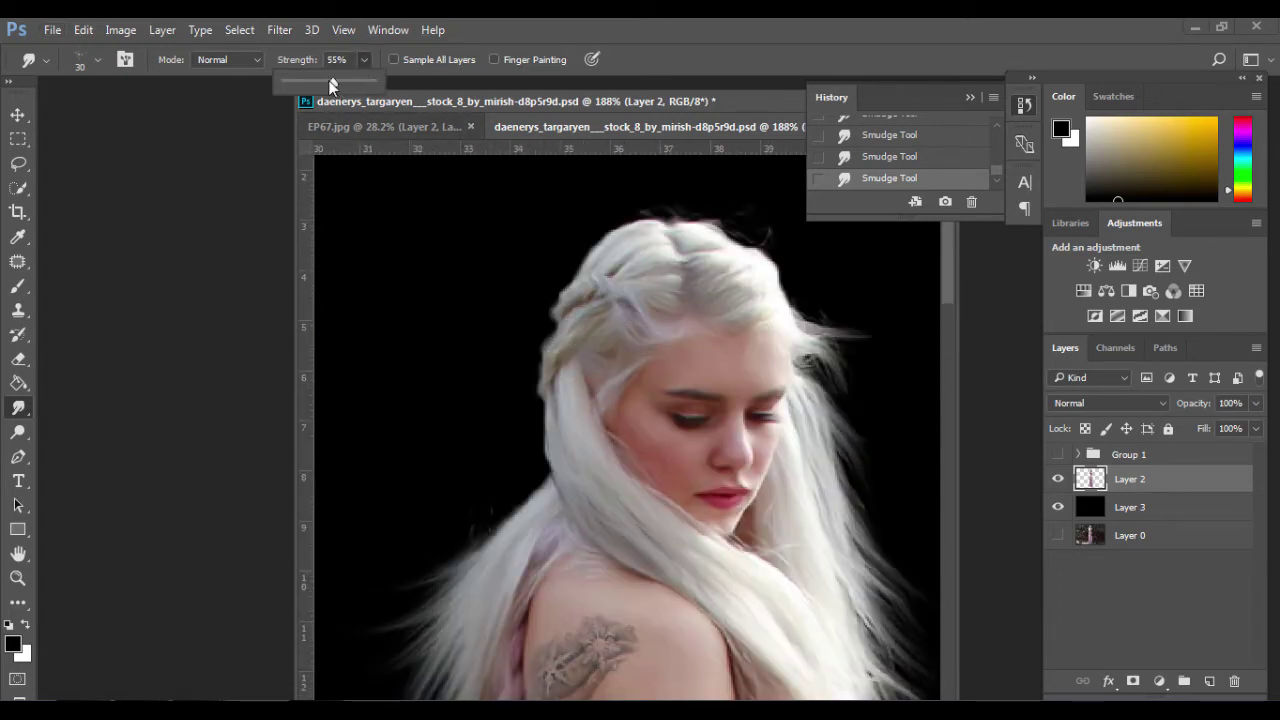
click(660, 281)
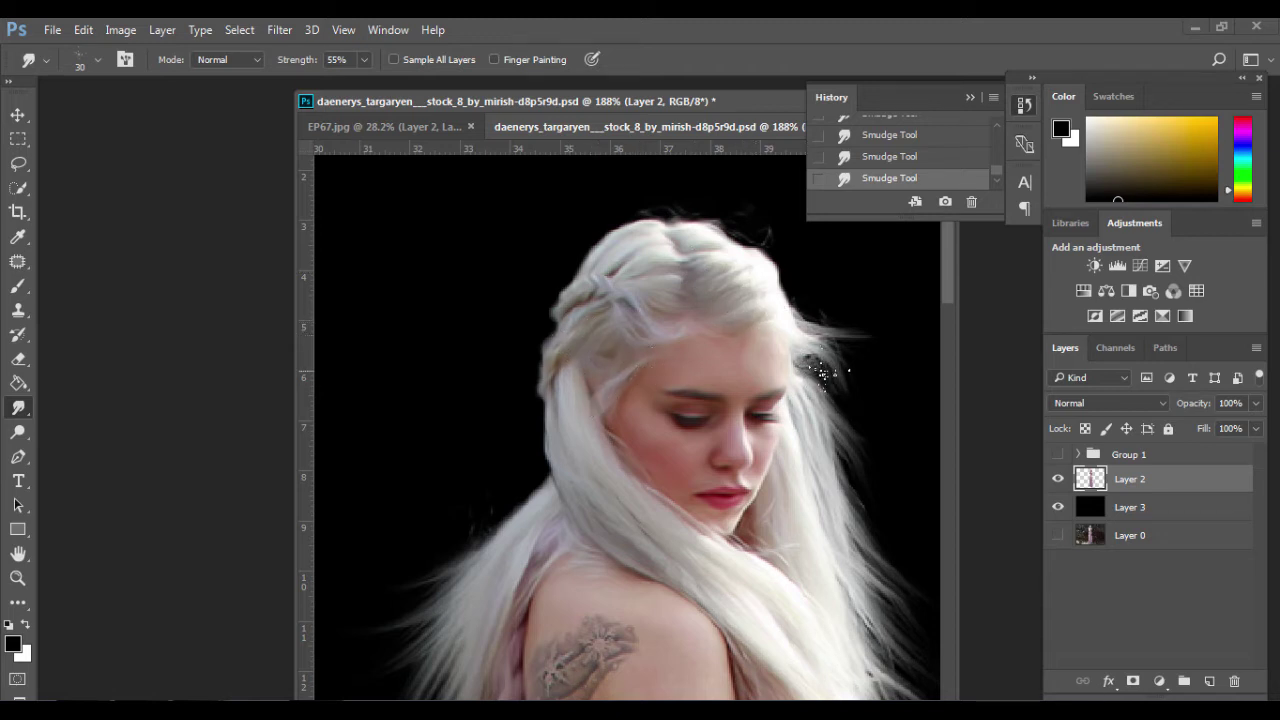
key(ctrl+0)
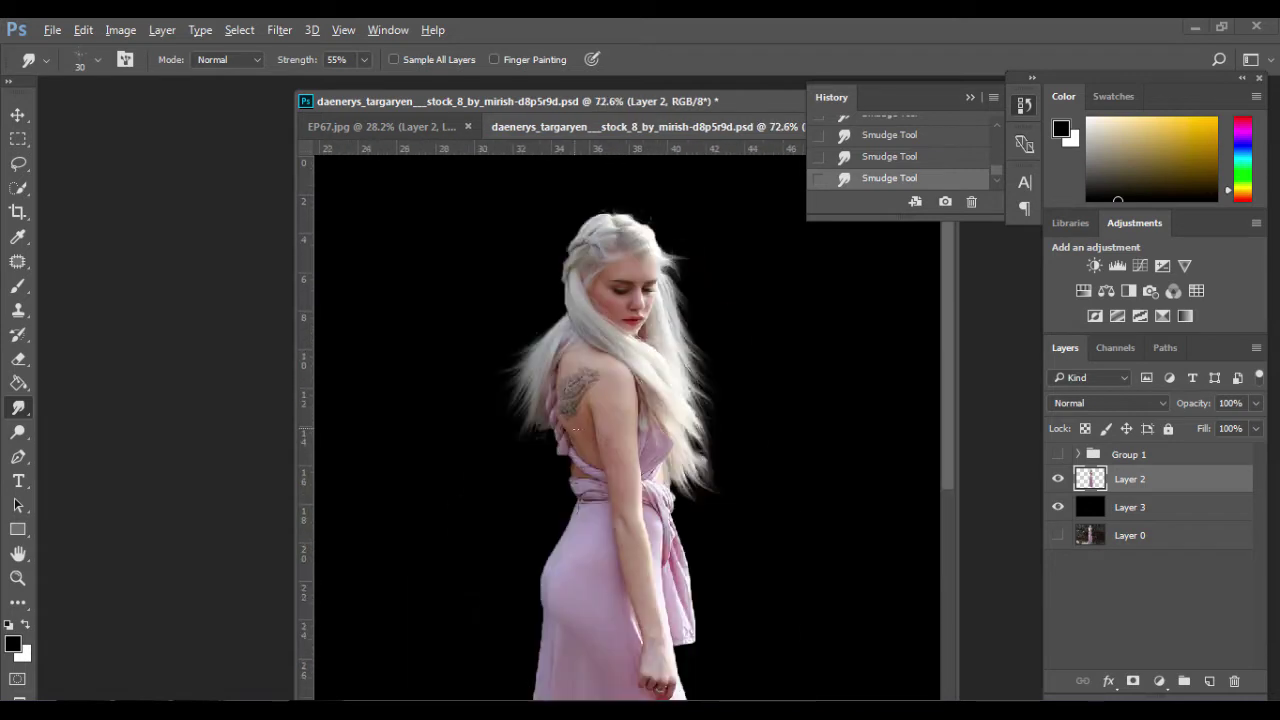
key(ctrl+plus)
scroll(605, 429, up, 1)
scroll(605, 429, up, 1)
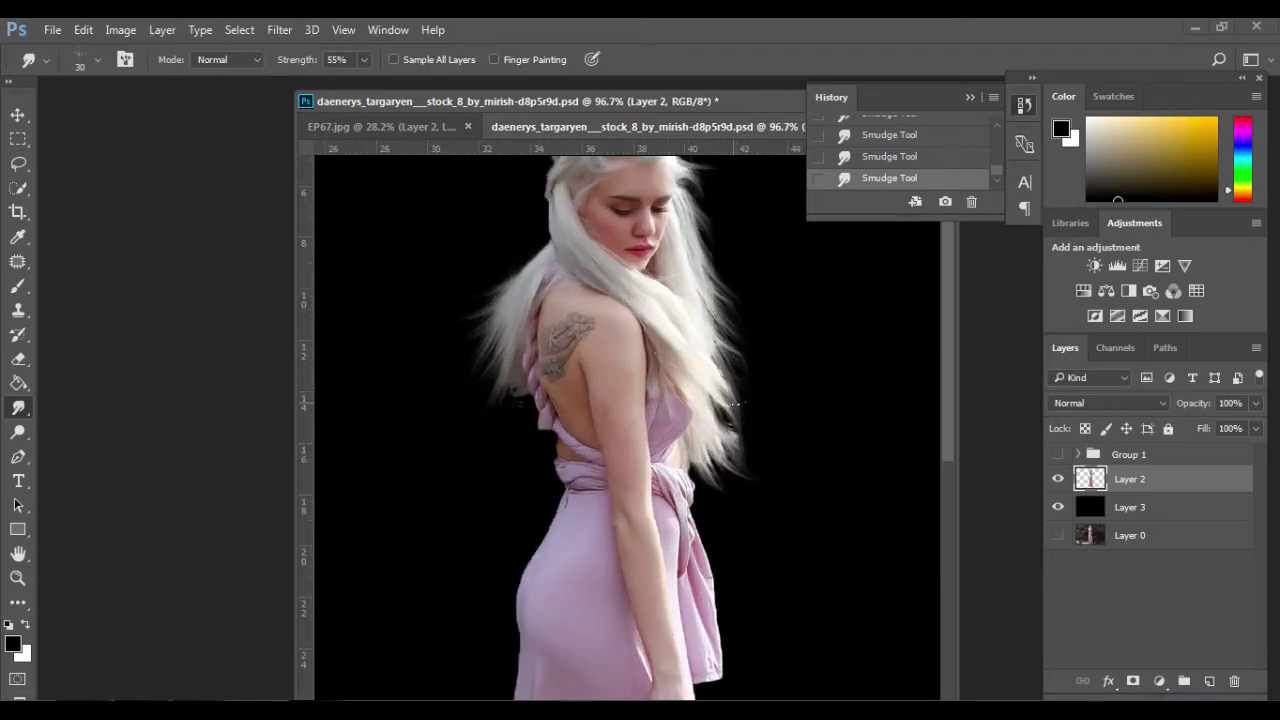
click(364, 59)
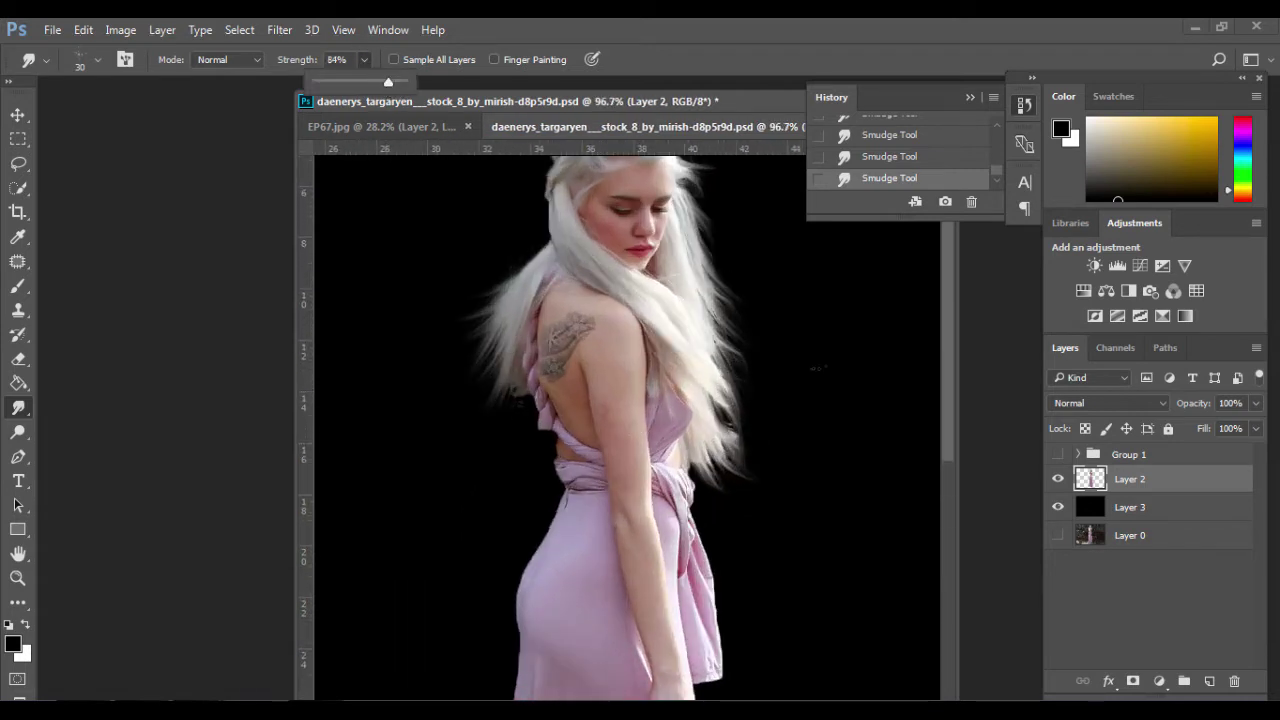
click(745, 450)
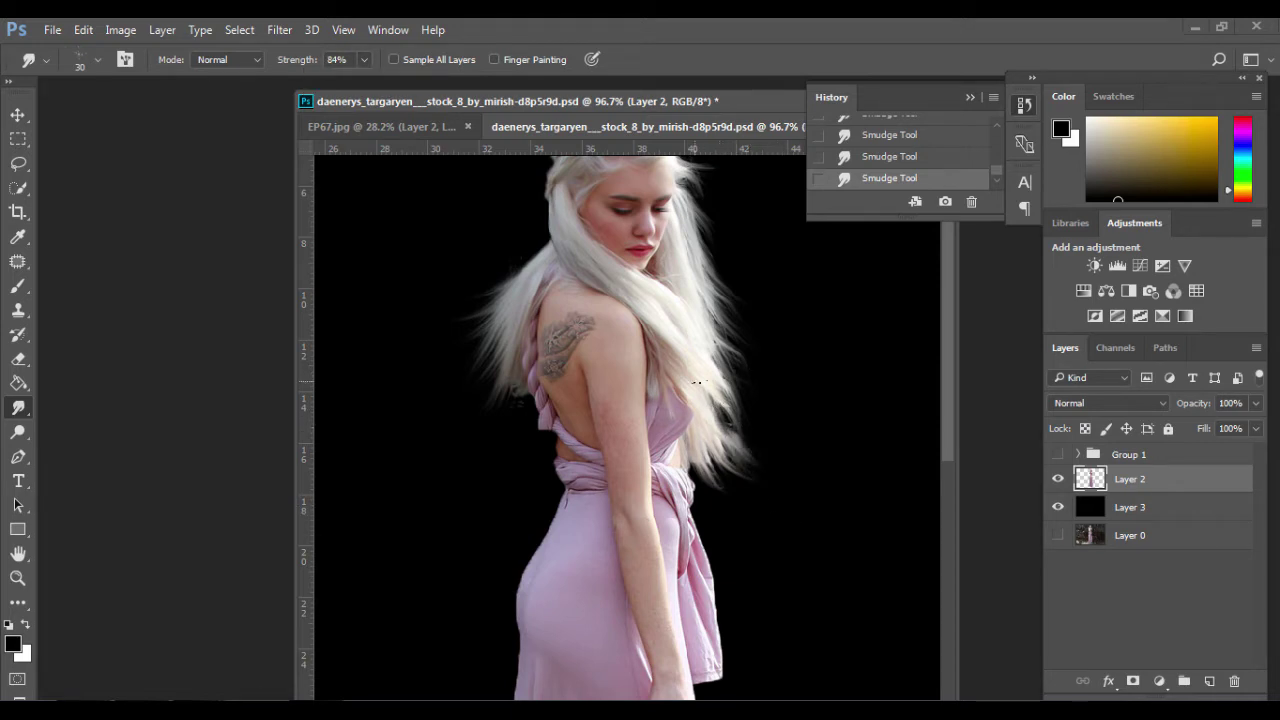
key(bracketright)
key(bracketright)
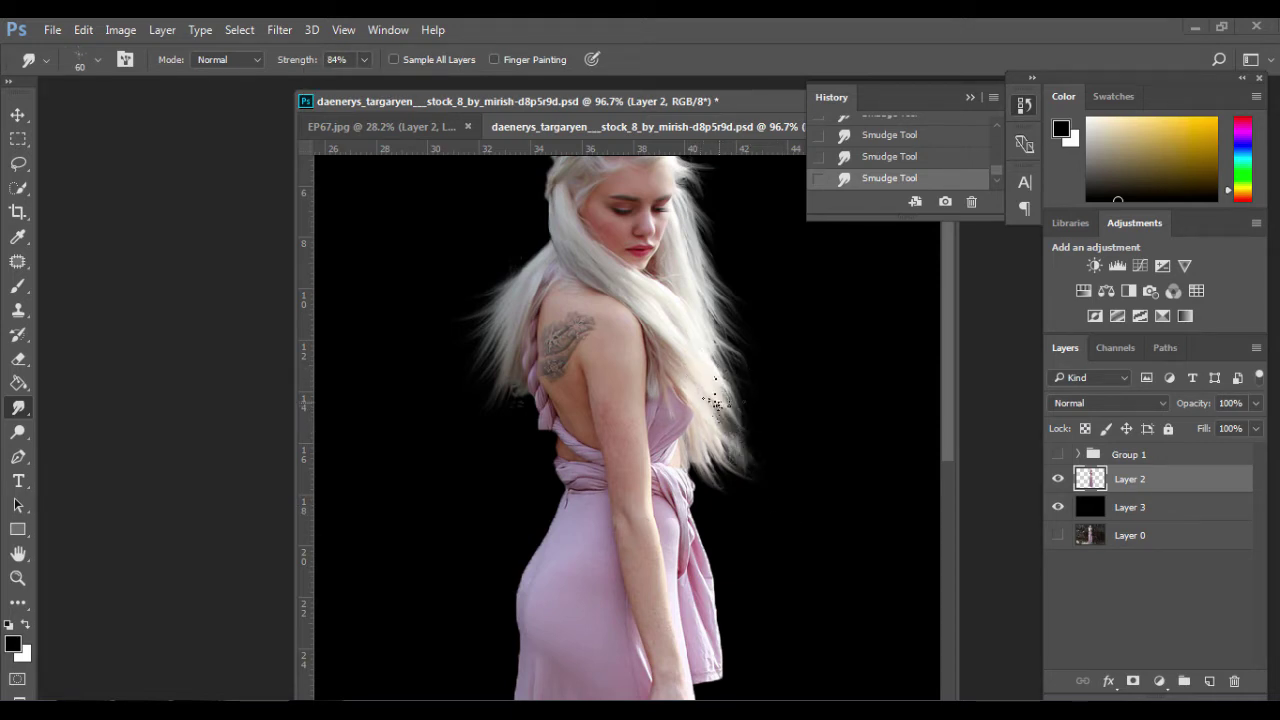
Smudge the right-side hair tips outward into wispy strands
drag(707, 395, 765, 496)
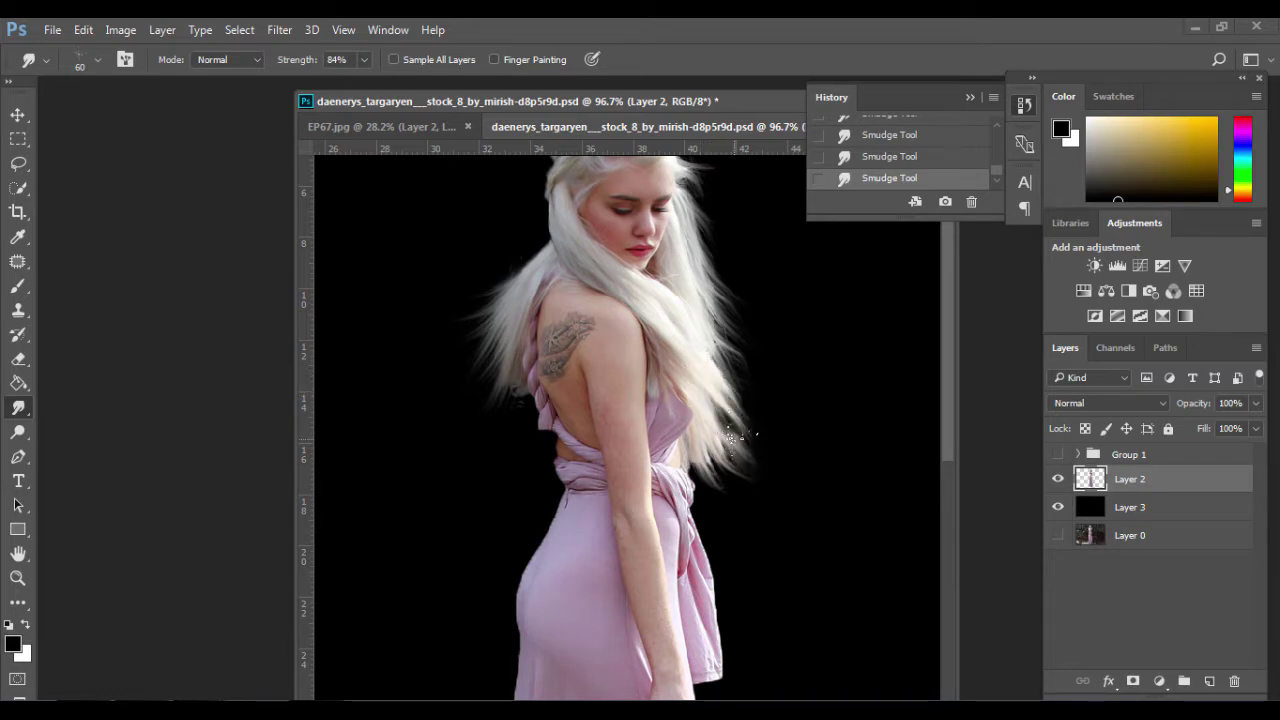
drag(714, 396, 760, 495)
scroll(765, 470, down, 3)
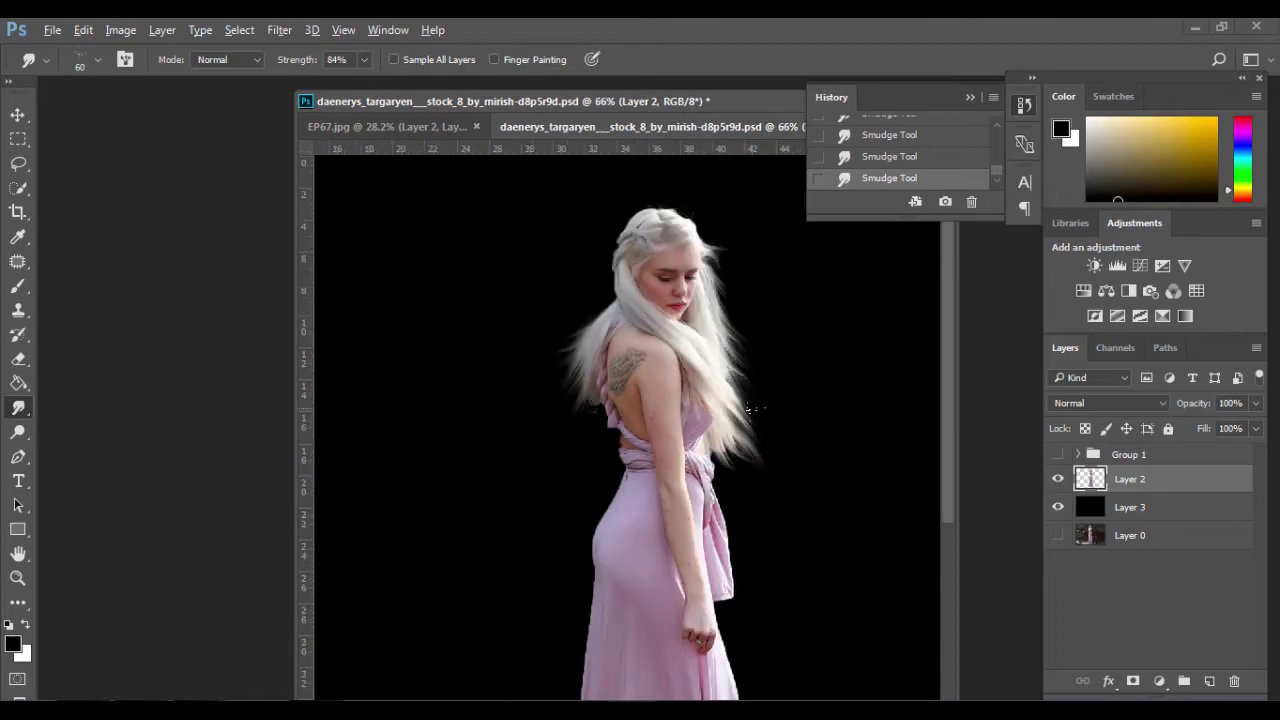
scroll(745, 334, down, 1)
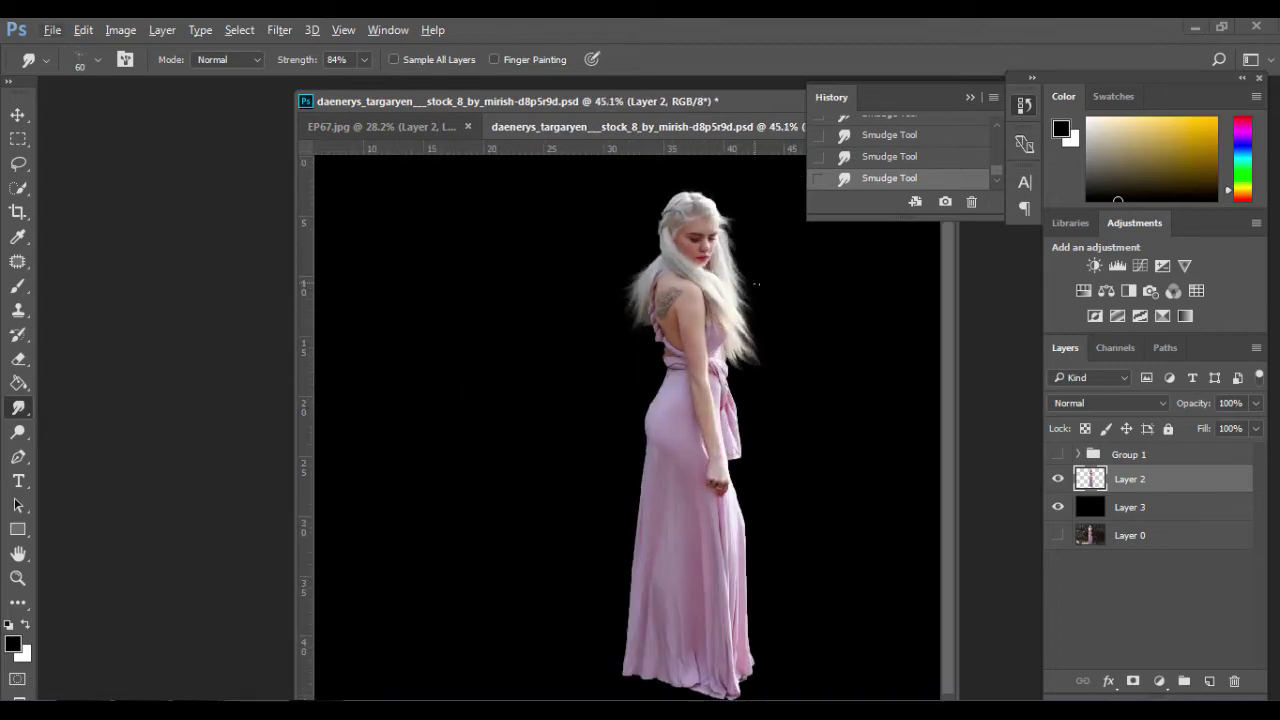
Toggle Layer 3's black background off and on to check the hair edges
click(1058, 507)
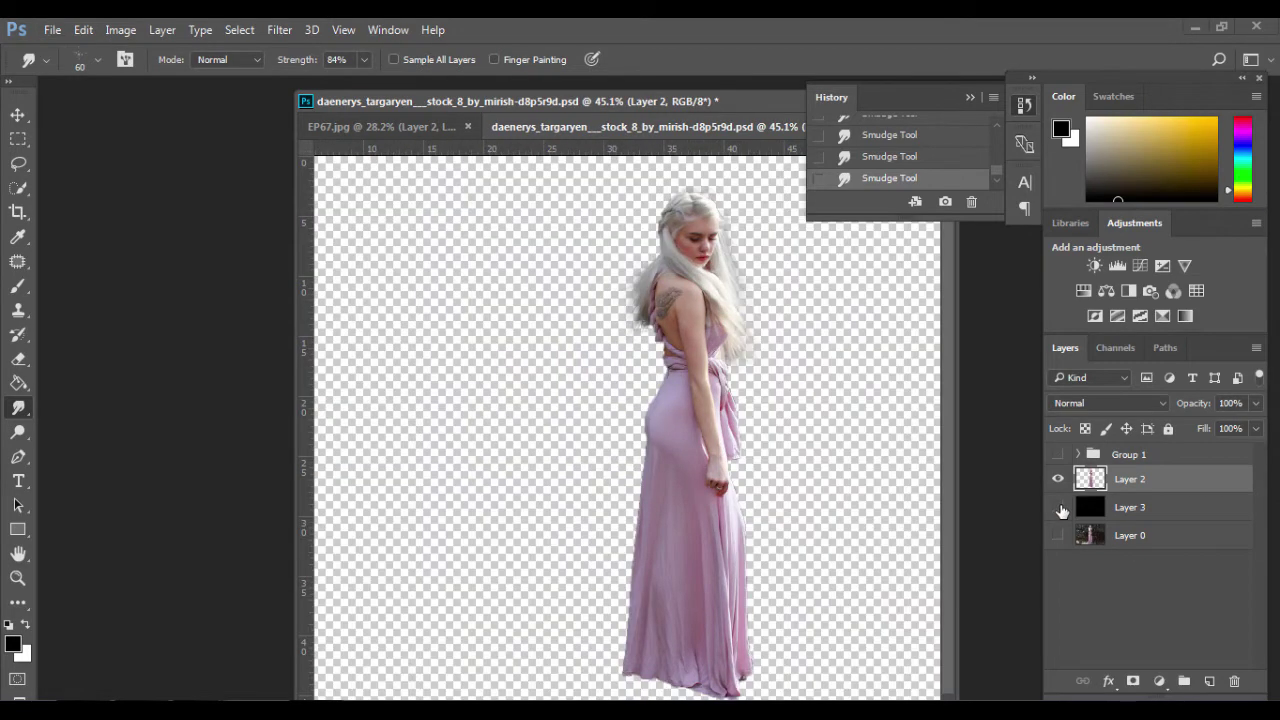
click(1058, 507)
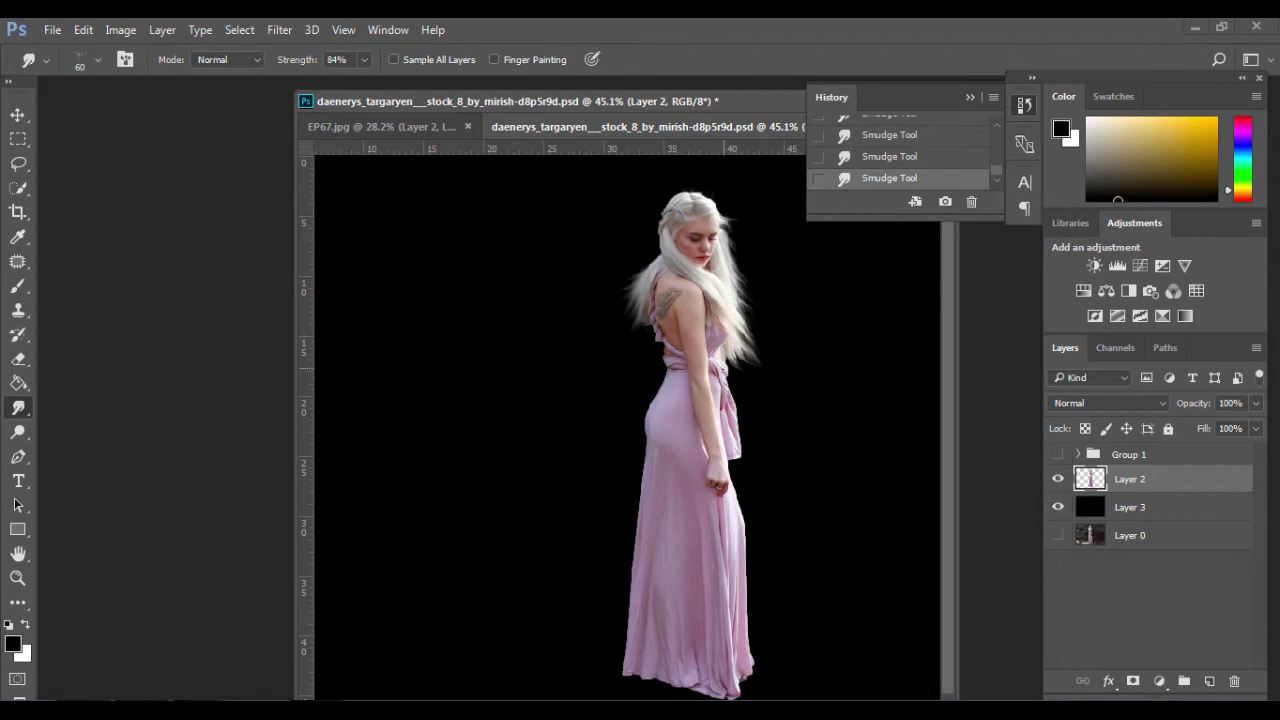
scroll(716, 258, up, 2)
scroll(716, 258, up, 2)
scroll(717, 255, down, 2)
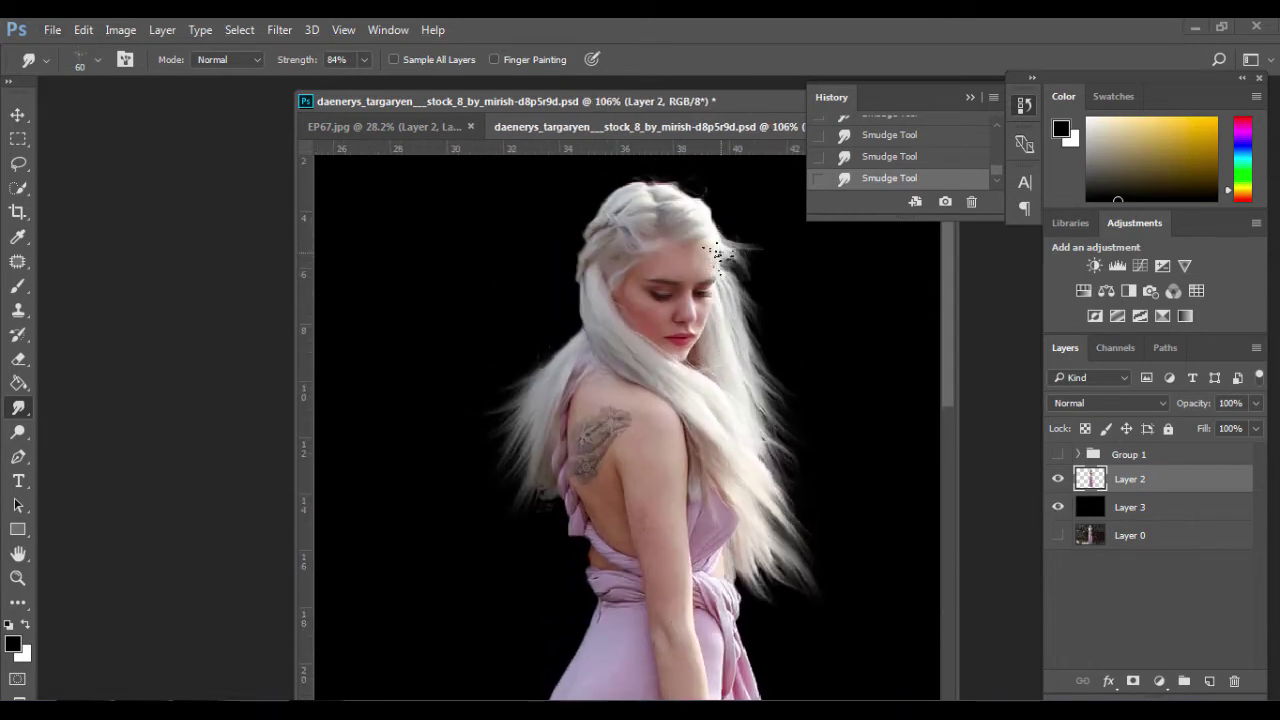
scroll(717, 255, up, 2)
scroll(717, 255, down, 1)
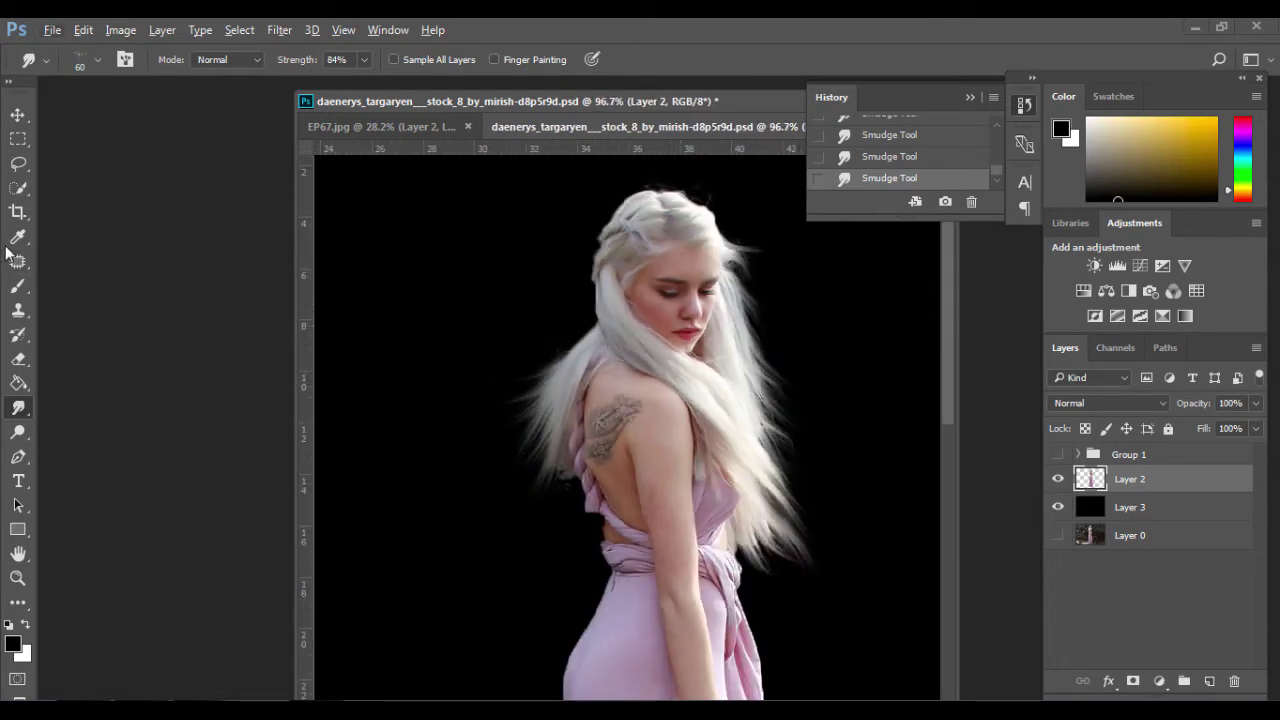
Switch to the Mixer Brush Tool and choose Clean Brush
click(18, 286)
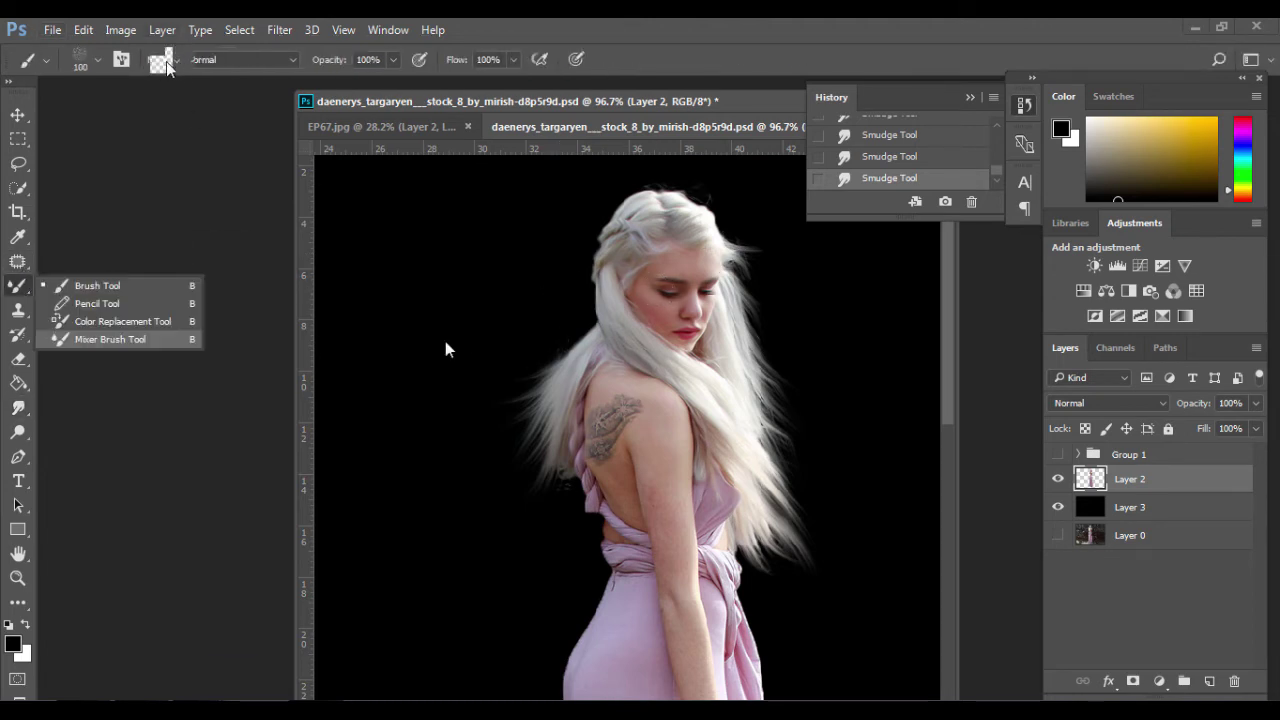
click(160, 62)
click(447, 313)
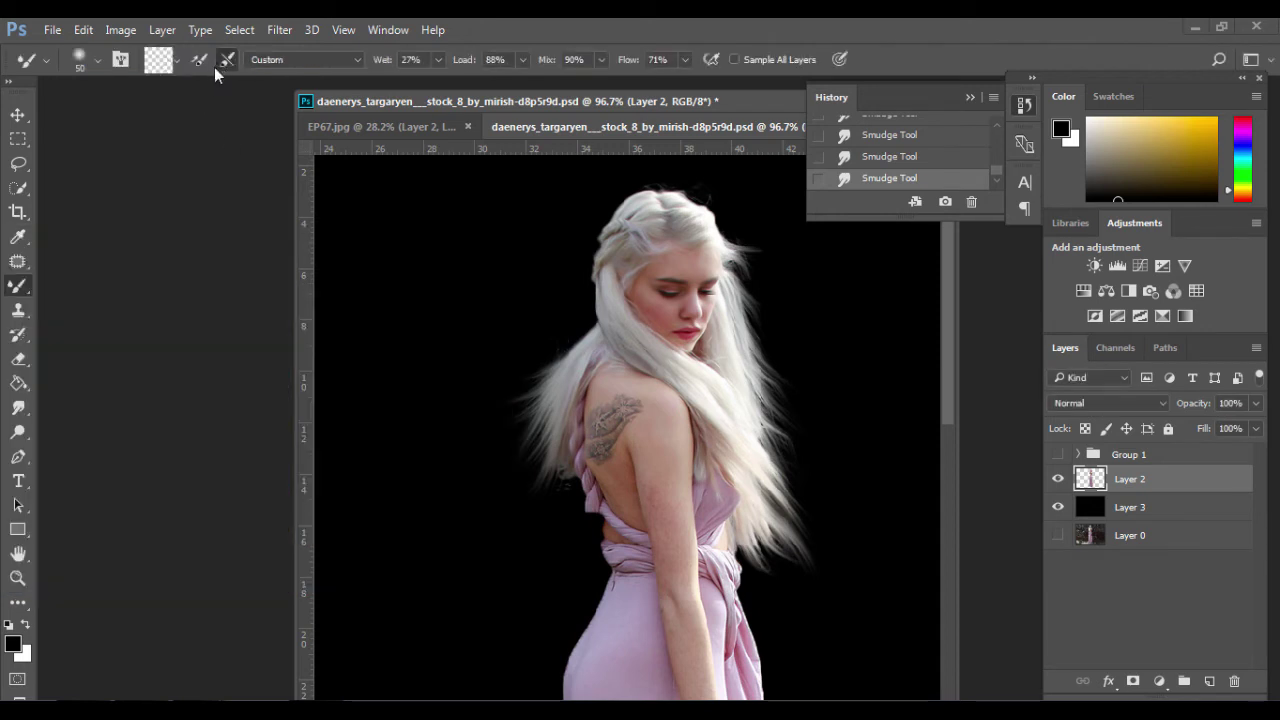
click(180, 61)
click(198, 107)
Blend the rough patches on her back and arm and the dress edge at her hip
mouse_move(669, 486)
mouse_down()
mouse_move(621, 475)
mouse_move(663, 423)
mouse_up()
drag(671, 523, 672, 560)
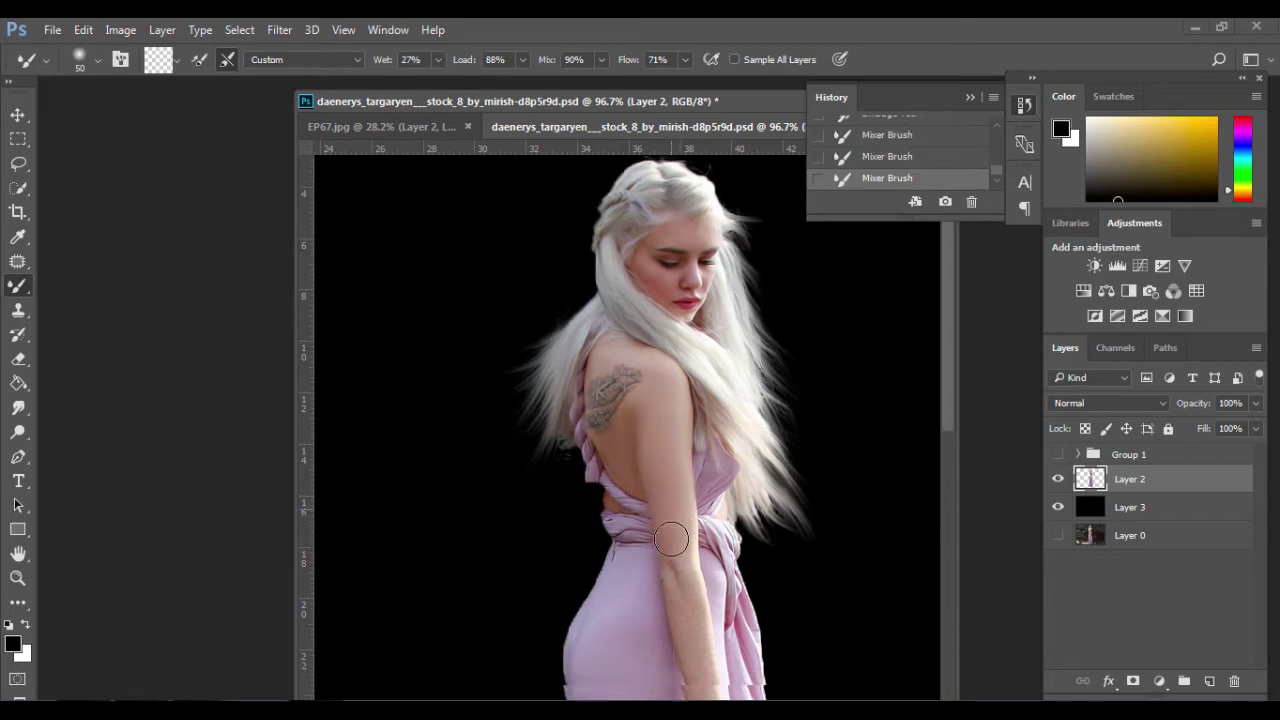
scroll(660, 540, down, 5)
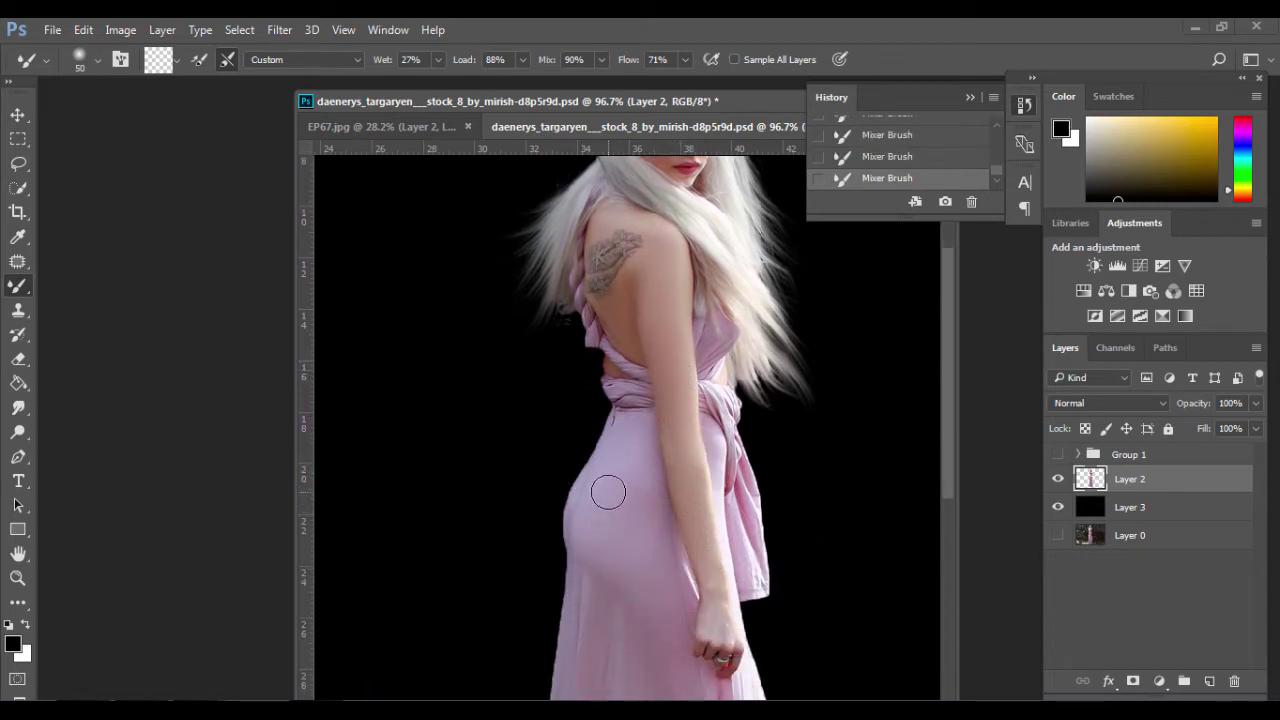
drag(580, 504, 589, 489)
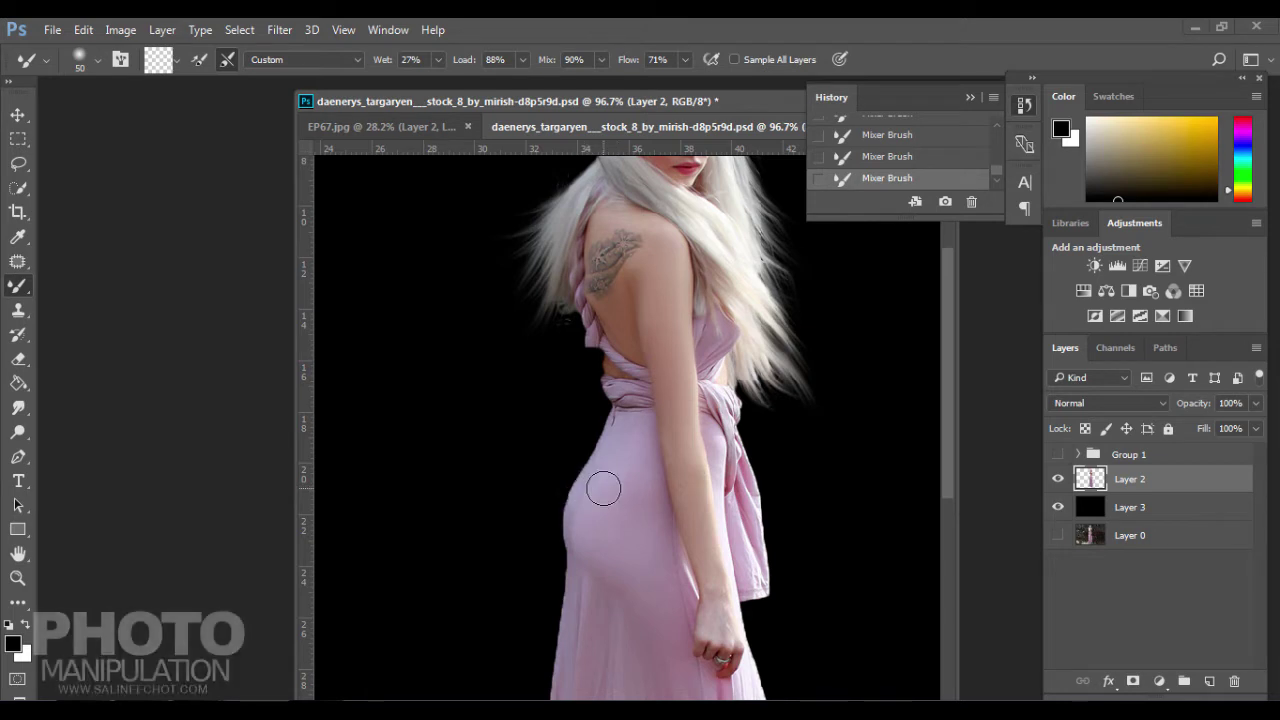
scroll(613, 457, down, 1)
scroll(613, 457, up, 1)
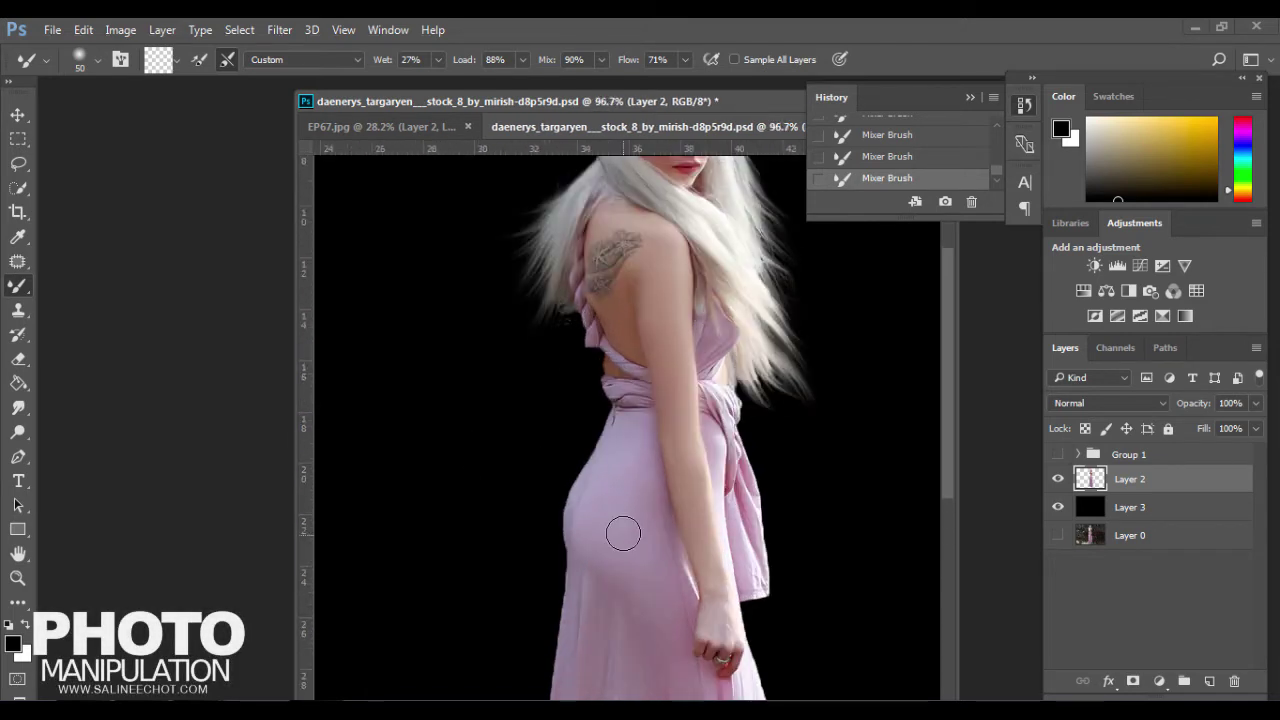
scroll(626, 531, down, 2)
scroll(690, 480, up, 2)
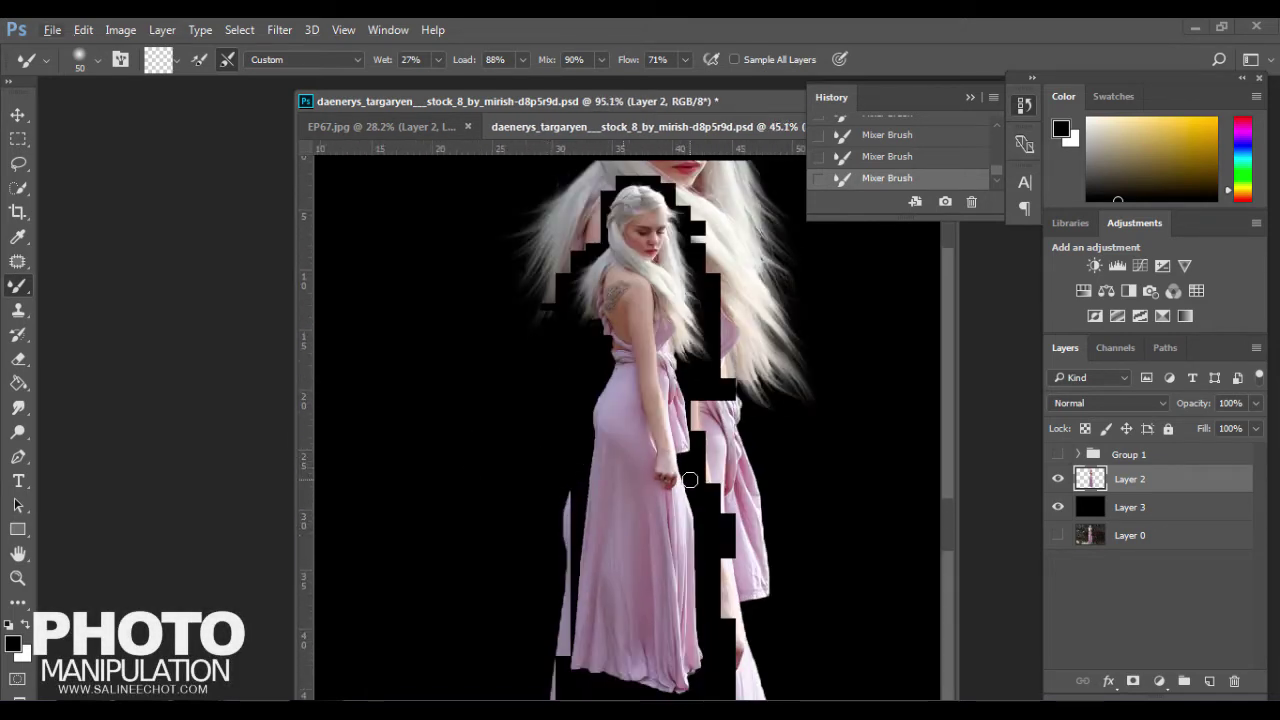
click(22, 188)
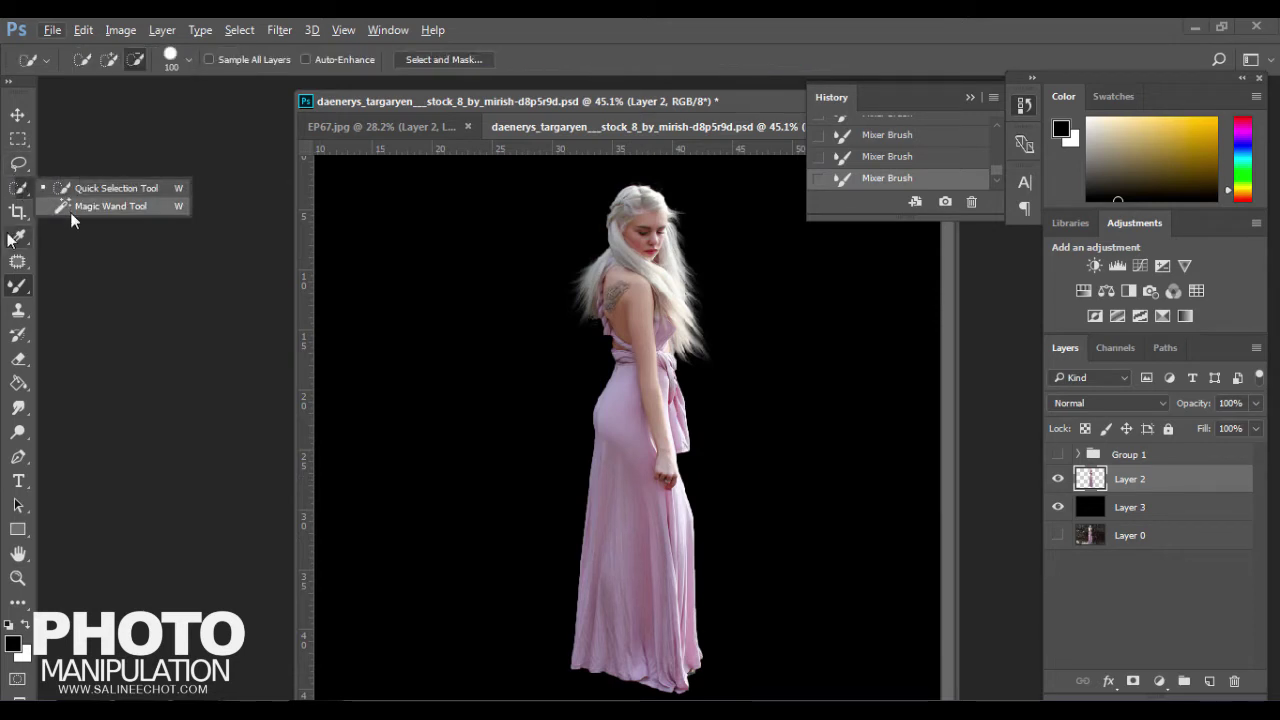
Magic-wand the black background and invert the selection to isolate the woman's figure
click(85, 206)
click(546, 428)
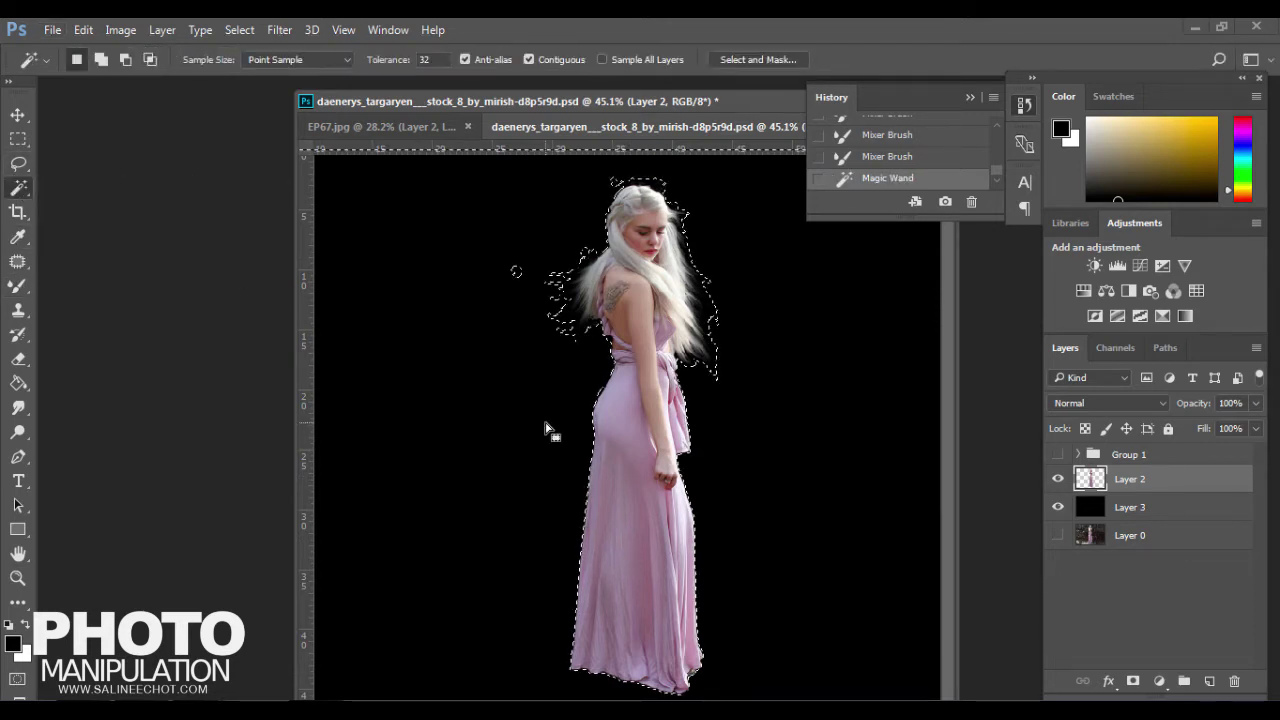
key(ctrl+shift+i)
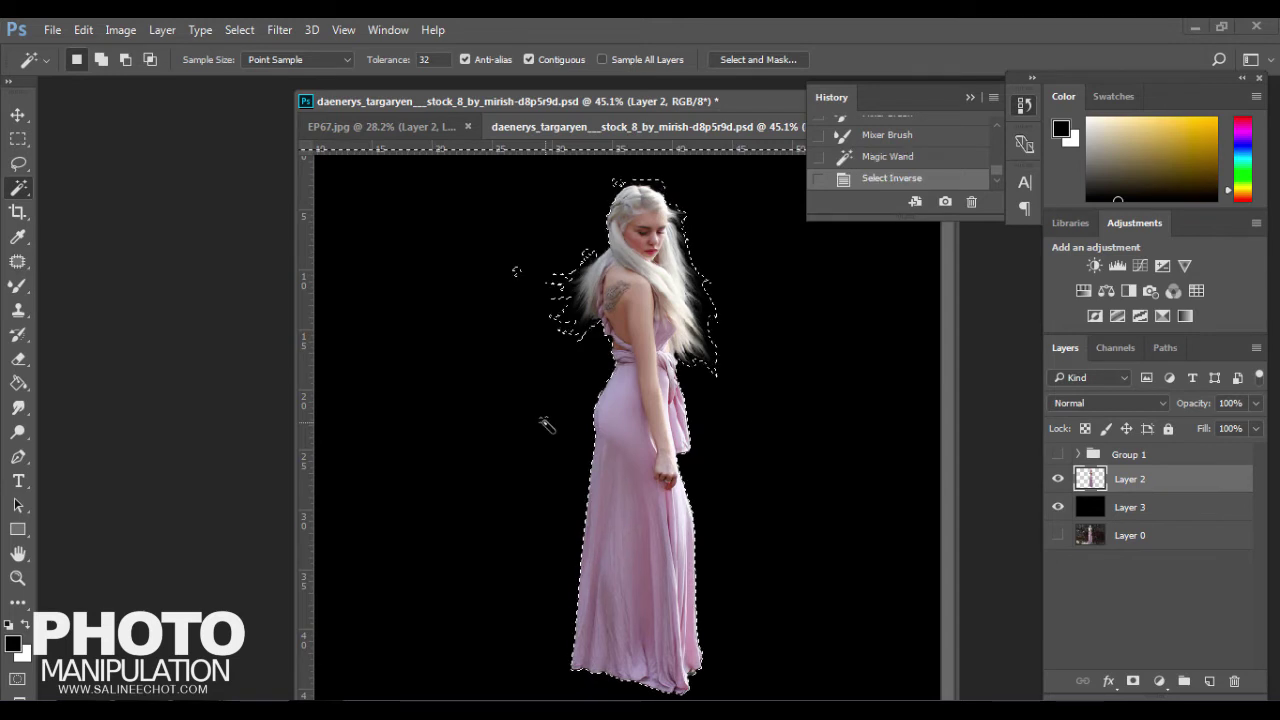
scroll(594, 456, up, 3)
scroll(594, 456, up, 2)
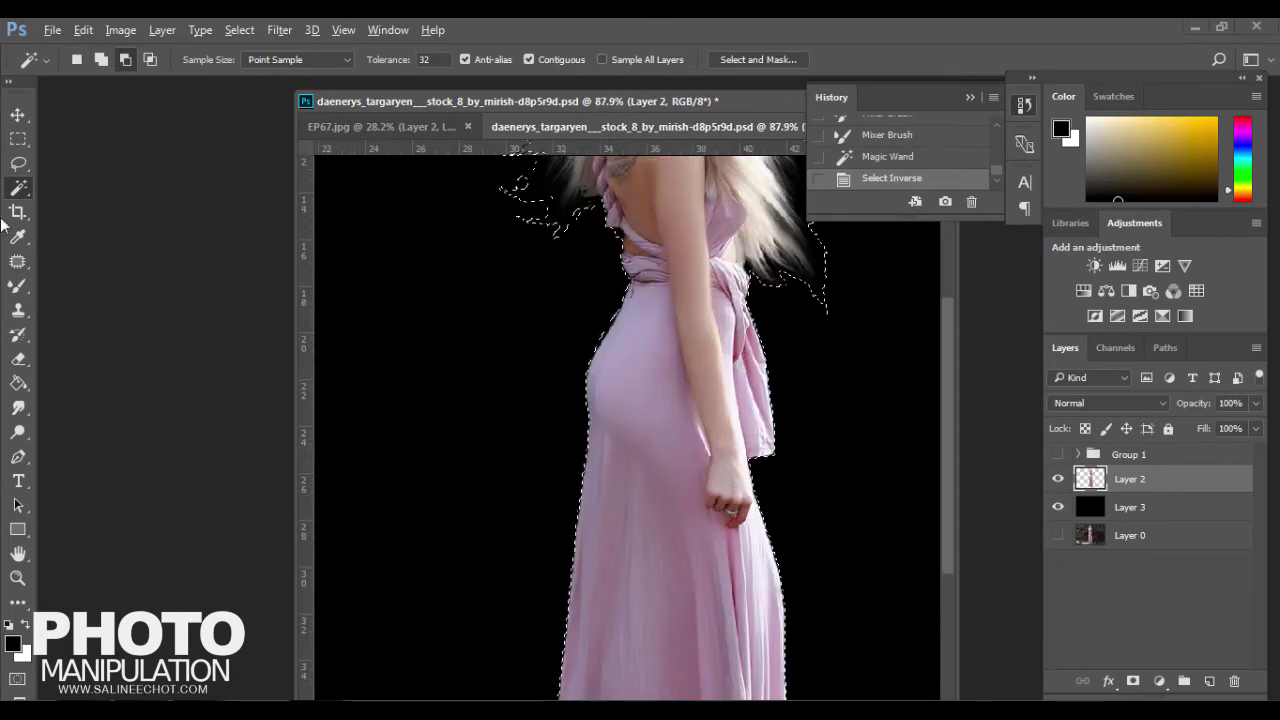
click(18, 286)
Blend the lower dress edge and the outer edge of the skirt inside the selection
click(84, 340)
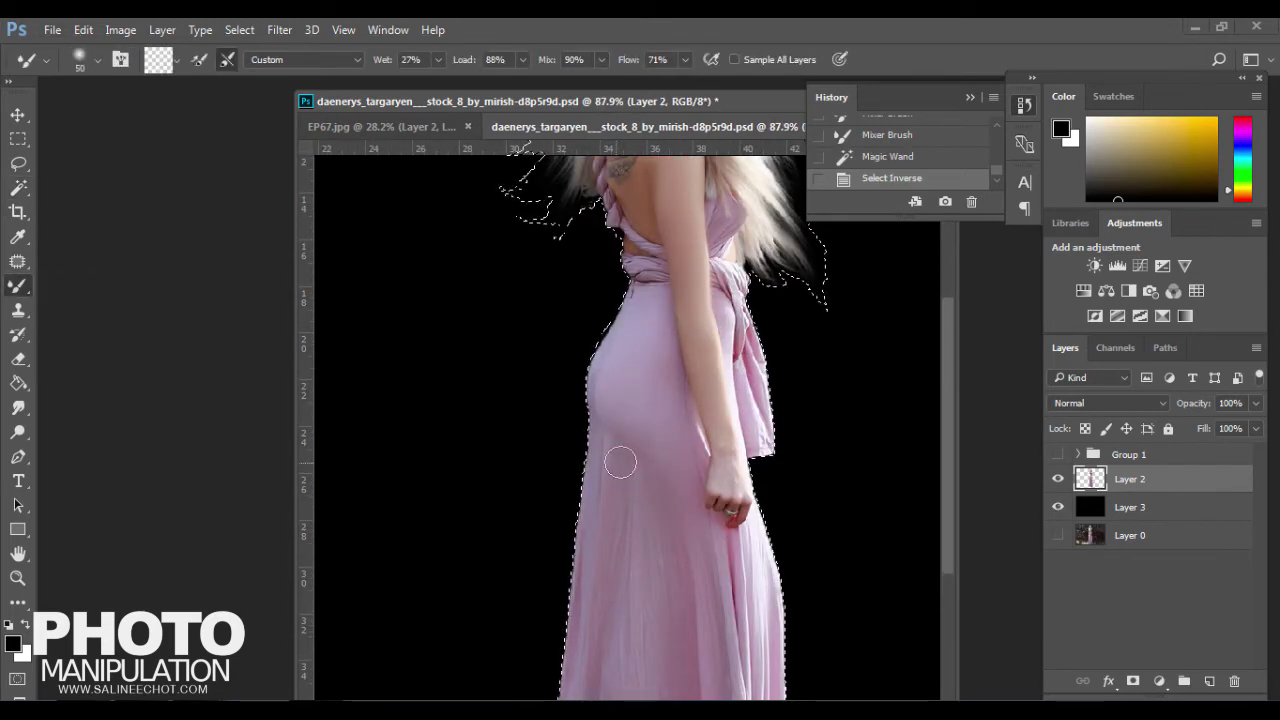
scroll(625, 440, down, 2)
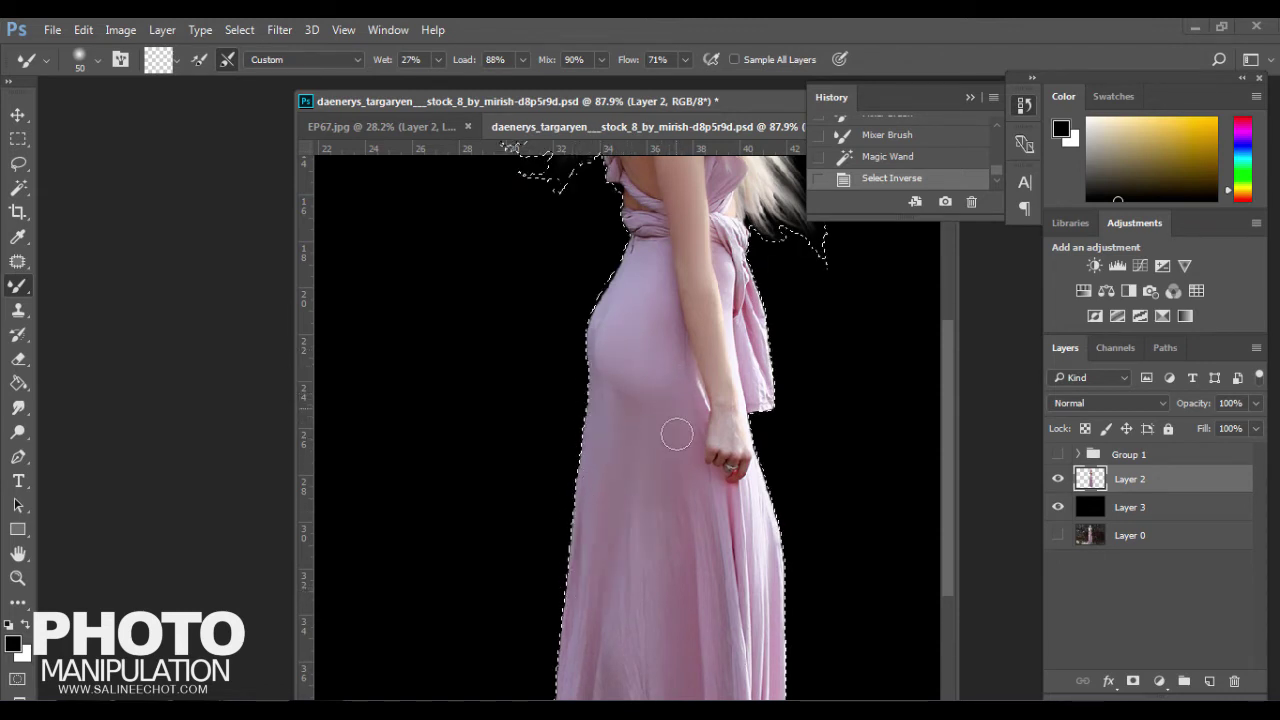
drag(600, 506, 592, 560)
drag(592, 540, 586, 600)
scroll(586, 466, down, 4)
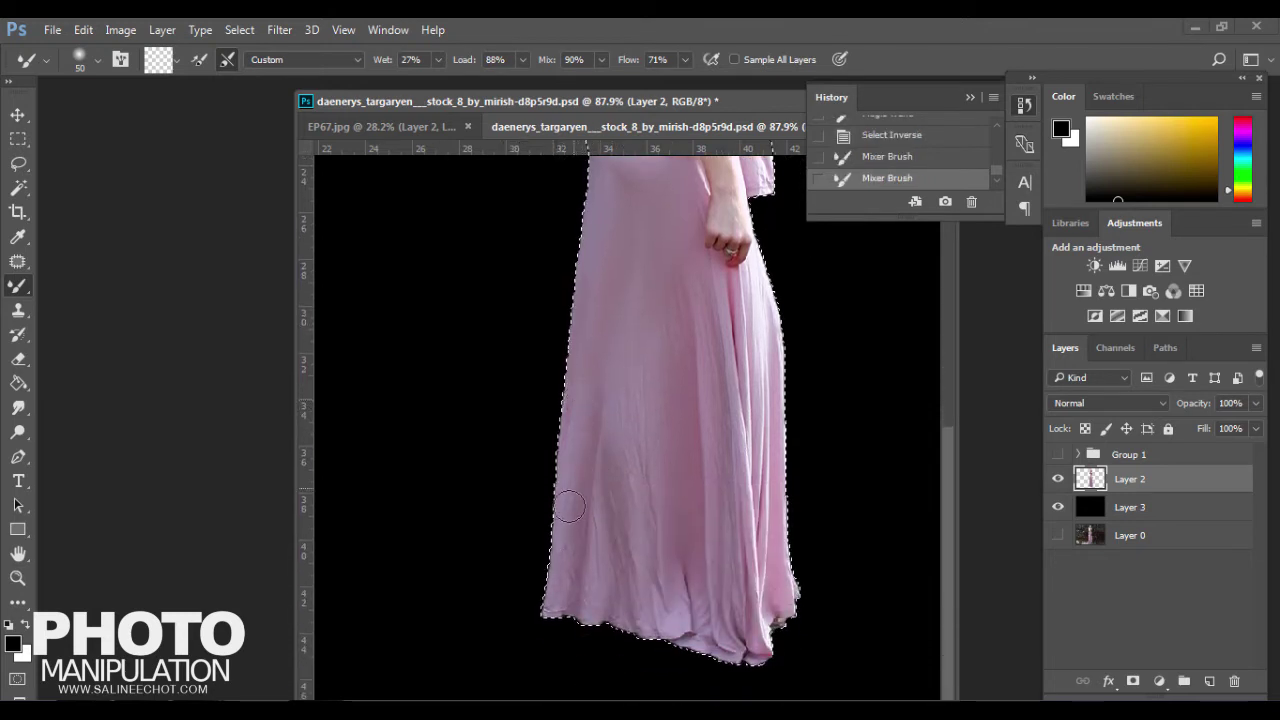
drag(592, 472, 617, 387)
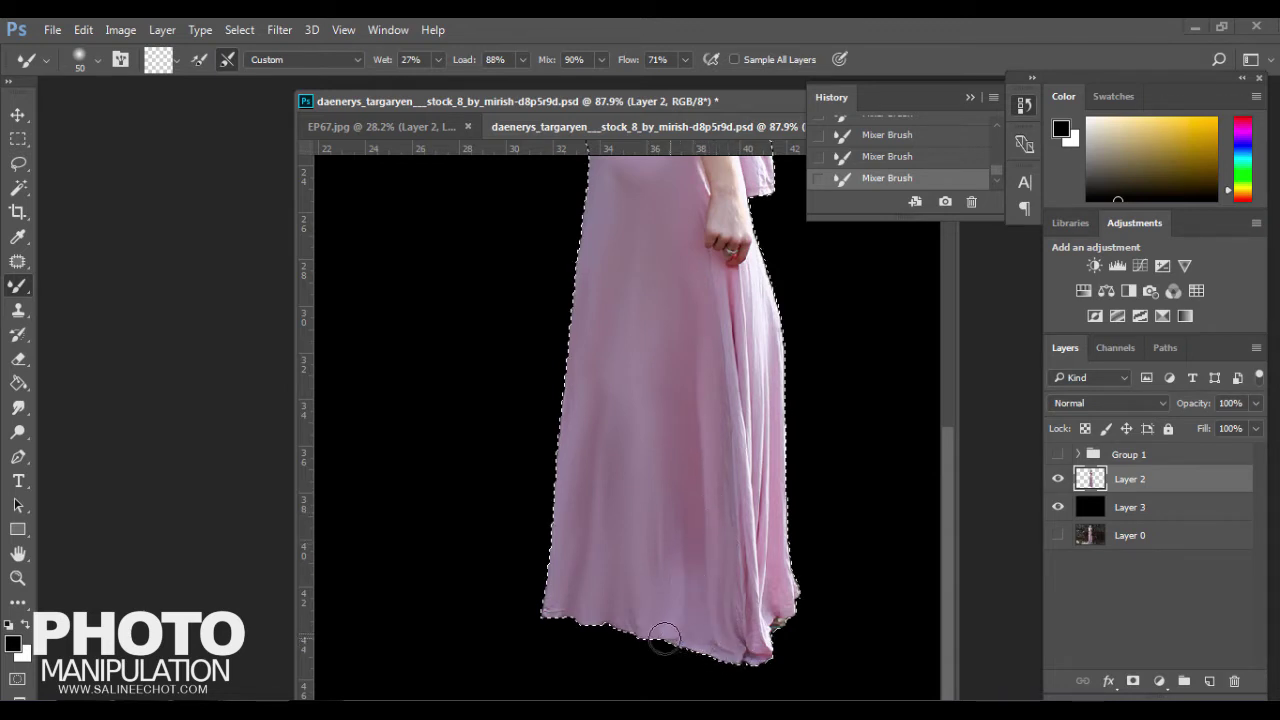
Smooth the shading along the dress's right fold, then zoom out to review
scroll(745, 392, up, 3)
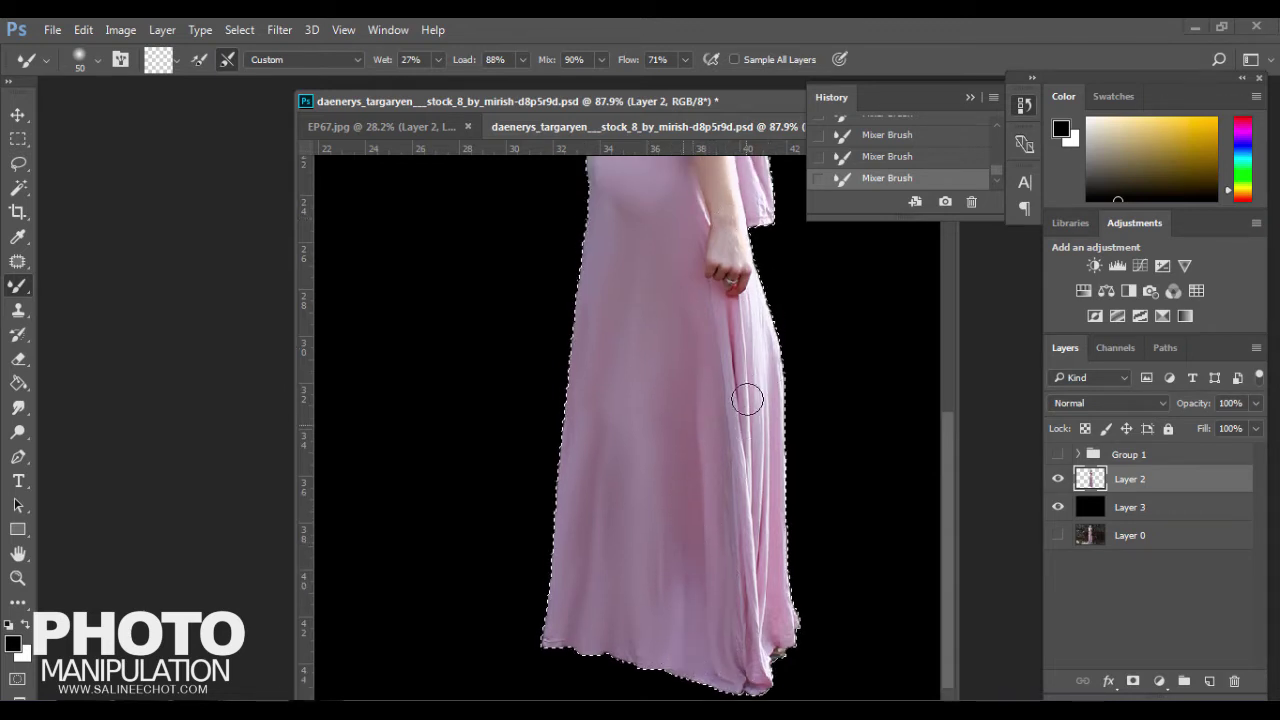
scroll(748, 398, up, 2)
scroll(741, 381, down, 2)
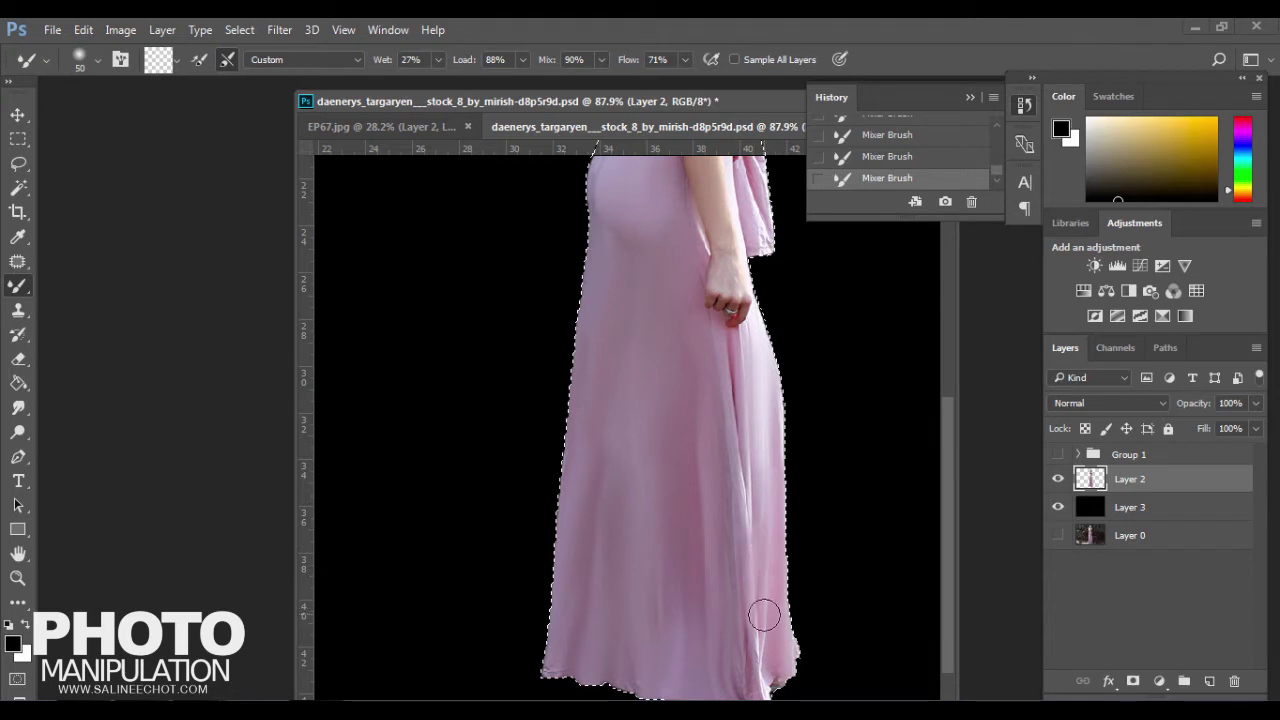
mouse_move(781, 567)
mouse_down()
mouse_move(733, 432)
mouse_move(746, 434)
mouse_move(751, 523)
mouse_move(729, 343)
mouse_move(732, 412)
mouse_up()
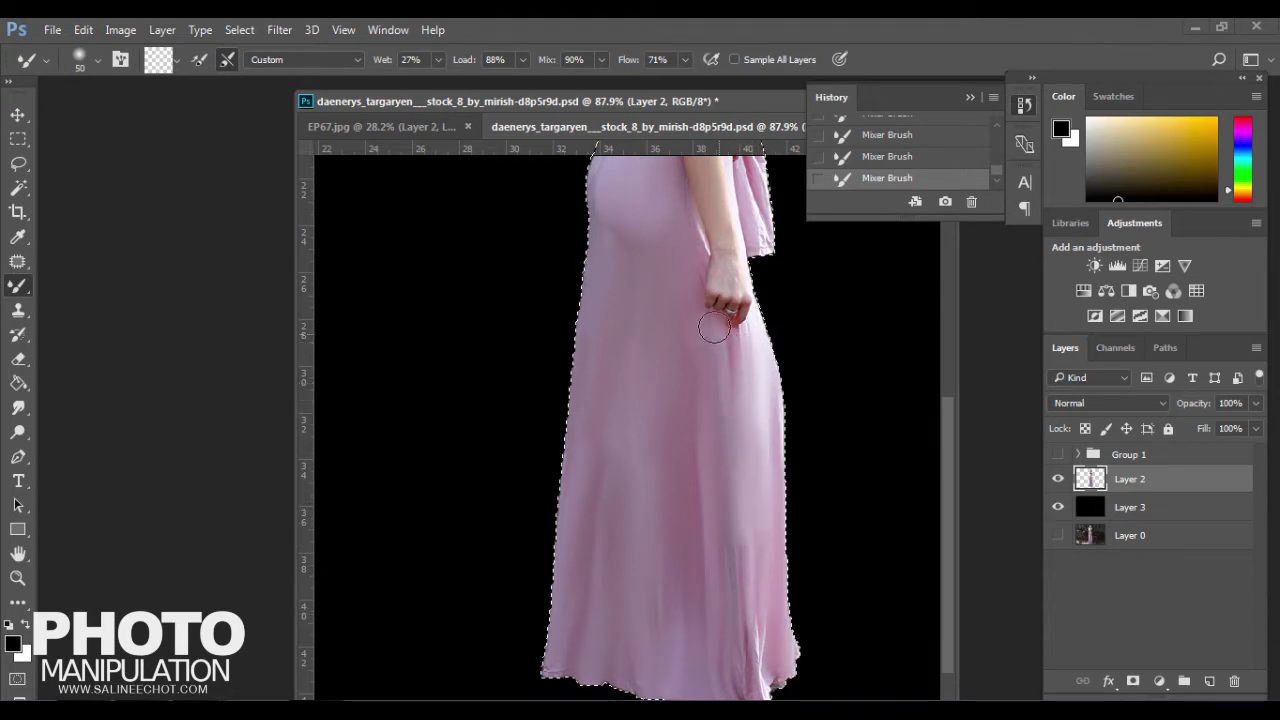
scroll(733, 630, down, 2)
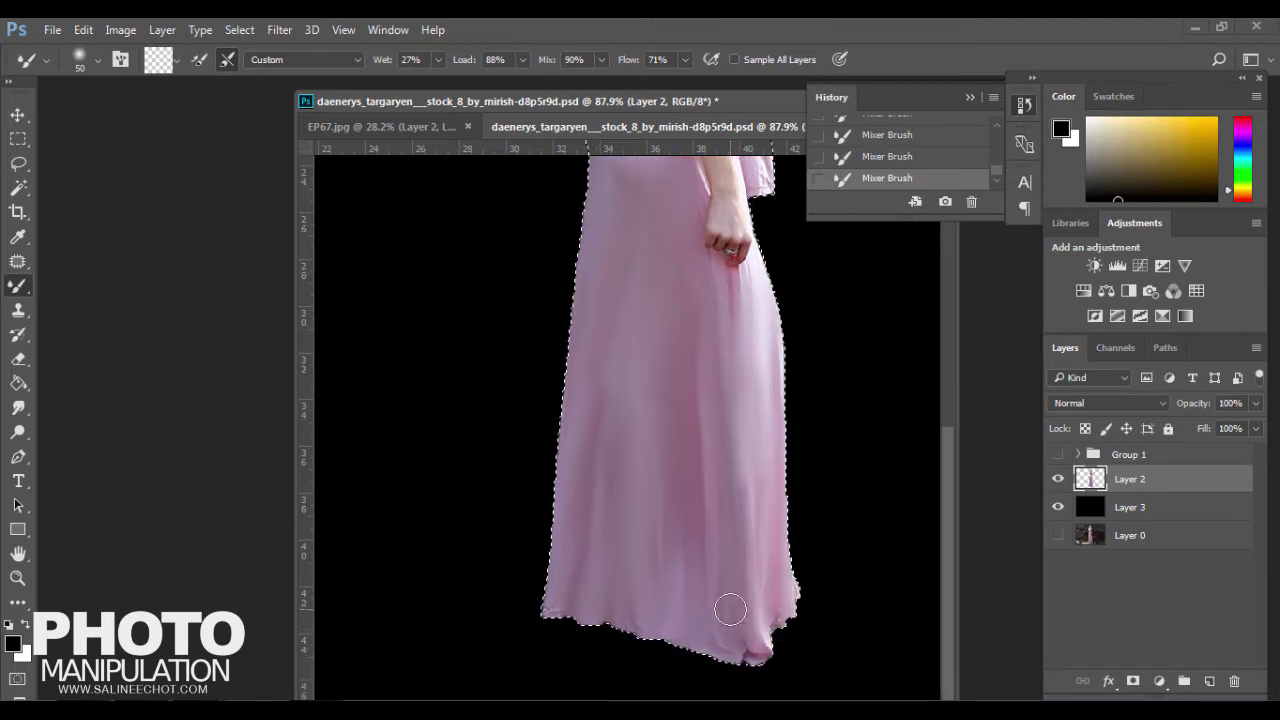
scroll(795, 590, up, 2)
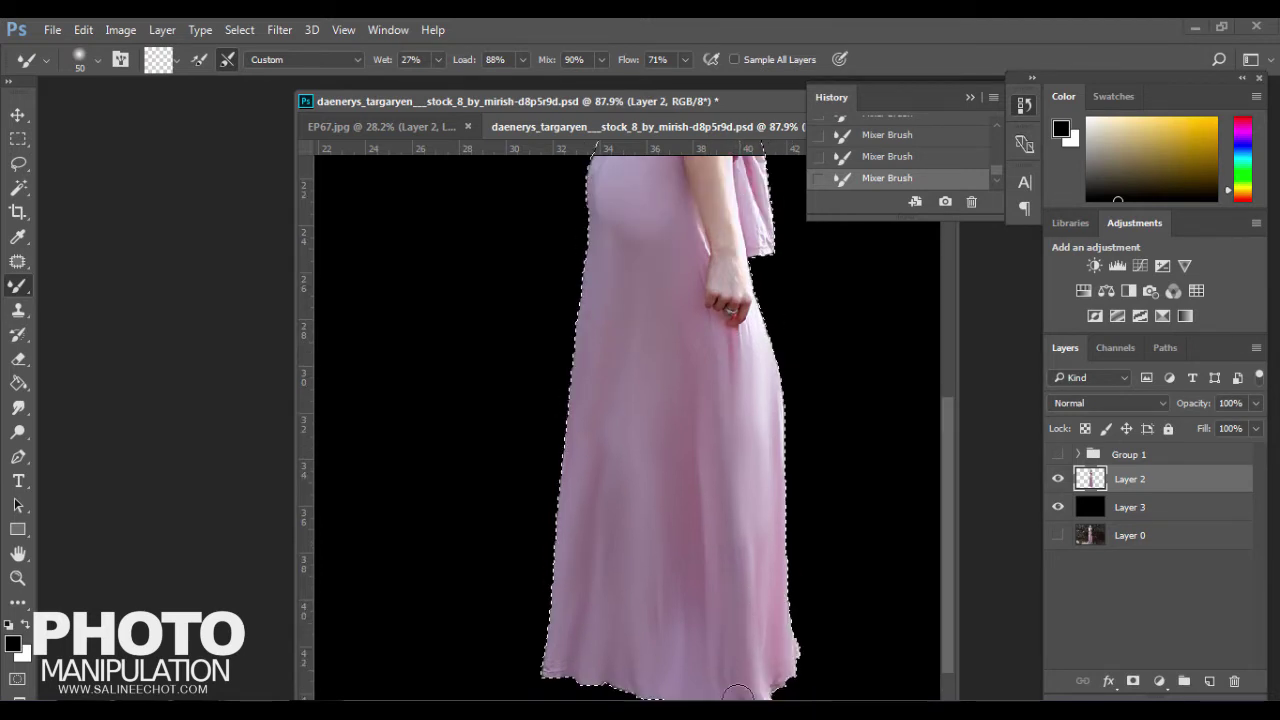
scroll(708, 529, up, 4)
scroll(710, 515, up, 2)
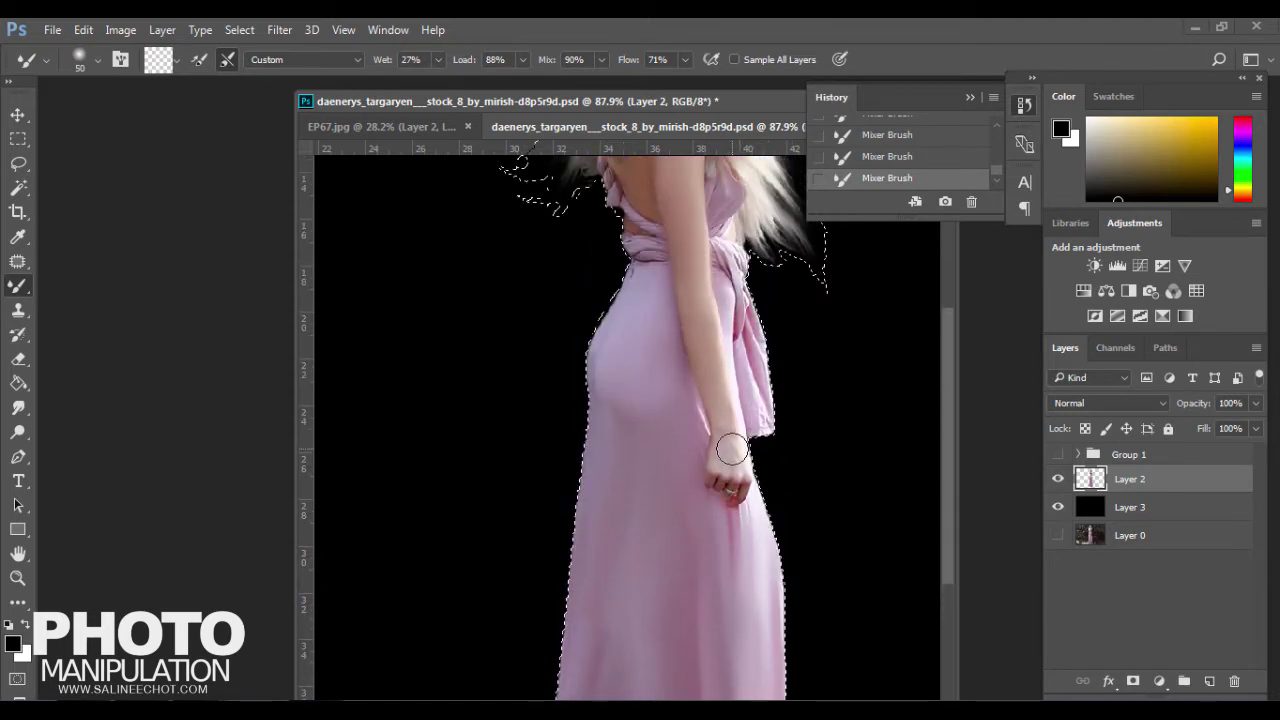
scroll(726, 391, up, 1)
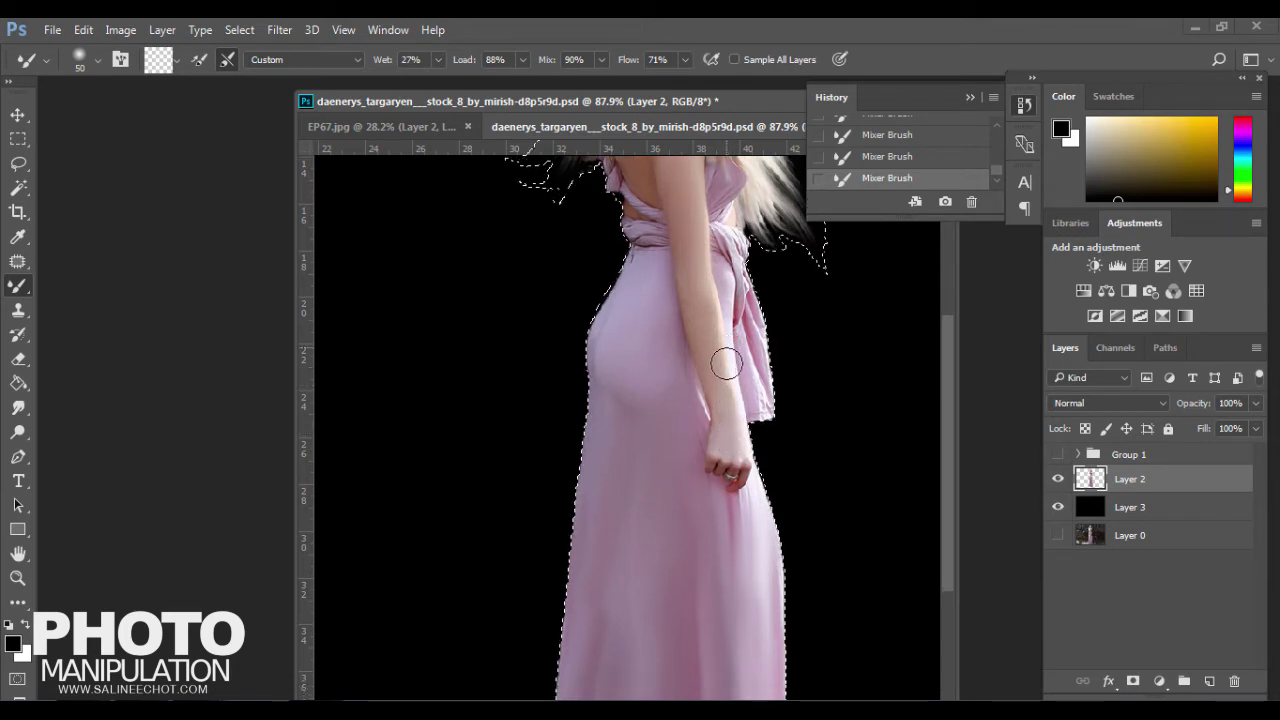
scroll(726, 360, up, 3)
scroll(700, 360, up, 2)
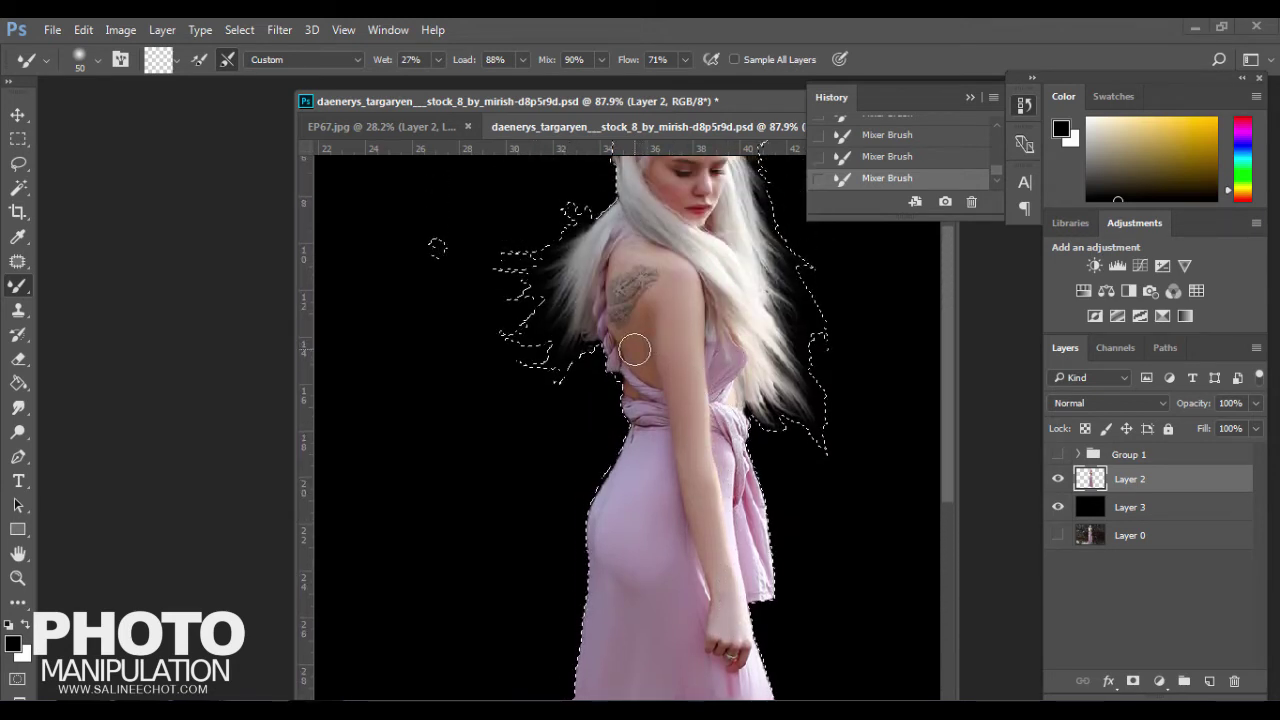
scroll(648, 342, up, 2)
scroll(648, 350, down, 1)
scroll(645, 390, down, 1)
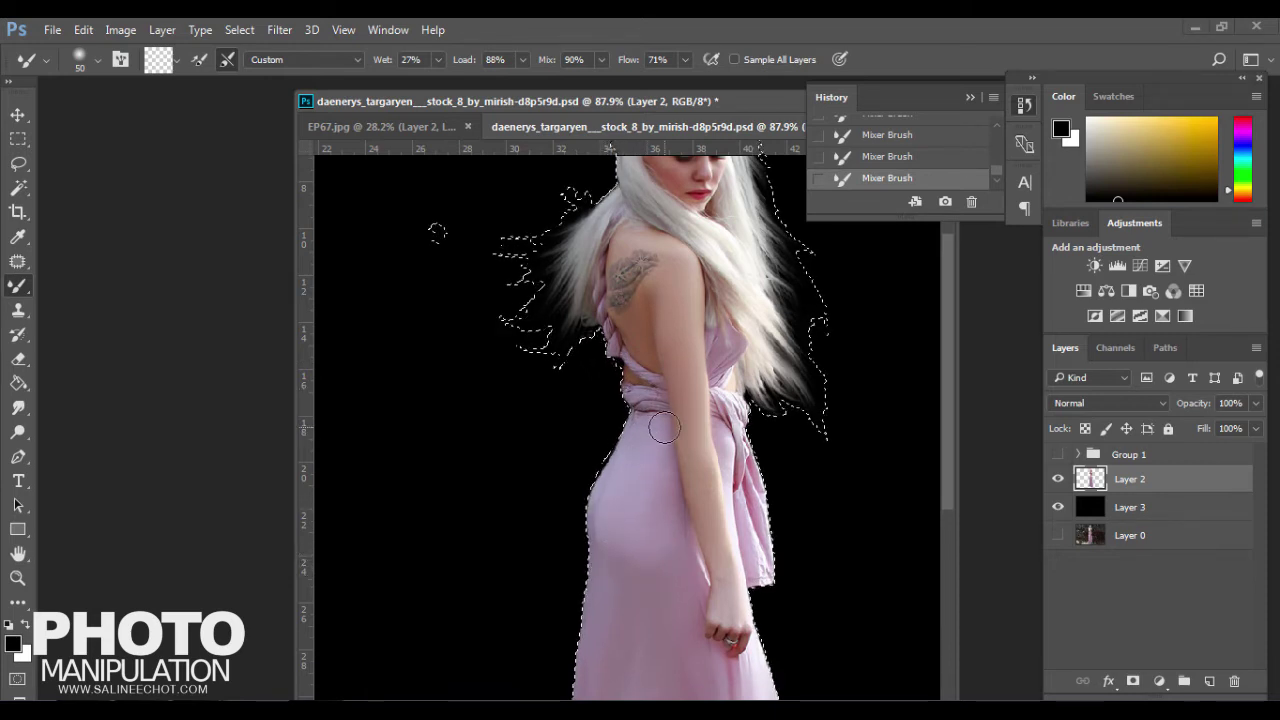
scroll(660, 380, down, 3)
scroll(664, 427, down, 1)
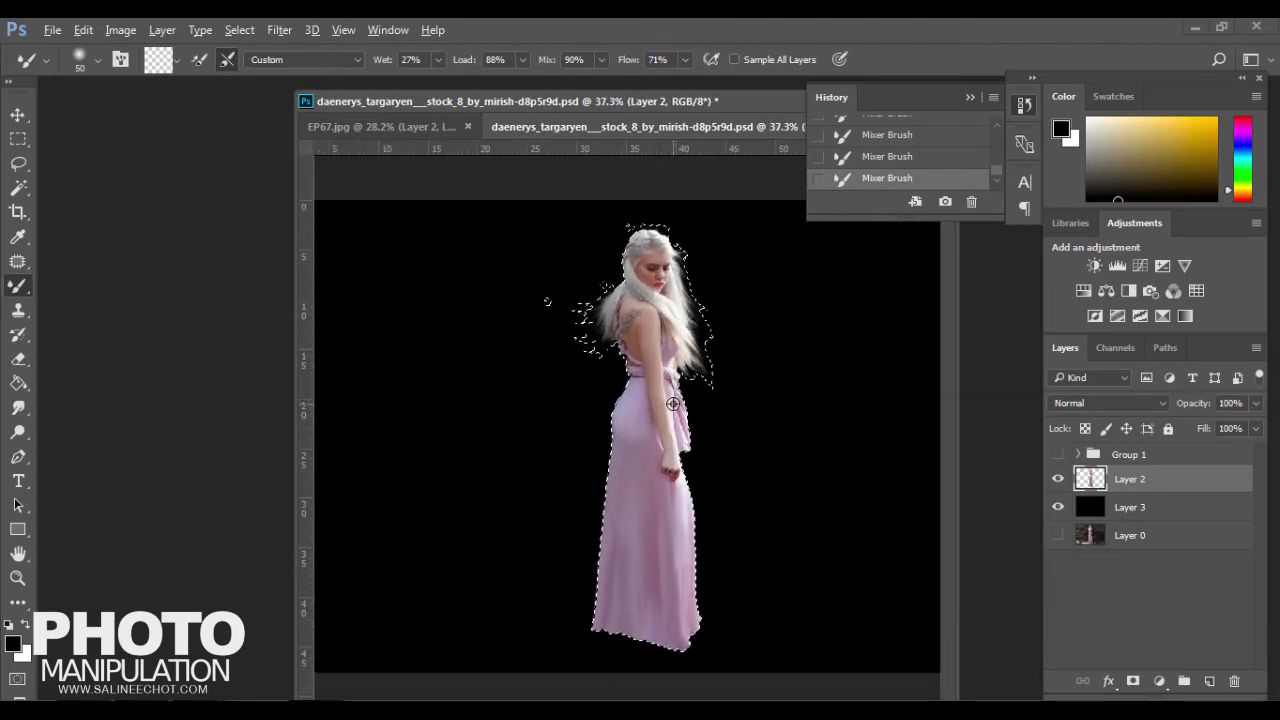
Deselect, then toggle Layer 3's black backdrop off and on twice to inspect the edges
click(18, 139)
click(762, 397)
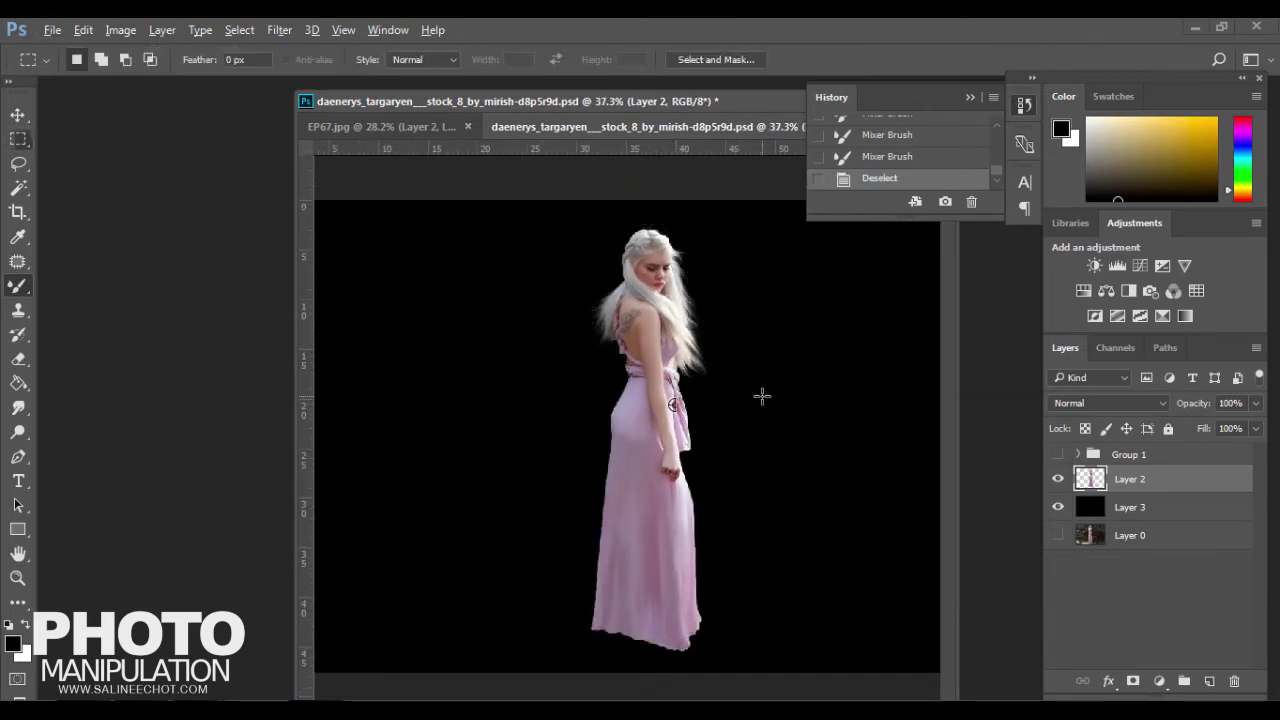
click(1059, 508)
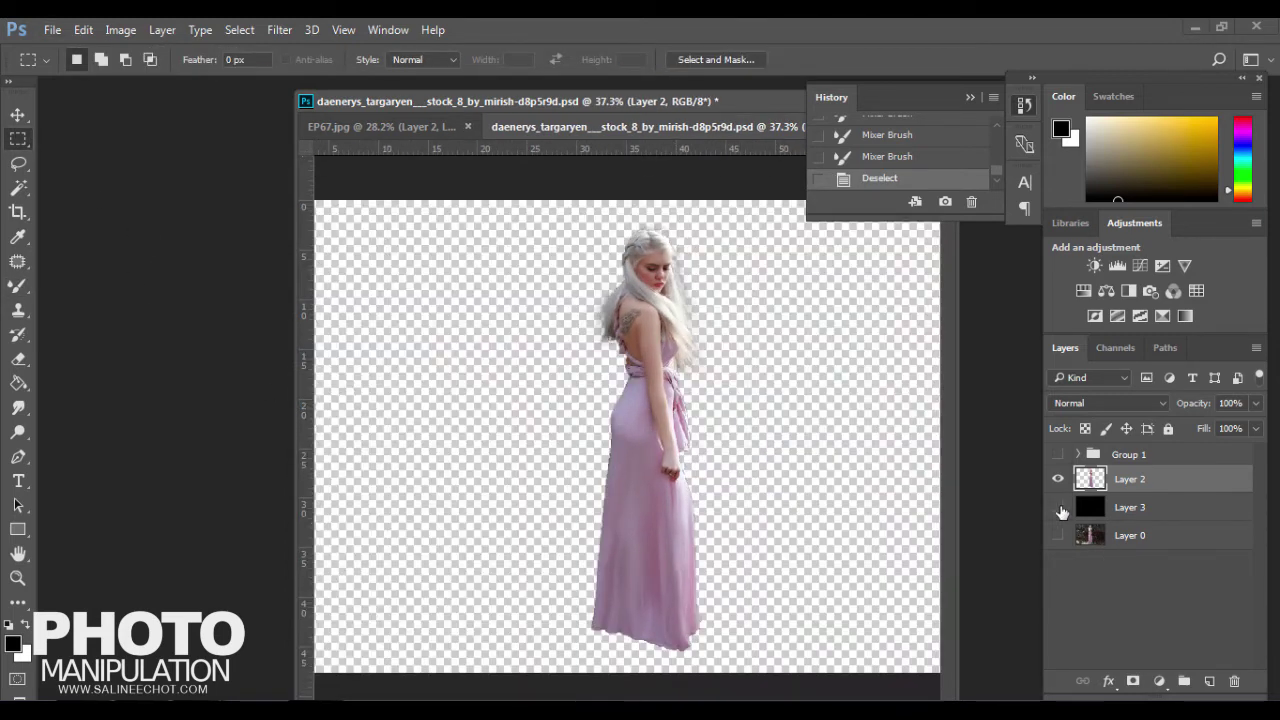
click(1059, 508)
click(1060, 508)
click(1060, 508)
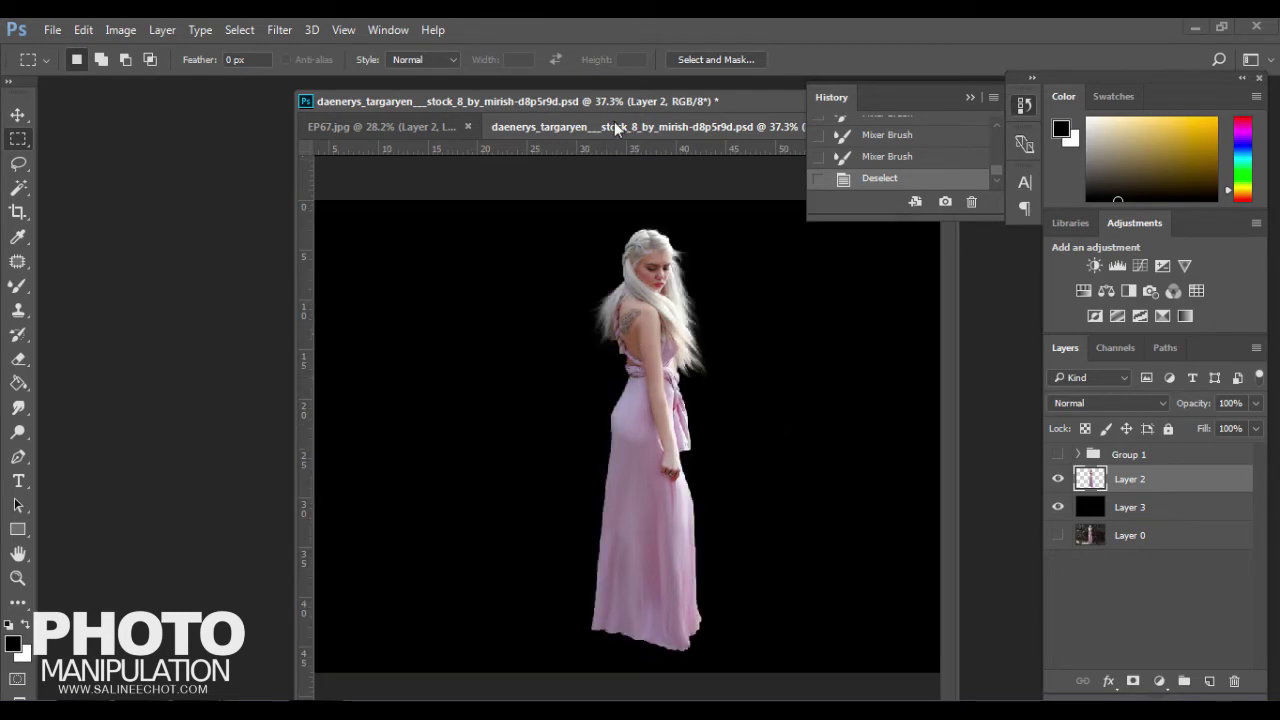
Copy Layer 2 into EP67 above Color Balance 1 and release its clipping mask
mouse_move(614, 126)
mouse_down()
mouse_move(631, 239)
mouse_move(313, 237)
mouse_move(248, 224)
mouse_up()
drag(1090, 479, 678, 388)
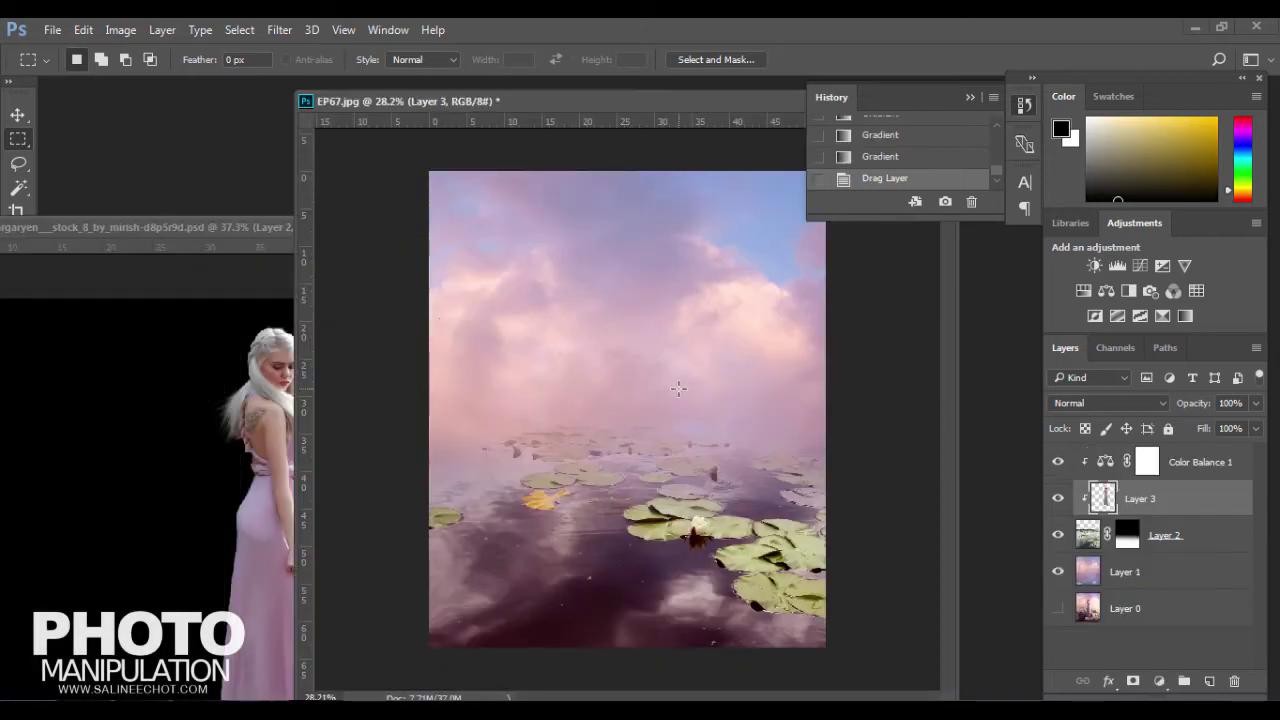
drag(1169, 495, 1156, 456)
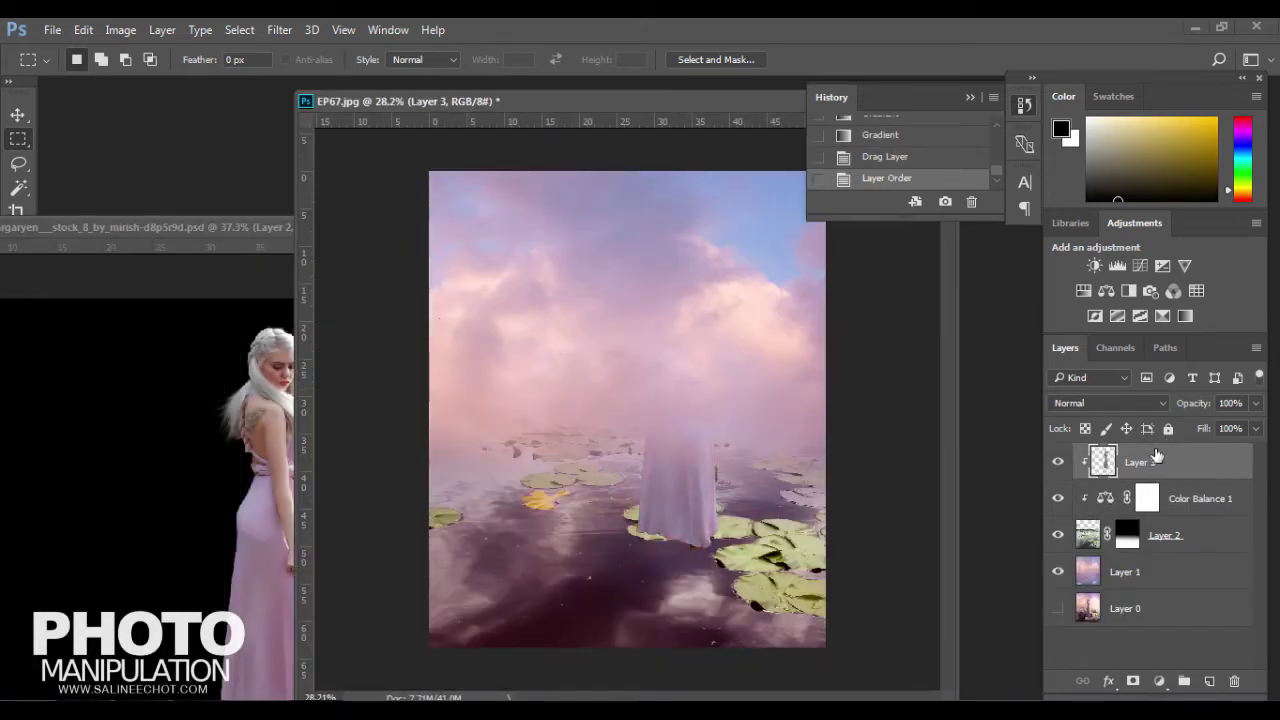
alt+click(1170, 478)
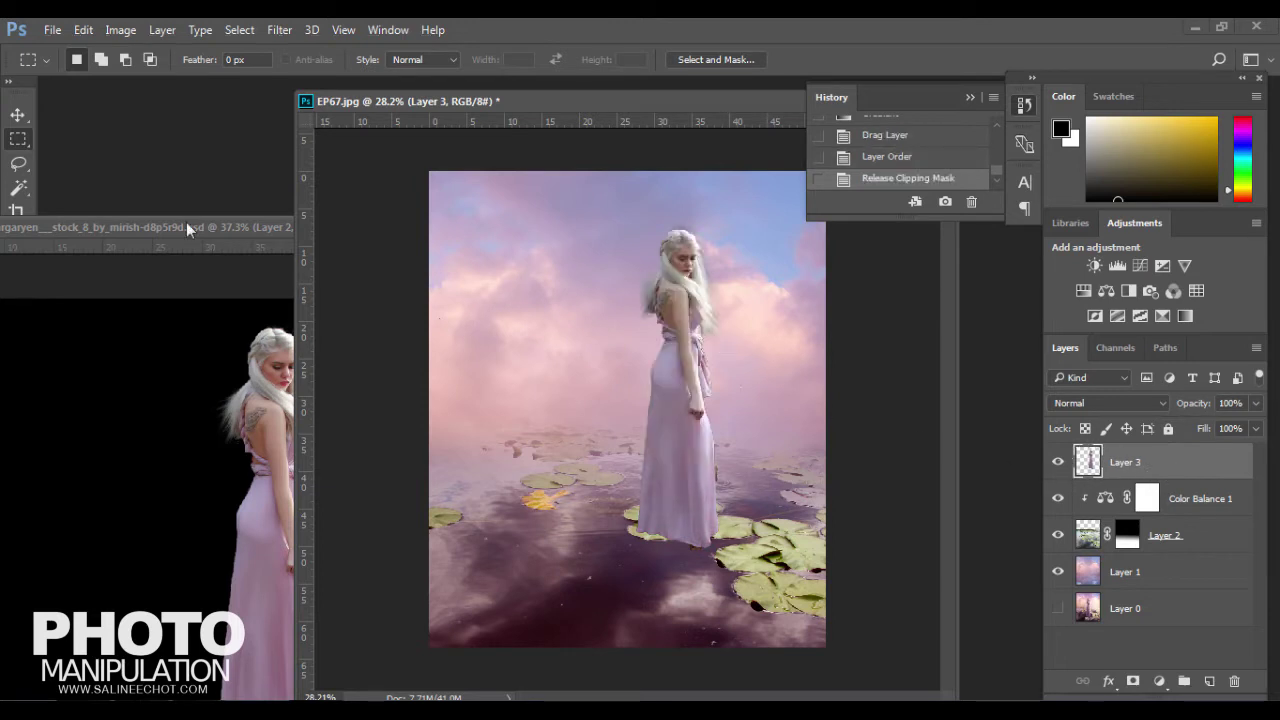
Move the woman onto the lily-pond water among the lily pads
click(18, 115)
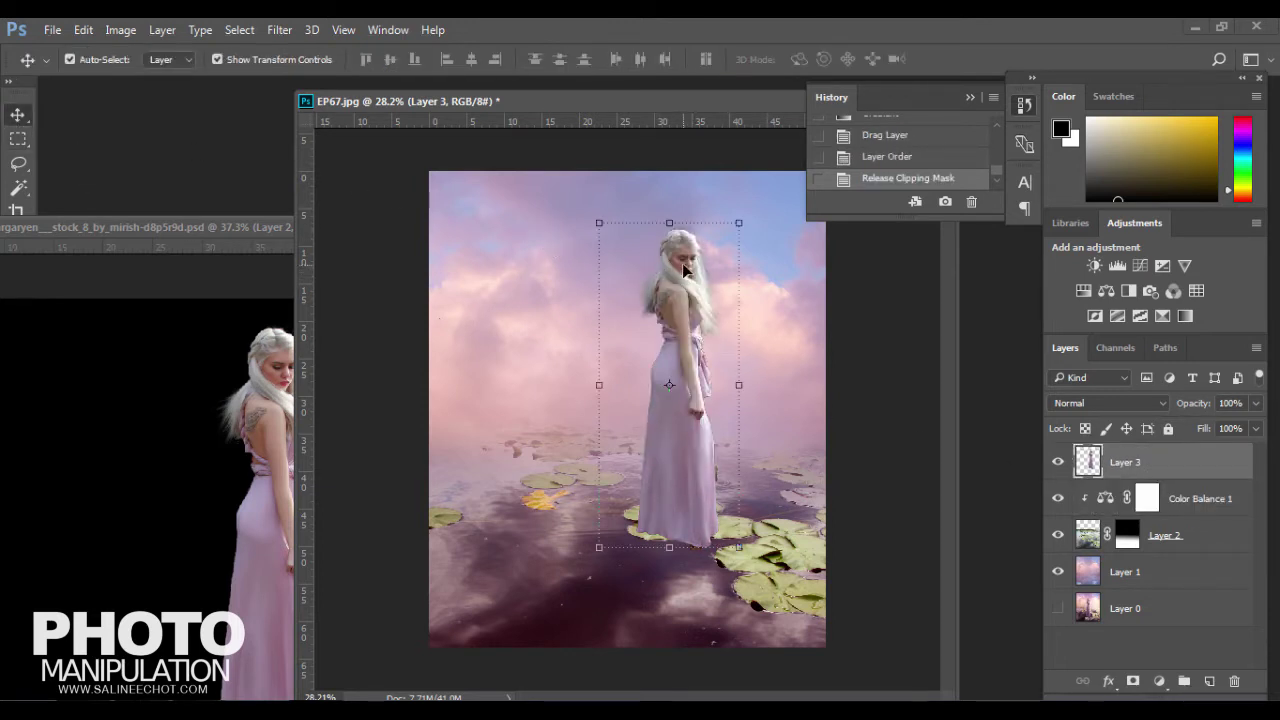
mouse_move(688, 270)
mouse_down()
mouse_move(618, 292)
mouse_move(648, 330)
mouse_move(631, 337)
mouse_move(636, 326)
mouse_up()
scroll(636, 326, up, 5)
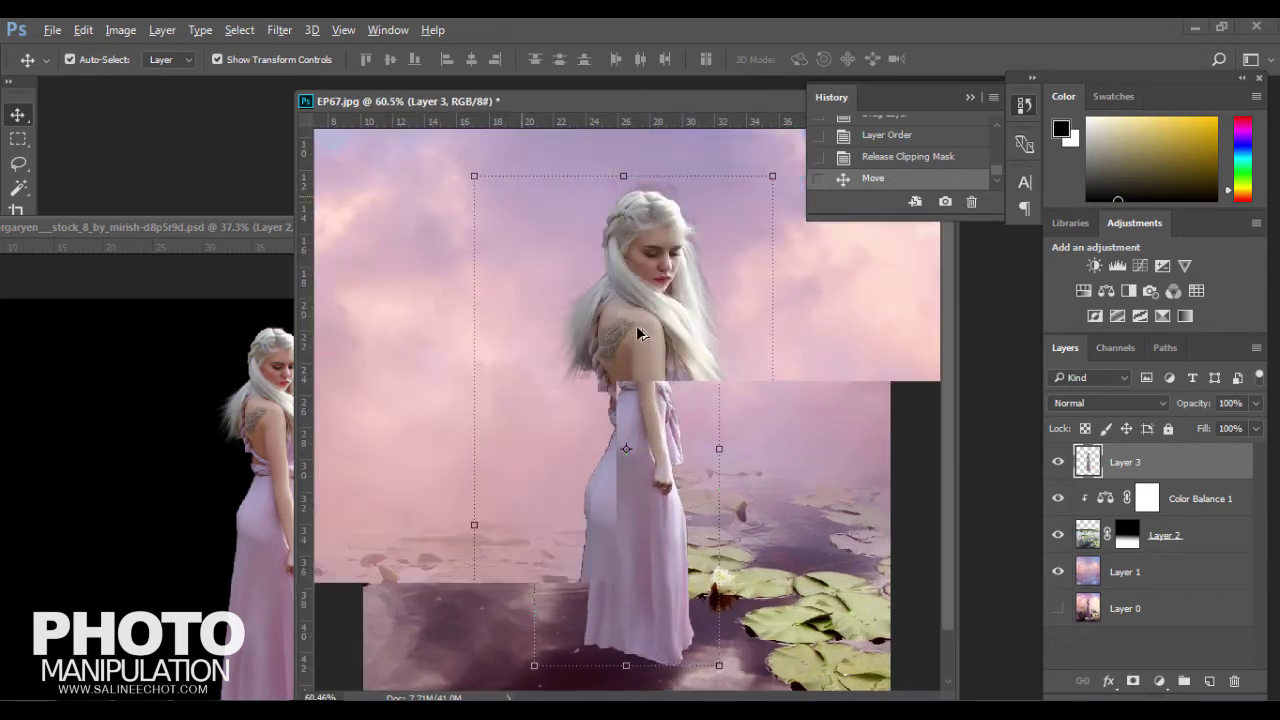
scroll(620, 250, right, 2)
scroll(560, 225, up, 1)
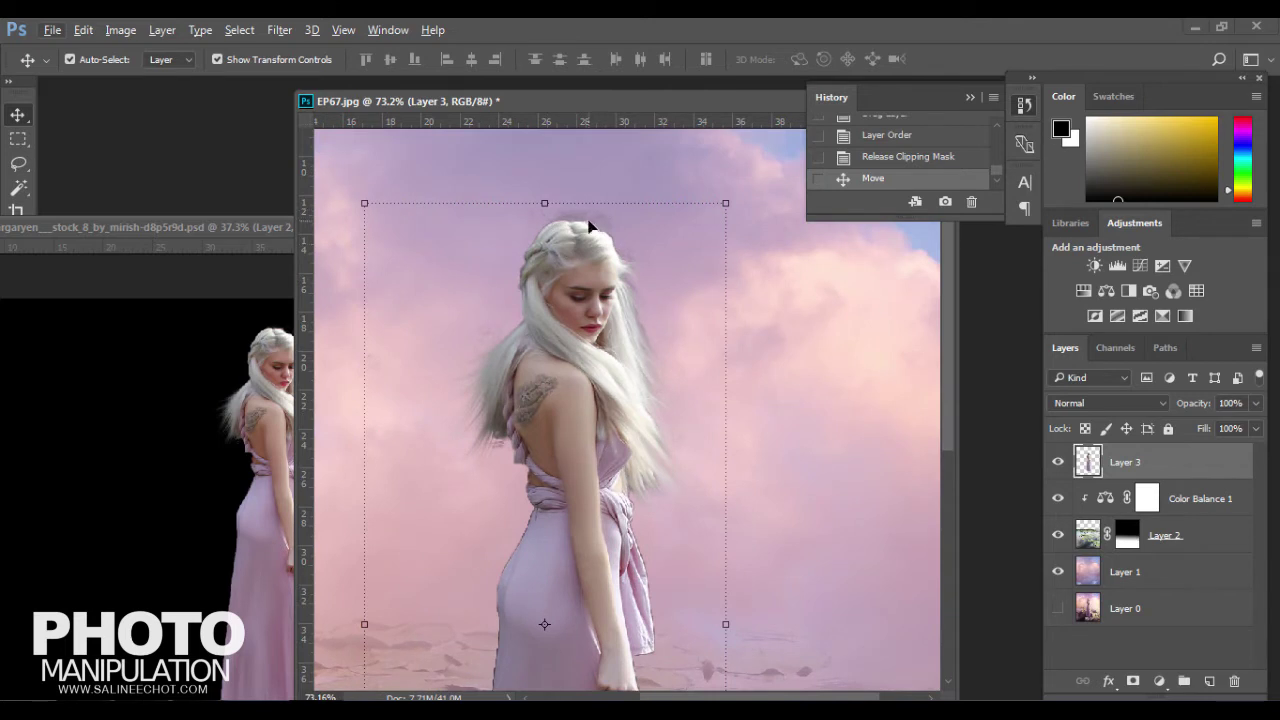
Add a layer mask to Layer 3 and pick a scattered-texture brush preset
click(1133, 681)
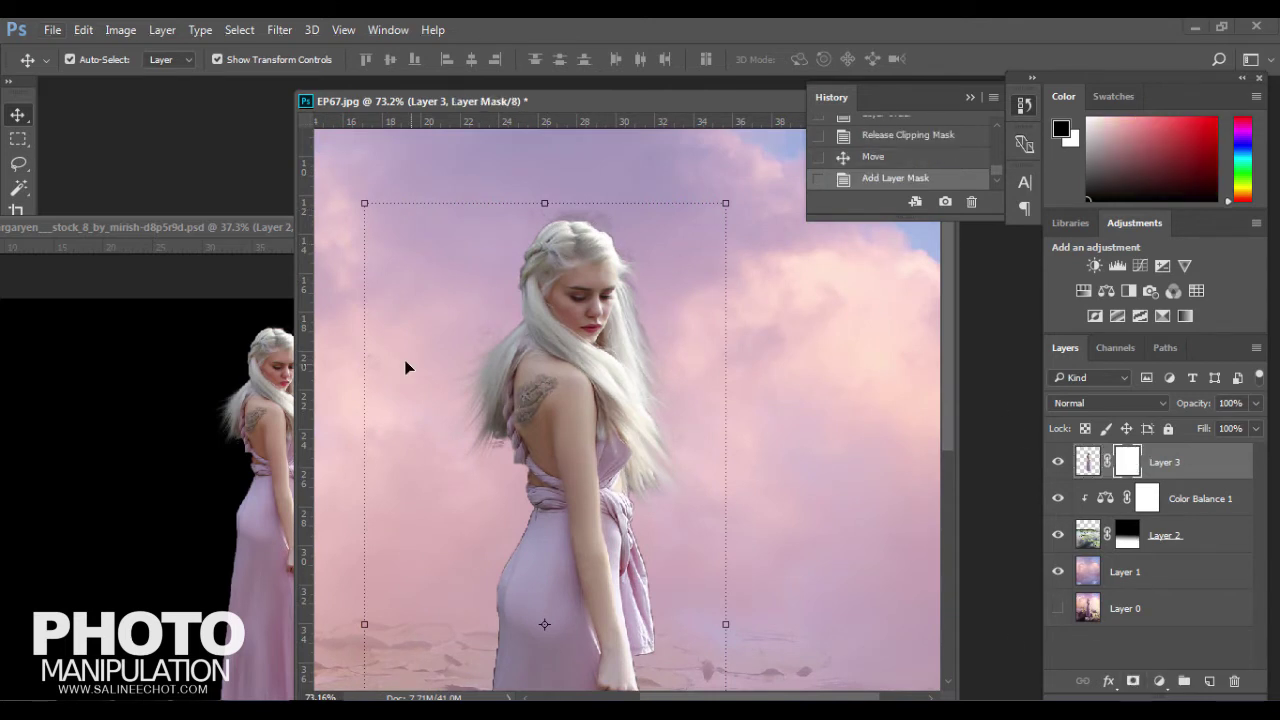
click(237, 226)
key(w)
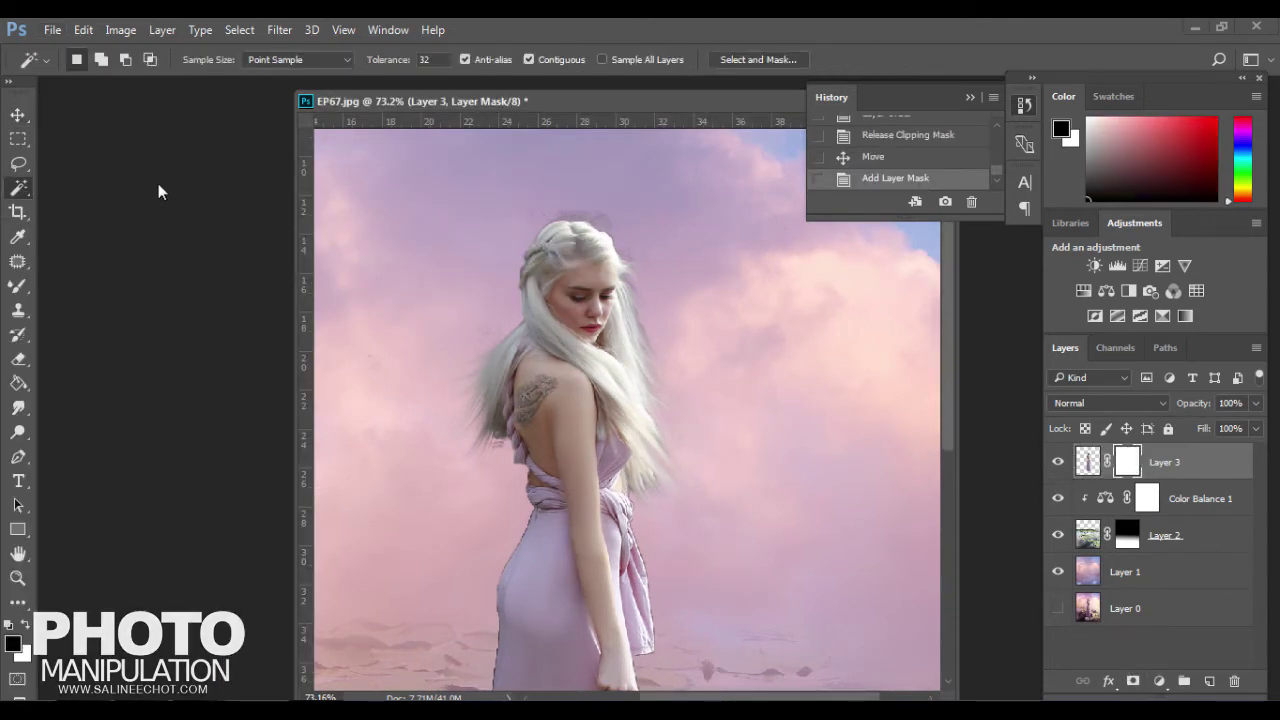
right_click(20, 288)
click(63, 291)
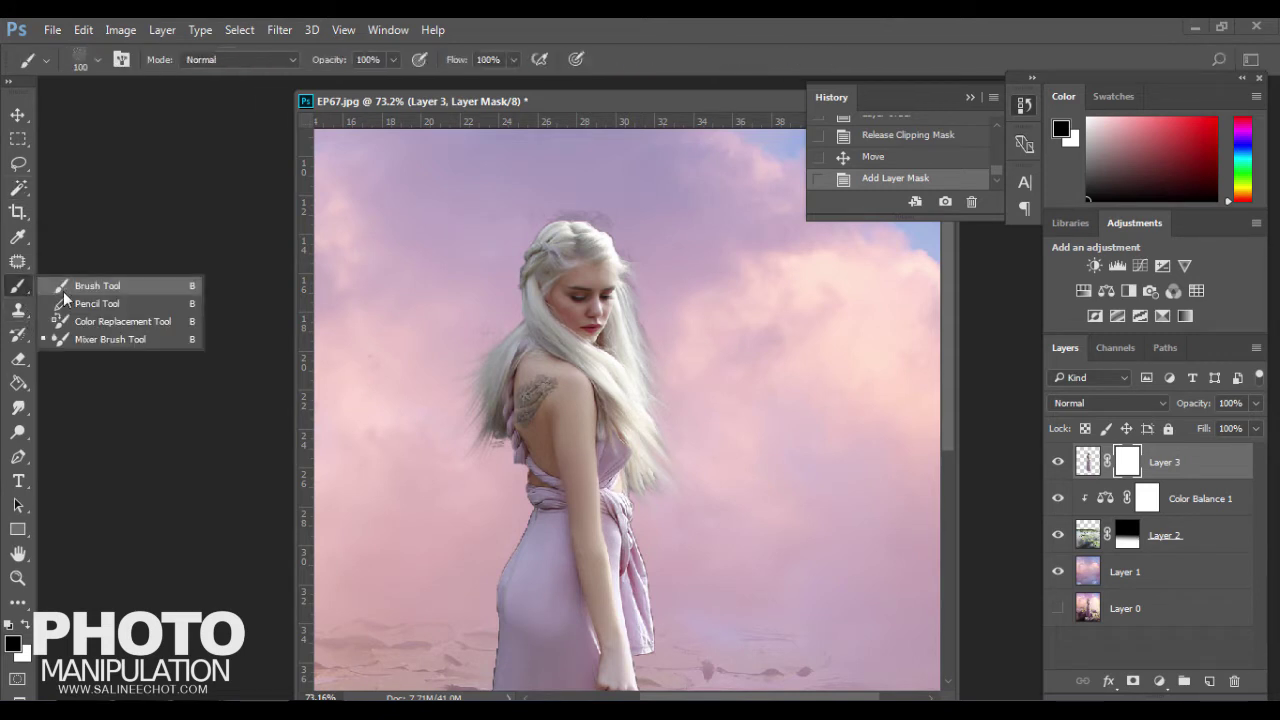
click(79, 55)
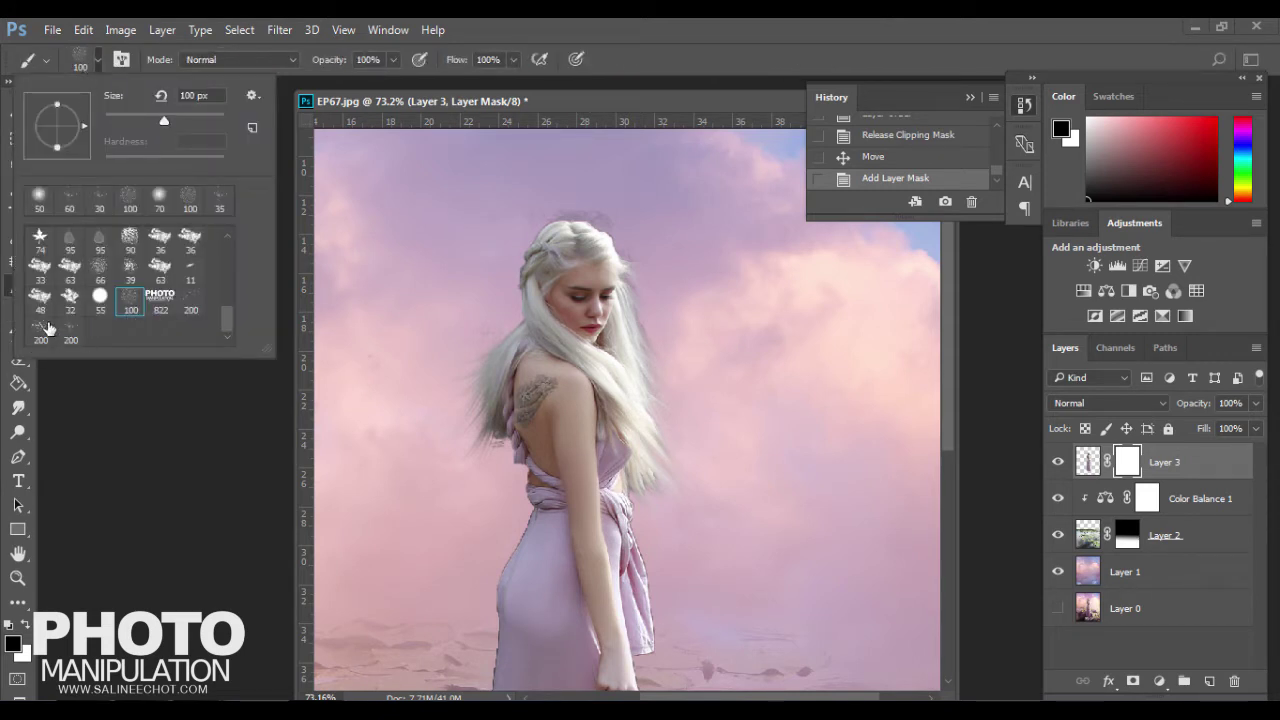
click(41, 330)
key(Return)
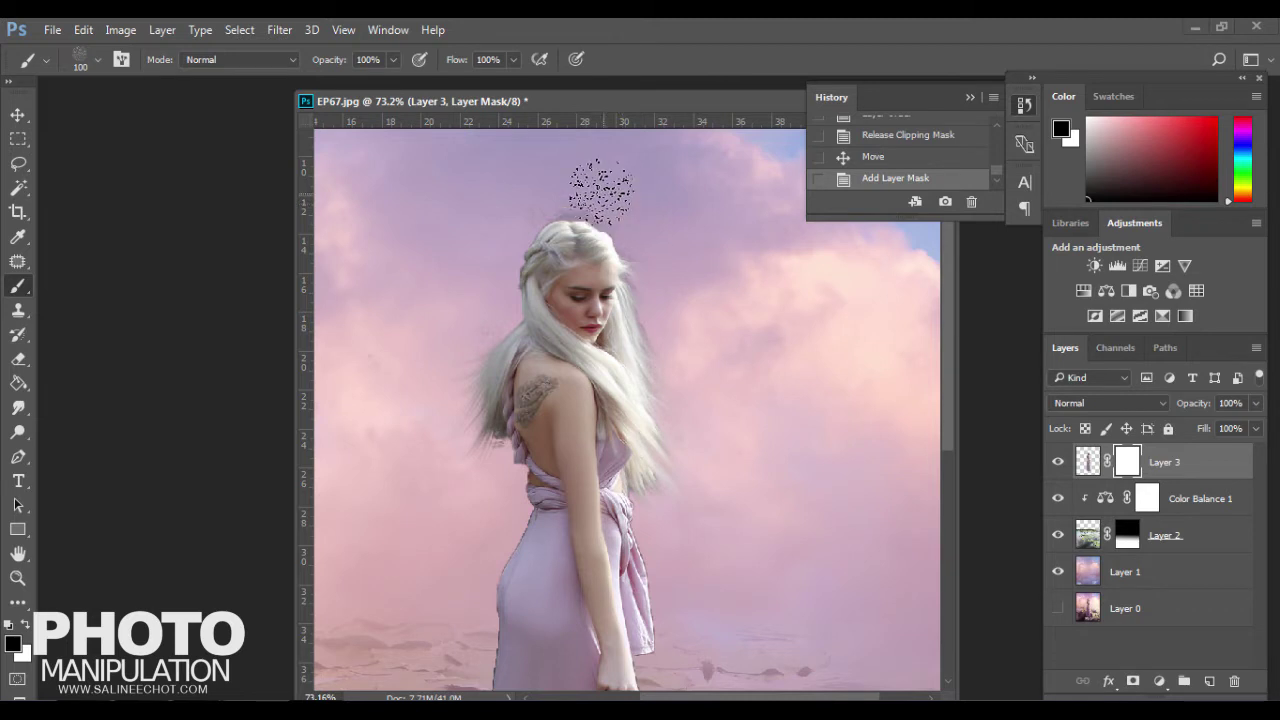
Paint two scattered strokes on the mask in the sky above her head
click(449, 292)
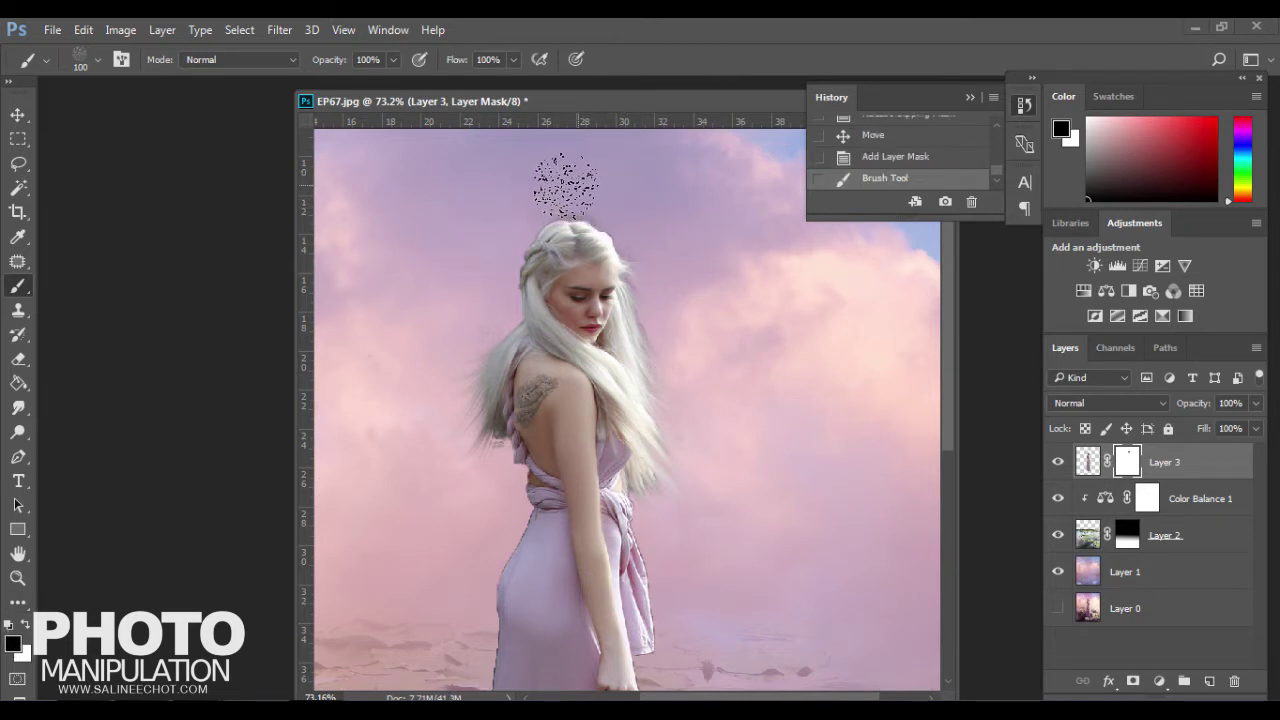
click(627, 194)
click(18, 457)
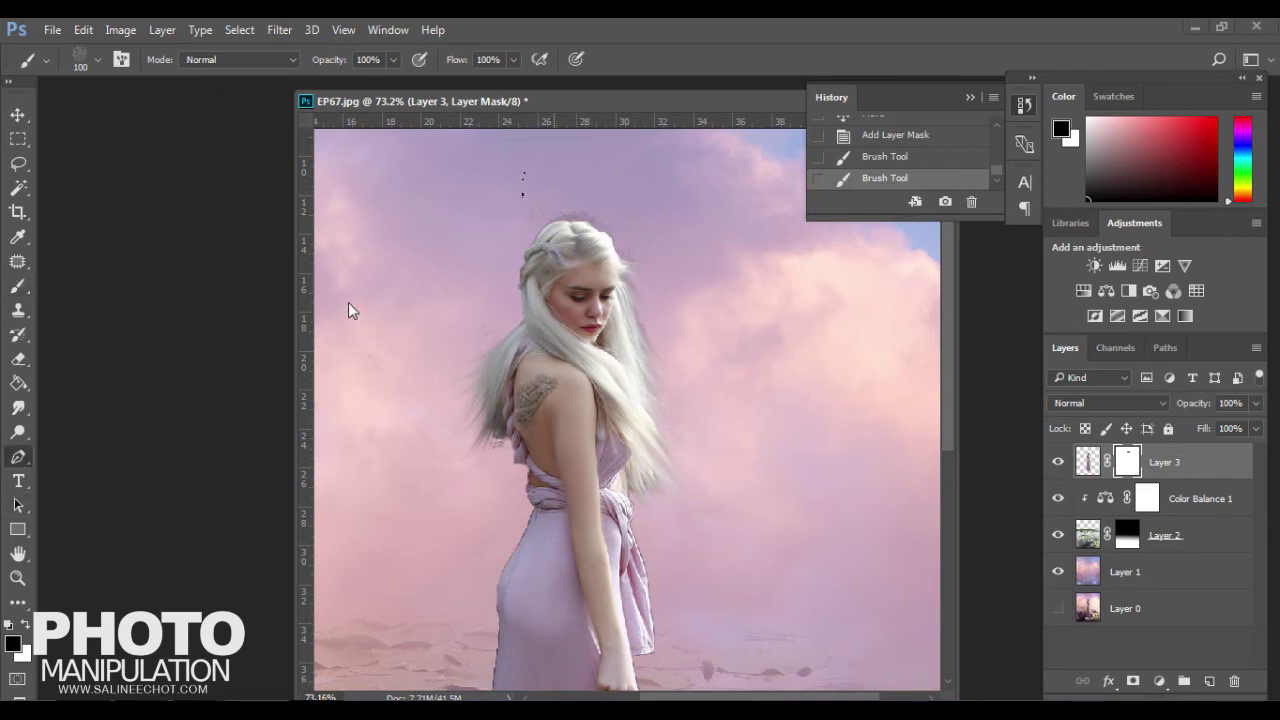
scroll(475, 187, up, 2)
Trace a closed Pen path around the sky fringe above the woman's crown
scroll(475, 187, up, 2)
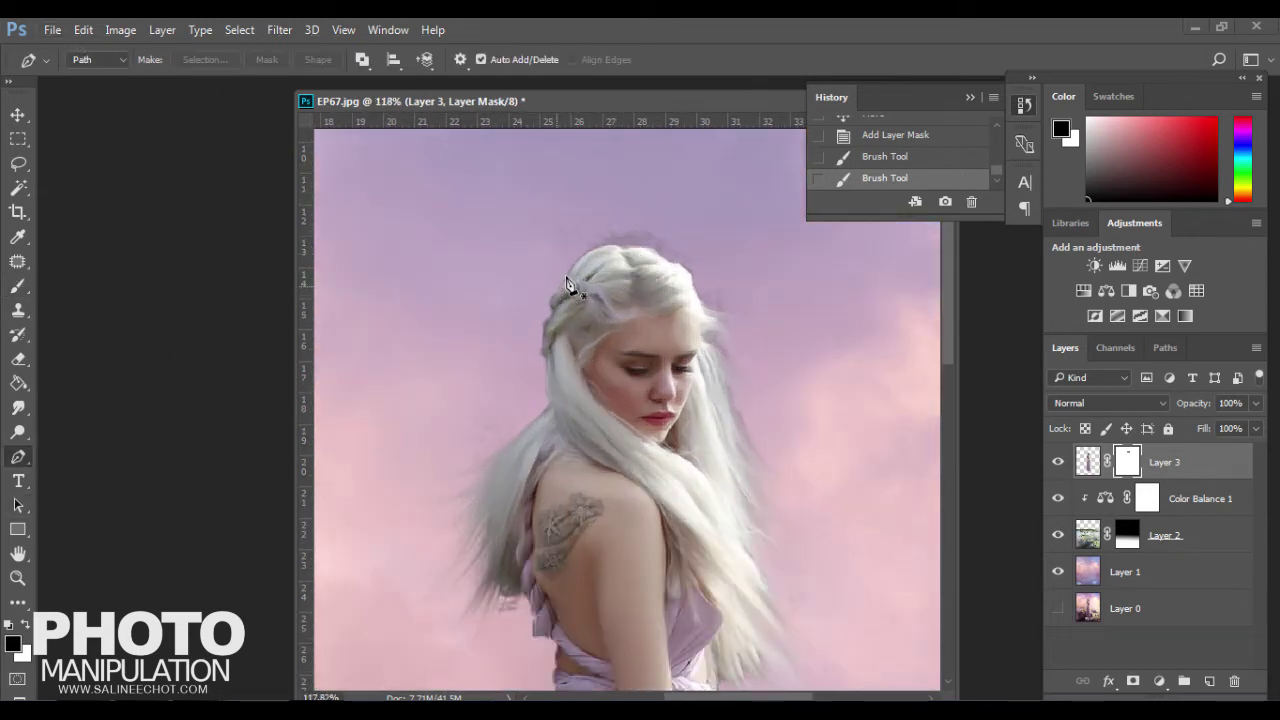
click(566, 281)
click(621, 254)
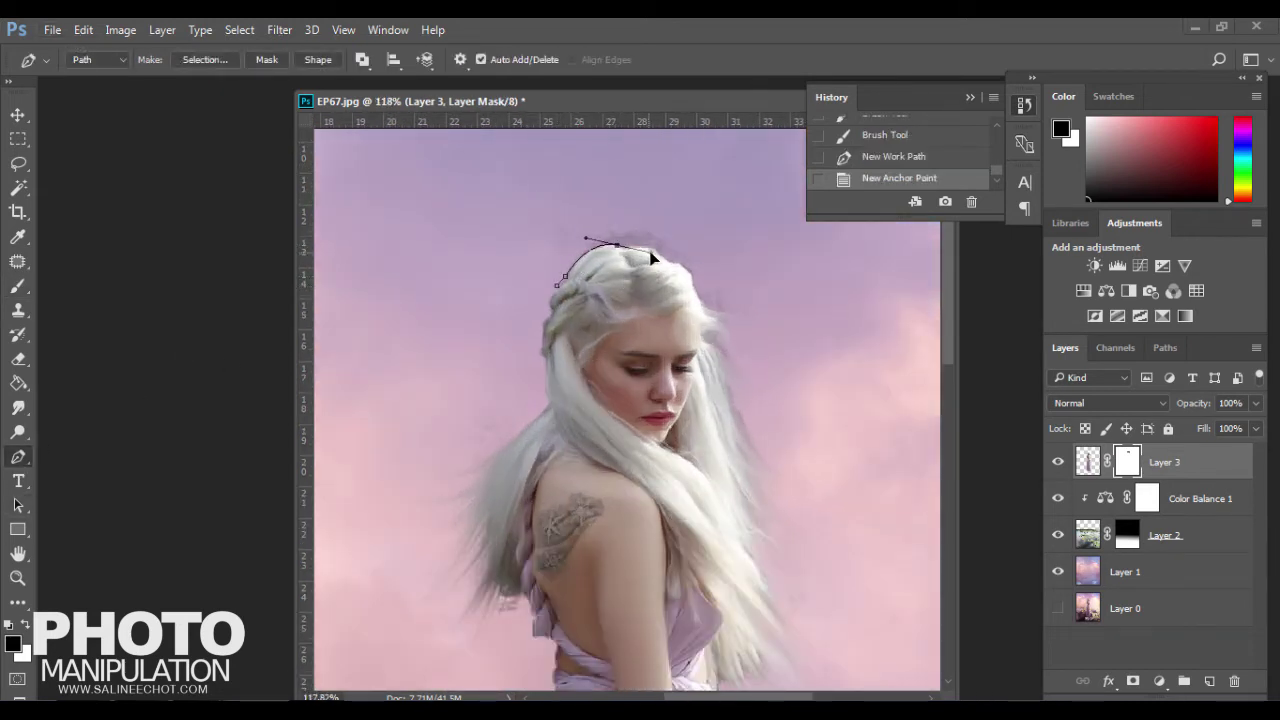
click(659, 247)
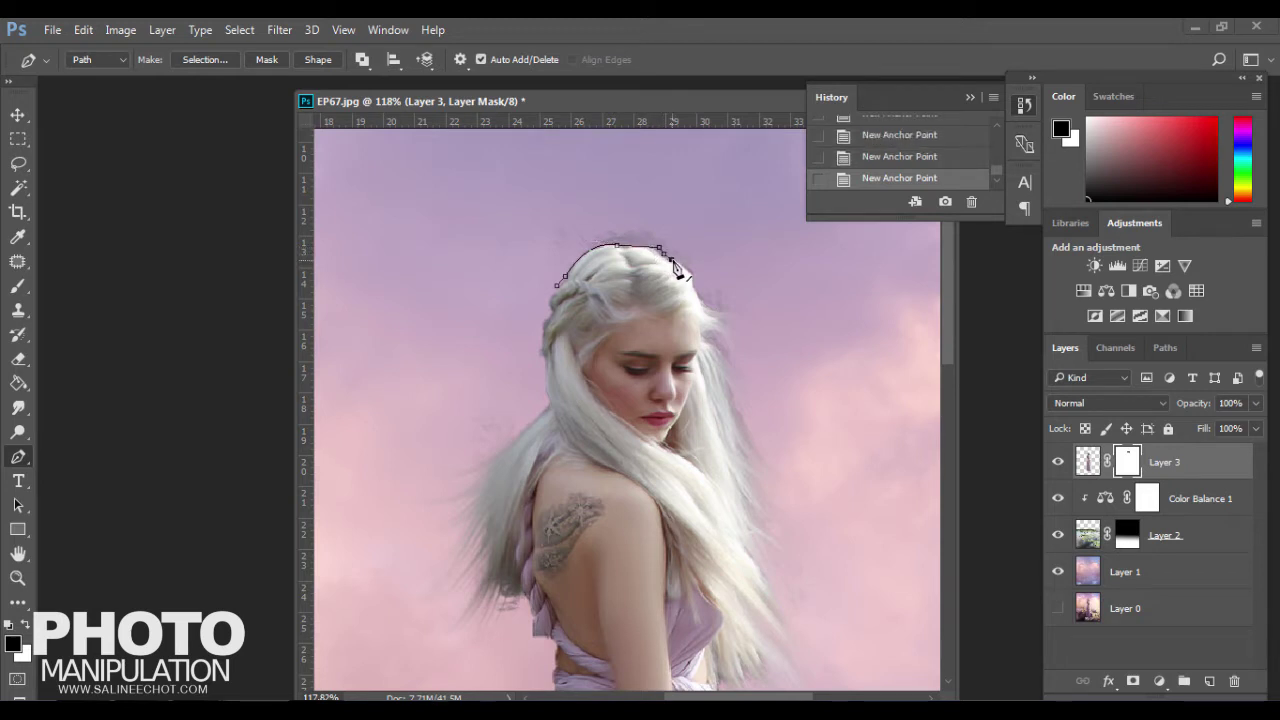
click(686, 266)
click(696, 281)
click(702, 298)
click(725, 310)
click(768, 313)
click(796, 291)
click(756, 224)
click(581, 135)
click(463, 226)
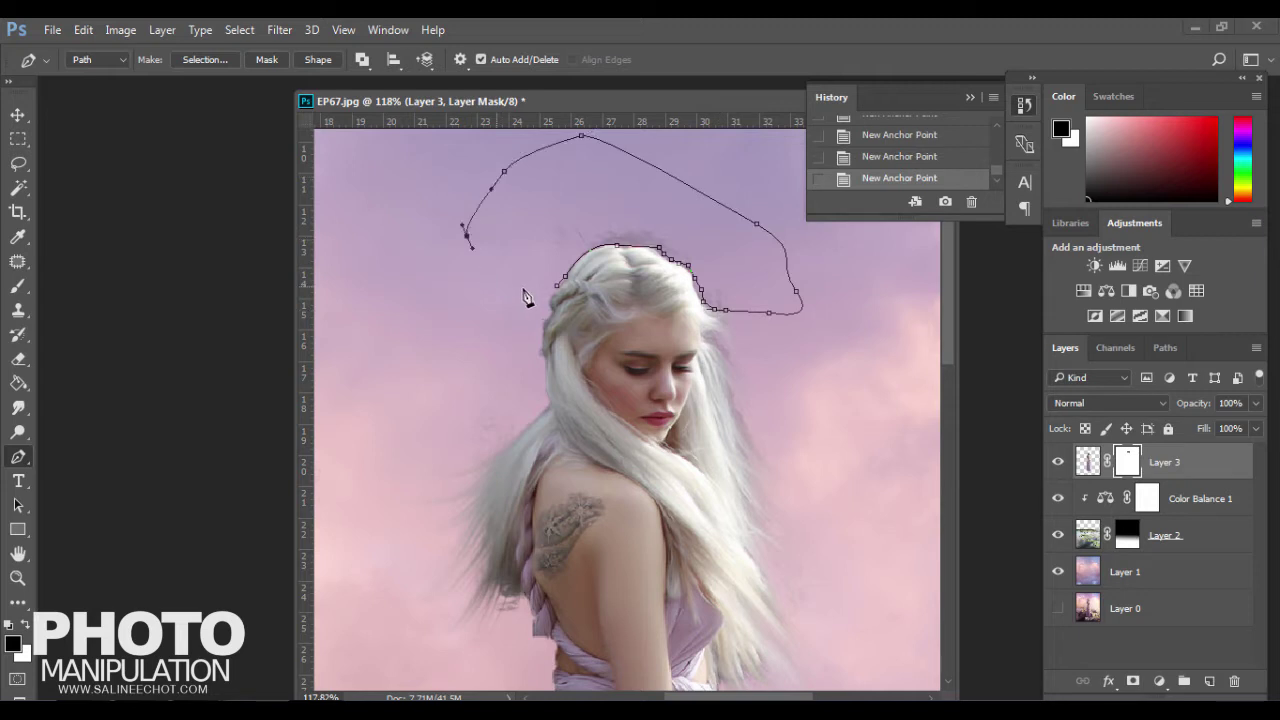
click(556, 289)
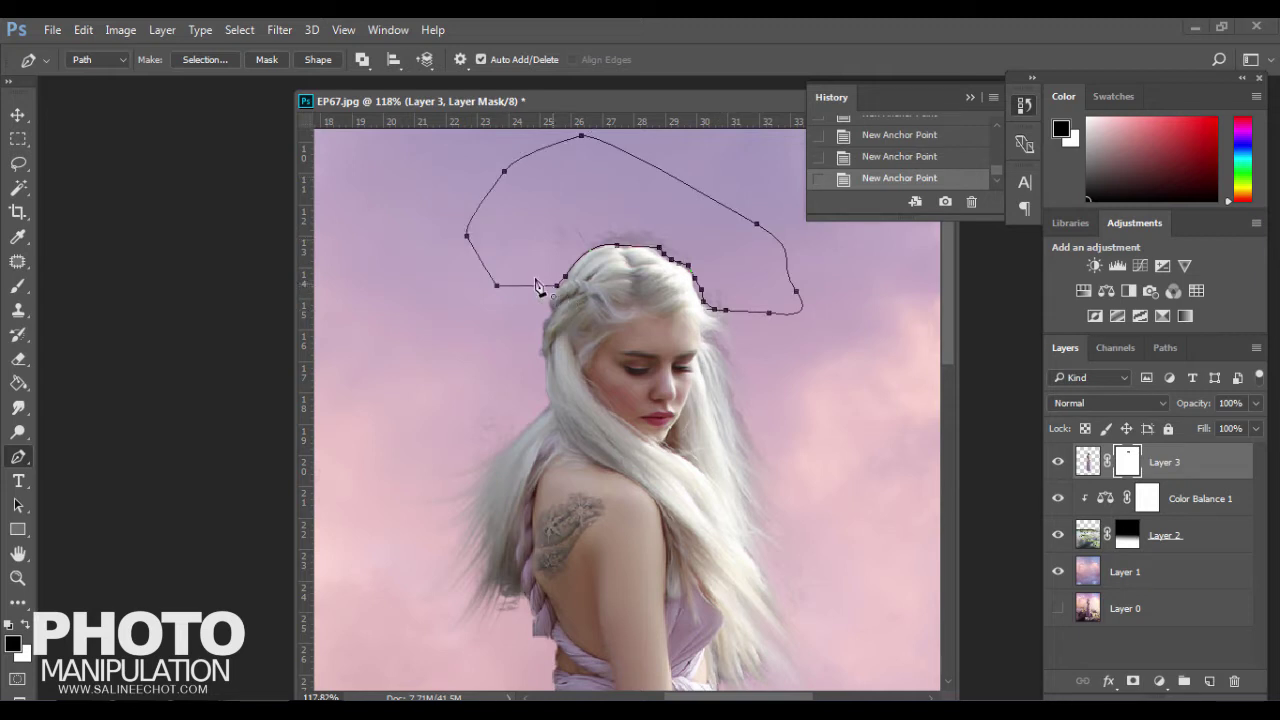
Turn the path into a selection, delete those Layer 3 pixels, and deselect
click(190, 60)
click(857, 284)
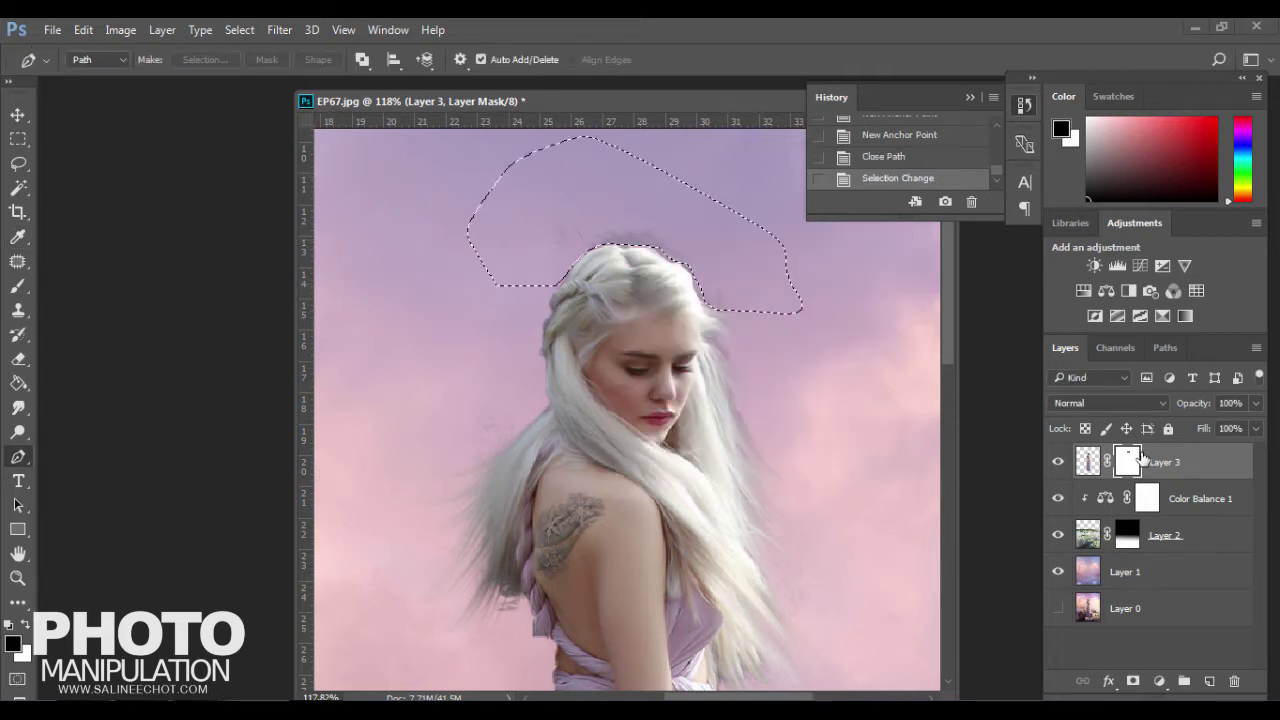
click(1088, 461)
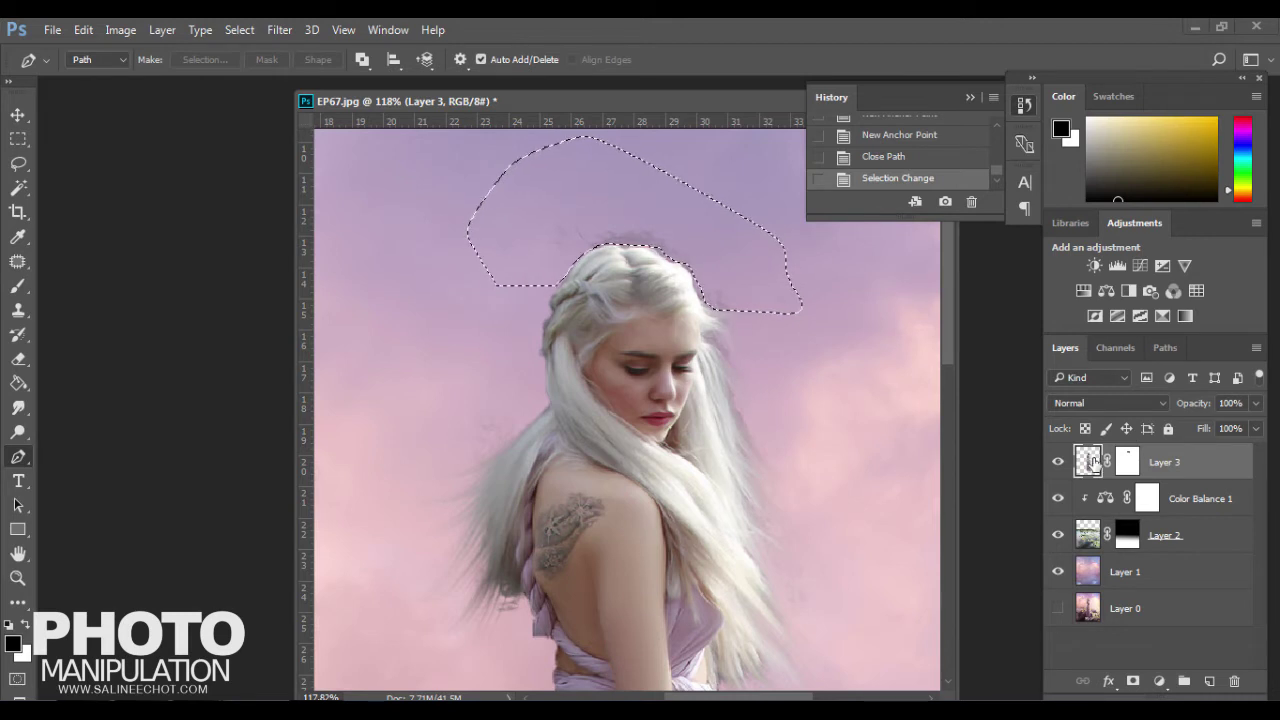
key(Delete)
key(Delete)
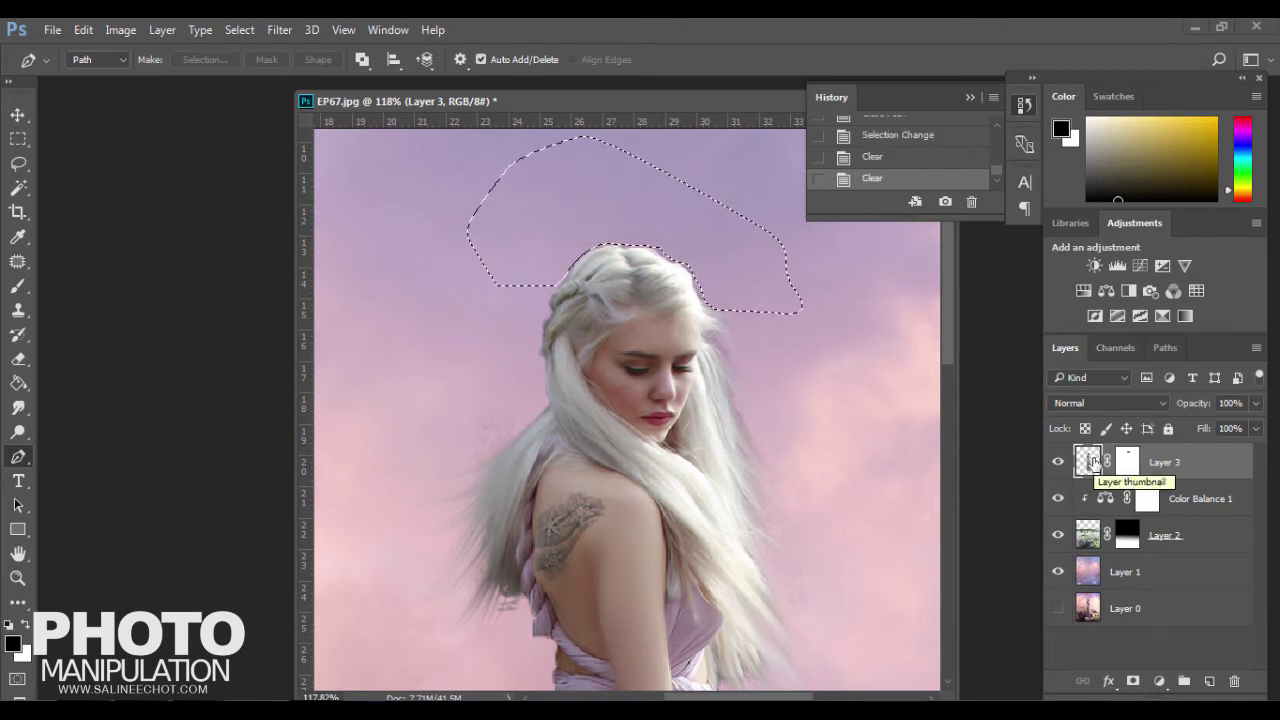
double_click(1102, 480)
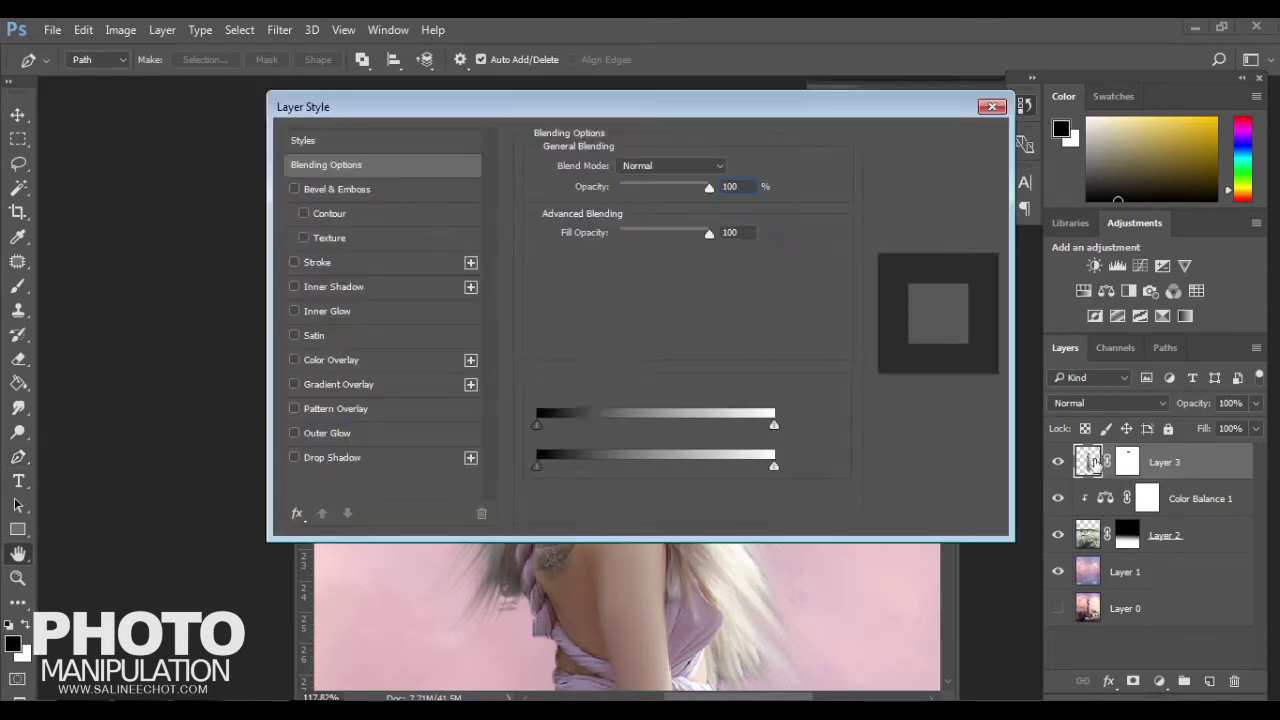
click(977, 177)
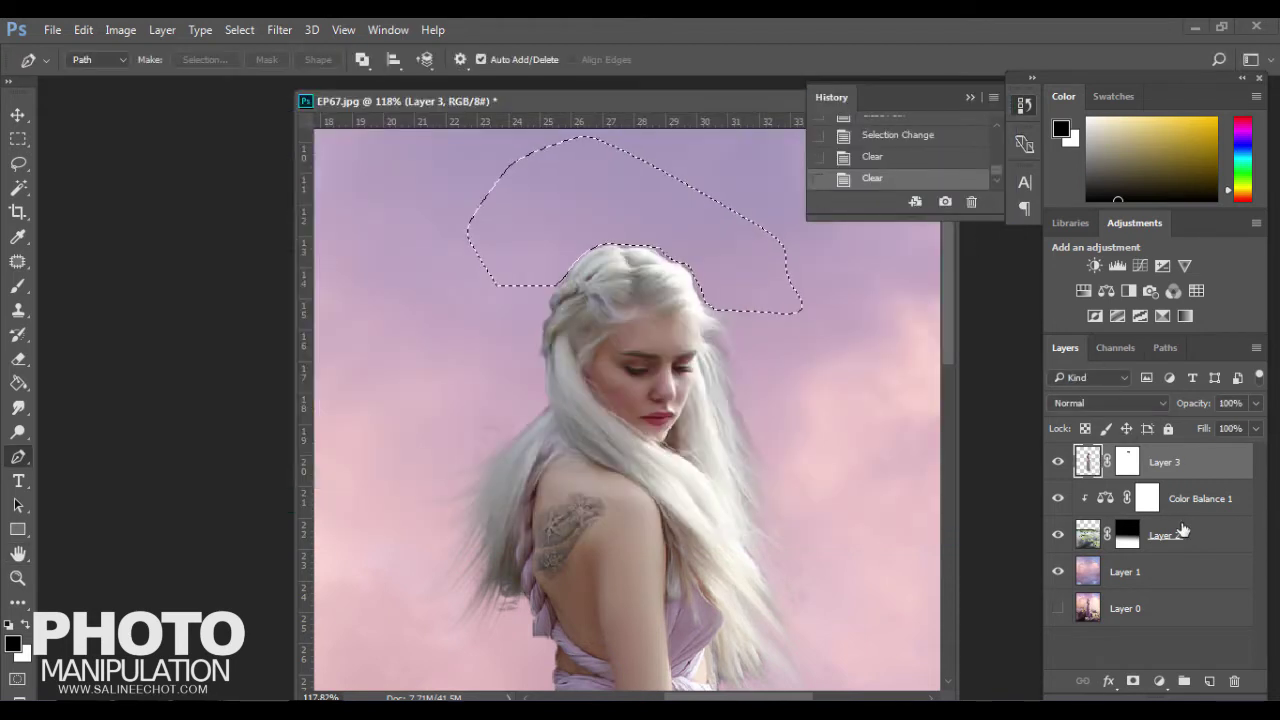
click(1127, 462)
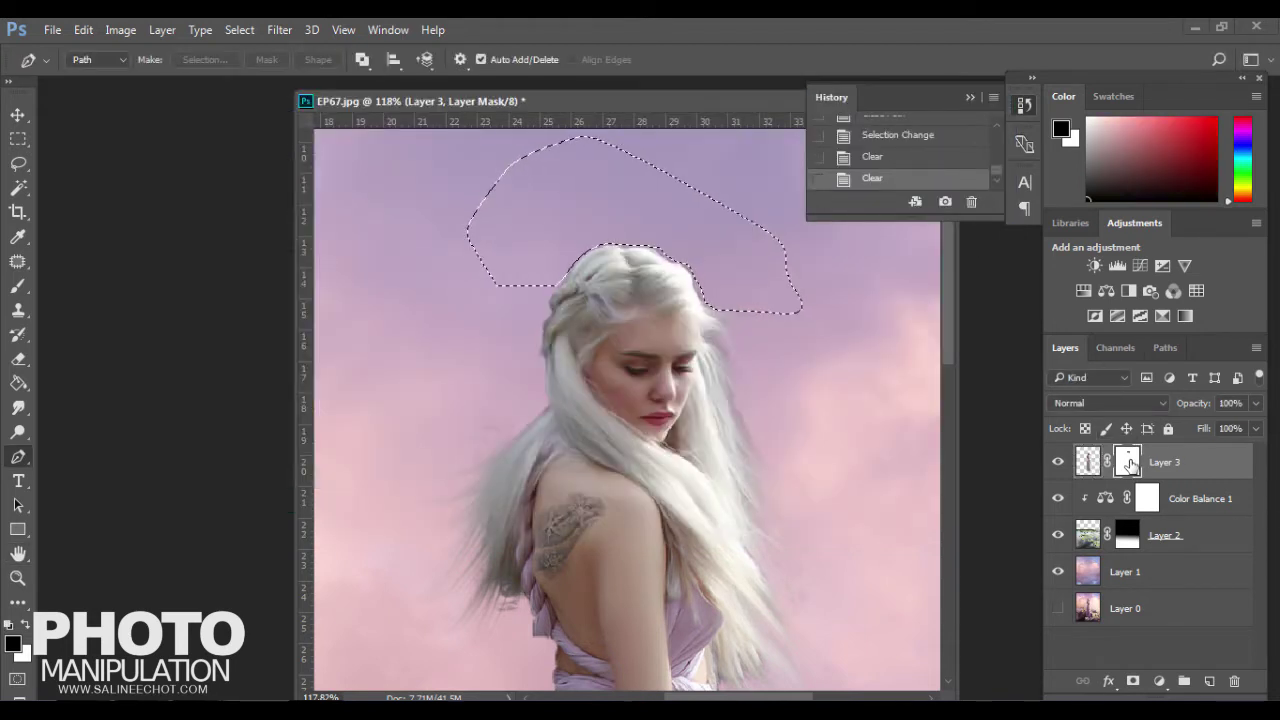
click(18, 138)
key(ctrl+d)
Select the 200 px scatter brush preset and reduce its size
alt+scroll(594, 347, down, 3)
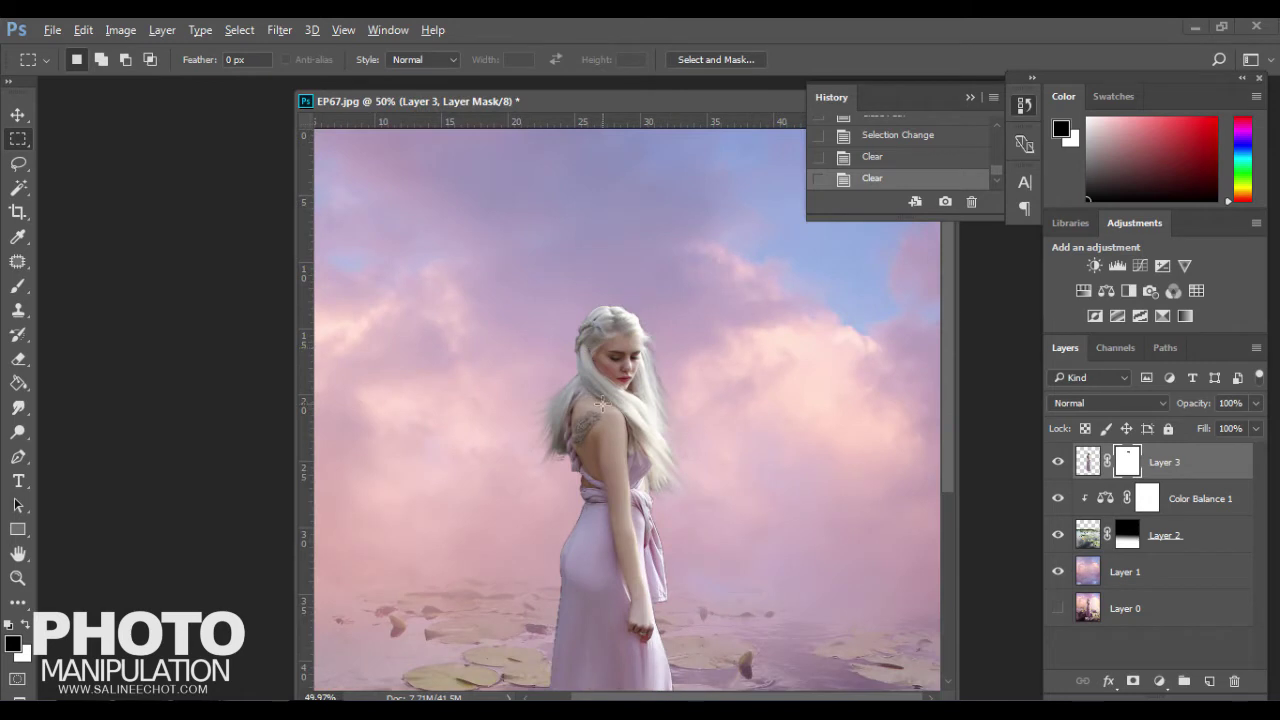
alt+scroll(602, 404, up, 2)
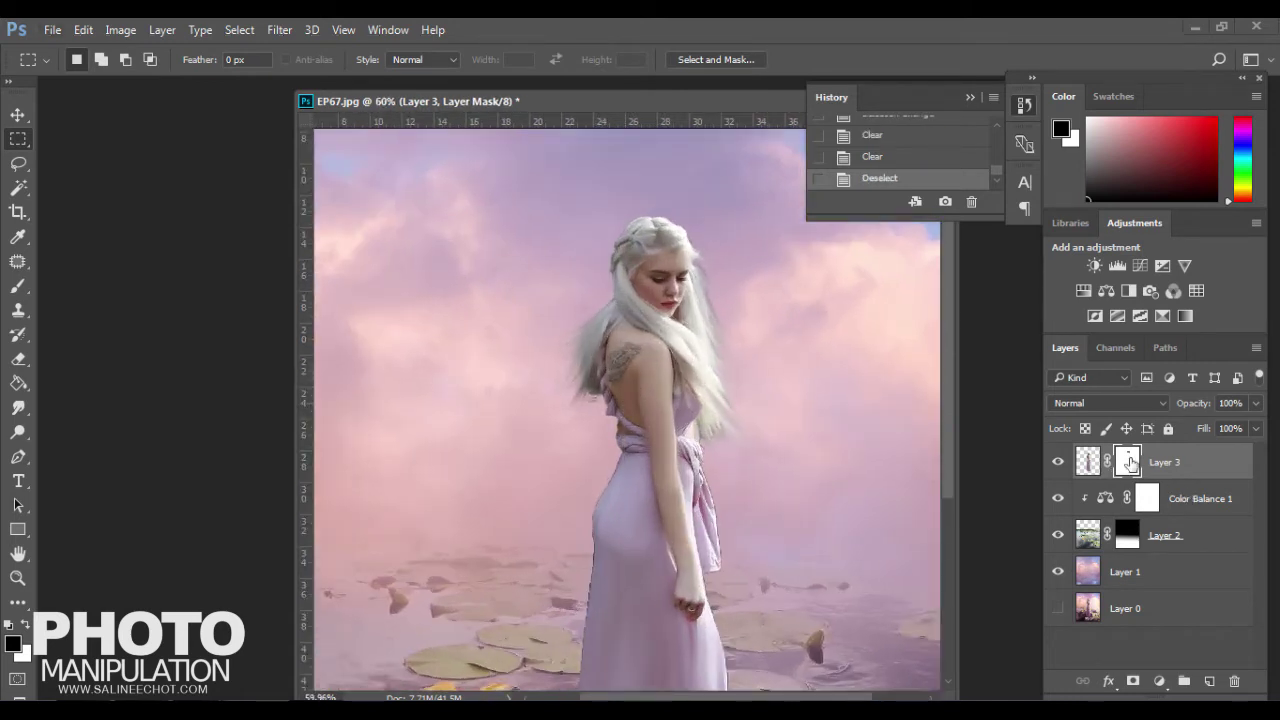
click(17, 287)
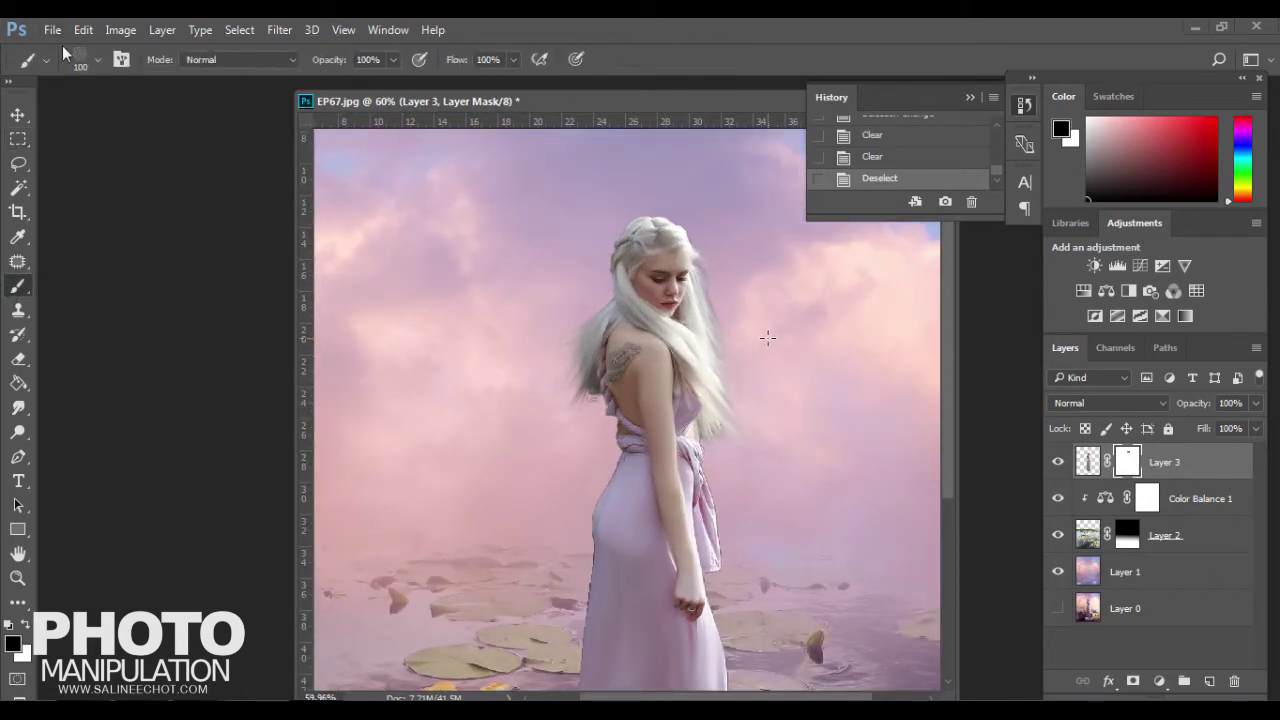
click(79, 60)
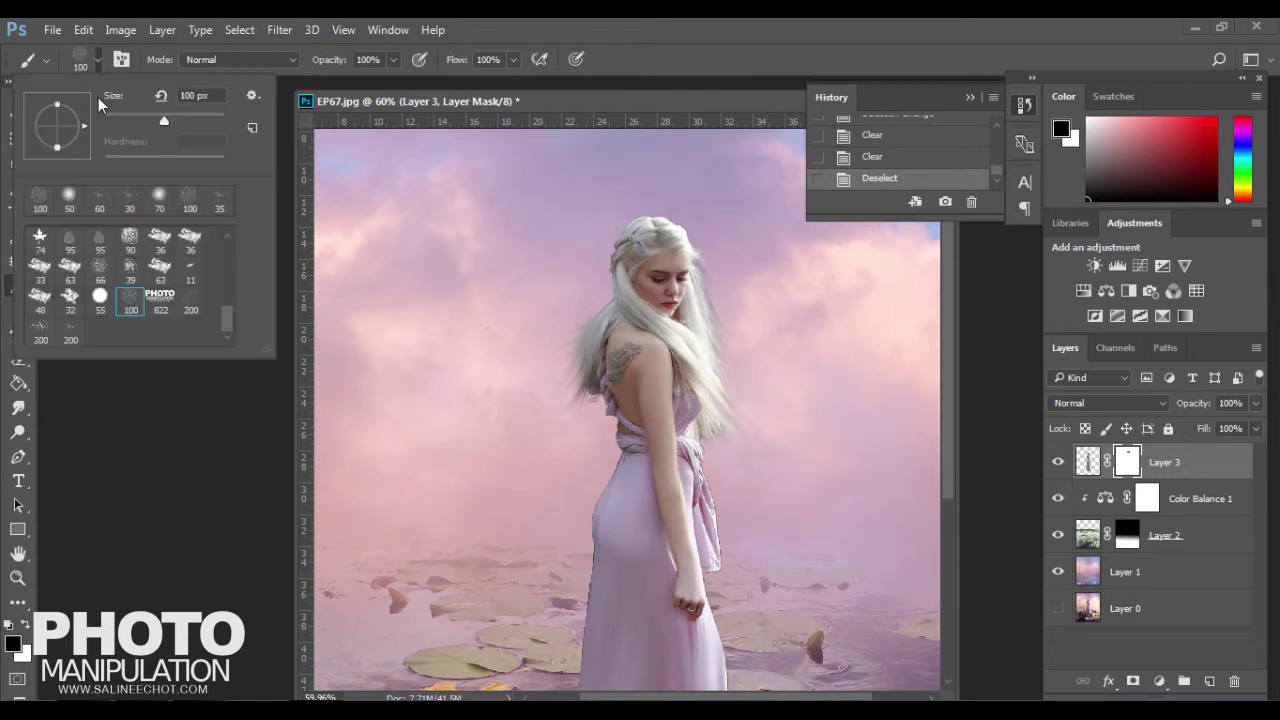
click(189, 305)
key(Return)
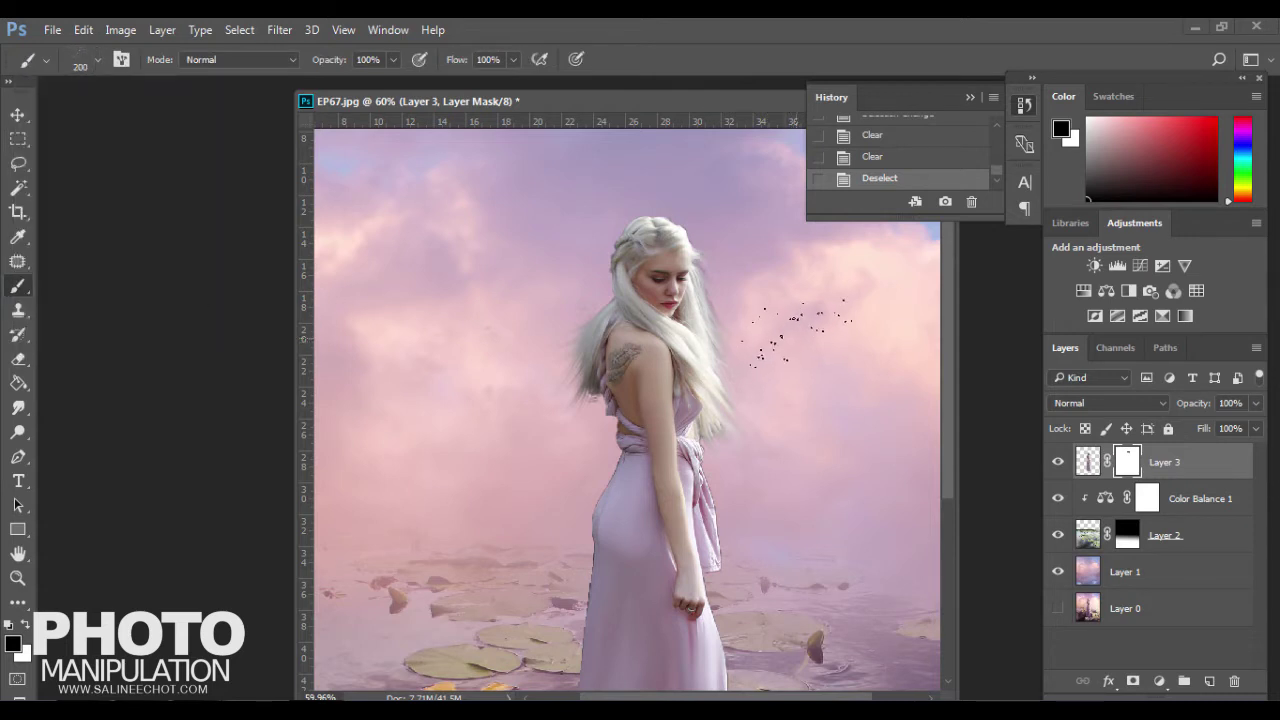
scroll(805, 280, up, 5)
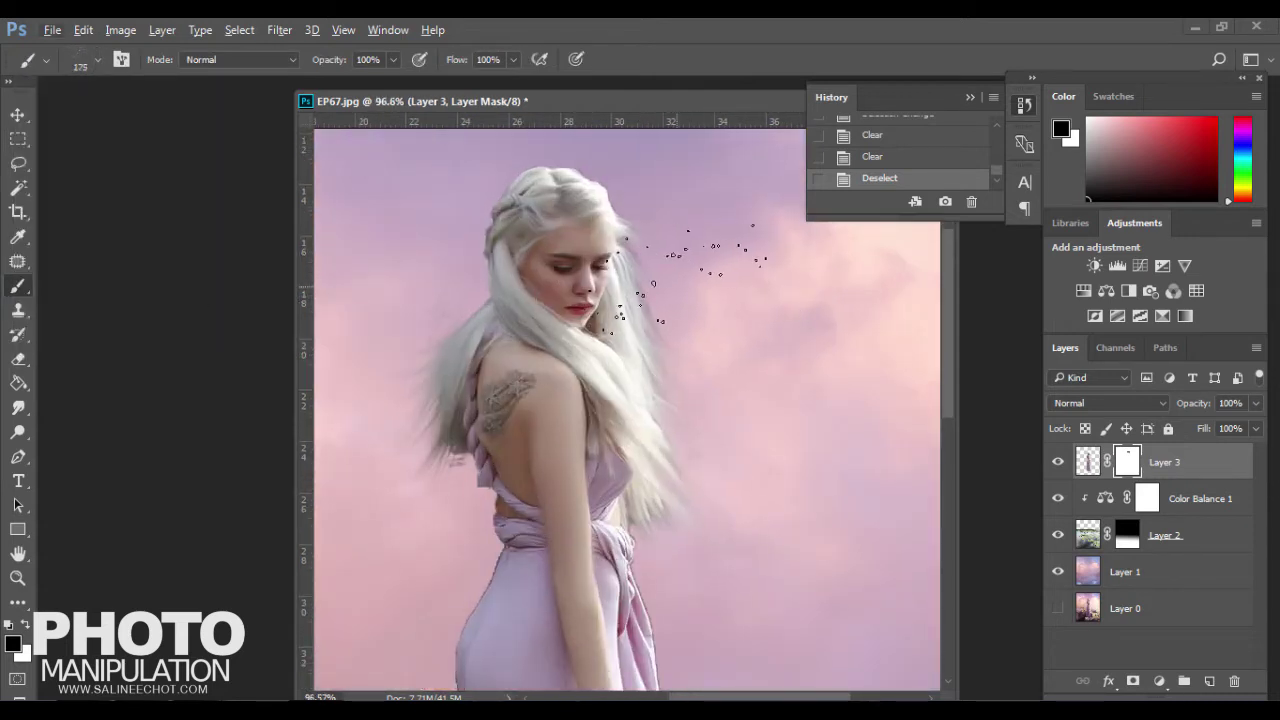
key(bracketleft)
key(bracketleft)
key(bracketleft)
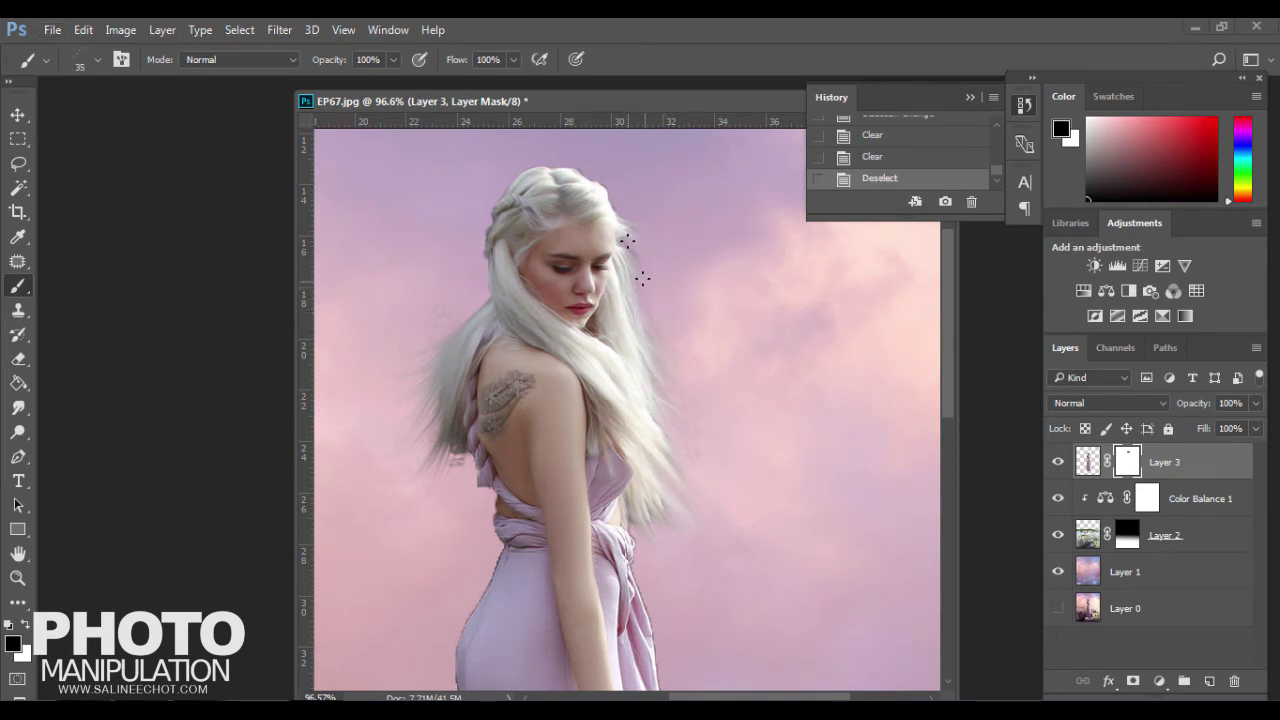
Paint on Layer 3's mask along the hair edge right of her face
click(642, 279)
click(639, 244)
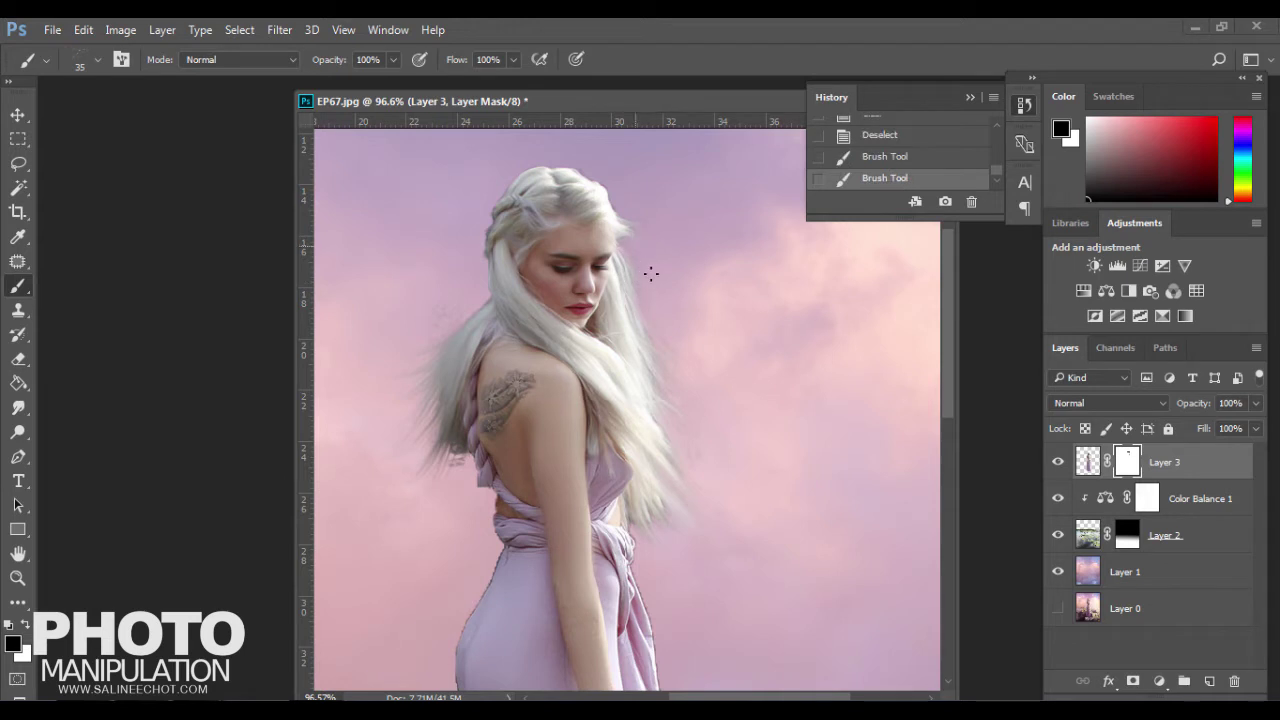
click(627, 240)
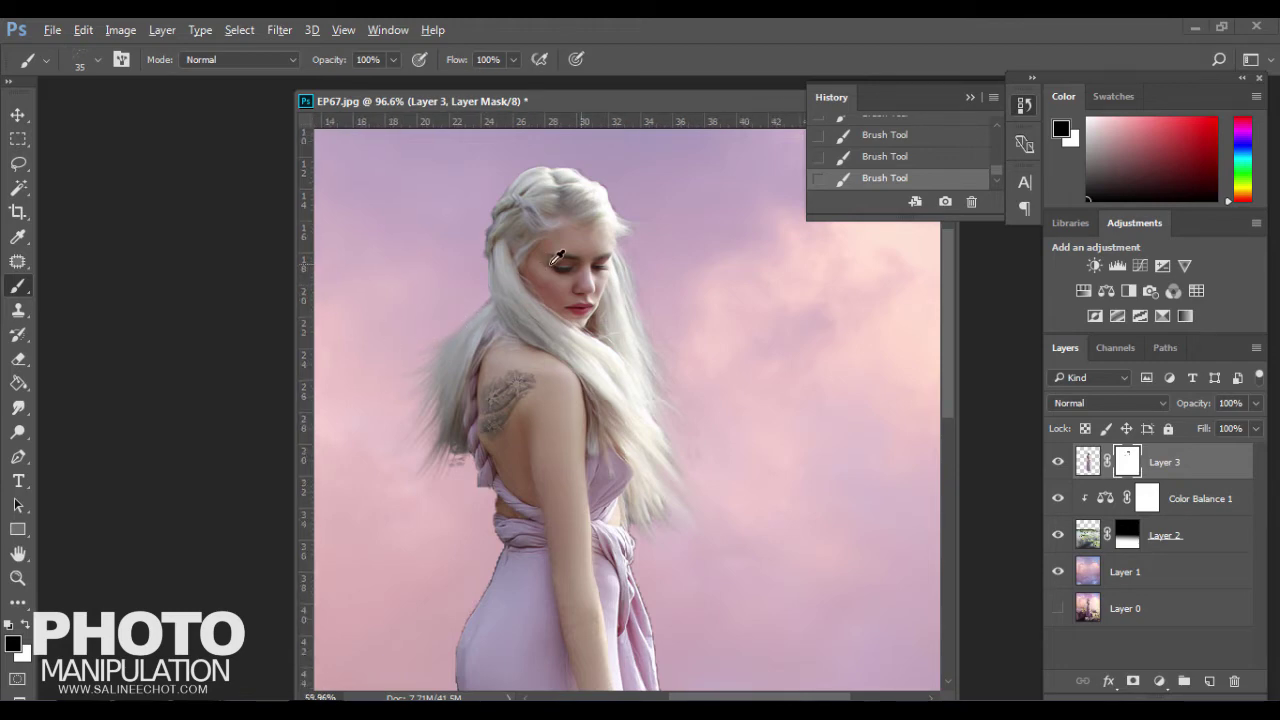
alt+scroll(555, 258, down, 2)
alt+scroll(551, 323, down, 2)
alt+scroll(573, 352, down, 2)
alt+scroll(573, 352, up, 1)
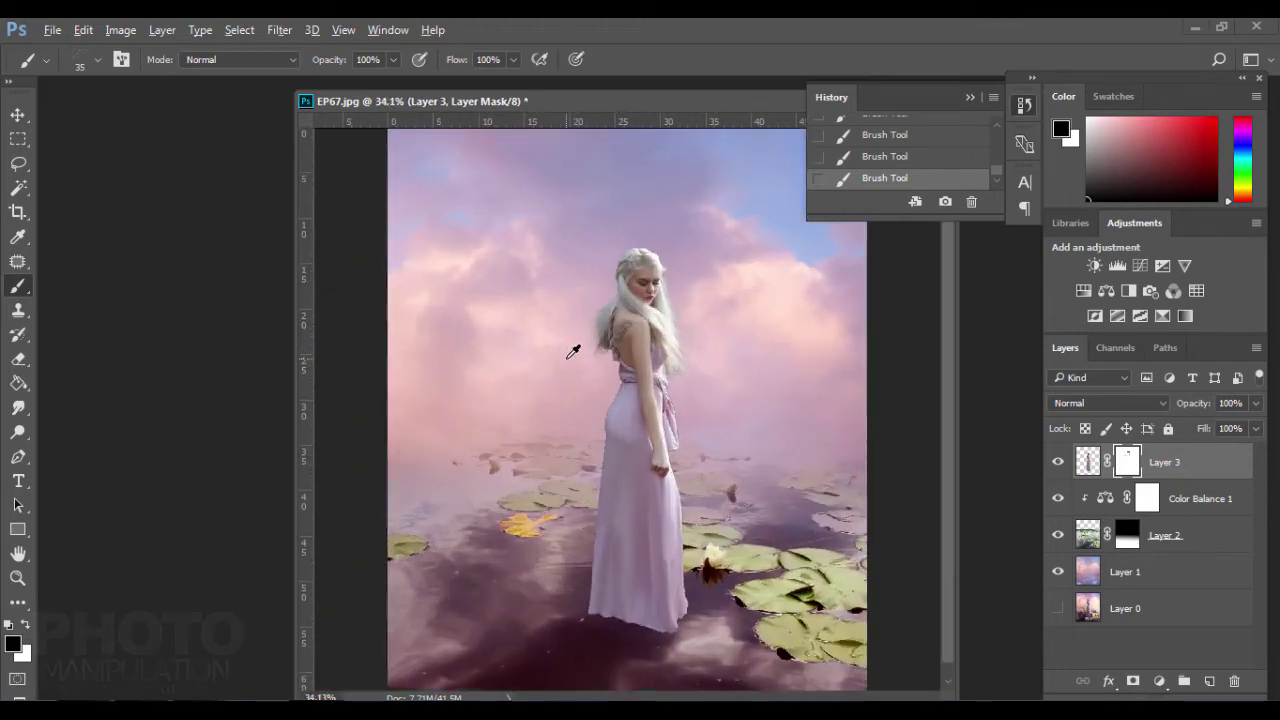
alt+scroll(645, 477, up, 2)
alt+scroll(643, 523, up, 2)
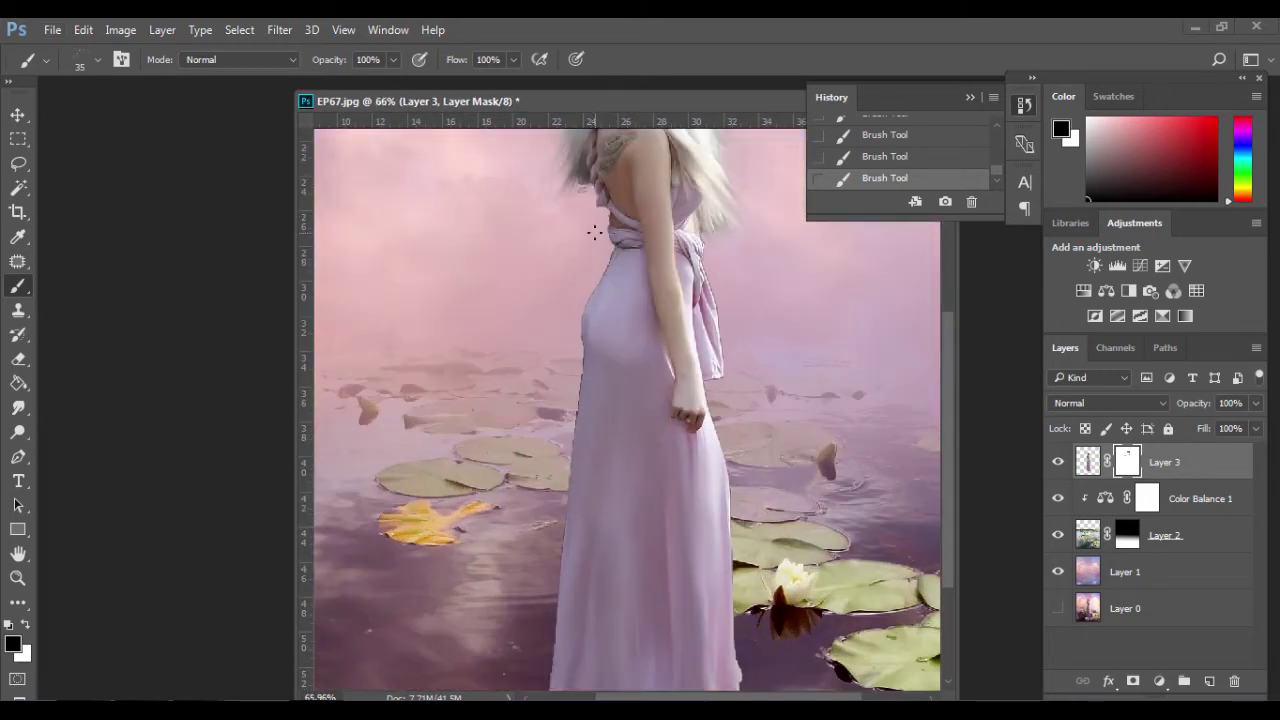
scroll(660, 500, down, 1)
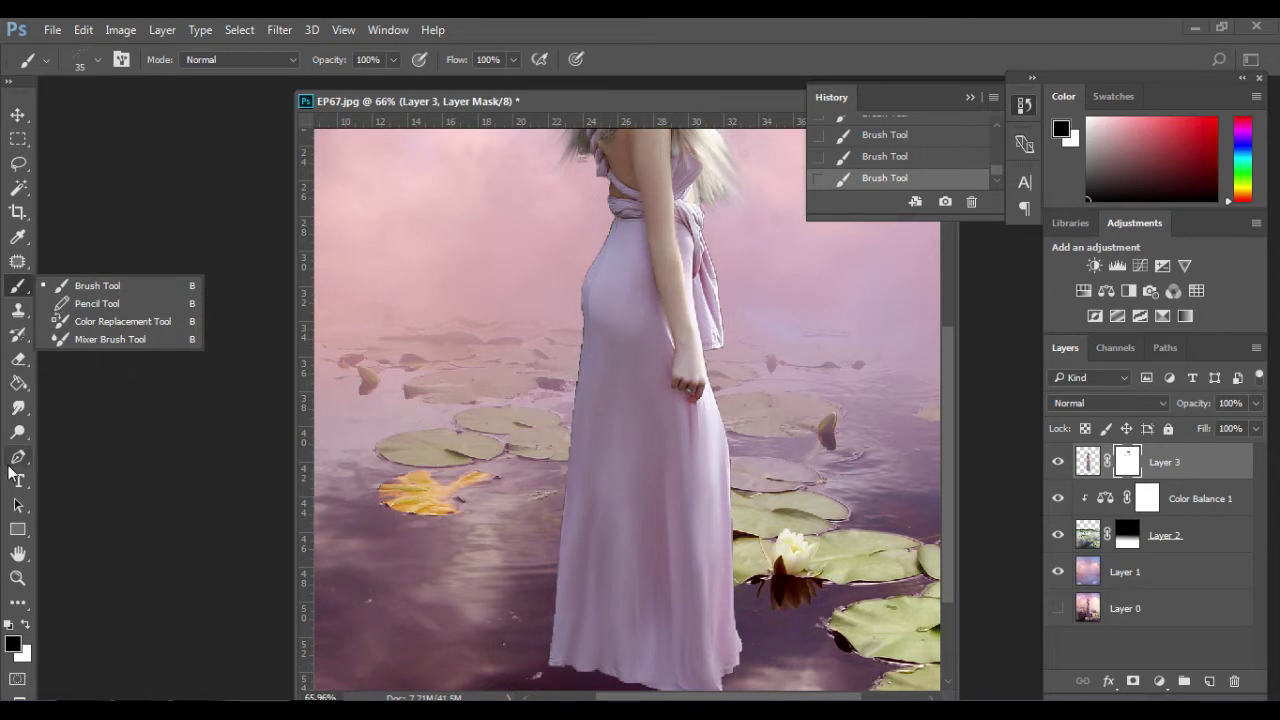
Trace a closed Pen path along the lilac dress's left edge, from hem to waist
key(p)
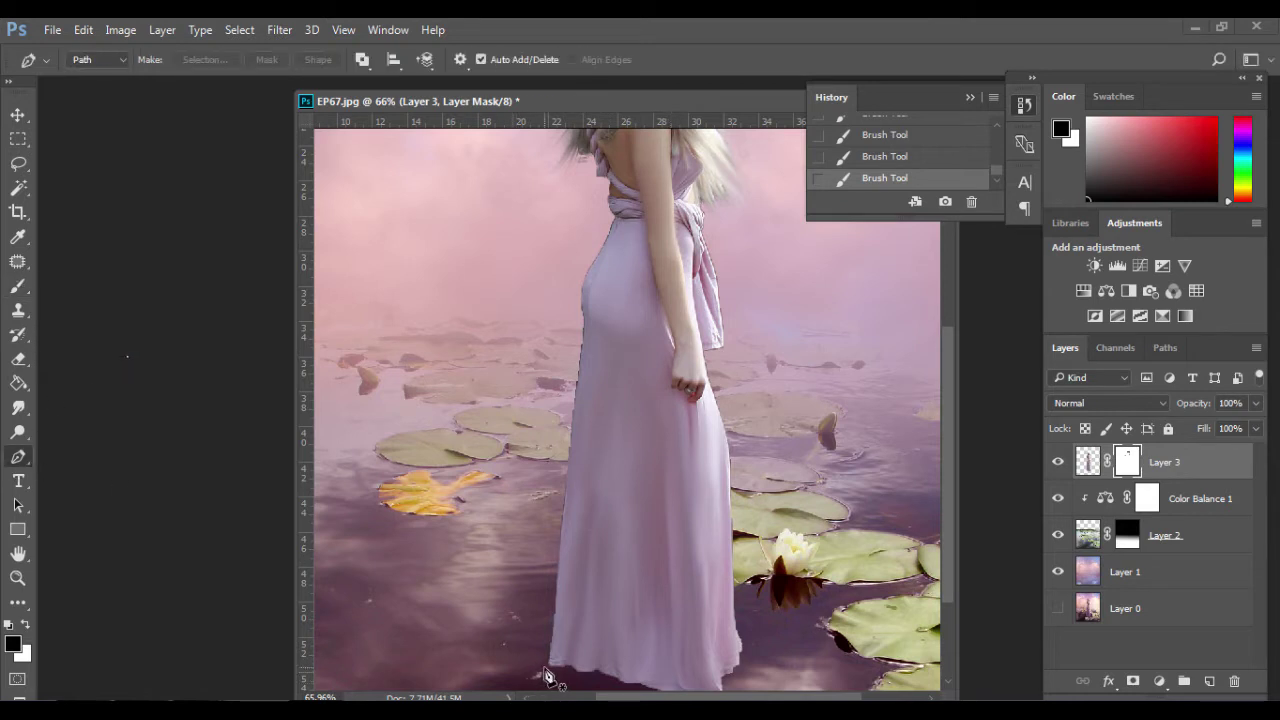
click(544, 666)
click(569, 463)
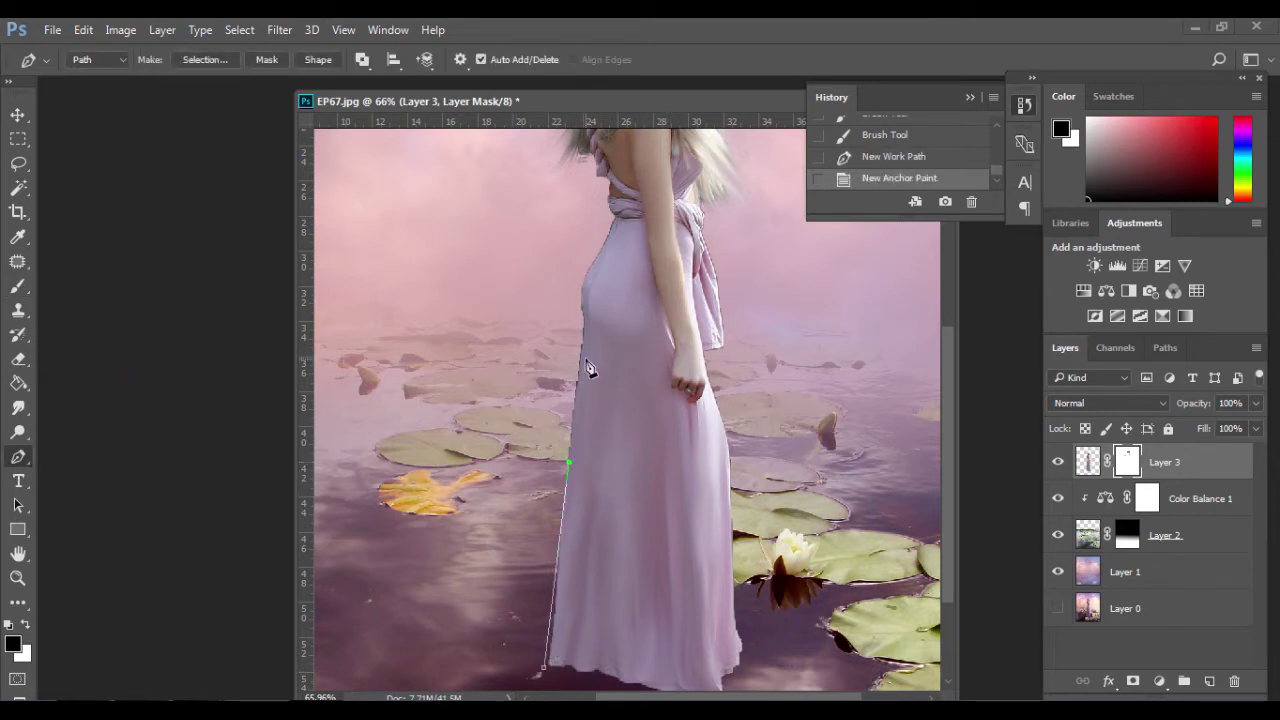
click(584, 308)
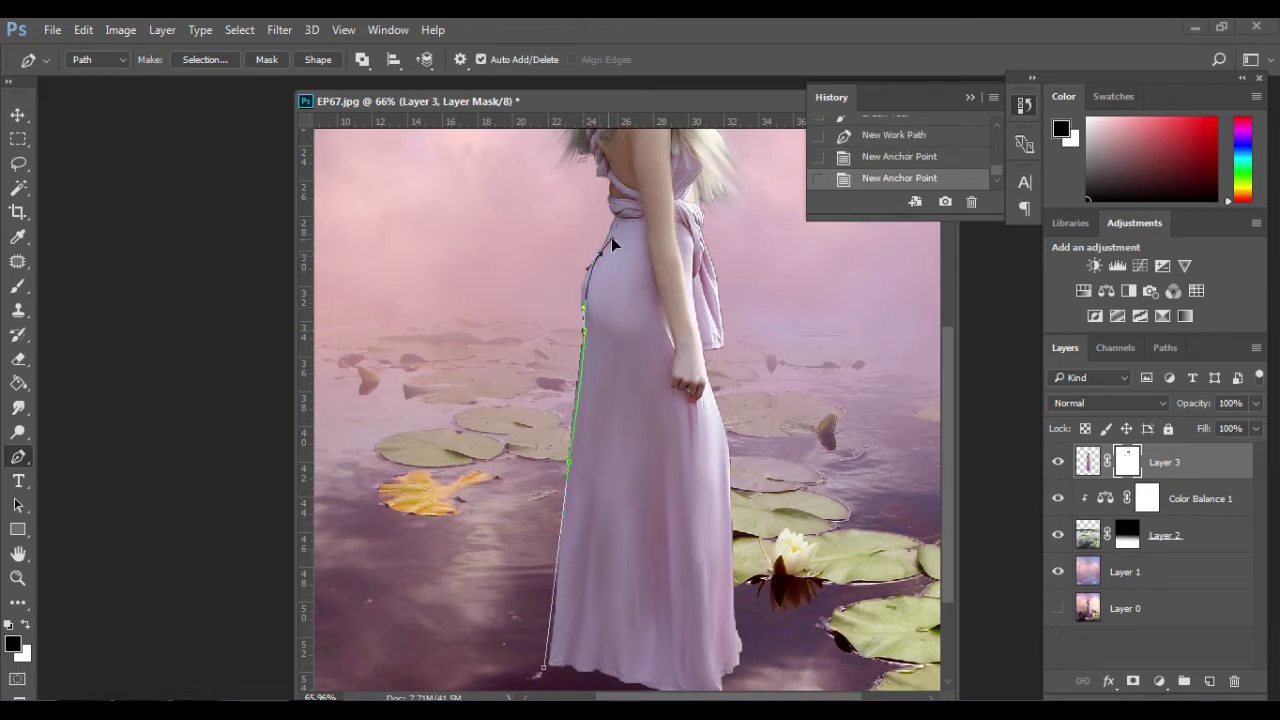
mouse_move(620, 238)
mouse_down()
mouse_move(614, 224)
mouse_move(543, 231)
mouse_up()
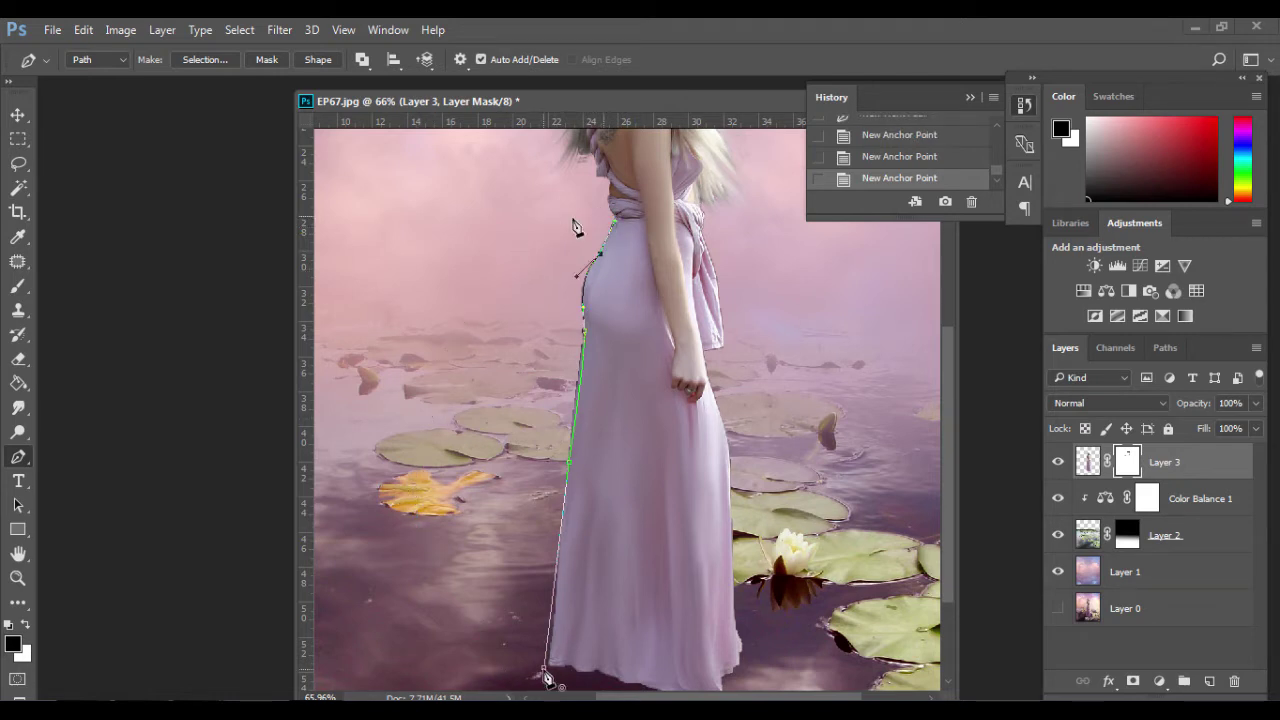
drag(543, 667, 461, 497)
Make the path a 1.1 px feathered selection, delete the fringe on Layer 3, and deselect
click(222, 66)
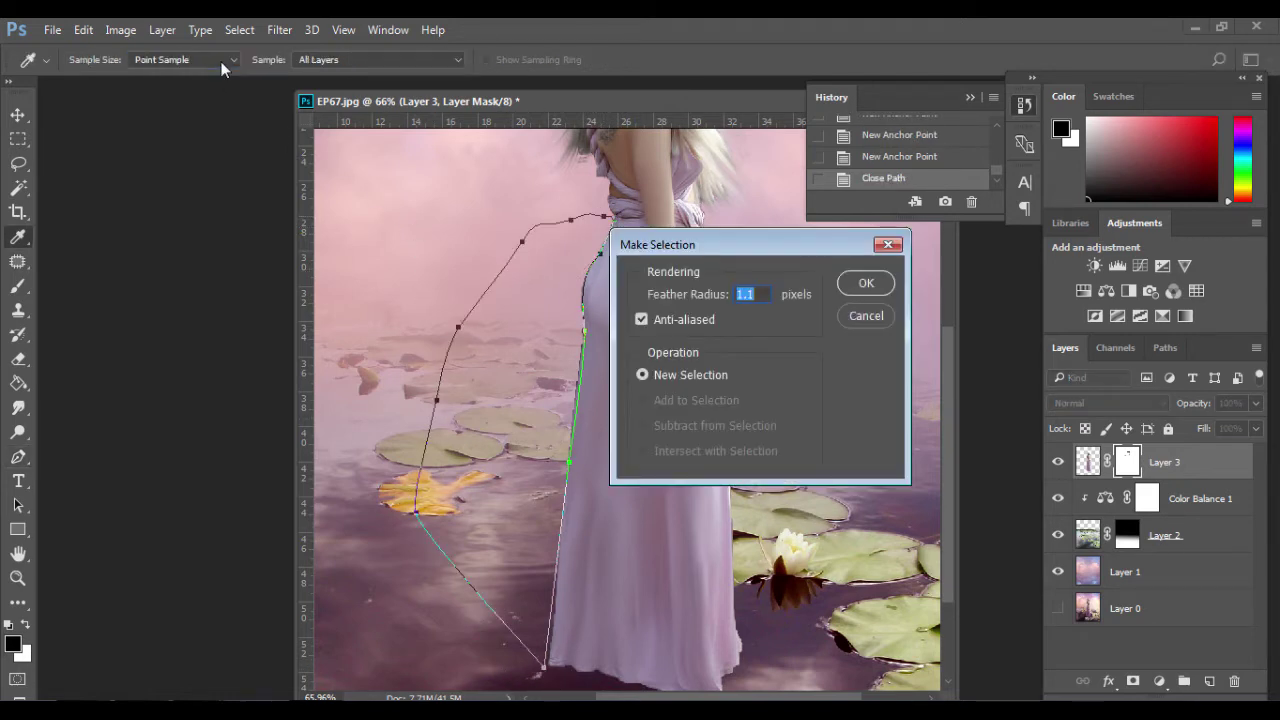
key(Return)
key(Delete)
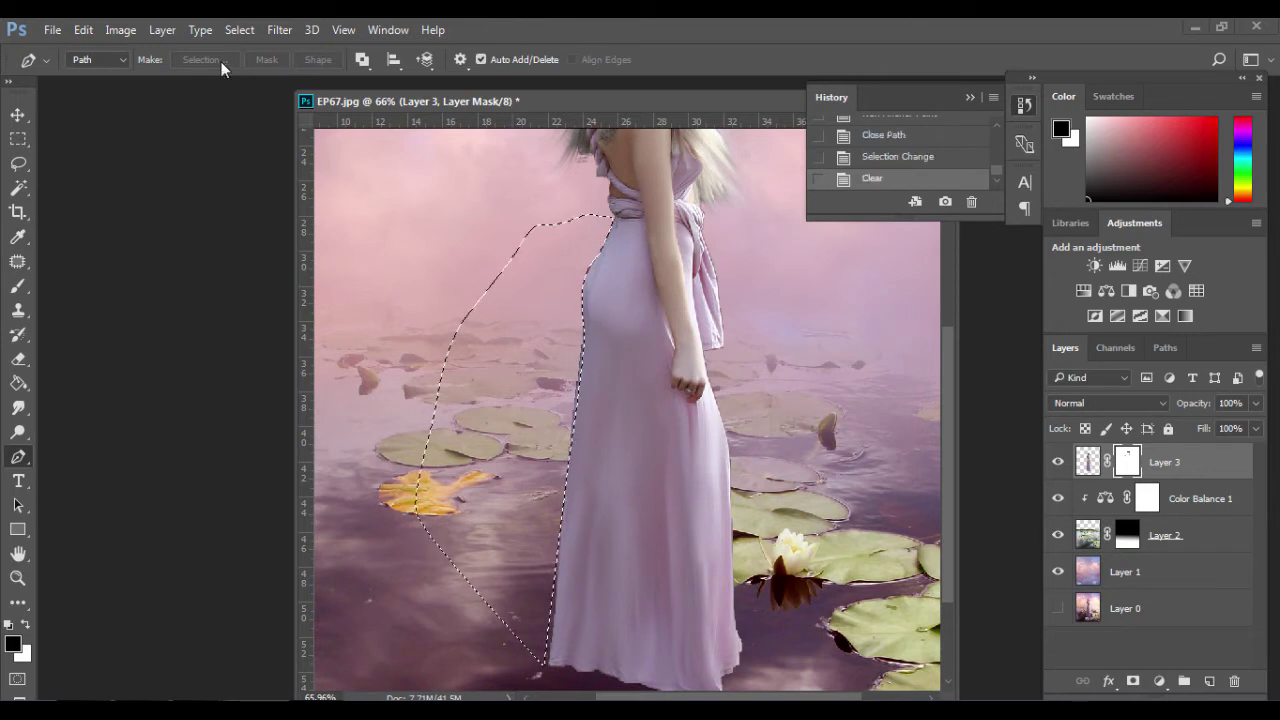
key(Delete)
key(Delete)
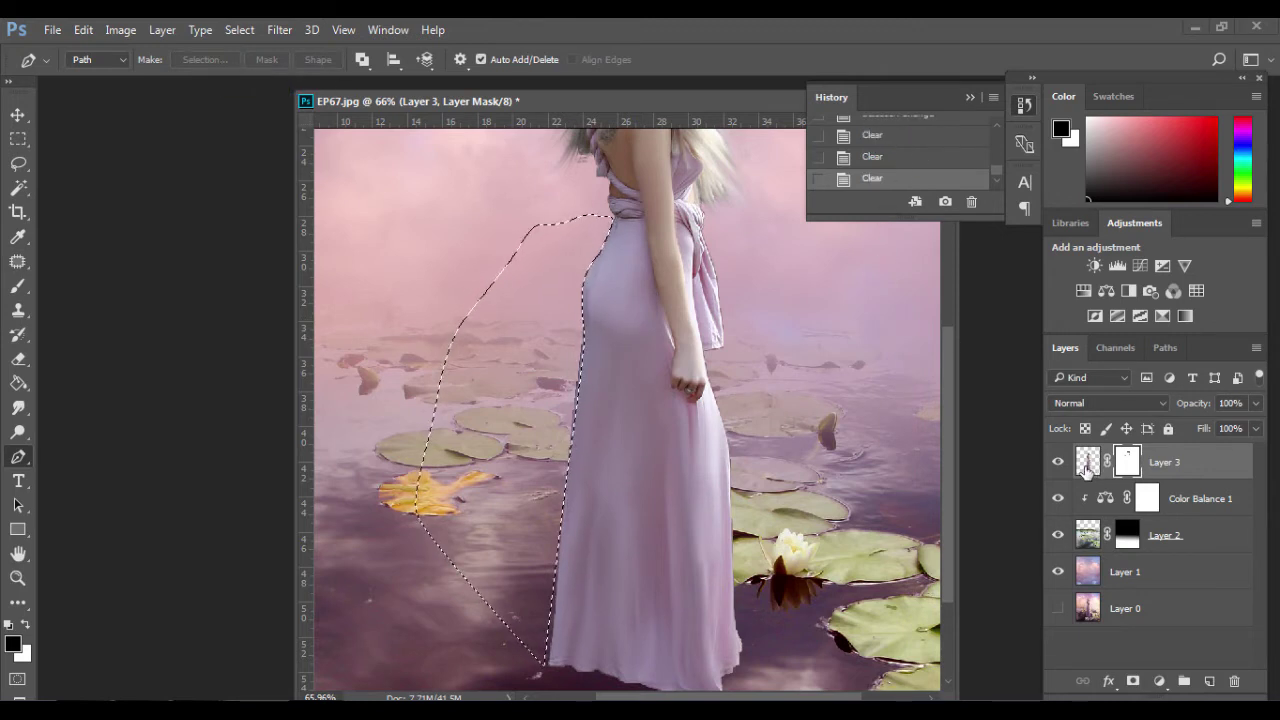
click(1088, 466)
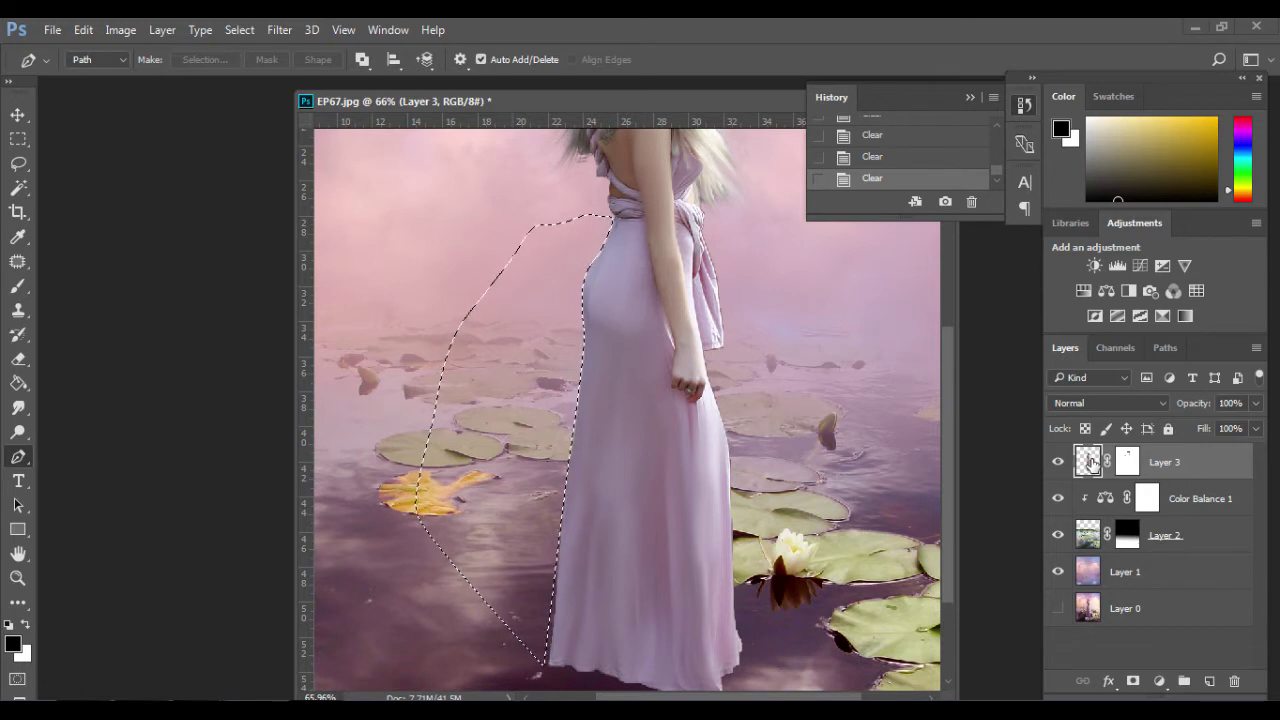
click(18, 138)
key(ctrl+d)
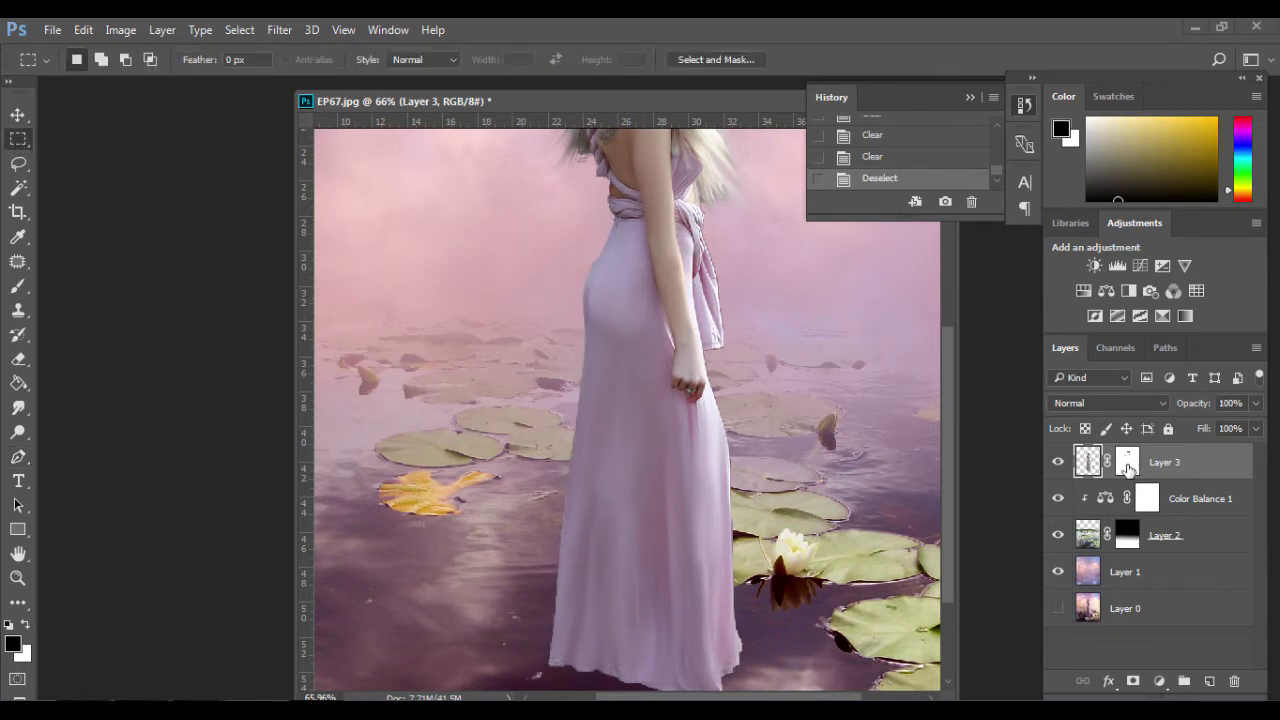
click(1127, 462)
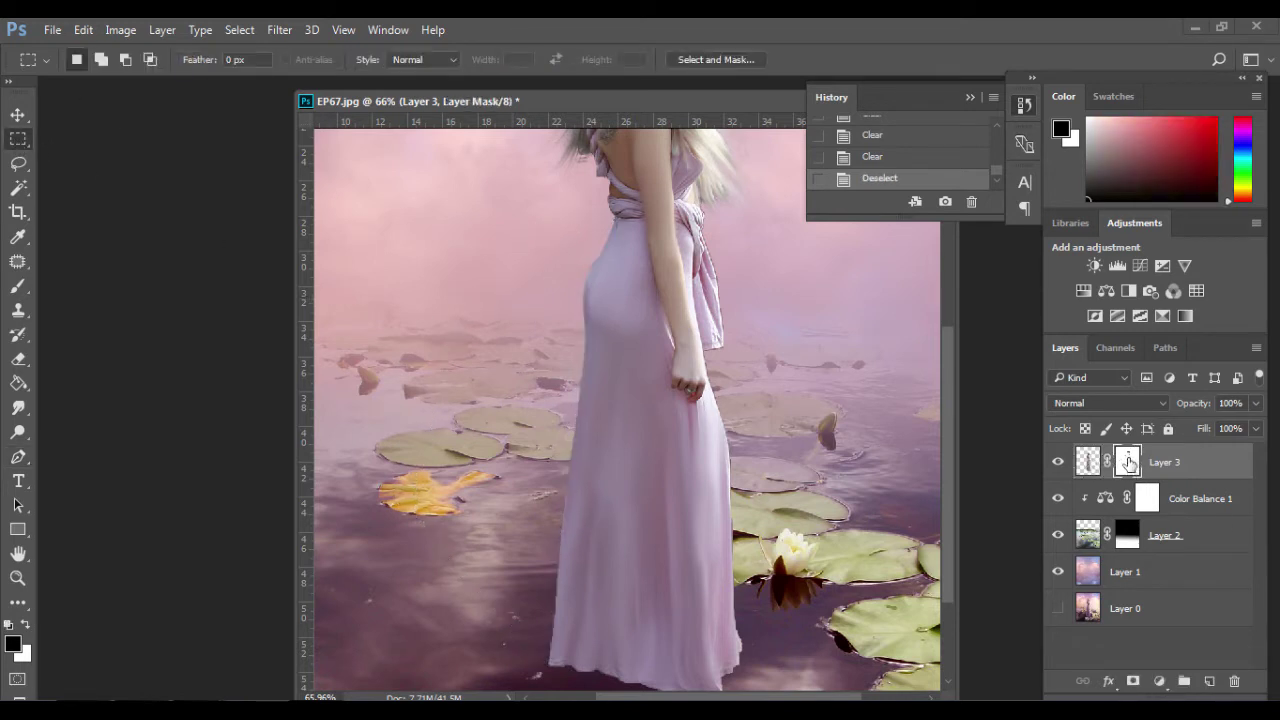
click(1089, 466)
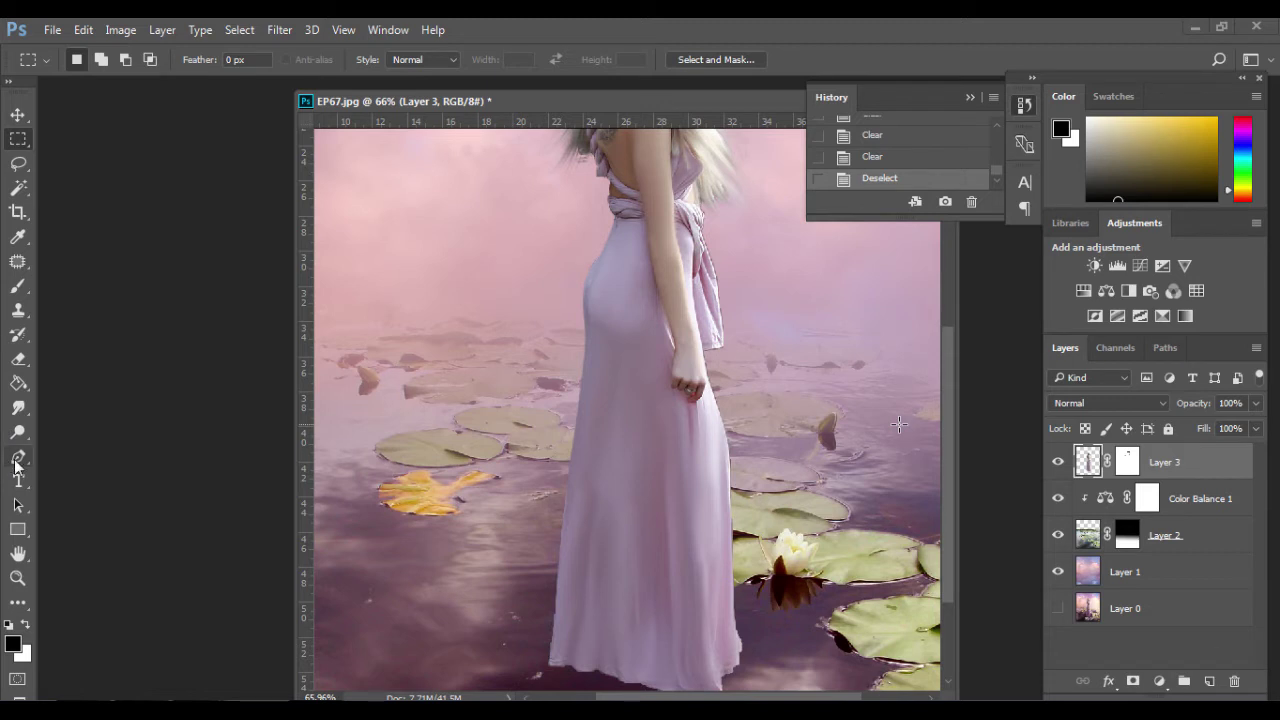
Trace a closed Pen path along the dress's right edge, around the lily pads
click(17, 460)
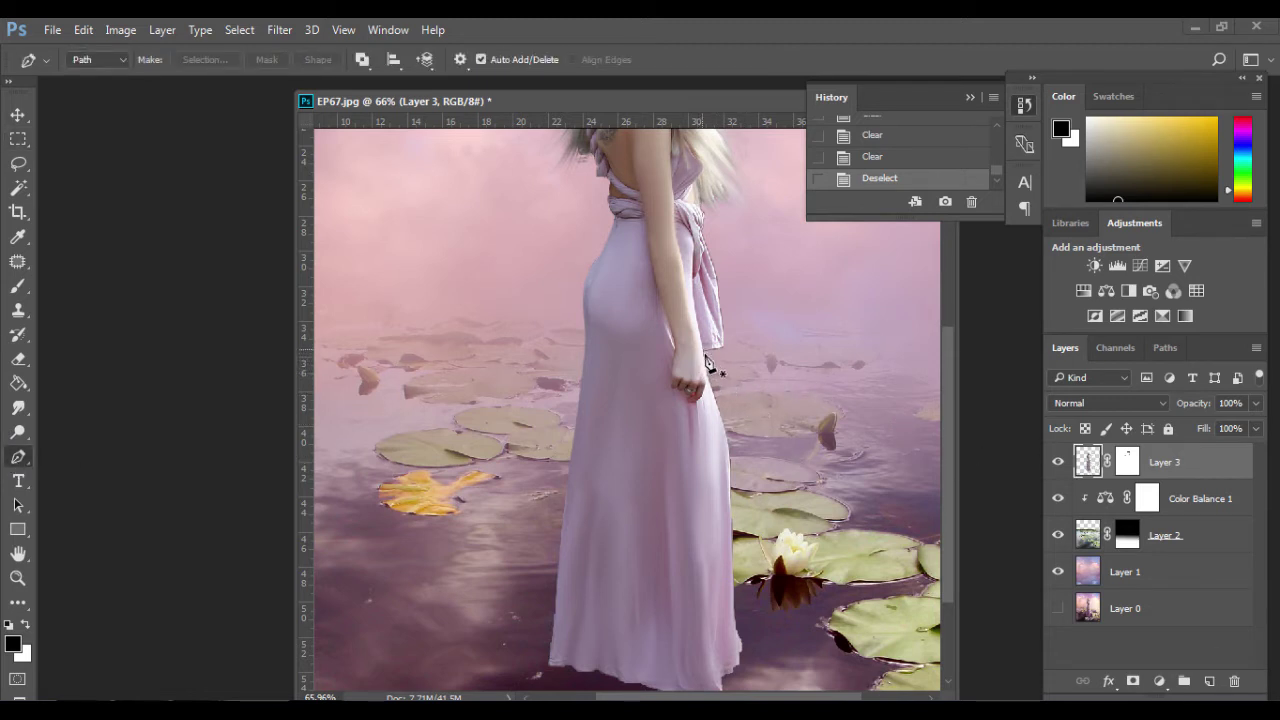
click(703, 349)
drag(730, 450, 740, 484)
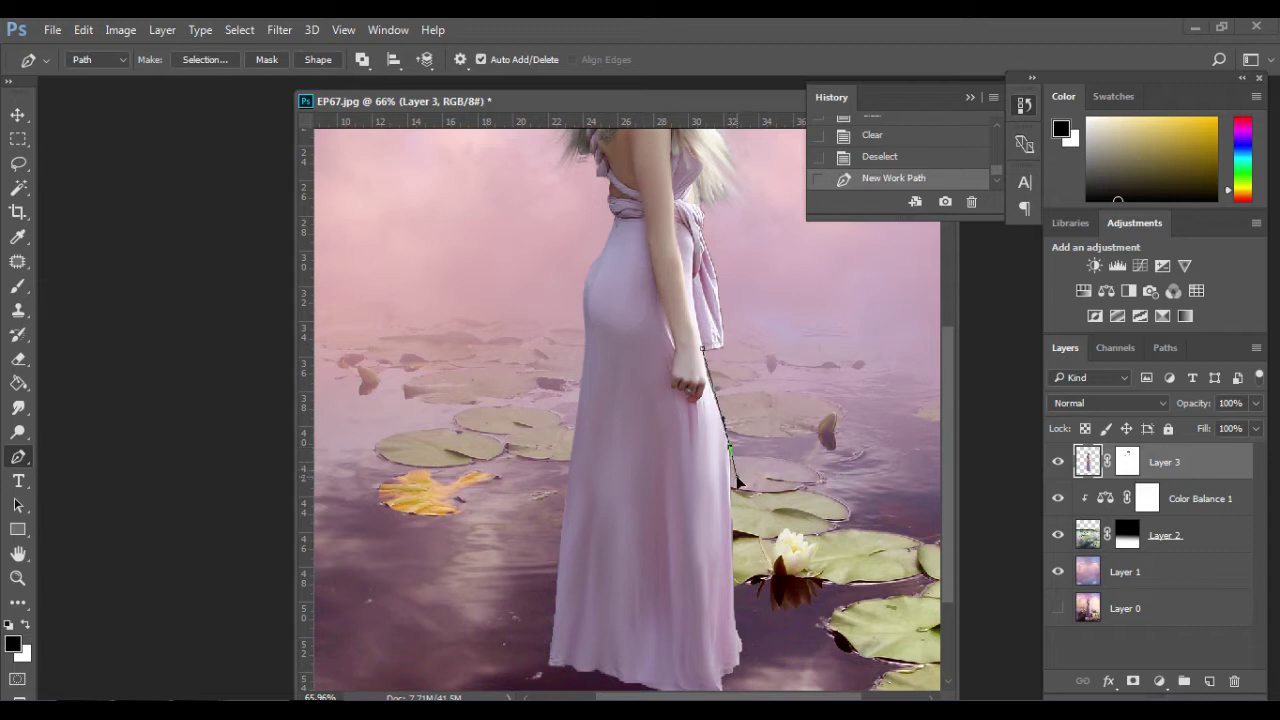
drag(738, 484, 736, 540)
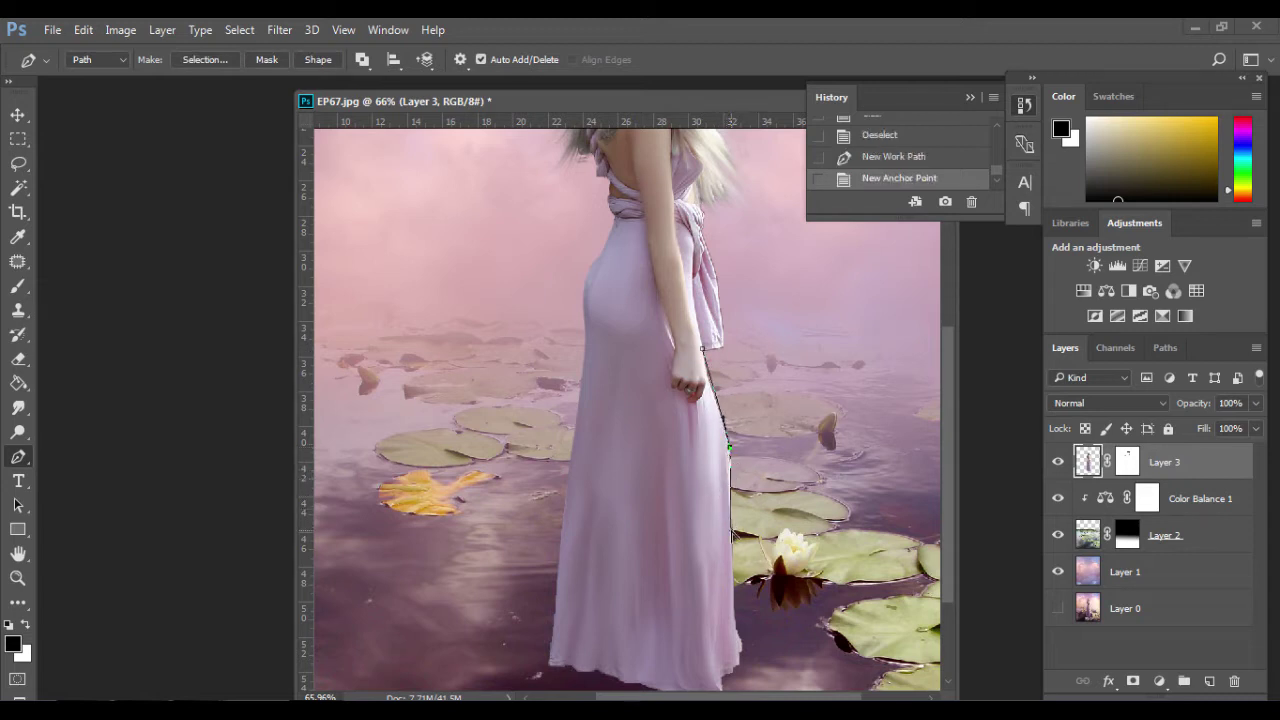
click(740, 646)
drag(773, 578, 756, 387)
click(756, 387)
click(703, 349)
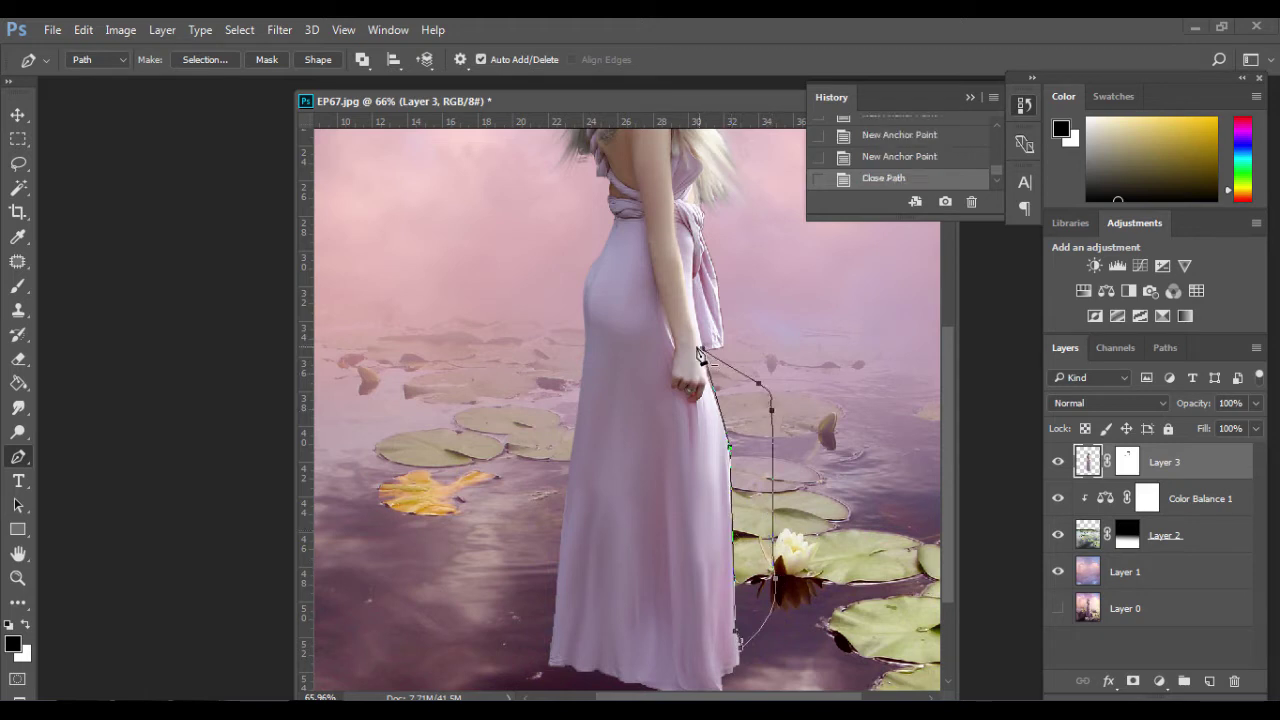
Make a 1.1 px feathered selection, delete the fringe, deselect, and zoom to fit screen
click(200, 61)
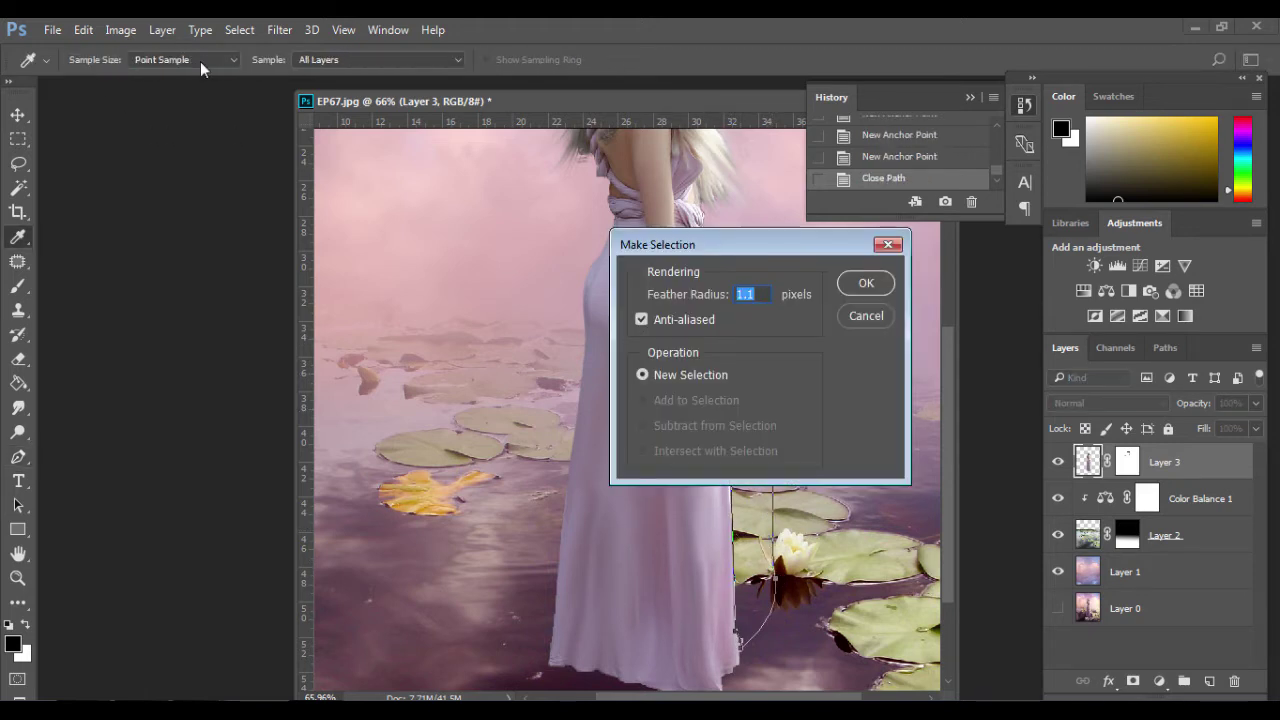
key(Return)
key(Delete)
key(Delete)
key(Delete)
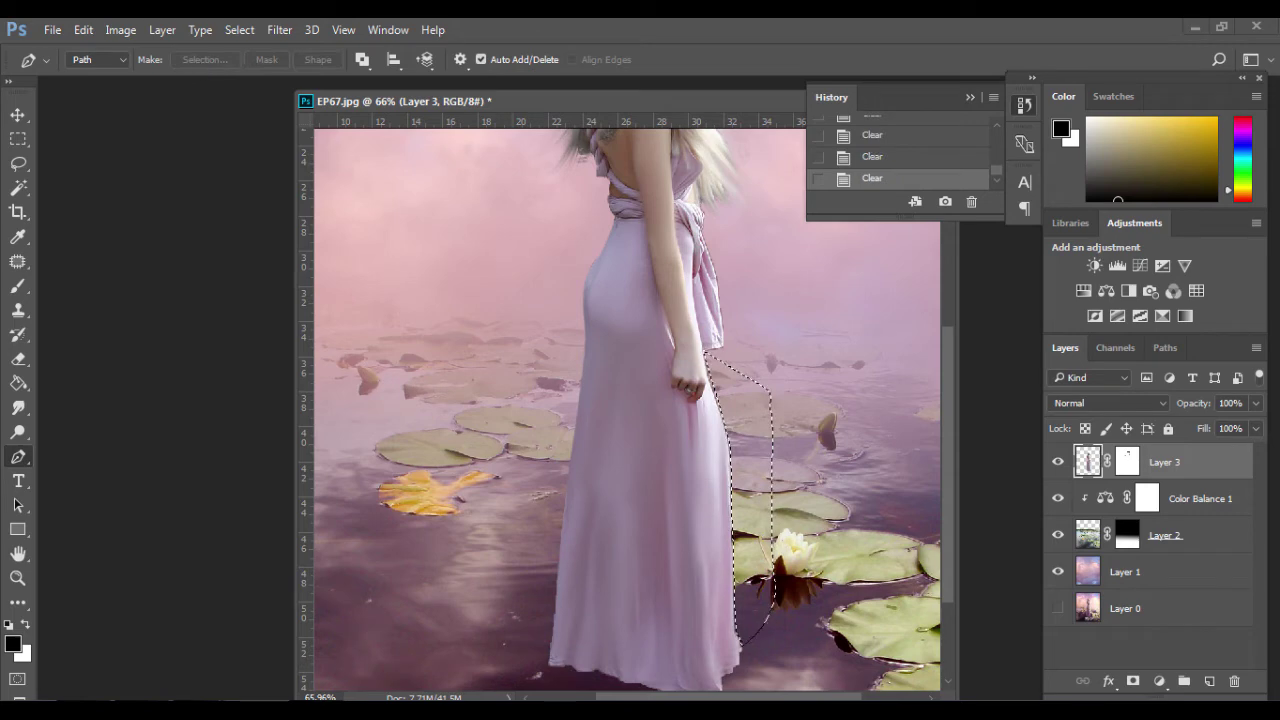
click(18, 138)
click(483, 313)
key(ctrl+0)
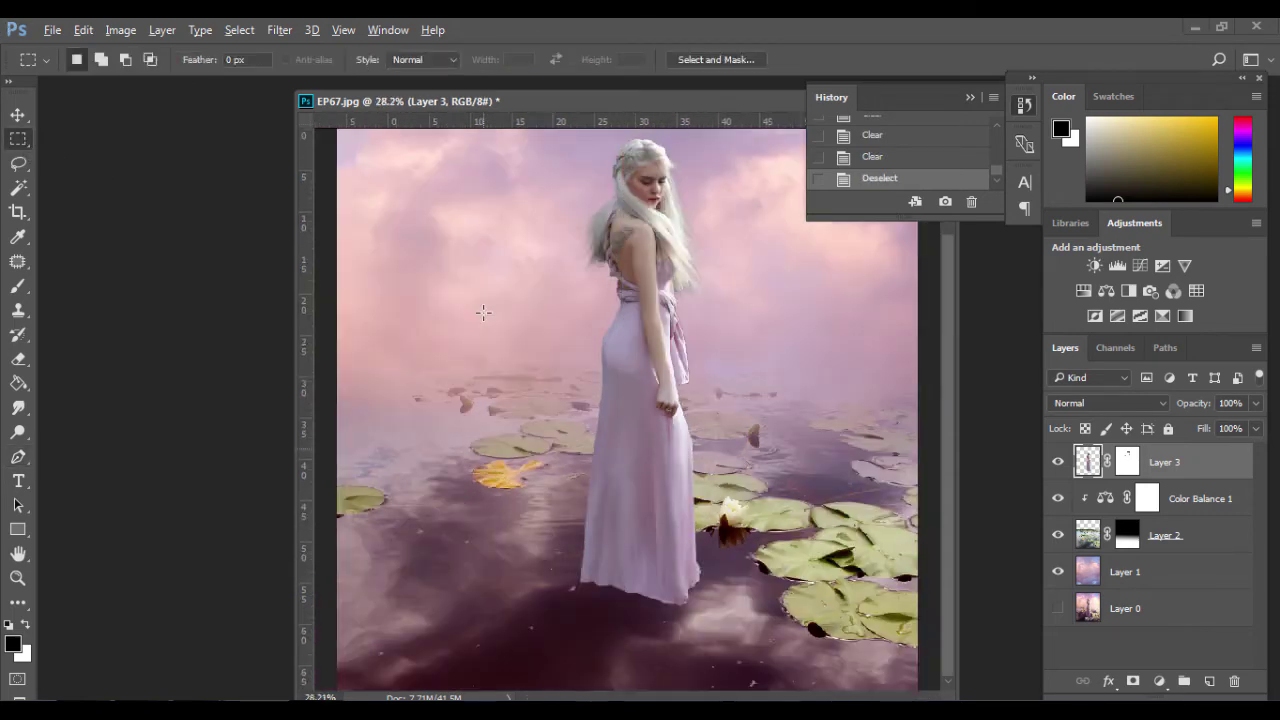
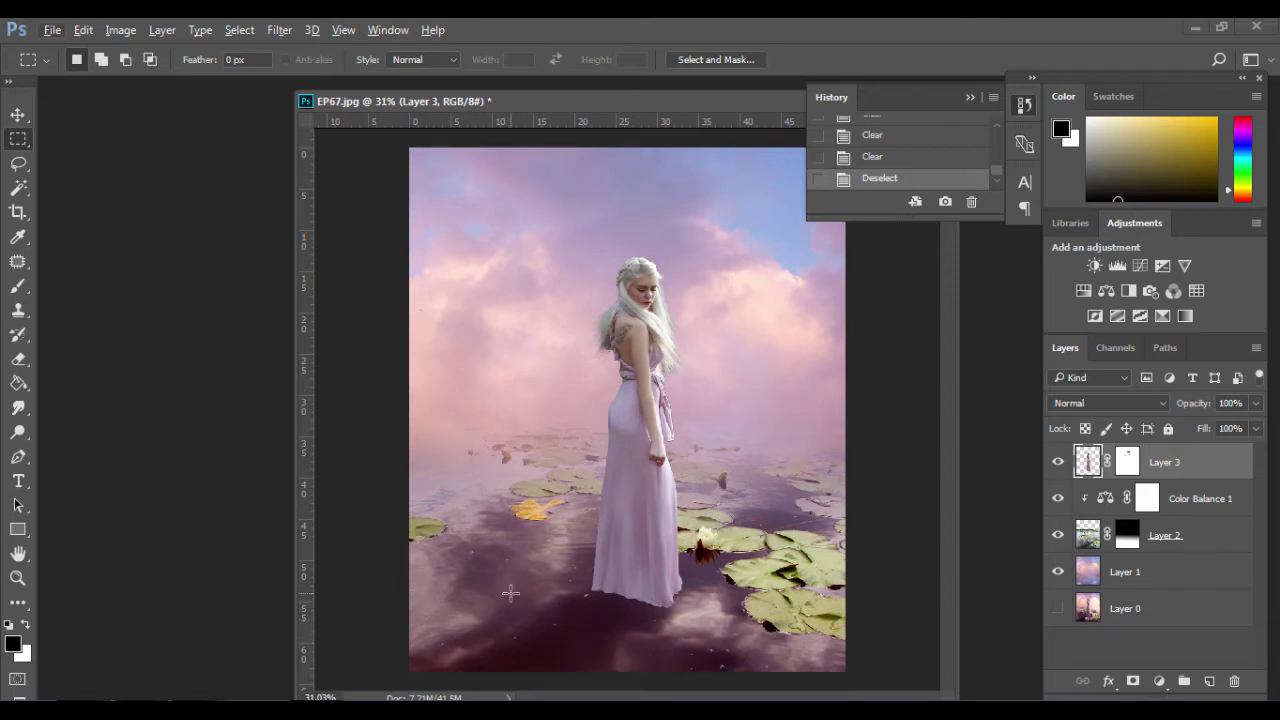
Add a new empty layer above Layer 3 and make white the foreground colour
click(1209, 681)
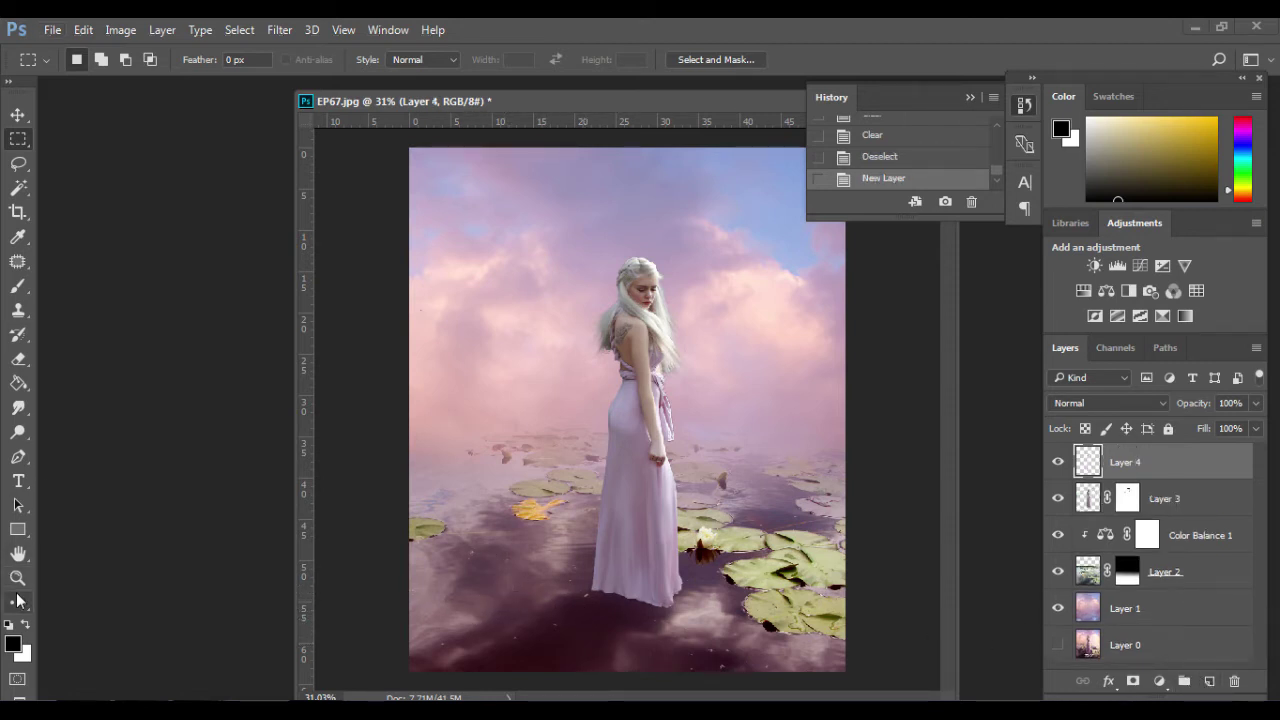
key(ctrl+z)
click(25, 626)
key(ctrl+z)
click(13, 643)
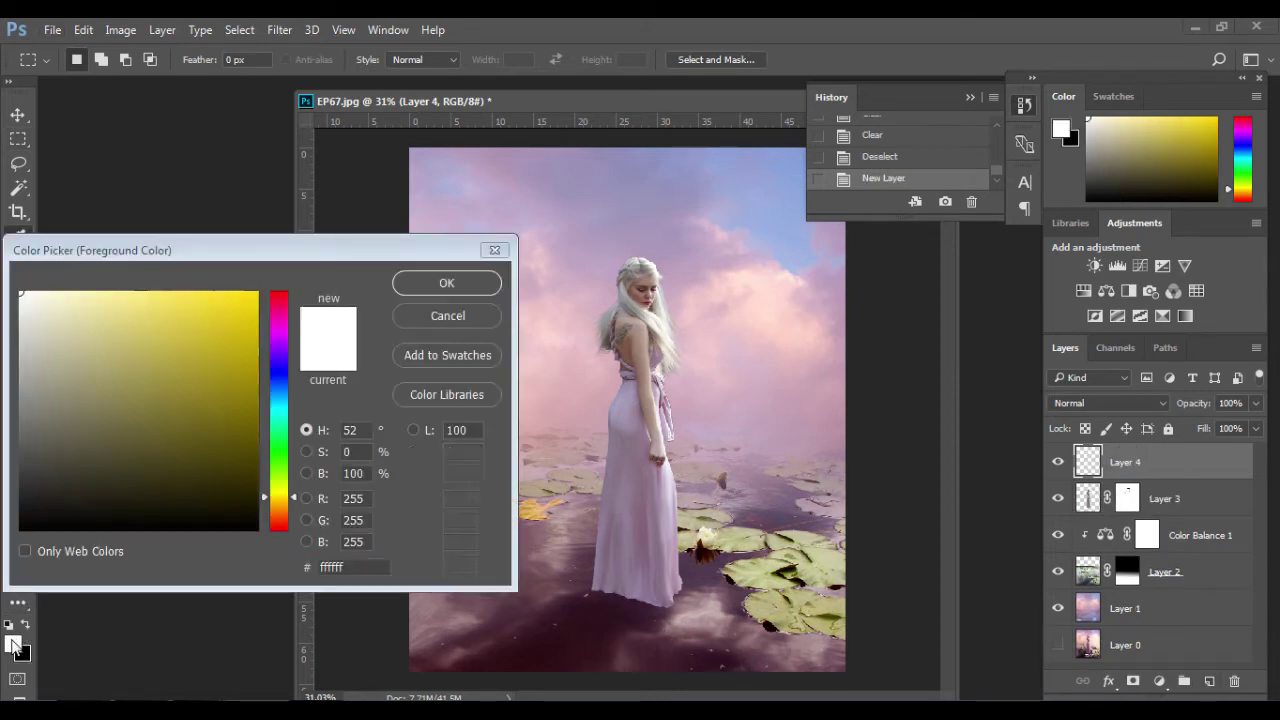
click(436, 284)
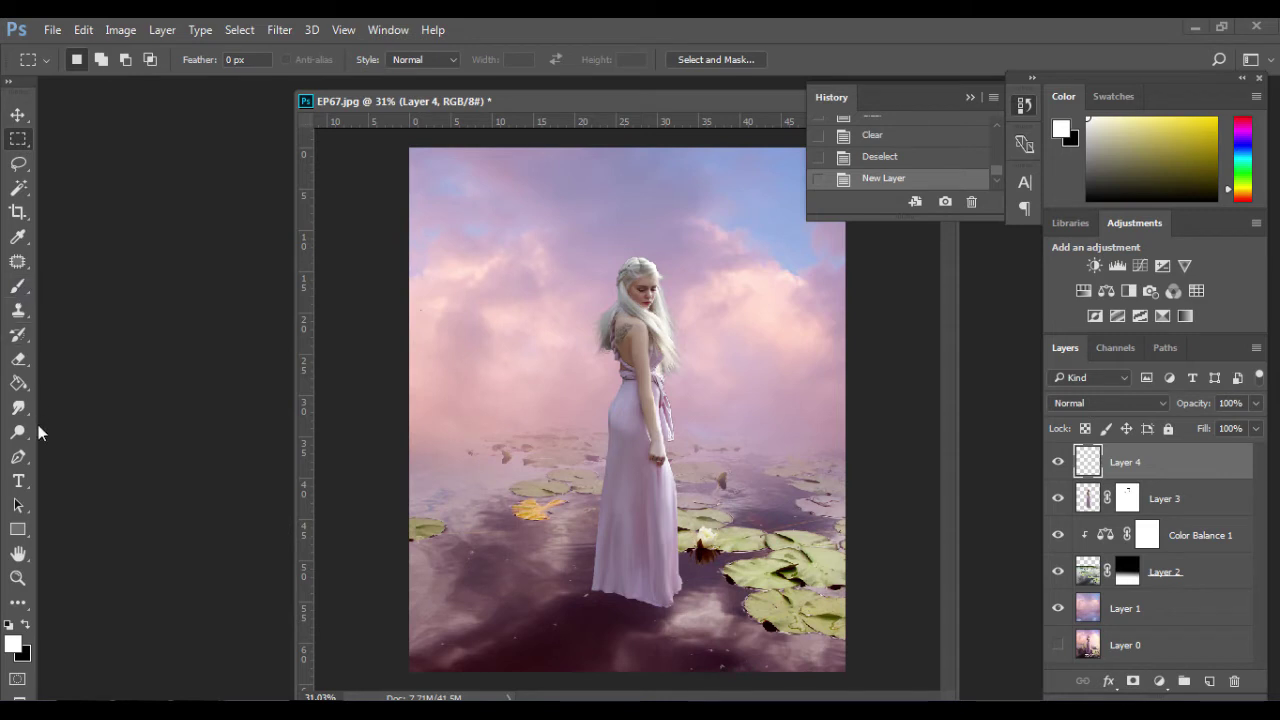
Fill the new layer with white using the Paint Bucket, then render Clouds over it
click(18, 383)
click(505, 392)
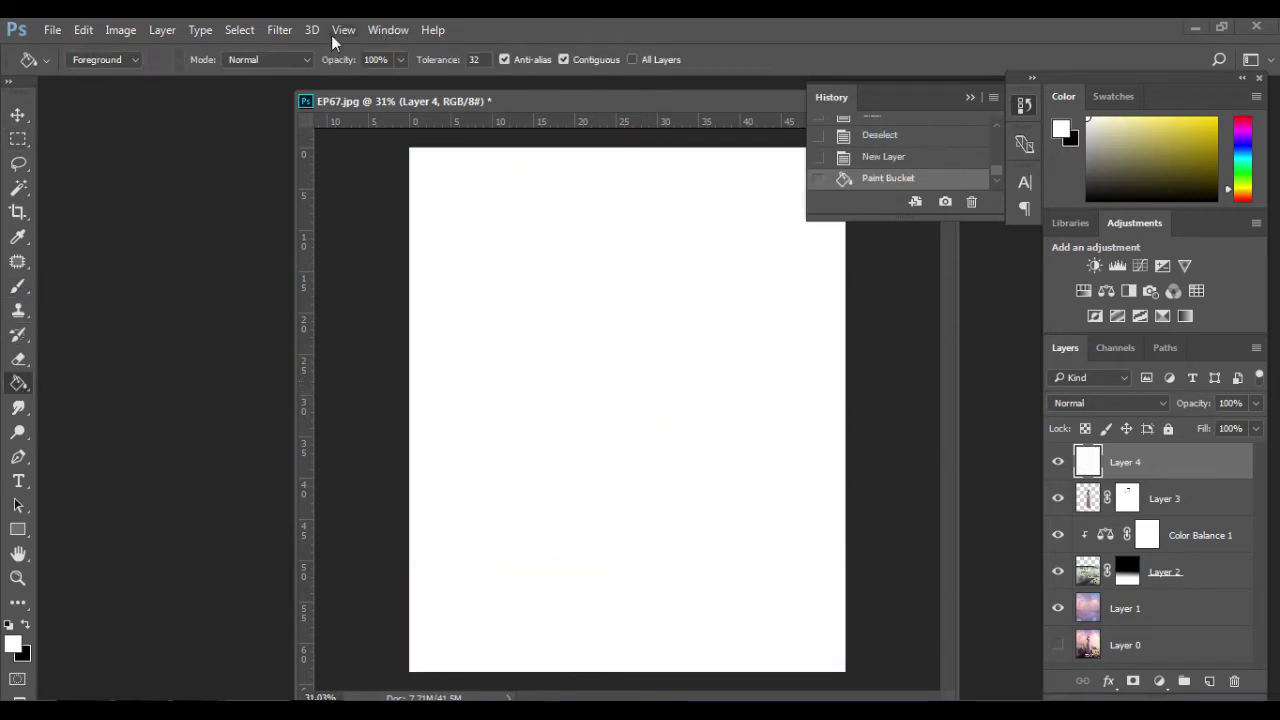
click(279, 31)
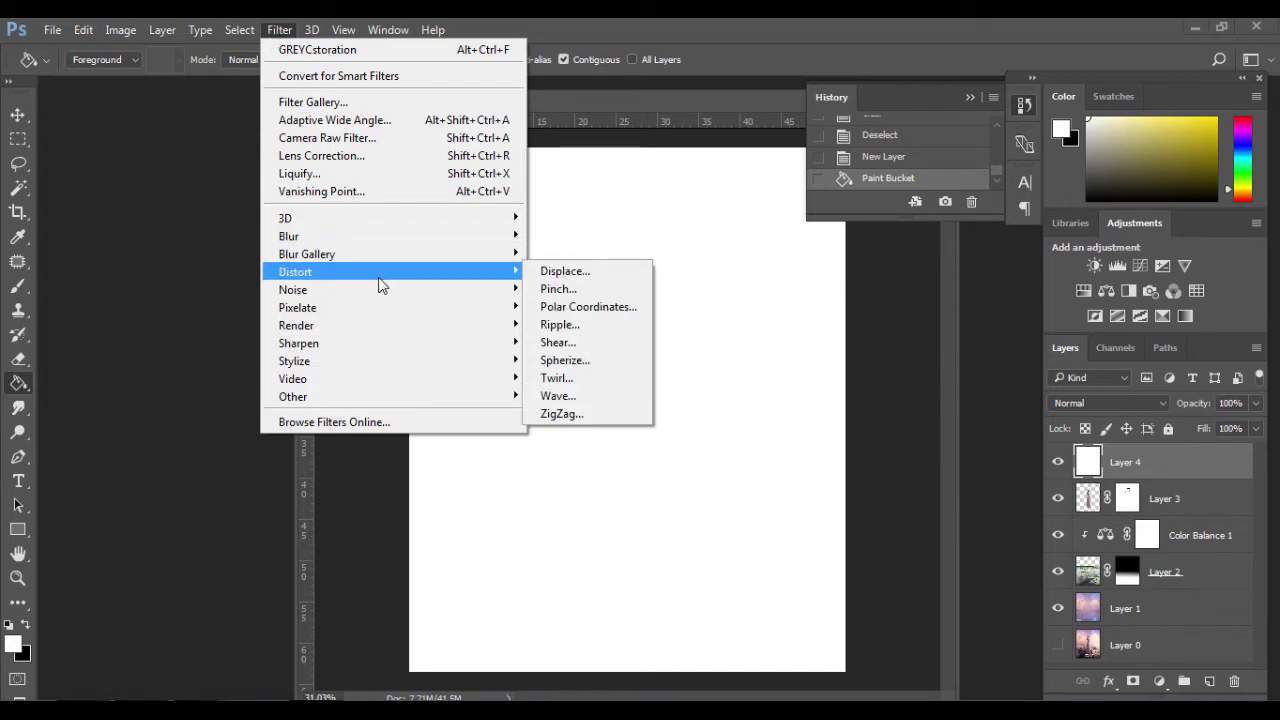
mouse_move(296, 325)
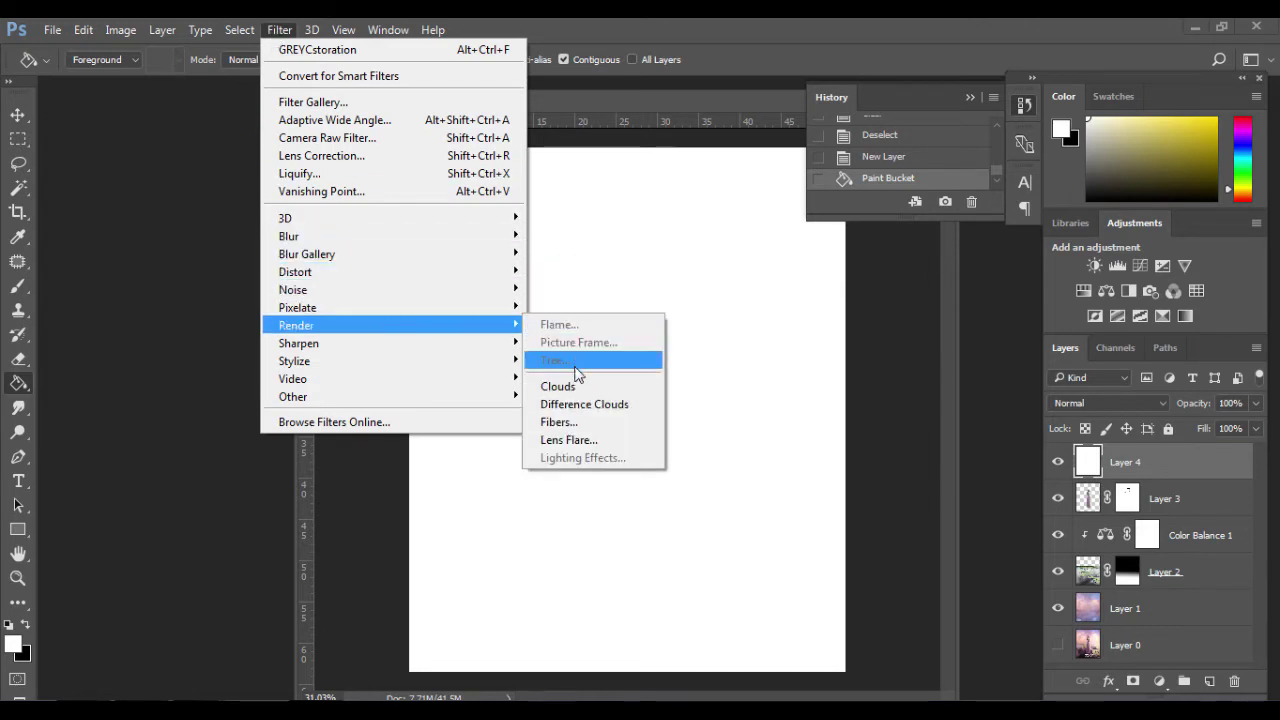
click(558, 386)
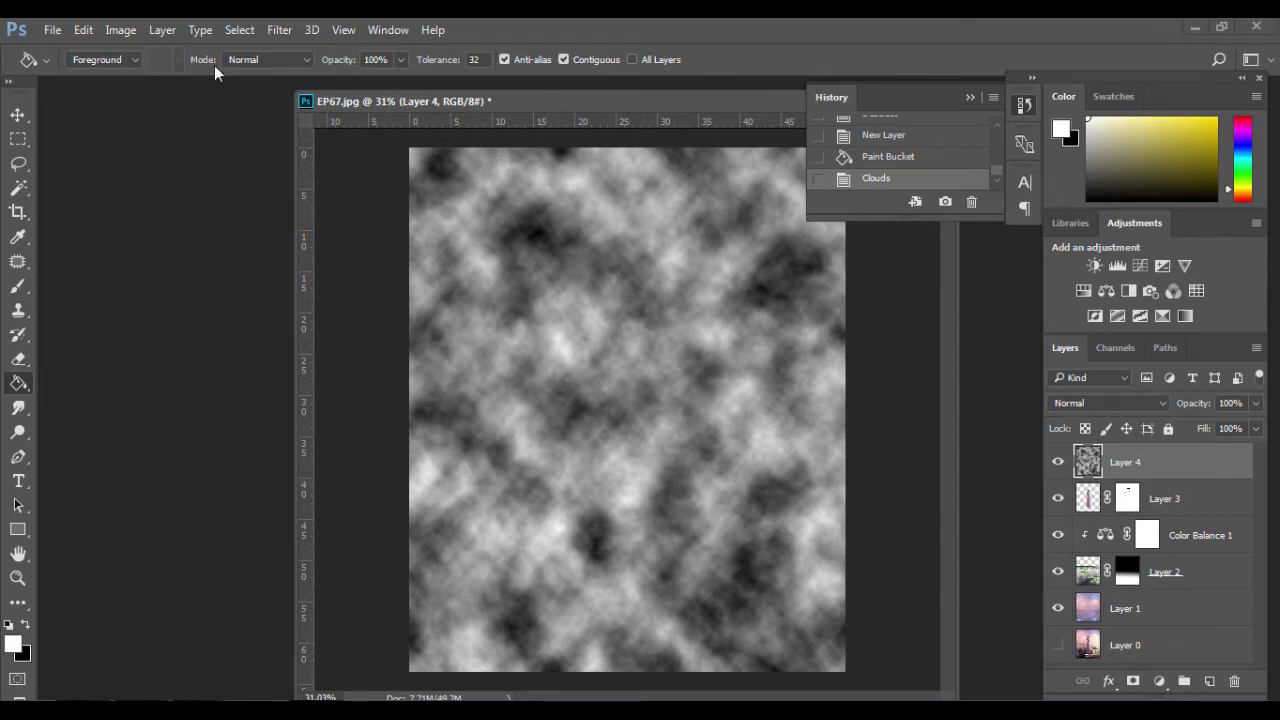
click(280, 30)
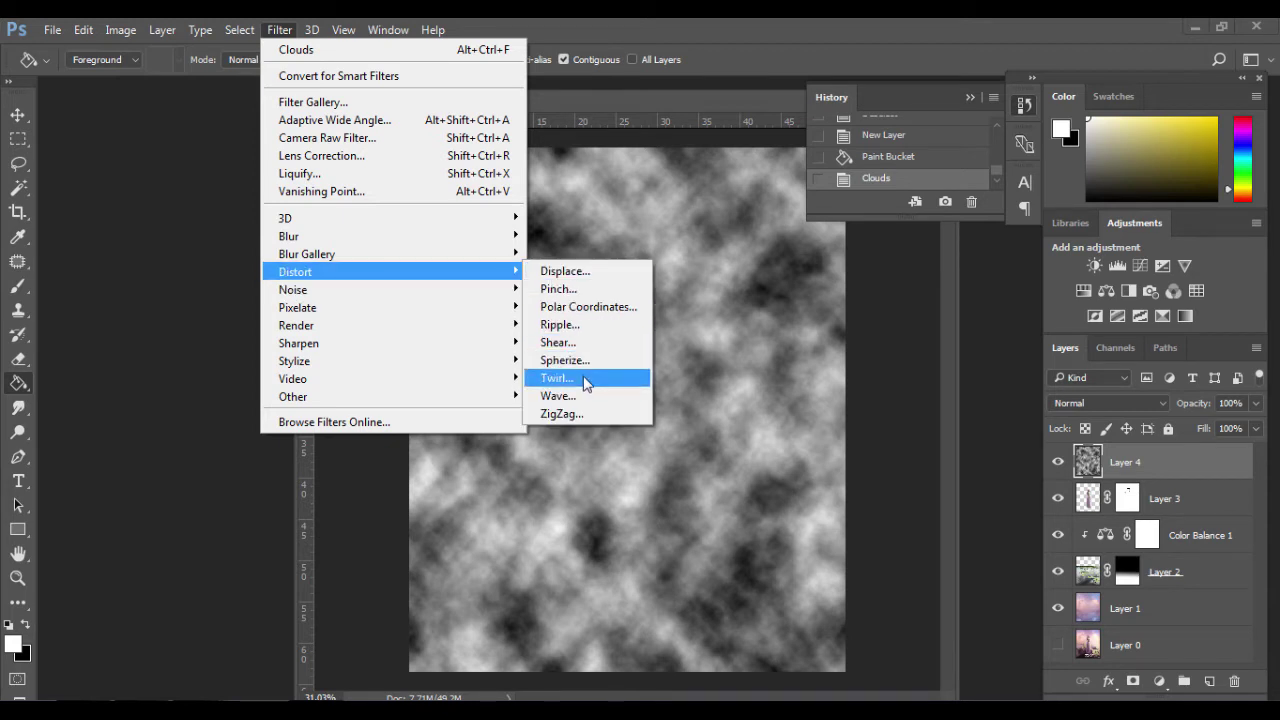
Apply a Twirl with a 200° angle to Layer 4's clouds
click(583, 377)
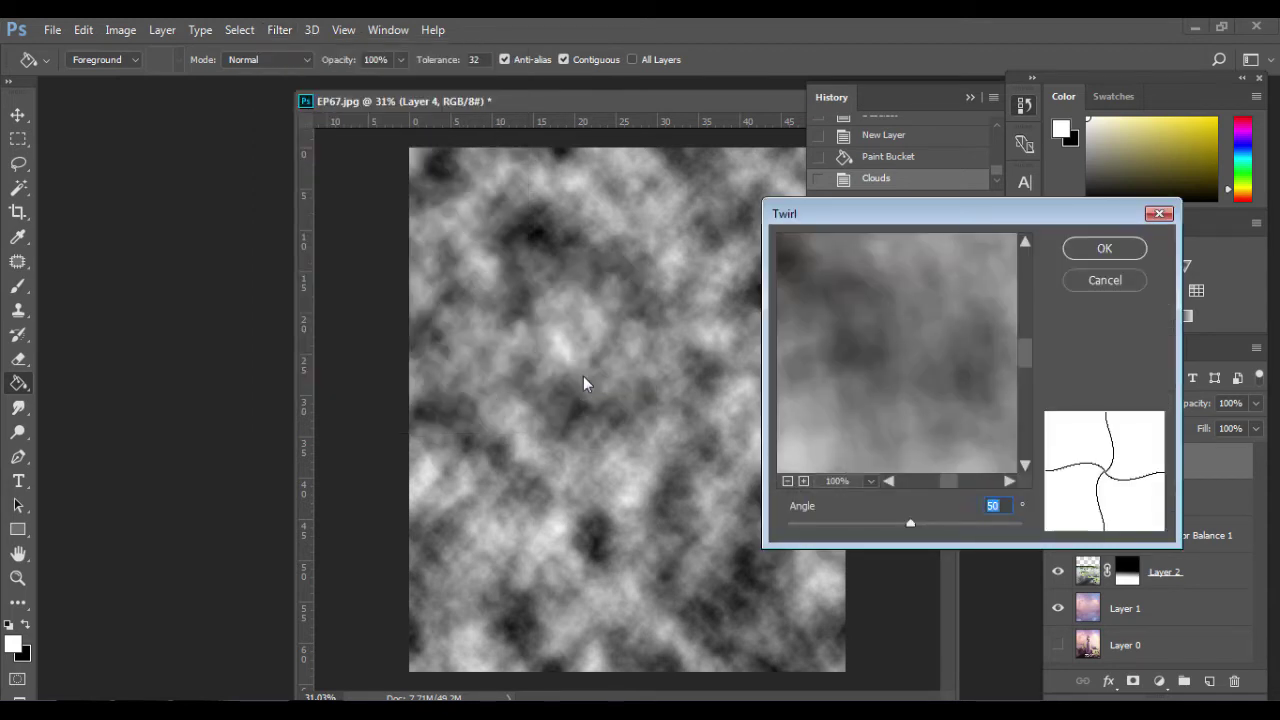
text(2)
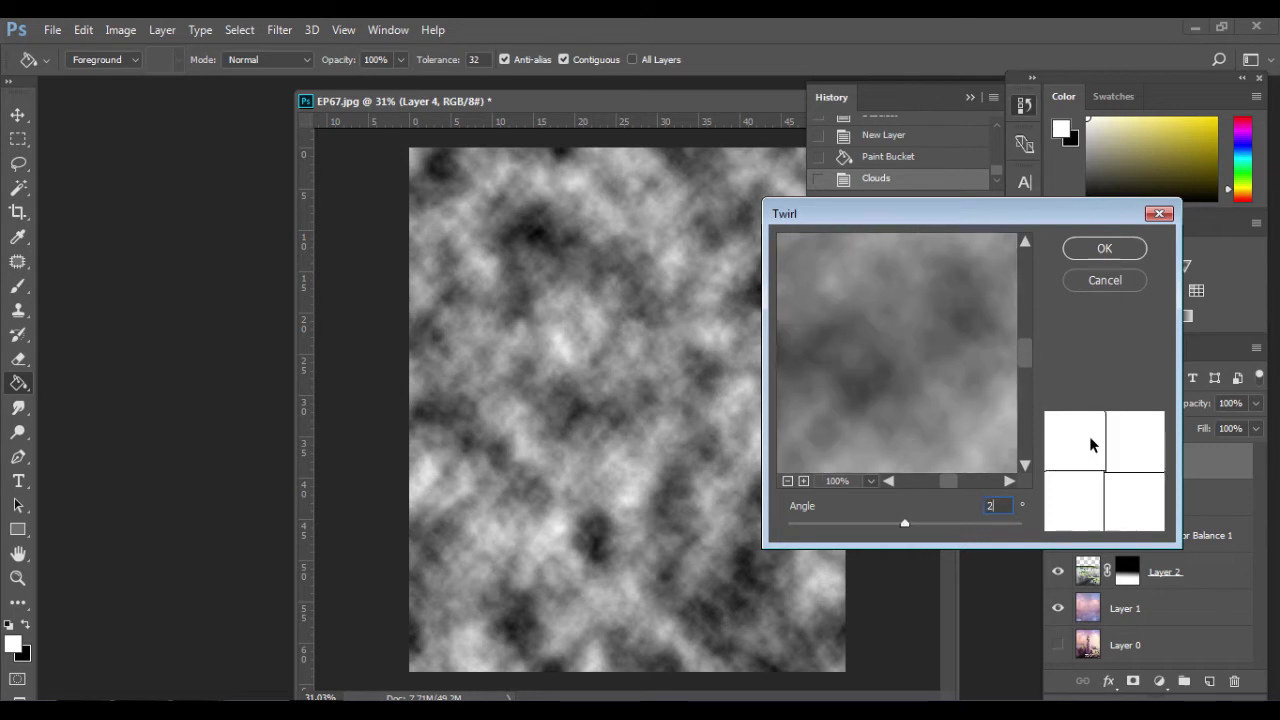
text(00)
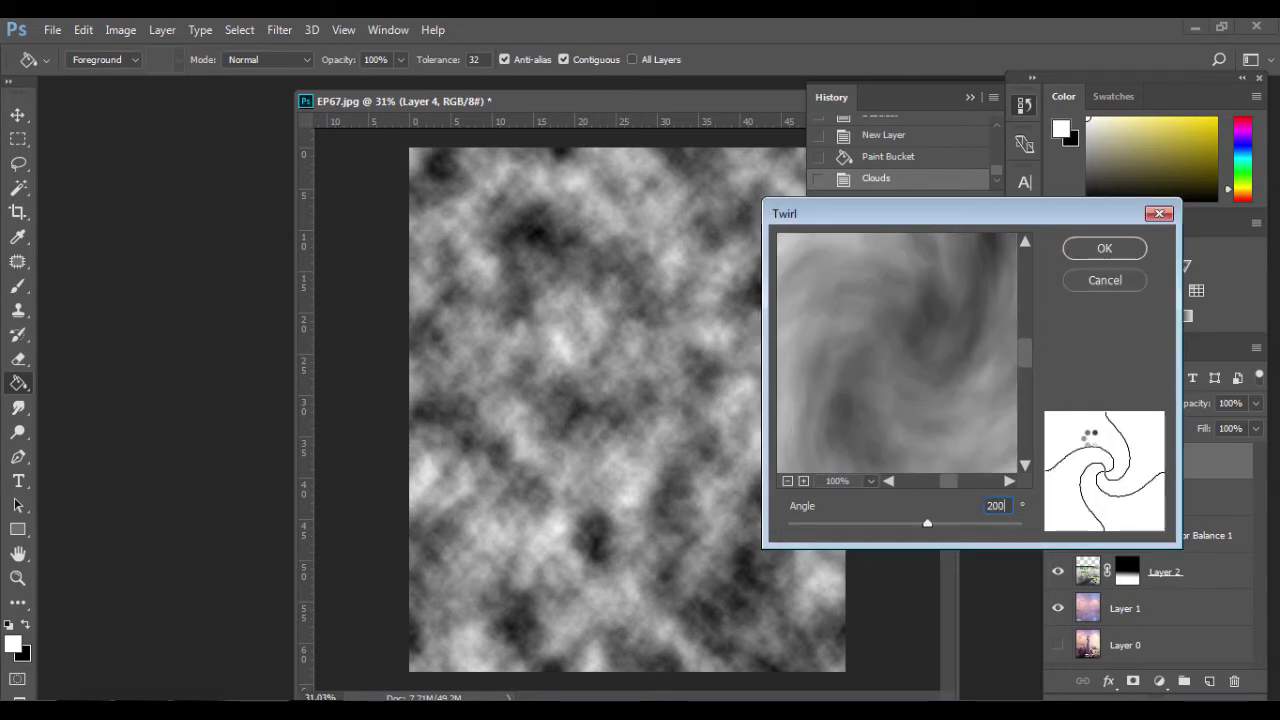
key(Return)
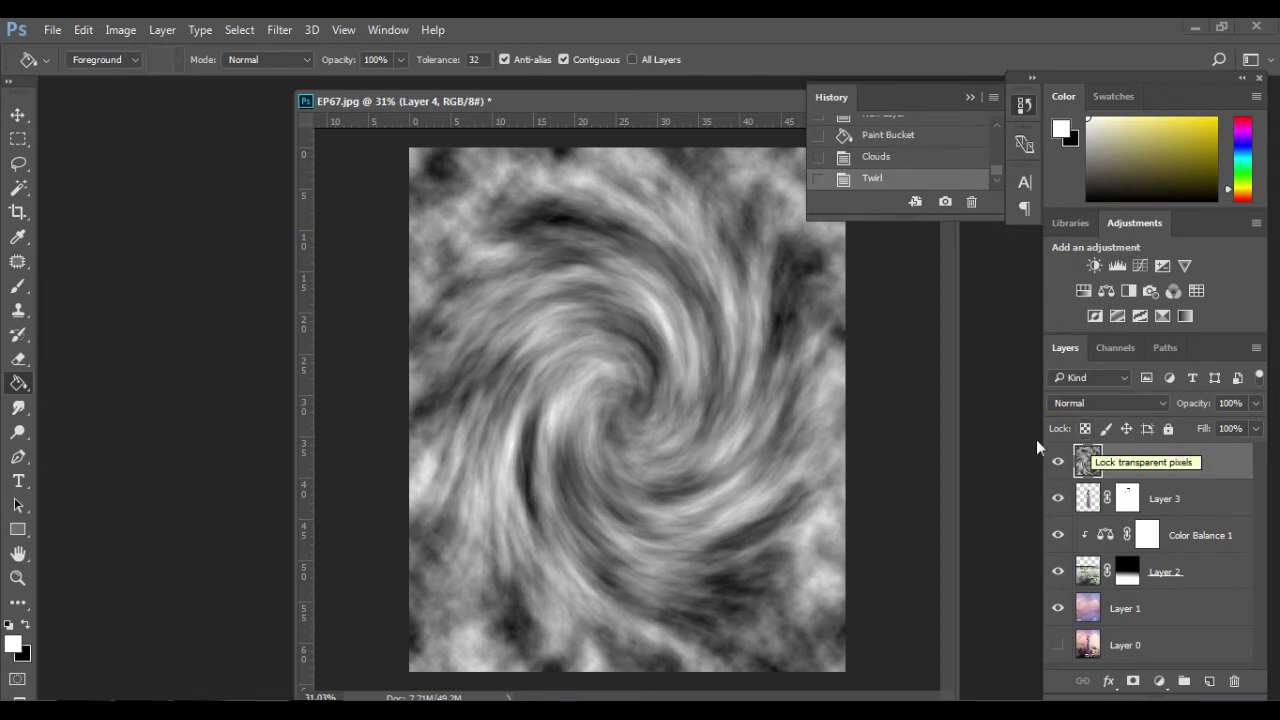
click(279, 33)
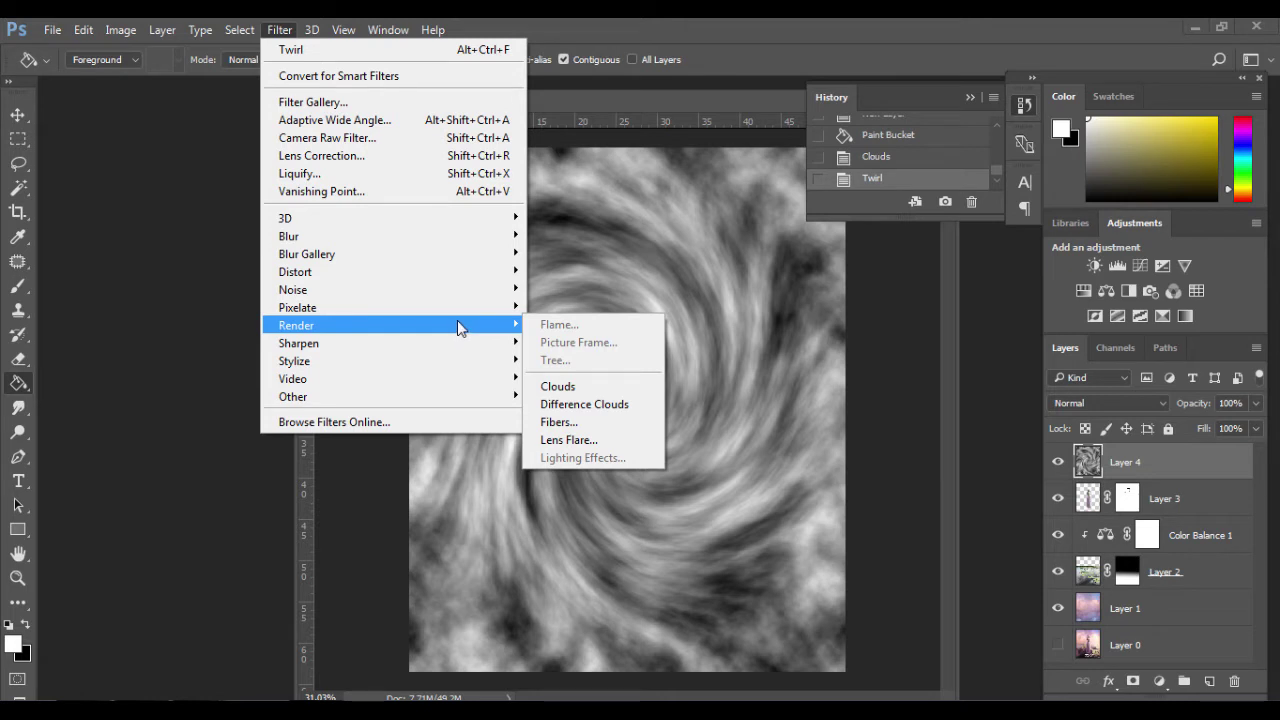
mouse_move(295, 272)
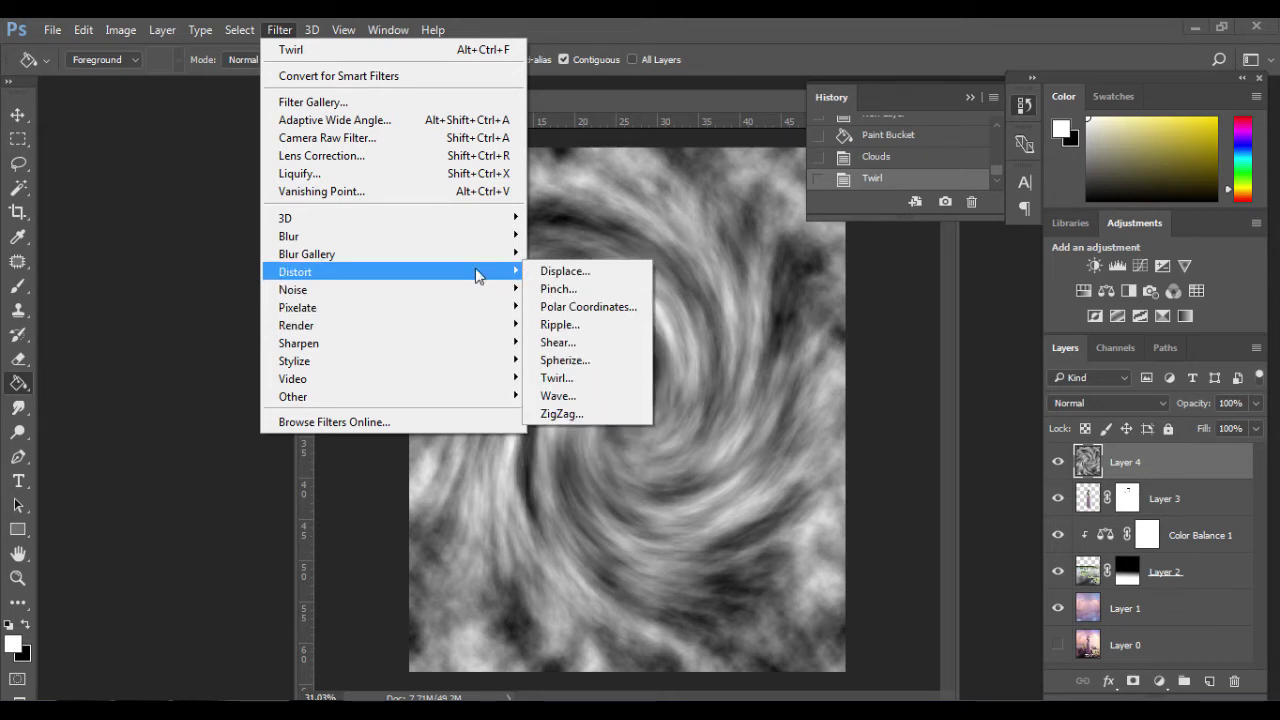
Apply ZigZag to the swirl: amount 35, 18 ridges, Pond Ripples style
click(605, 413)
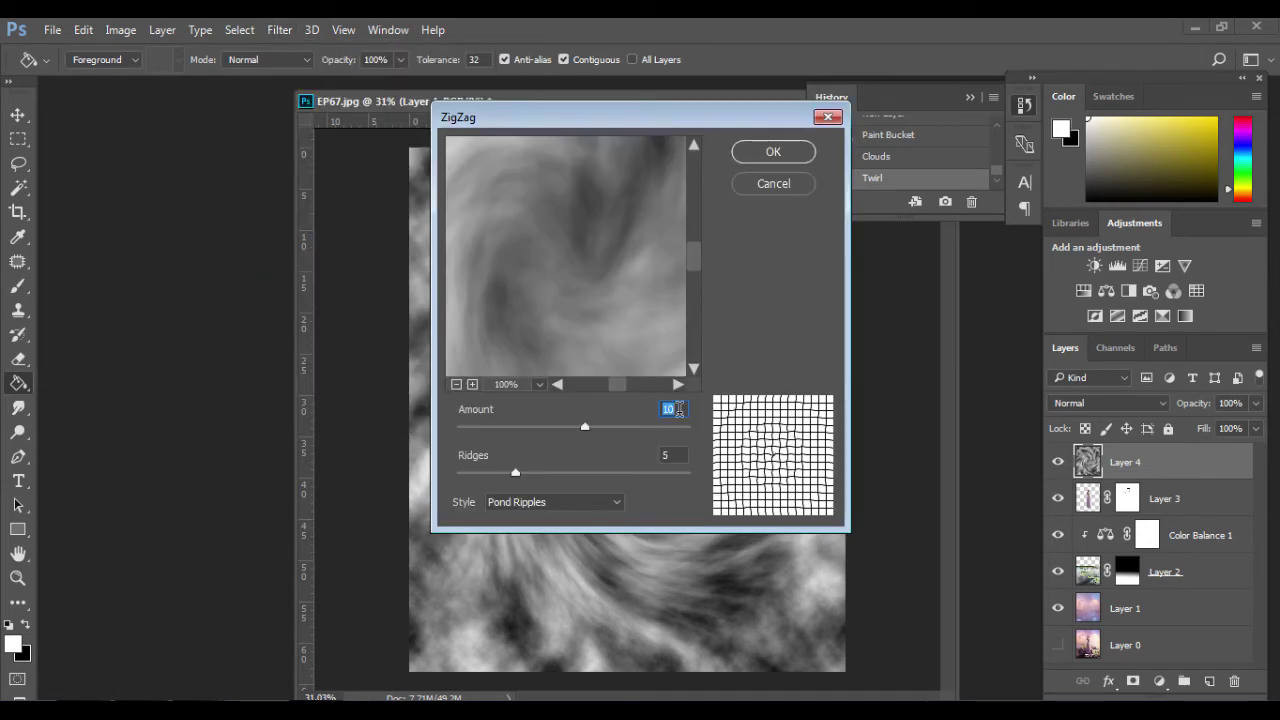
text(35)
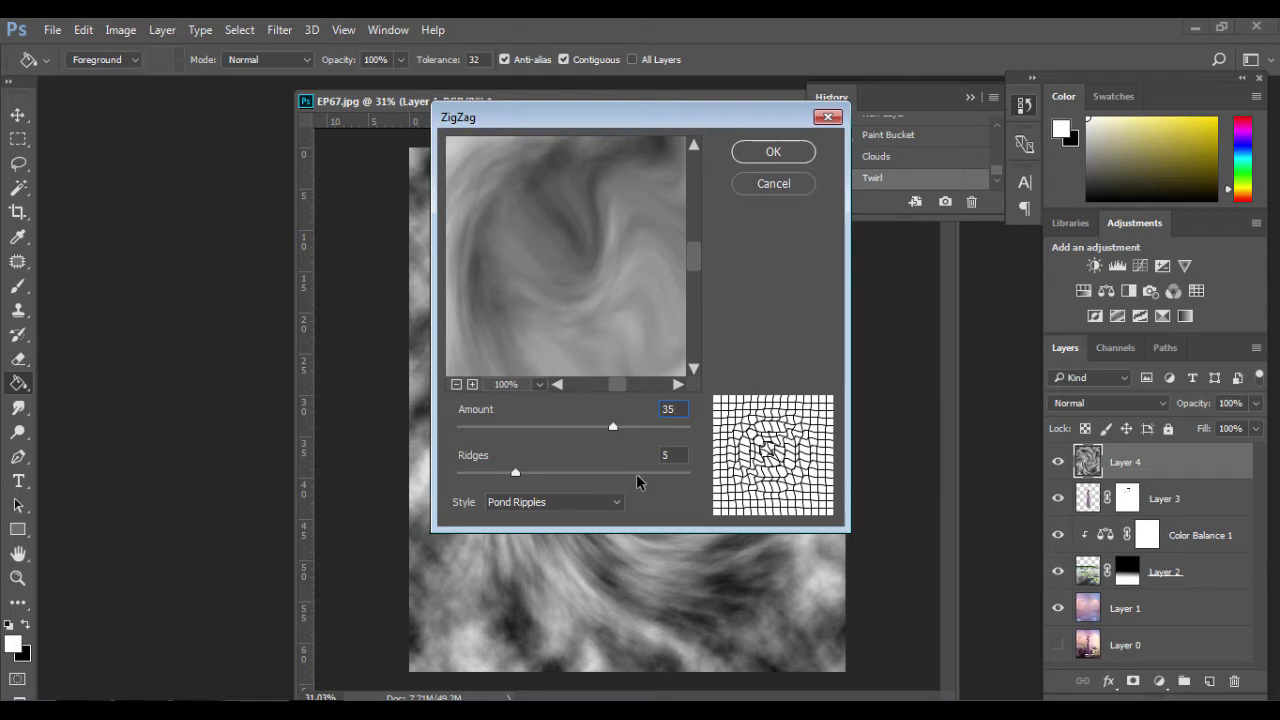
click(577, 454)
text(18)
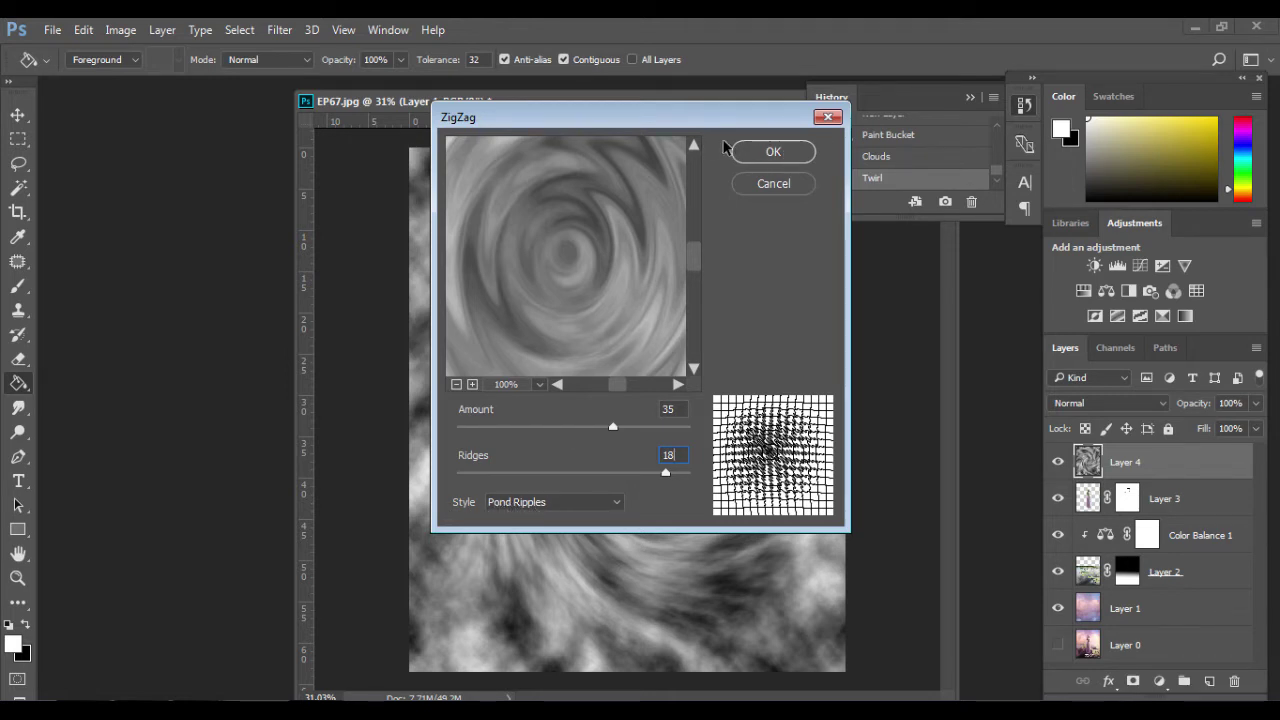
click(772, 155)
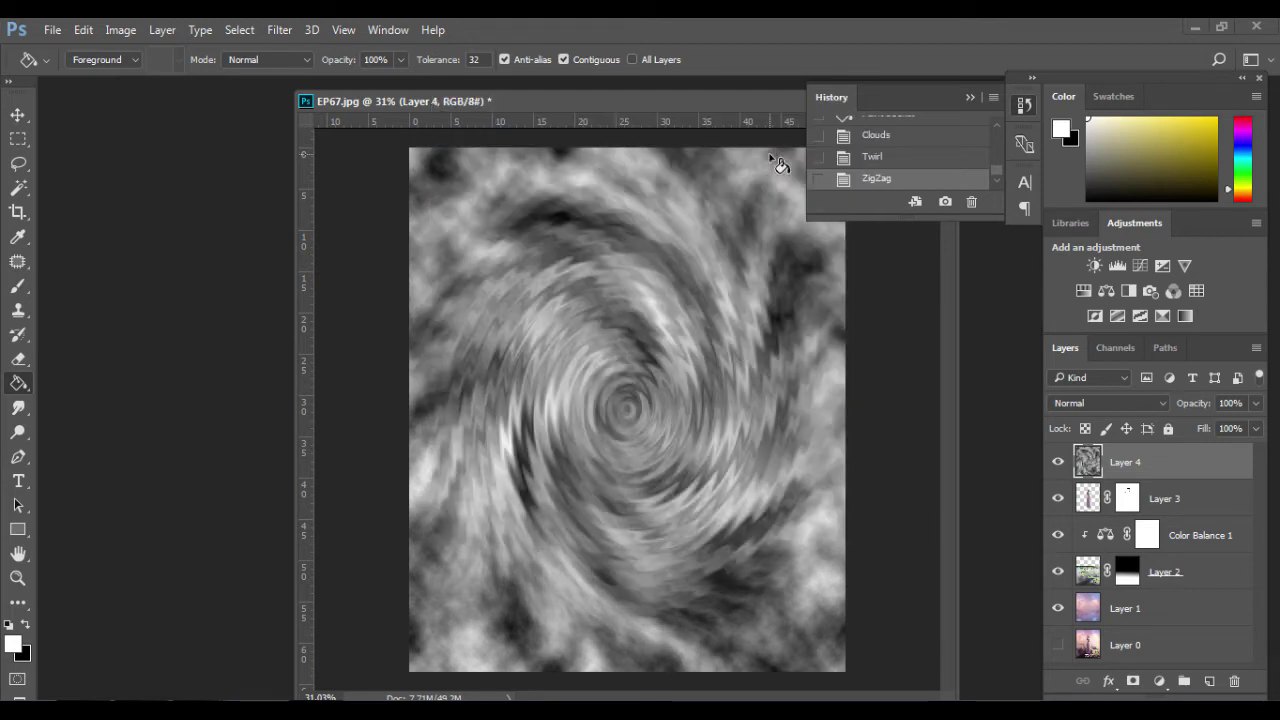
click(20, 118)
Free-transform the ripple layer, squashing it to the bottom and flaring its bottom corners outward
key(g)
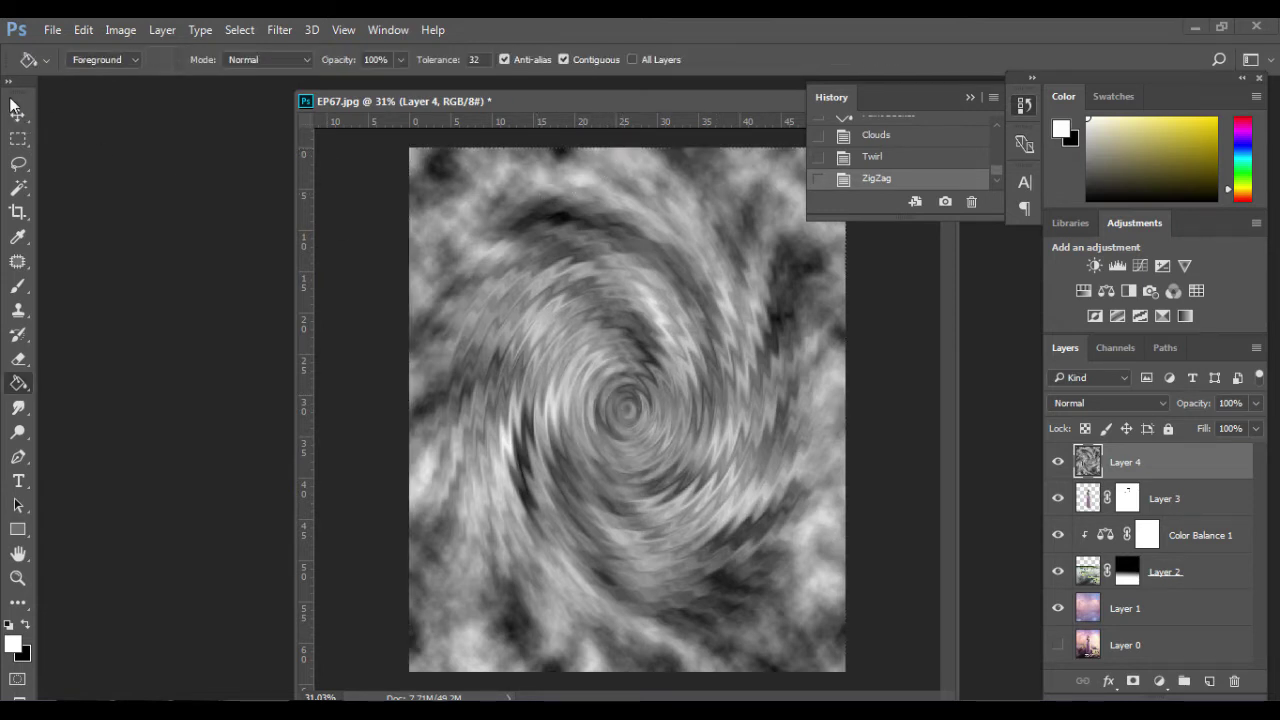
click(14, 106)
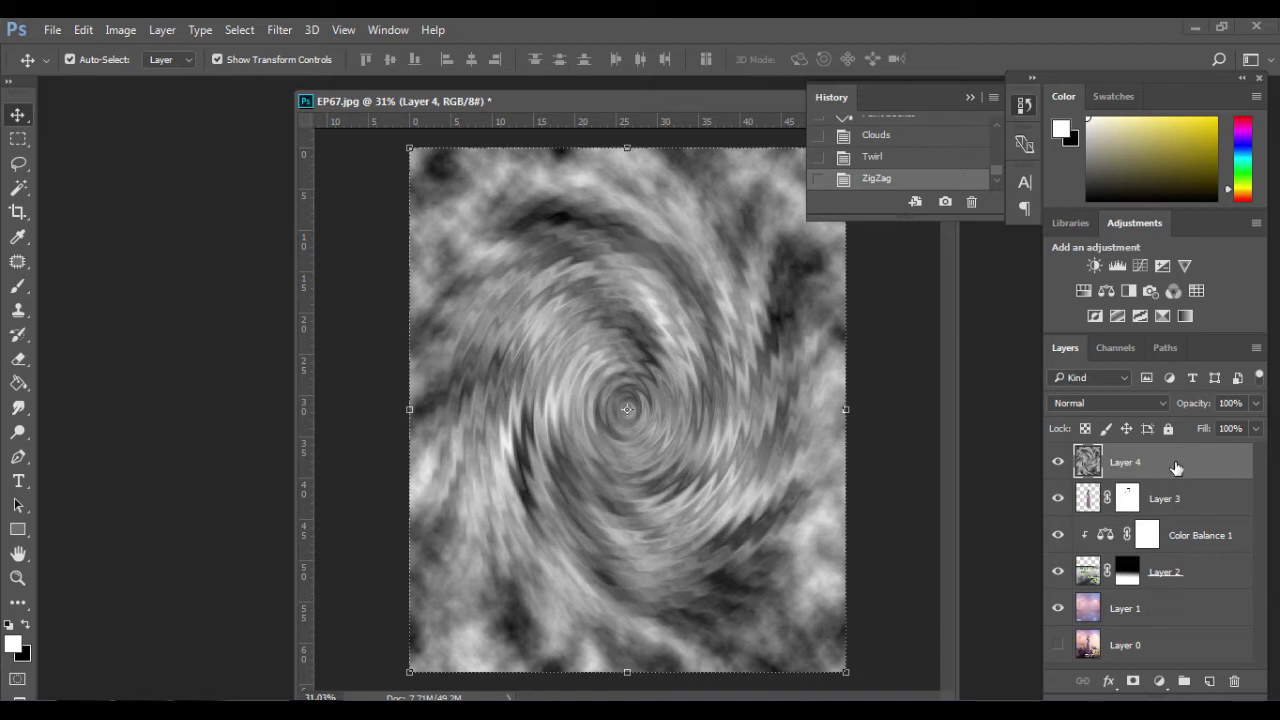
key(ctrl+t)
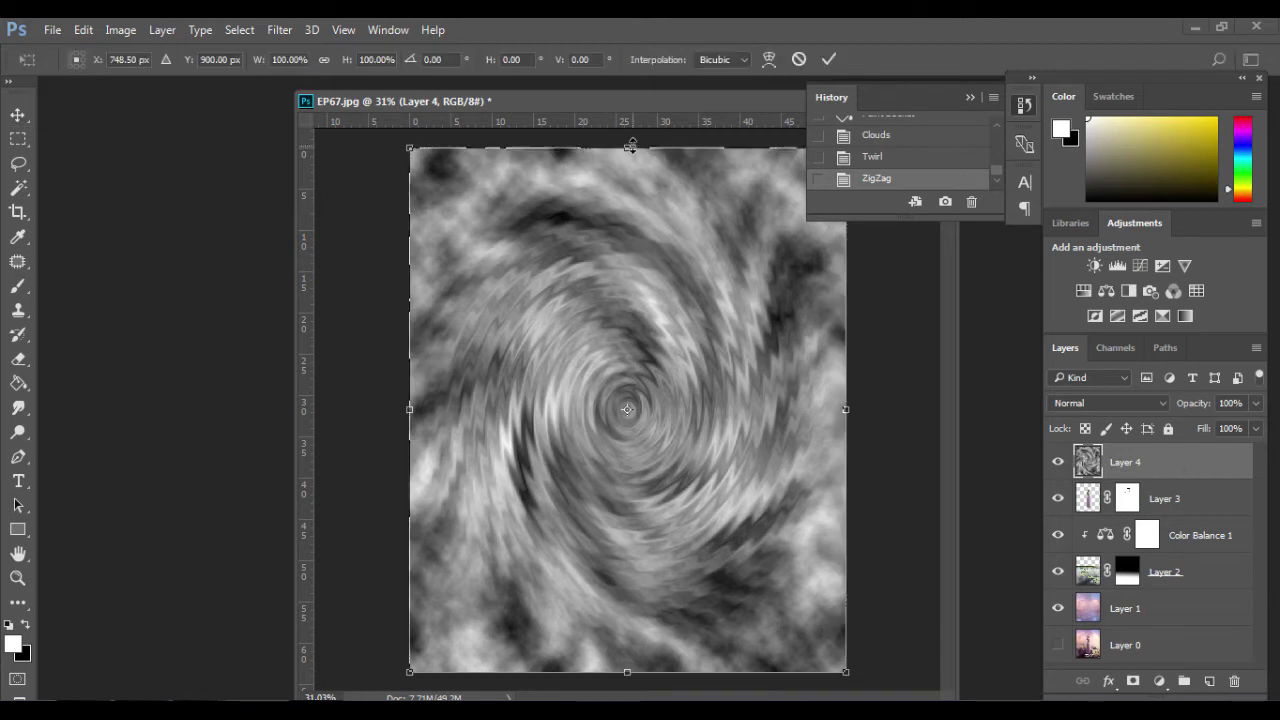
drag(624, 146, 618, 543)
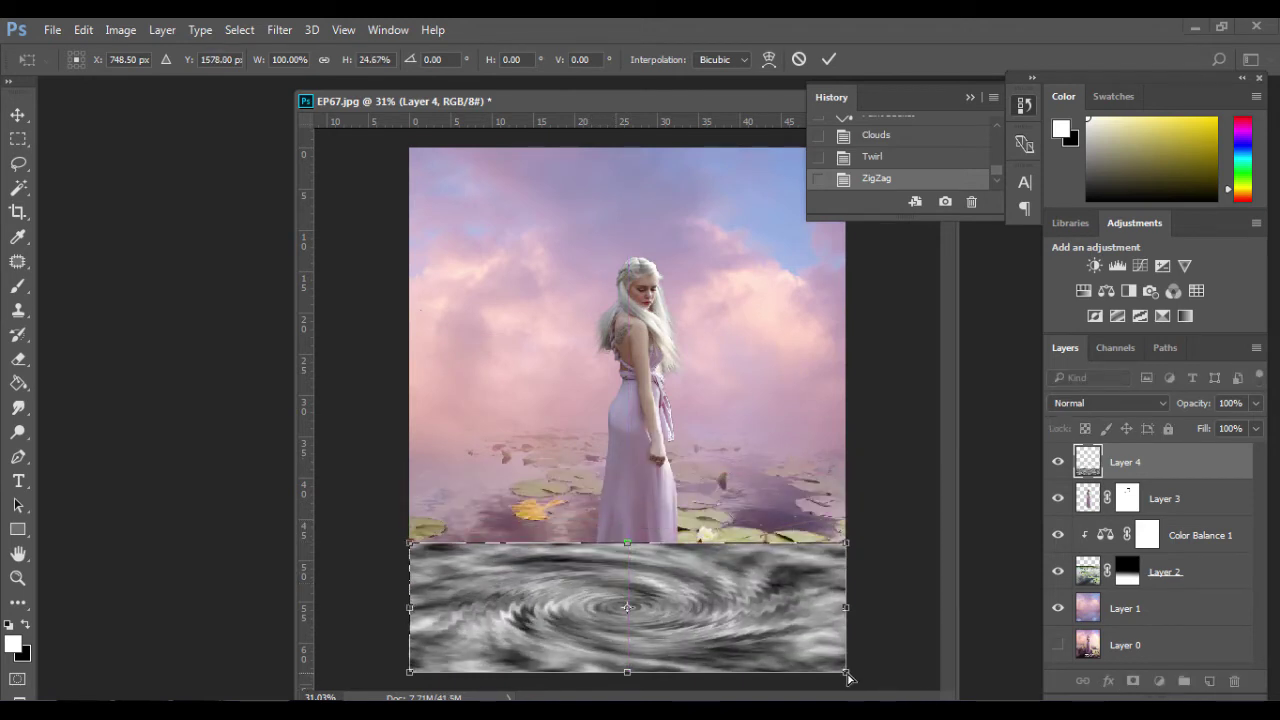
drag(846, 676, 922, 674)
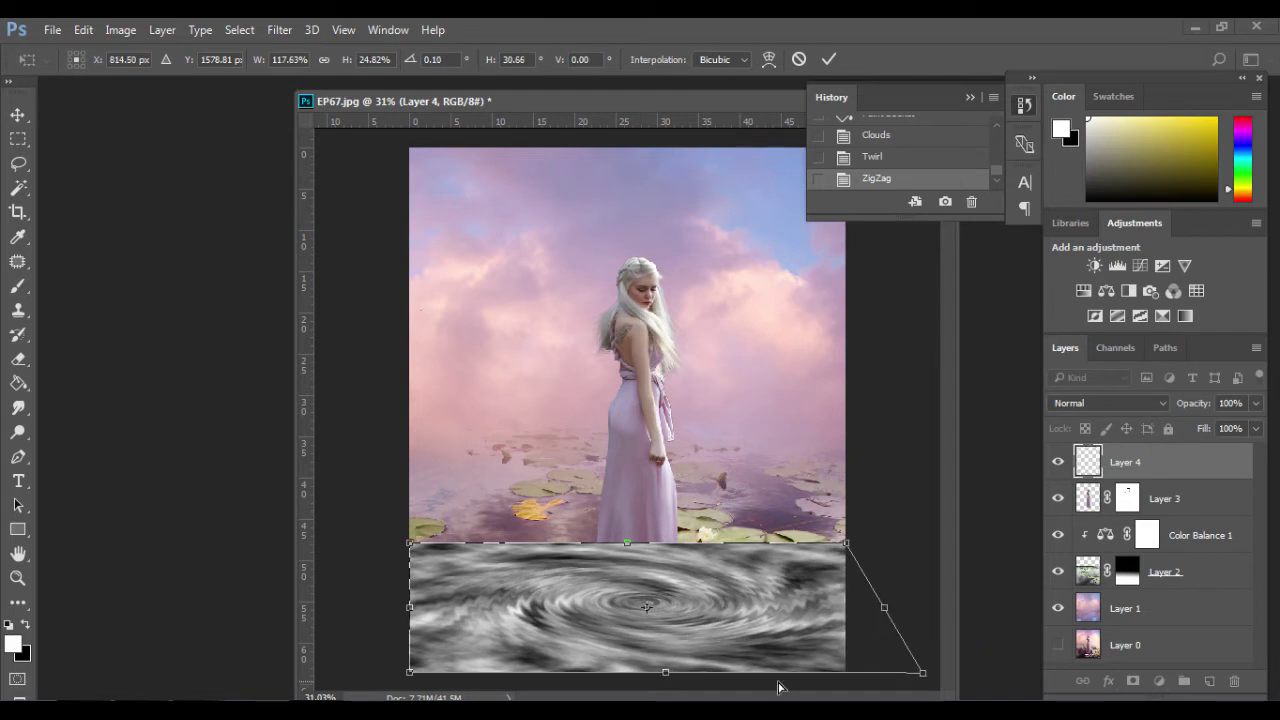
drag(413, 681, 323, 688)
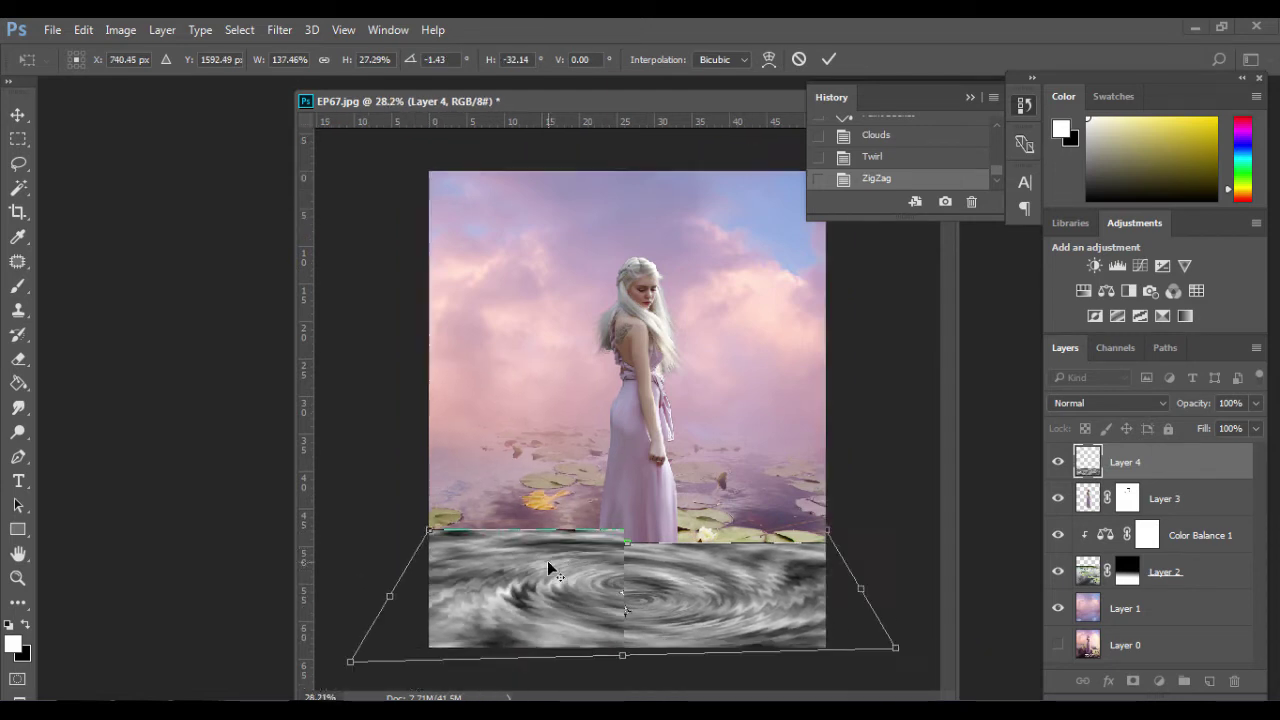
Widen the ripple's bottom further, adjust its top corners, and commit the transform
scroll(547, 560, down, 1)
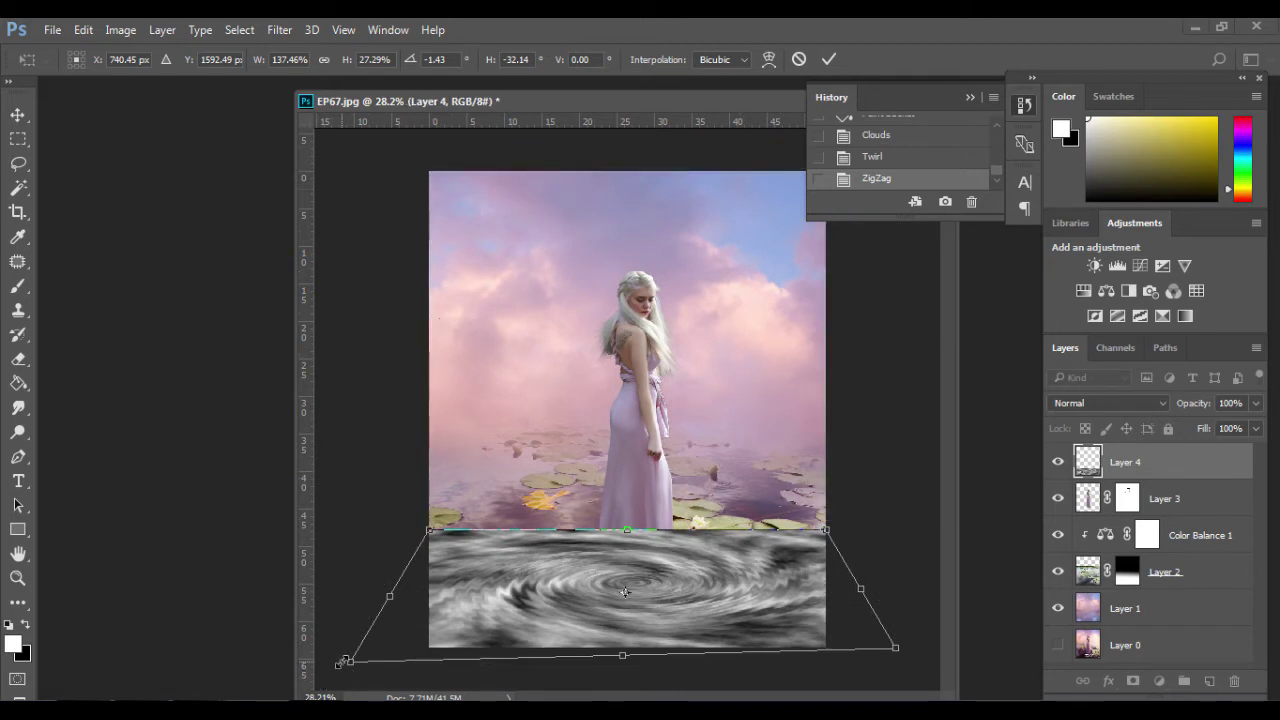
drag(350, 662, 314, 665)
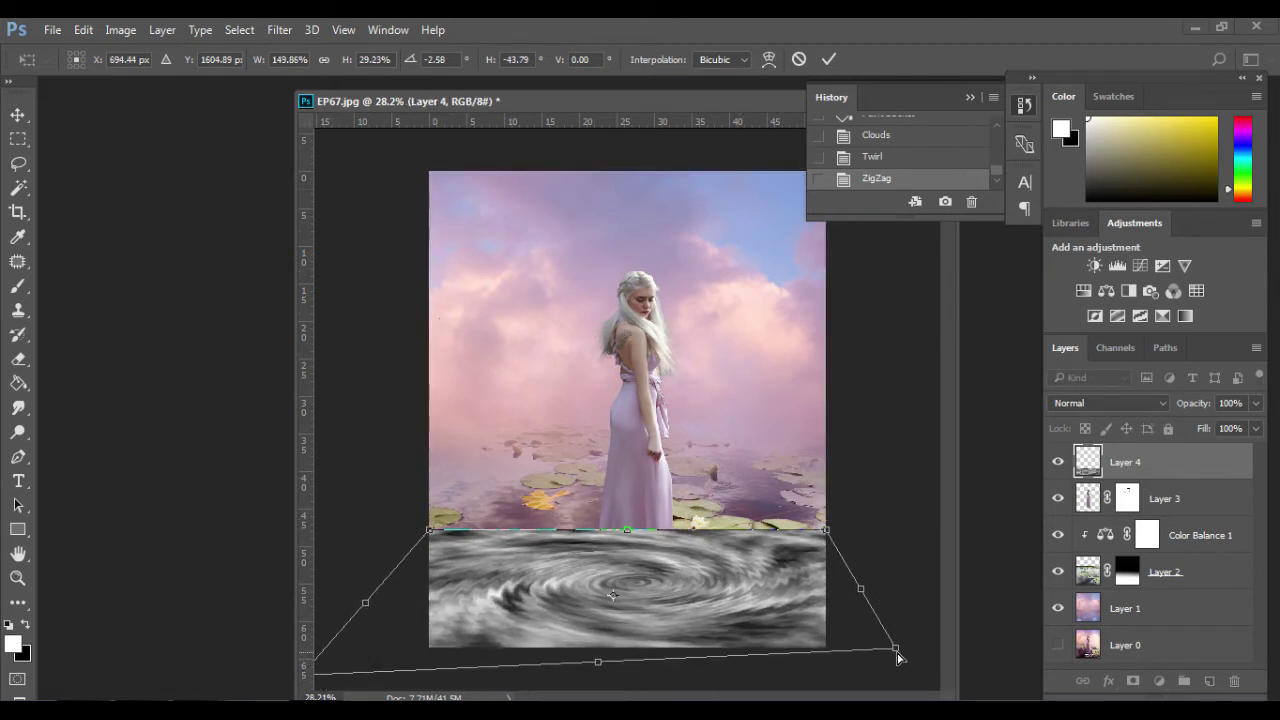
drag(897, 657, 946, 660)
drag(834, 537, 840, 517)
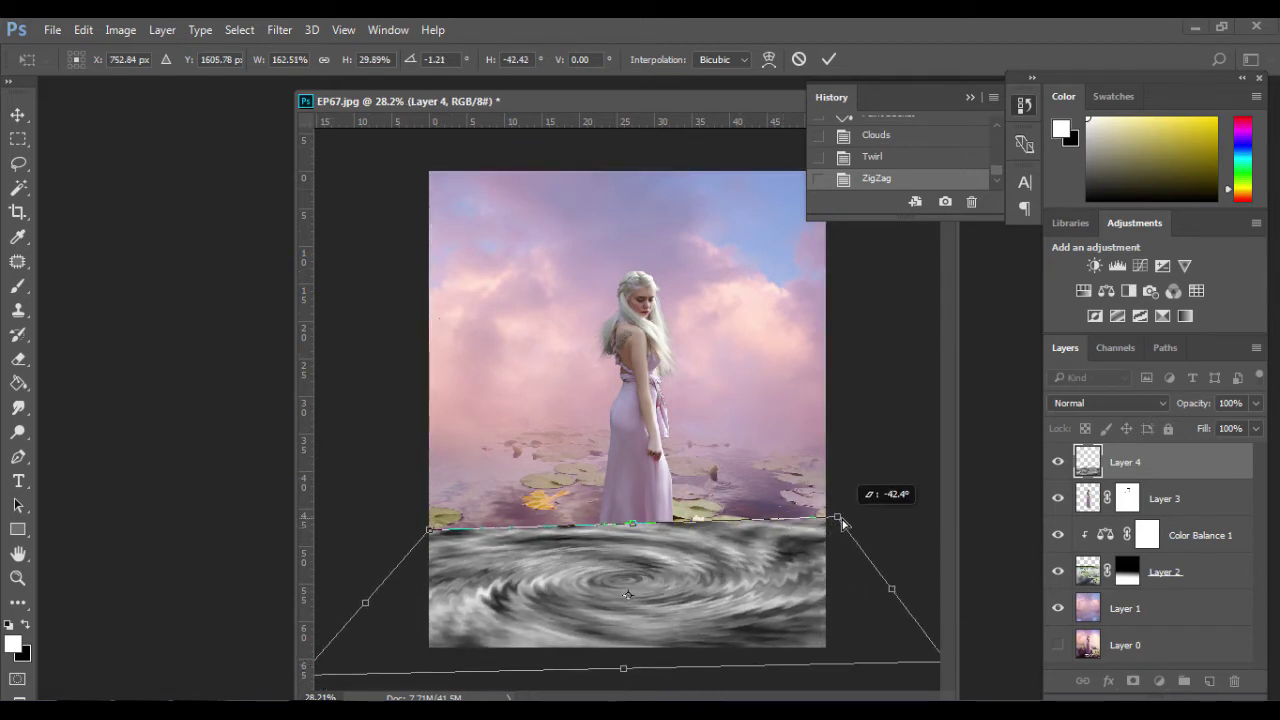
drag(429, 530, 421, 526)
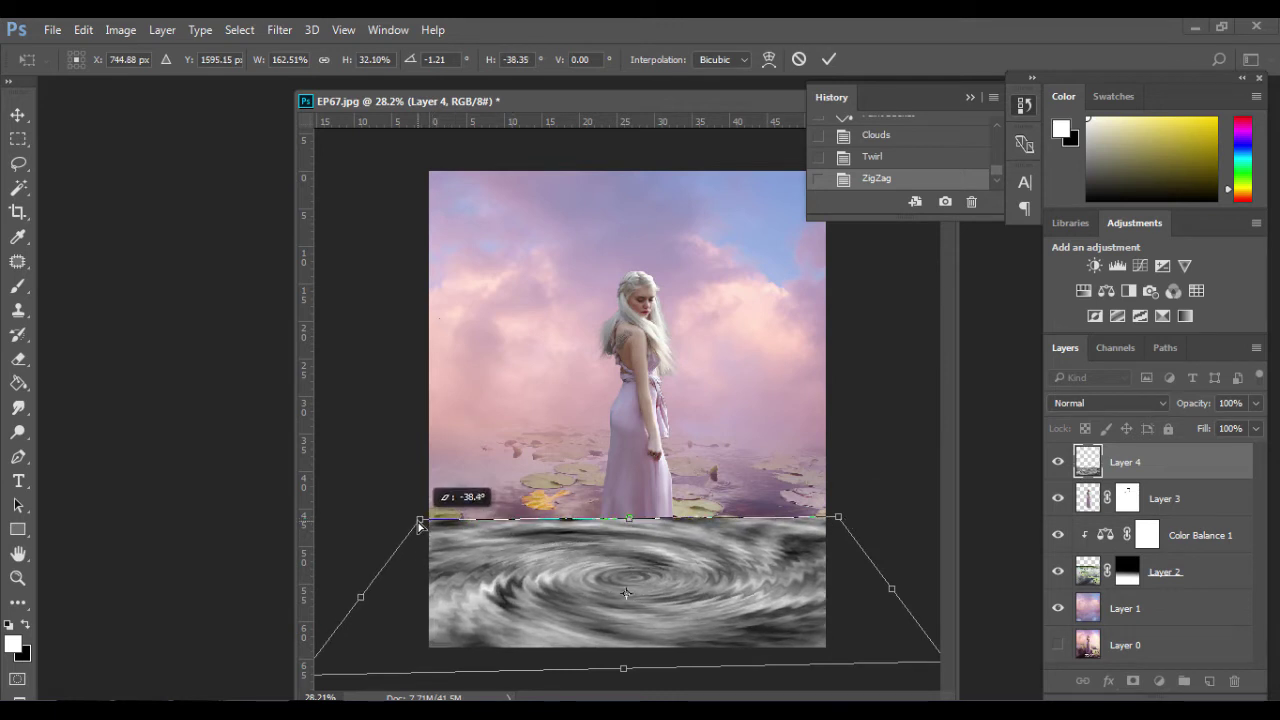
key(ctrl+z)
key(Return)
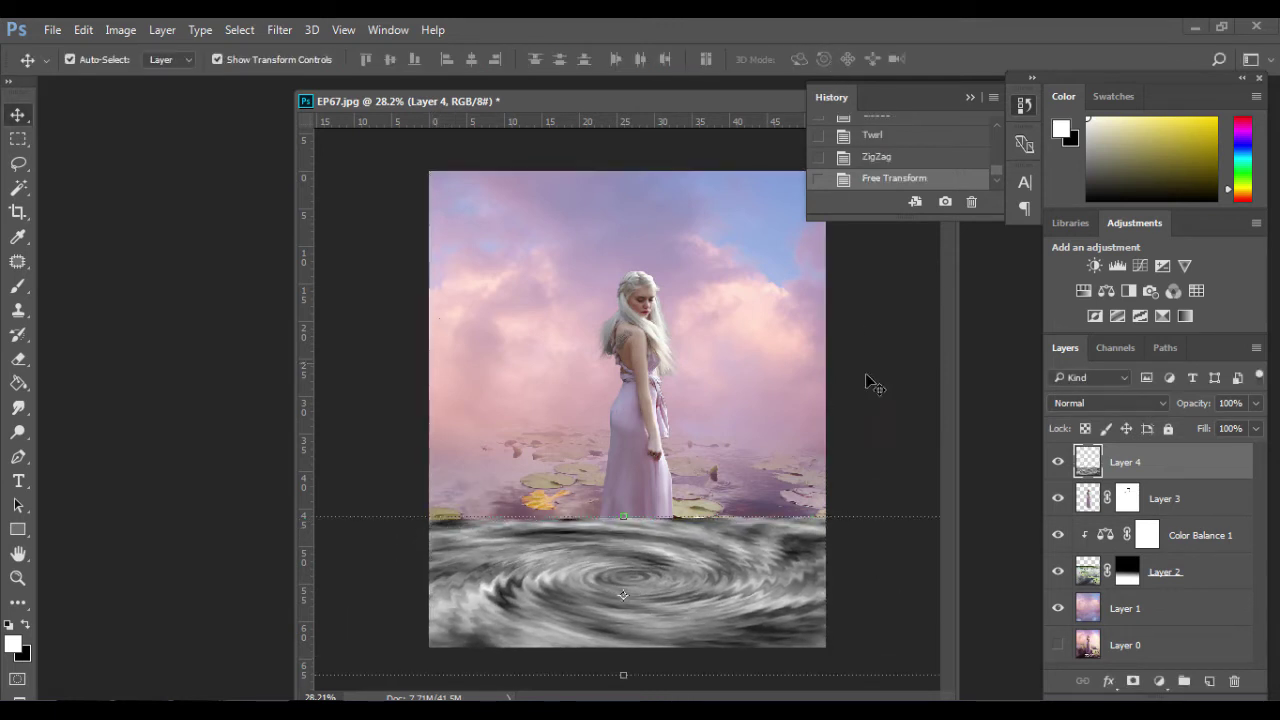
Duplicate Layer 4 into a new document named กระเพื่อม
click(120, 30)
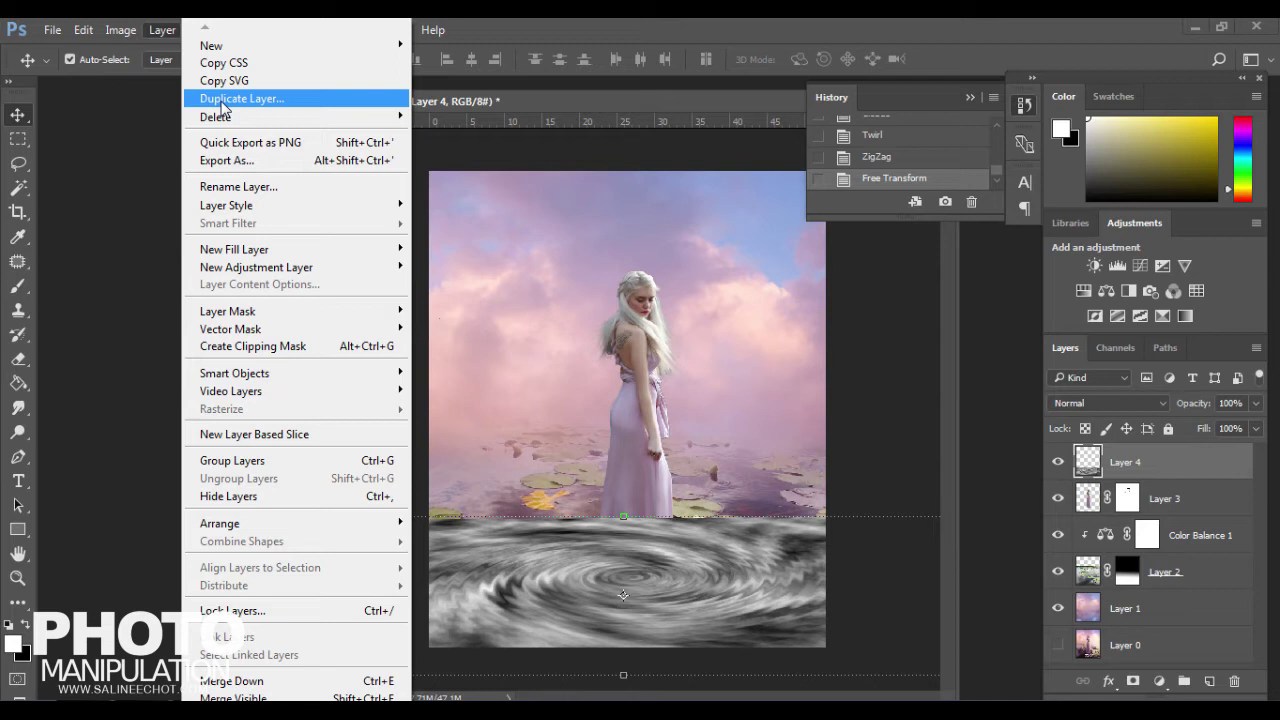
click(222, 102)
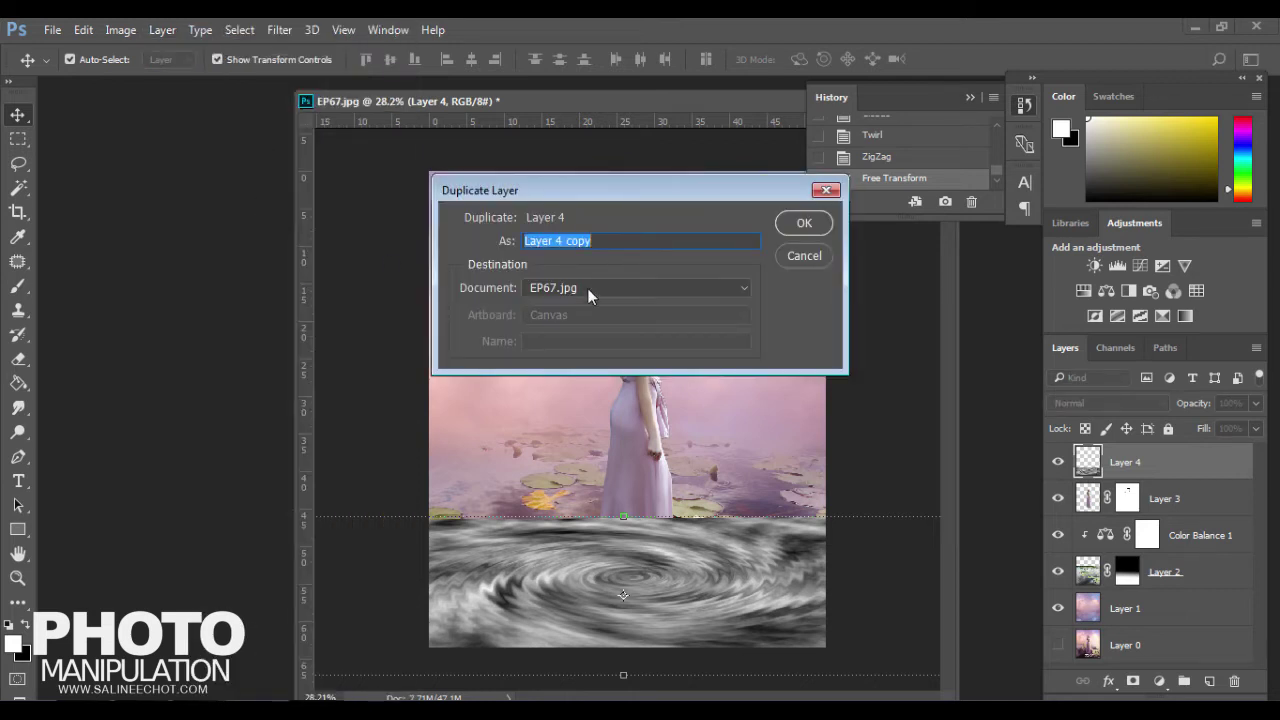
click(587, 288)
click(587, 290)
click(587, 290)
click(573, 346)
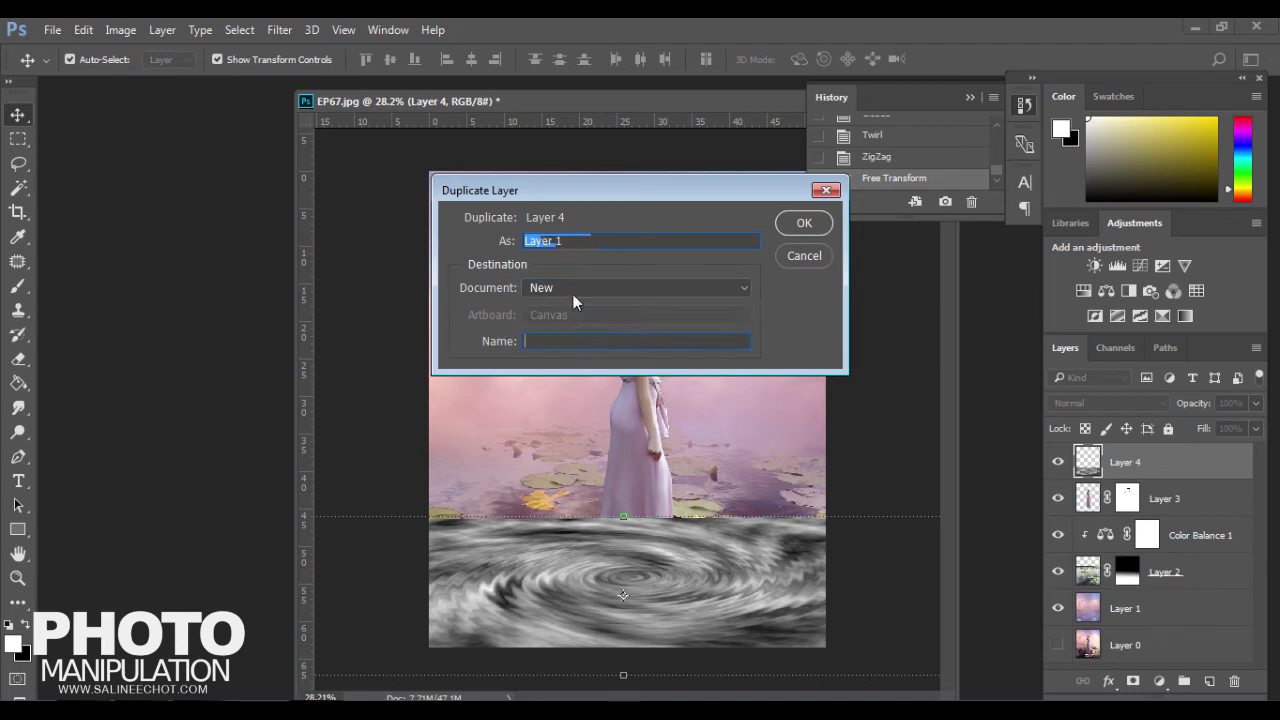
click(555, 340)
text(n)
text(ม)
key(Return)
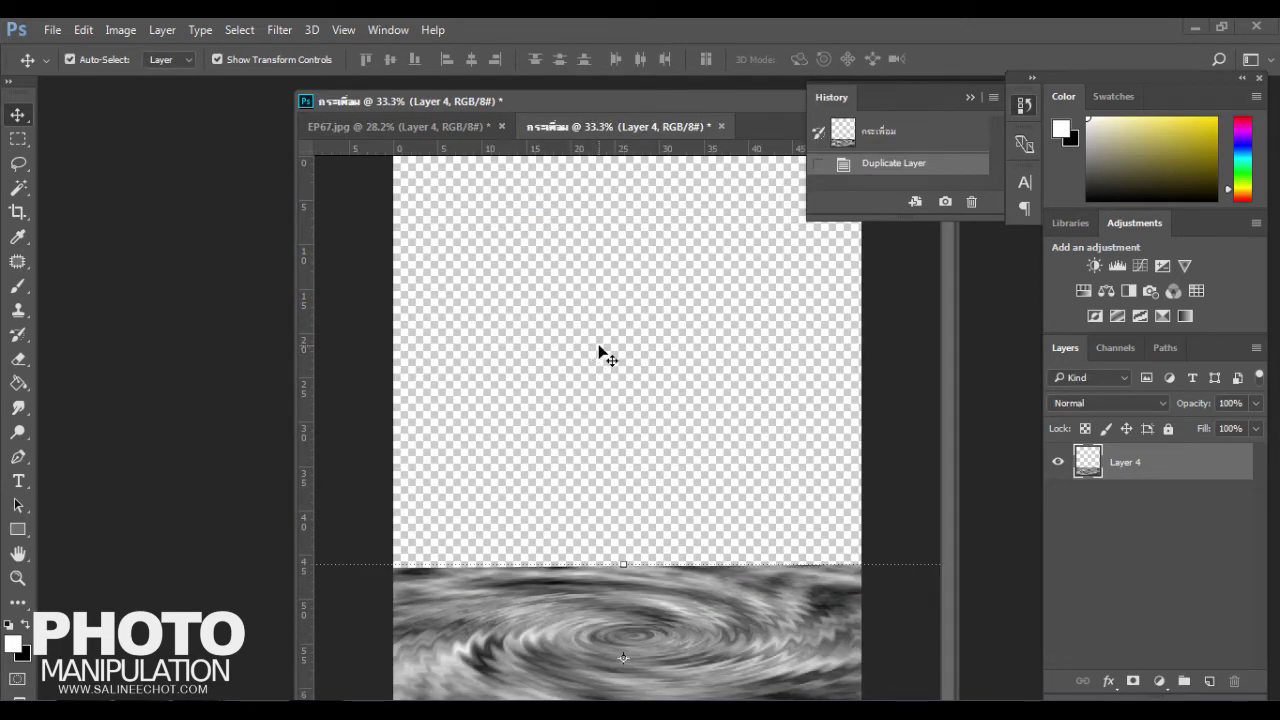
Save กระเพื่อม as a PSD, confirm compatibility options, and return to EP67
key(ctrl+s)
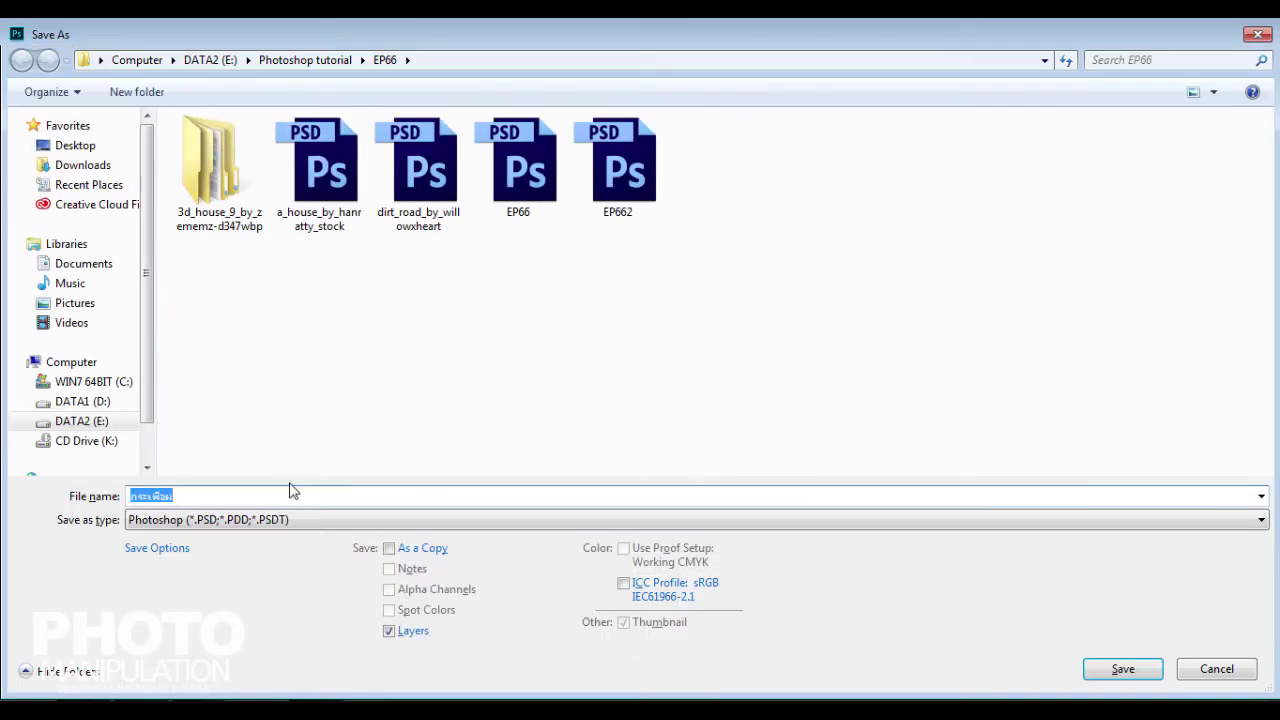
click(1117, 672)
click(856, 224)
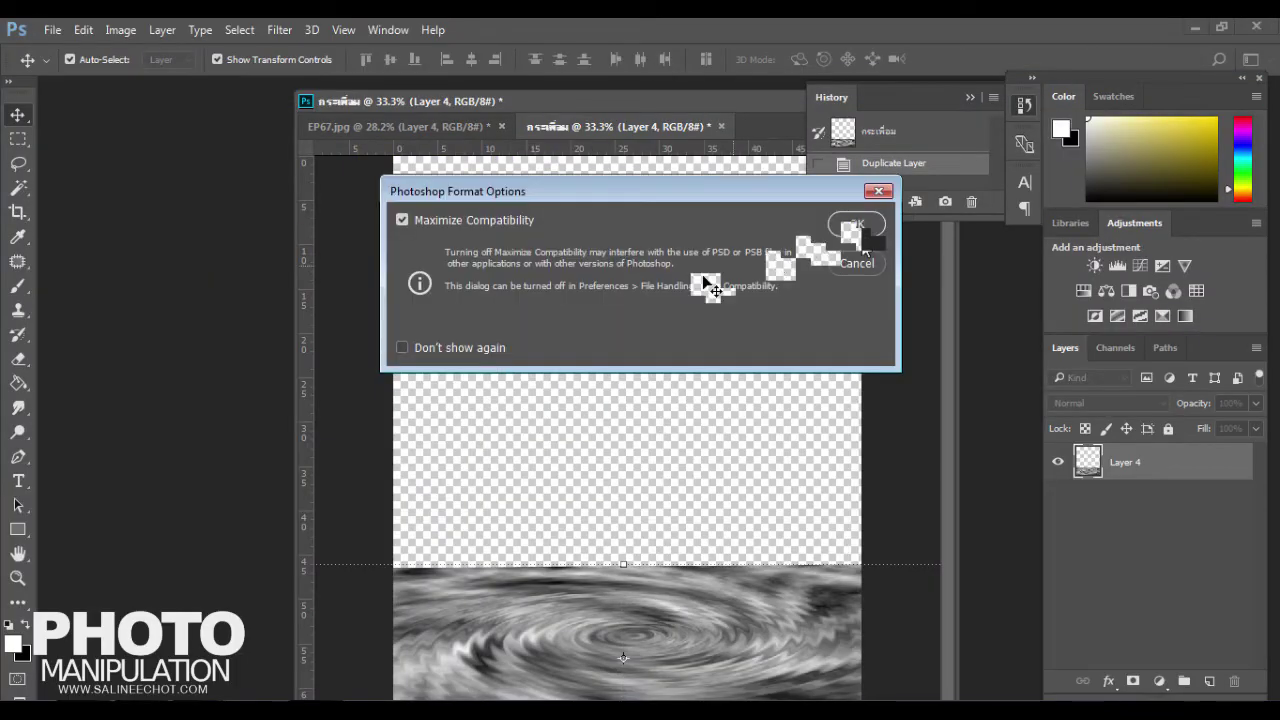
click(455, 127)
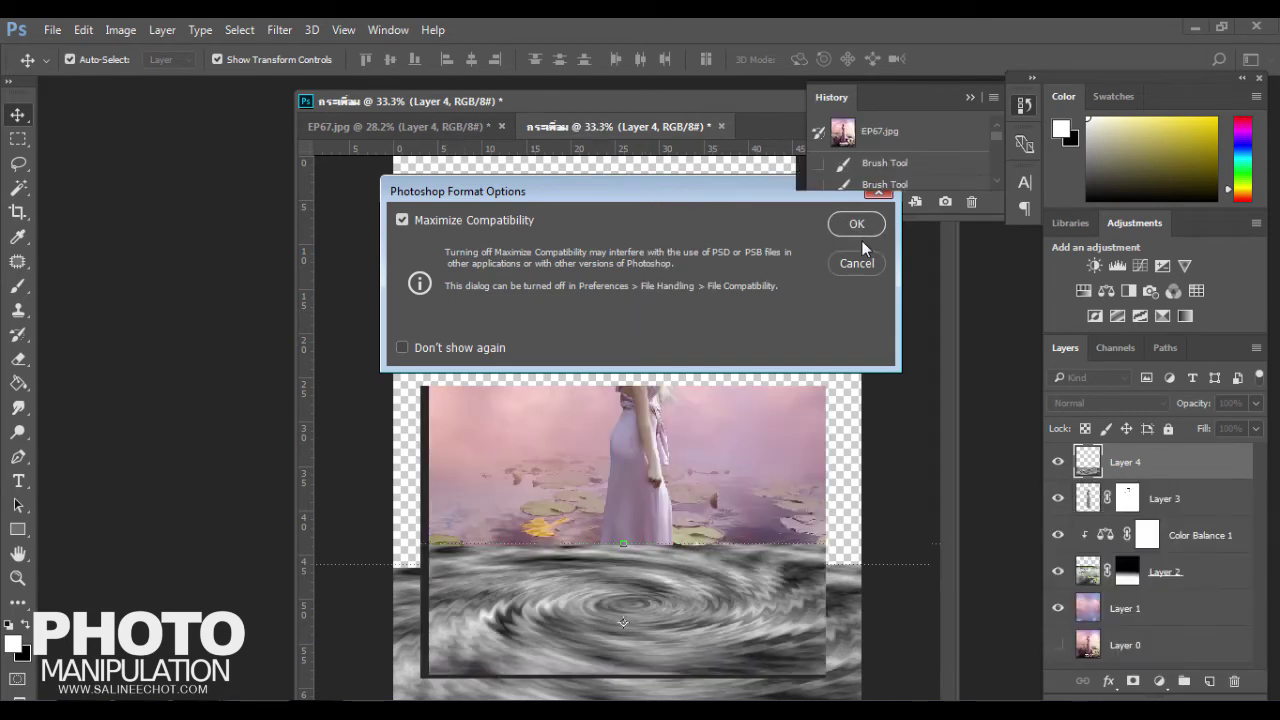
Hide Layer 4 and select the water layer Layer 2, toggling layers to compare
click(1059, 464)
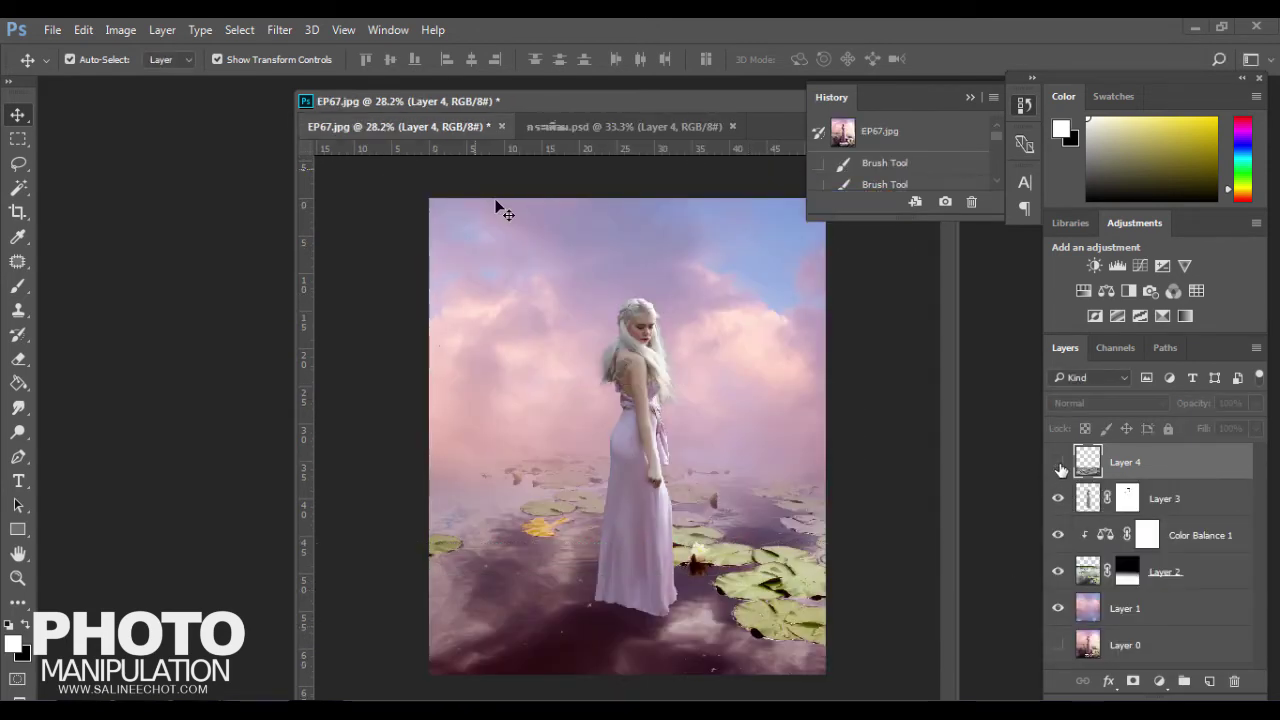
click(1058, 535)
click(1057, 572)
click(1057, 572)
click(1190, 575)
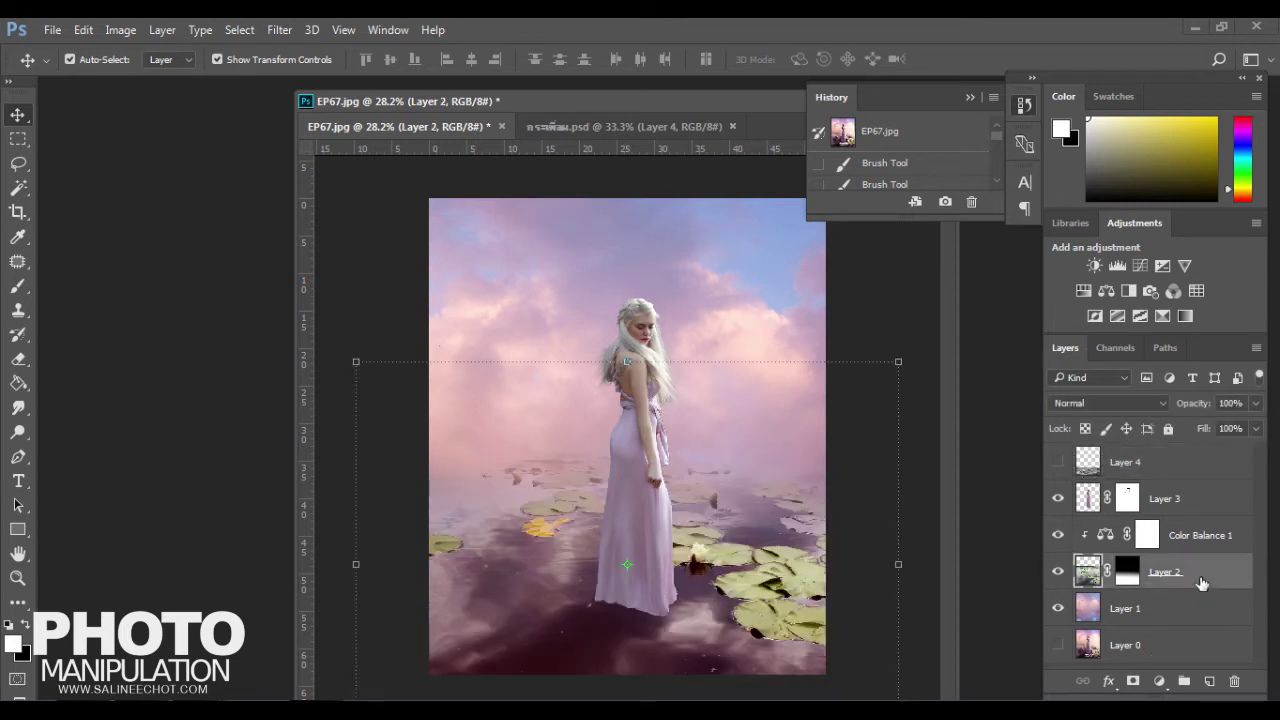
Convert Layer 2 to a smart object, rasterize it, duplicate it, and hide the original
right_click(1205, 577)
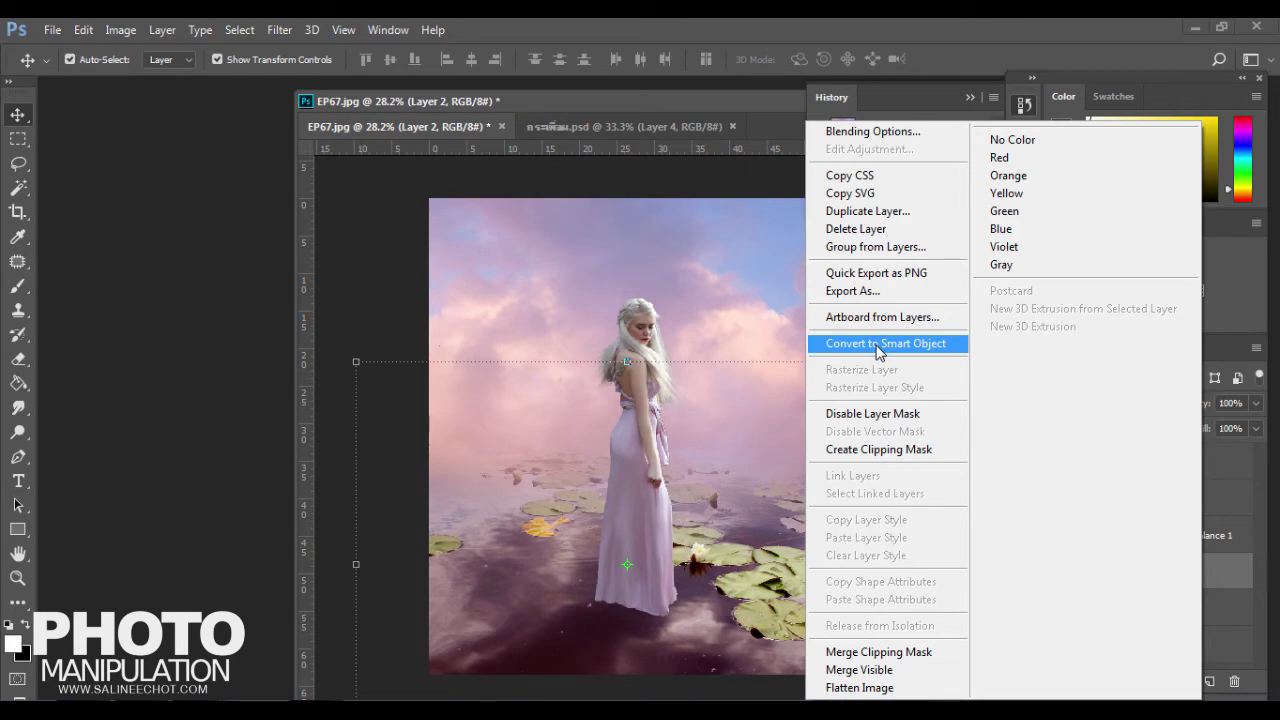
click(880, 343)
right_click(1180, 569)
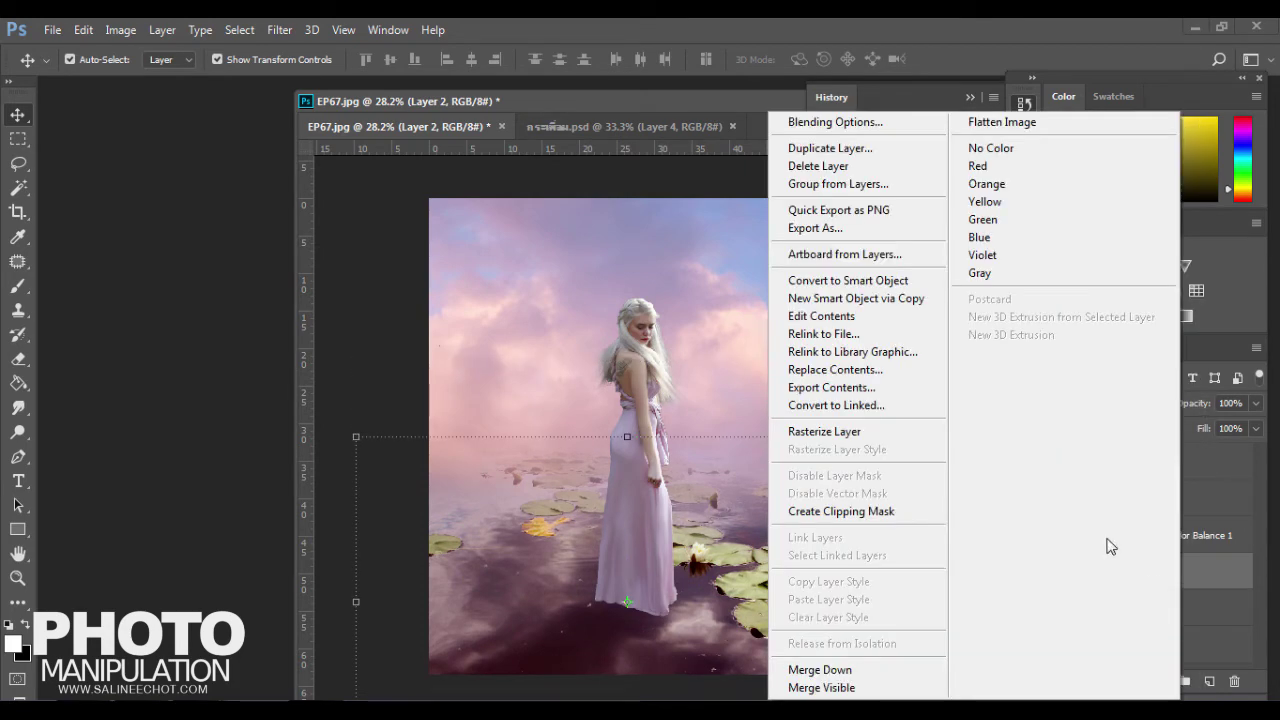
click(880, 432)
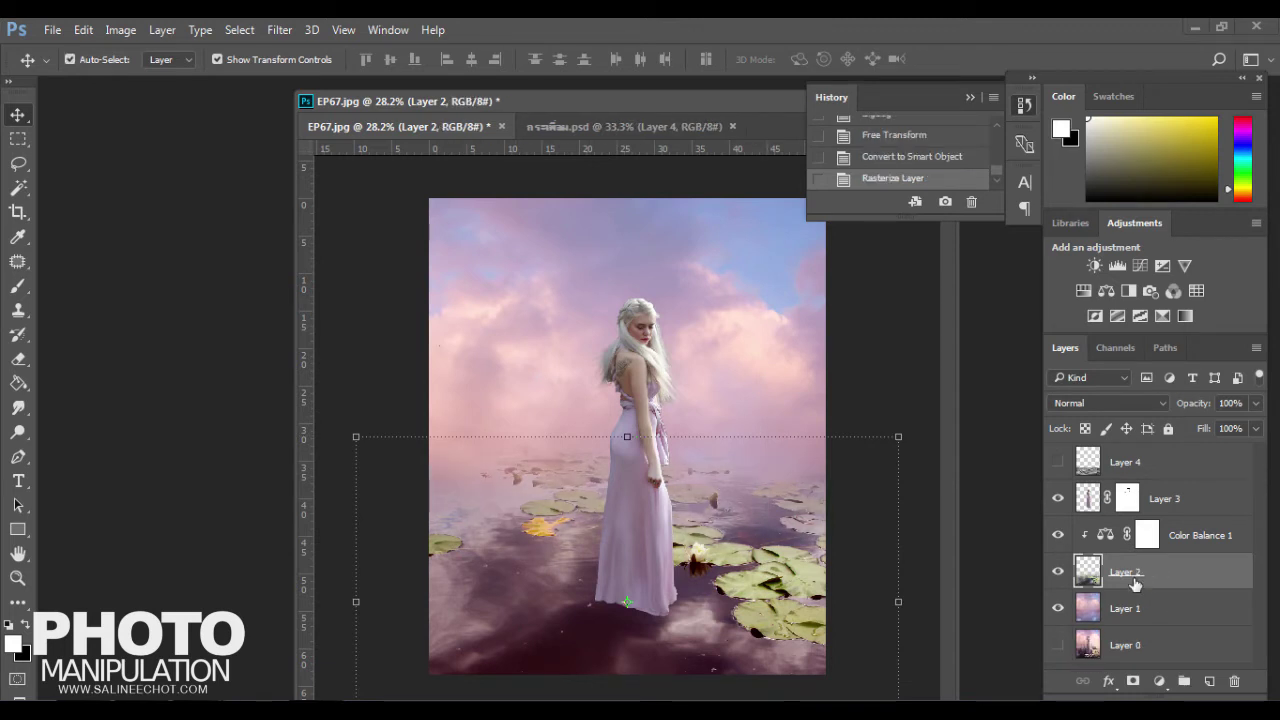
key(ctrl+j)
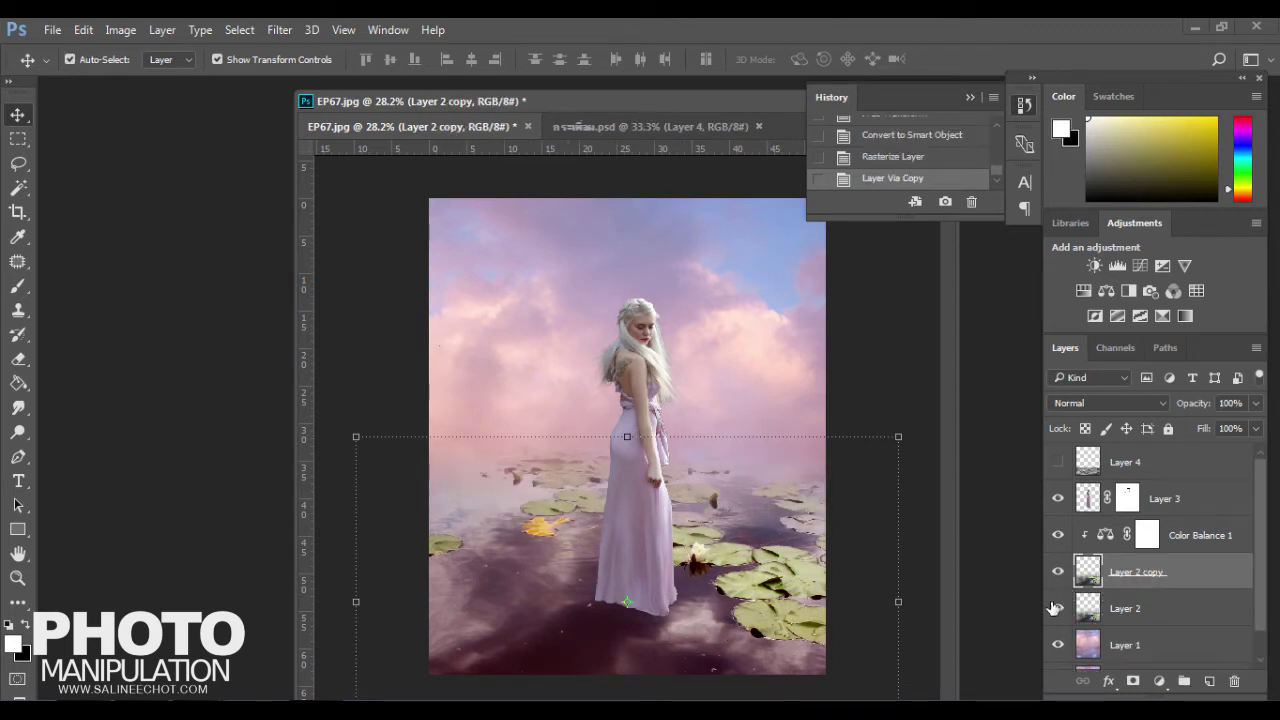
click(1058, 608)
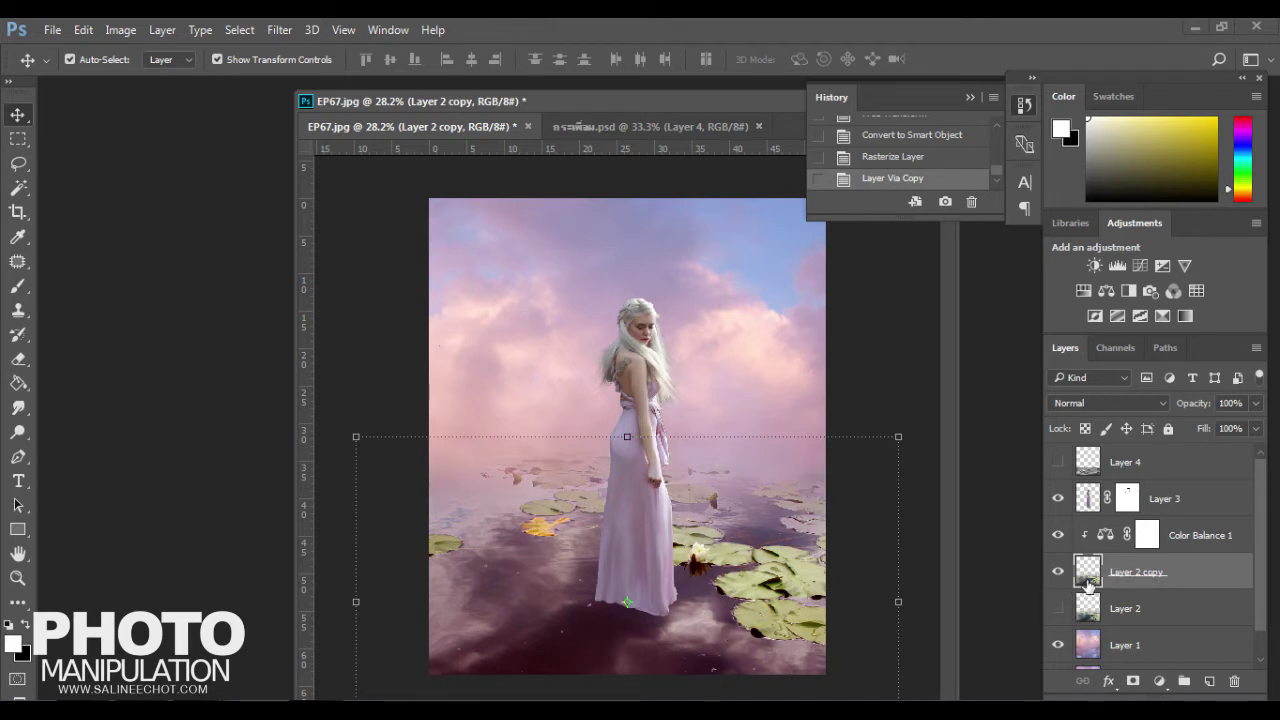
Displace Layer 2 copy with scales 5 and 50 using กระเพื่อม.psd as the map
click(279, 31)
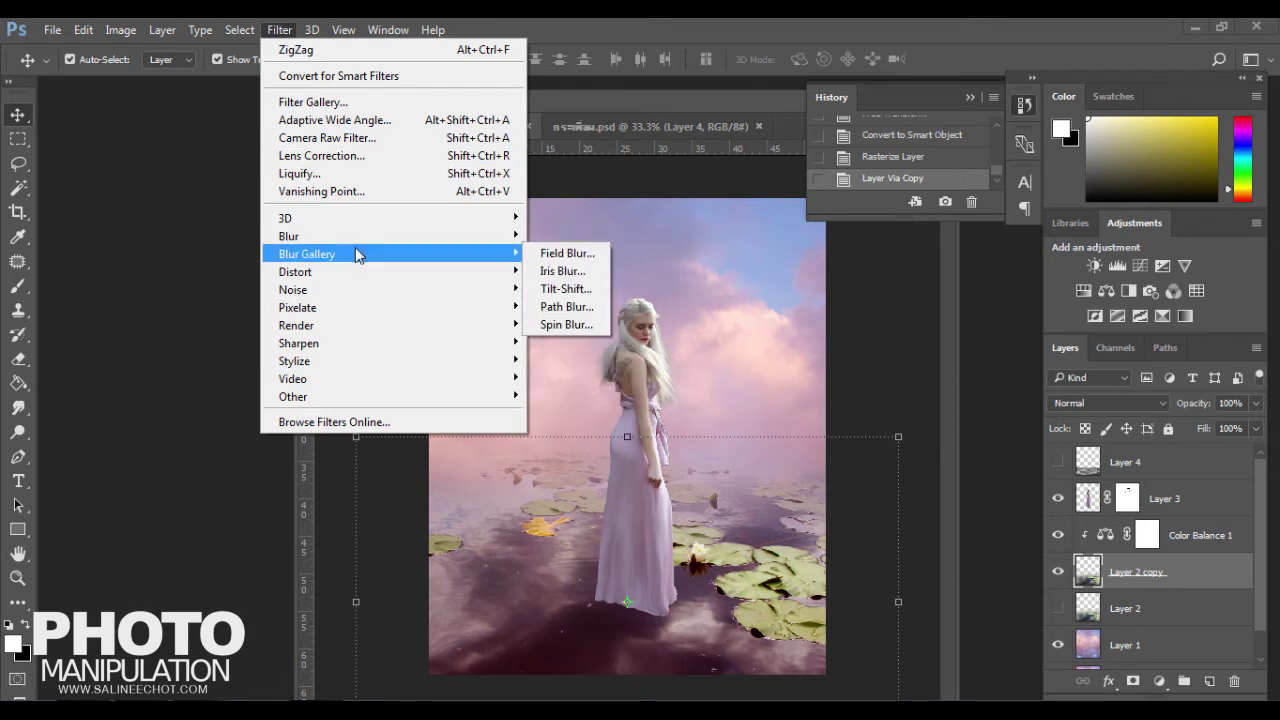
mouse_move(340, 272)
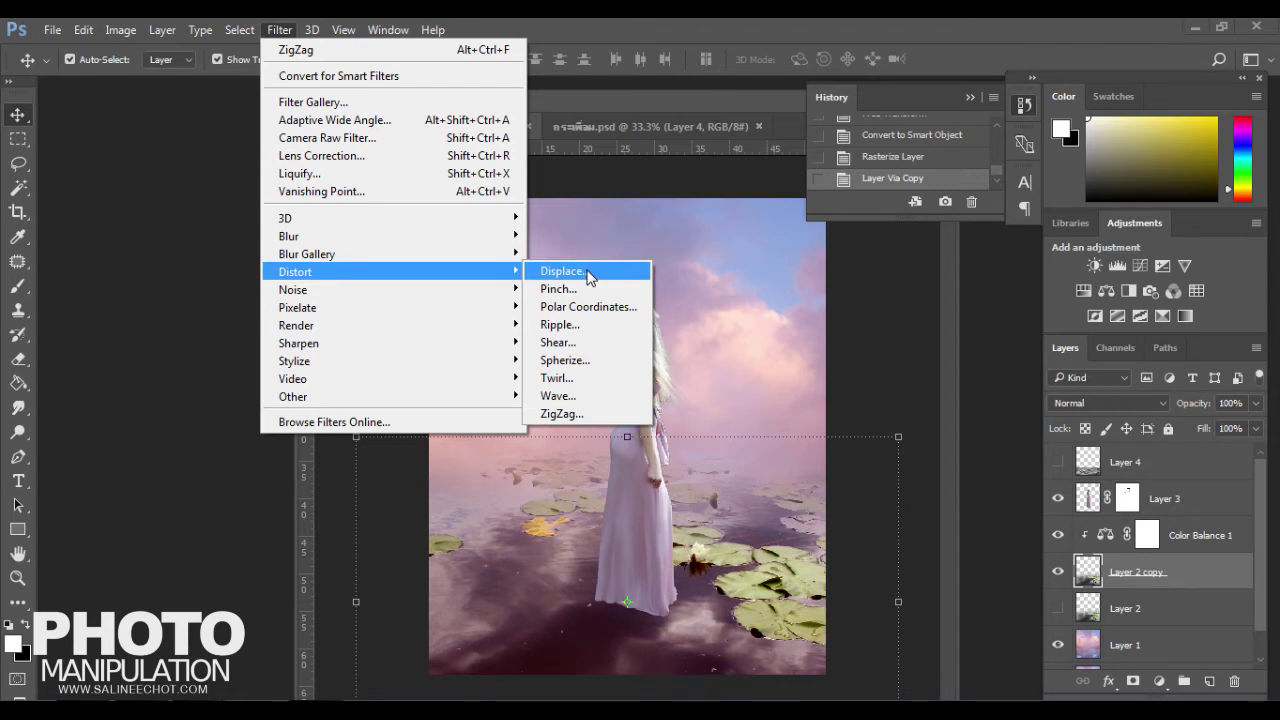
click(587, 270)
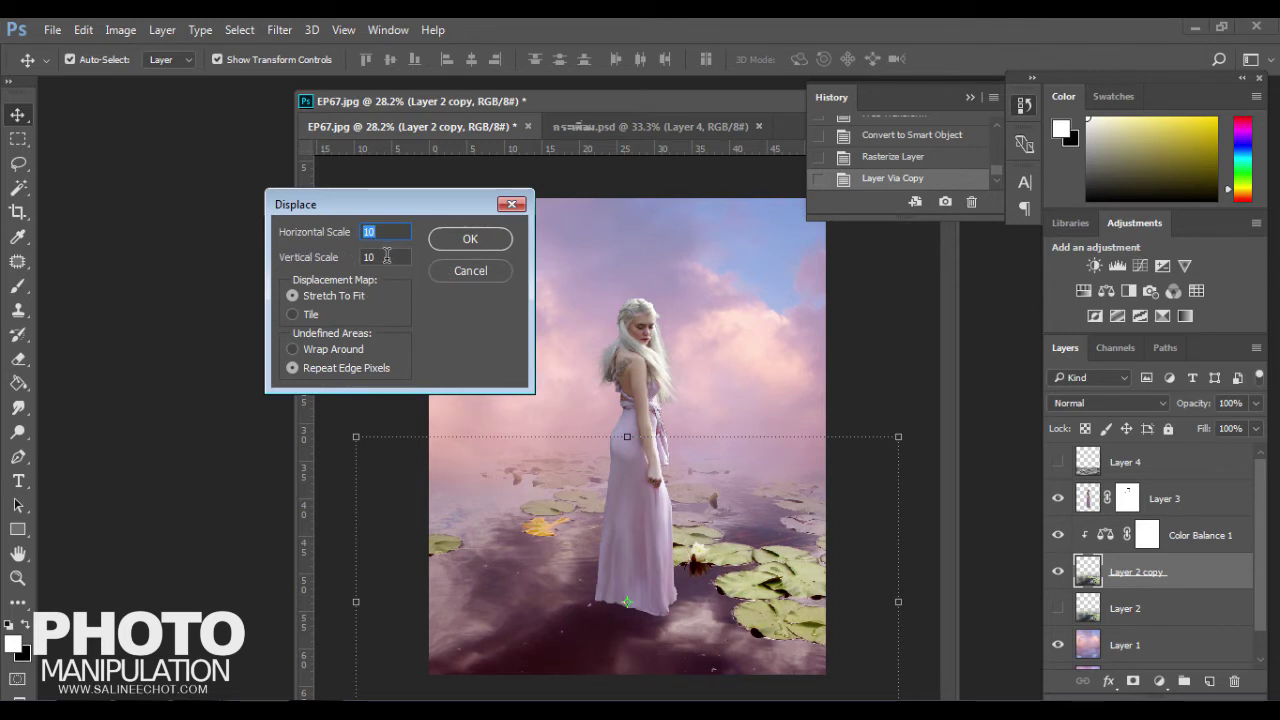
click(385, 257)
click(341, 234)
key(Tab)
click(481, 241)
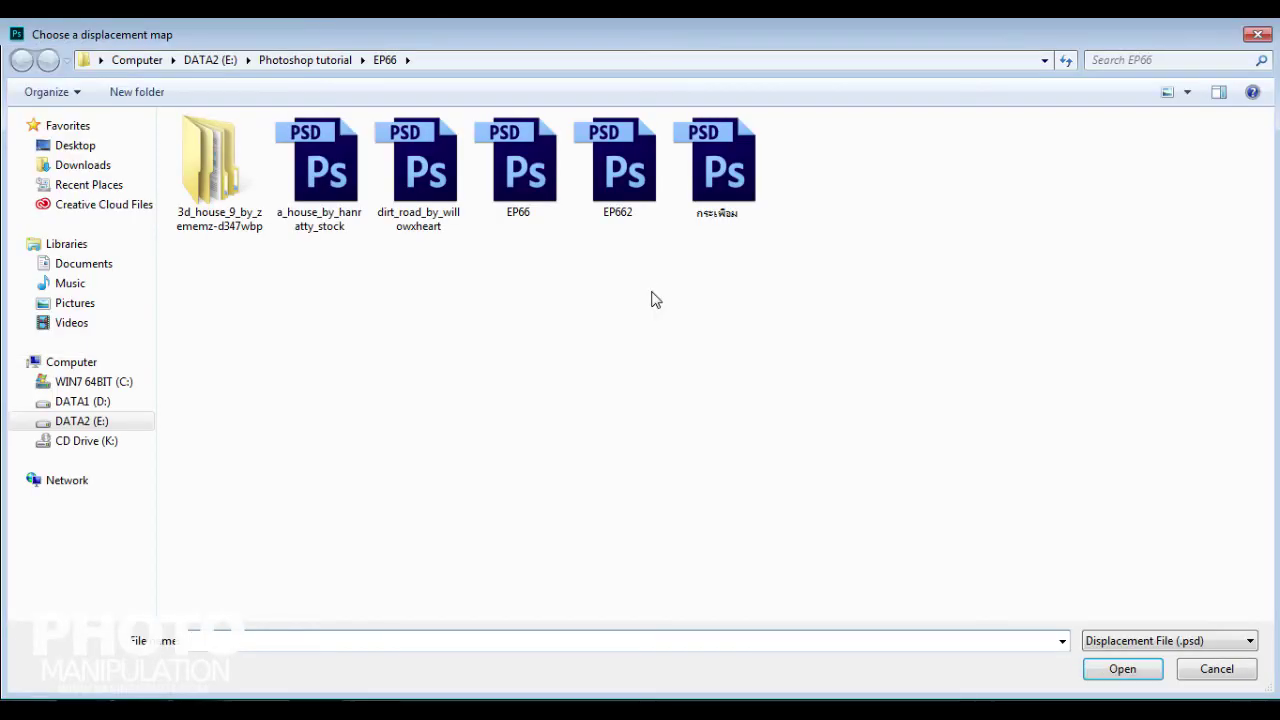
double_click(725, 190)
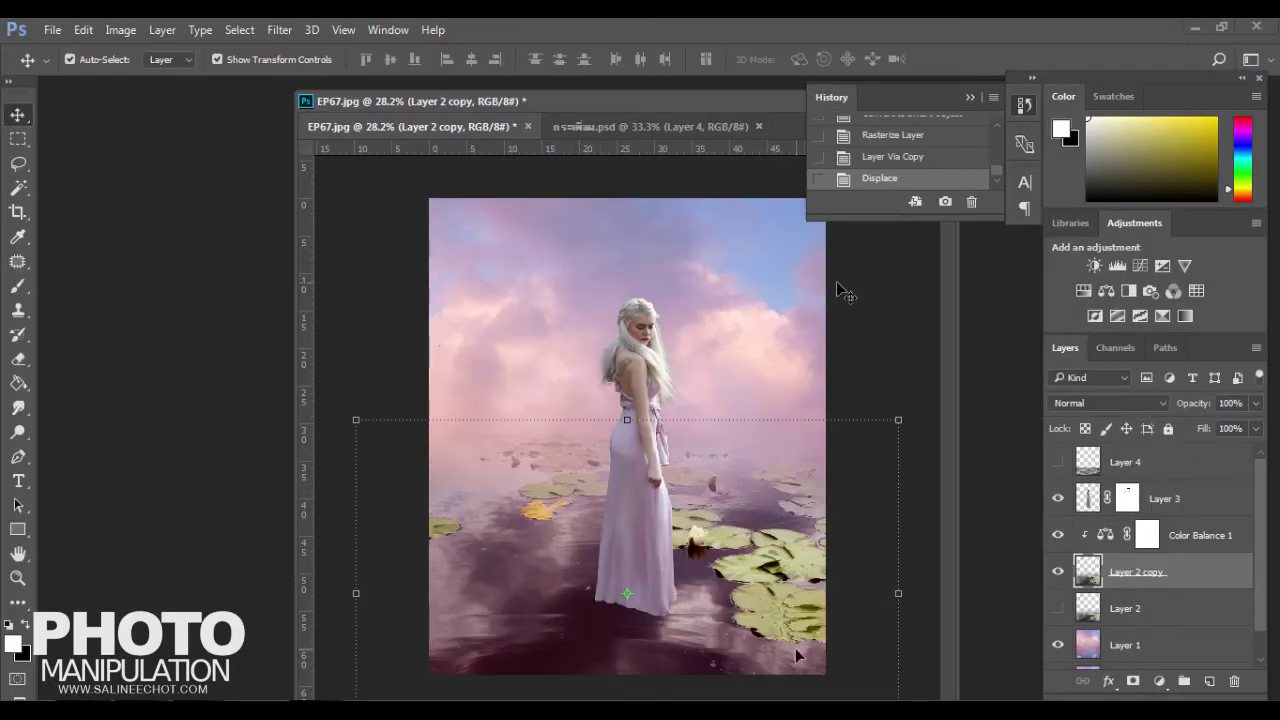
Toggle Layer 2 copy's visibility to compare the displaced water
click(1058, 571)
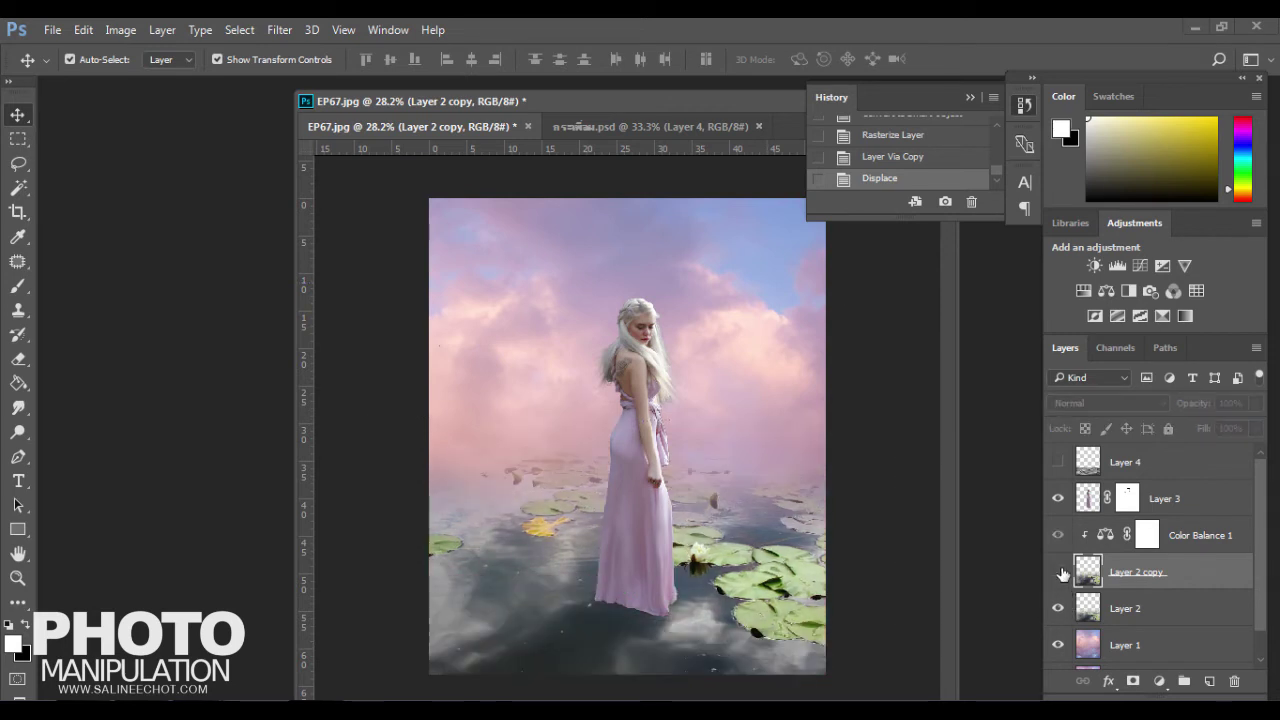
click(1058, 571)
click(1058, 571)
click(1058, 571)
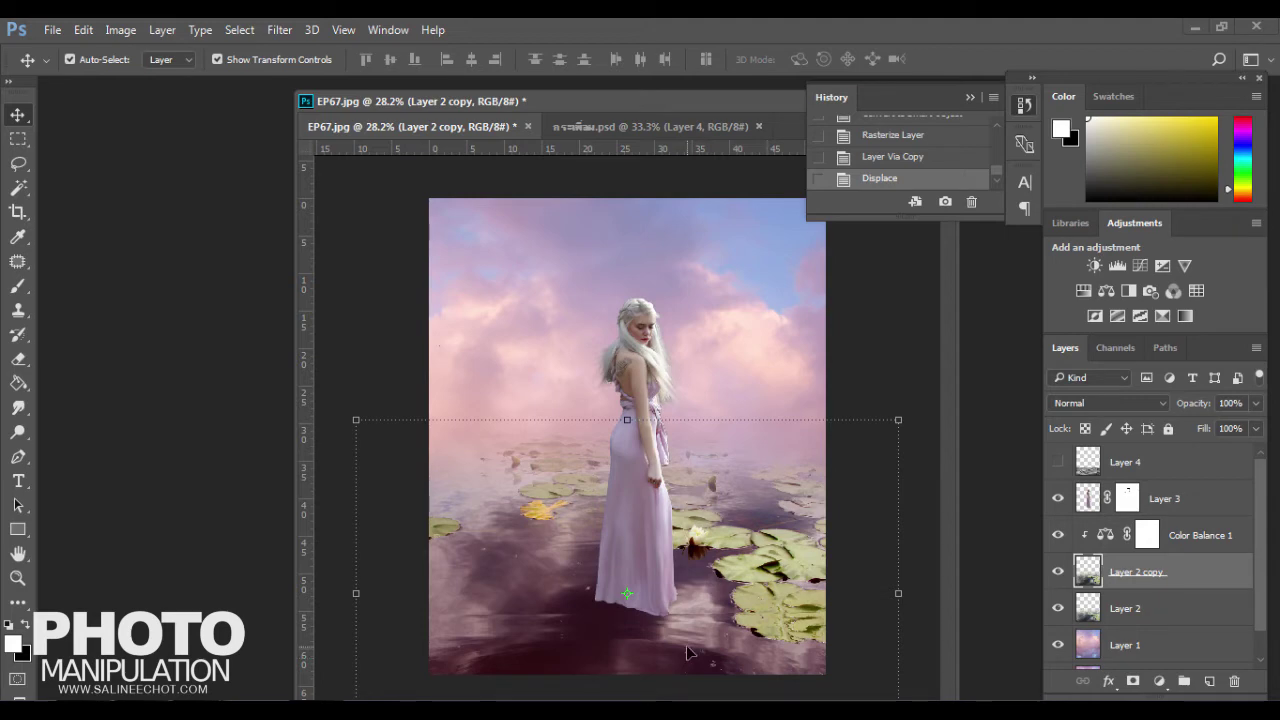
Undo the displacement, stretch the swirl taller in กระเพื่อม, and save that file
key(ctrl+z)
click(633, 125)
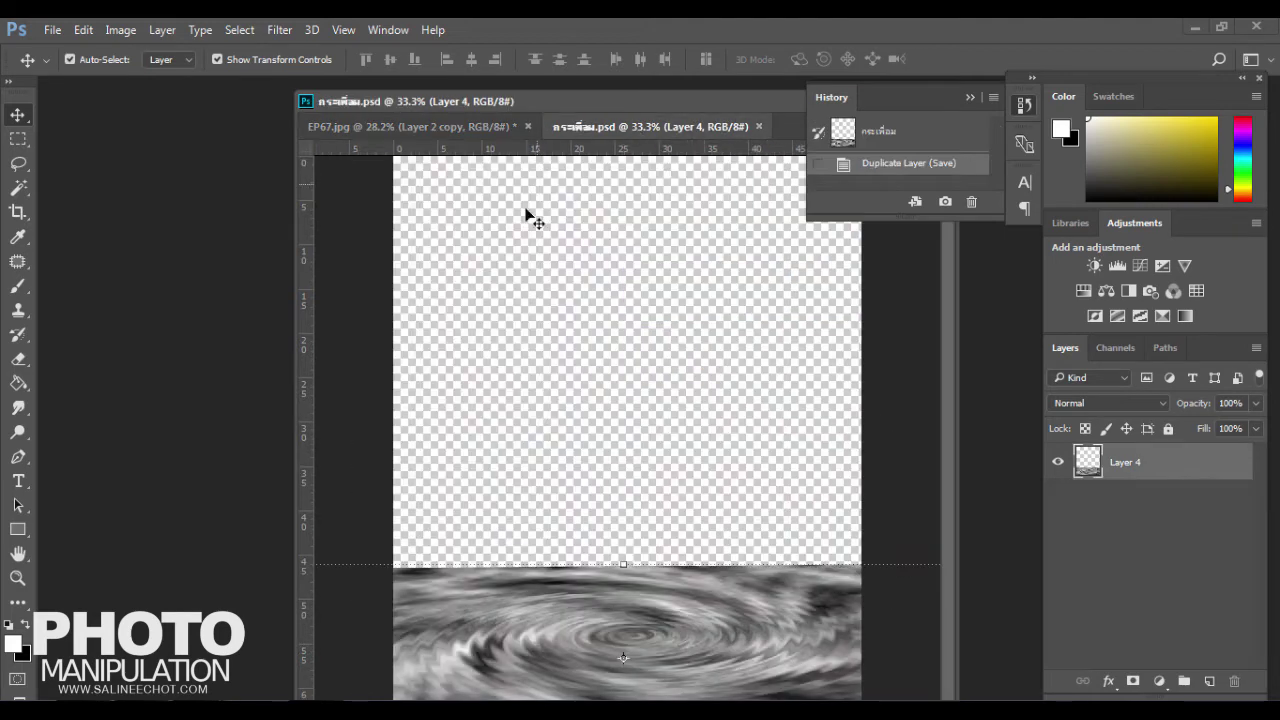
key(ctrl+t)
drag(626, 557, 623, 511)
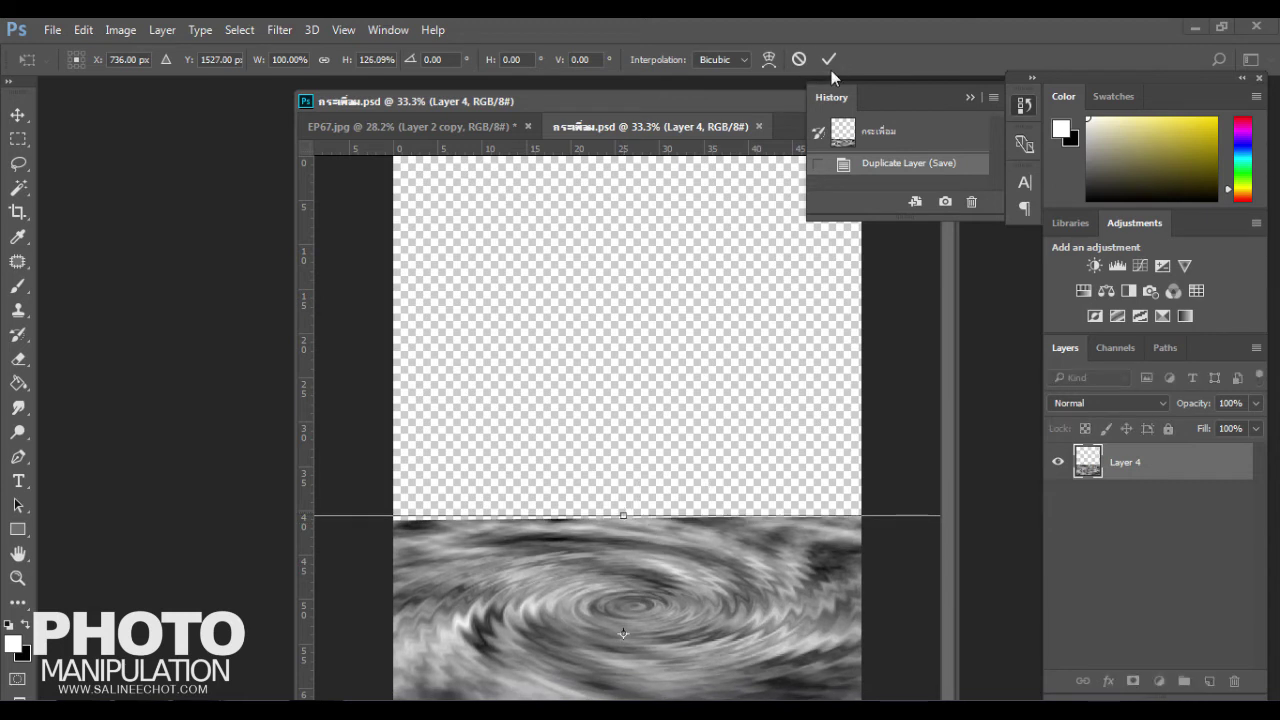
click(831, 66)
key(ctrl+z)
click(826, 60)
key(ctrl+s)
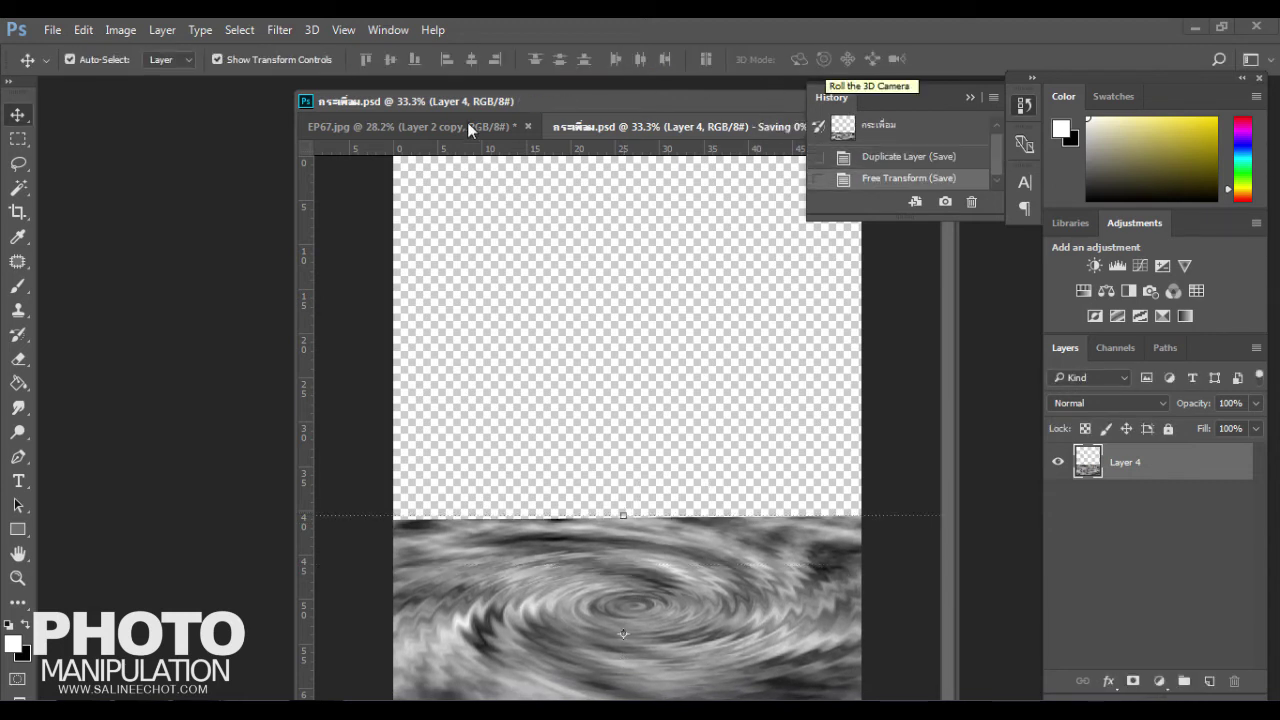
Reapply Displace (5, 50) to Layer 2 copy with the กระเพื่อม map and compare
click(452, 128)
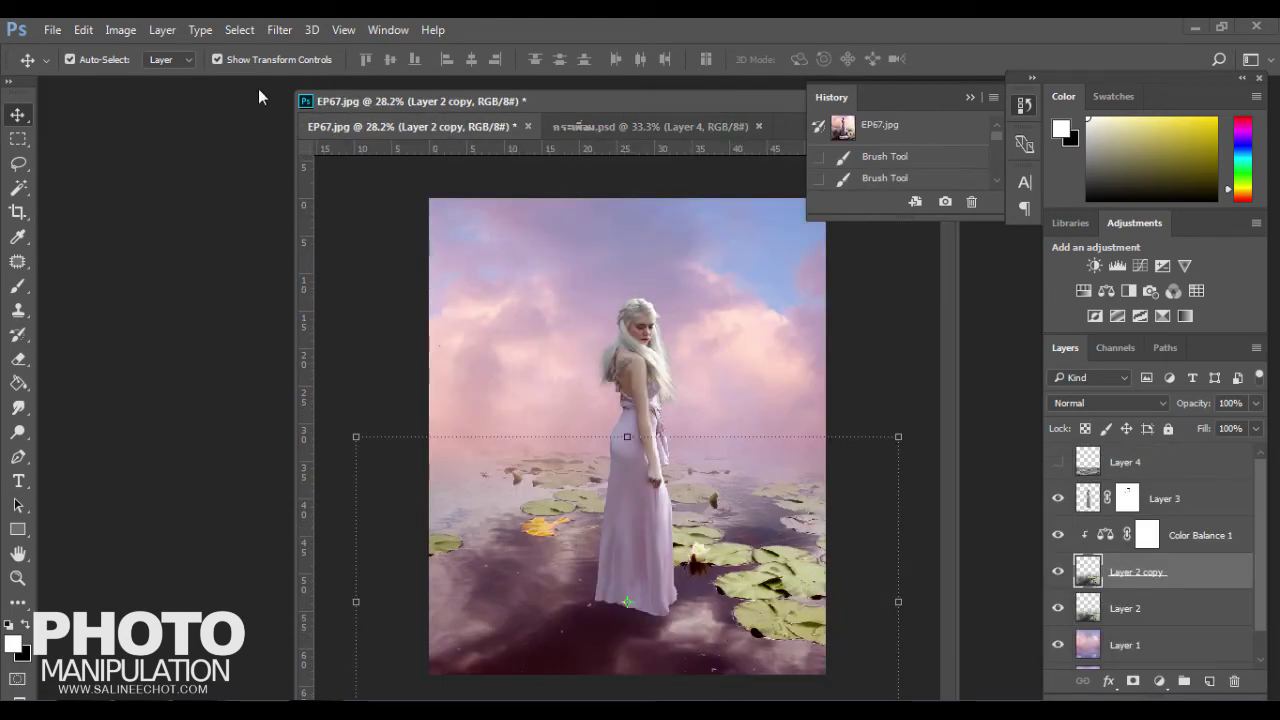
click(278, 30)
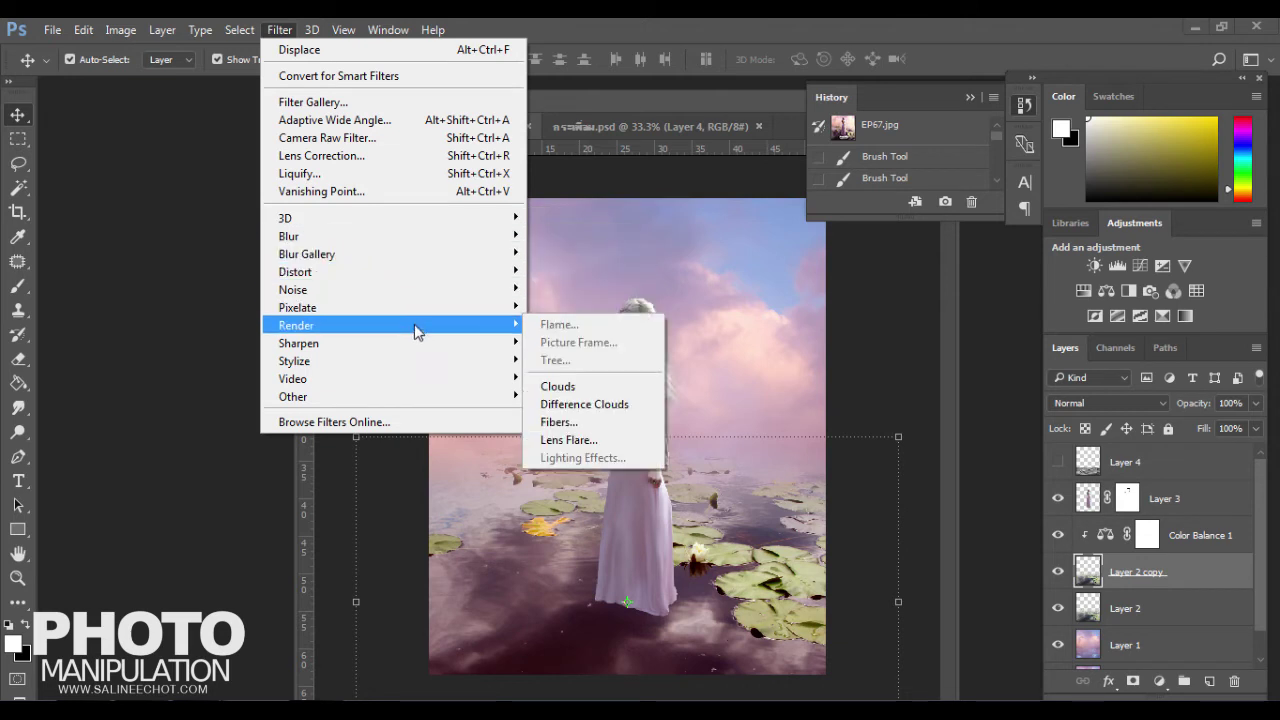
mouse_move(295, 272)
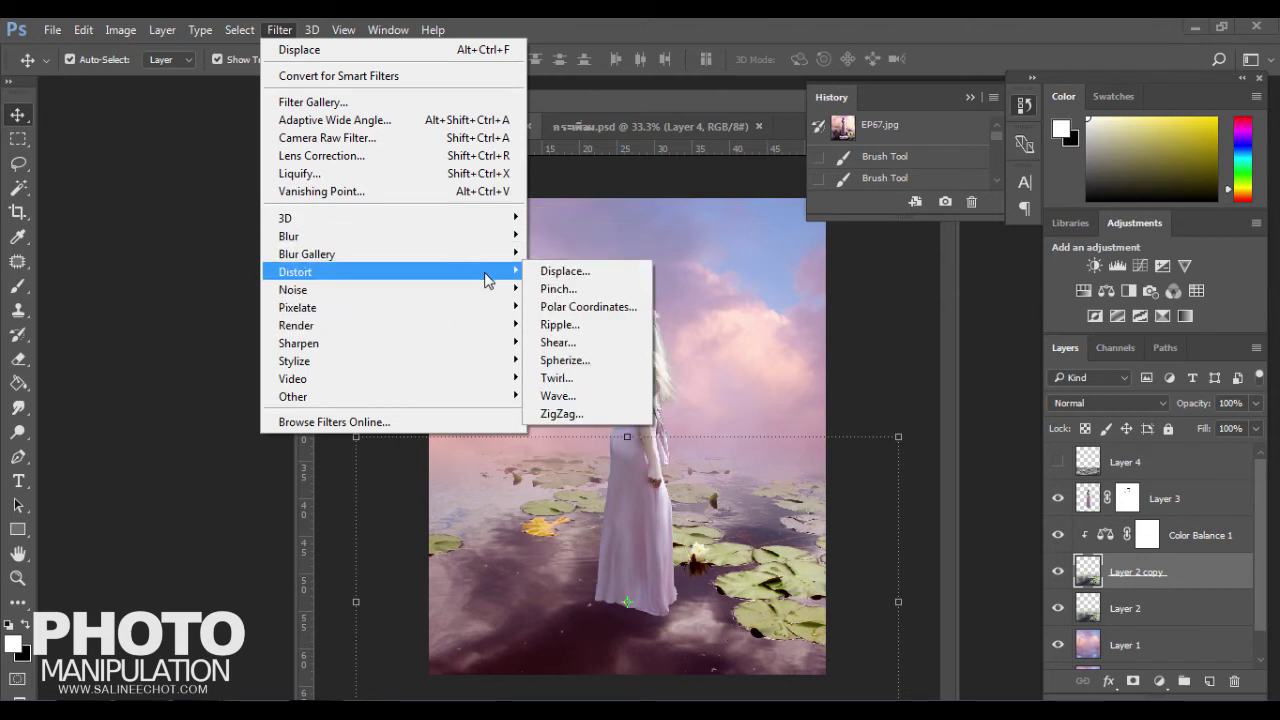
click(558, 273)
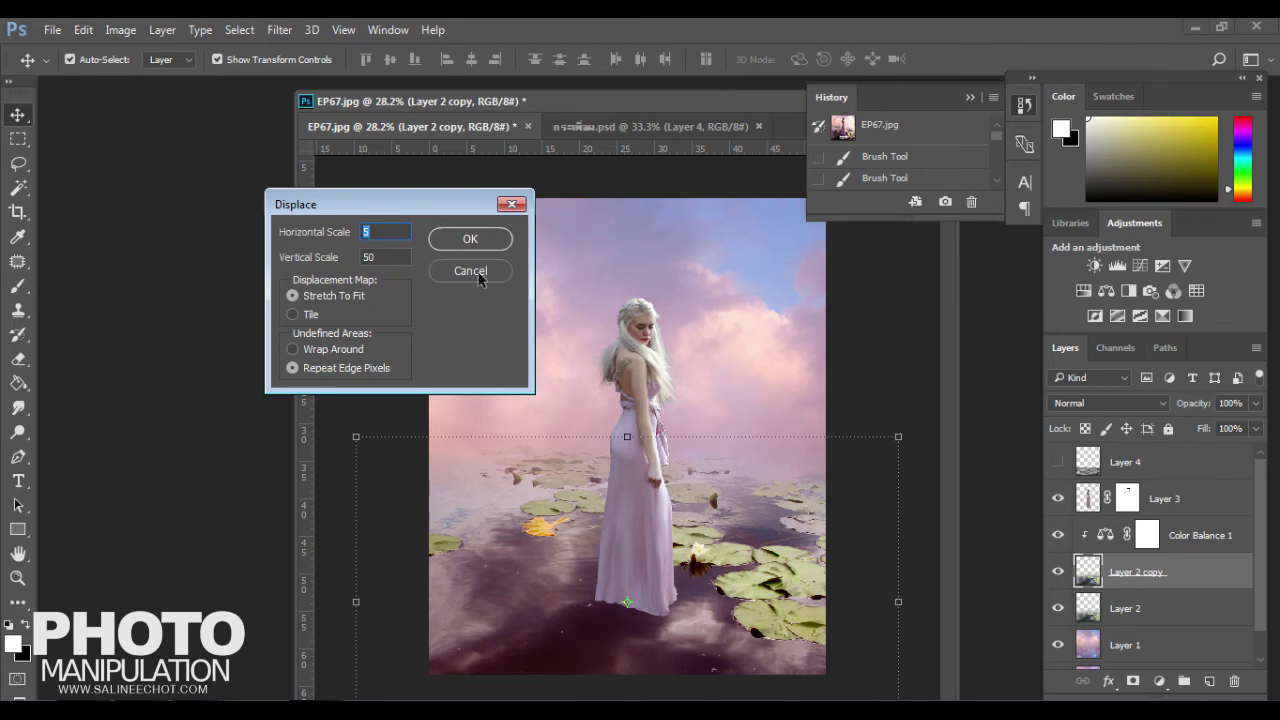
click(500, 243)
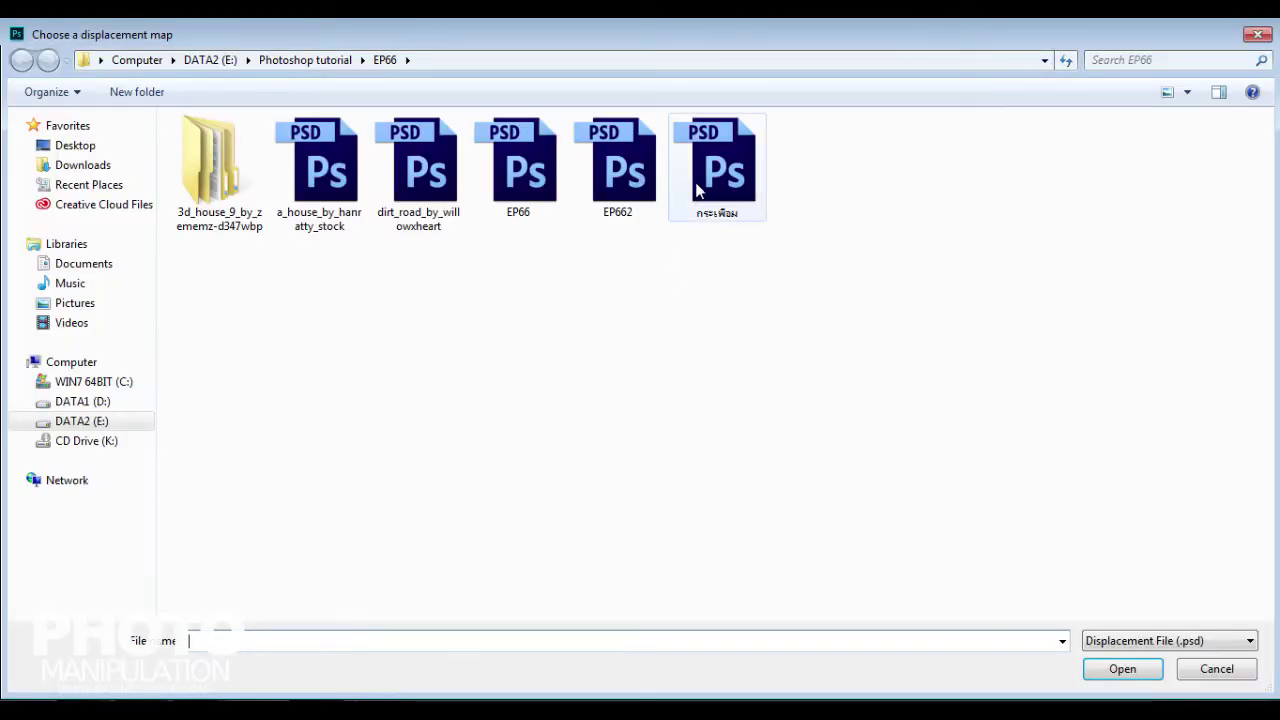
click(698, 180)
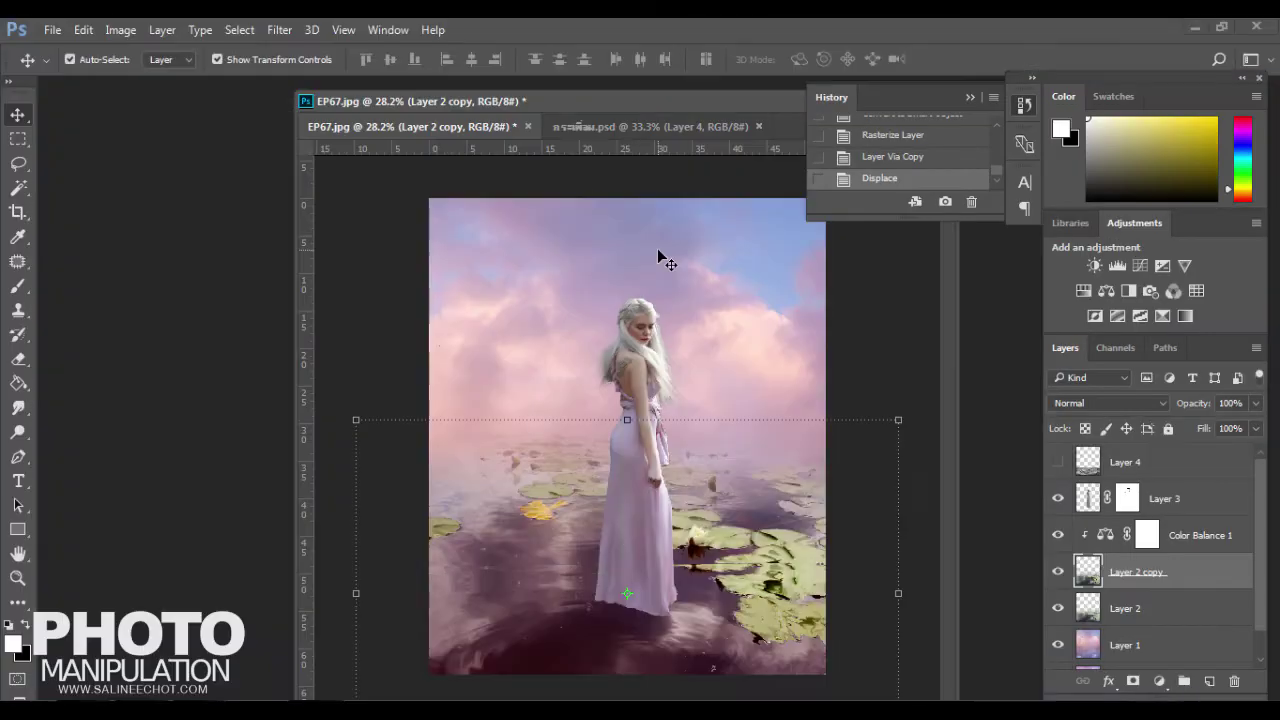
click(1058, 571)
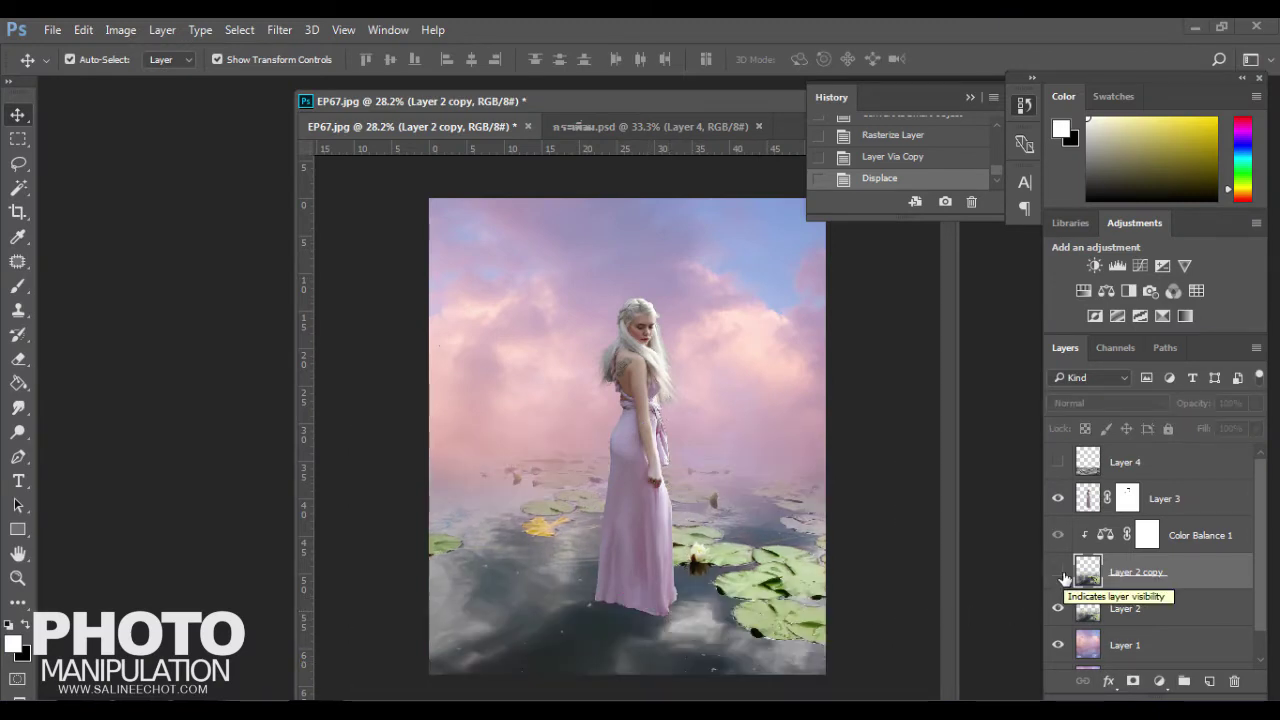
click(1058, 571)
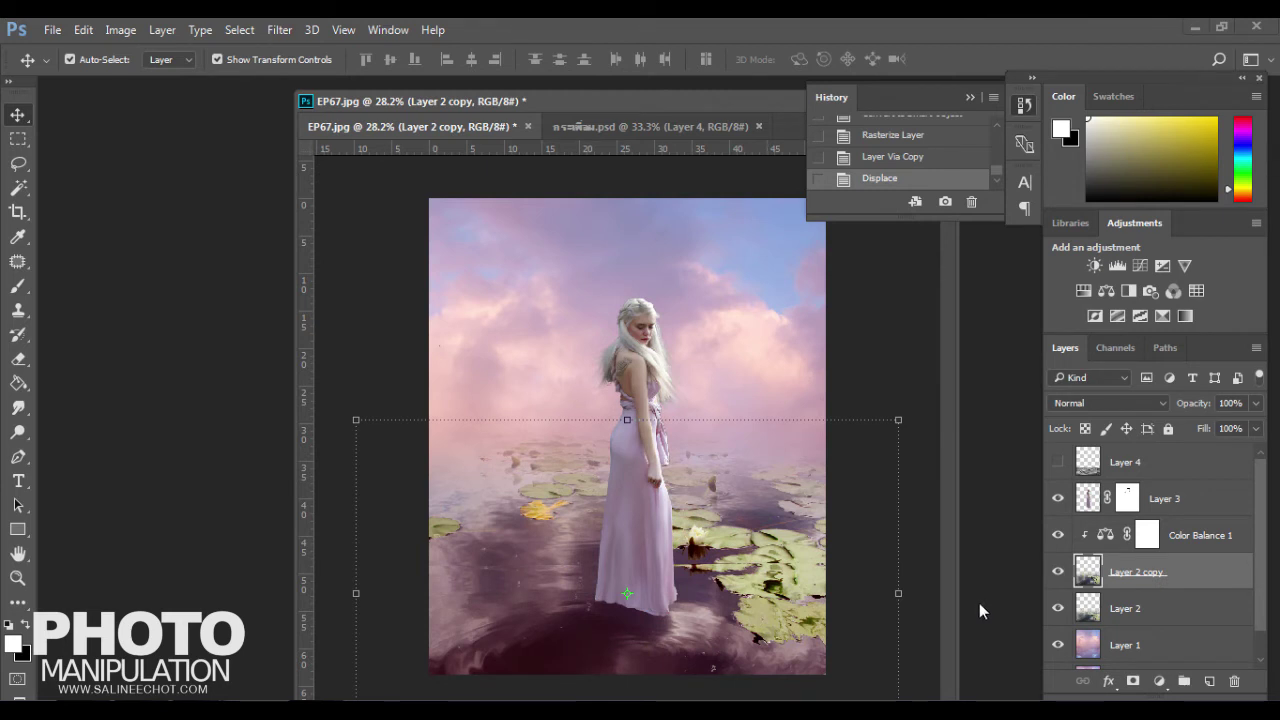
Select the woman layer Layer 3 and duplicate it as Layer 3 copy
click(916, 342)
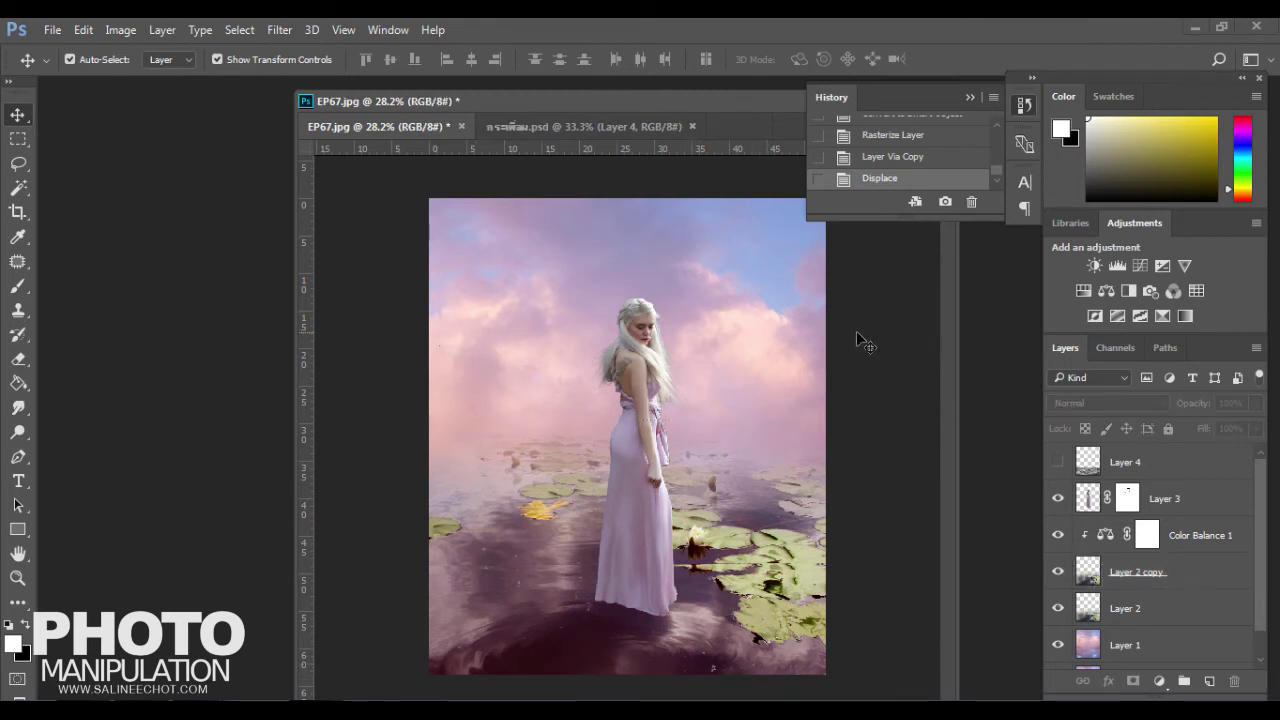
scroll(792, 563, up, 1)
scroll(792, 563, down, 2)
scroll(792, 563, up, 2)
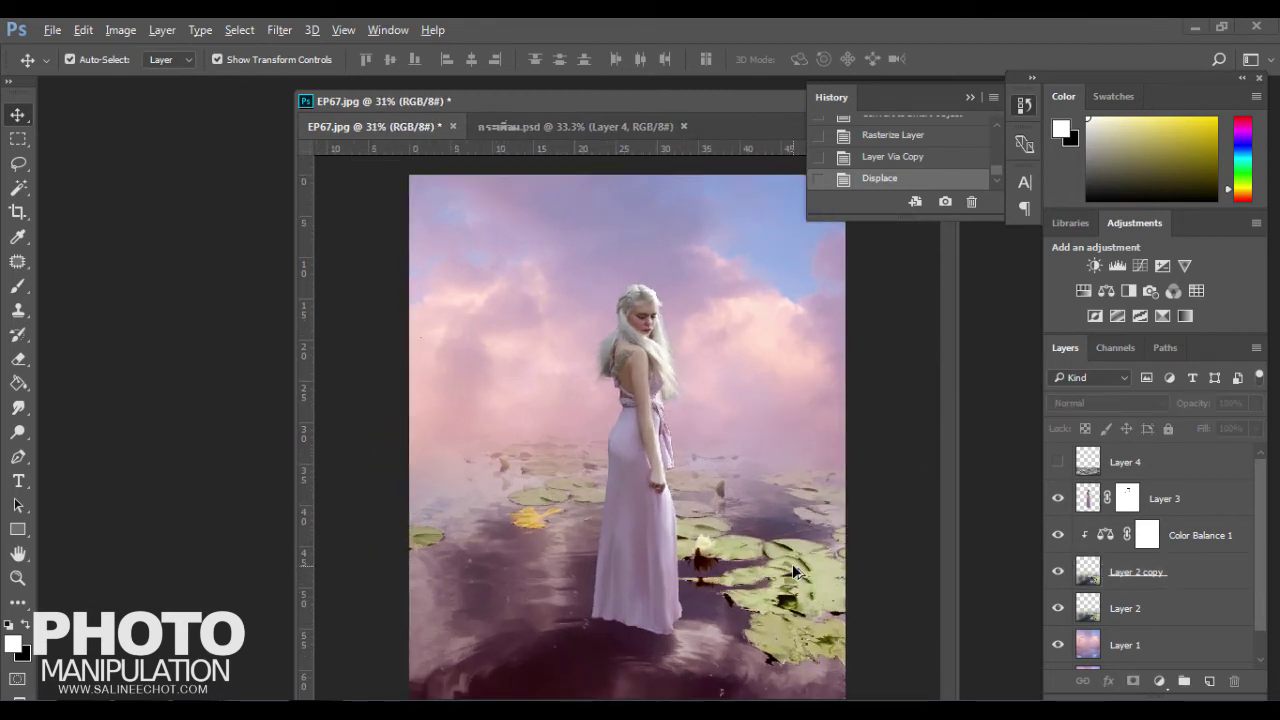
scroll(792, 563, down, 2)
scroll(626, 471, up, 1)
click(626, 471)
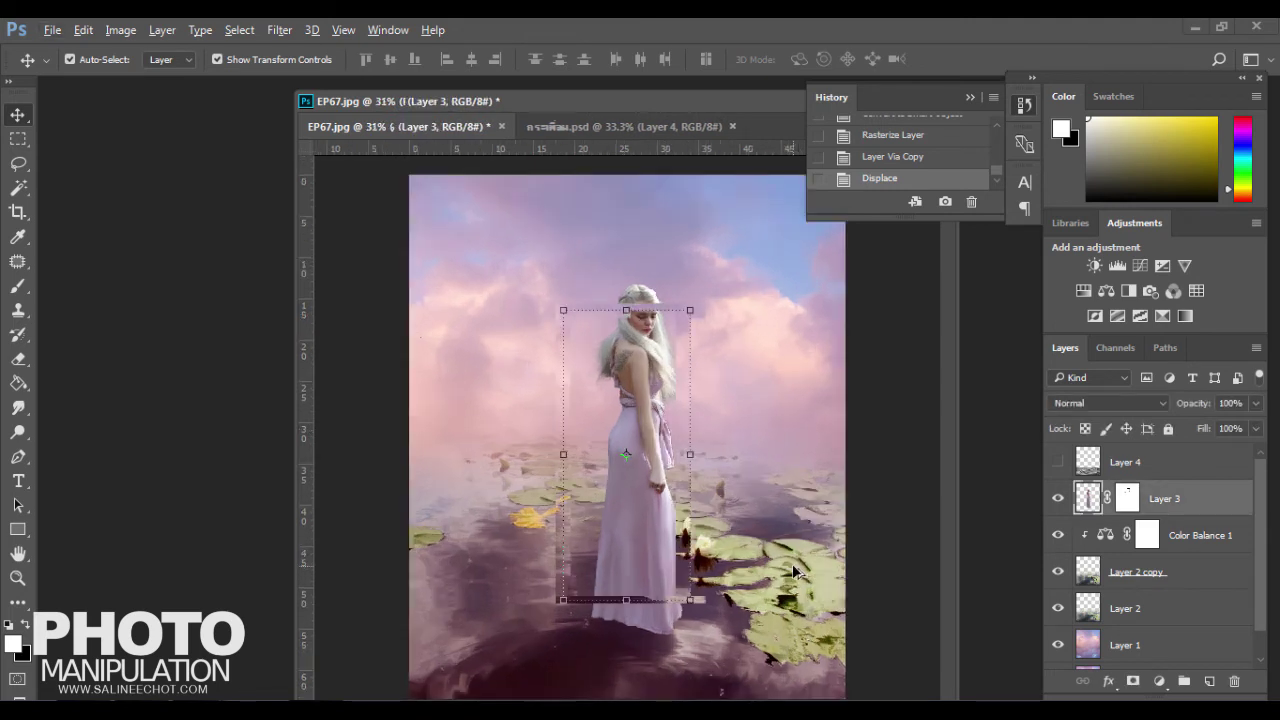
scroll(757, 459, down, 1)
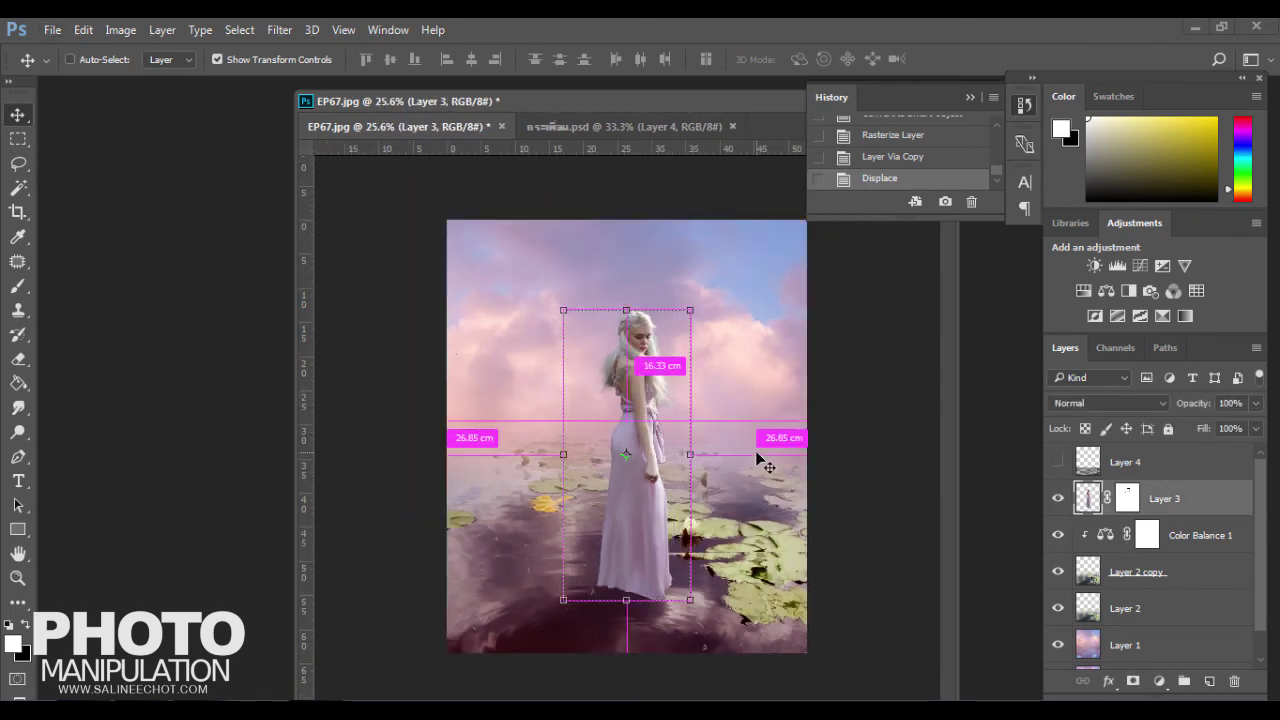
key(ctrl+j)
key(ctrl+z)
key(ctrl+j)
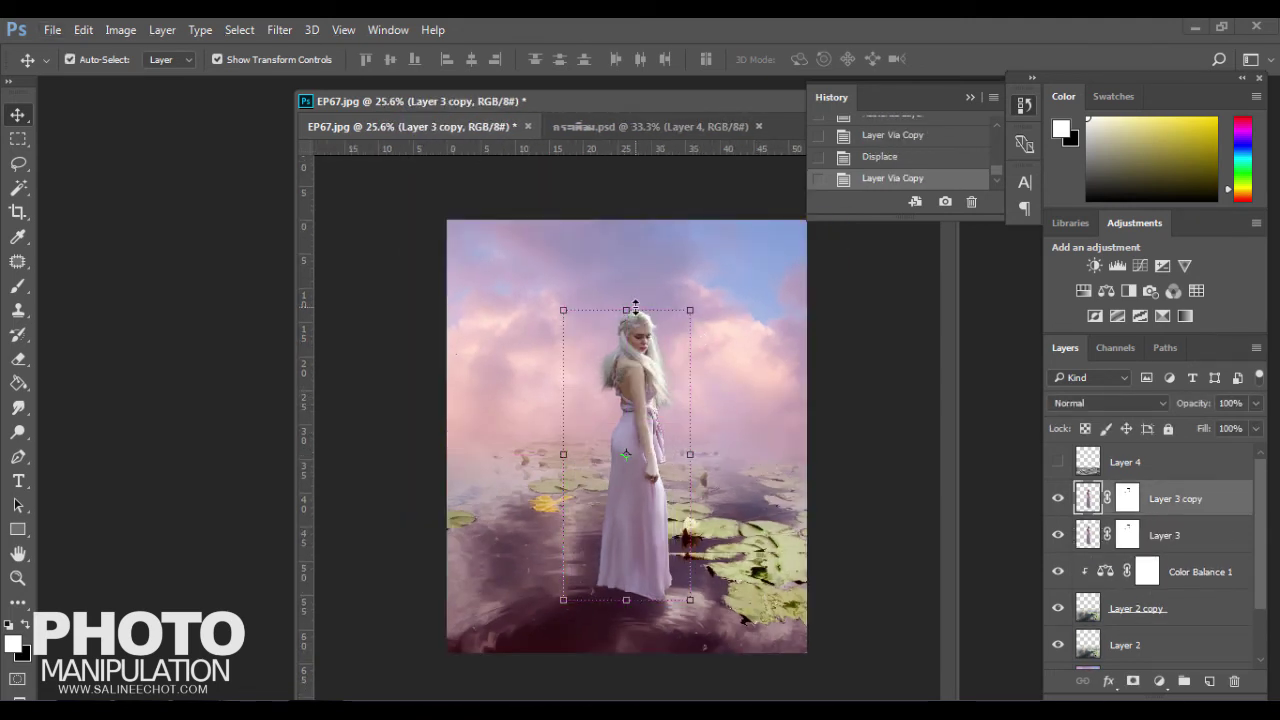
Flip Layer 3 copy vertically below the woman's feet as a reflection and commit
key(ctrl+t)
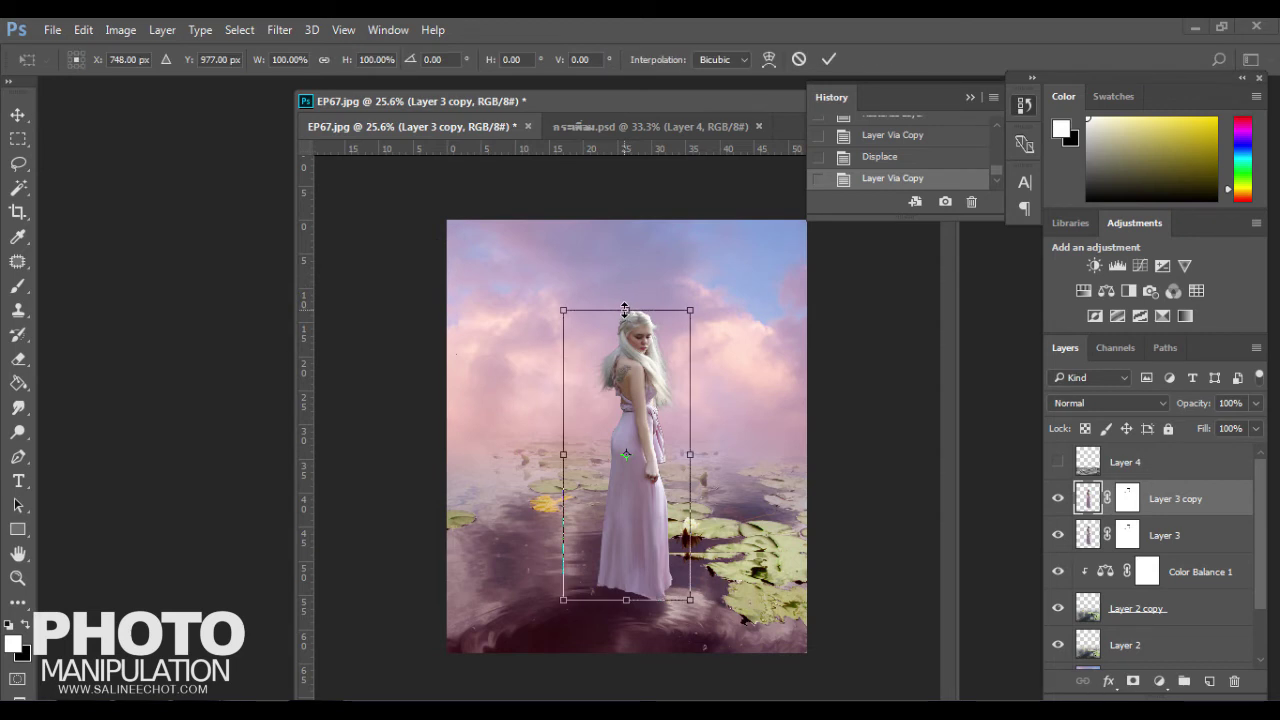
drag(626, 311, 629, 715)
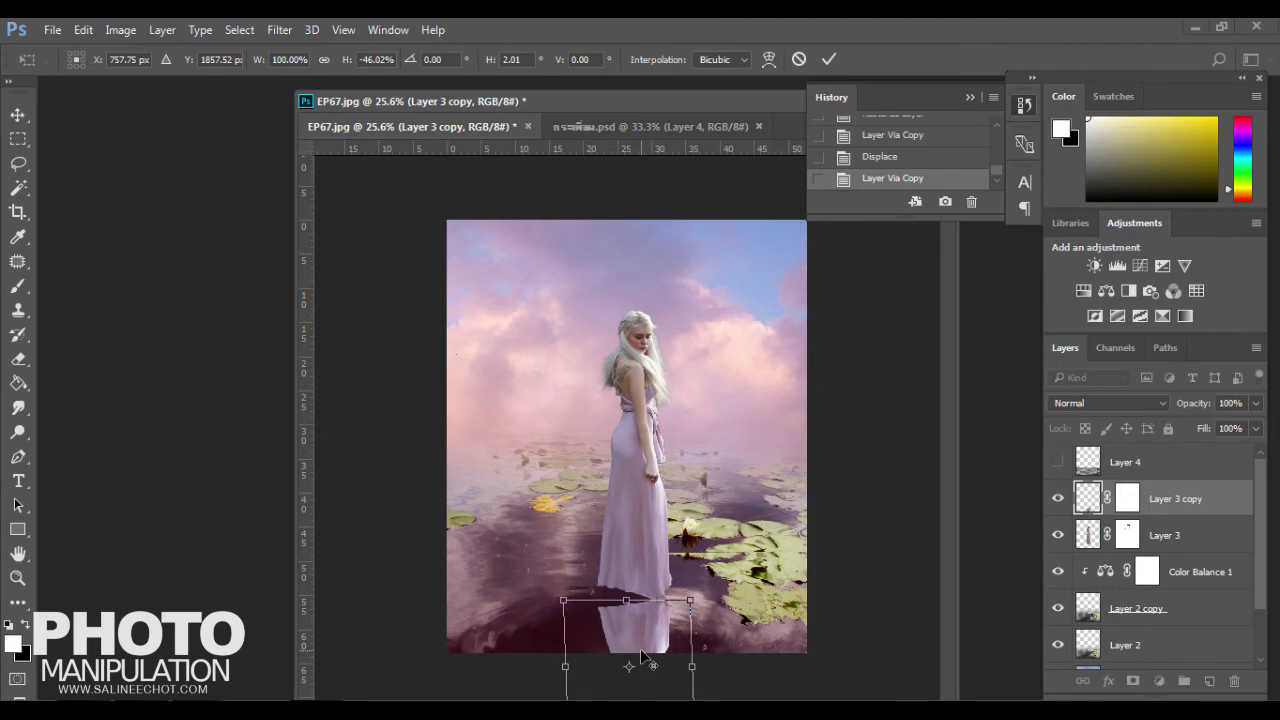
scroll(627, 440, up, 2)
scroll(627, 440, up, 2)
scroll(627, 440, down, 3)
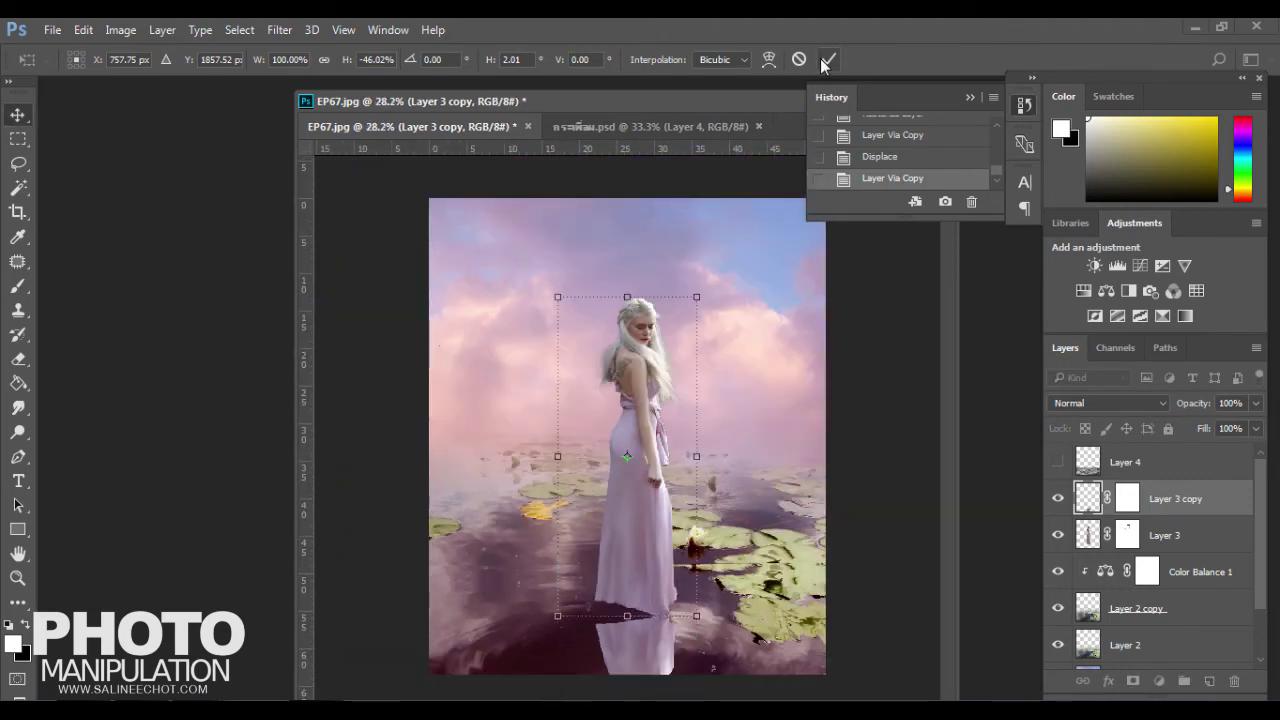
click(828, 59)
click(121, 30)
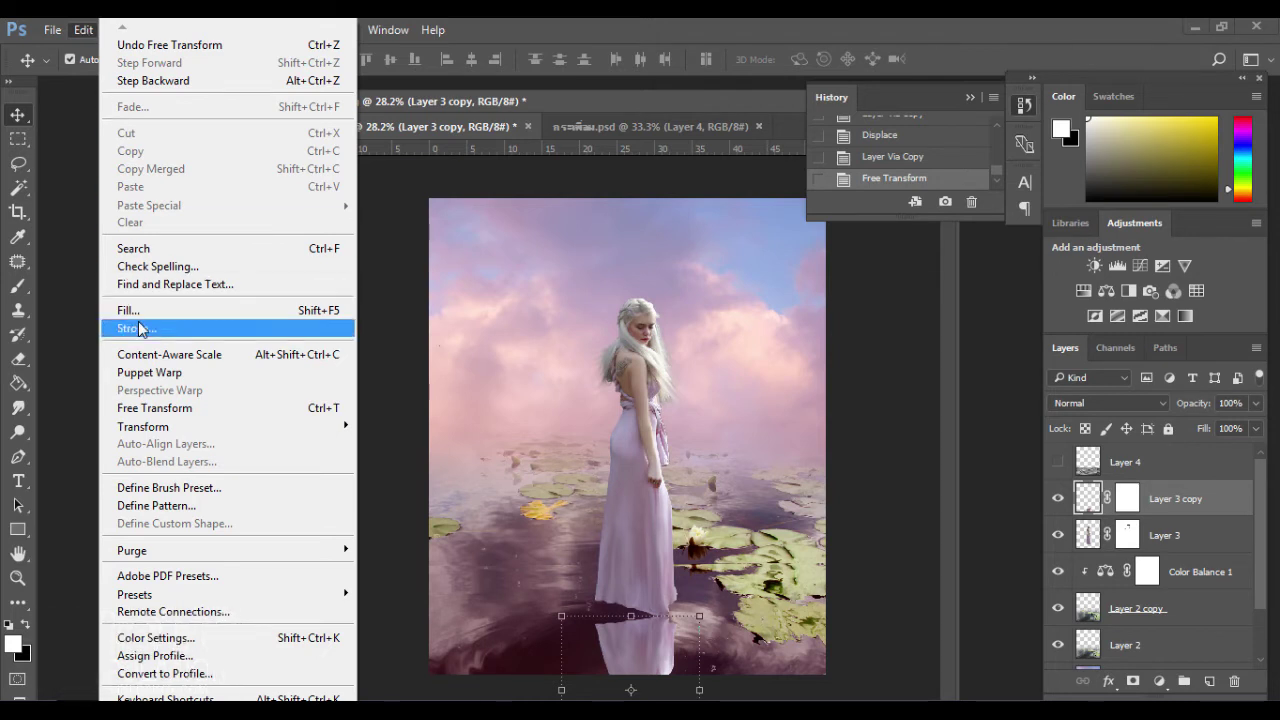
Puppet-warp the reflection with three top-edge pins, lifting and bending it to meet the dress hem
click(148, 372)
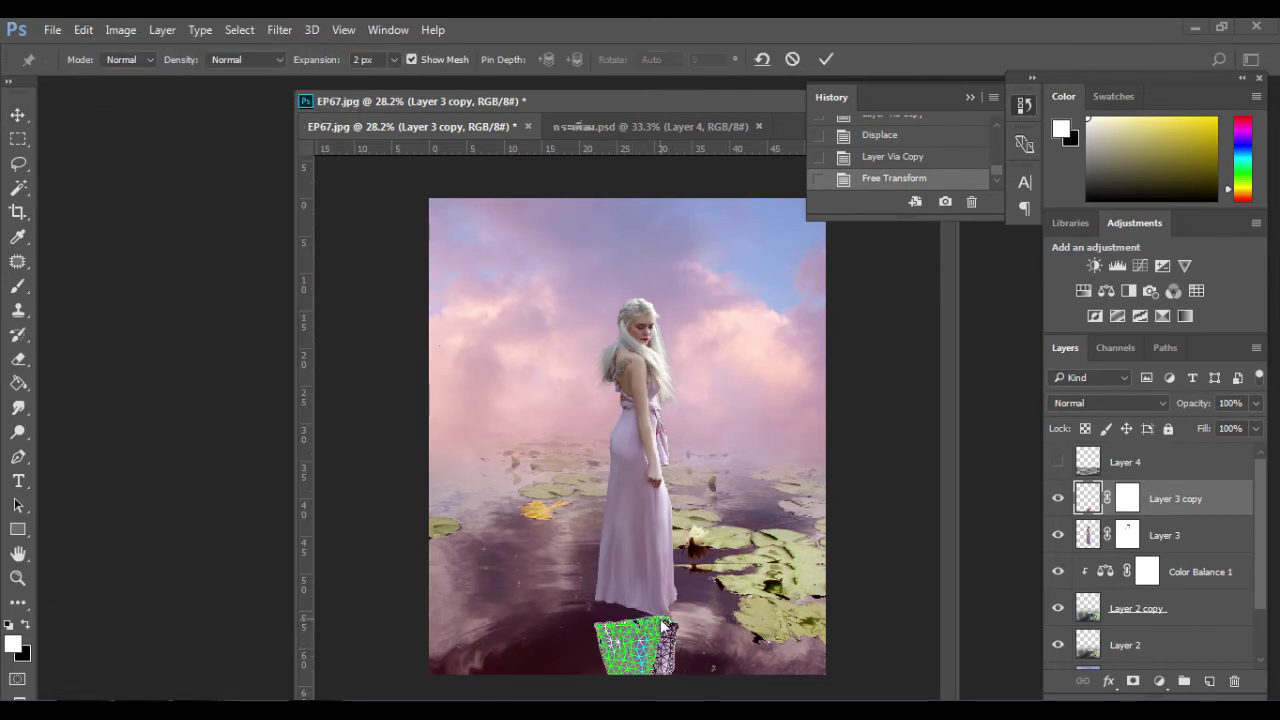
click(665, 620)
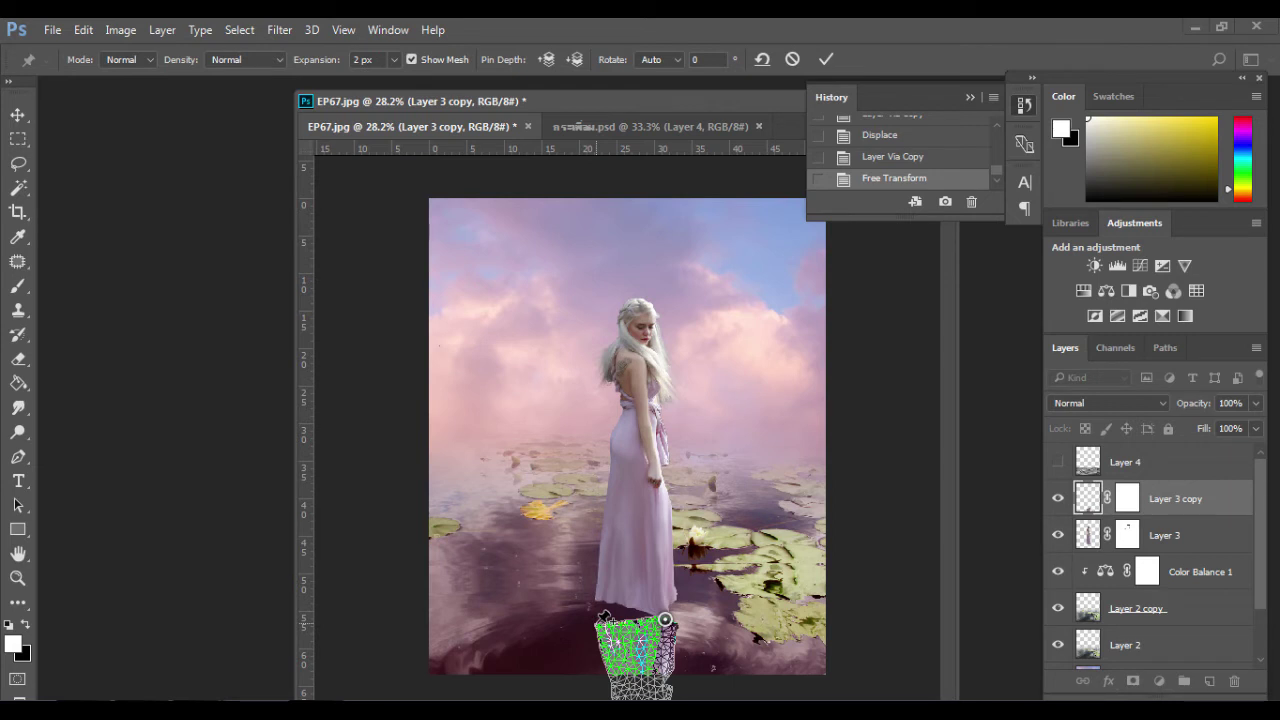
click(598, 626)
mouse_move(598, 626)
mouse_down()
mouse_move(596, 607)
mouse_move(597, 626)
mouse_up()
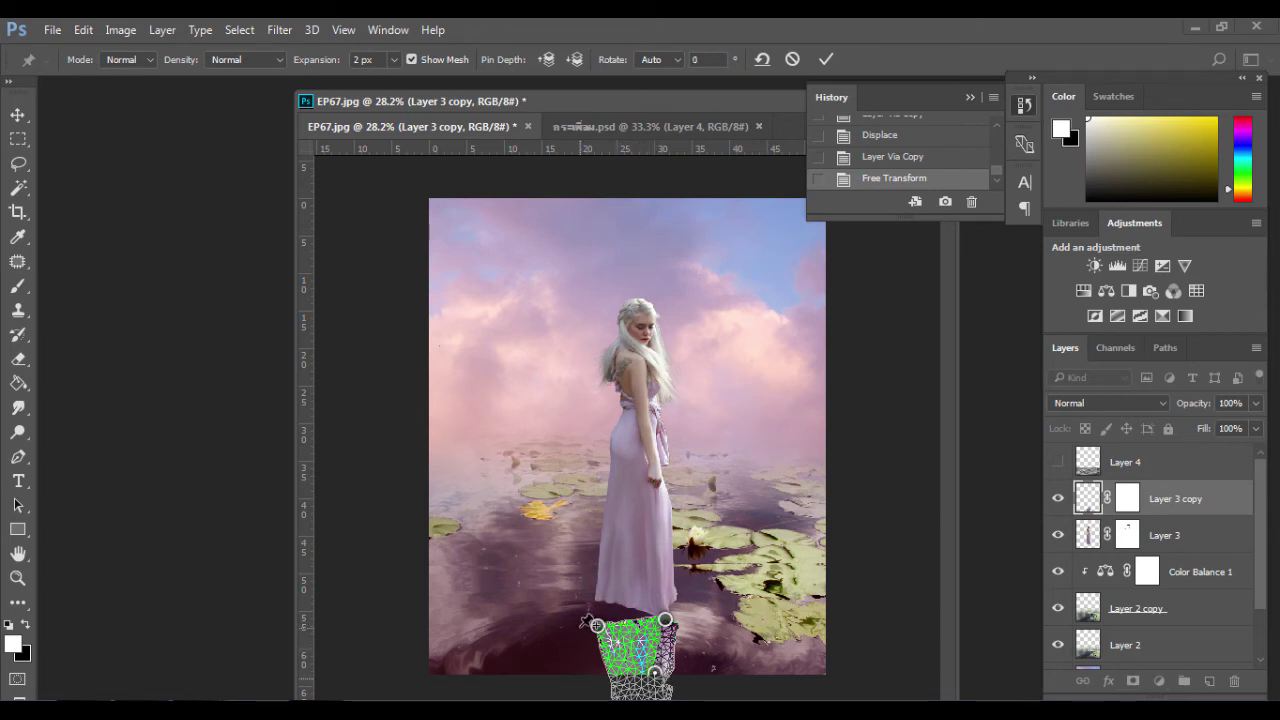
drag(597, 620, 599, 597)
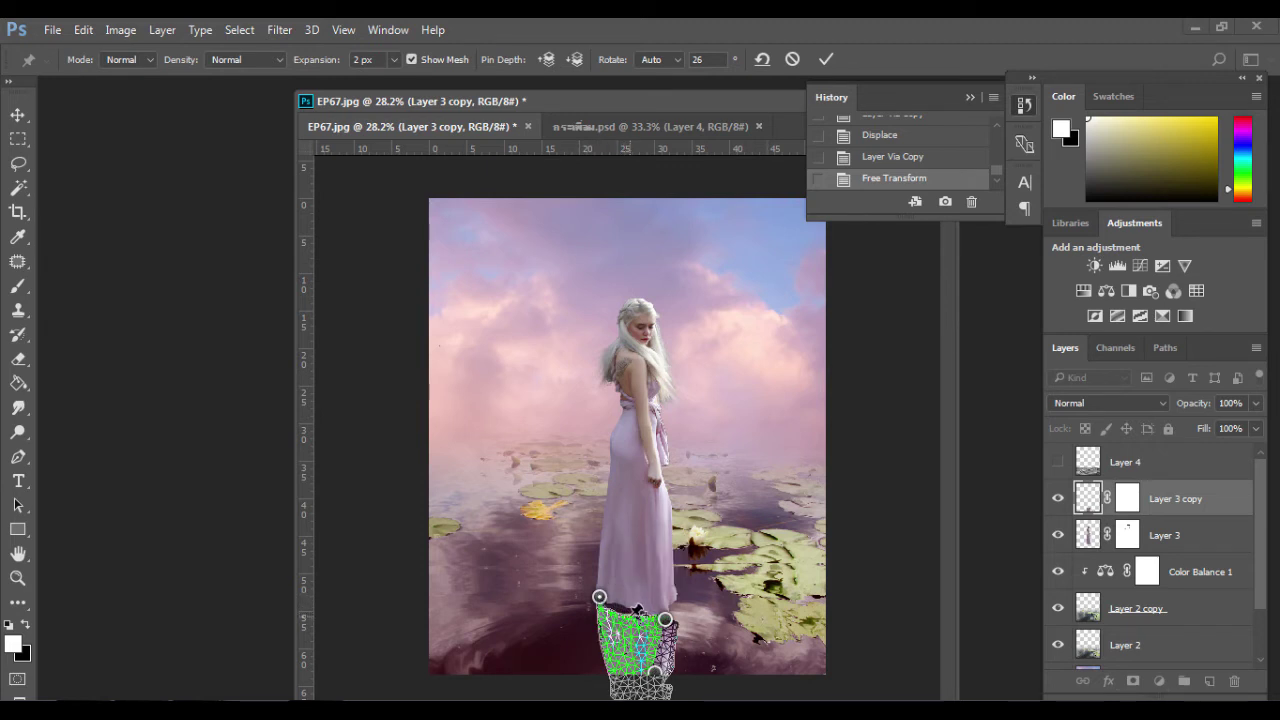
click(631, 614)
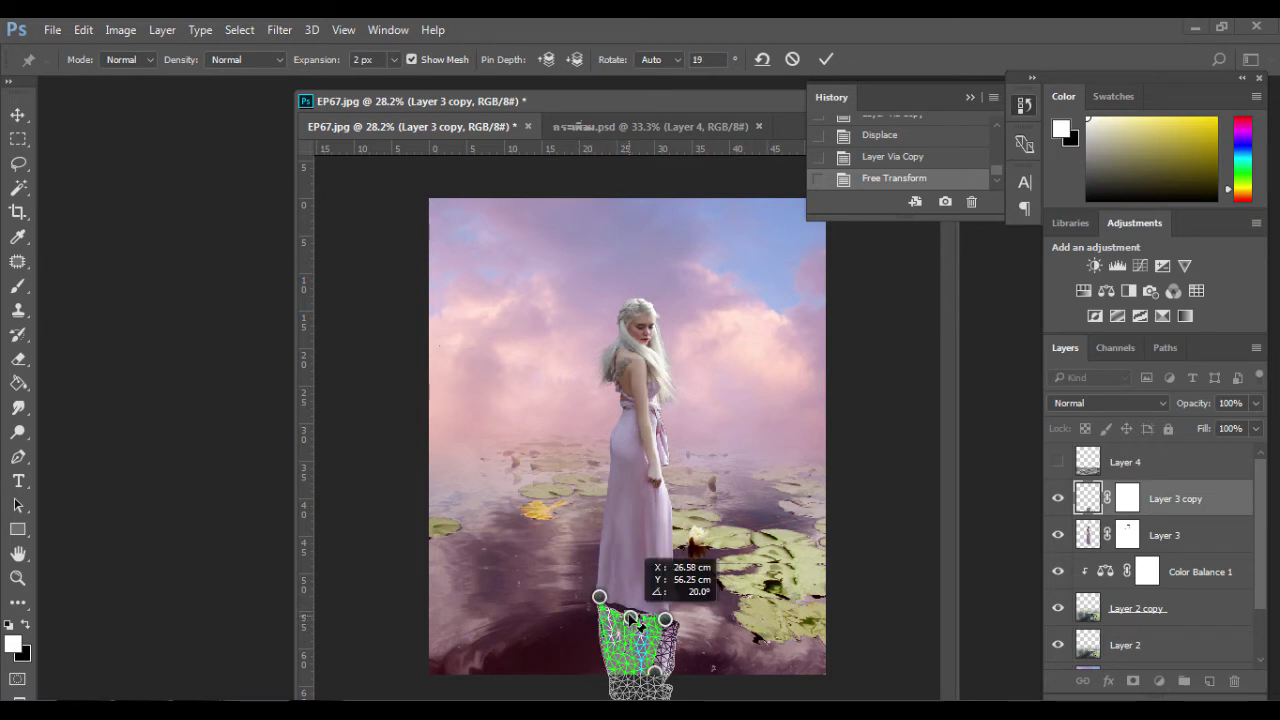
drag(631, 614, 628, 610)
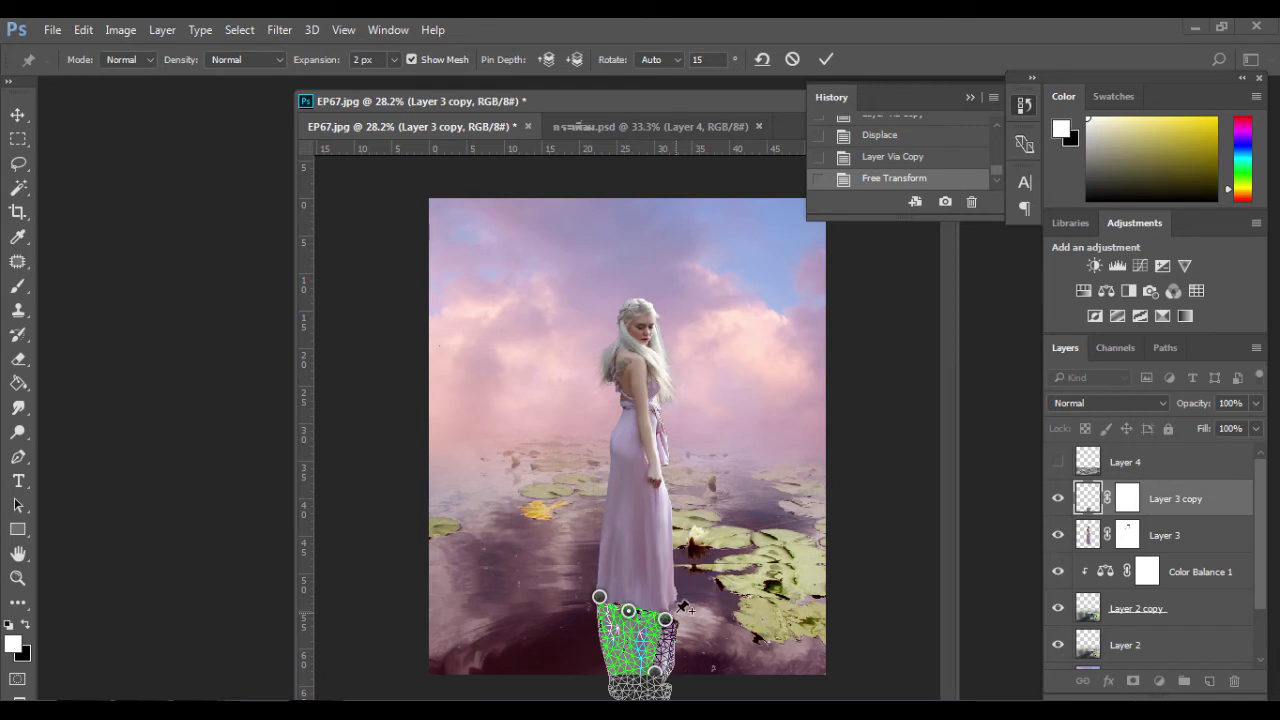
drag(685, 617, 681, 611)
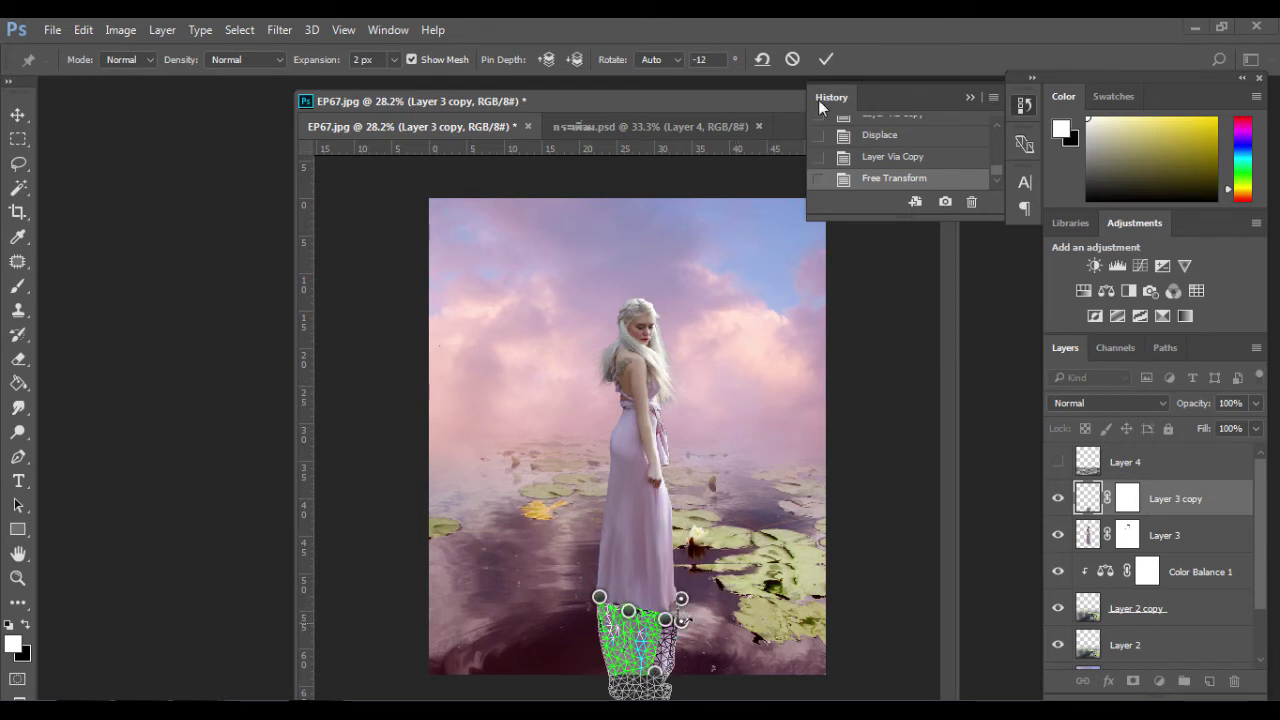
click(826, 59)
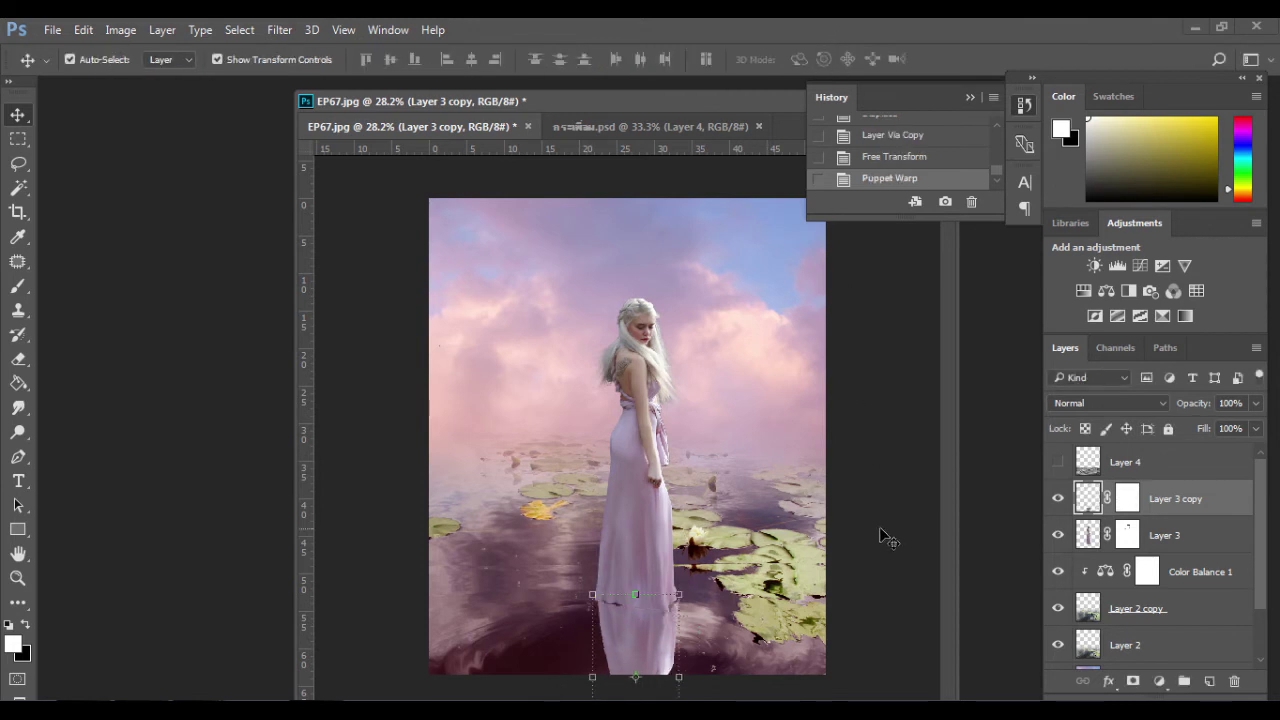
Nudge the reflection slightly left and fade it to 47% opacity
key(shift+Left)
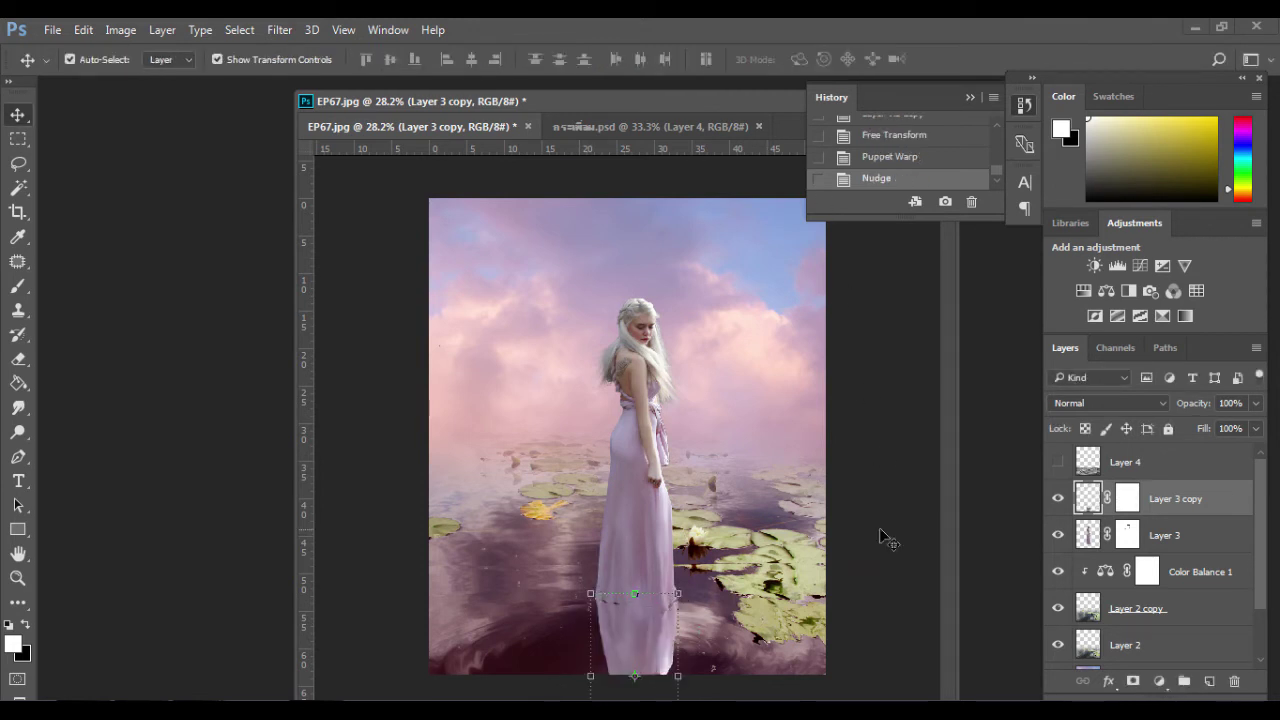
click(1255, 403)
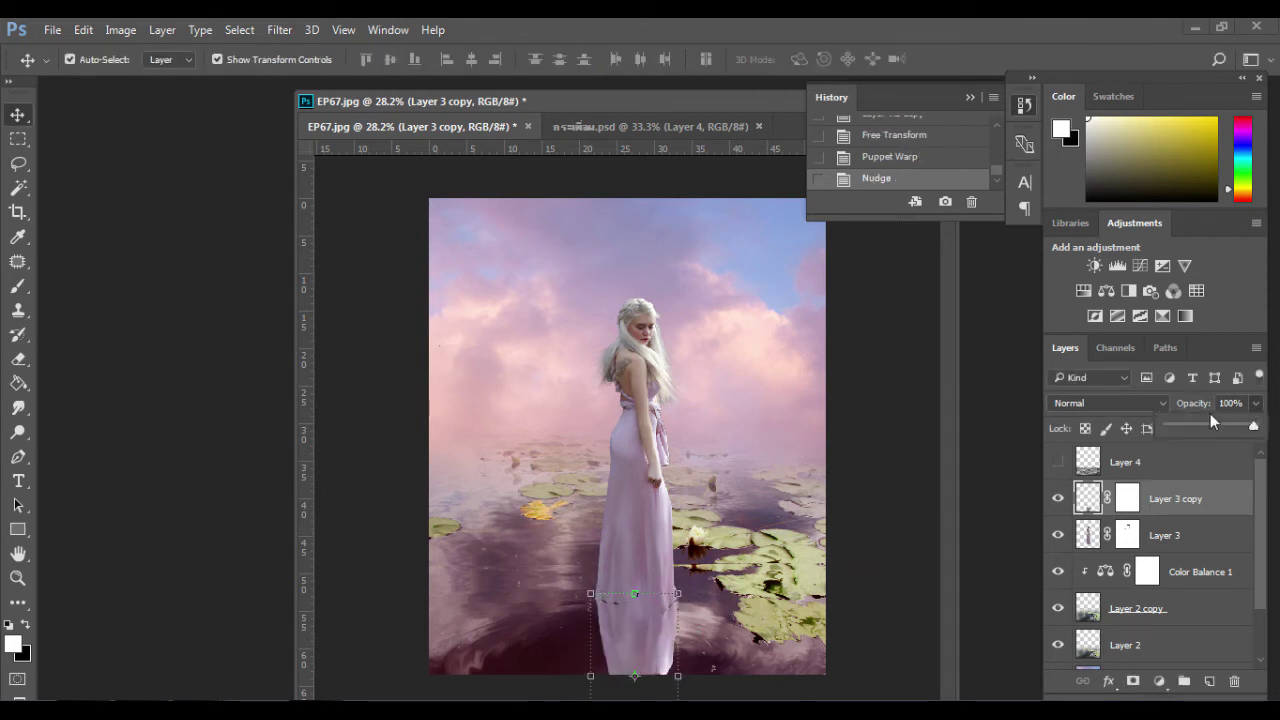
click(1202, 428)
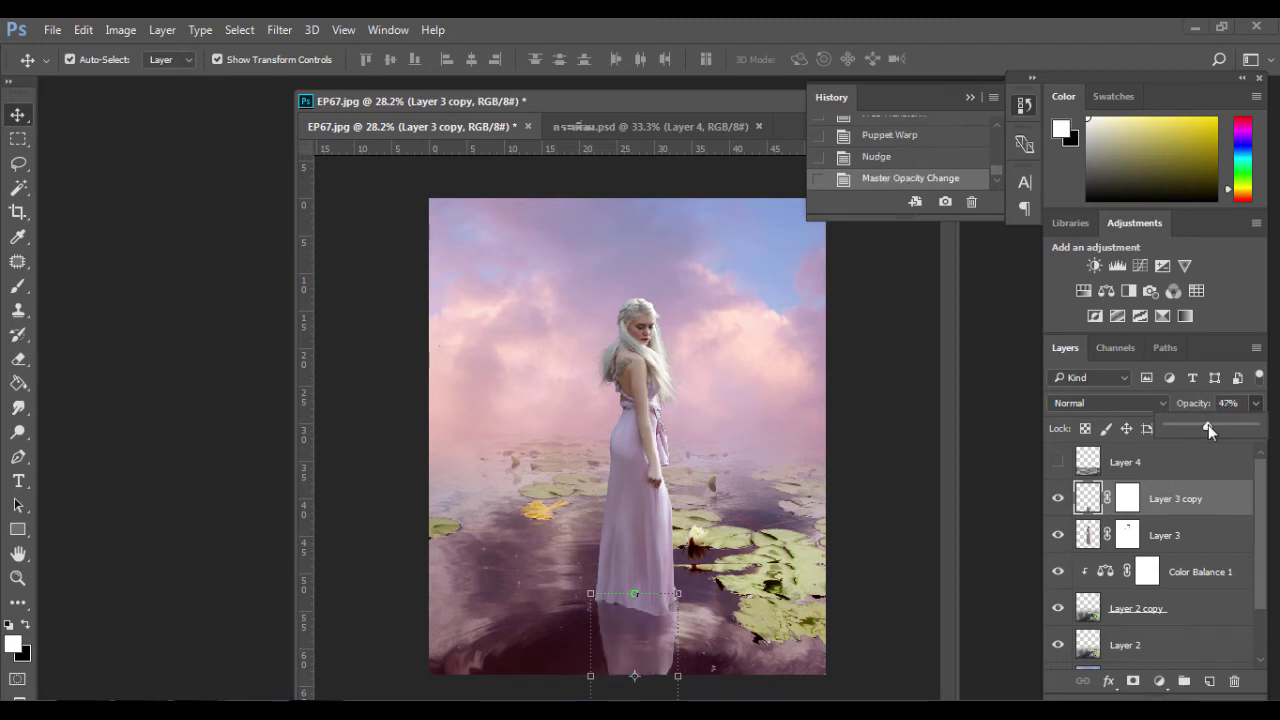
click(1185, 487)
Convert Layer 3 copy to a Smart Object, then rasterize it into a plain layer
right_click(1162, 505)
click(1206, 500)
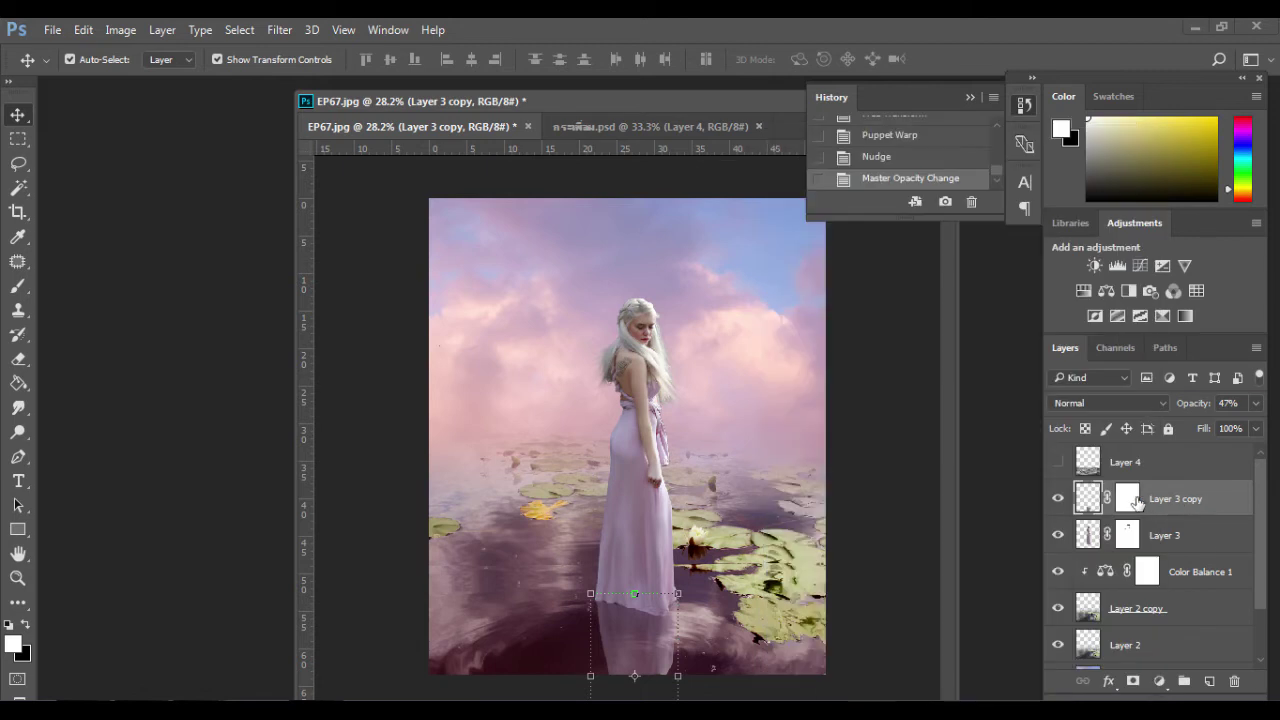
right_click(1157, 503)
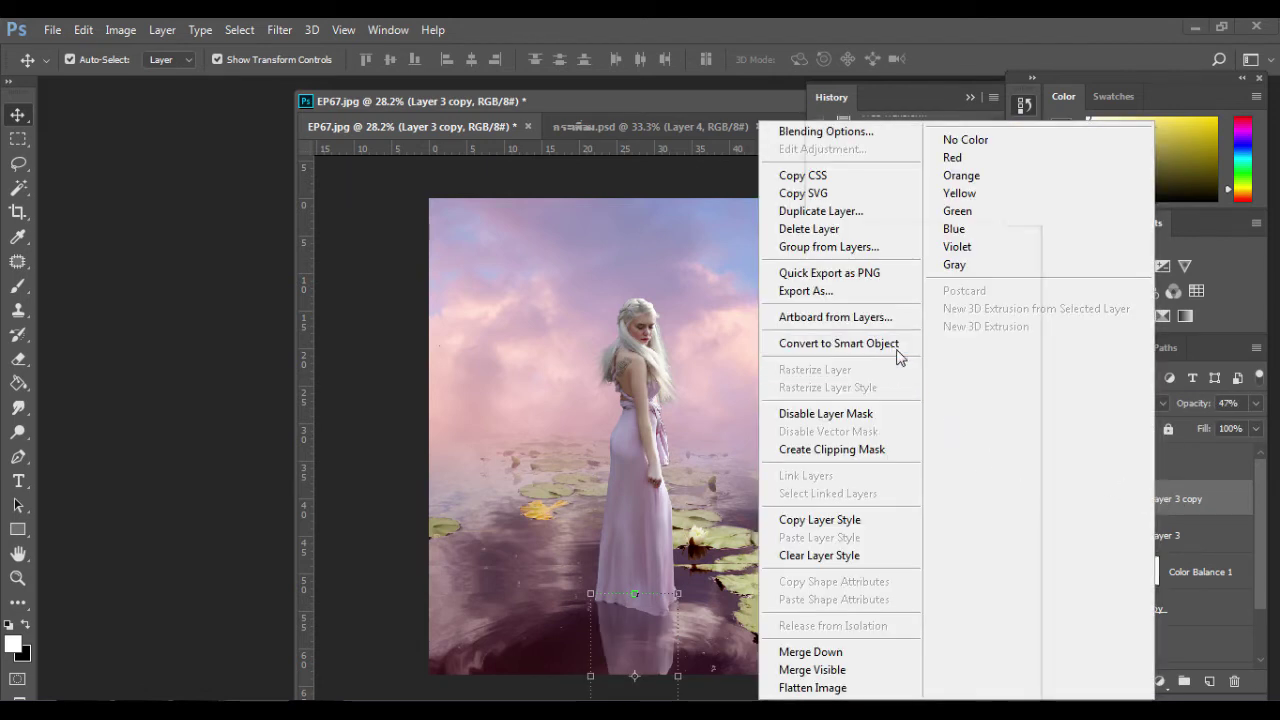
click(895, 345)
right_click(1170, 504)
click(872, 450)
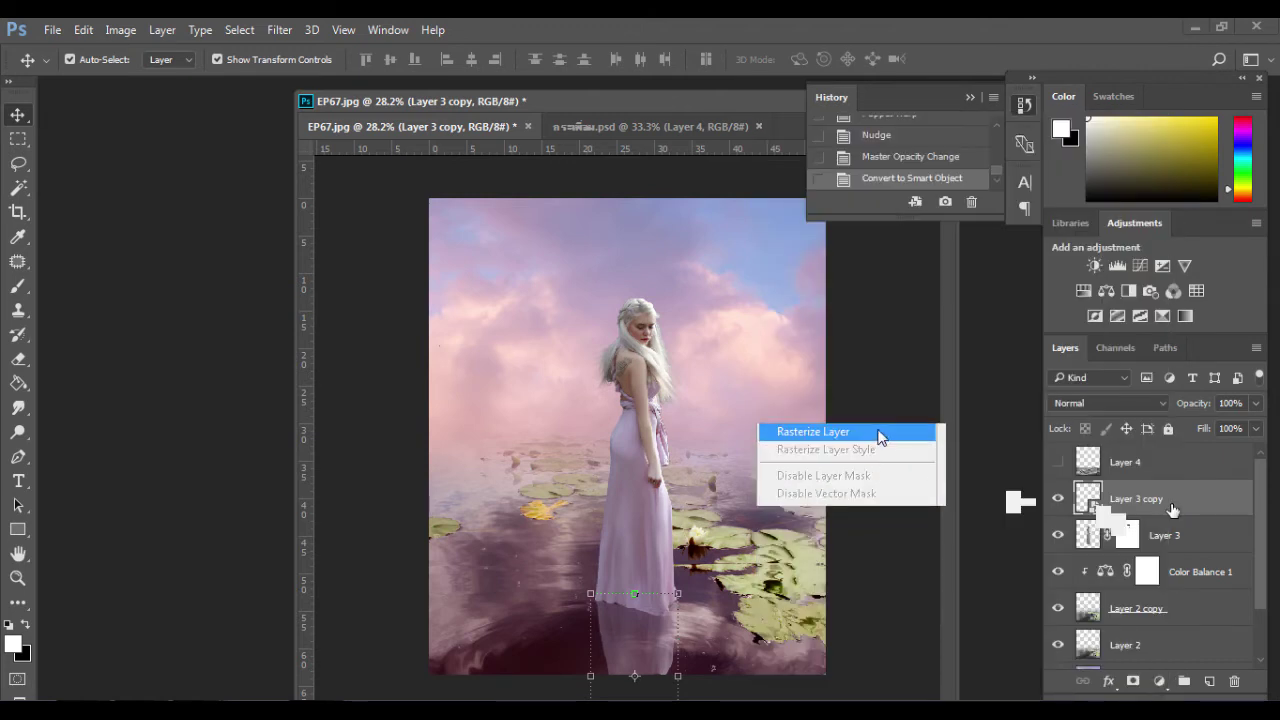
click(880, 436)
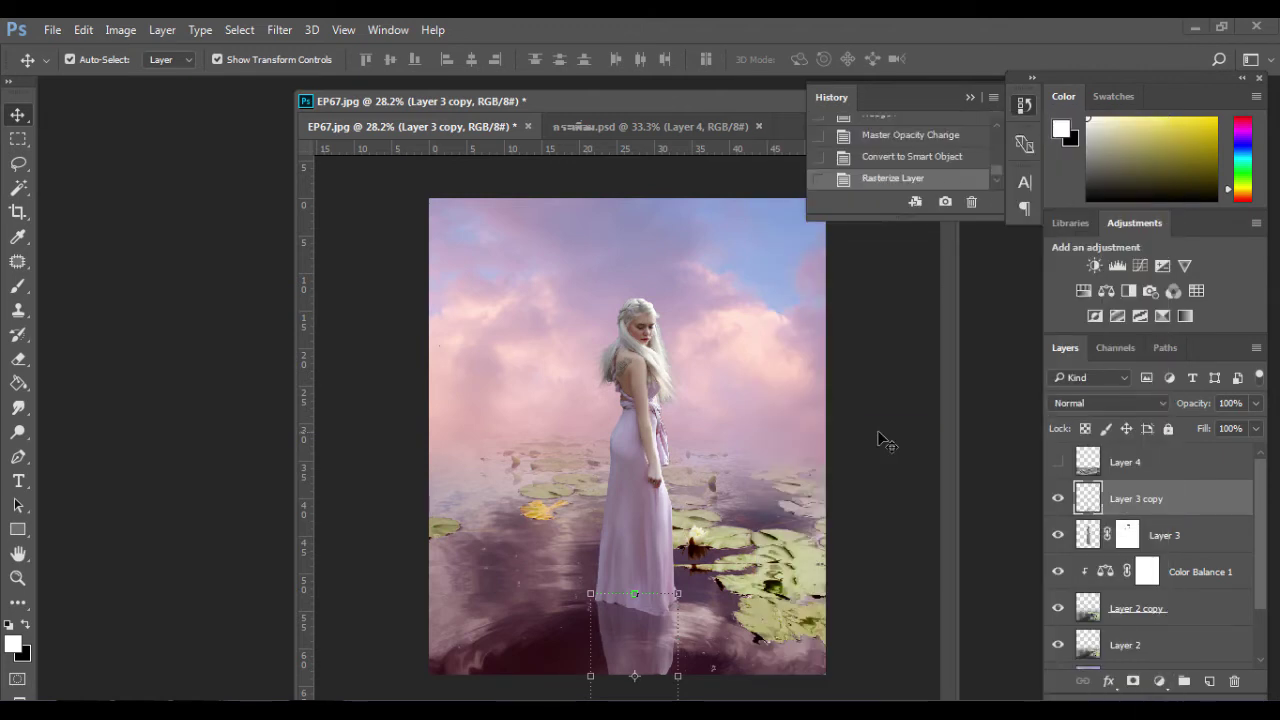
Apply a Displace filter (5/50) to the reflection using the other PSD as the map
click(263, 29)
mouse_move(393, 272)
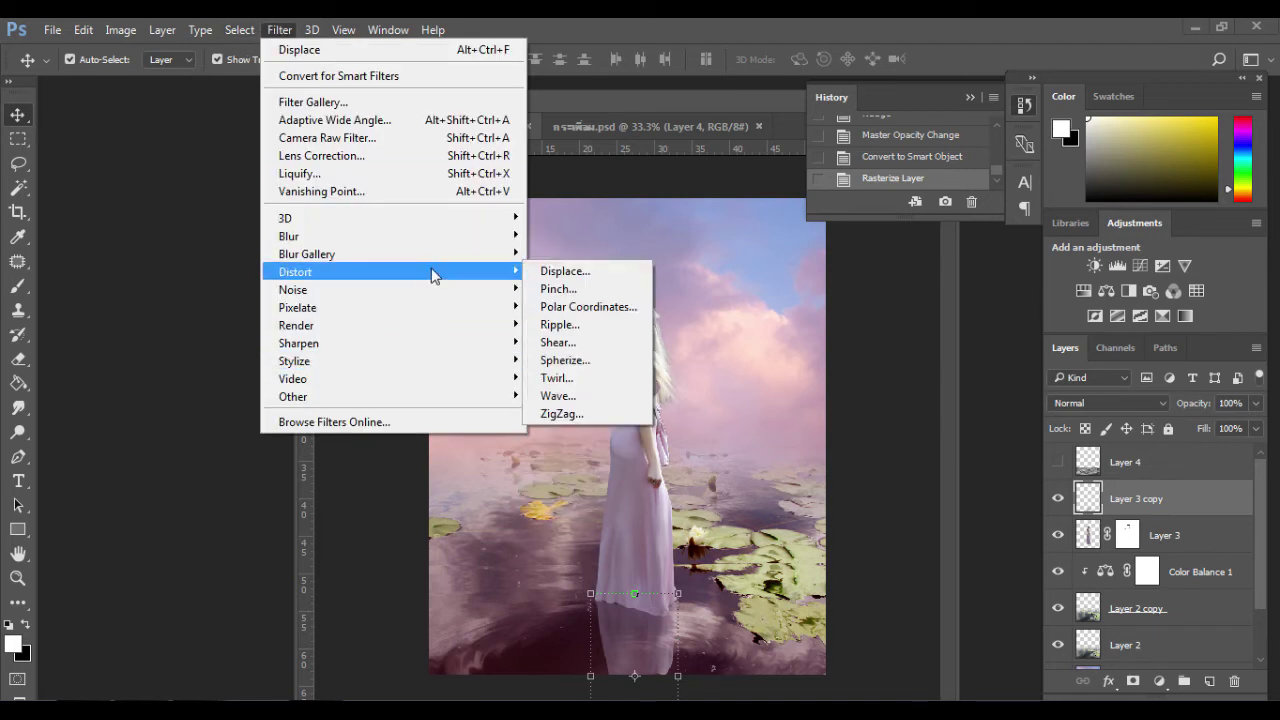
click(565, 271)
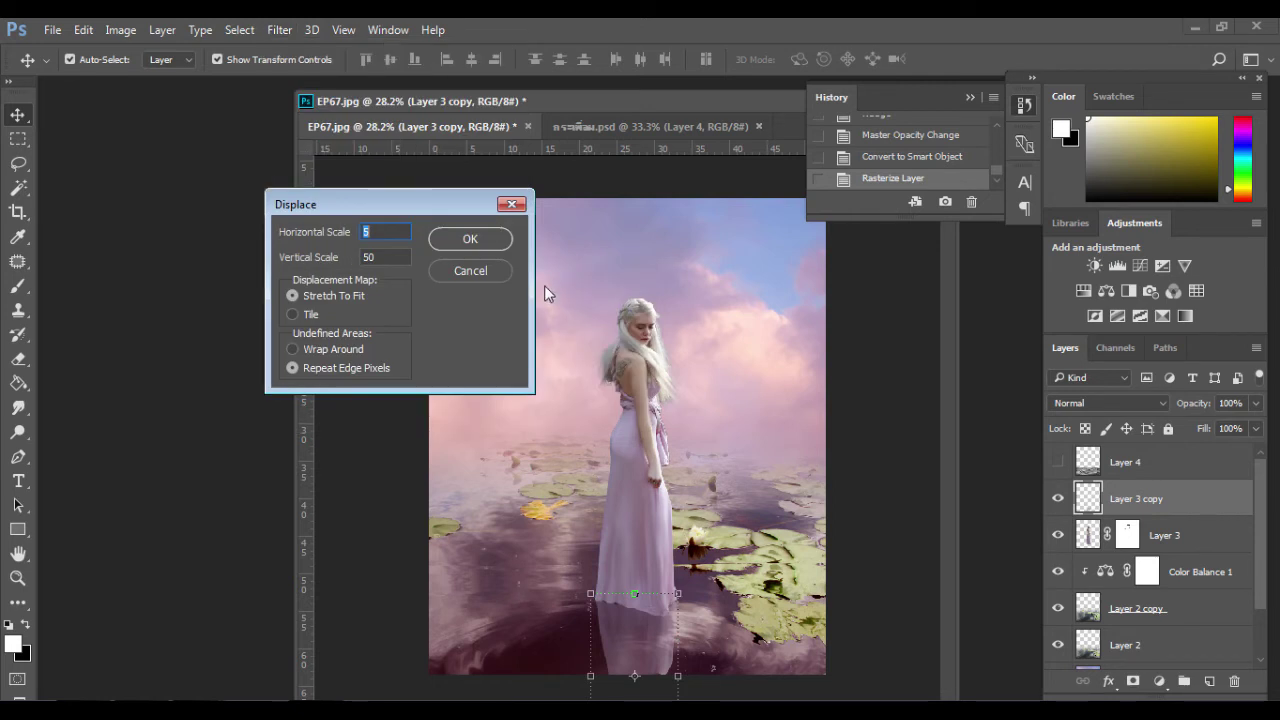
click(470, 239)
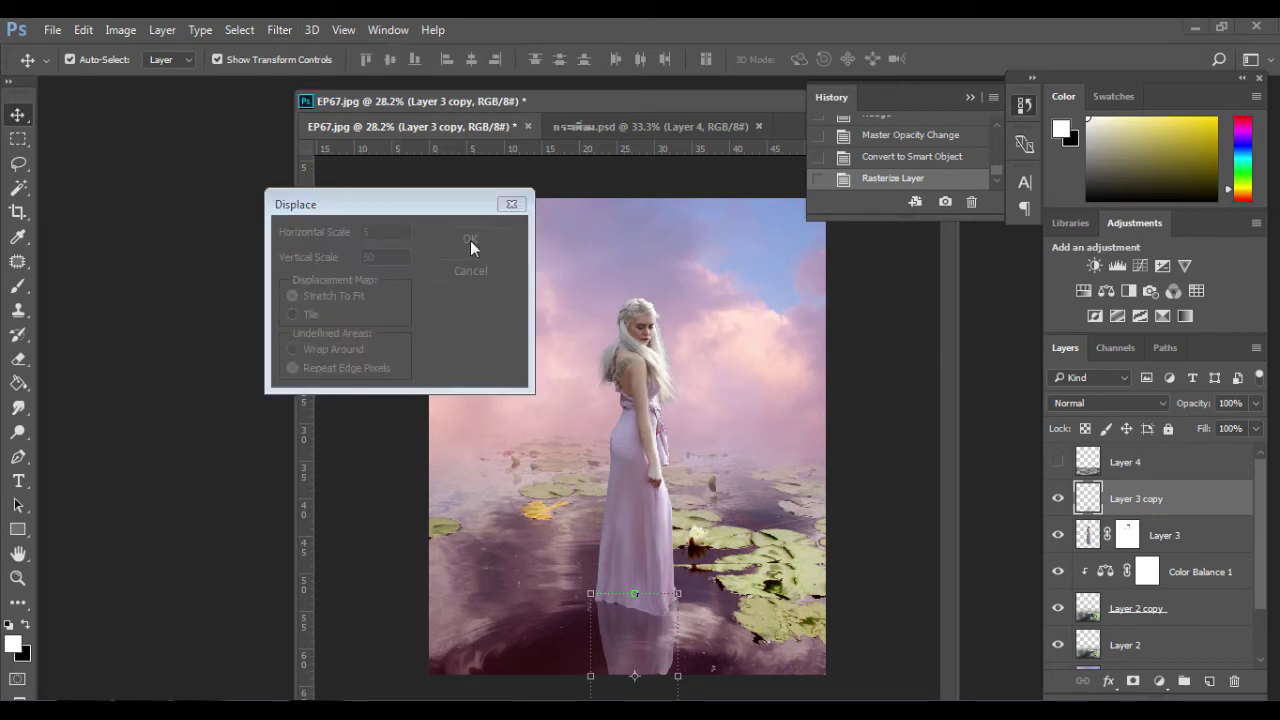
click(718, 190)
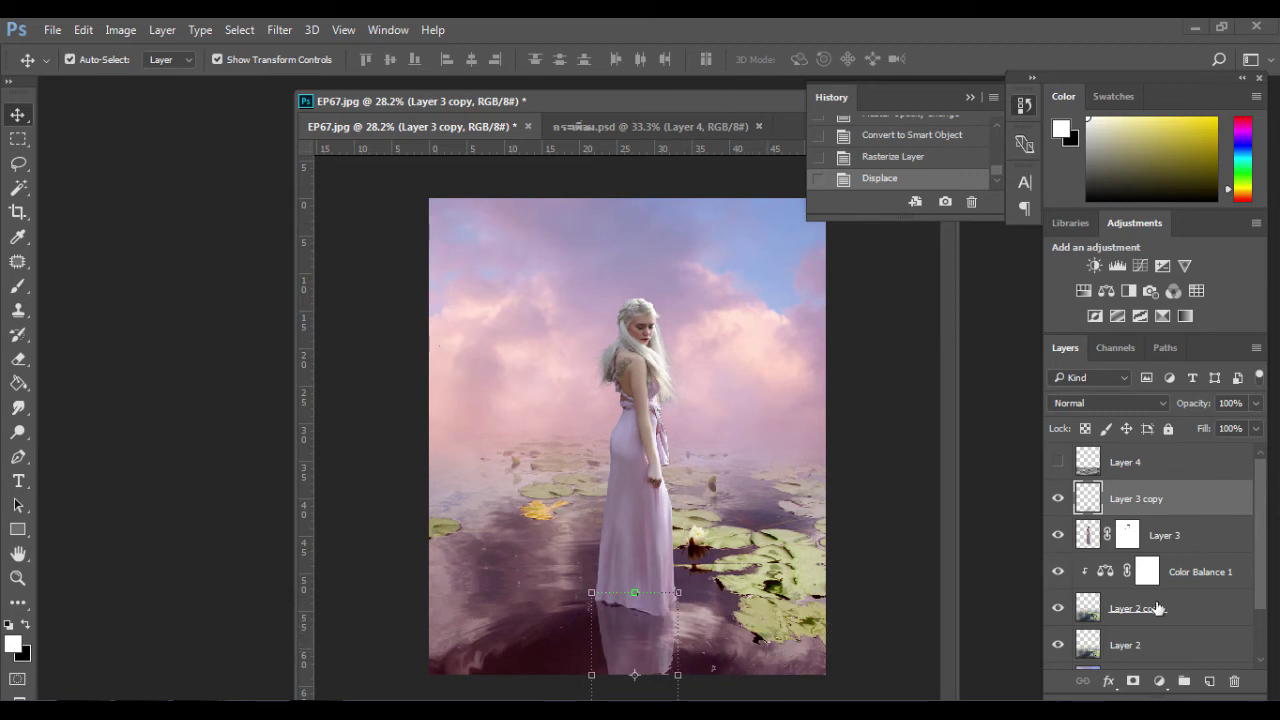
Add a layer mask and draw a black-white gradient fading out the reflection's bottom
click(1133, 681)
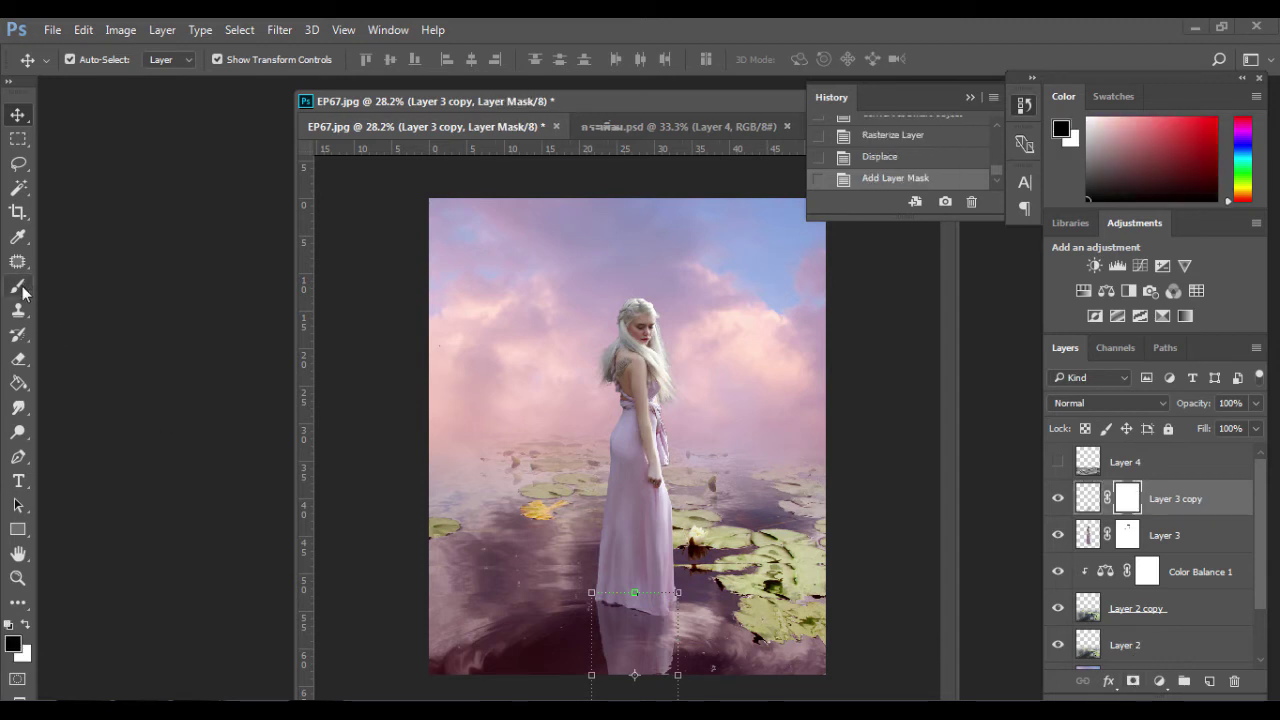
click(22, 288)
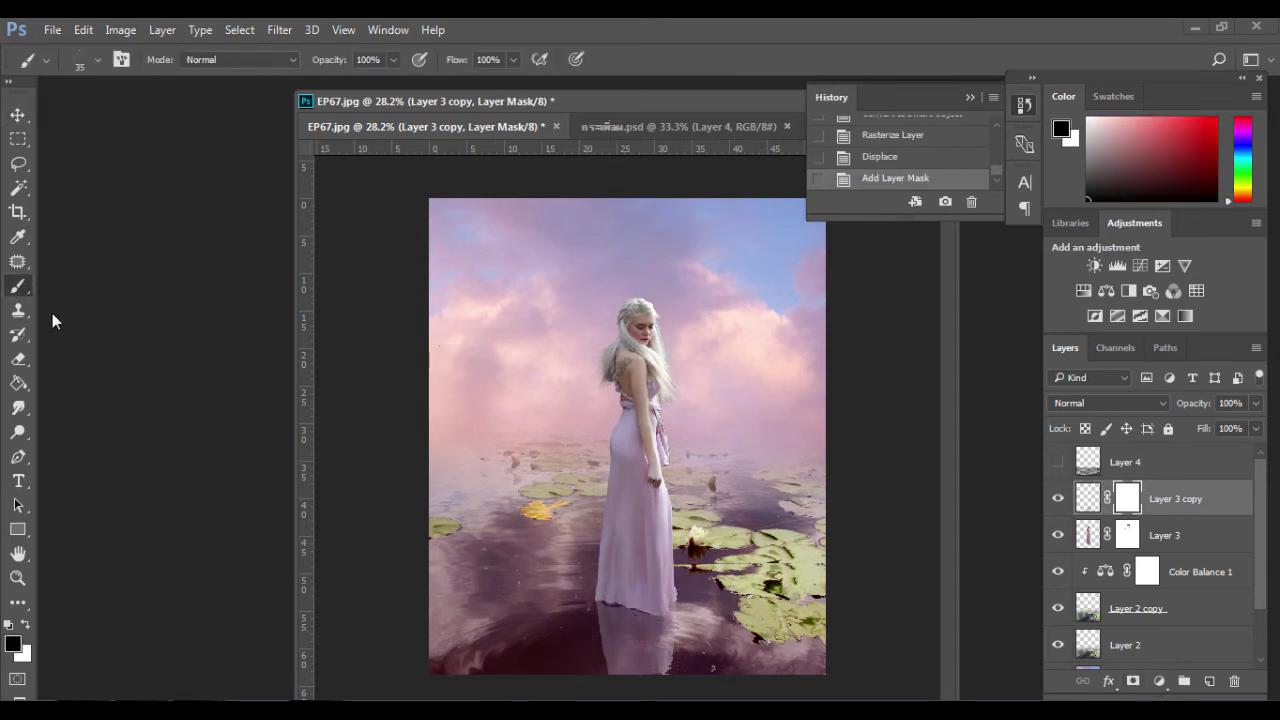
click(18, 383)
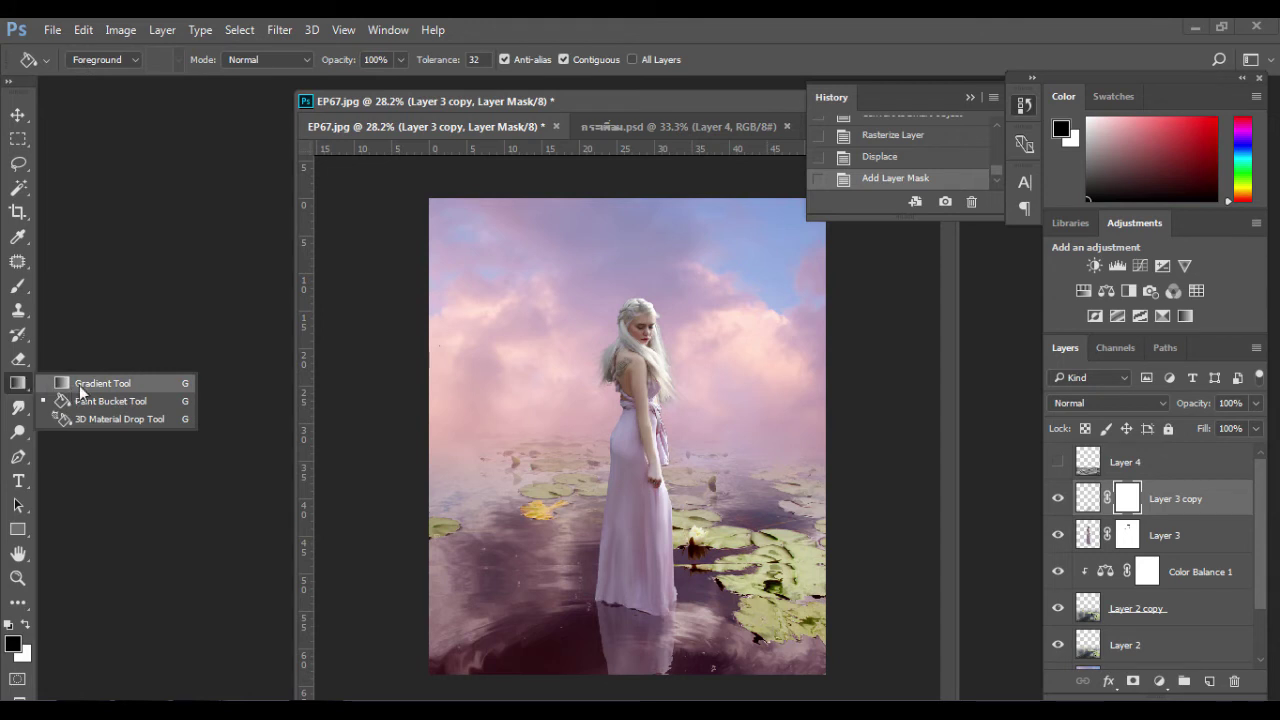
click(80, 387)
mouse_move(639, 655)
mouse_down()
mouse_move(636, 682)
mouse_move(636, 622)
mouse_up()
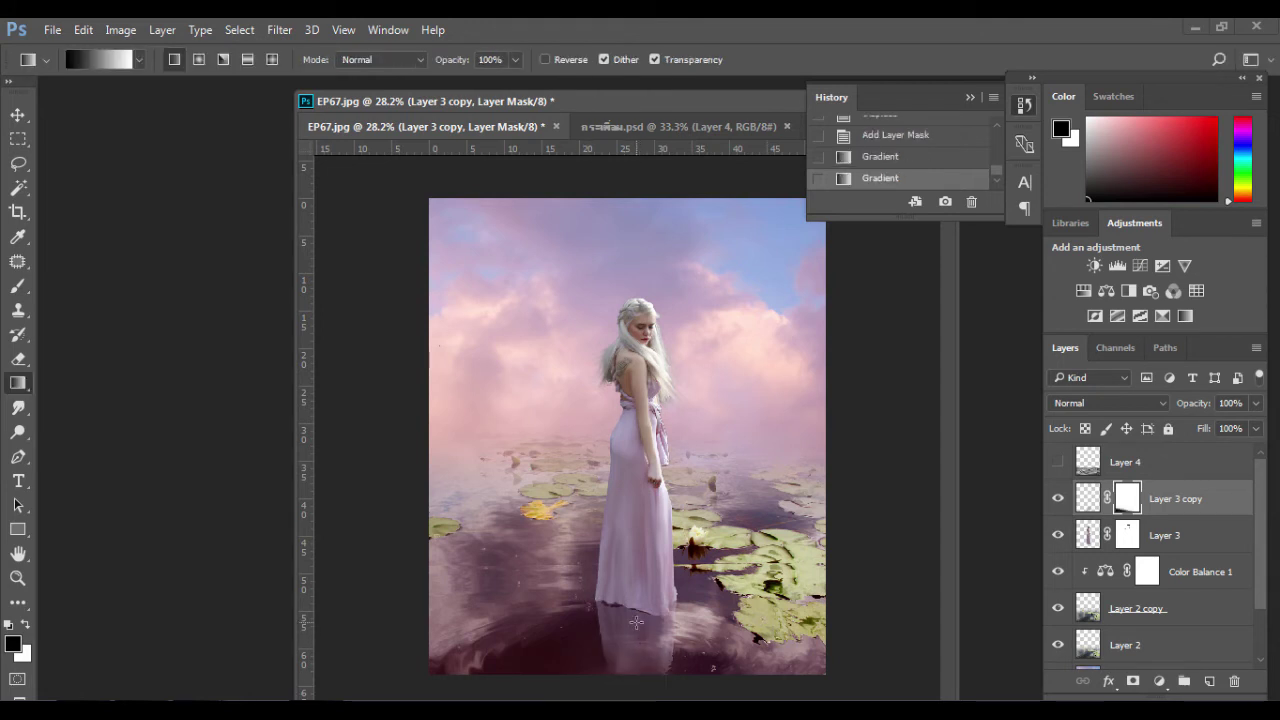
drag(632, 690, 636, 620)
key(ctrl+z)
mouse_move(634, 672)
mouse_down()
mouse_move(638, 612)
mouse_move(636, 698)
mouse_up()
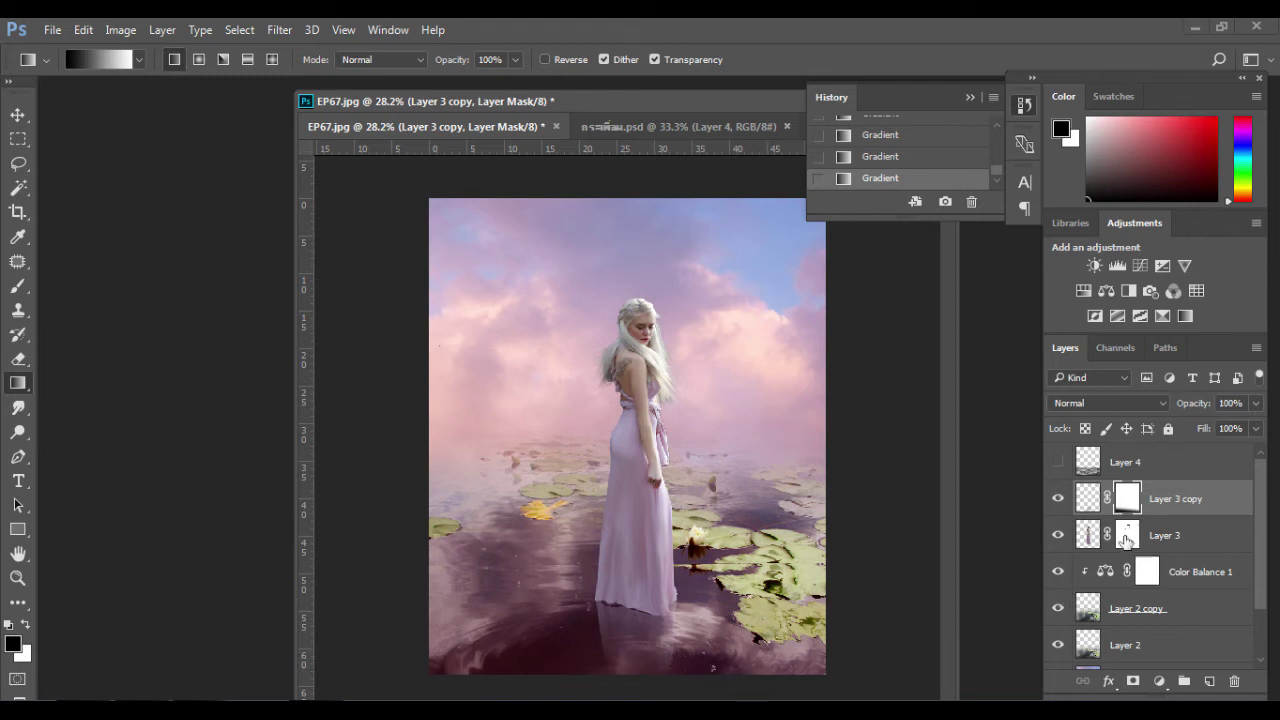
Select Layer 3's mask and set up a 50 px brush for painting it
click(1087, 532)
click(1058, 535)
click(1058, 535)
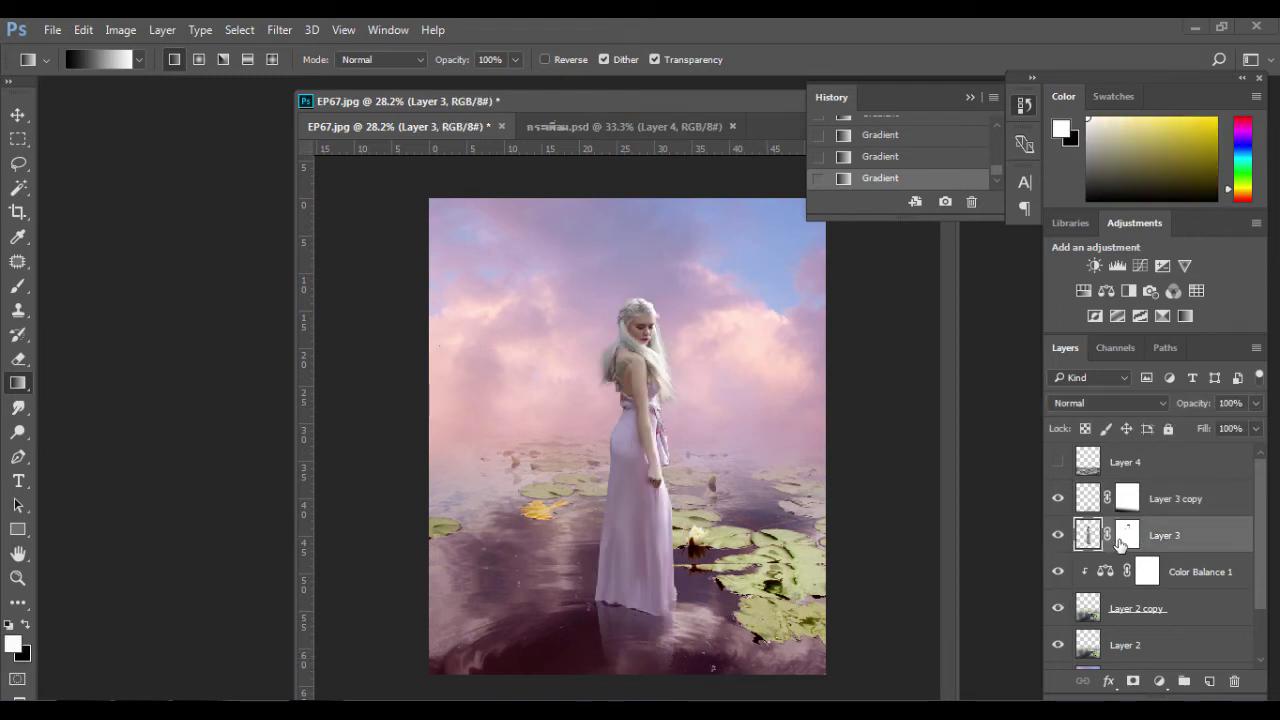
click(1126, 538)
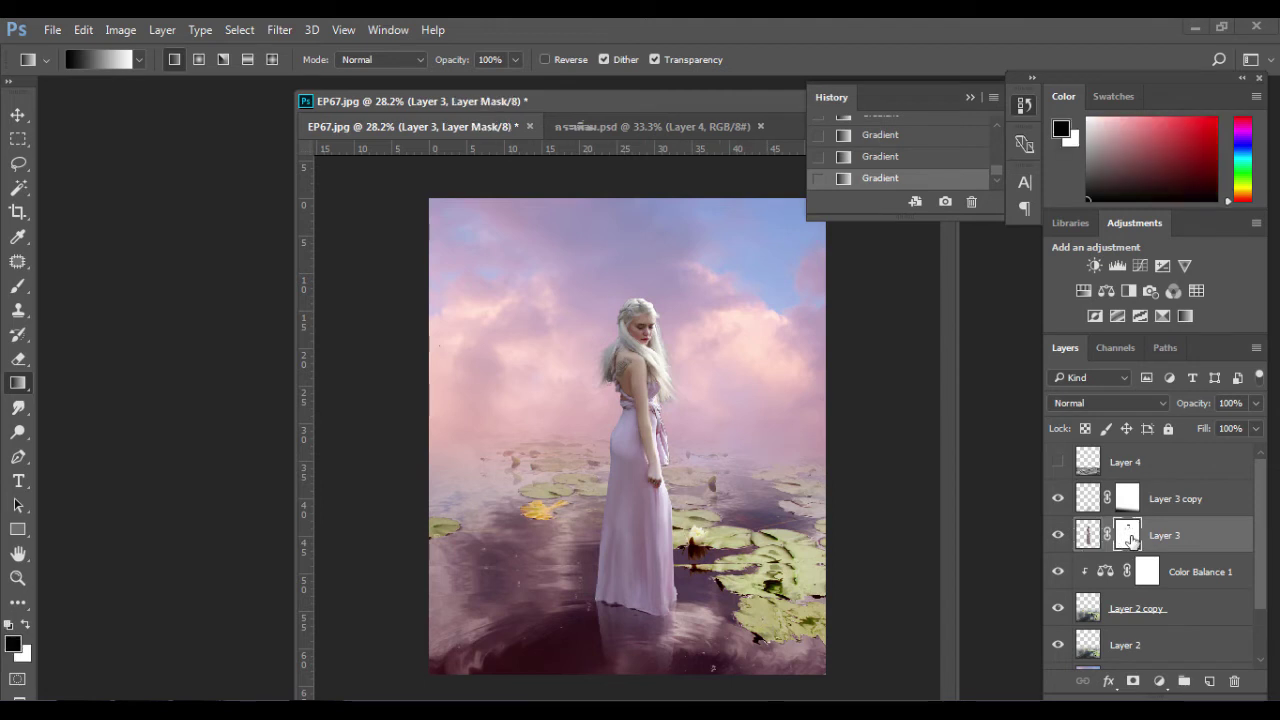
click(14, 286)
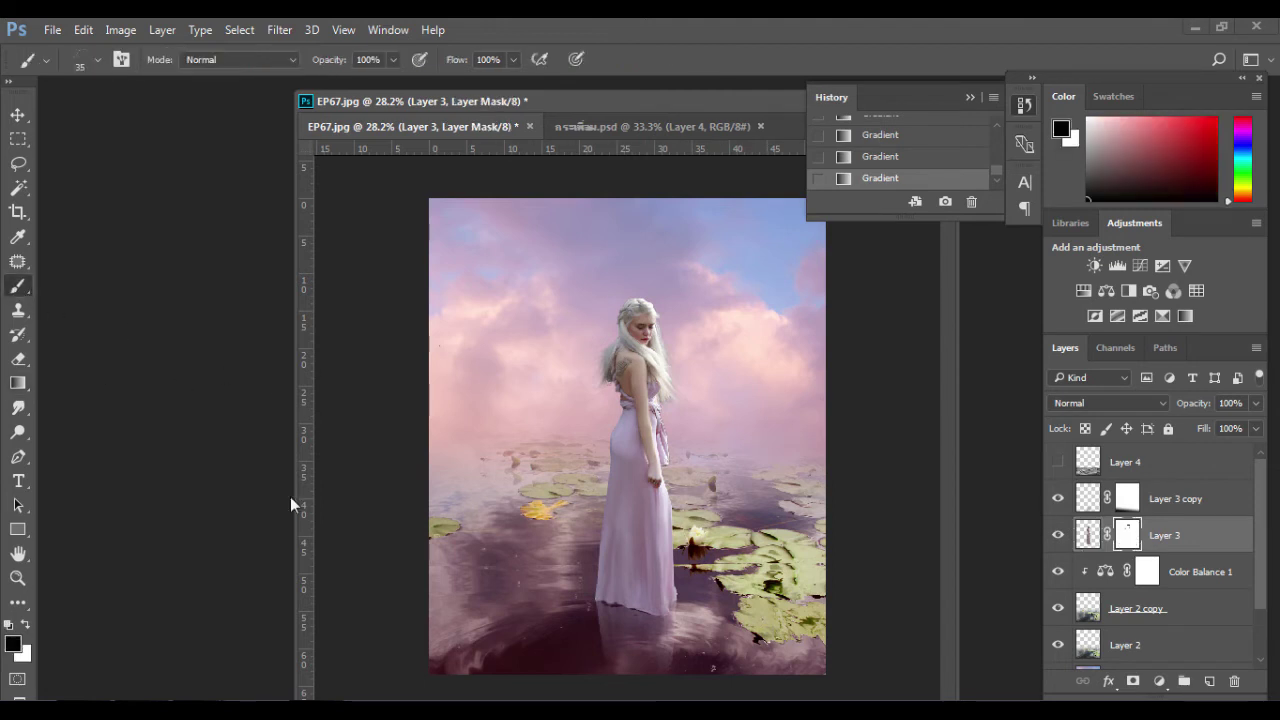
click(101, 58)
double_click(104, 206)
drag(588, 606, 614, 606)
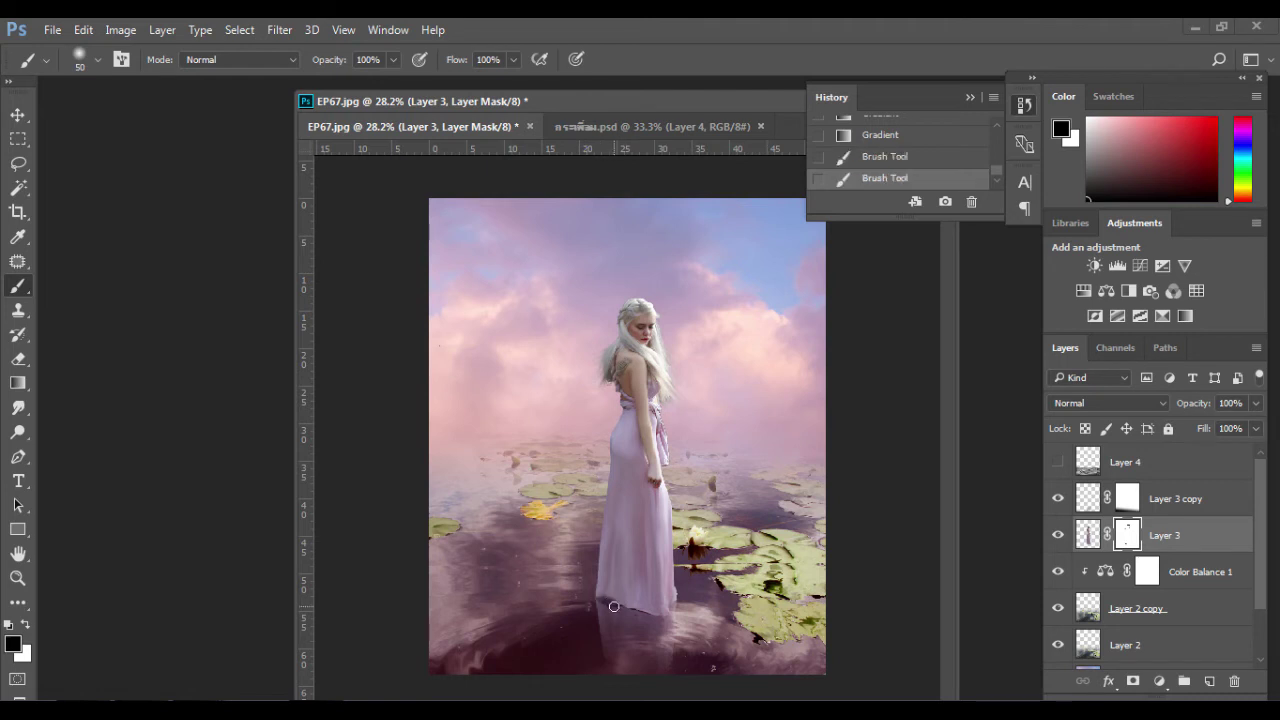
key(ctrl+z)
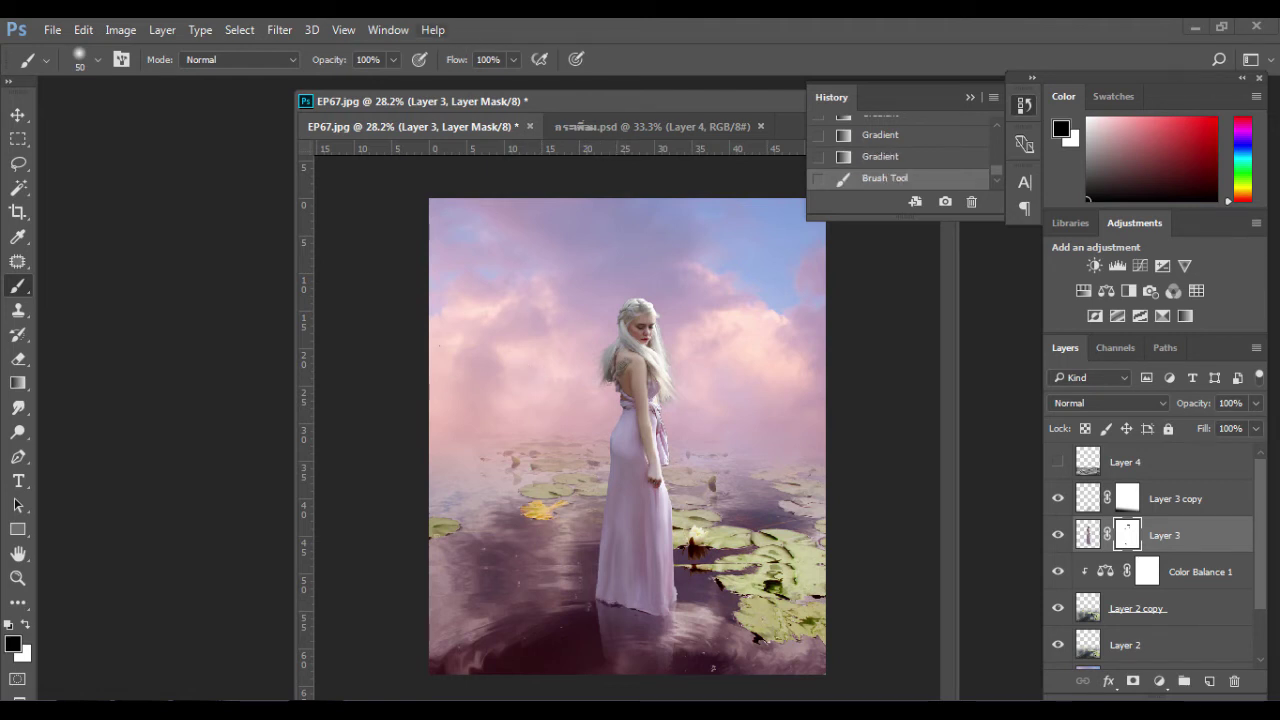
Lower brush opacity to 47% and flow to 45%, then softly paint along the dress hem
click(390, 58)
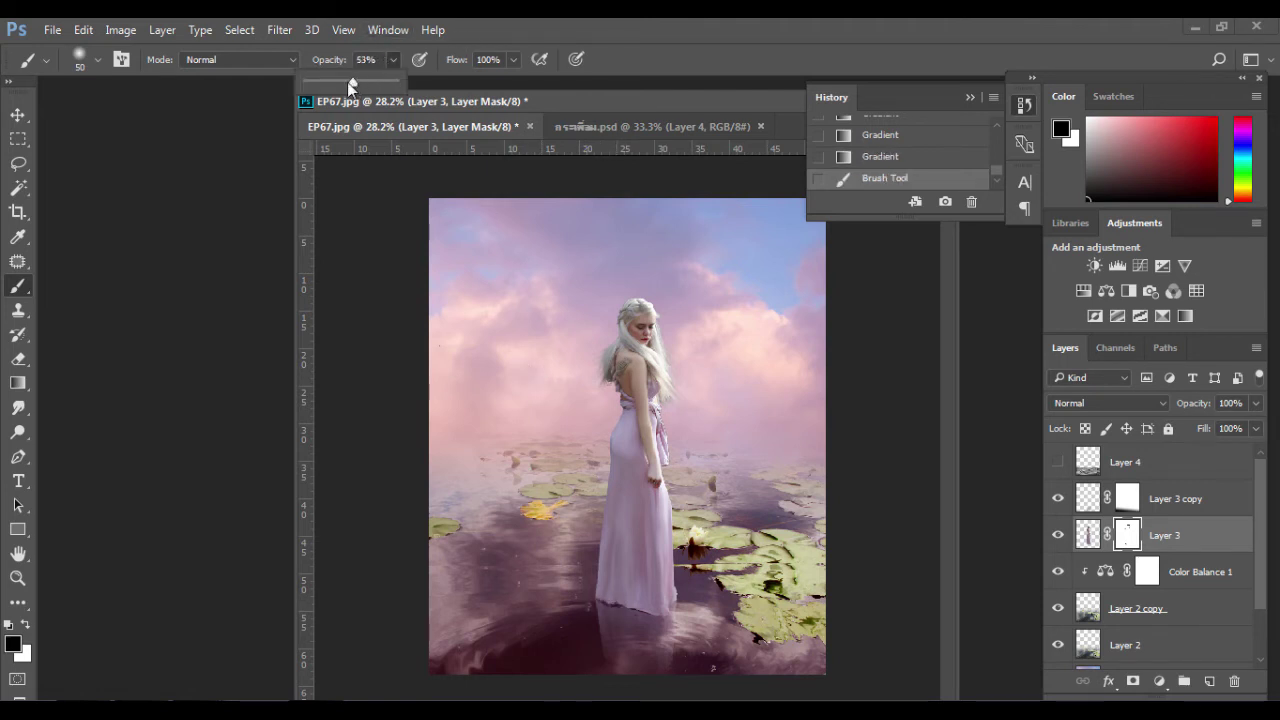
click(514, 60)
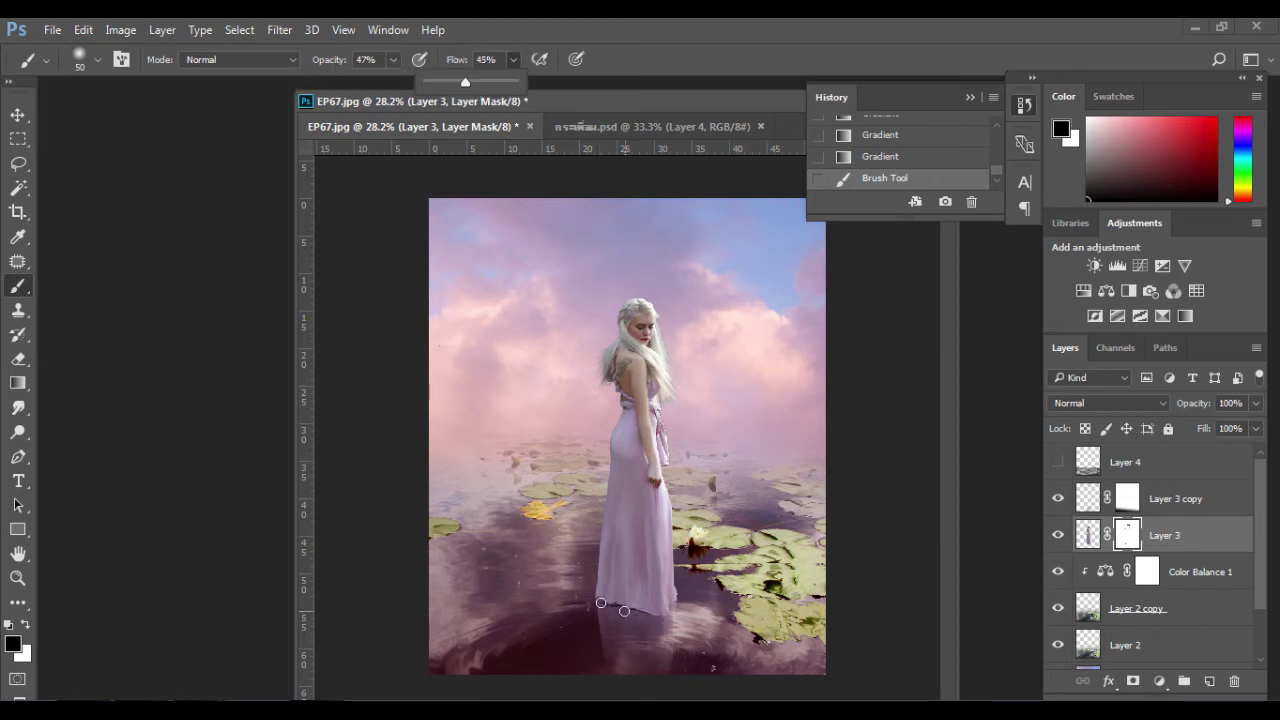
click(600, 602)
click(600, 602)
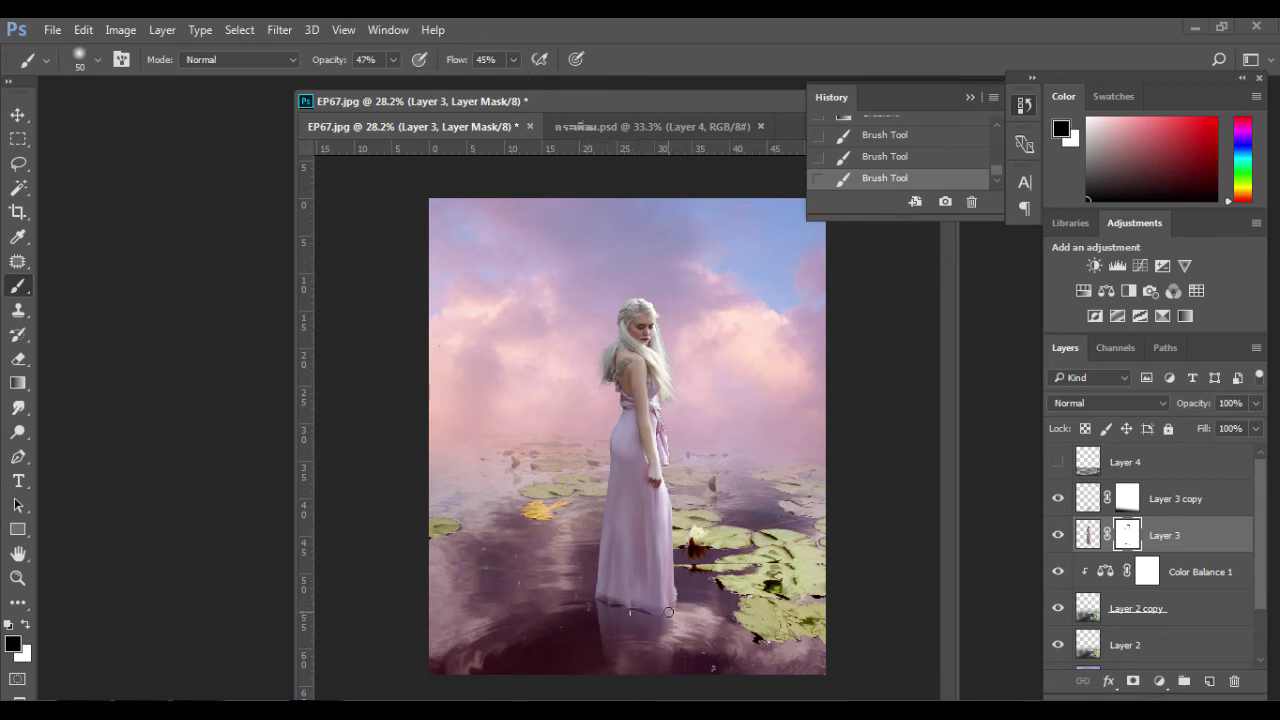
drag(668, 611, 621, 607)
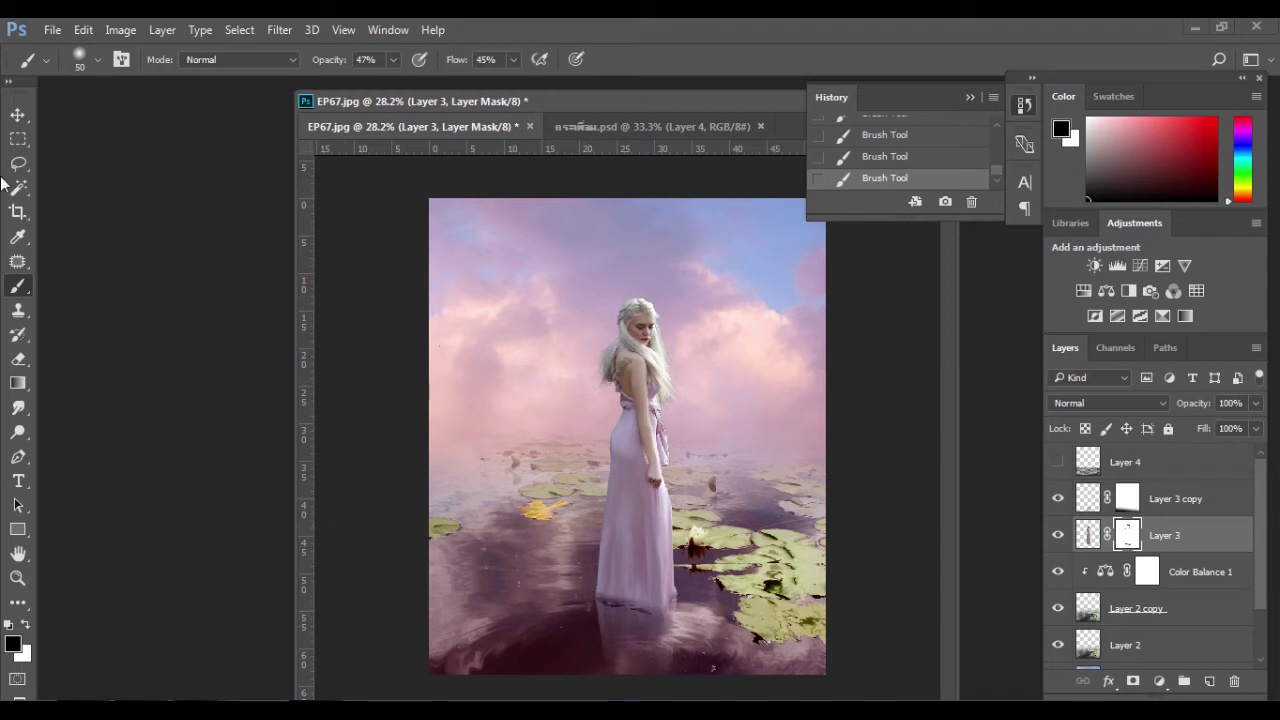
Nudge the Layer 3 copy reflection up and back down with the Move tool
click(18, 114)
click(643, 663)
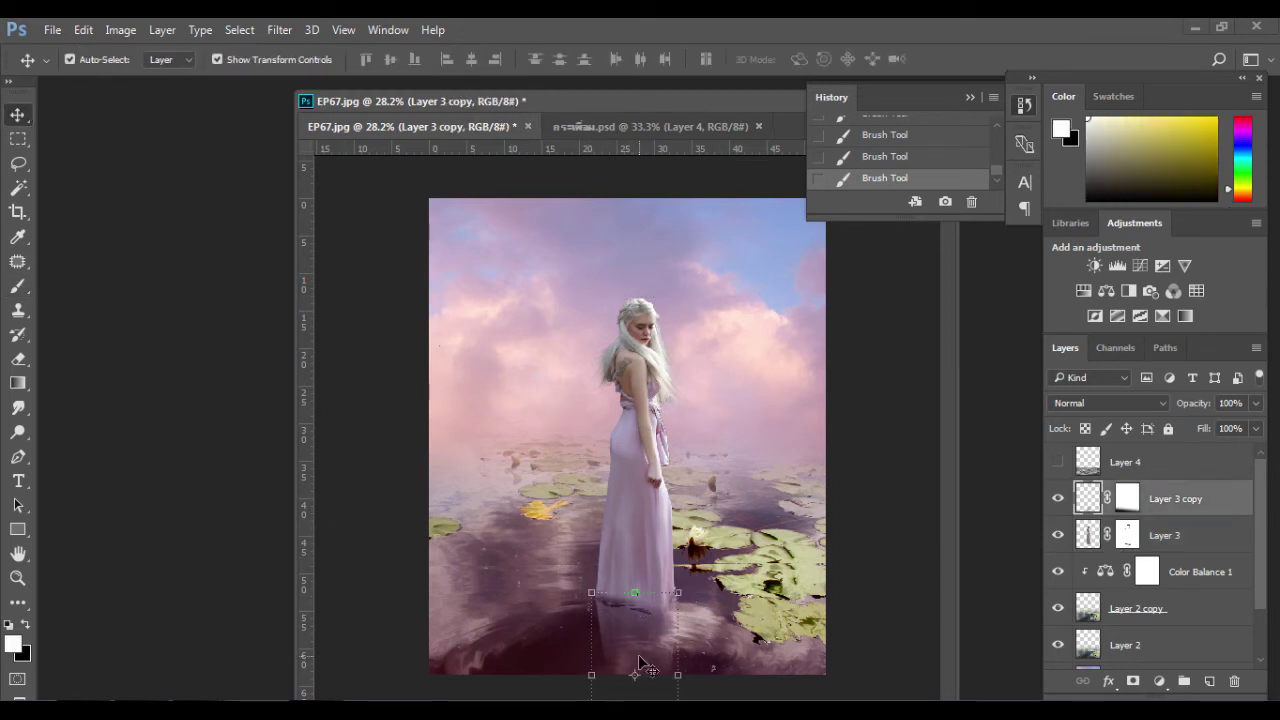
key(shift+Up)
key(shift+Up)
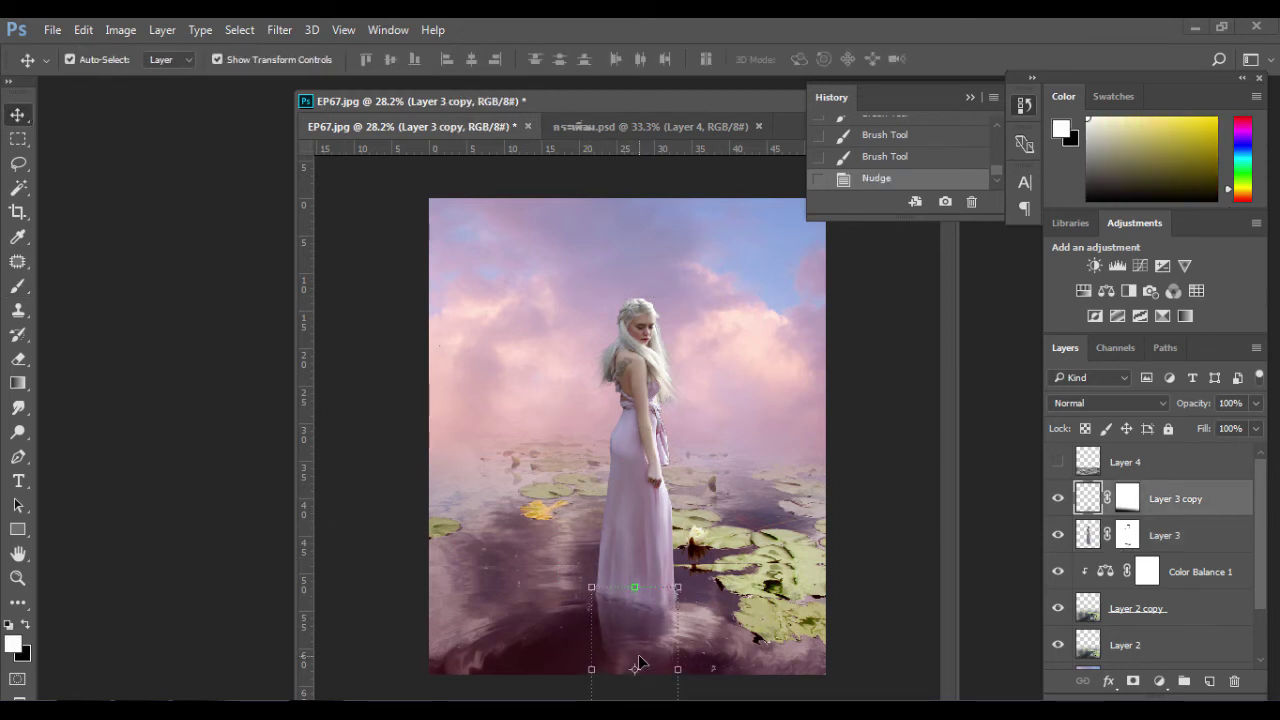
key(shift+Down)
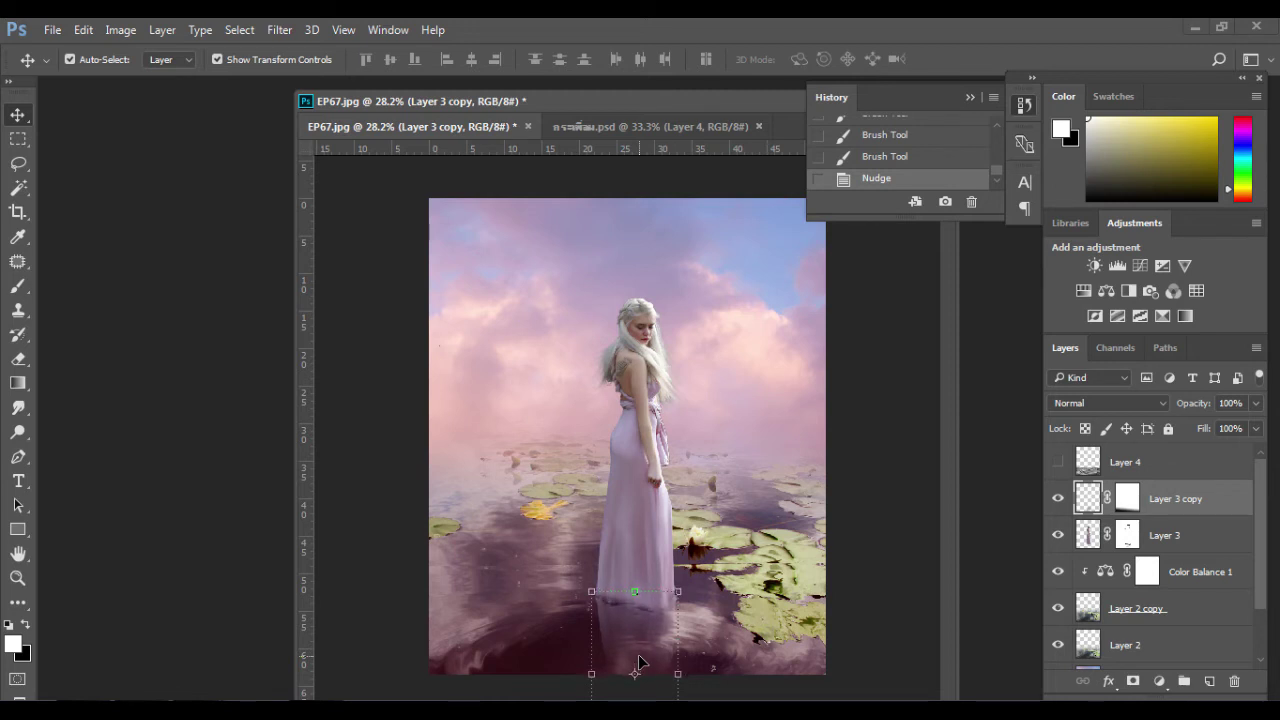
click(851, 423)
key(ctrl+plus)
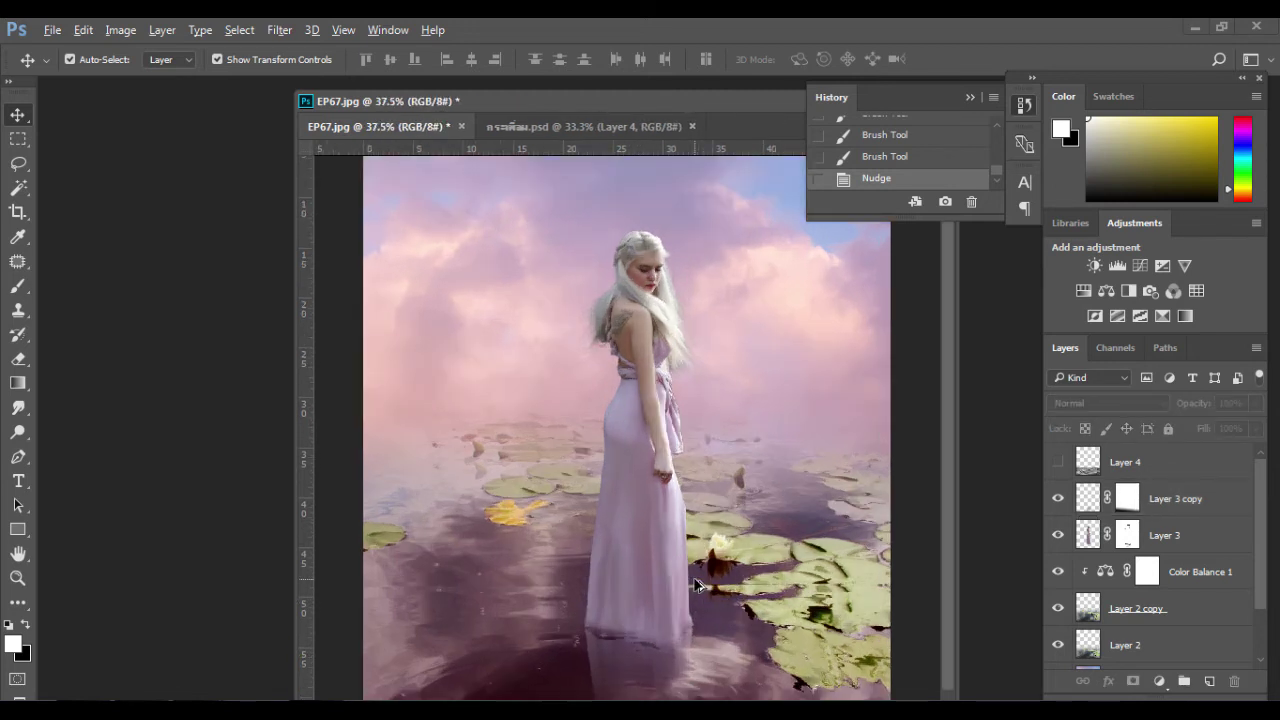
scroll(697, 585, up, 1)
scroll(690, 575, down, 3)
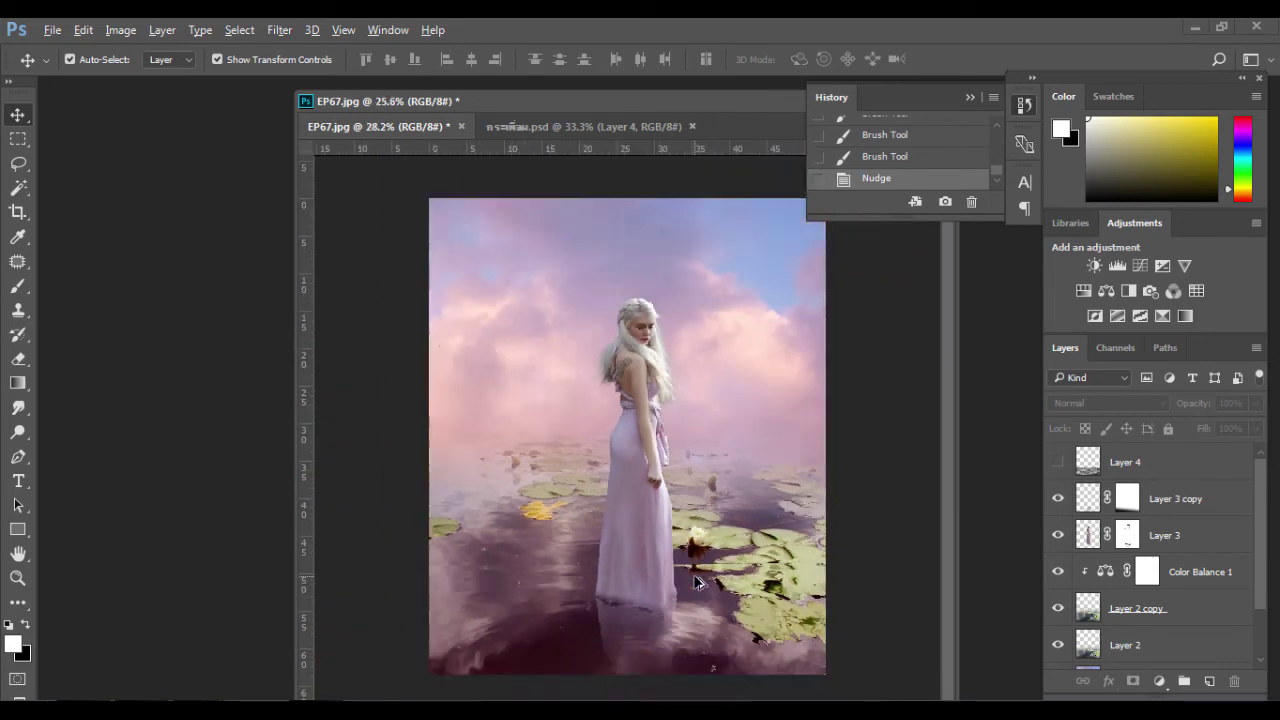
Select Layer 3, toggle its visibility to compare, and bring up the adjustment layers list
click(654, 485)
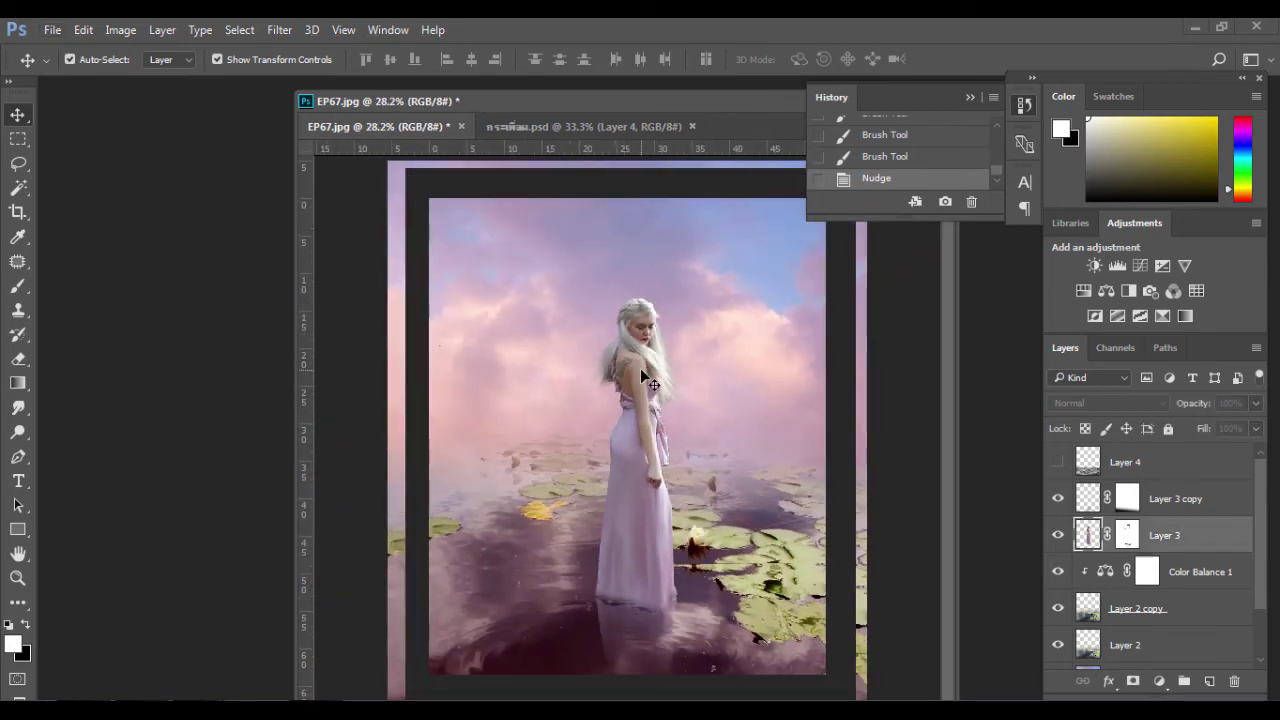
click(1057, 535)
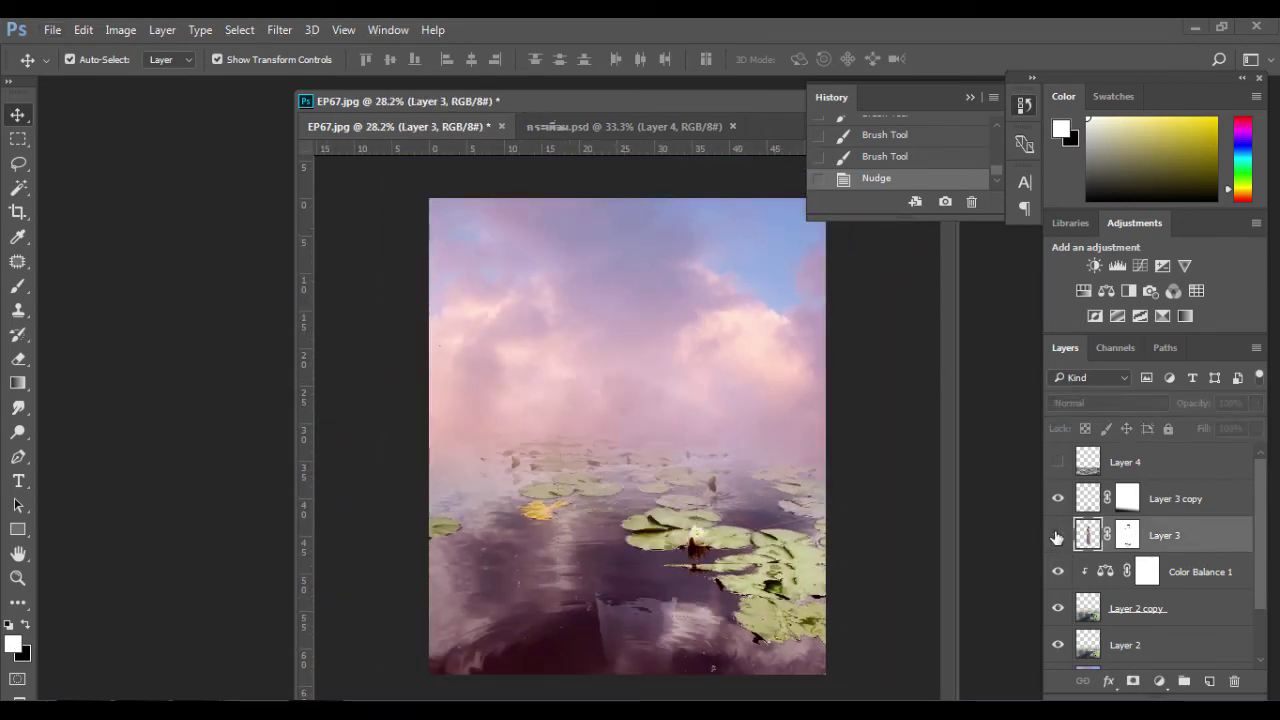
click(1057, 535)
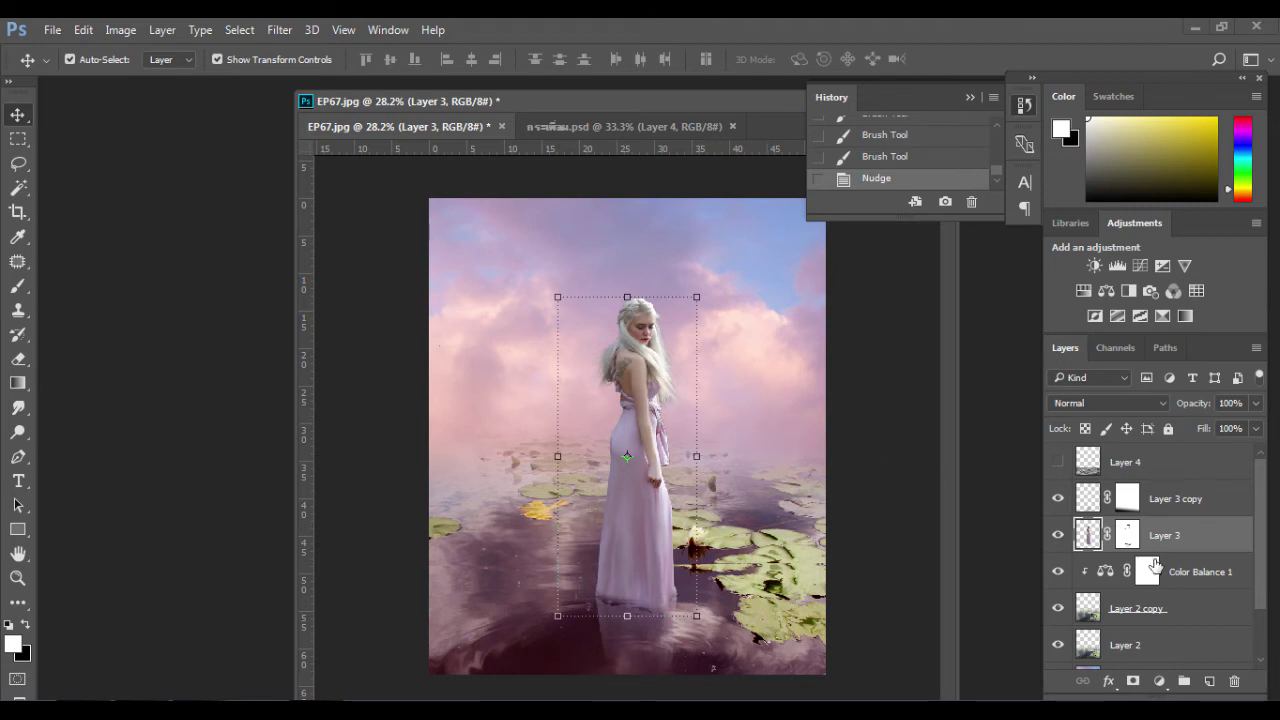
click(1160, 680)
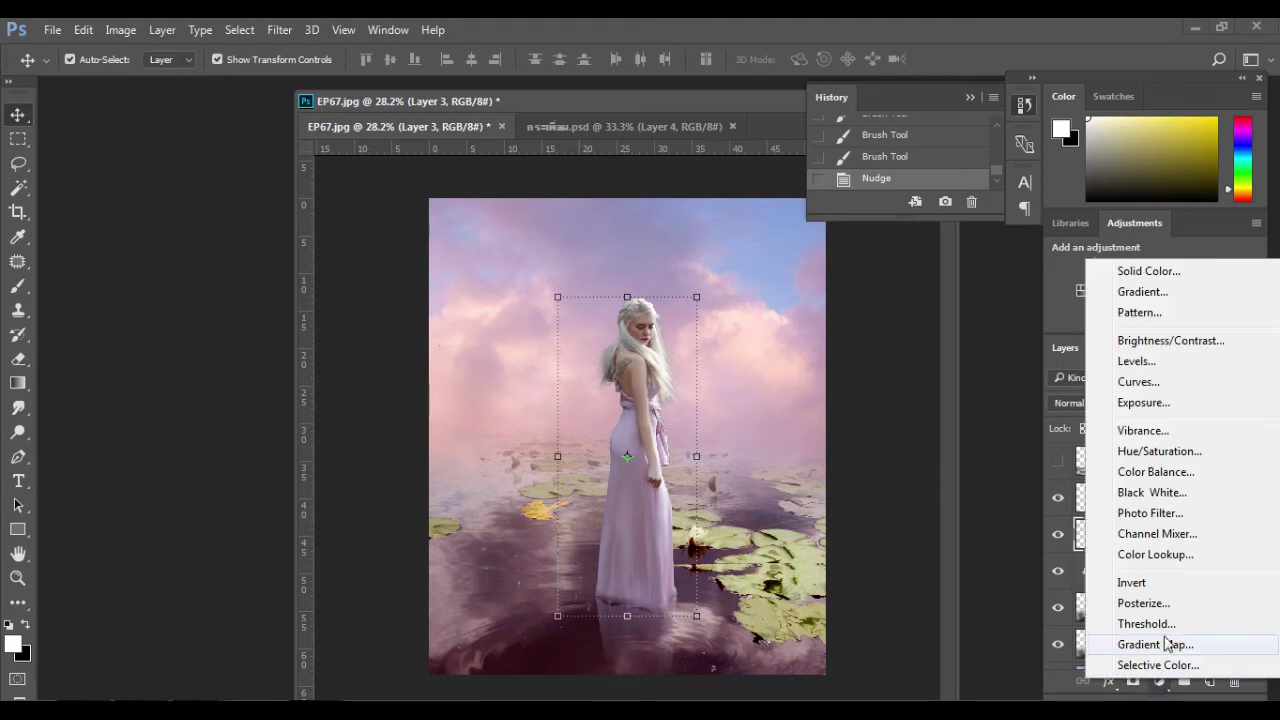
Add a Vibrance layer clipped to Layer 3 with Vibrance +18 and Saturation +29
click(1143, 431)
click(1007, 595)
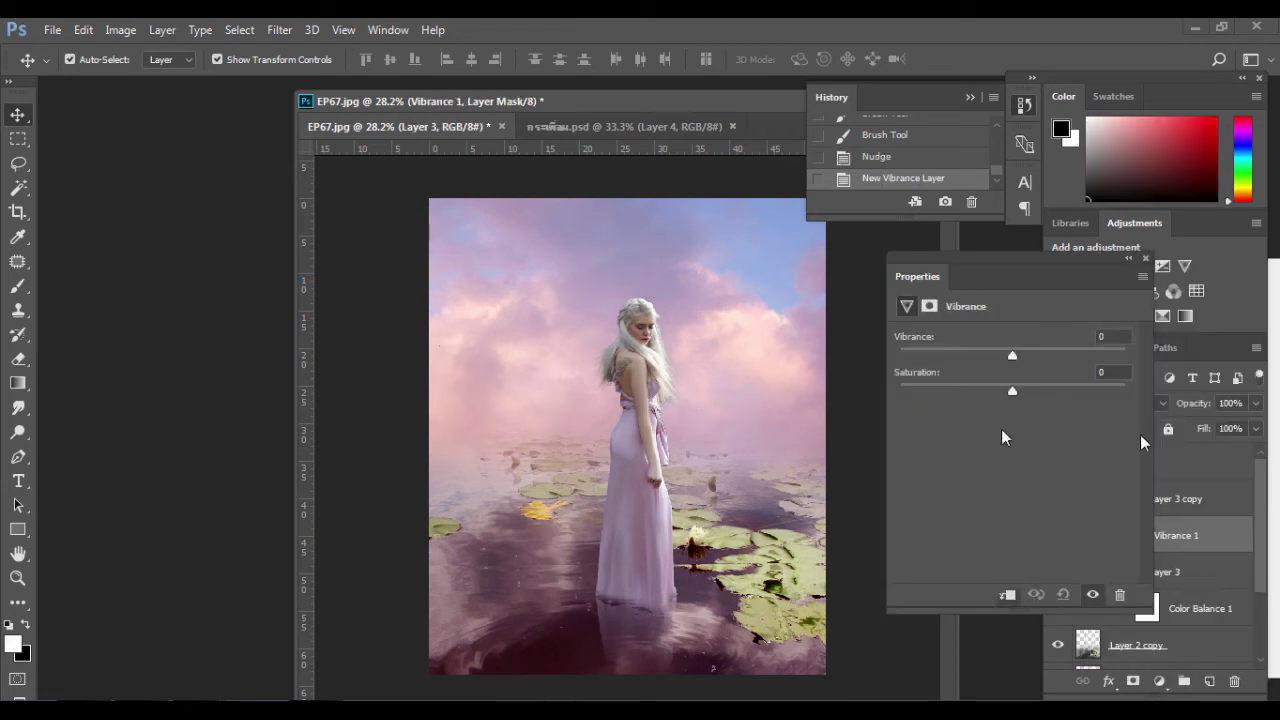
mouse_move(1012, 355)
mouse_down()
mouse_move(976, 357)
mouse_move(1045, 391)
mouse_up()
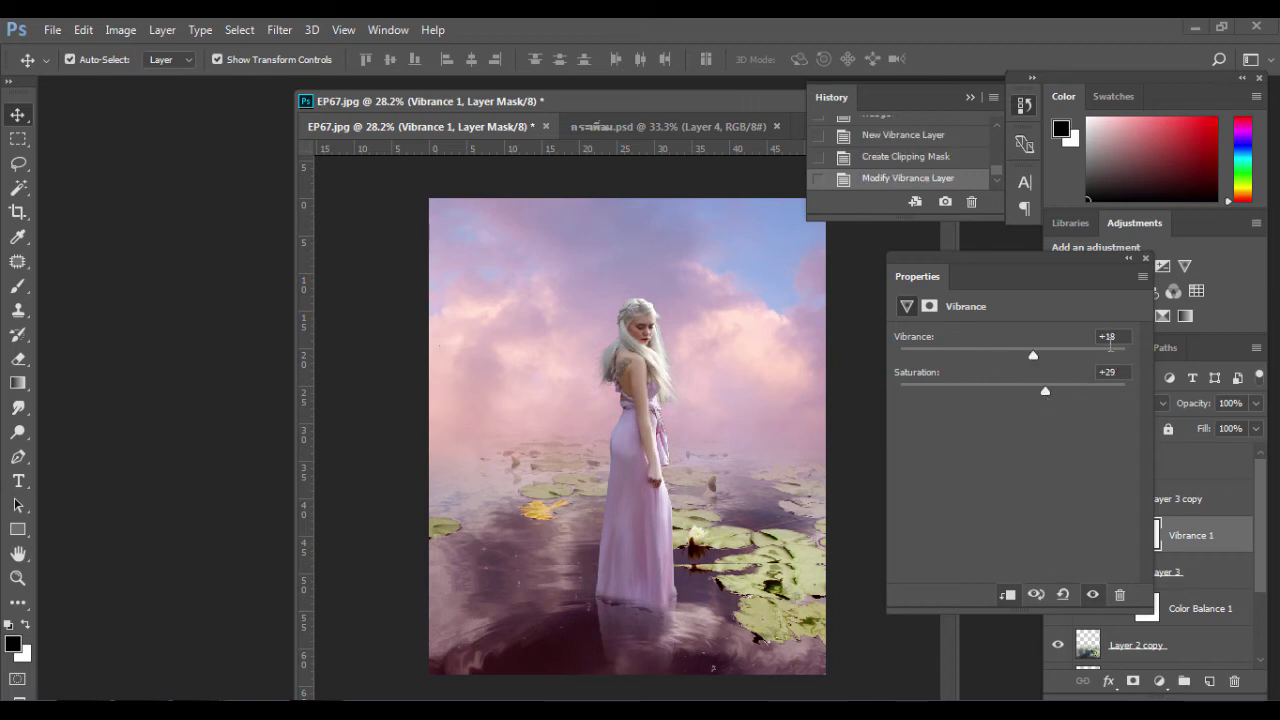
click(1146, 260)
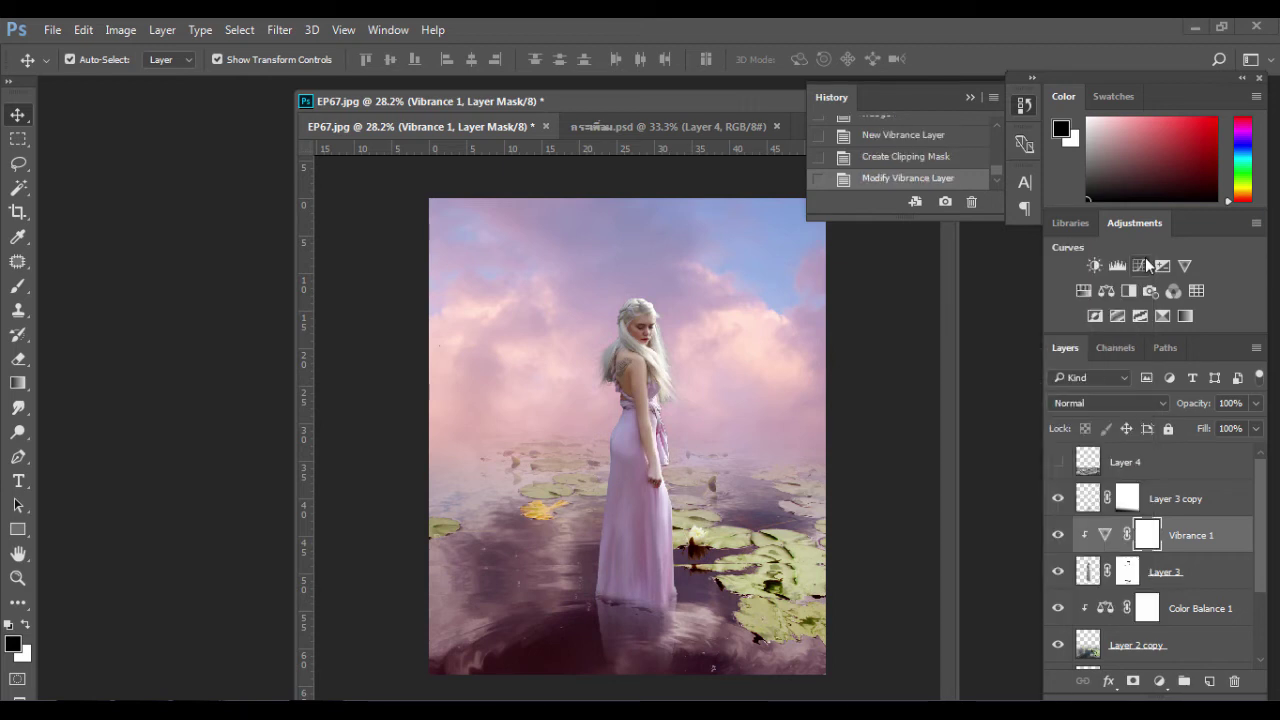
Add Layer 5 in Overlay blend mode and fill it with 50% gray
click(1207, 681)
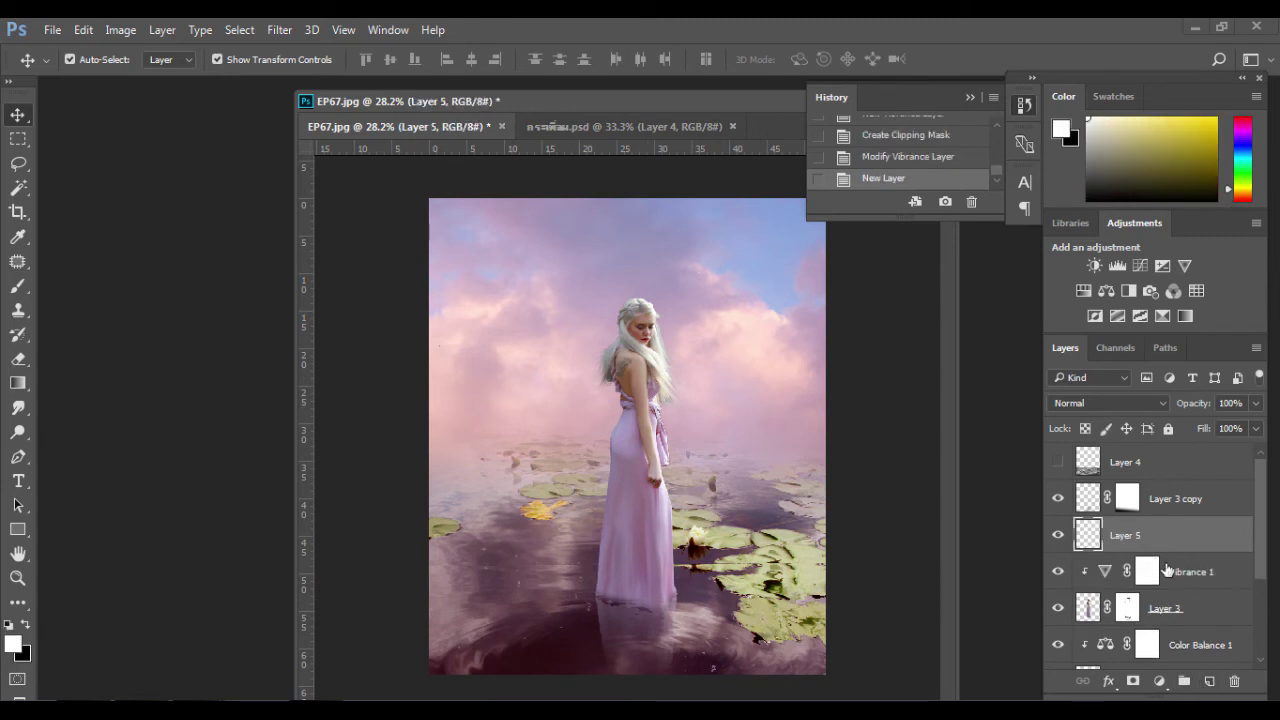
click(1122, 403)
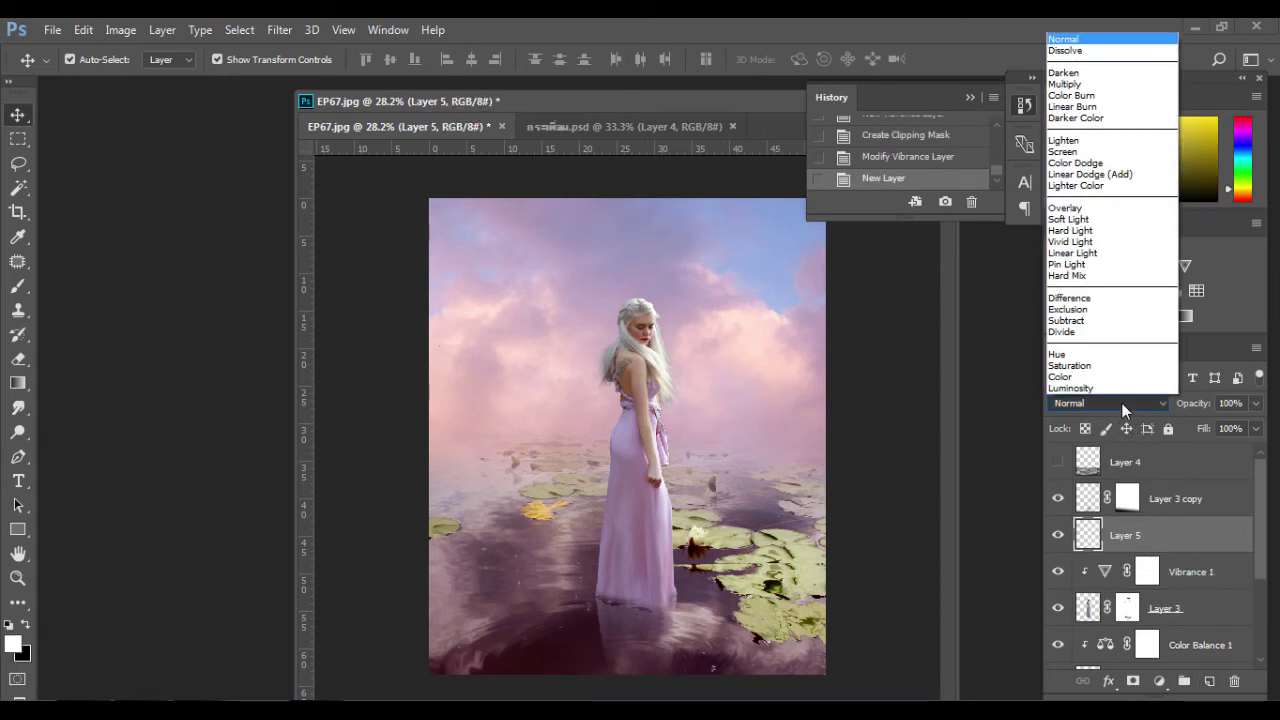
click(1125, 208)
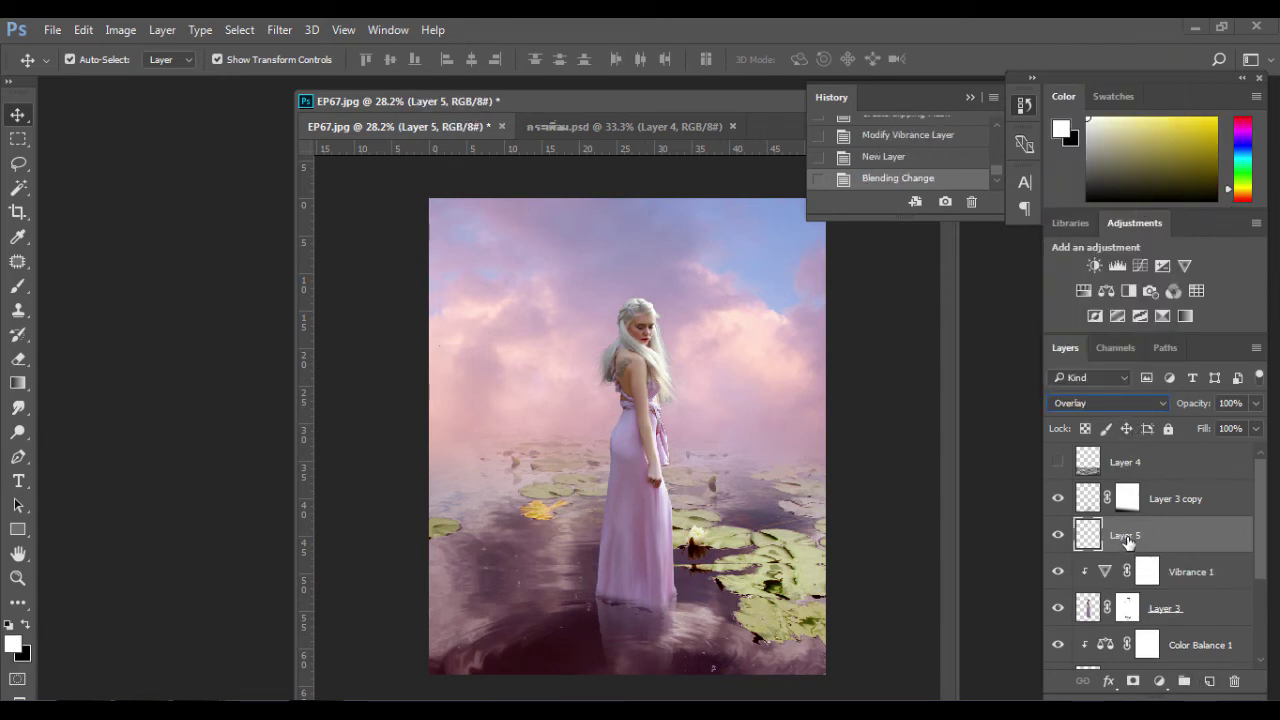
click(88, 29)
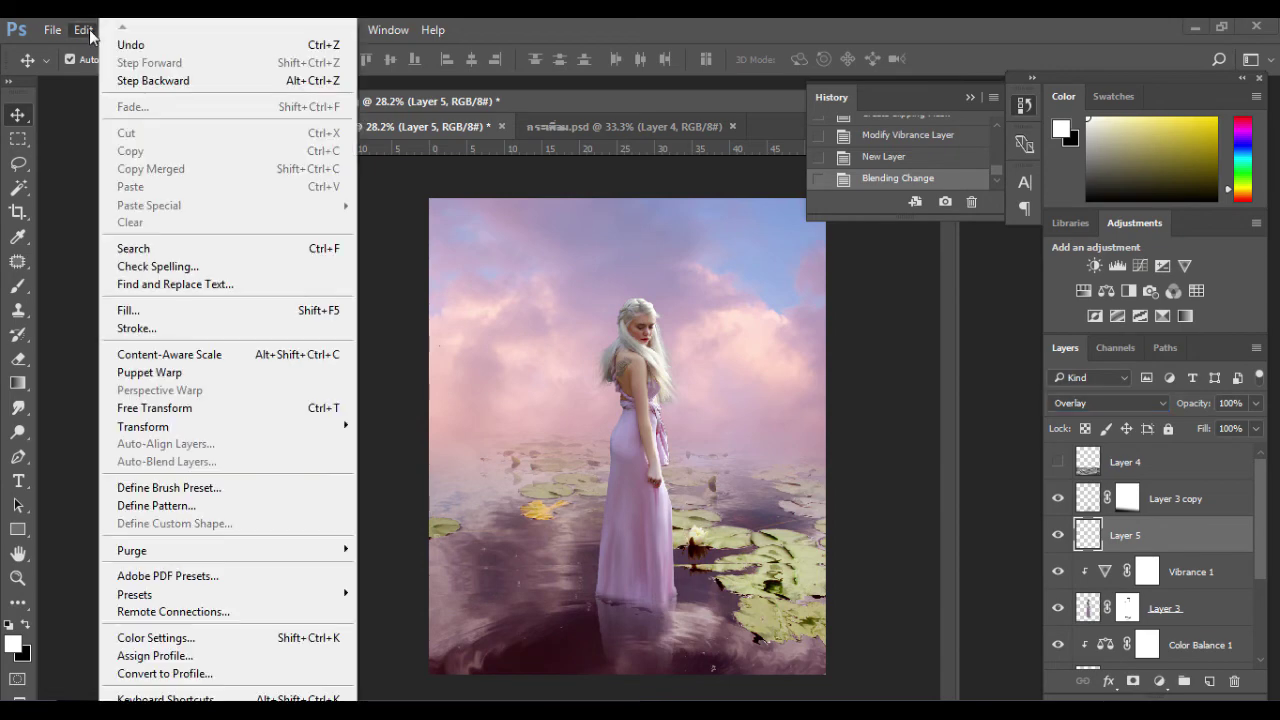
click(172, 316)
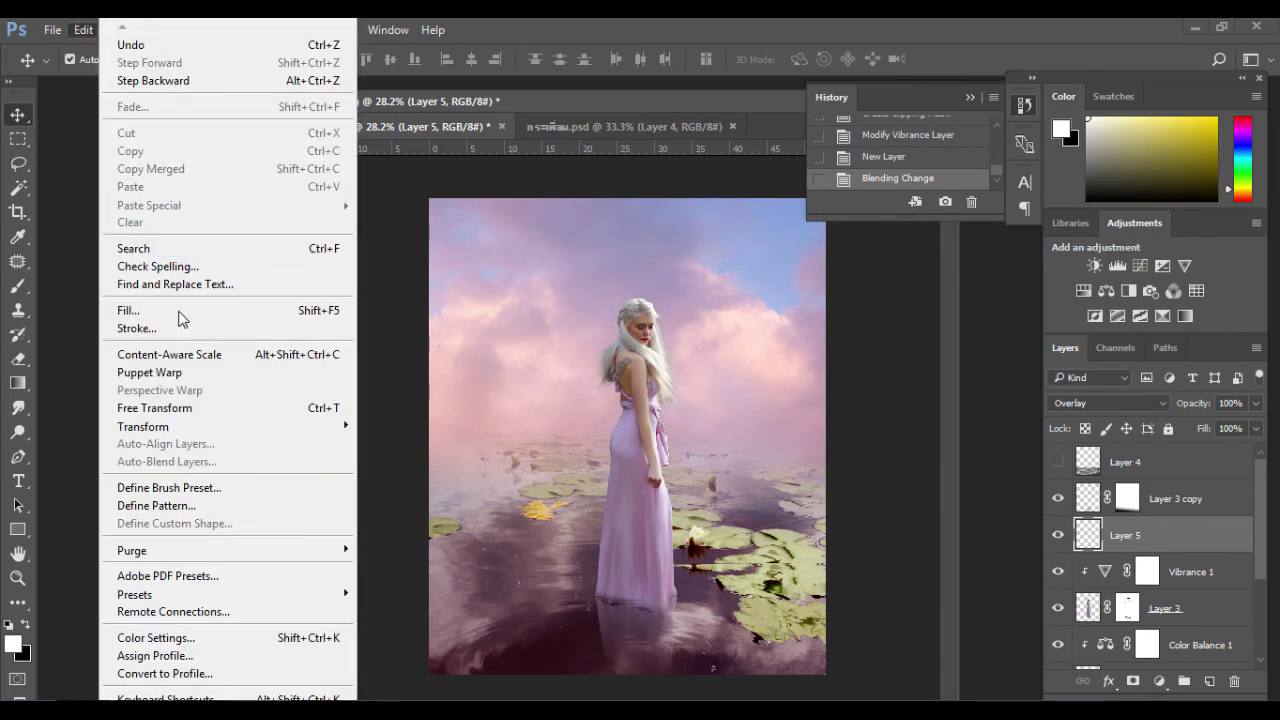
click(762, 207)
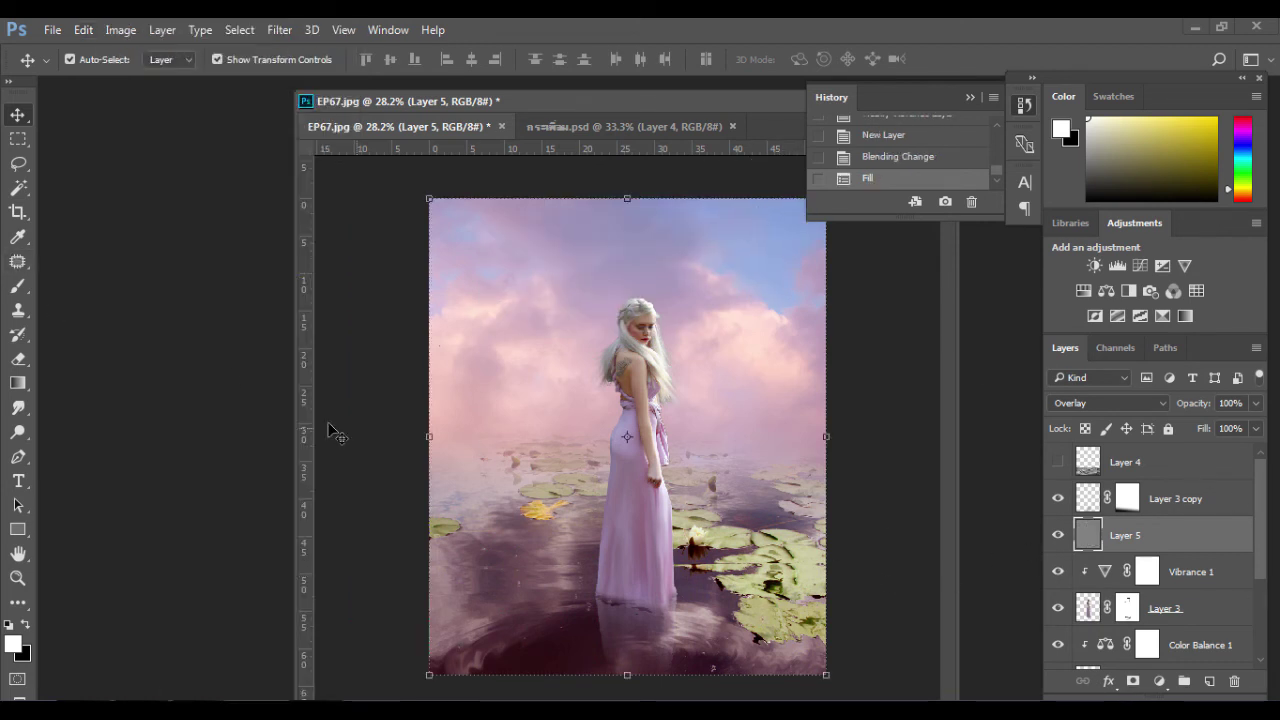
click(18, 432)
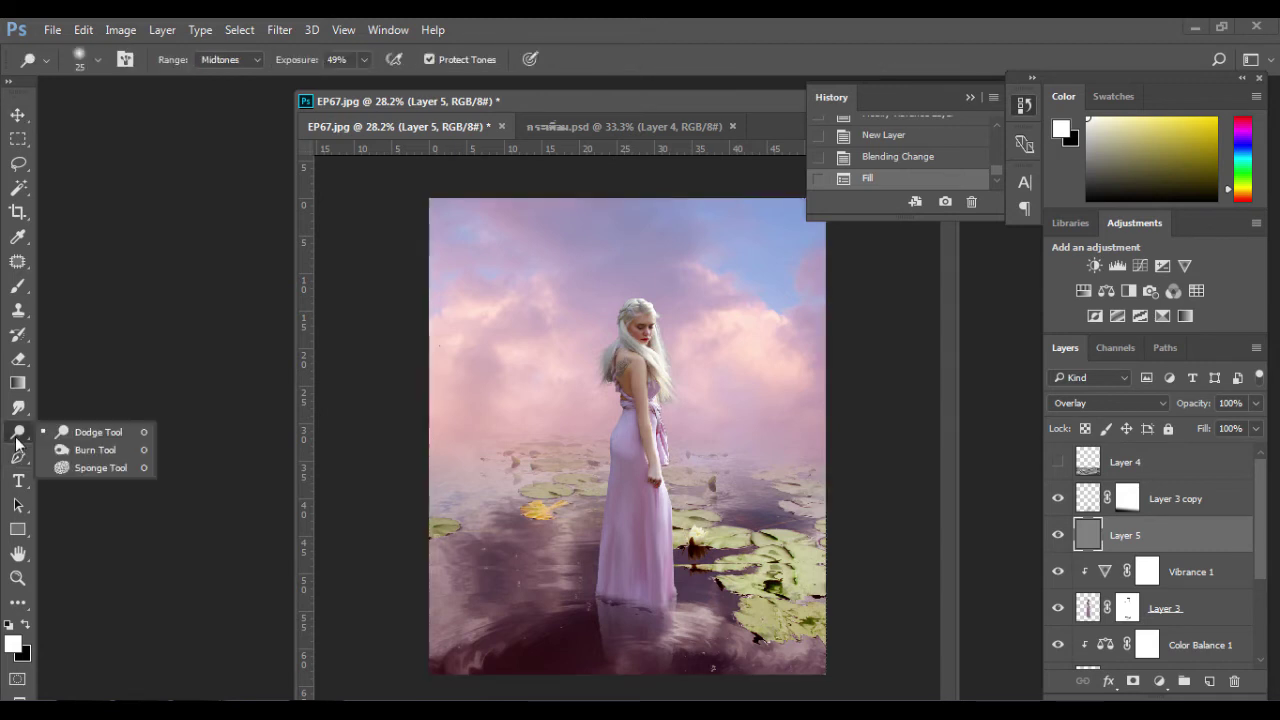
Dodge highlights on the woman's face, shrinking the brush and lowering its exposure
click(100, 434)
scroll(720, 300, up, 5)
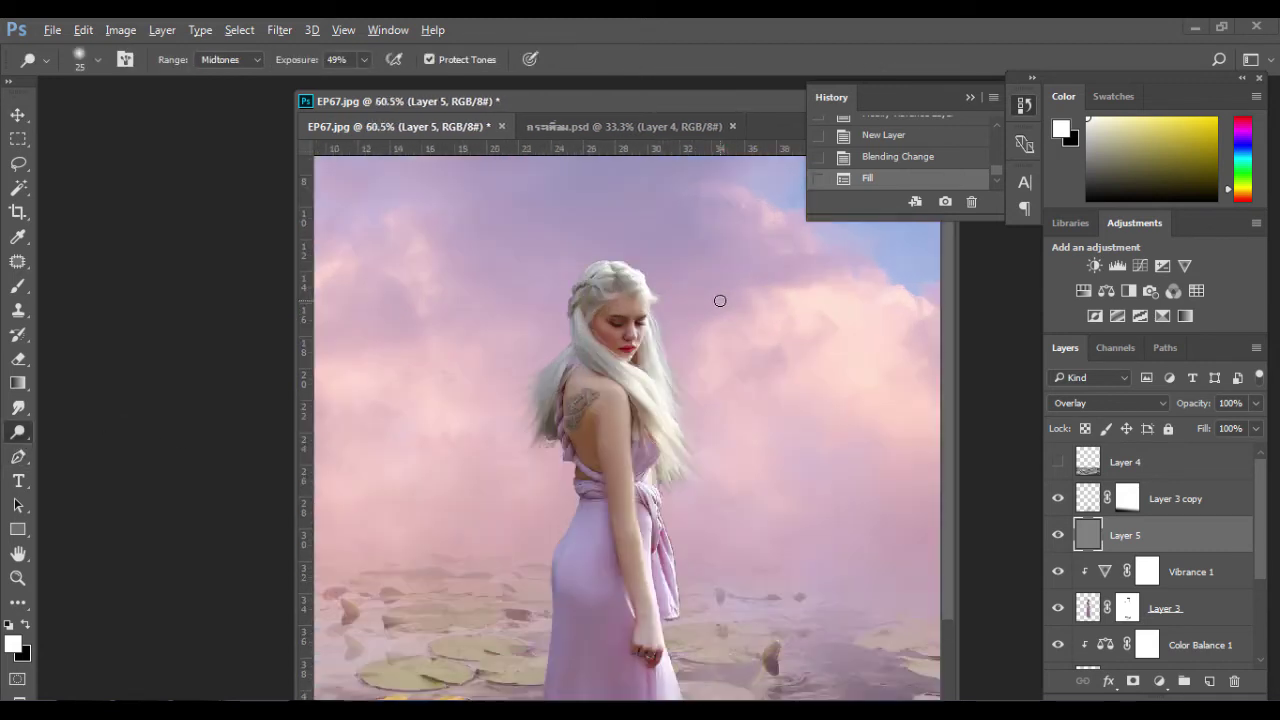
click(612, 334)
key(ctrl+z)
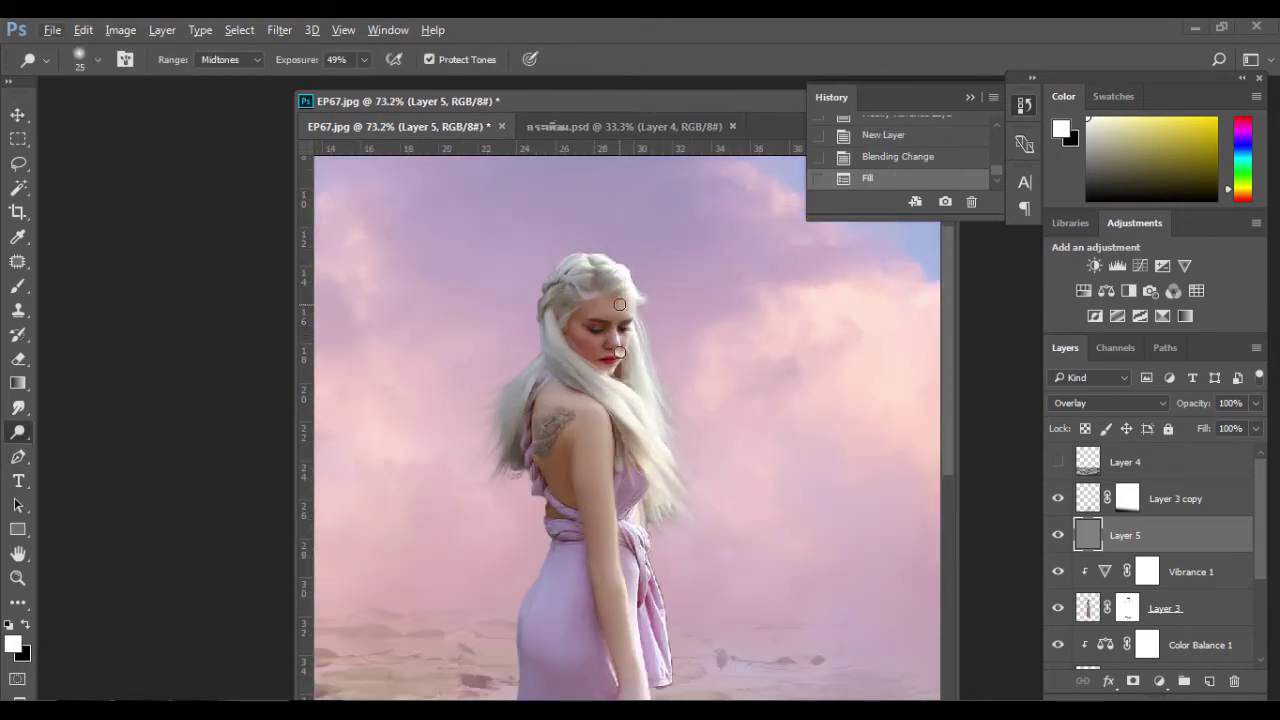
scroll(618, 348, up, 2)
click(619, 350)
key(bracketleft)
key(bracketleft)
key(bracketleft)
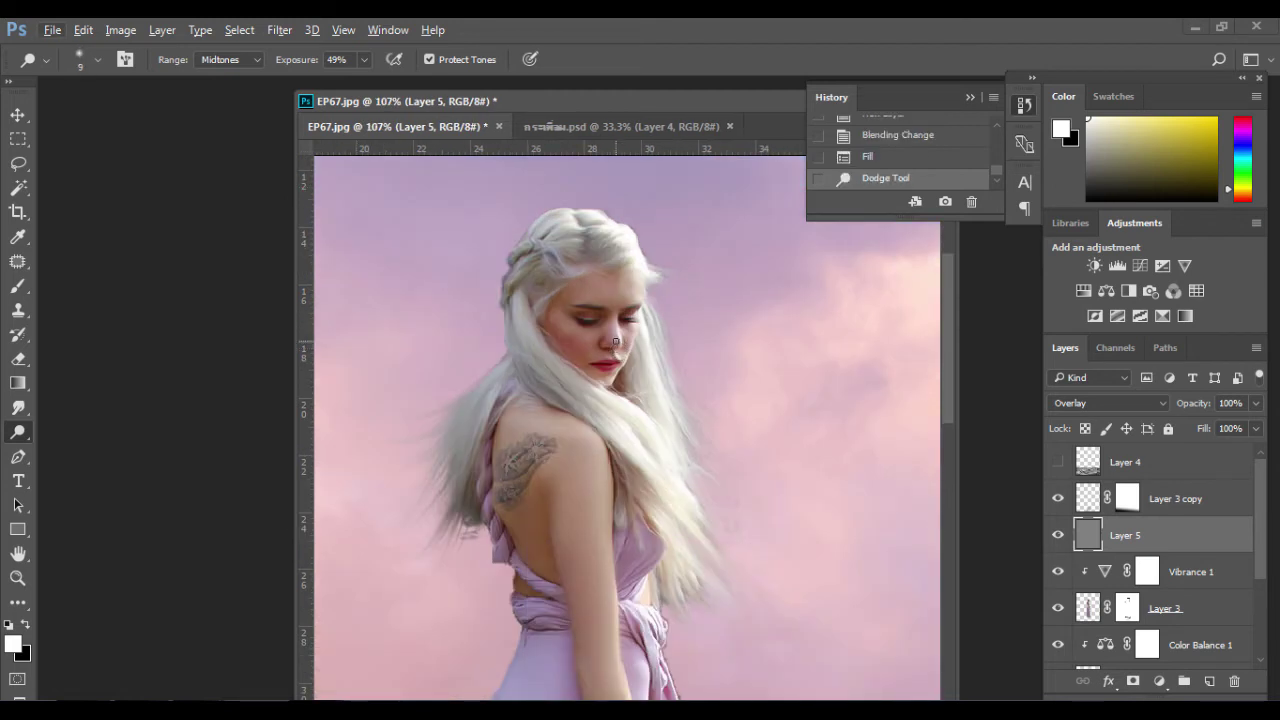
click(615, 341)
click(616, 338)
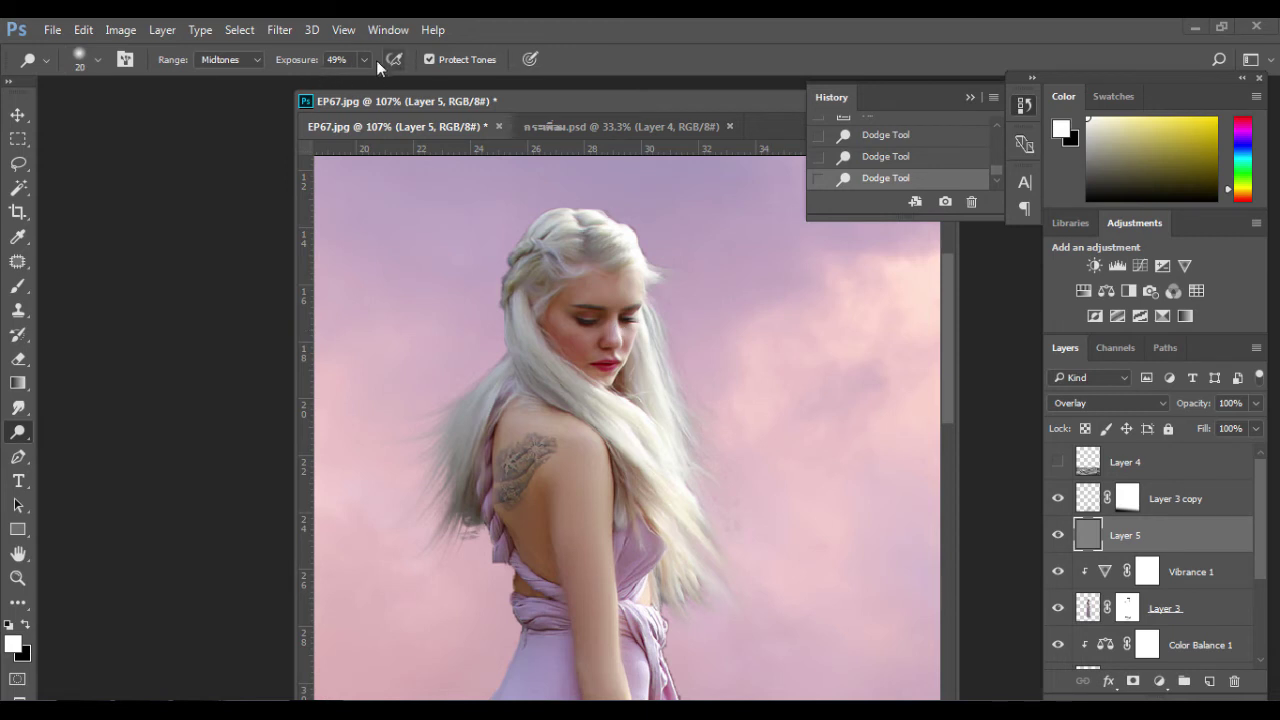
click(360, 62)
click(619, 349)
key(bracketleft)
key(bracketright)
key(bracketright)
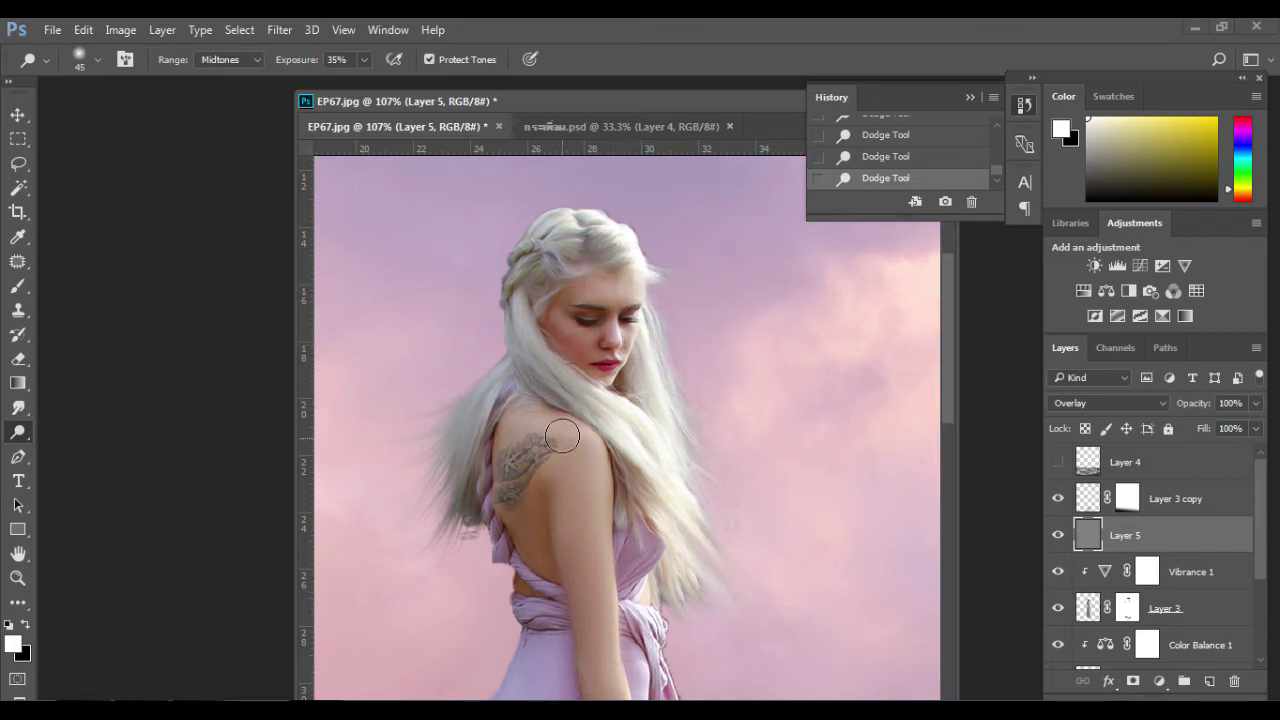
Brighten the woman's shoulder with the Dodge brush at 17% exposure, size 70
scroll(600, 440, down, 2)
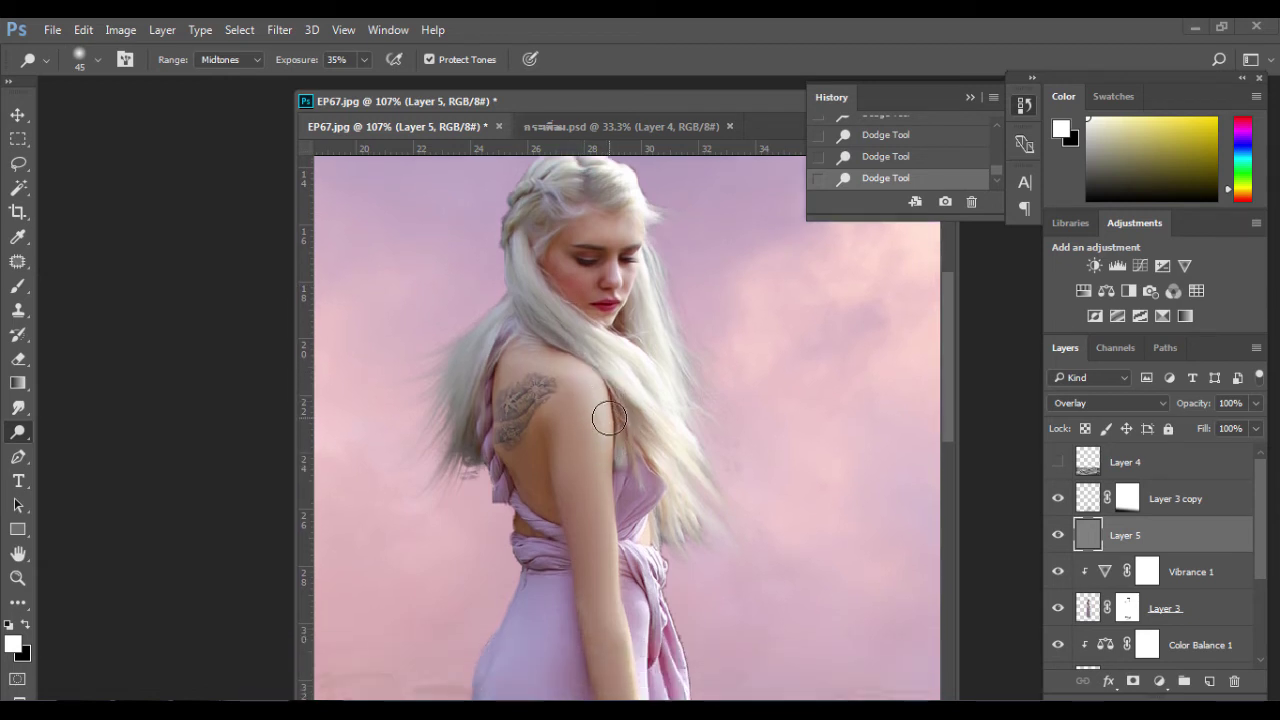
key(bracketleft)
key(bracketleft)
key(bracketleft)
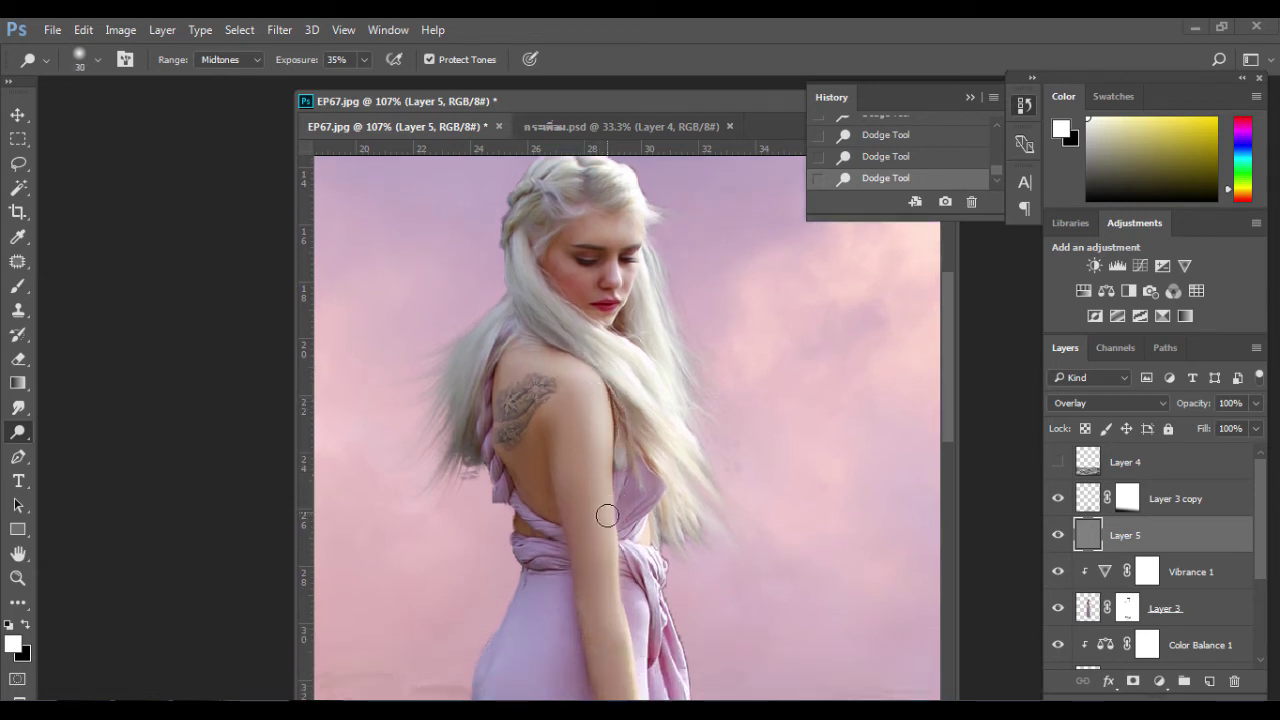
scroll(607, 515, down, 3)
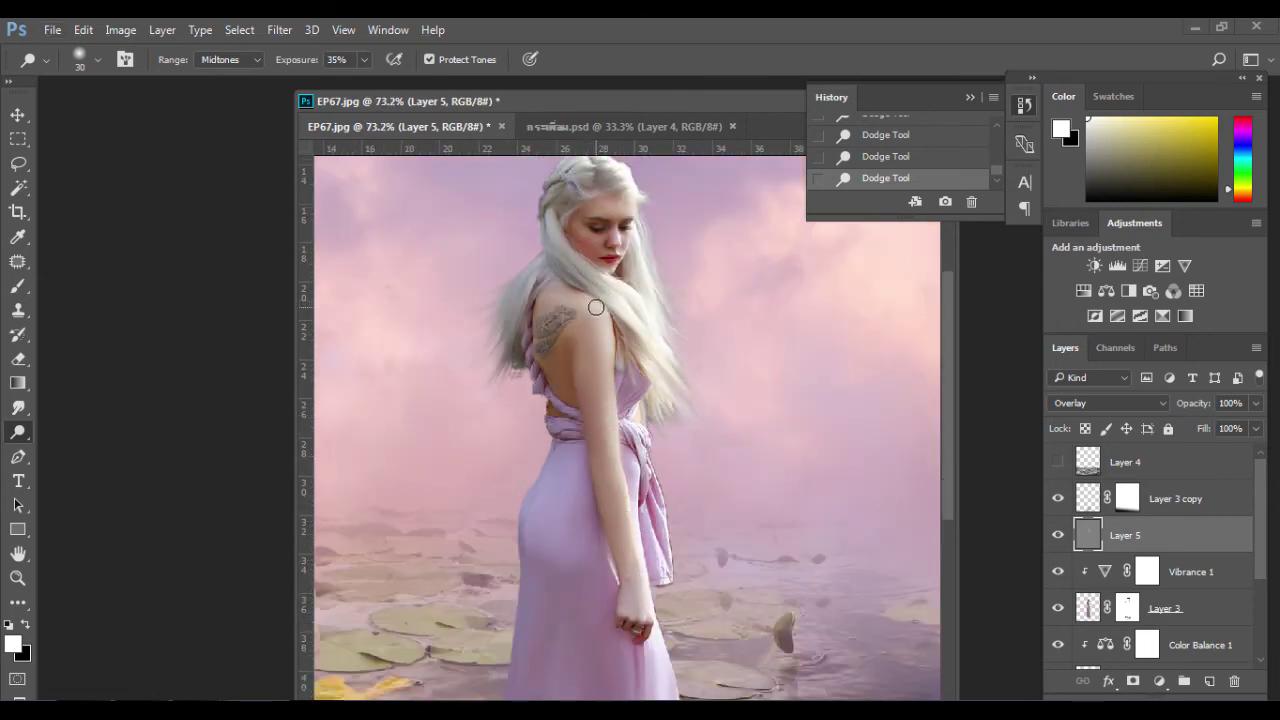
drag(593, 302, 607, 334)
click(364, 60)
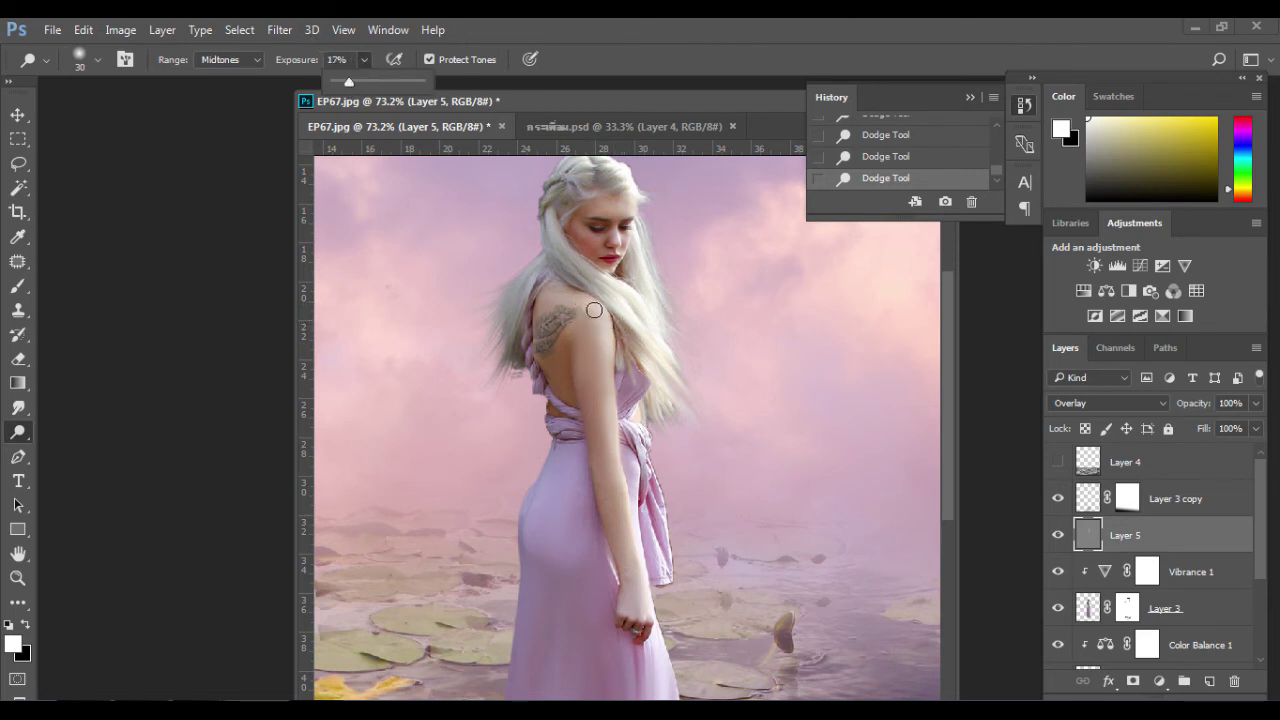
key(bracketright)
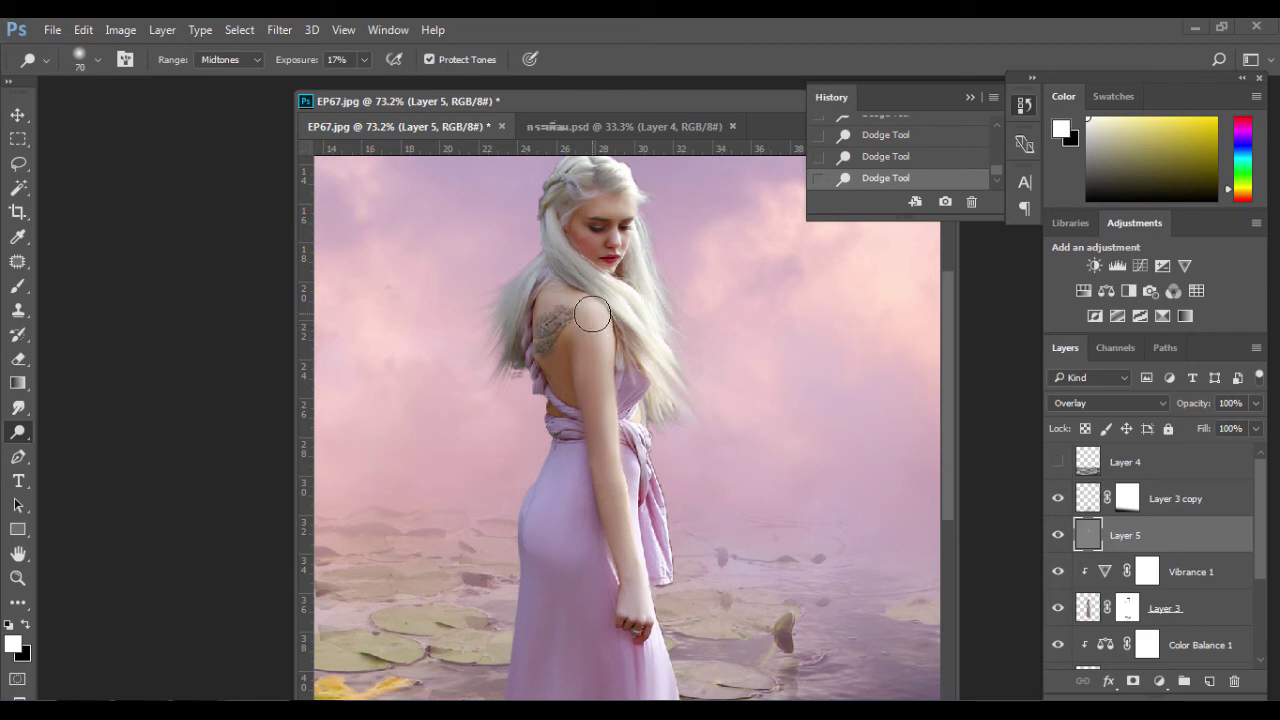
key(bracketright)
scroll(648, 235, up, 1)
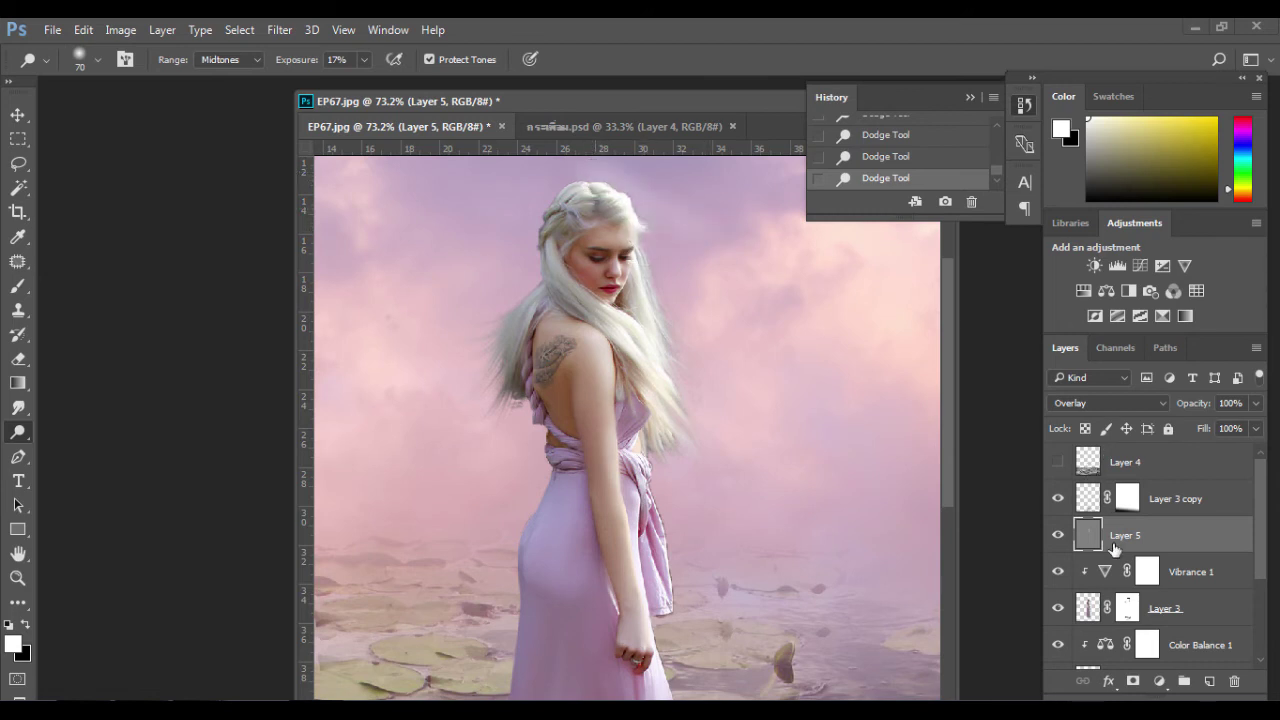
Clip Layer 5 to the woman layer and lighten the top of her hair
right_click(1189, 544)
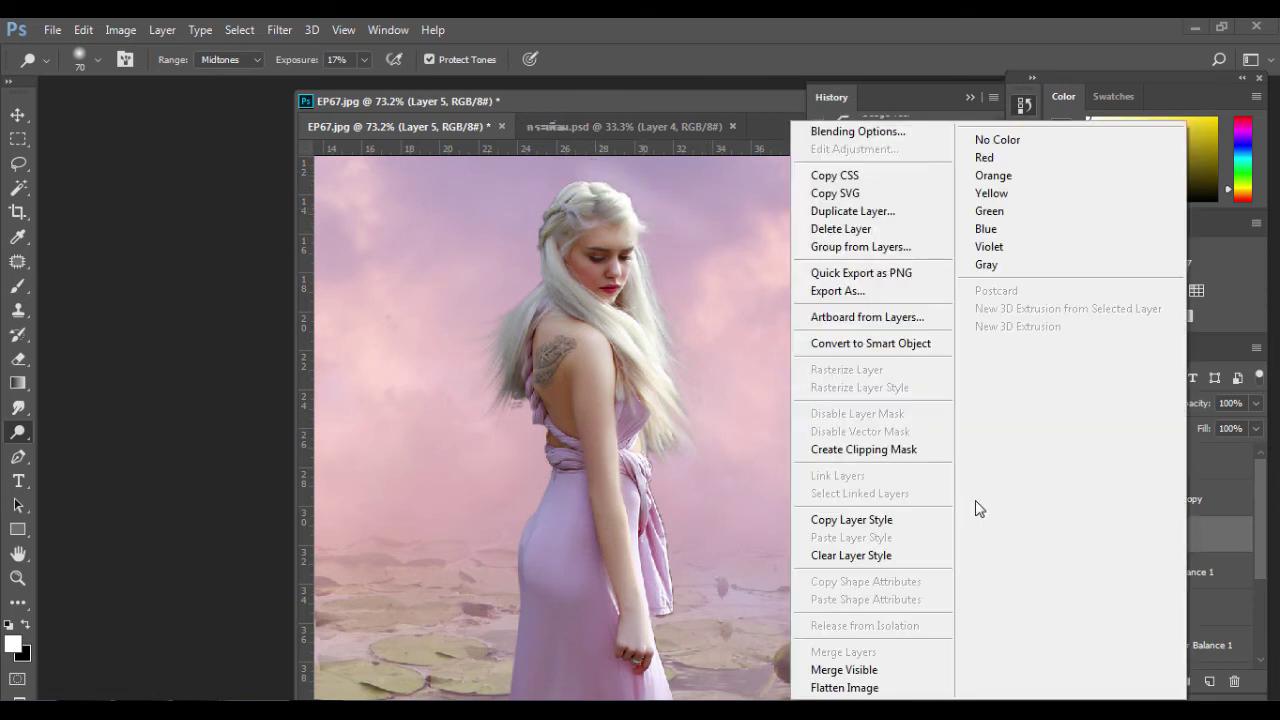
click(905, 452)
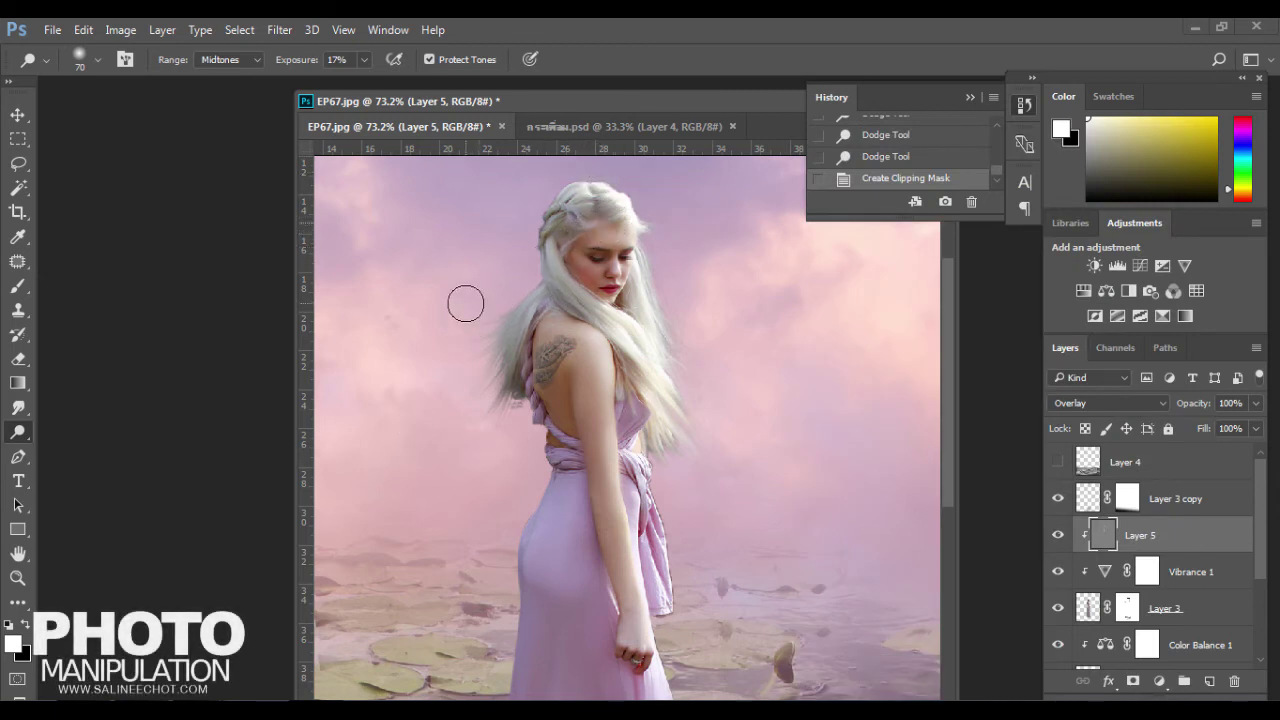
drag(543, 191, 551, 180)
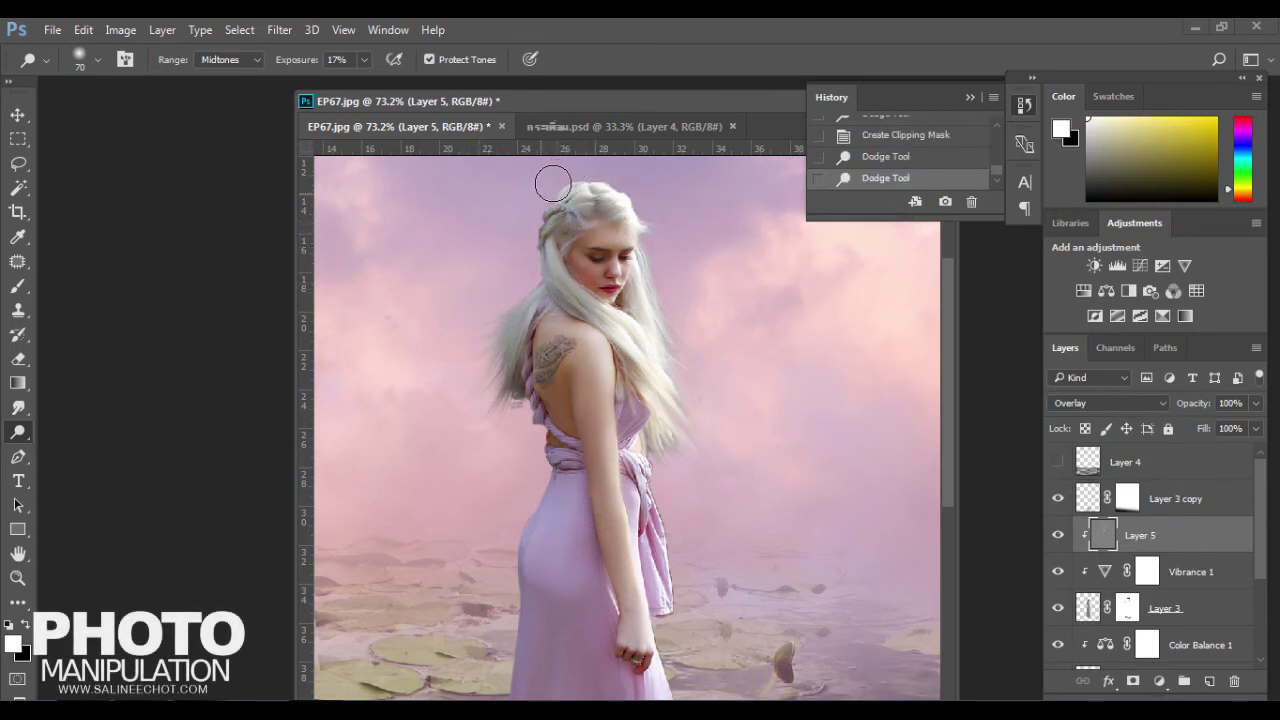
key(ctrl+alt+z)
key(ctrl+alt+z)
key(ctrl+shift+z)
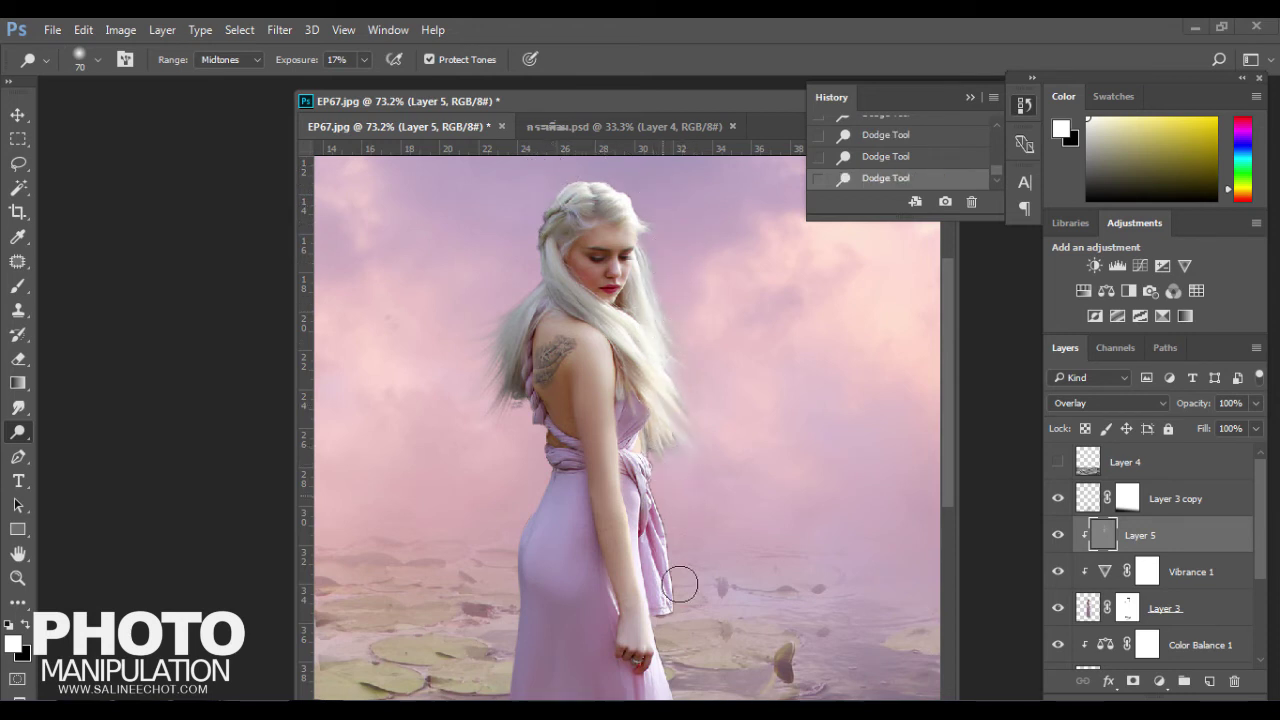
scroll(677, 577, down, 2)
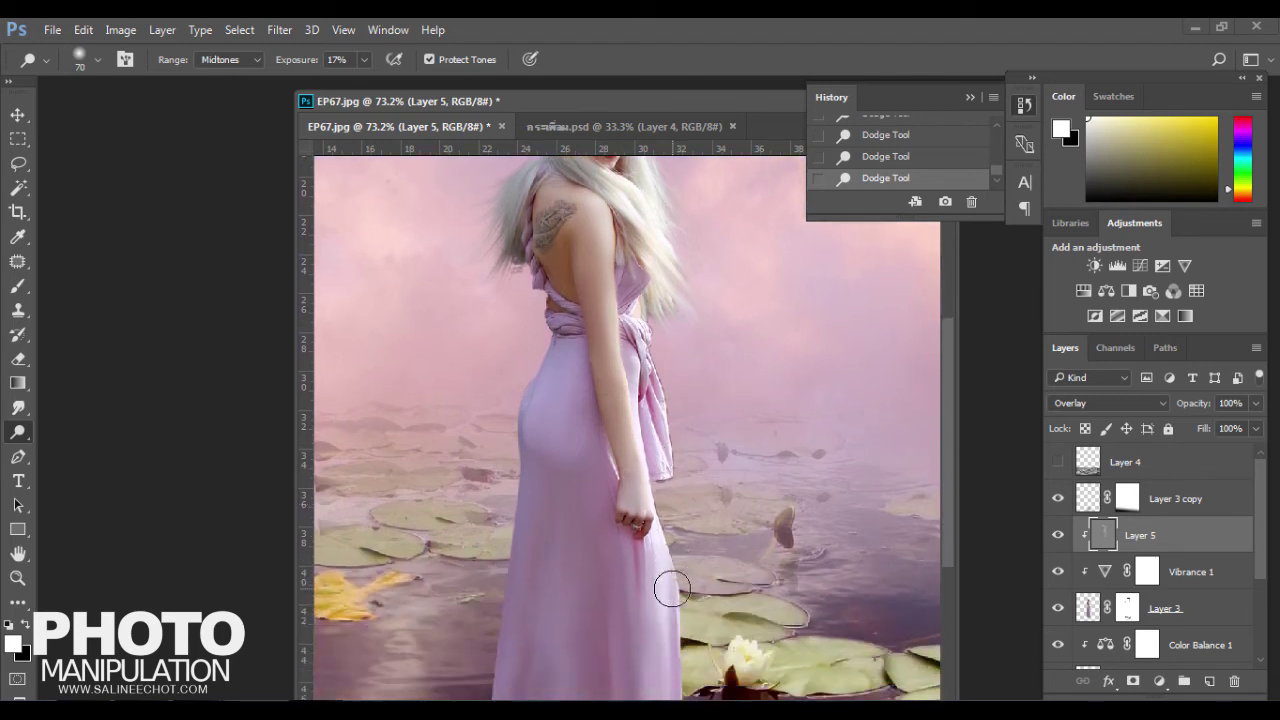
scroll(669, 586, down, 3)
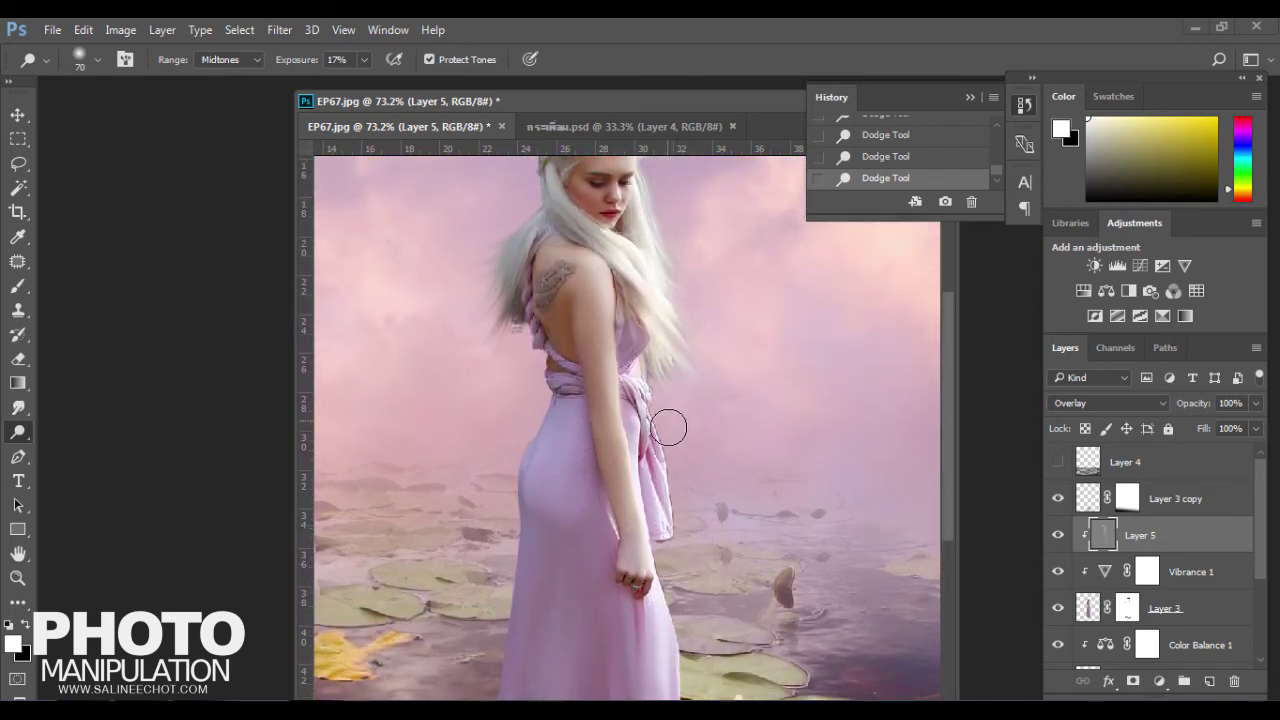
scroll(694, 497, up, 3)
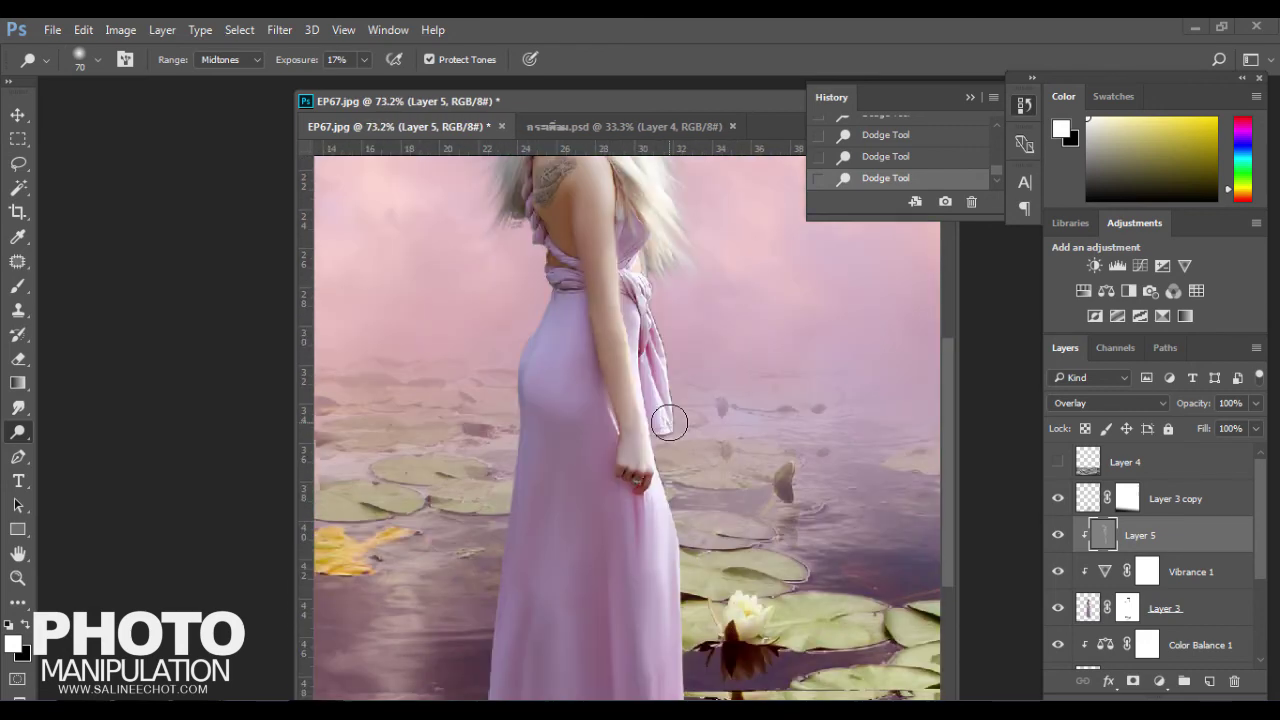
scroll(1122, 547, down, 1)
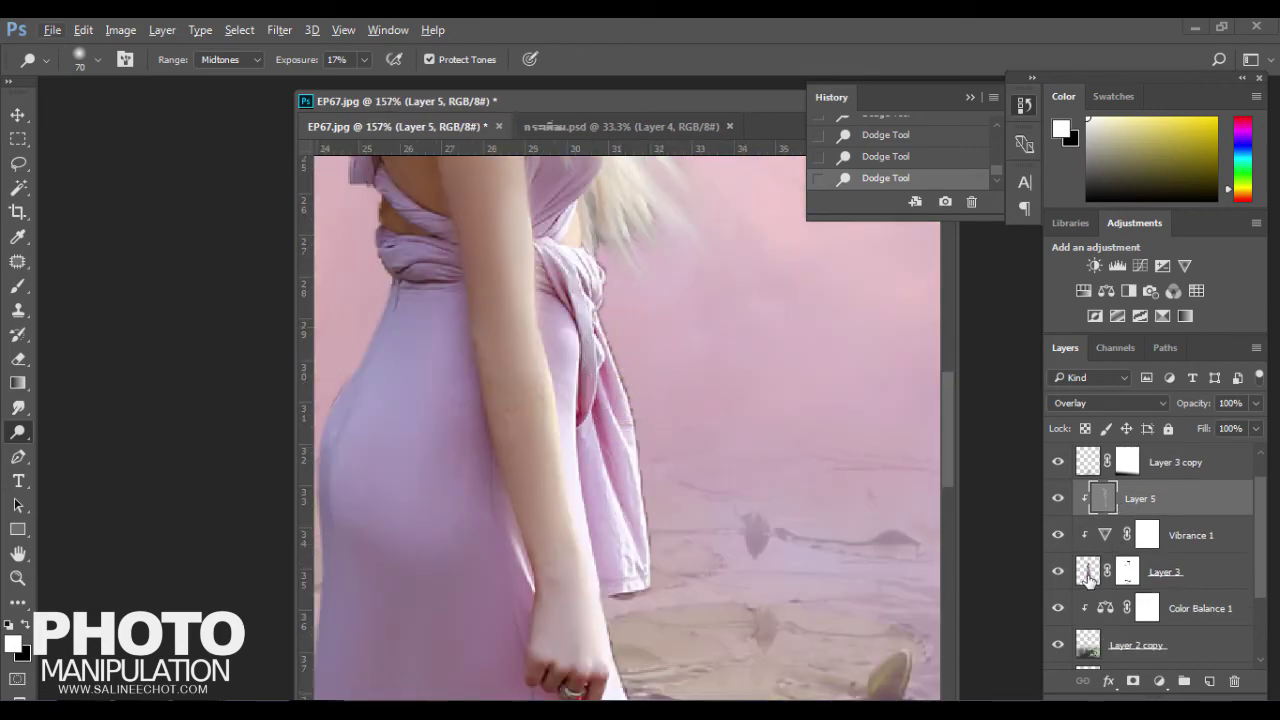
Unlink Layer 3's mask and trace a Pen path around the fringe beside the dress
click(1106, 571)
click(1086, 572)
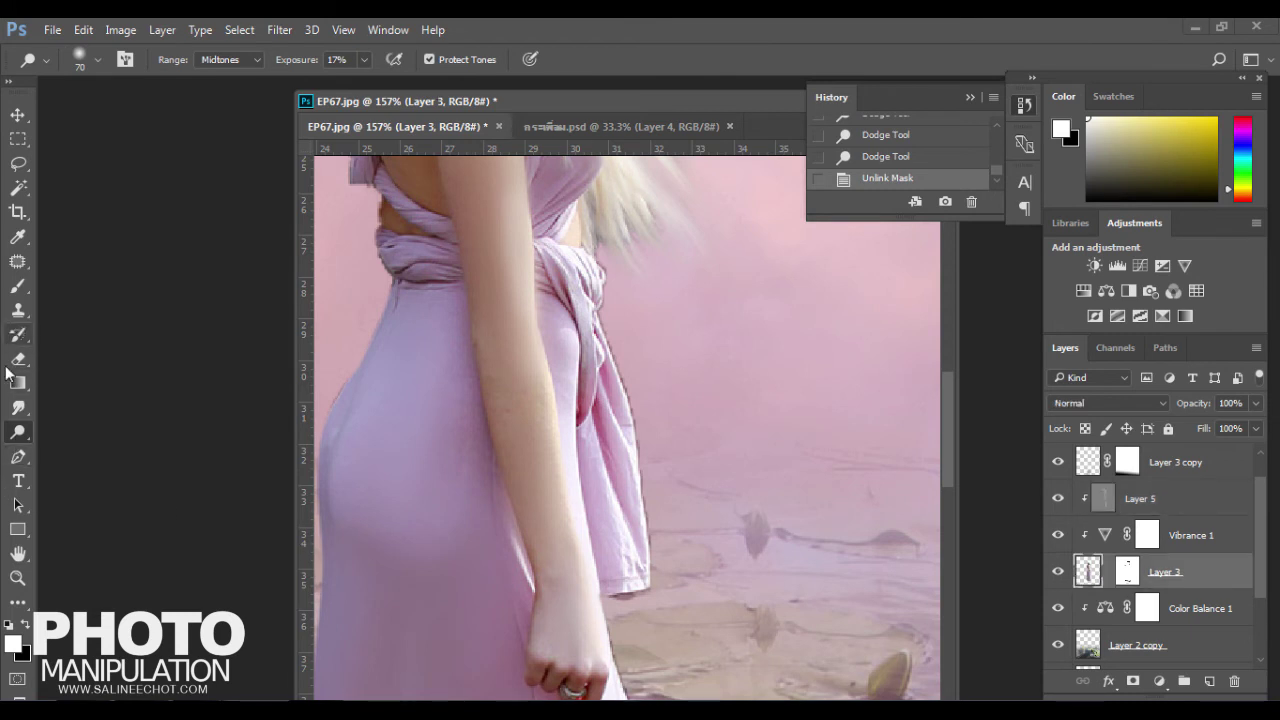
click(18, 457)
scroll(648, 603, up, 1)
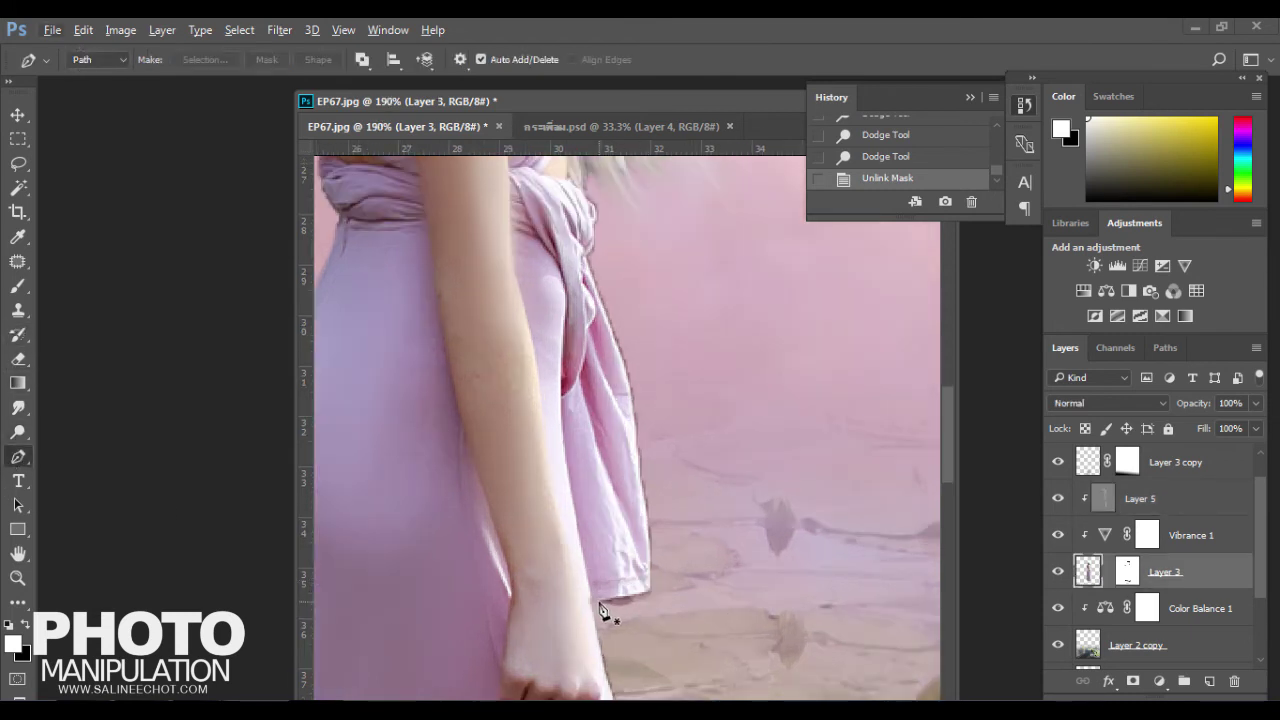
click(597, 601)
click(650, 594)
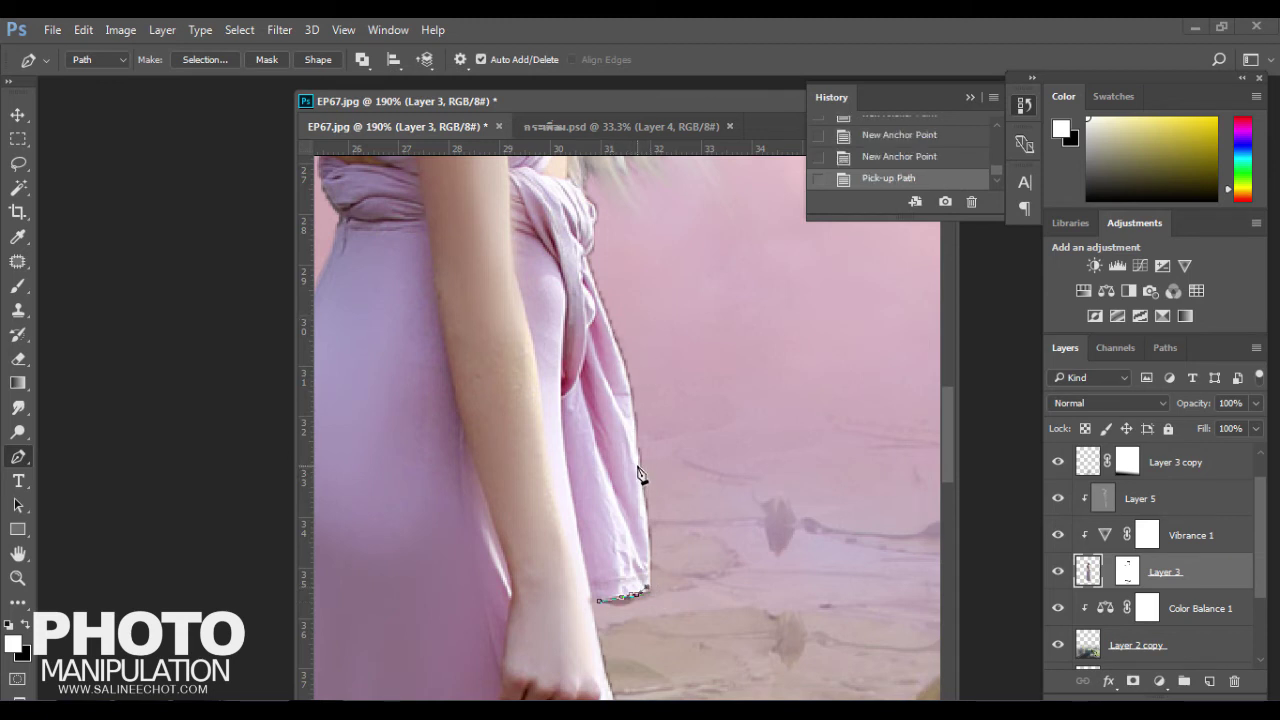
drag(636, 464, 626, 441)
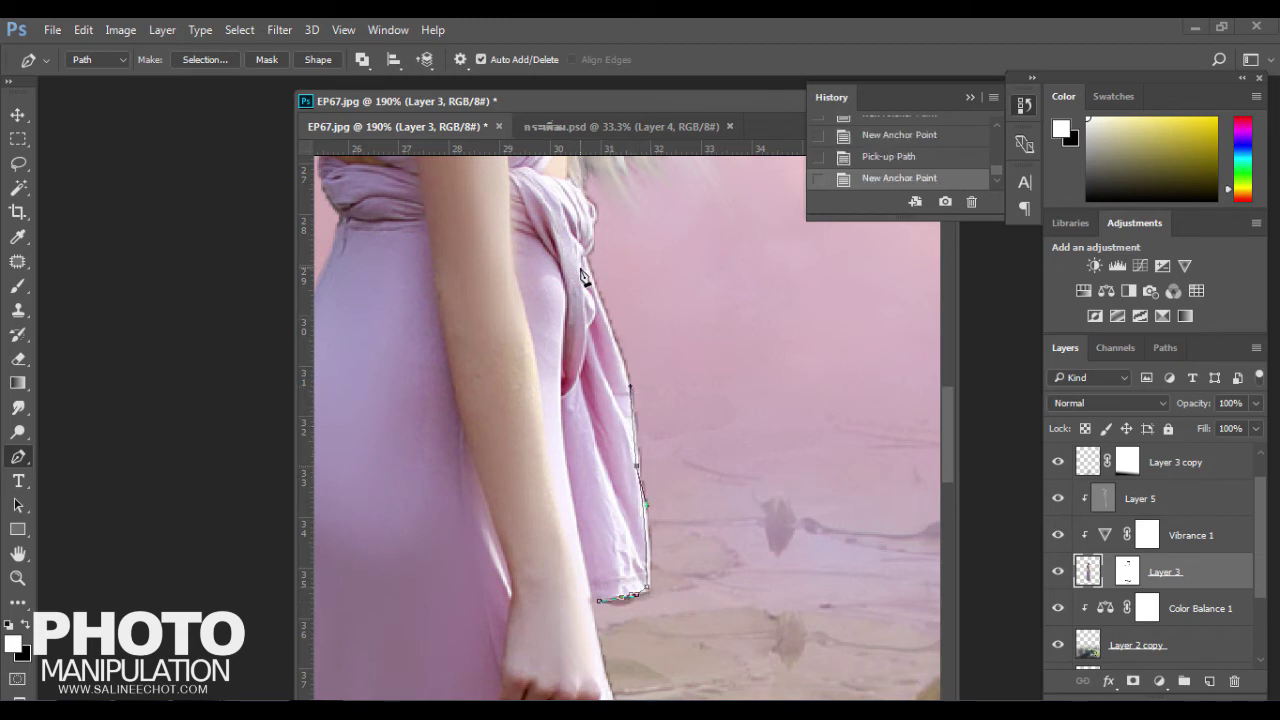
mouse_move(591, 278)
mouse_down()
mouse_move(600, 264)
mouse_move(603, 620)
mouse_up()
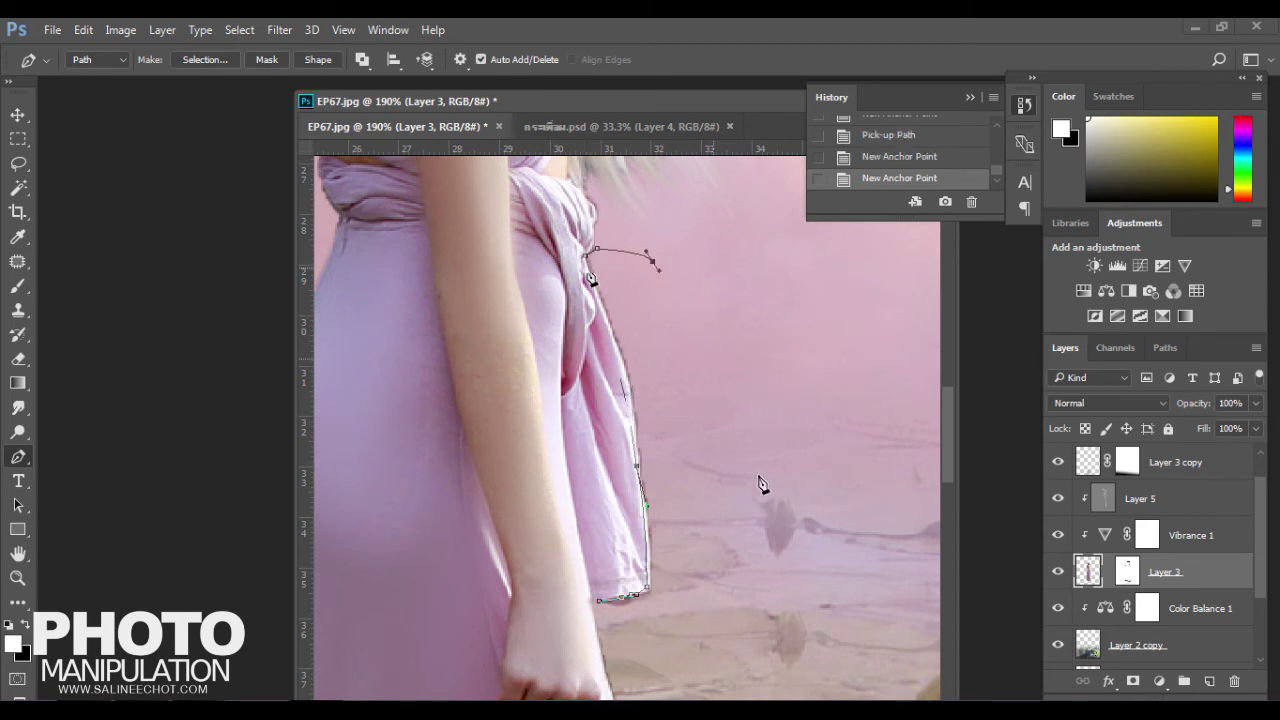
Turn the path into a selection, delete the stray pixels, and deselect
key(ctrl+alt+z)
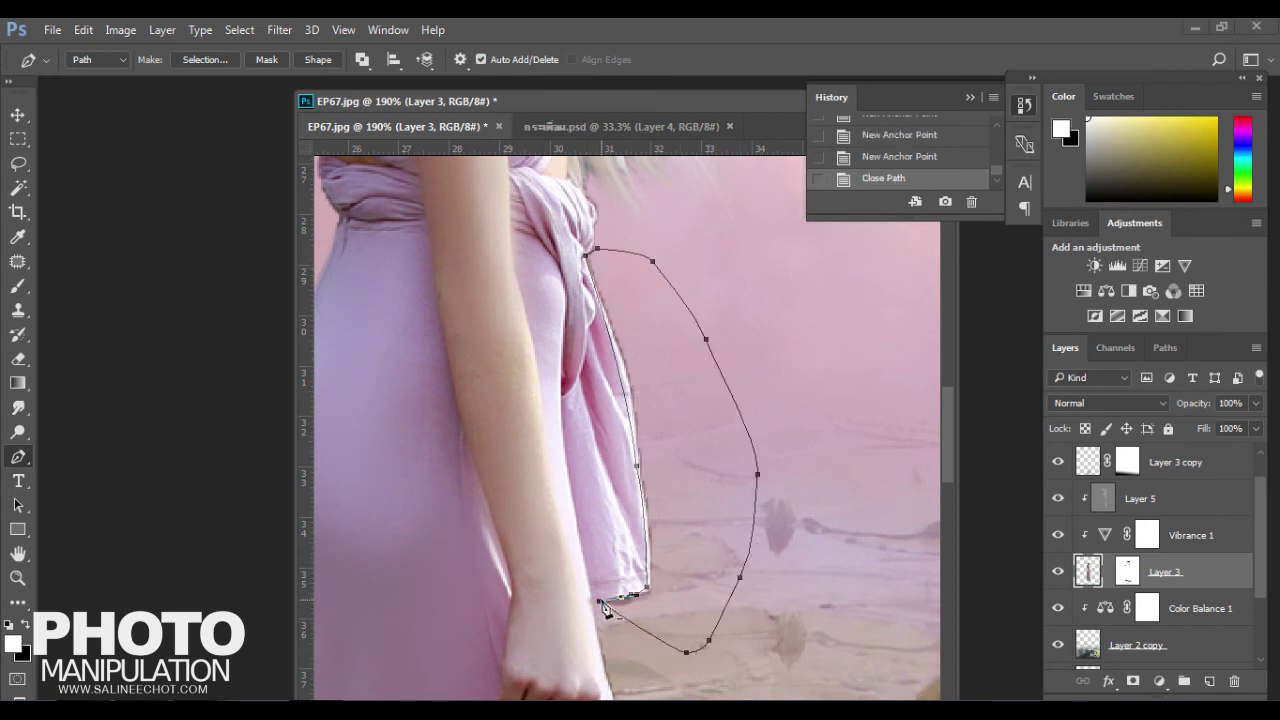
key(ctrl+alt+z)
click(218, 59)
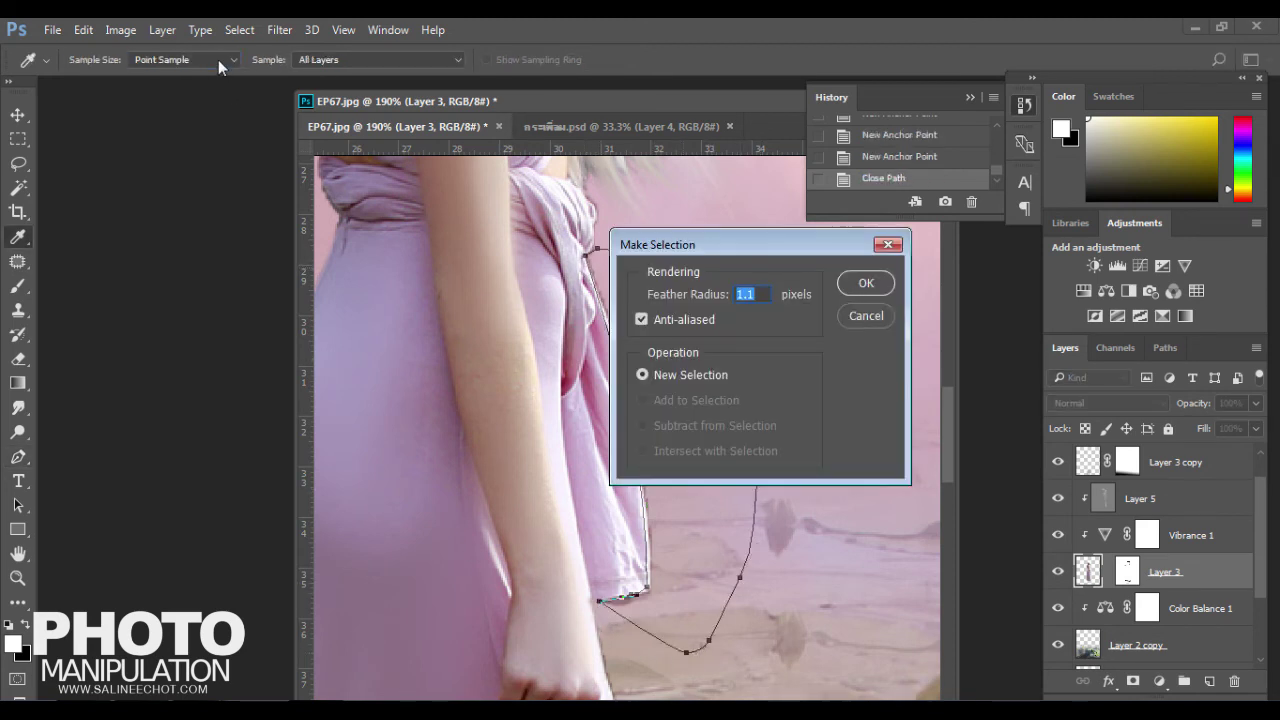
key(Return)
key(Delete)
key(Delete)
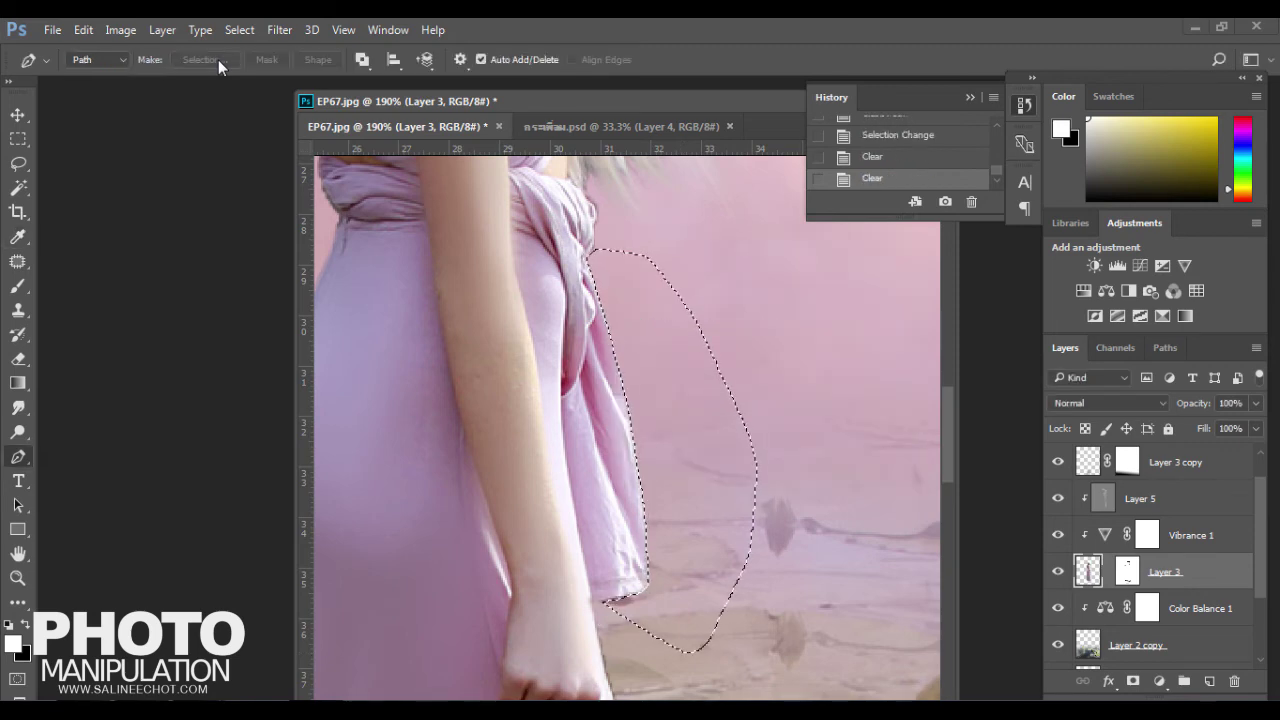
click(18, 139)
click(668, 368)
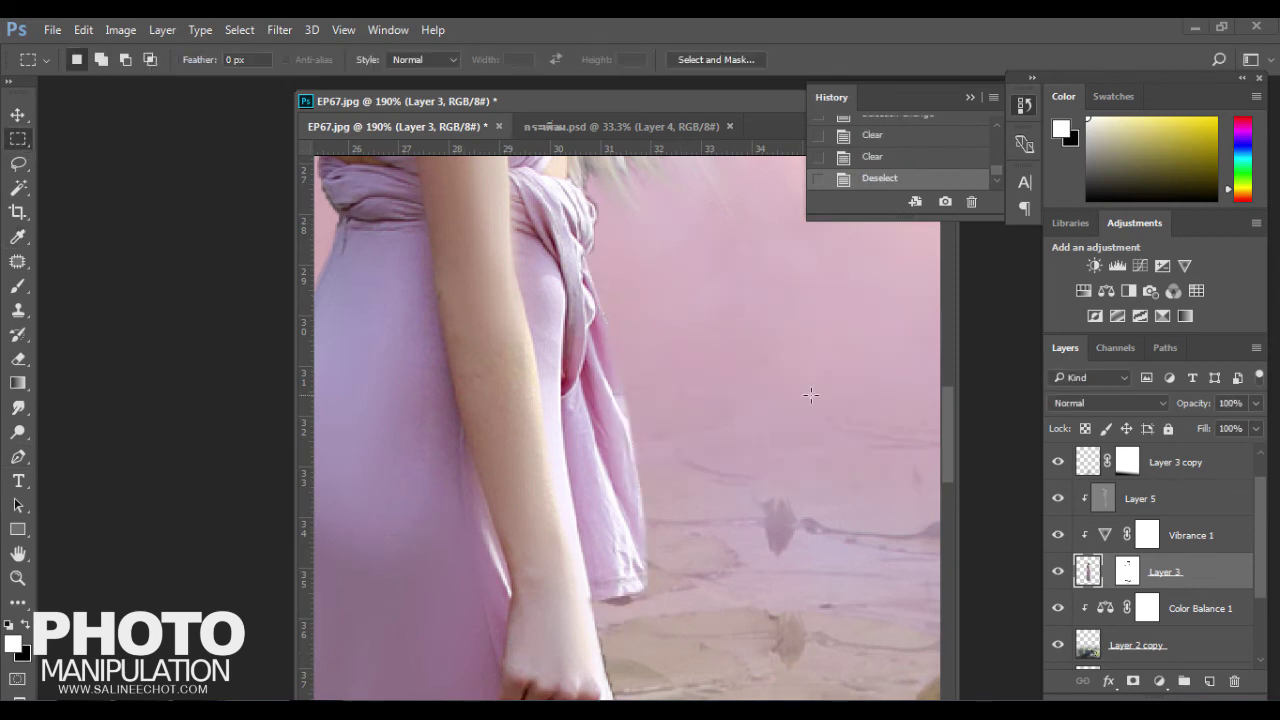
scroll(730, 426, down, 3)
scroll(730, 426, down, 3)
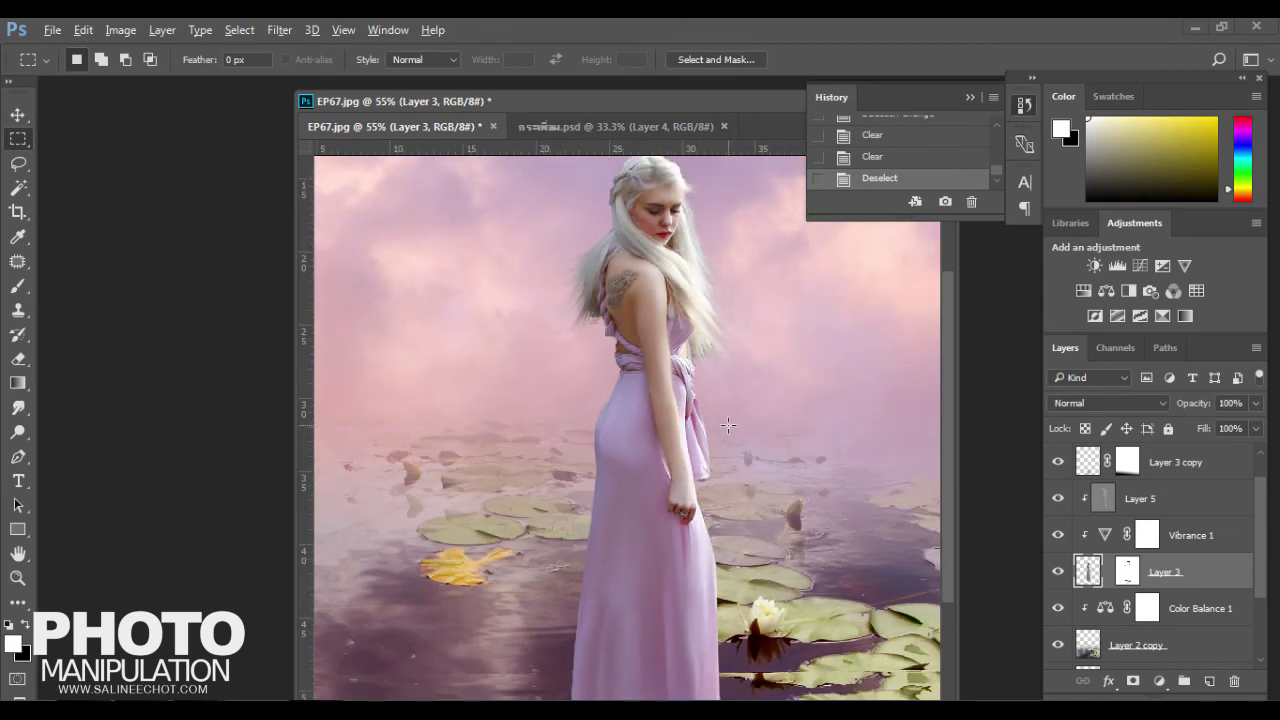
scroll(728, 425, down, 1)
scroll(728, 425, up, 1)
scroll(730, 474, down, 1)
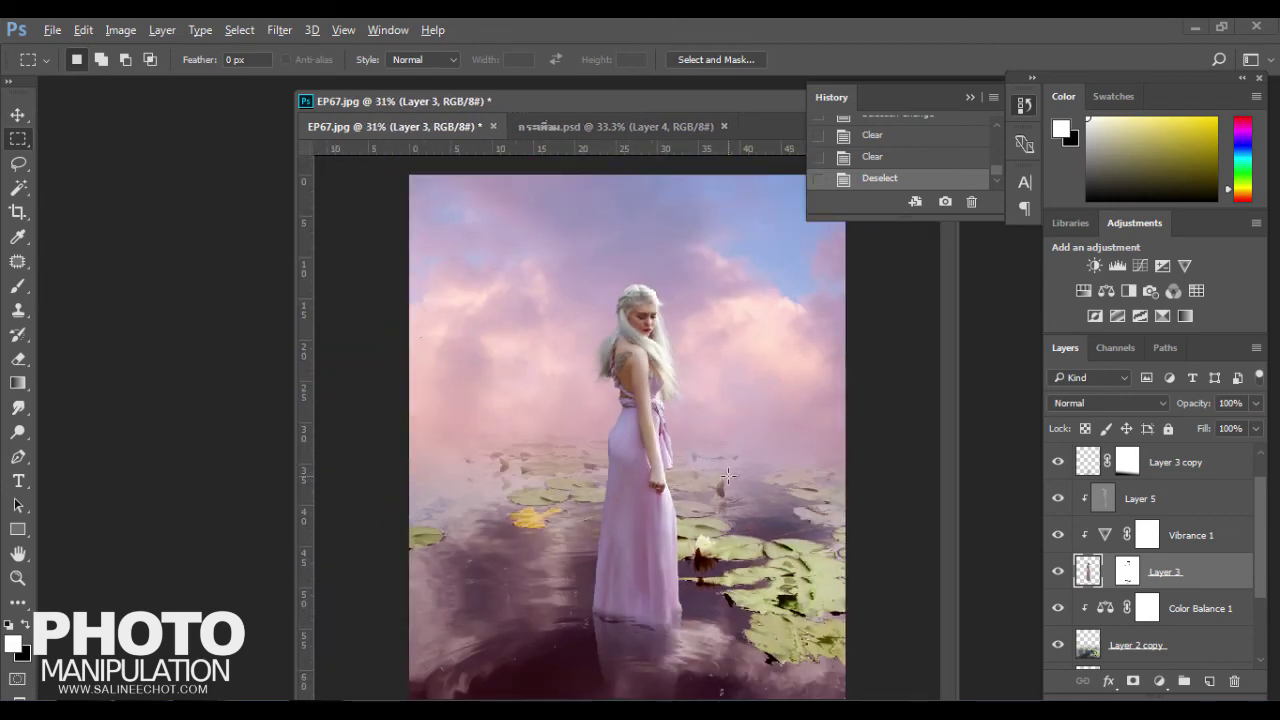
scroll(731, 476, up, 1)
scroll(731, 476, down, 2)
scroll(735, 478, up, 1)
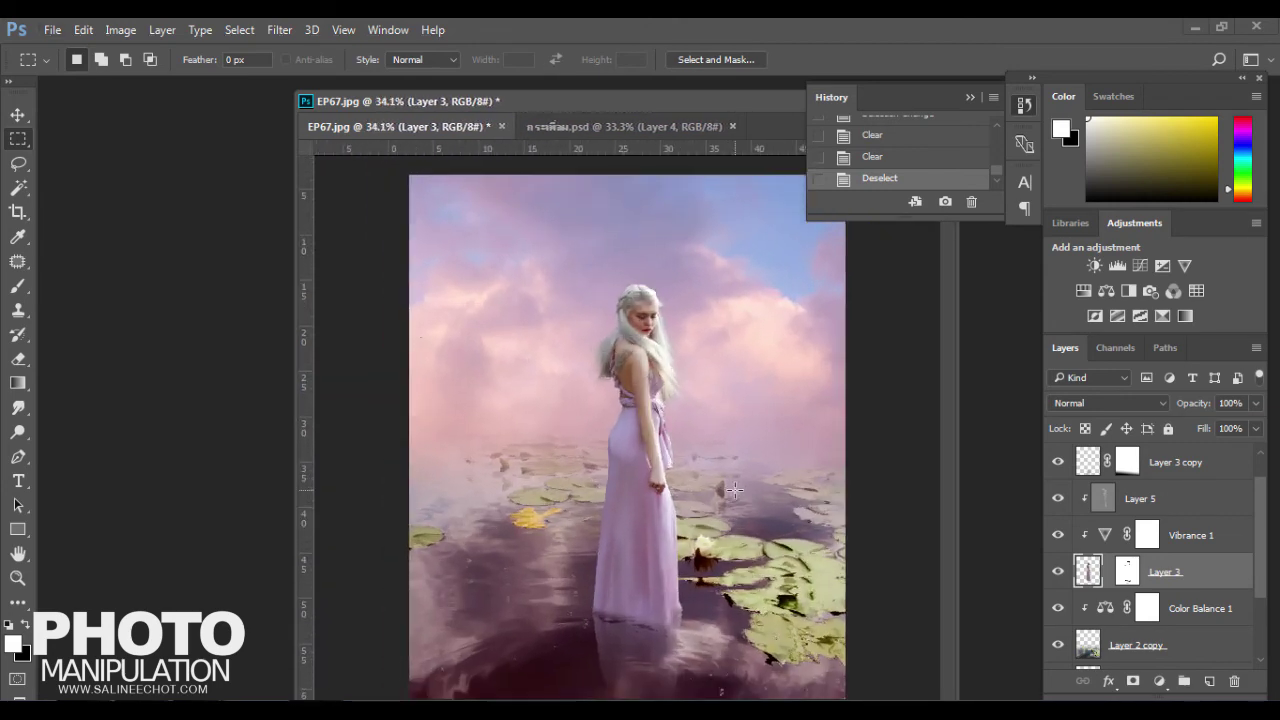
scroll(740, 479, up, 1)
scroll(740, 390, up, 1)
scroll(738, 388, up, 1)
scroll(740, 388, down, 1)
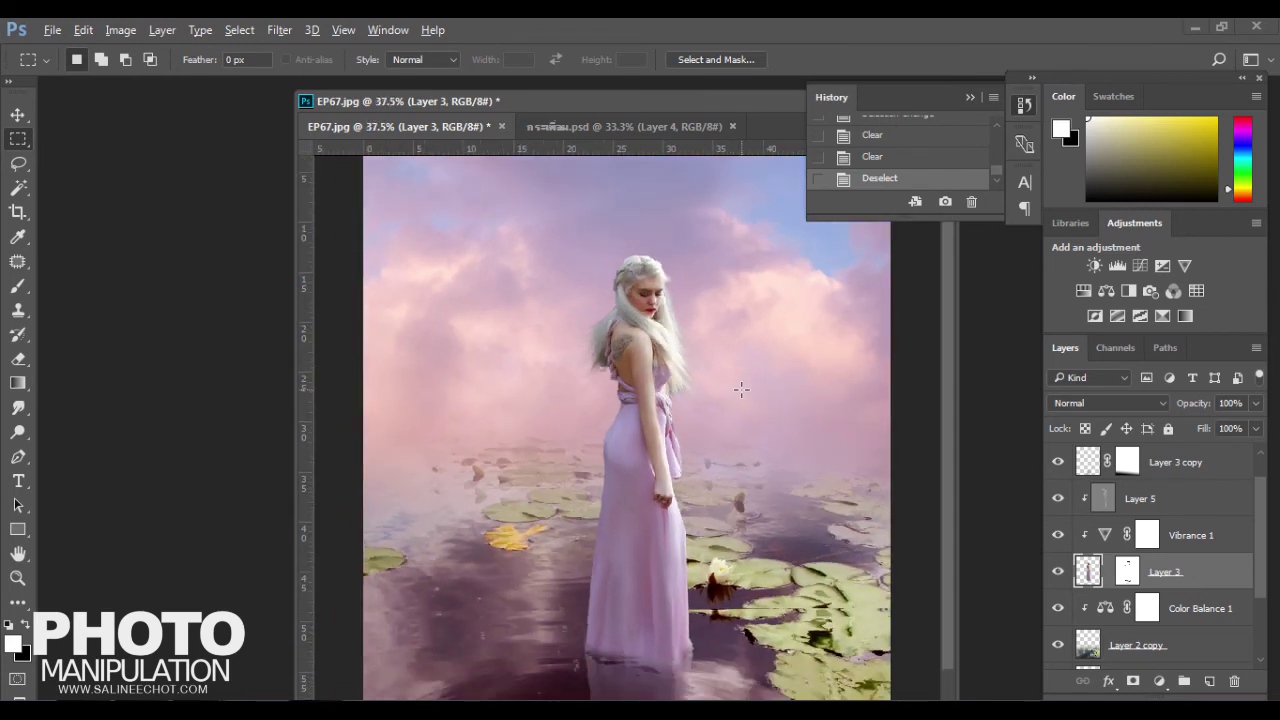
scroll(700, 400, down, 1)
scroll(736, 383, up, 1)
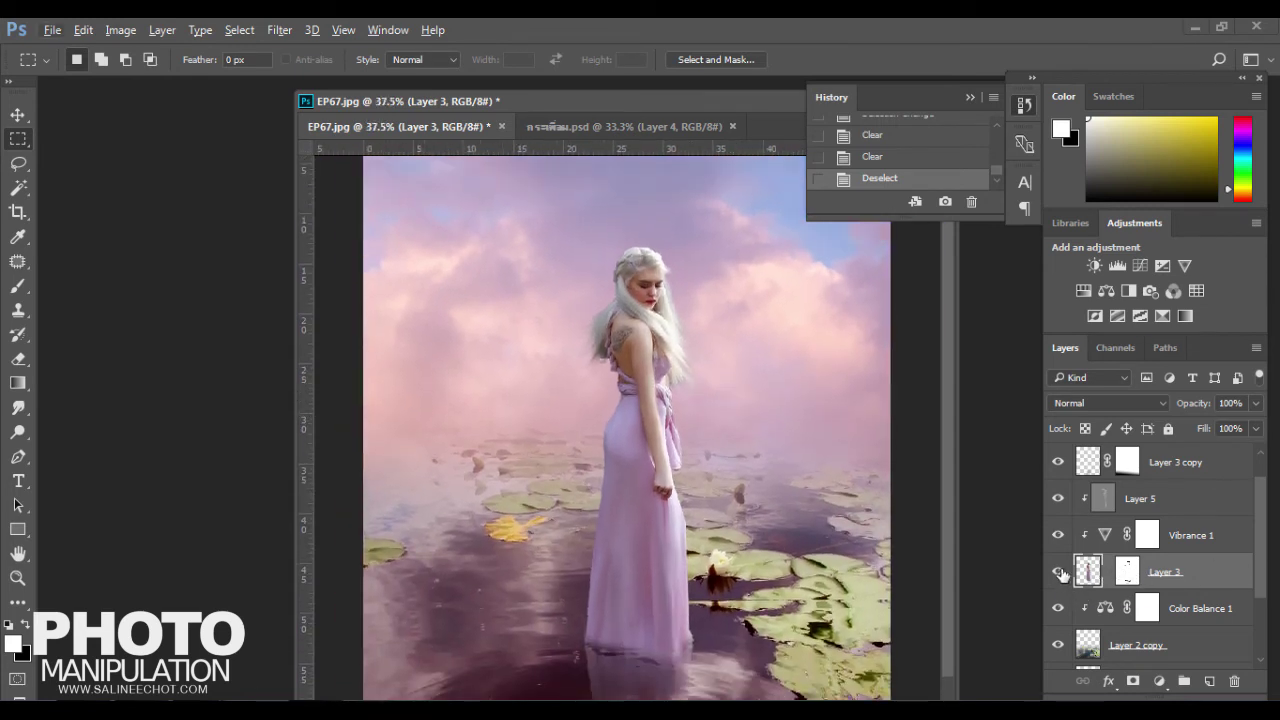
Compare and select Layer 5, switch to the Burn tool, and darken the shoulder and back
click(1059, 498)
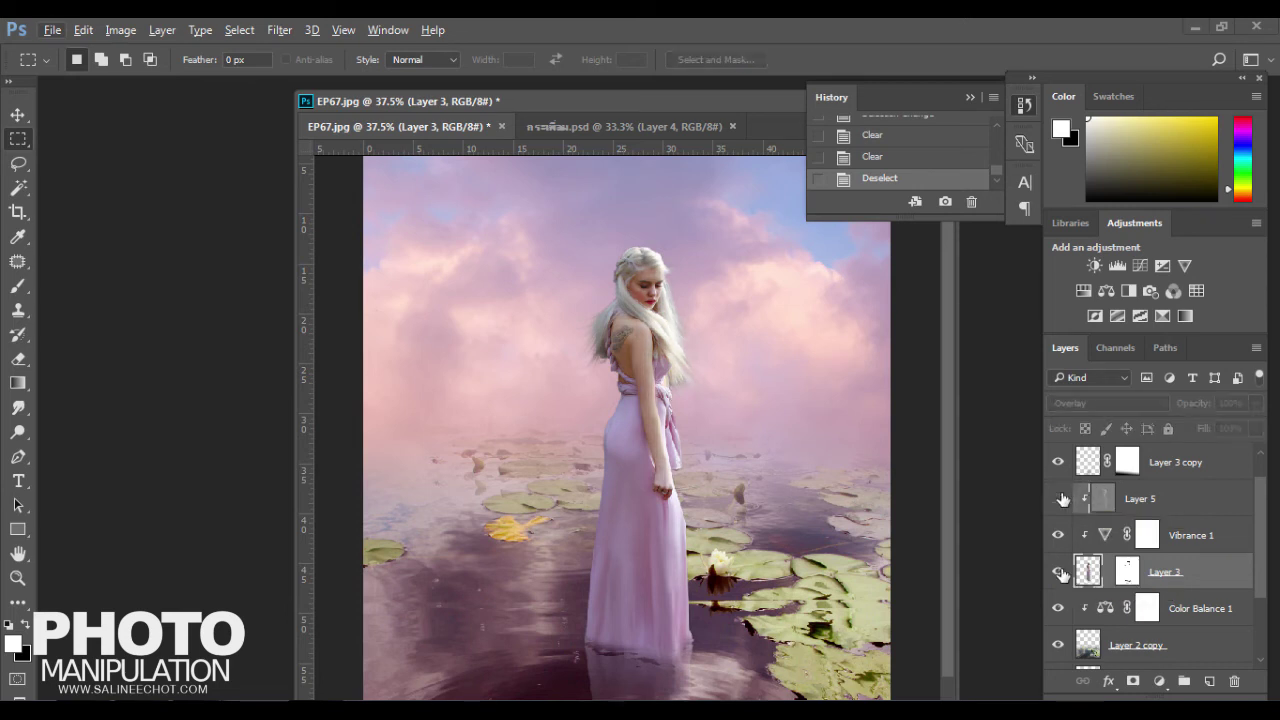
click(1059, 498)
click(1102, 498)
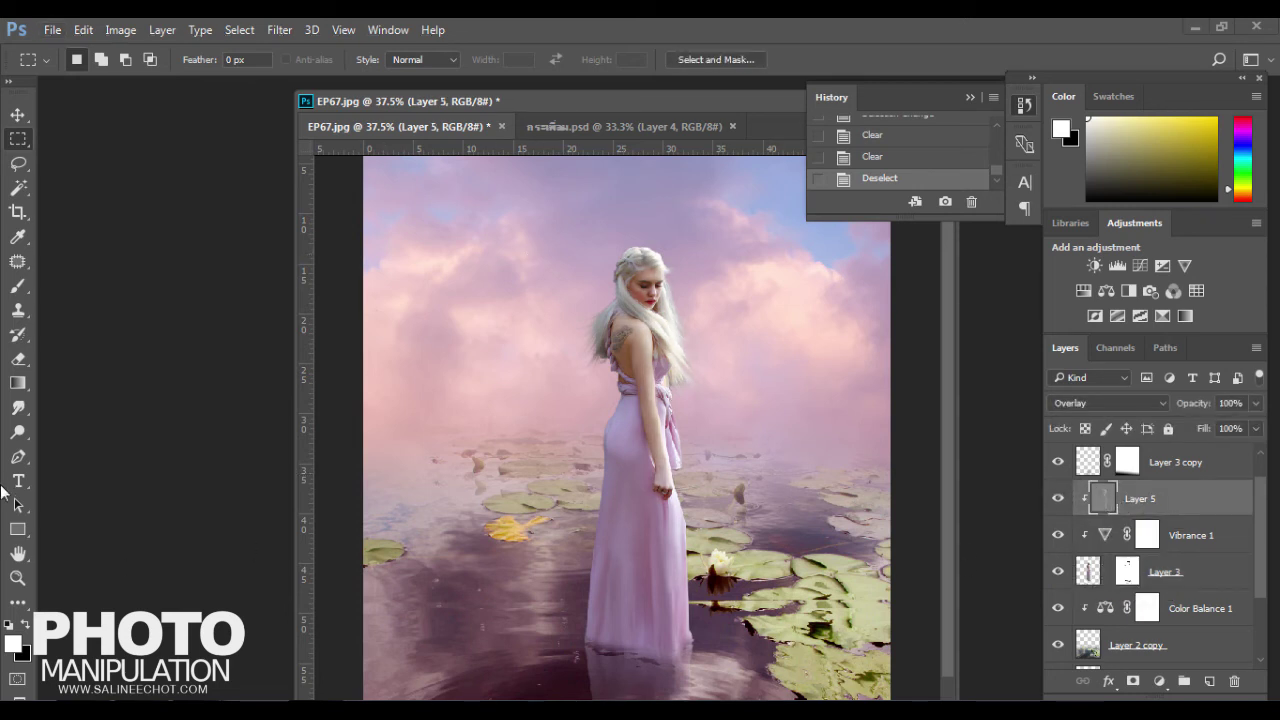
click(18, 432)
click(90, 447)
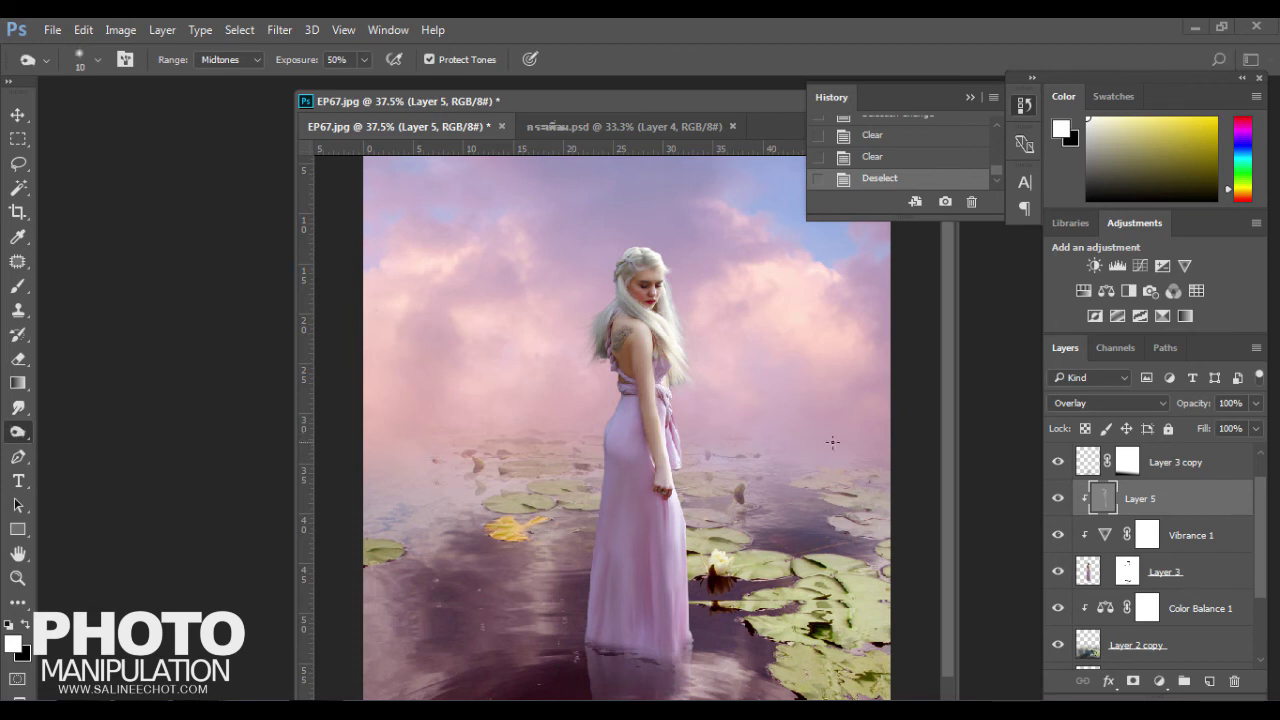
scroll(694, 372, up, 3)
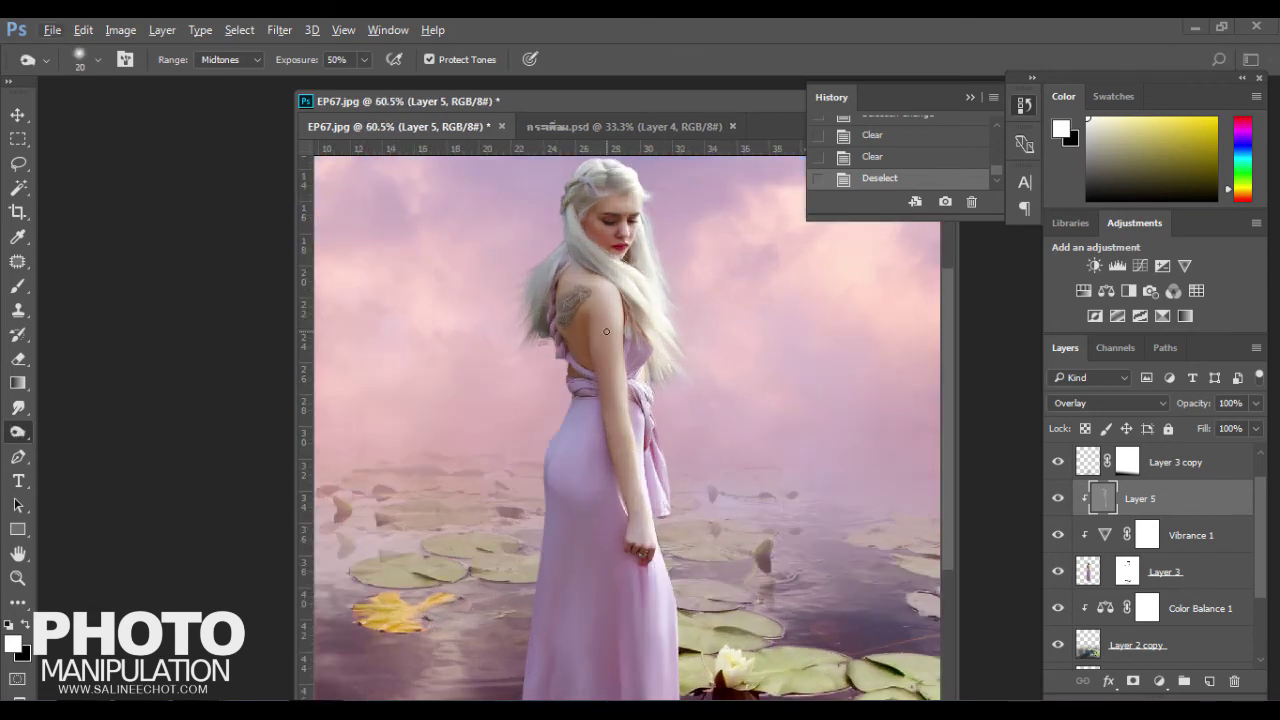
drag(590, 360, 583, 309)
Redo the burning at 27% exposure, shading the woman's back and arm
click(365, 58)
key(ctrl+z)
click(344, 81)
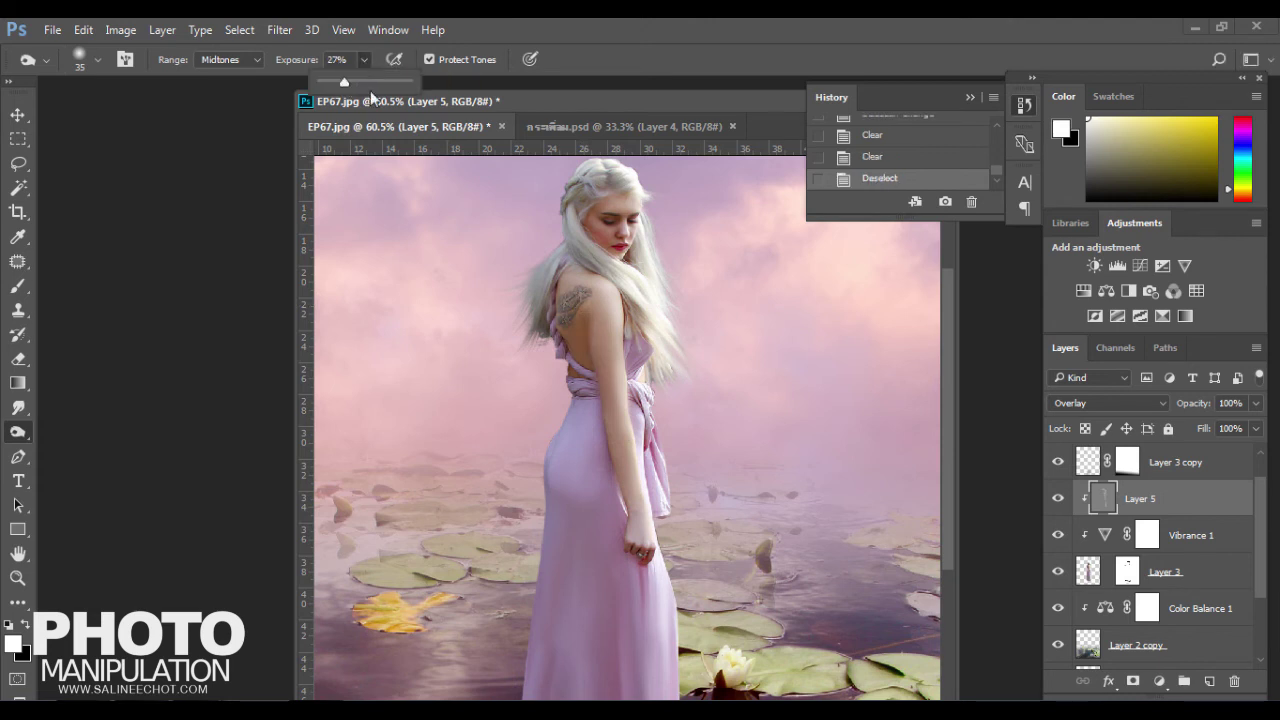
click(590, 307)
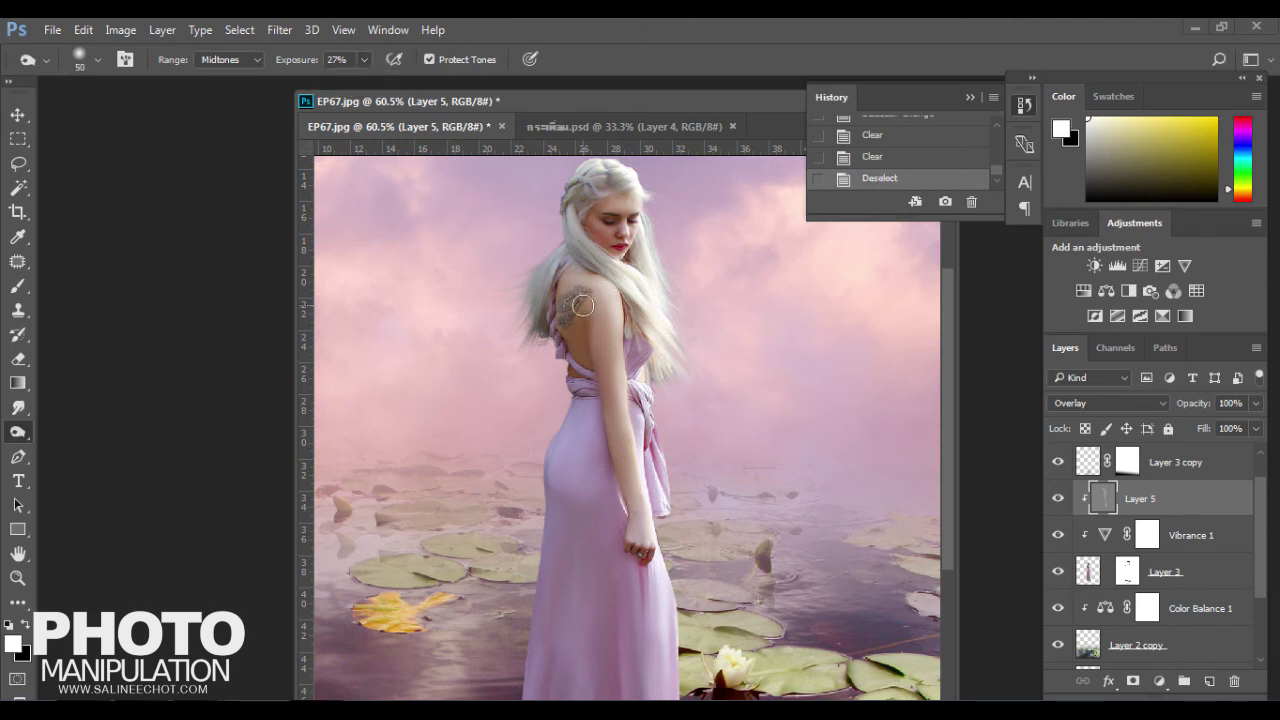
drag(588, 305, 612, 493)
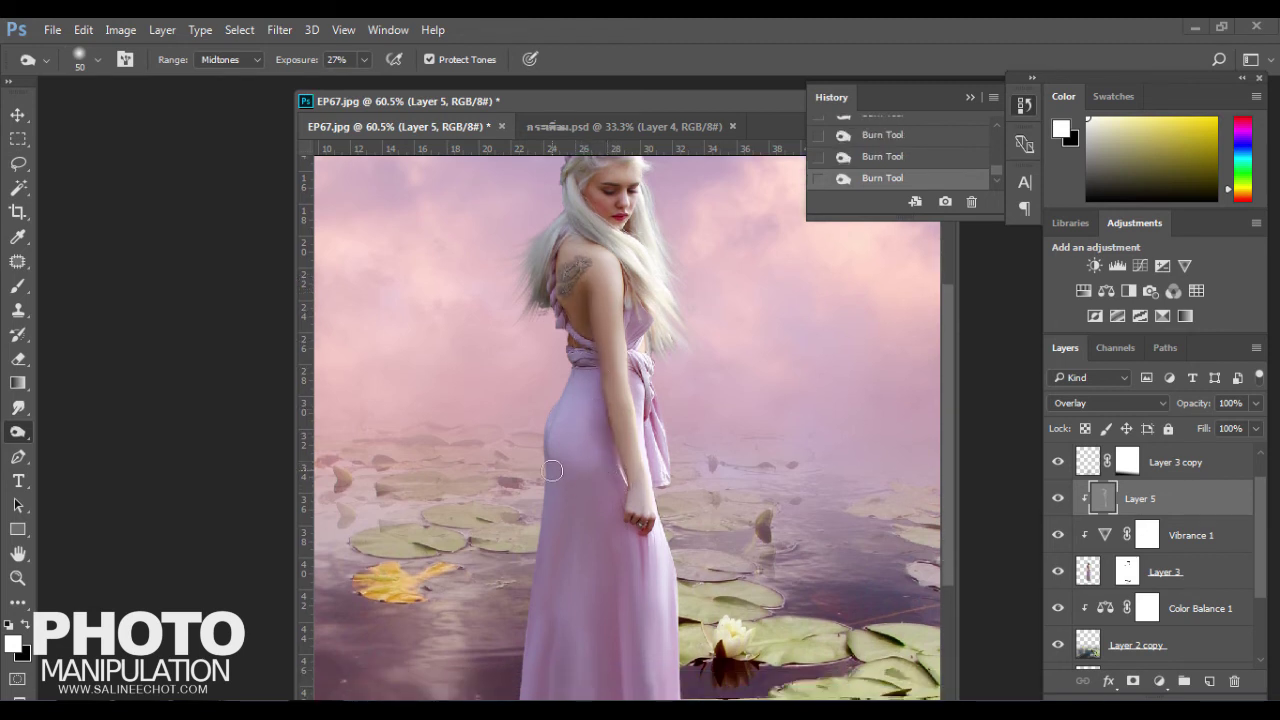
scroll(620, 480, down, 3)
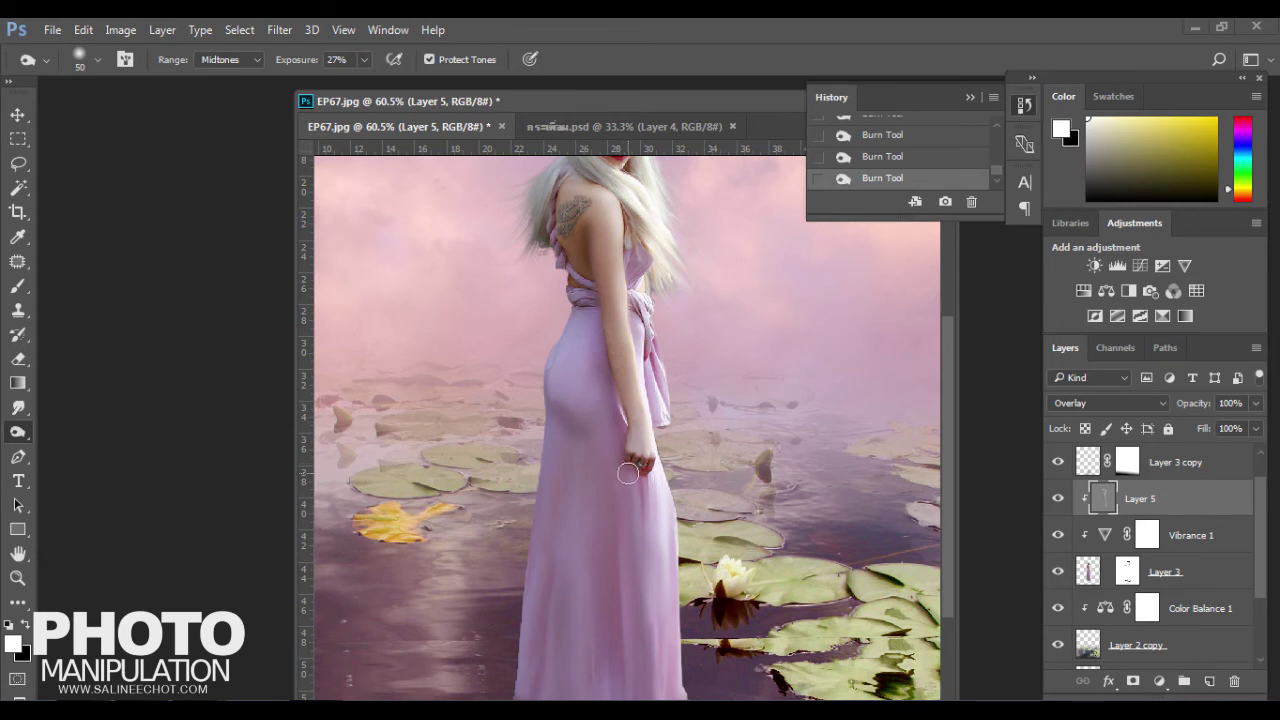
drag(634, 456, 630, 397)
Burn shadows into the hair near her head and around the shoulder
scroll(630, 397, up, 3)
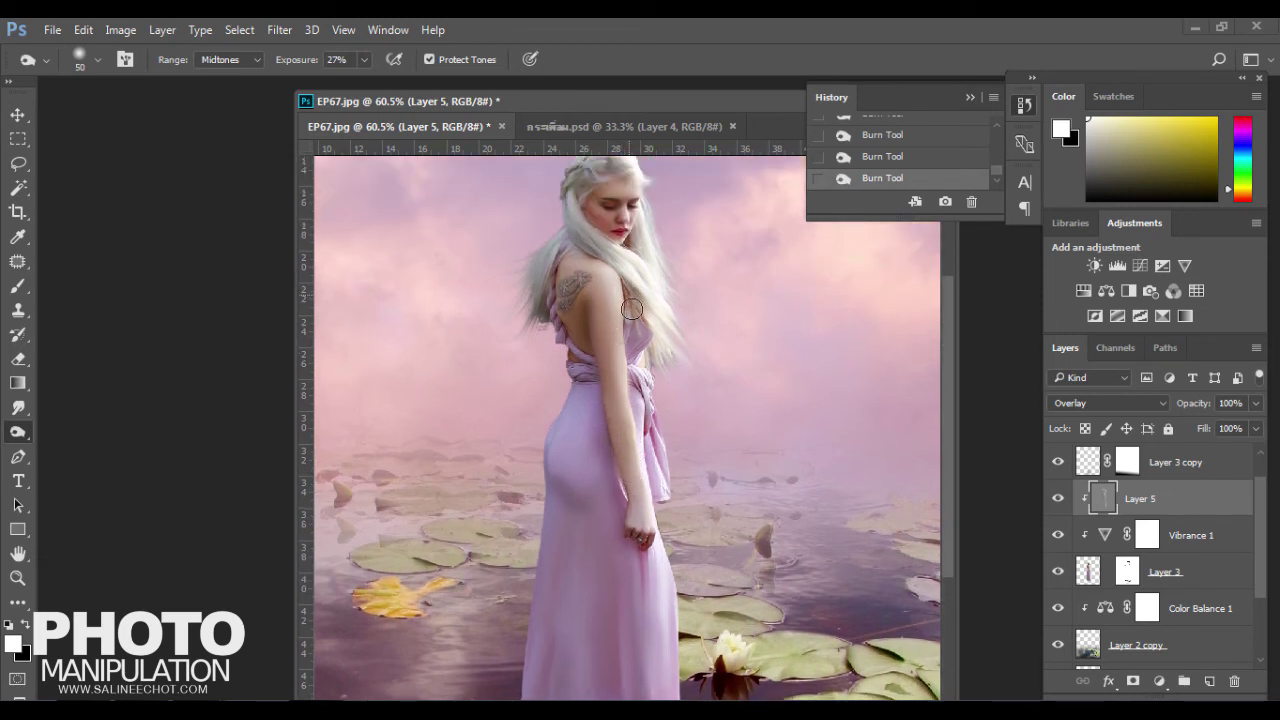
scroll(647, 351, up, 2)
drag(578, 233, 593, 240)
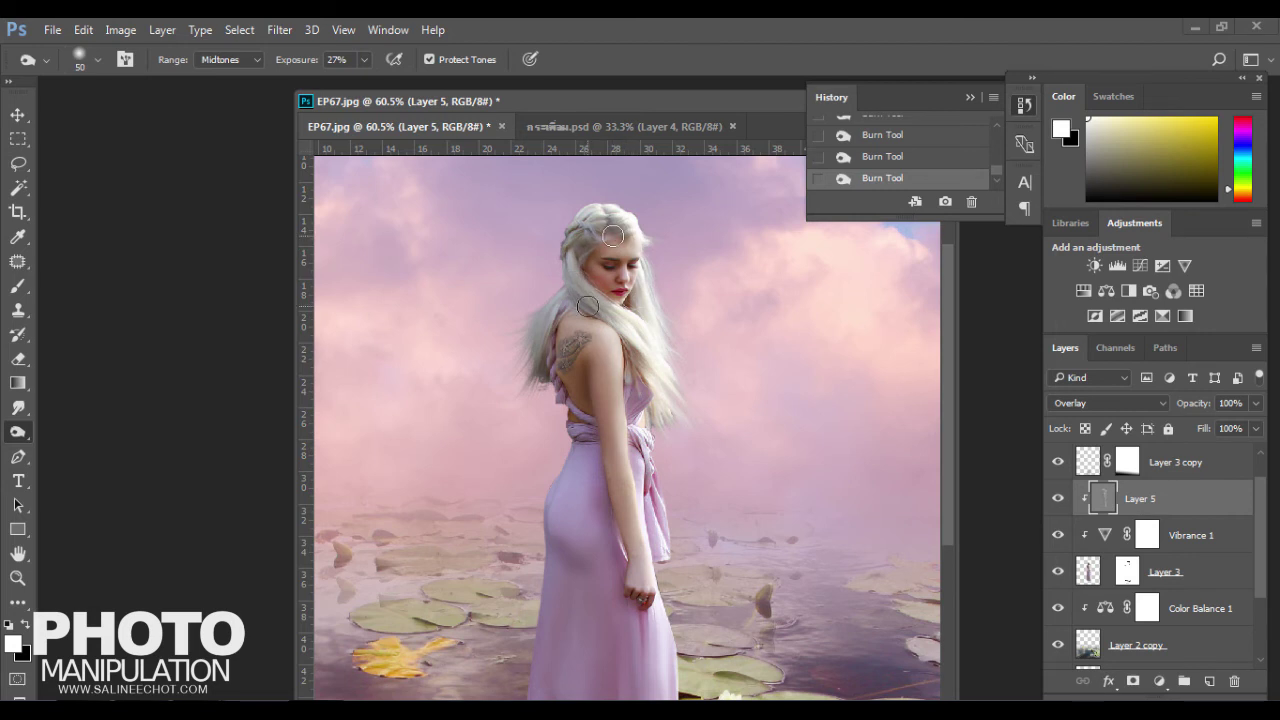
drag(612, 350, 546, 374)
scroll(667, 416, down, 2)
scroll(667, 416, down, 1)
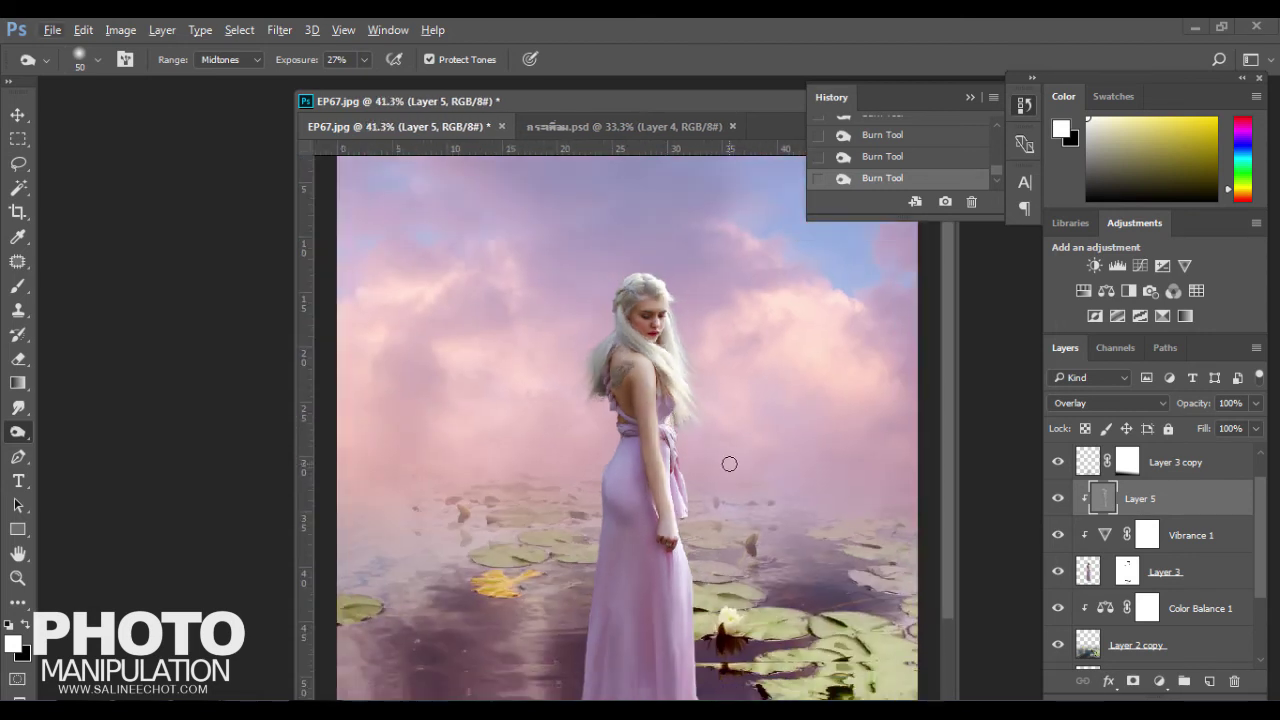
key(ctrl+z)
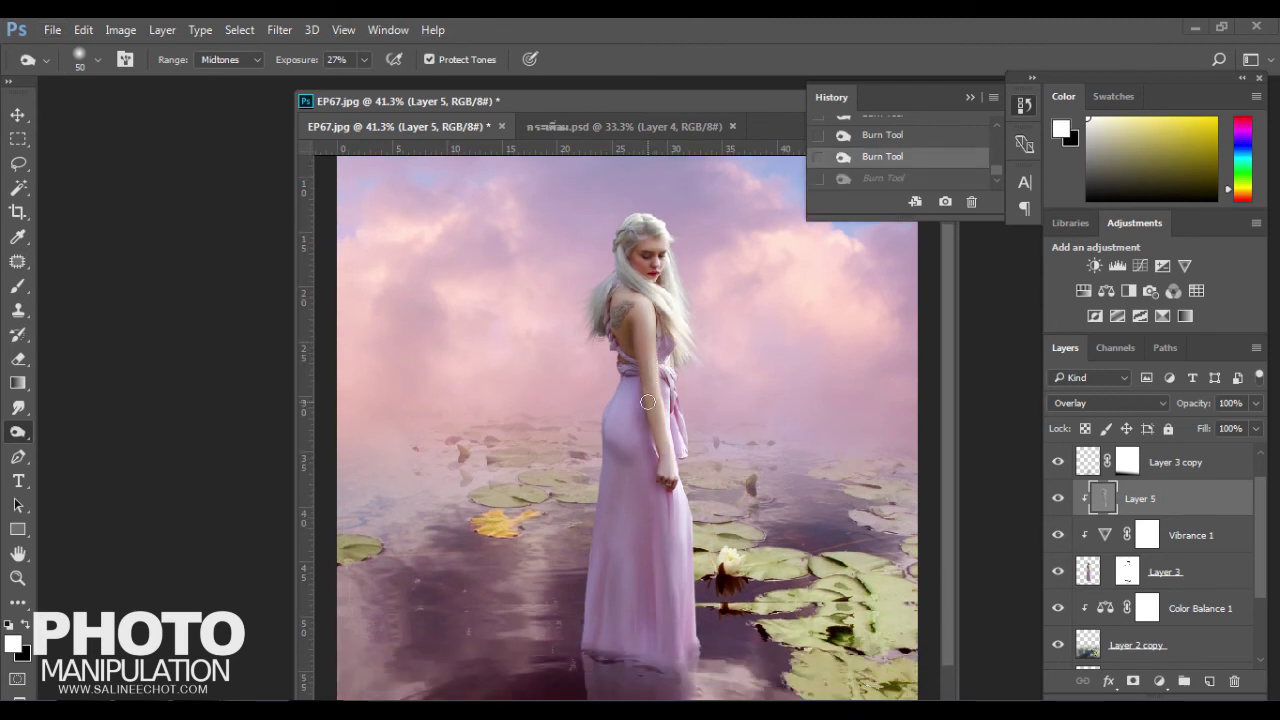
scroll(674, 271, up, 2)
scroll(666, 314, up, 1)
scroll(666, 314, up, 5)
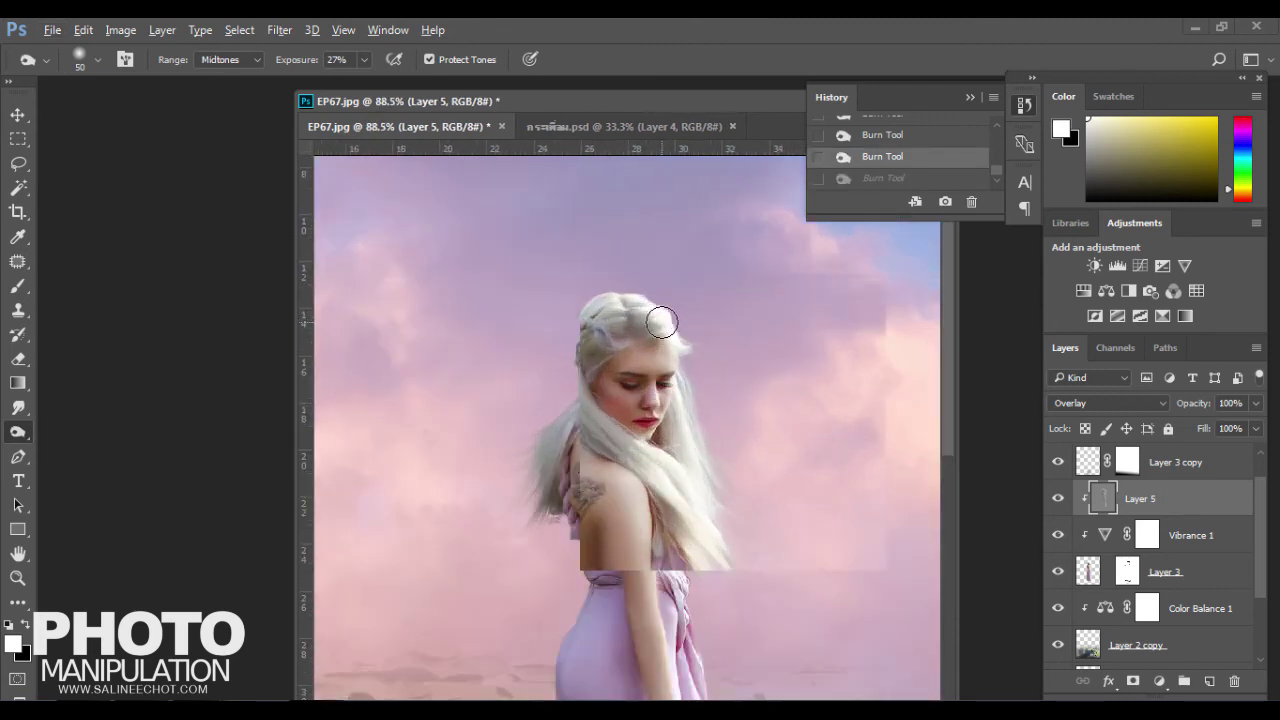
drag(622, 334, 640, 340)
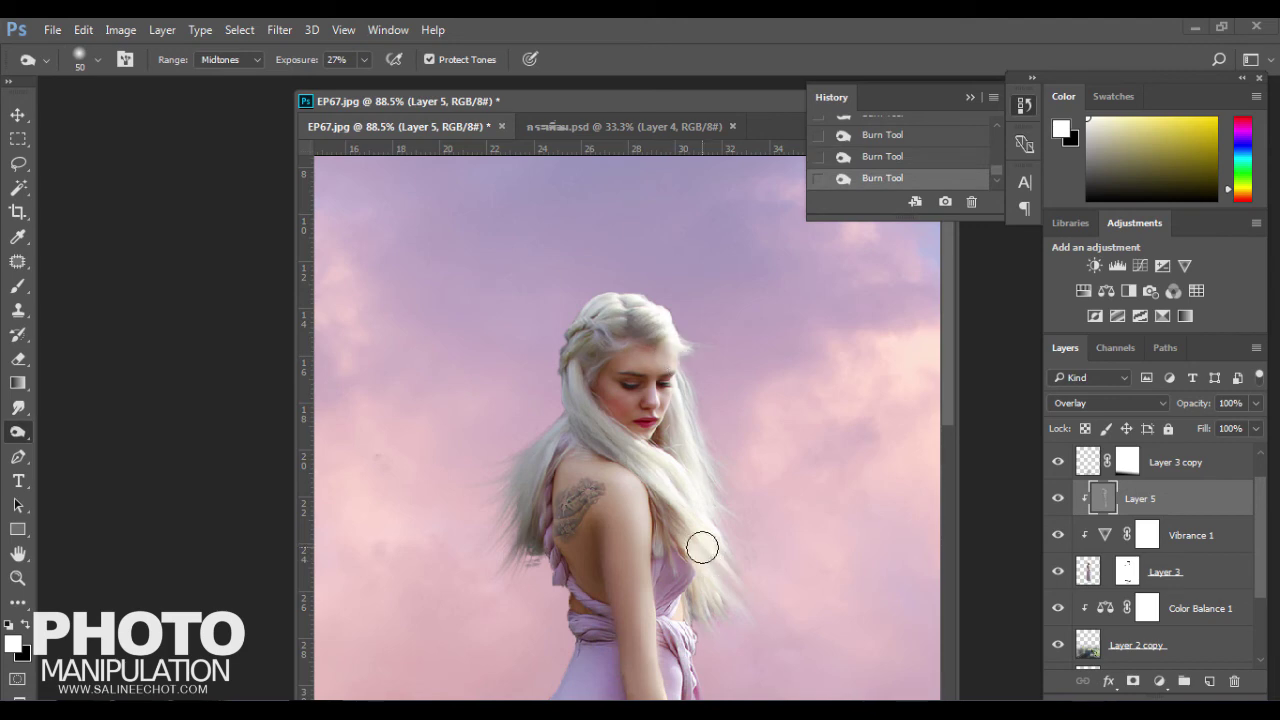
scroll(690, 500, down, 2)
scroll(686, 463, up, 2)
scroll(685, 463, up, 1)
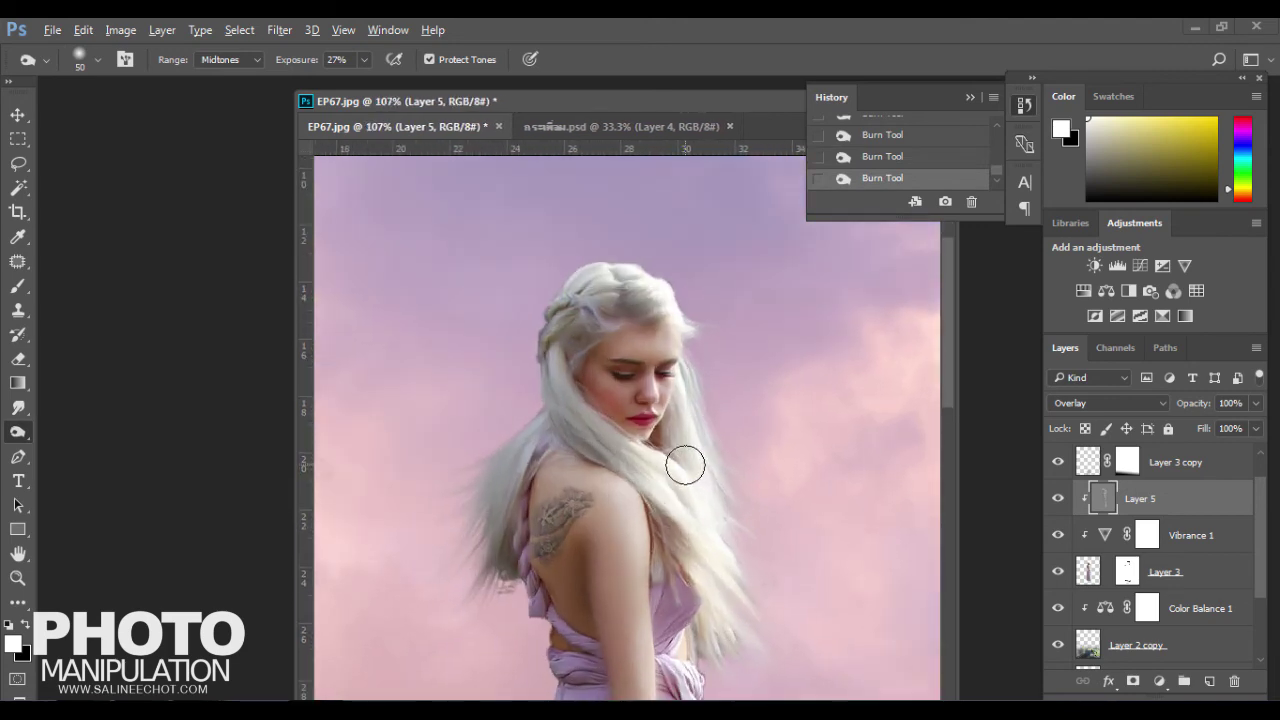
scroll(686, 464, down, 3)
scroll(682, 466, down, 2)
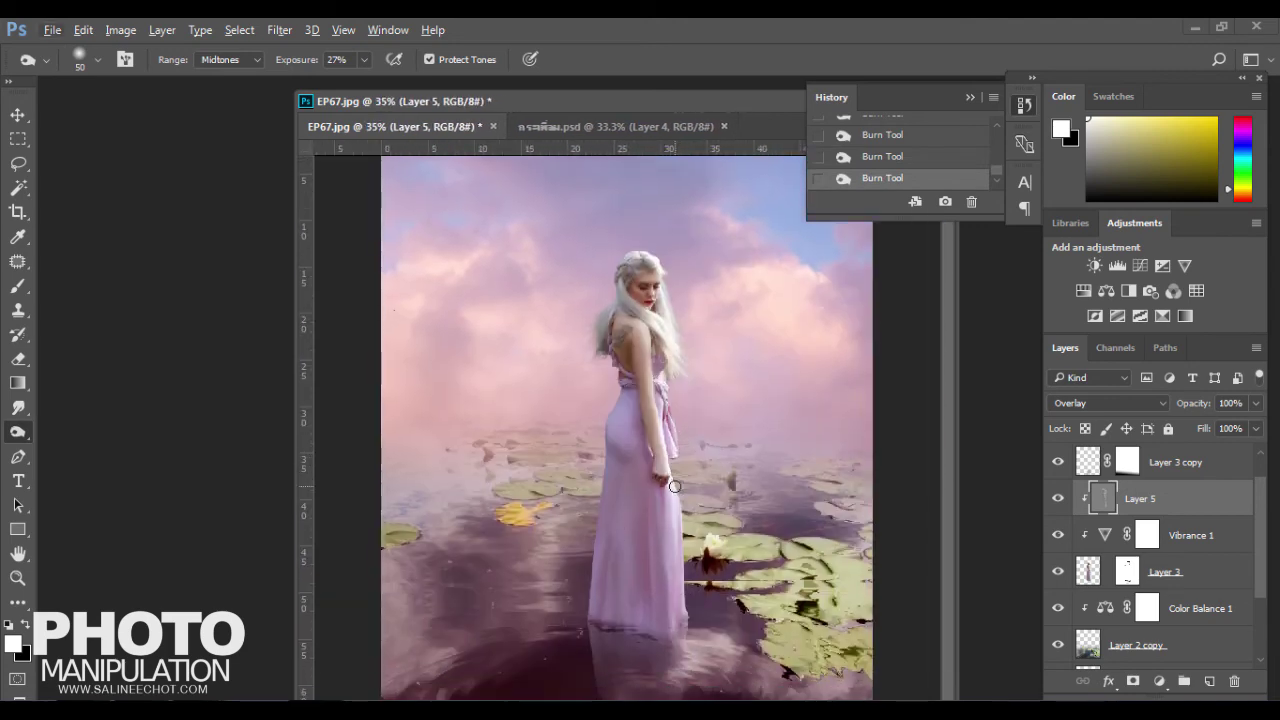
scroll(674, 485, down, 1)
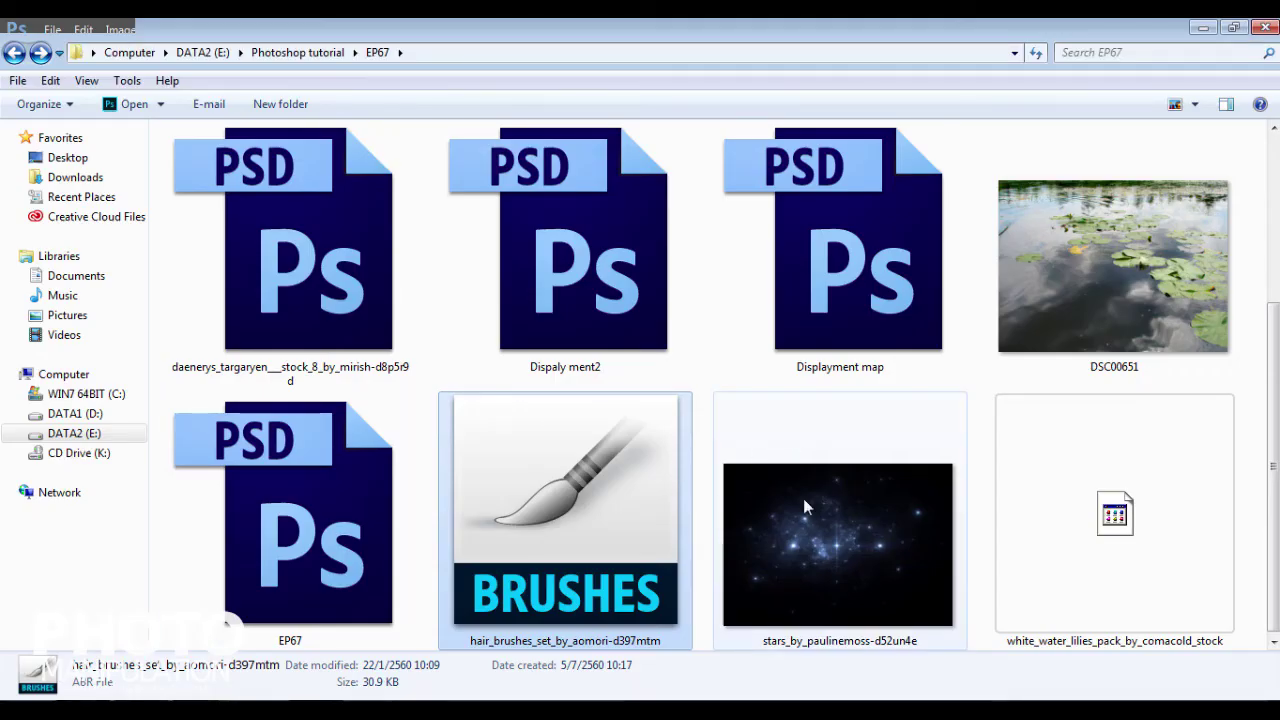
Drag the stars image from Explorer into Photoshop and move it onto the EP67 composite
click(806, 515)
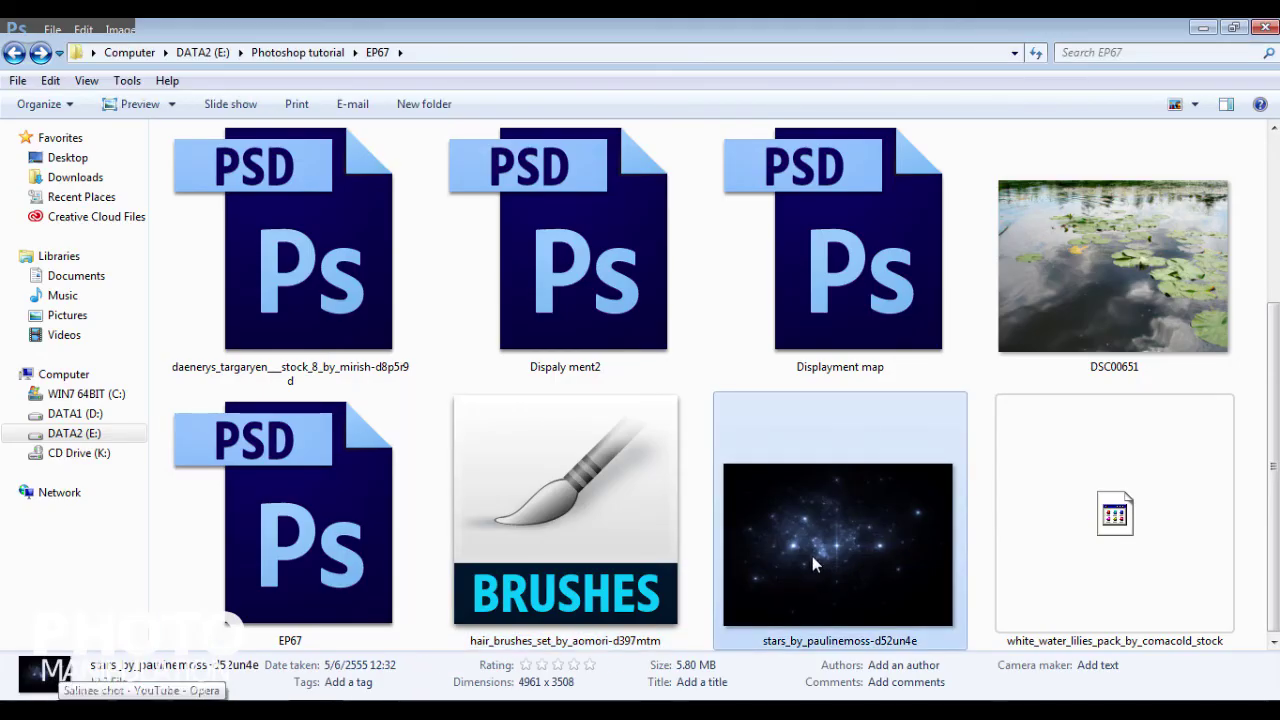
drag(812, 556, 202, 590)
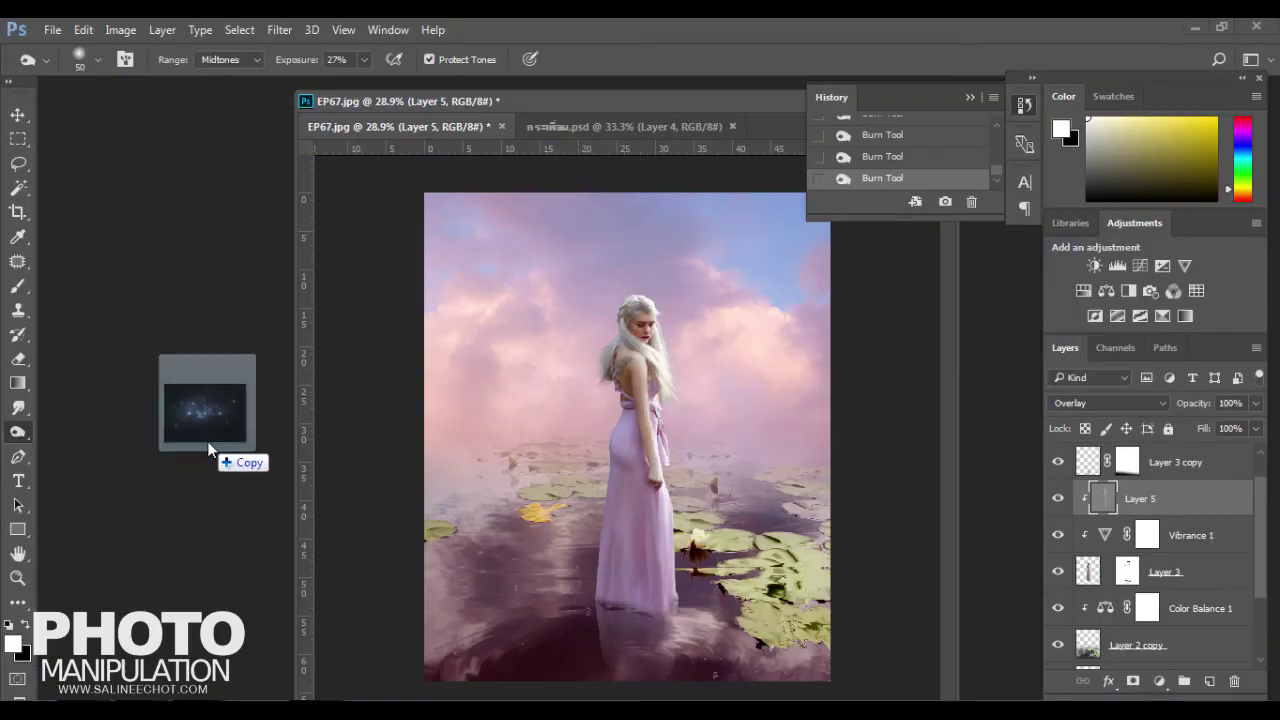
mouse_move(202, 590)
mouse_down()
mouse_move(181, 127)
mouse_move(211, 525)
mouse_up()
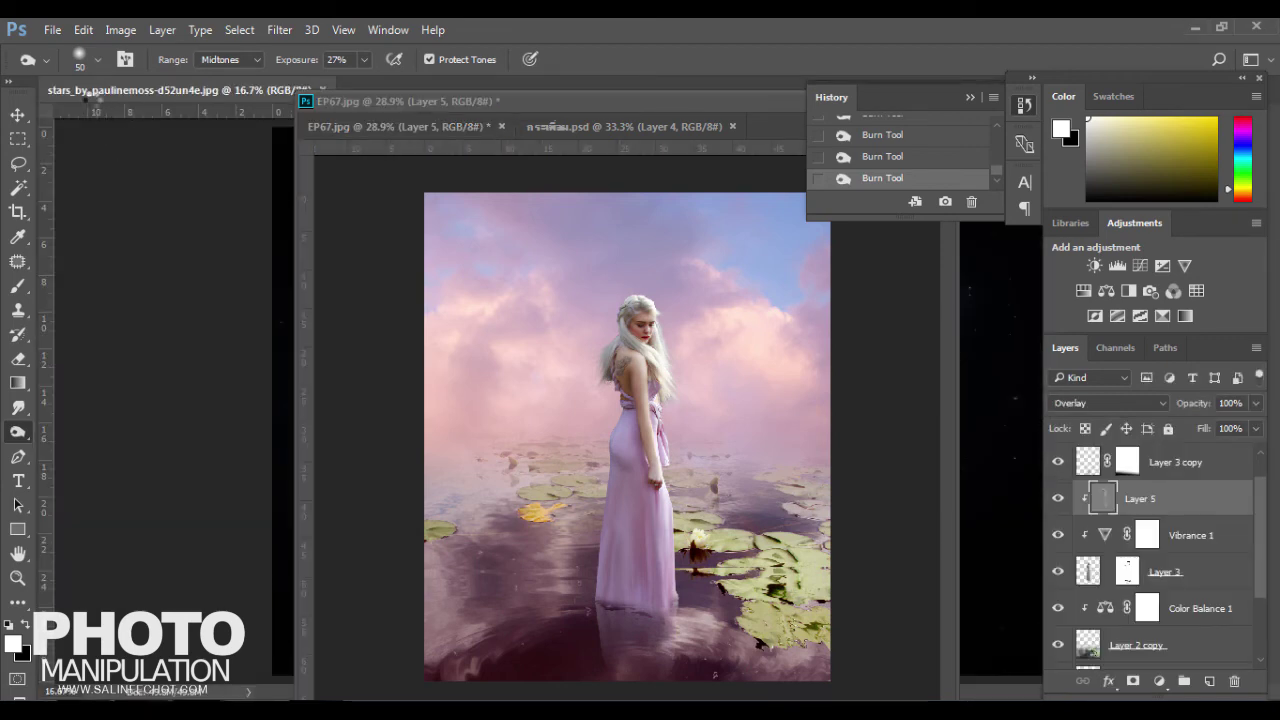
key(v)
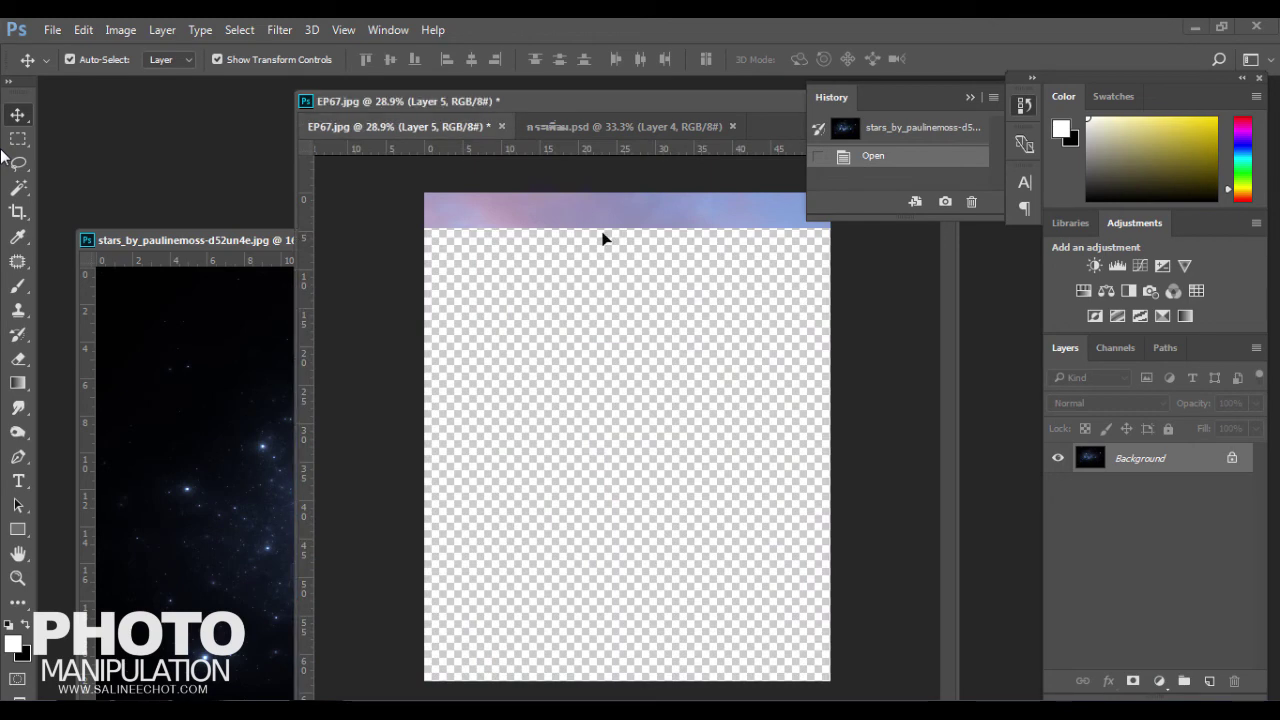
drag(444, 328, 757, 329)
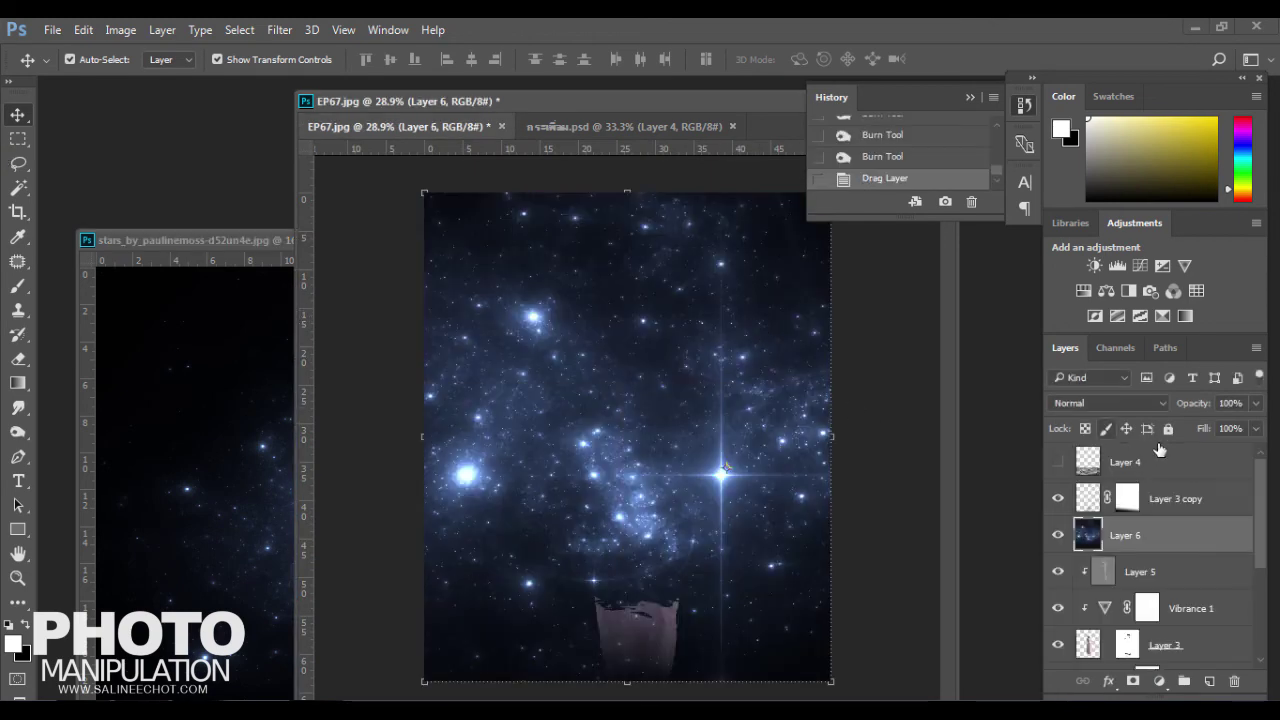
Set the stars layer to Screen, shift it up-right, and rotate it about 6°
click(1149, 404)
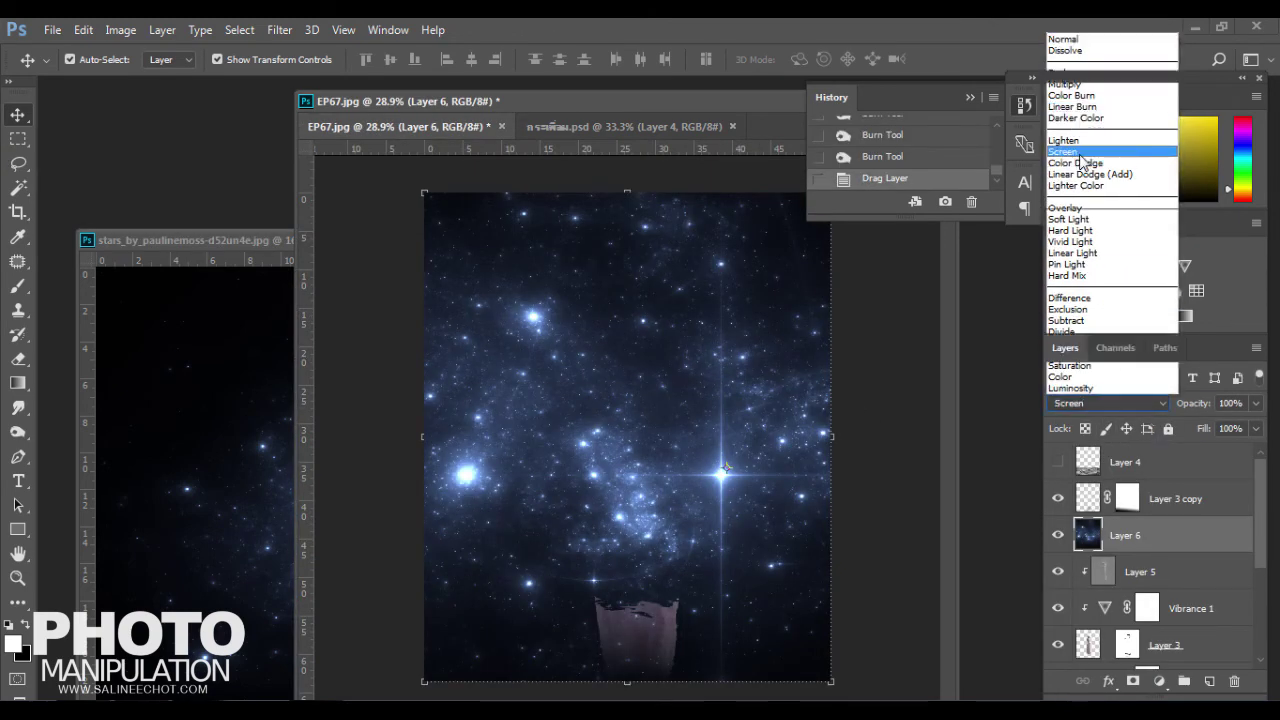
click(1110, 152)
mouse_move(482, 473)
mouse_down()
mouse_move(626, 378)
mouse_move(749, 177)
mouse_up()
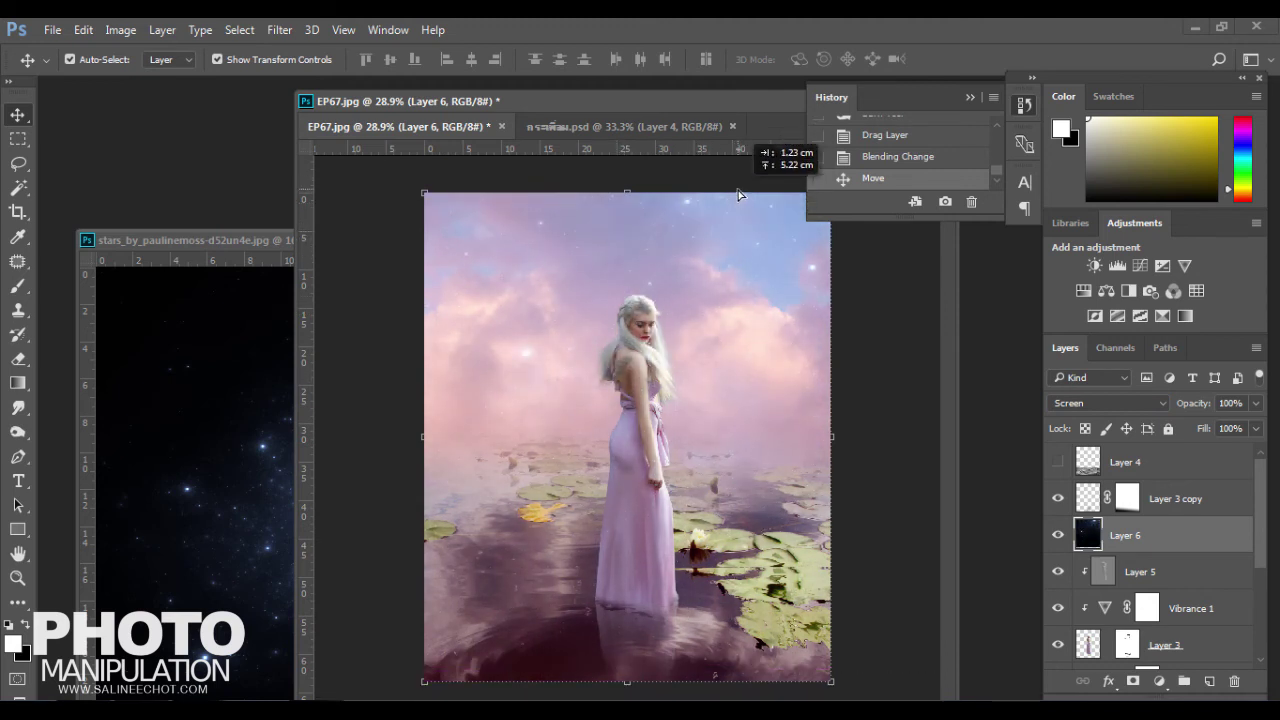
drag(749, 177, 738, 190)
drag(310, 642, 320, 525)
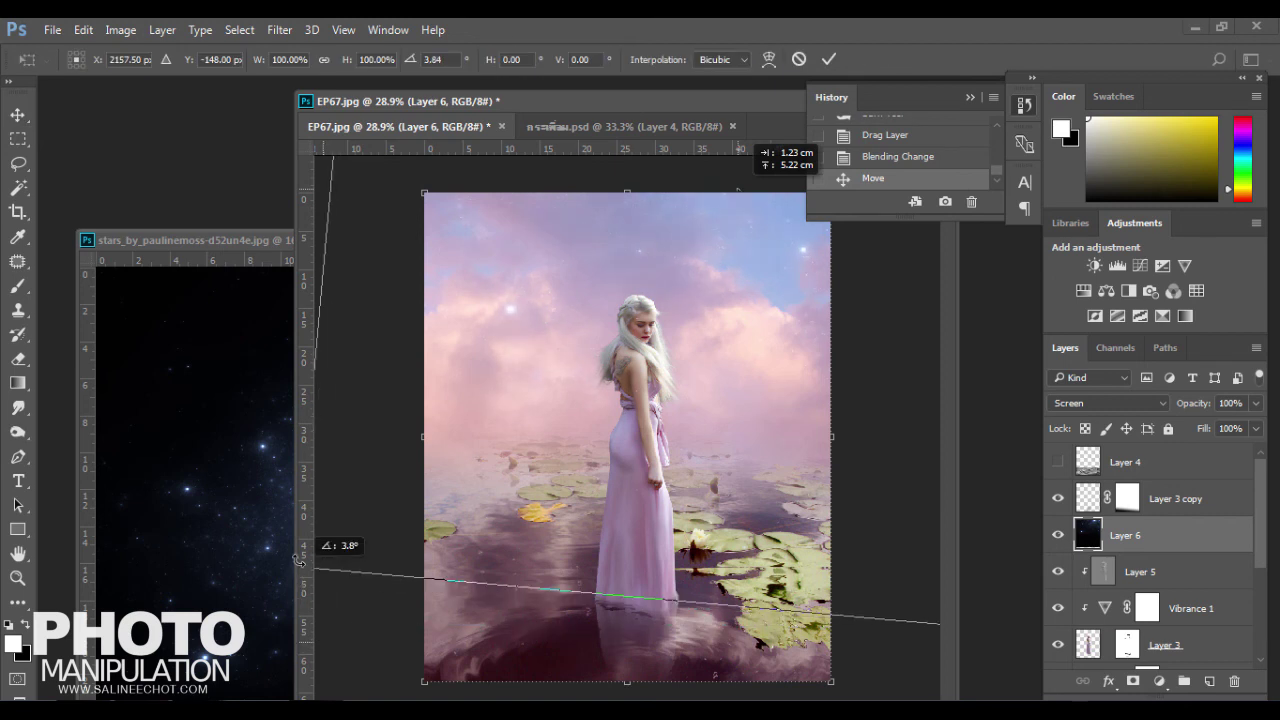
drag(530, 384, 557, 374)
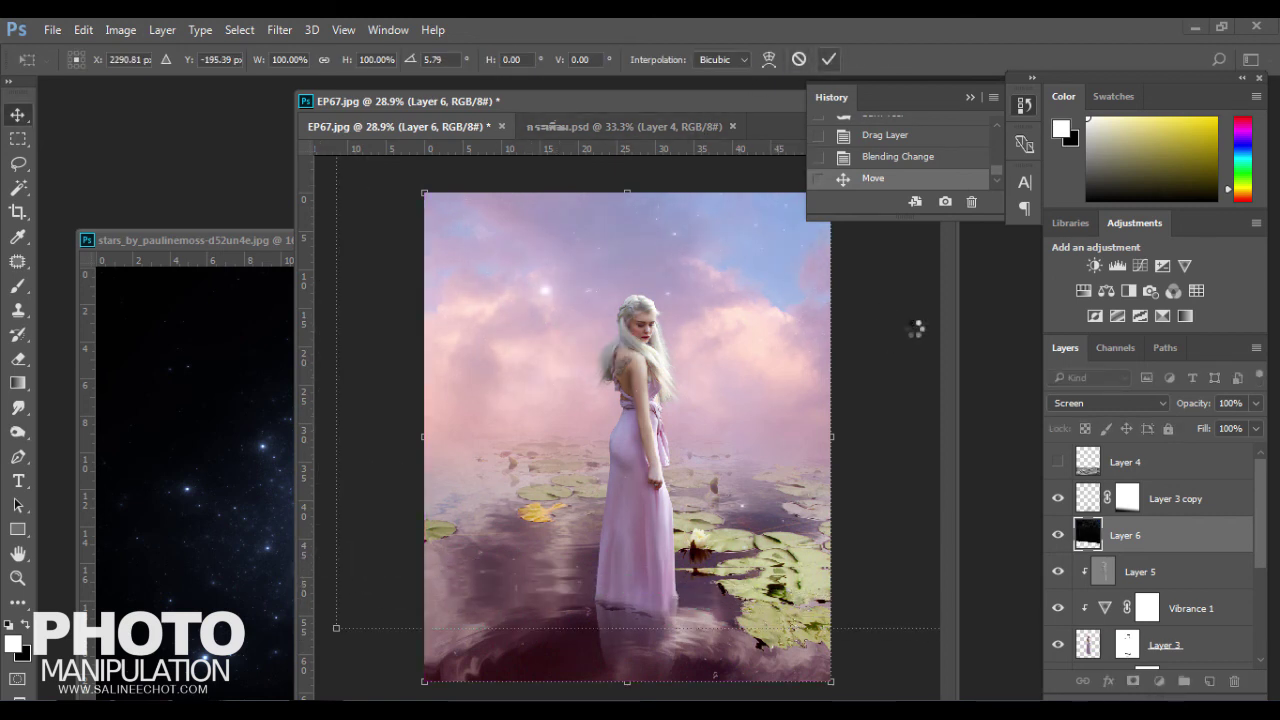
key(Return)
key(ctrl+plus)
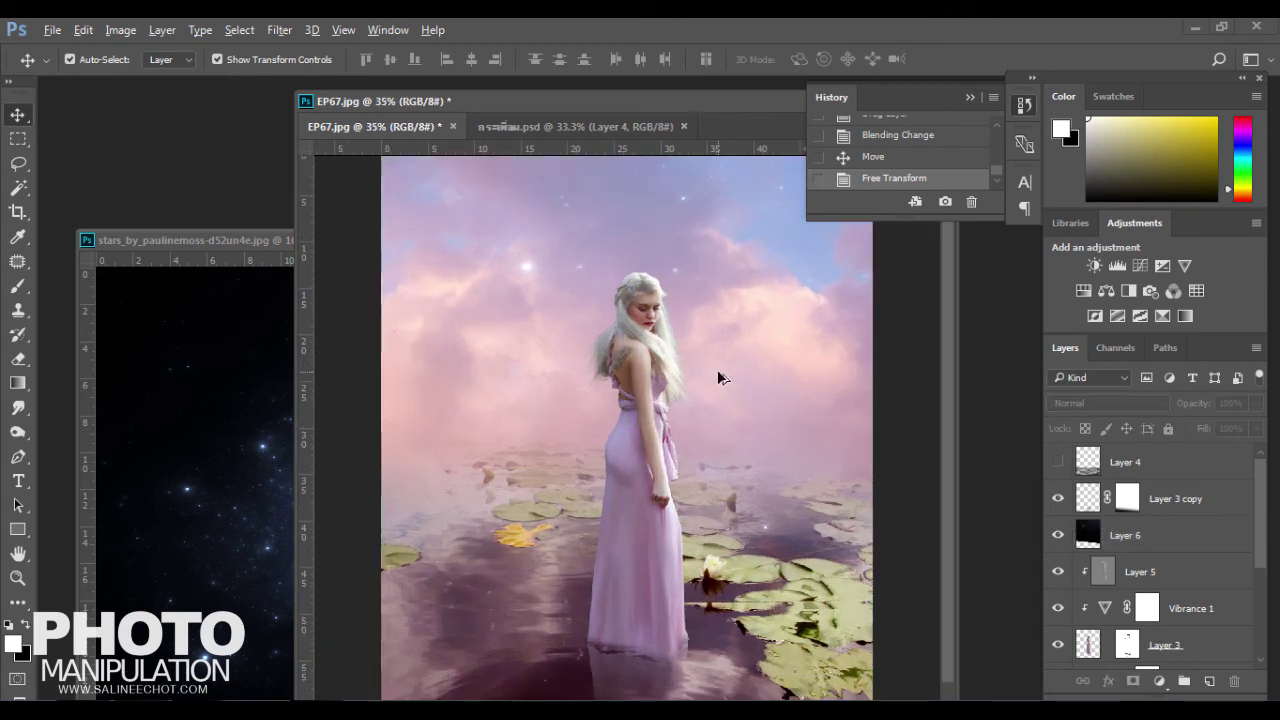
scroll(717, 378, down, 3)
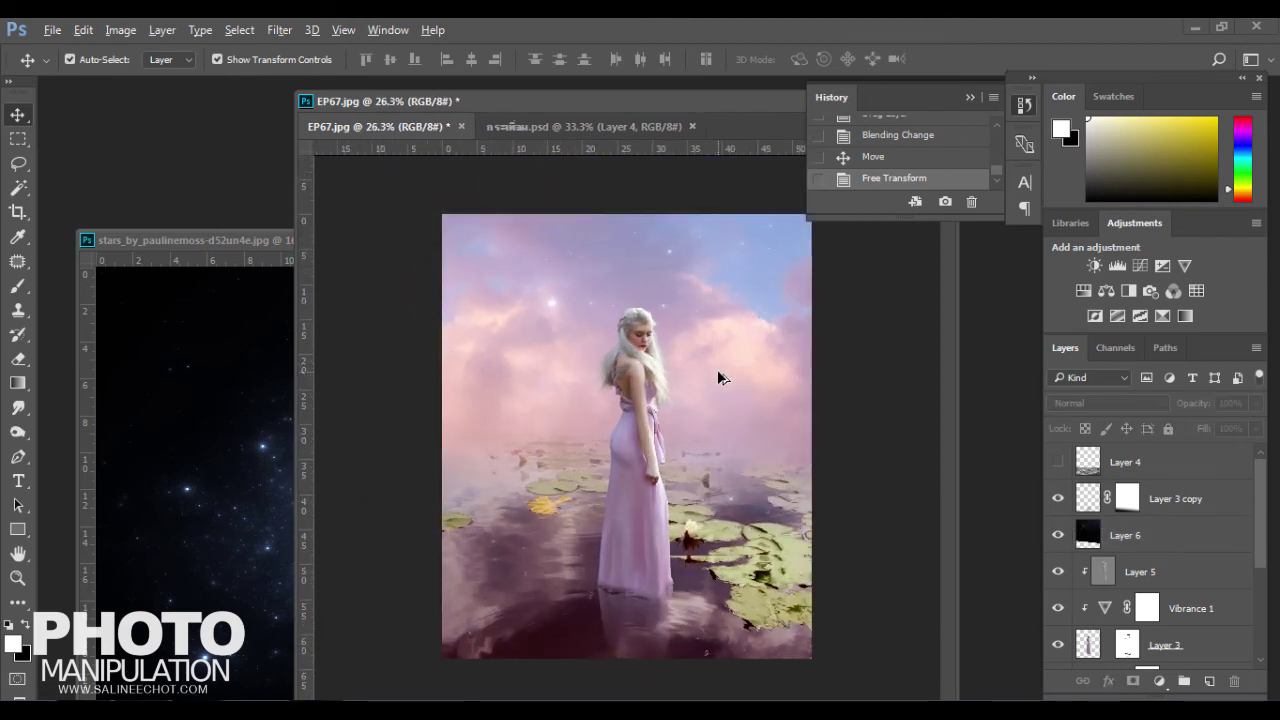
Select the whole canvas, make Layer 4 active, and paste a merged copy as Layer 7
click(18, 138)
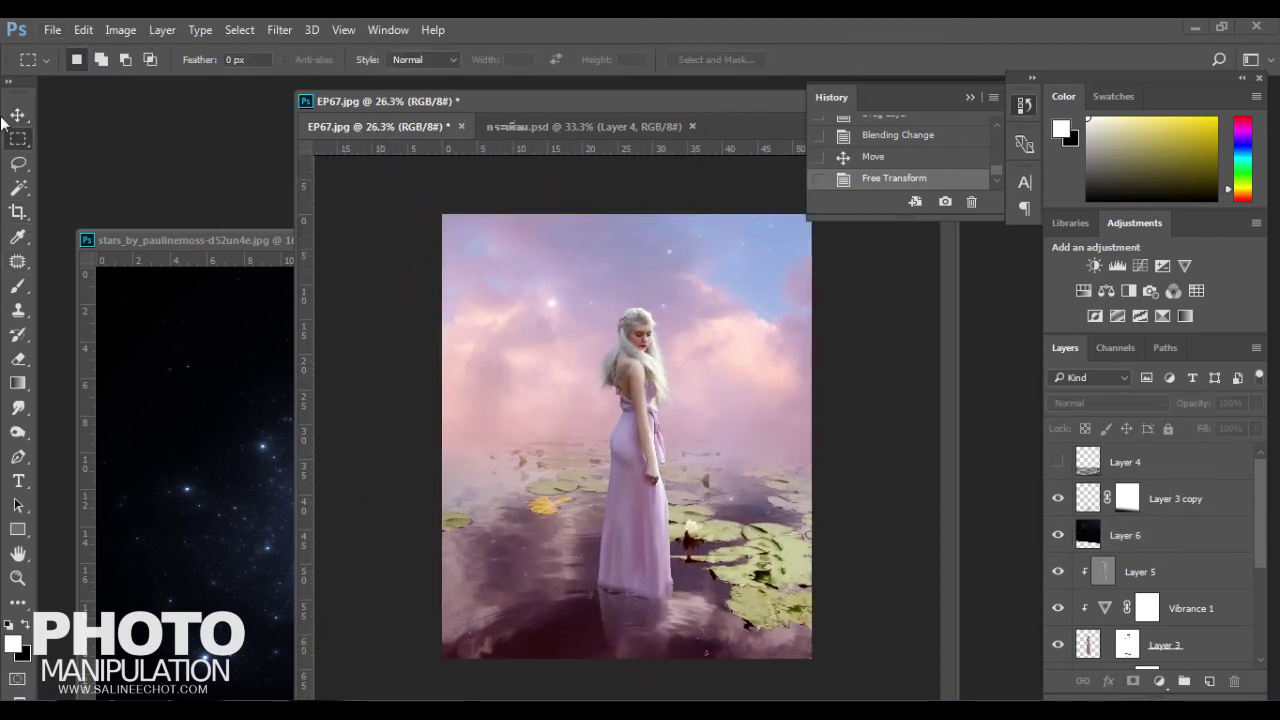
drag(390, 182, 797, 648)
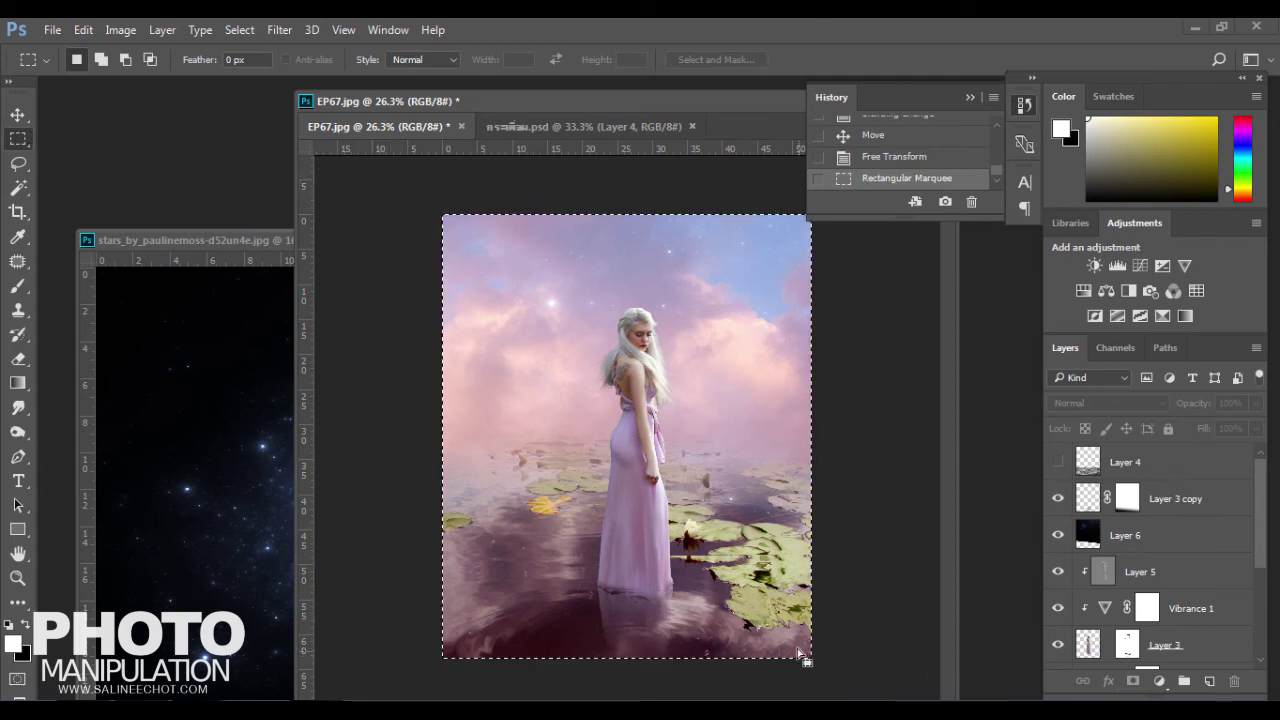
key(ctrl+z)
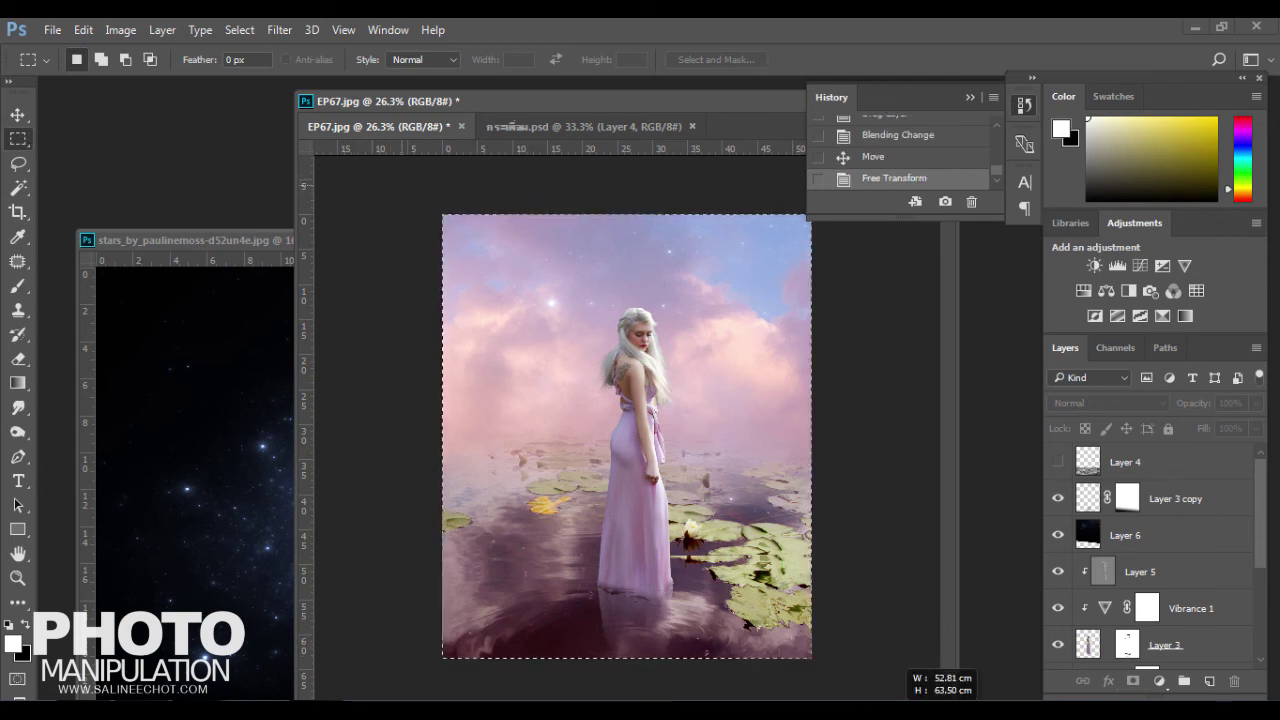
key(ctrl+z)
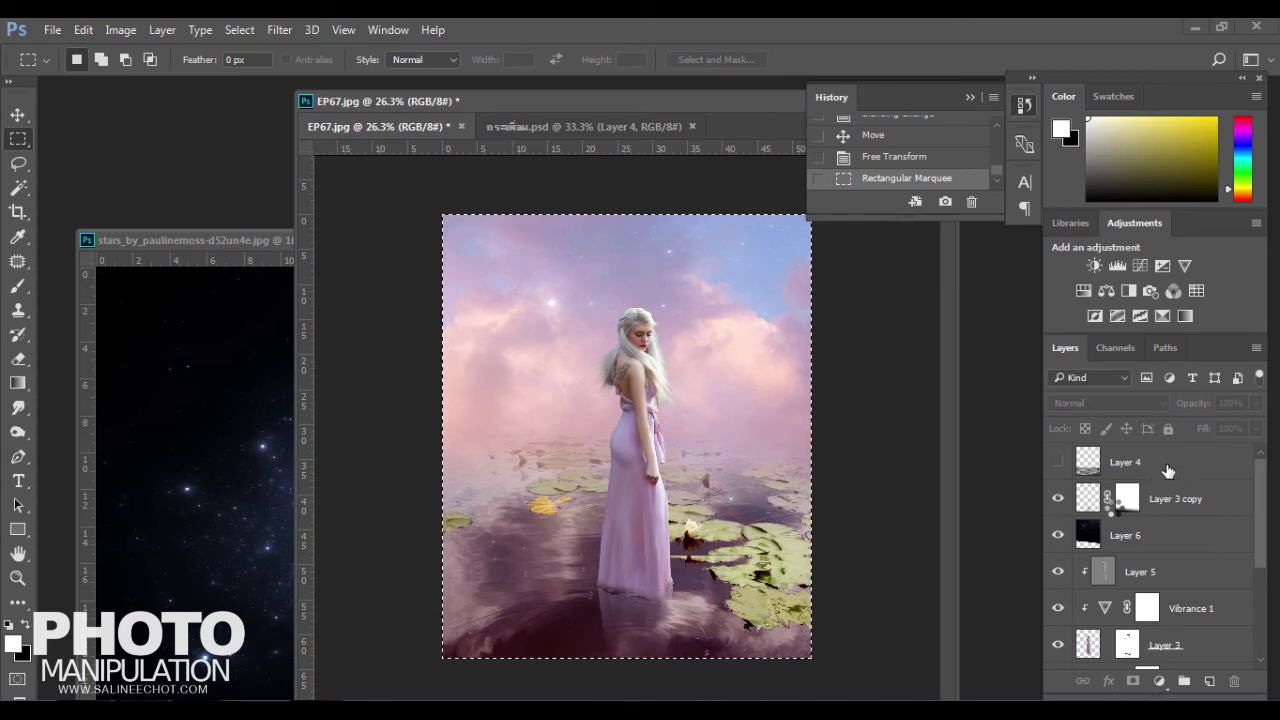
click(1140, 466)
key(ctrl+shift+c)
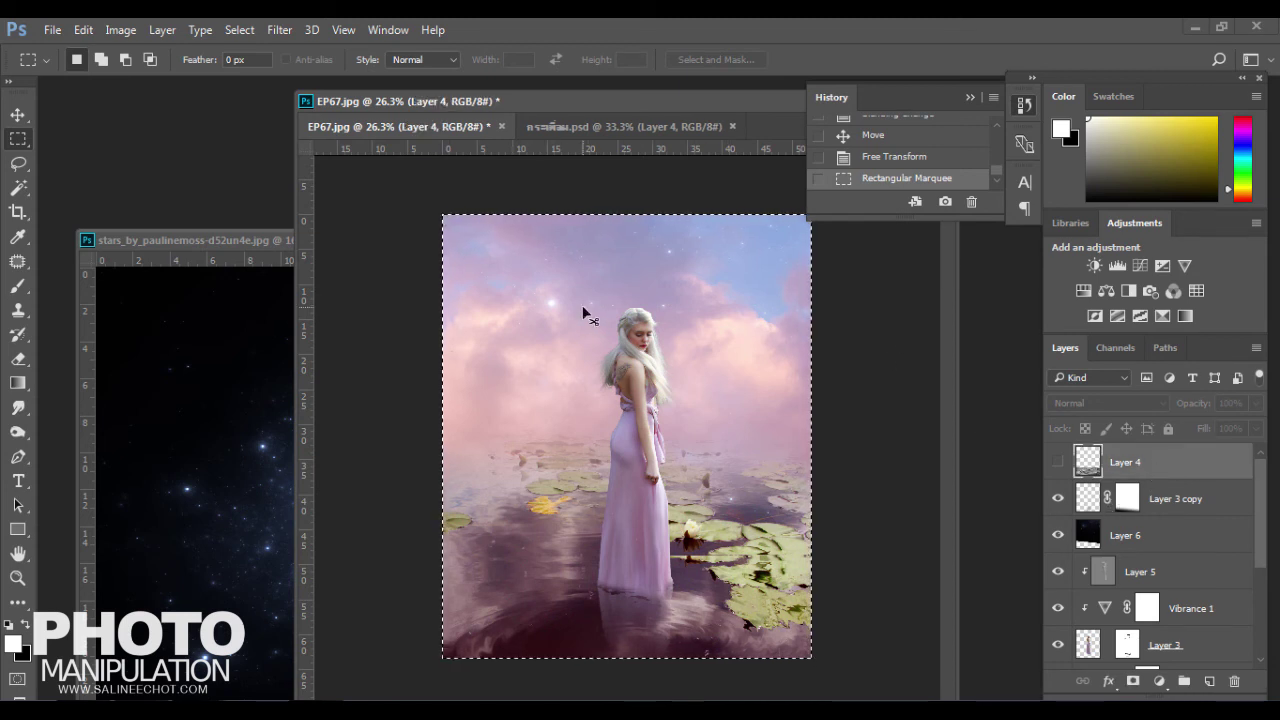
key(ctrl+v)
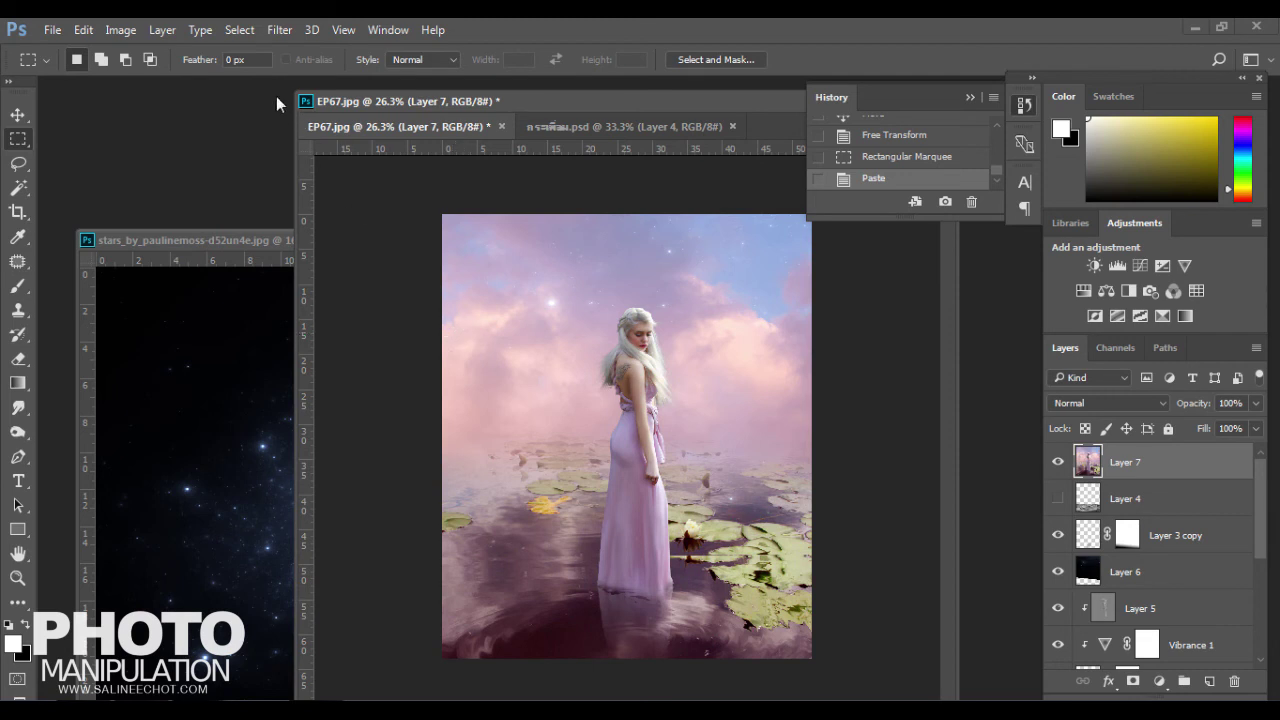
click(279, 29)
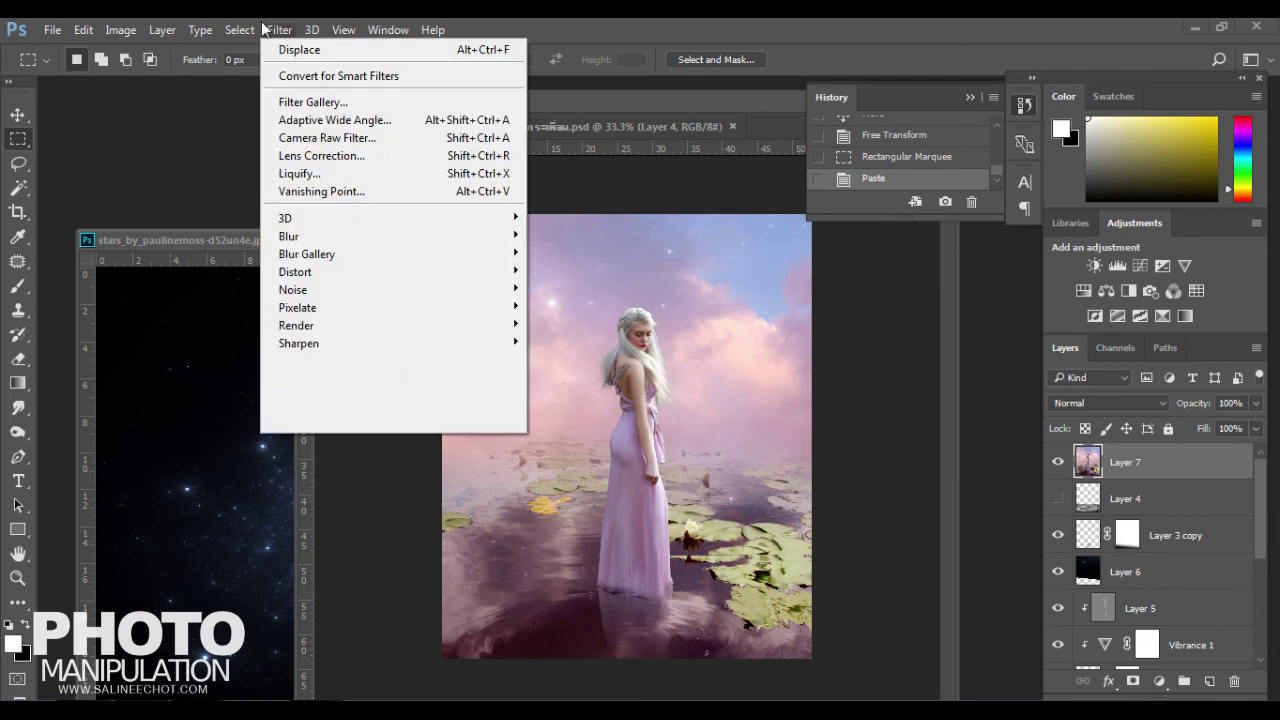
In Camera Raw Filter, draw a radial ellipse over the woman, move it onto her torso and tilt it
click(307, 142)
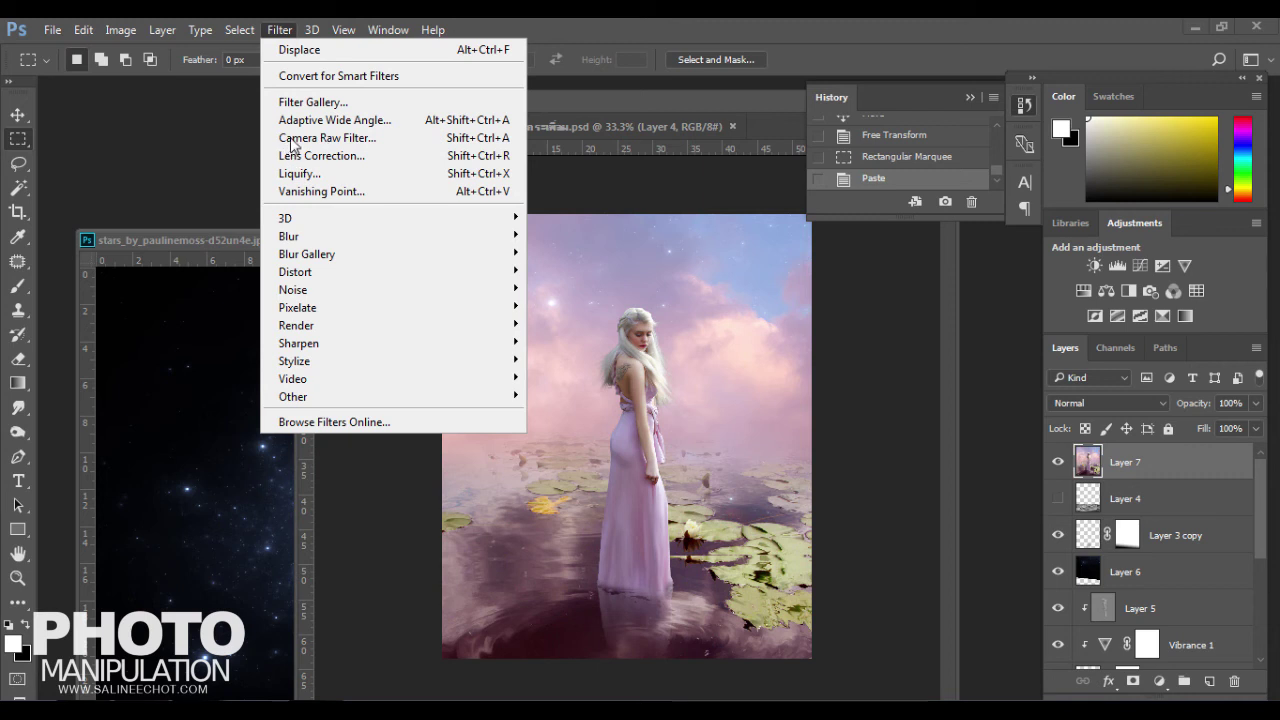
click(362, 155)
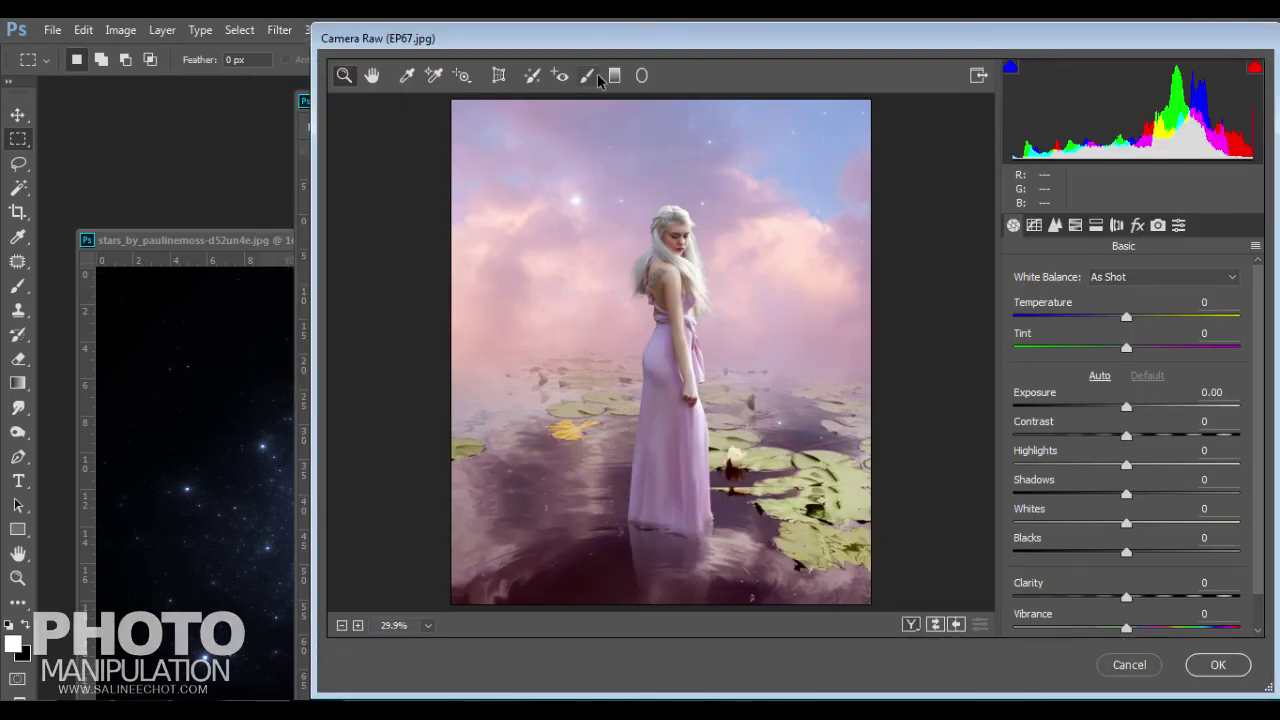
click(641, 75)
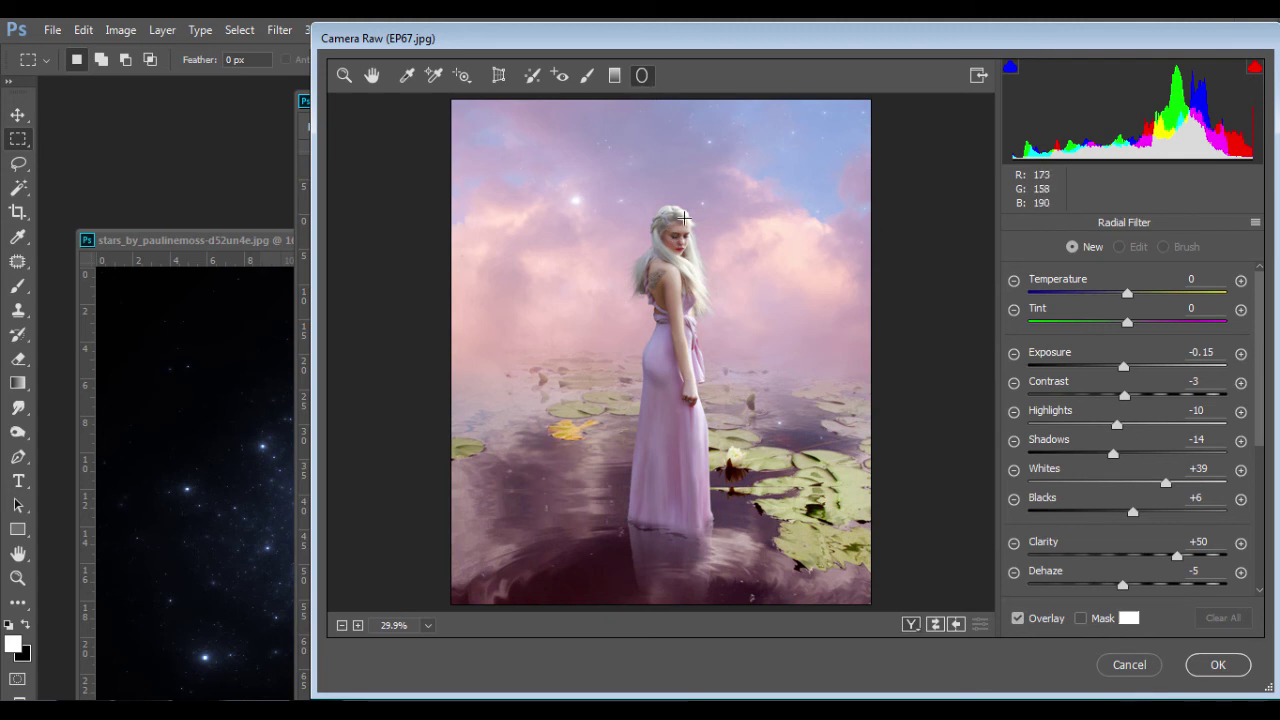
drag(683, 217, 717, 380)
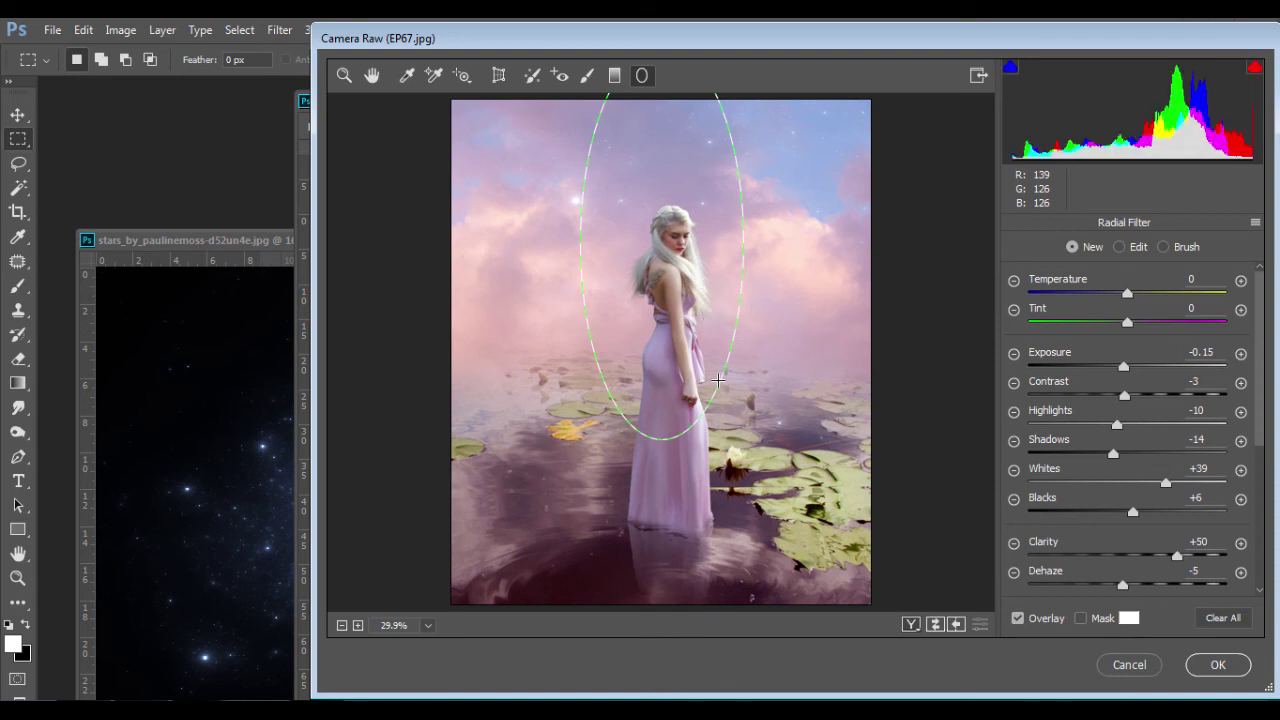
drag(717, 380, 706, 320)
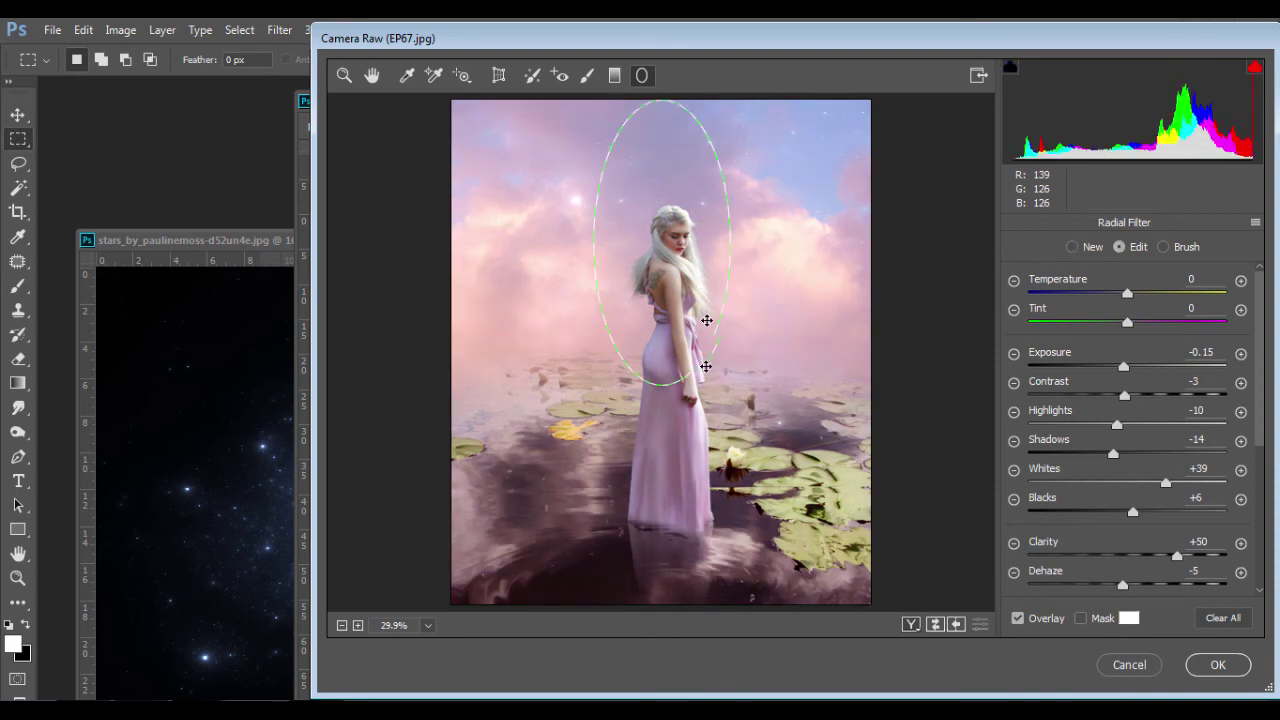
drag(706, 366, 715, 443)
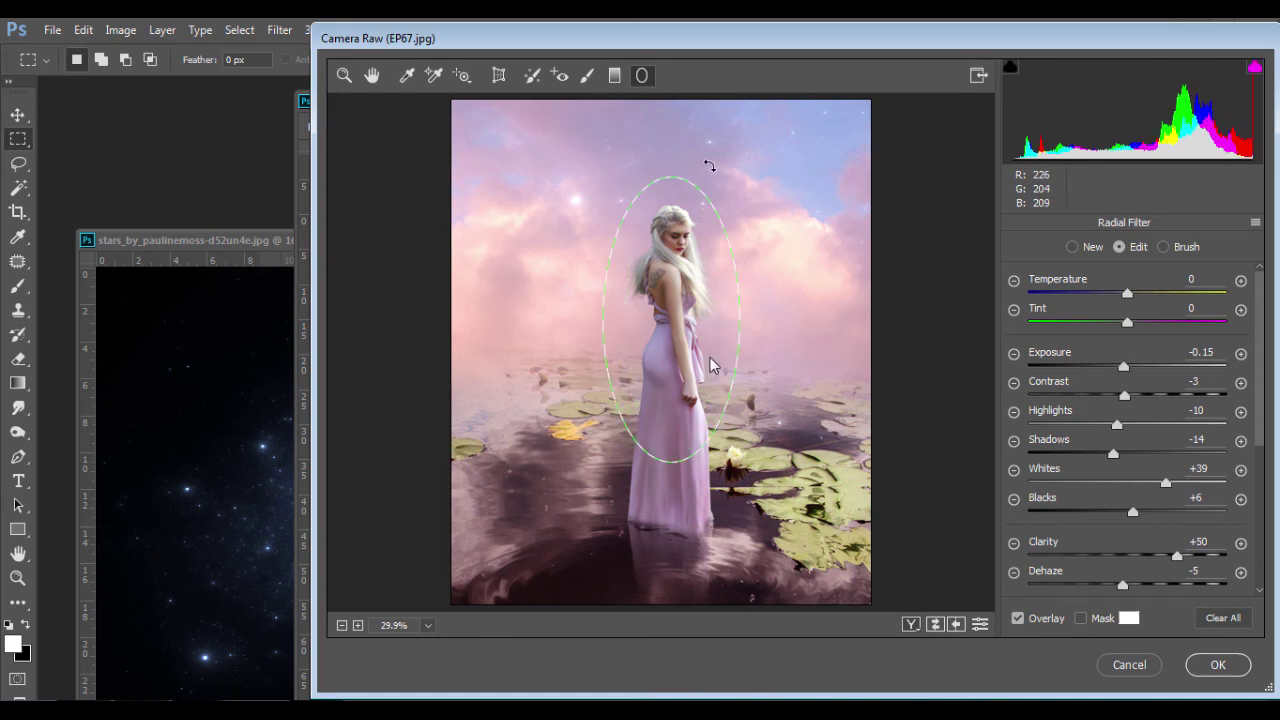
mouse_move(708, 165)
mouse_down()
mouse_move(738, 176)
mouse_move(735, 160)
mouse_up()
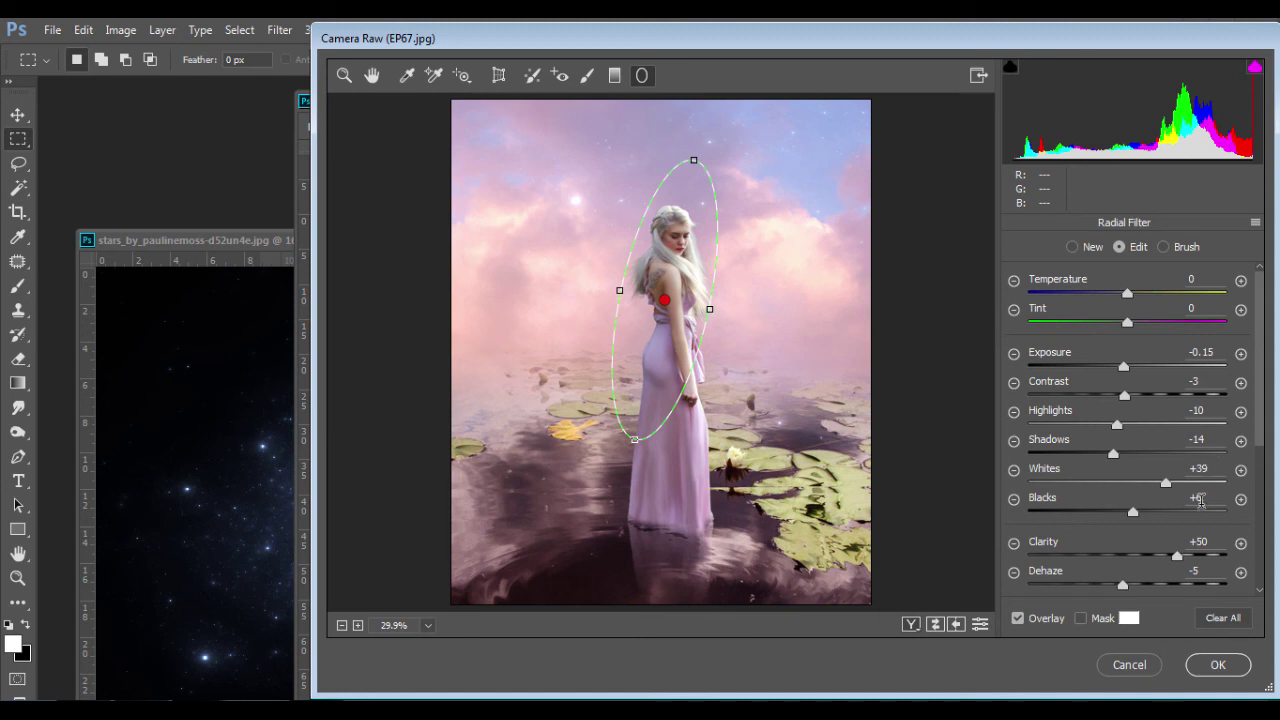
Dial the radial filter to Clarity +64 and Dehaze -1, check the preview, and apply it
drag(1262, 393, 1264, 459)
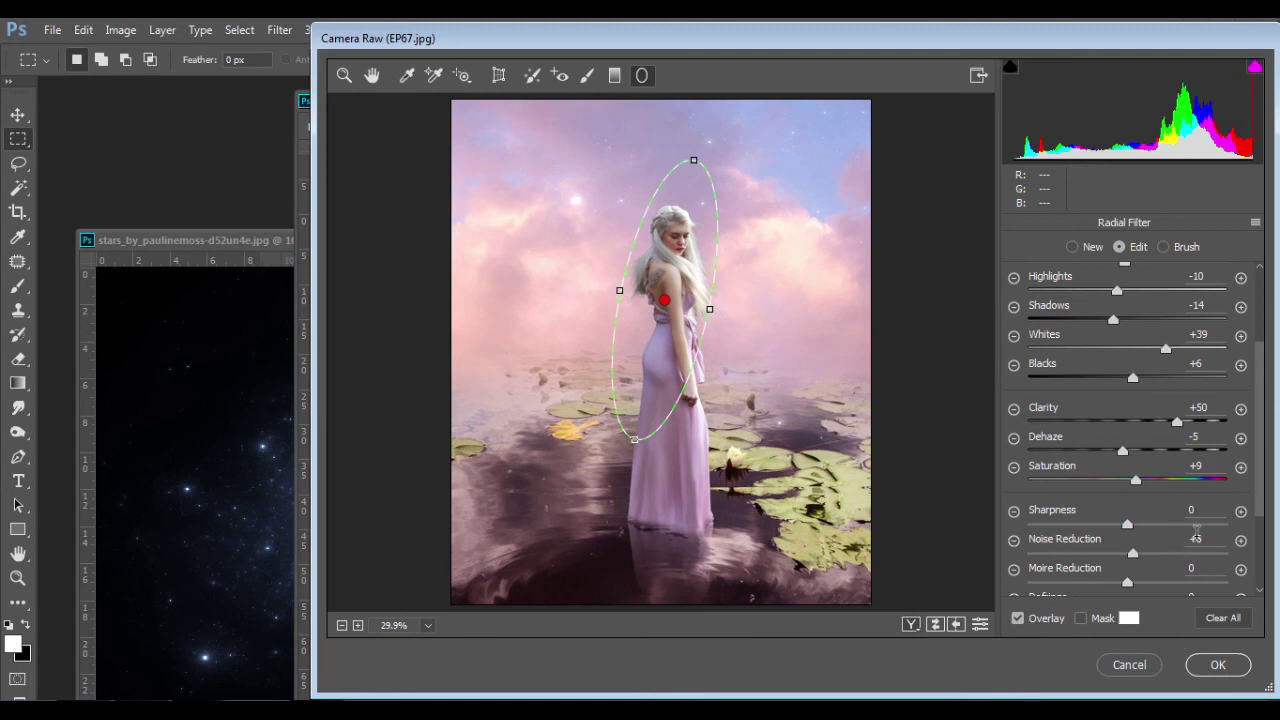
scroll(1256, 470, up, 1)
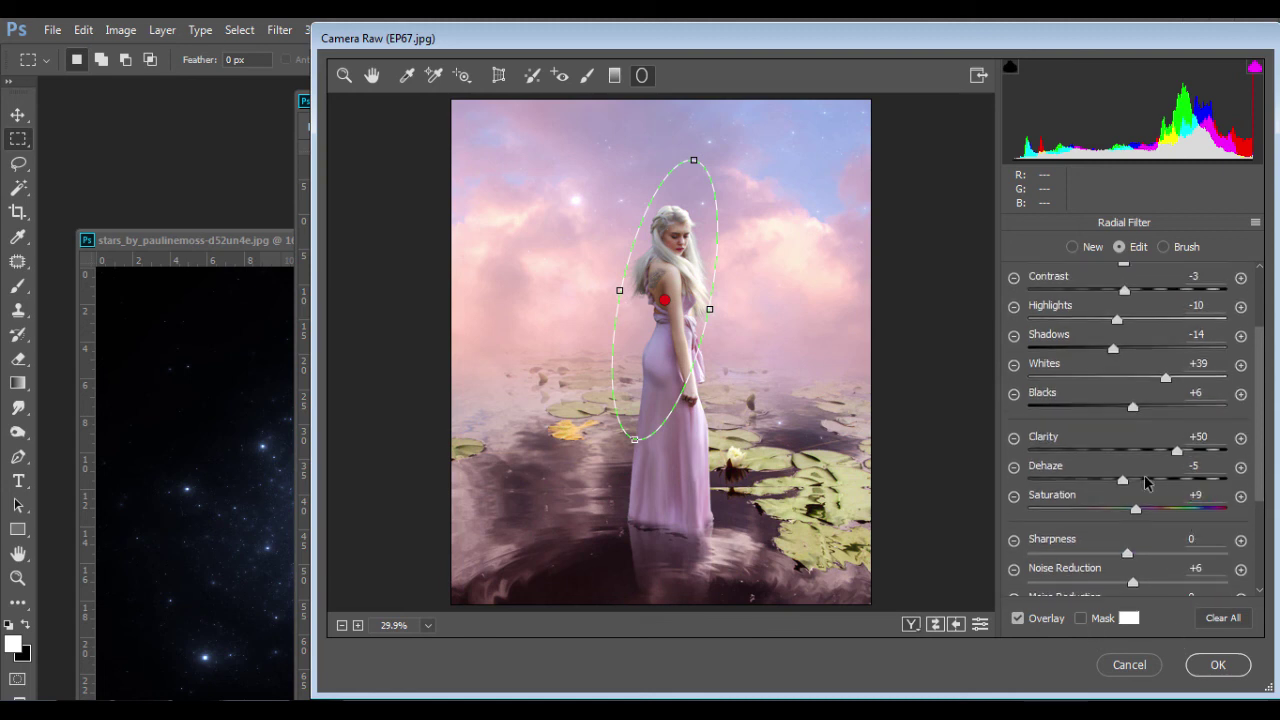
mouse_move(1168, 463)
mouse_down()
mouse_move(1156, 470)
mouse_move(1206, 456)
mouse_up()
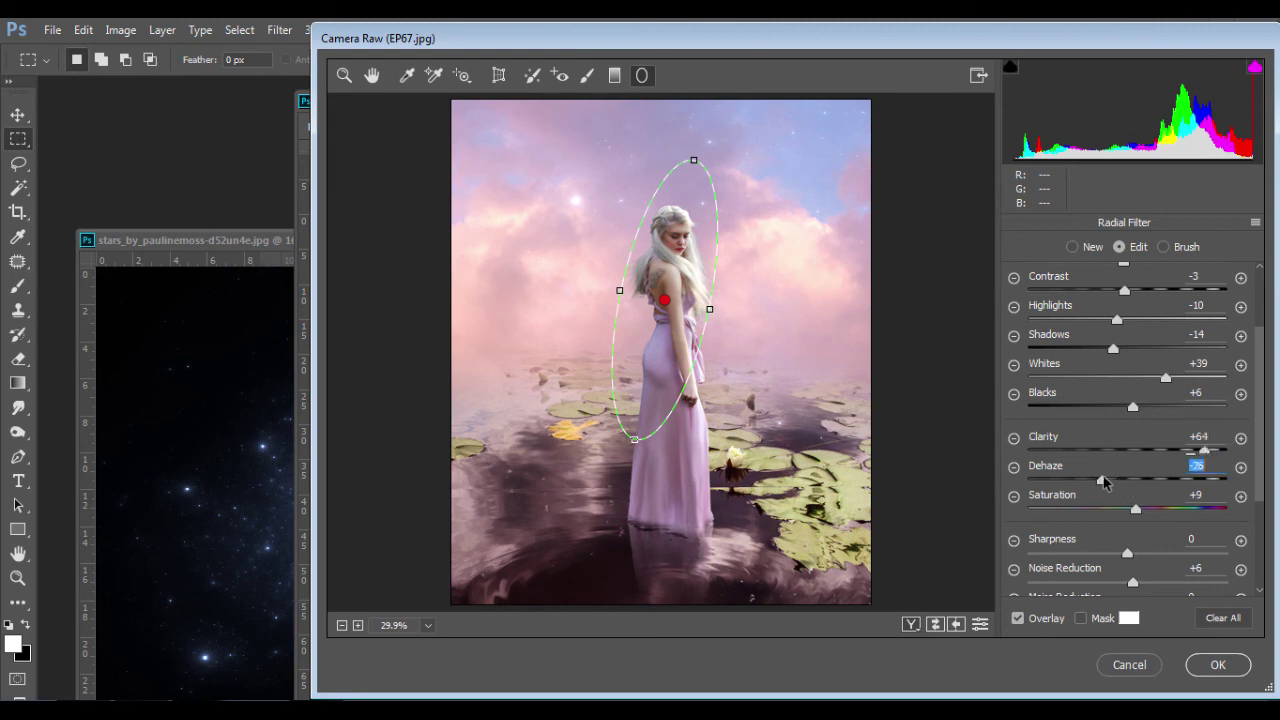
drag(1206, 456, 1190, 451)
drag(1122, 480, 1102, 481)
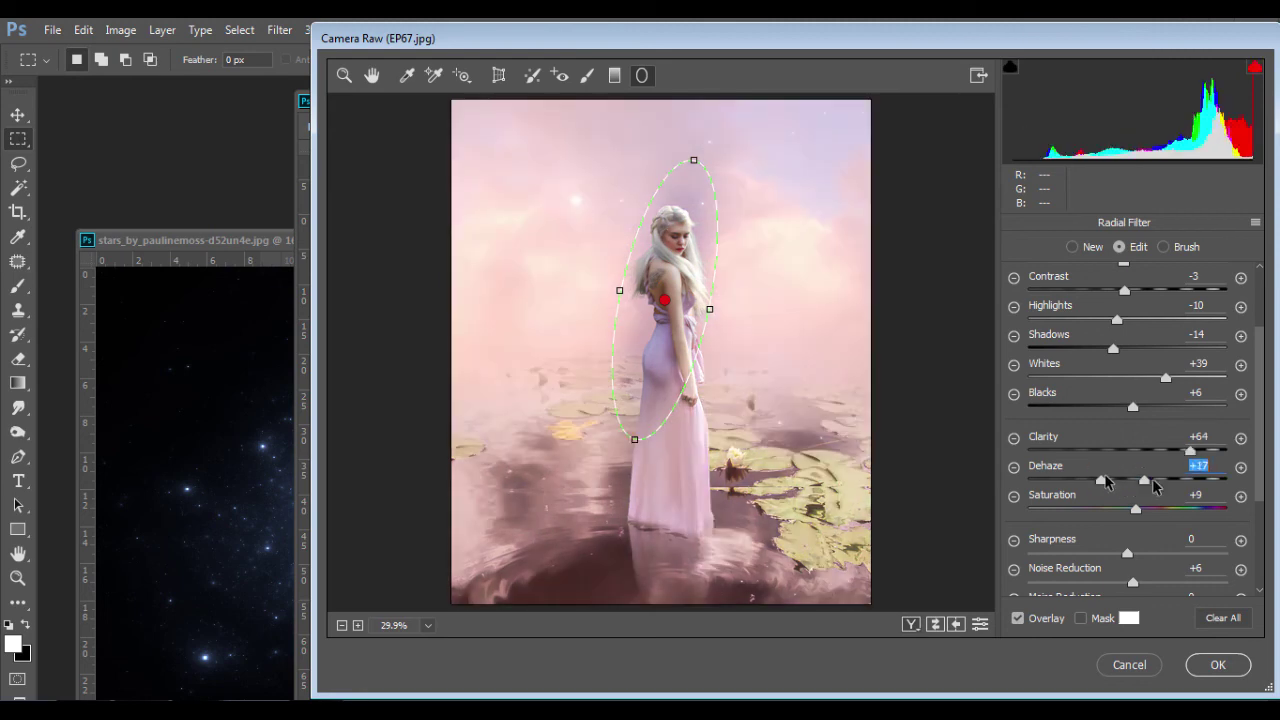
key(p)
key(p)
key(p)
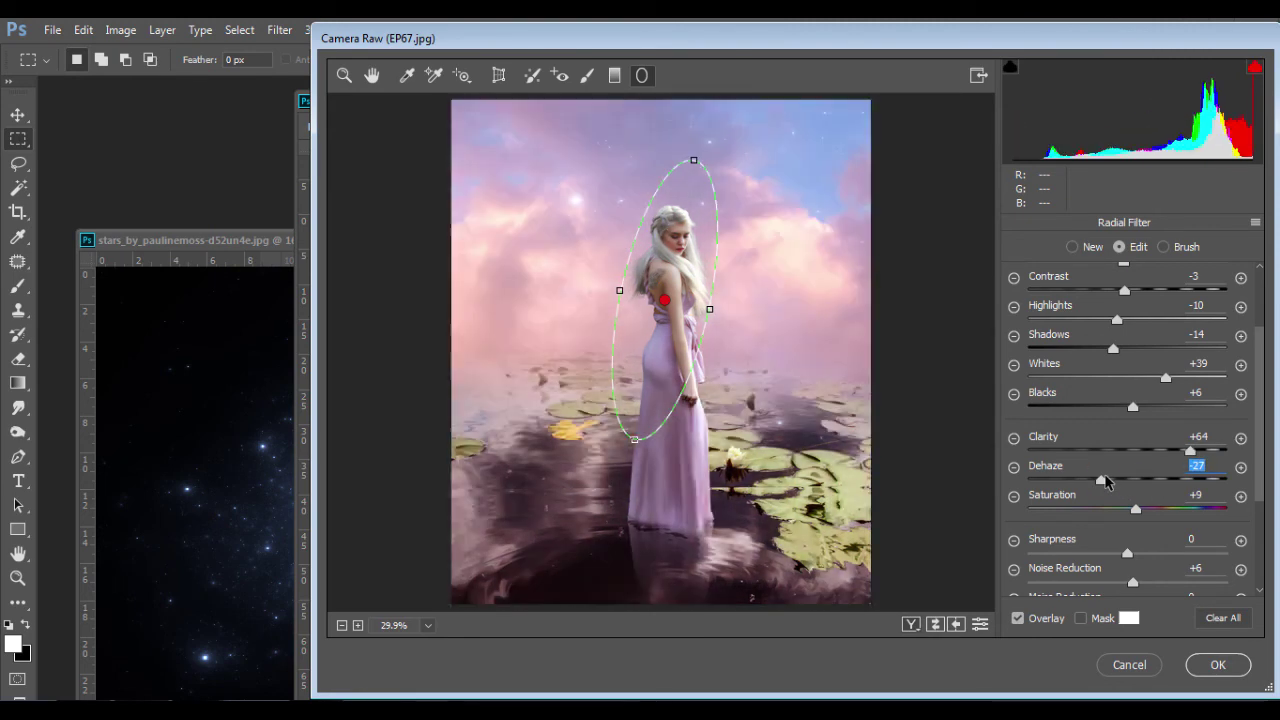
drag(1105, 481, 1130, 482)
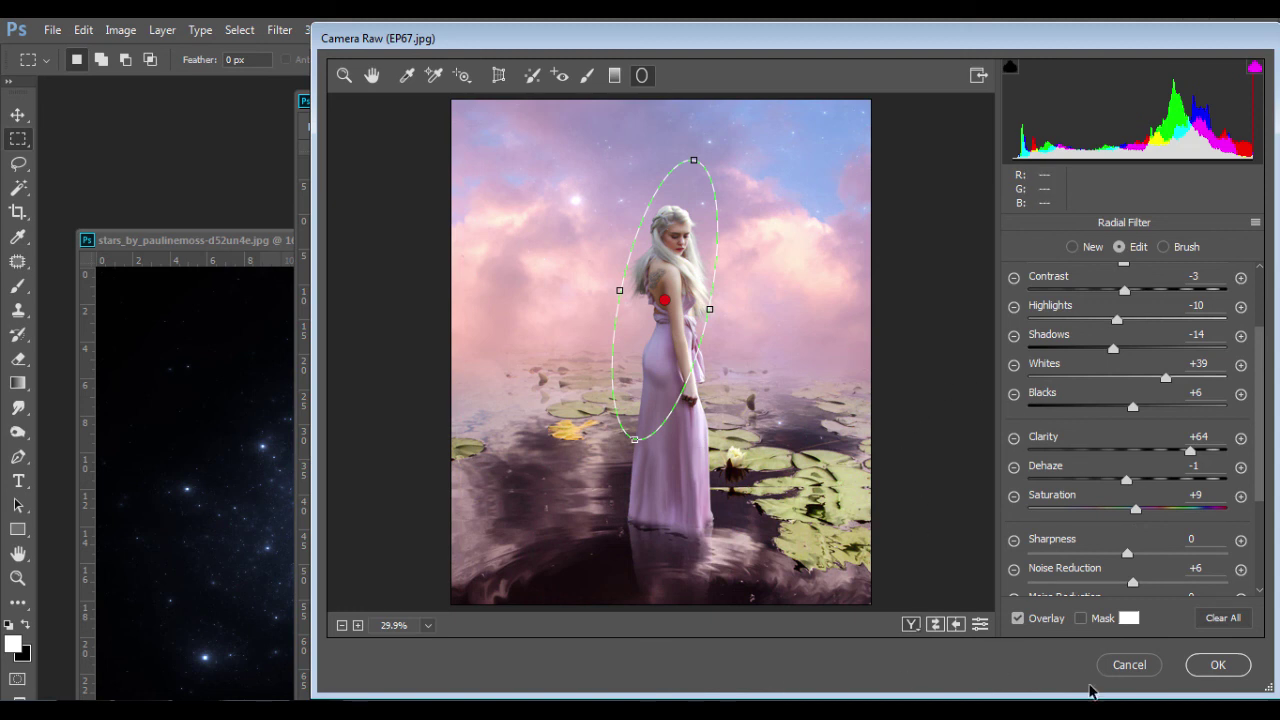
click(1214, 665)
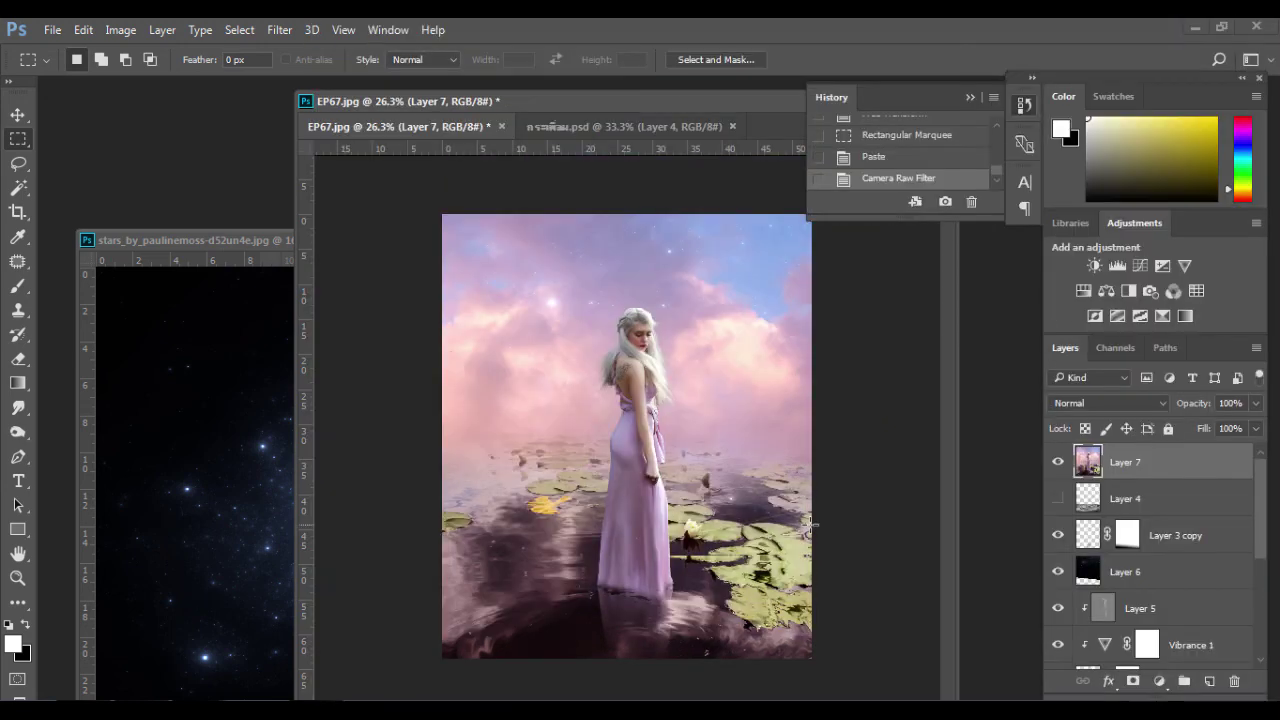
Toggle Layer 7's visibility to compare the grade, leaving it visible
click(1057, 464)
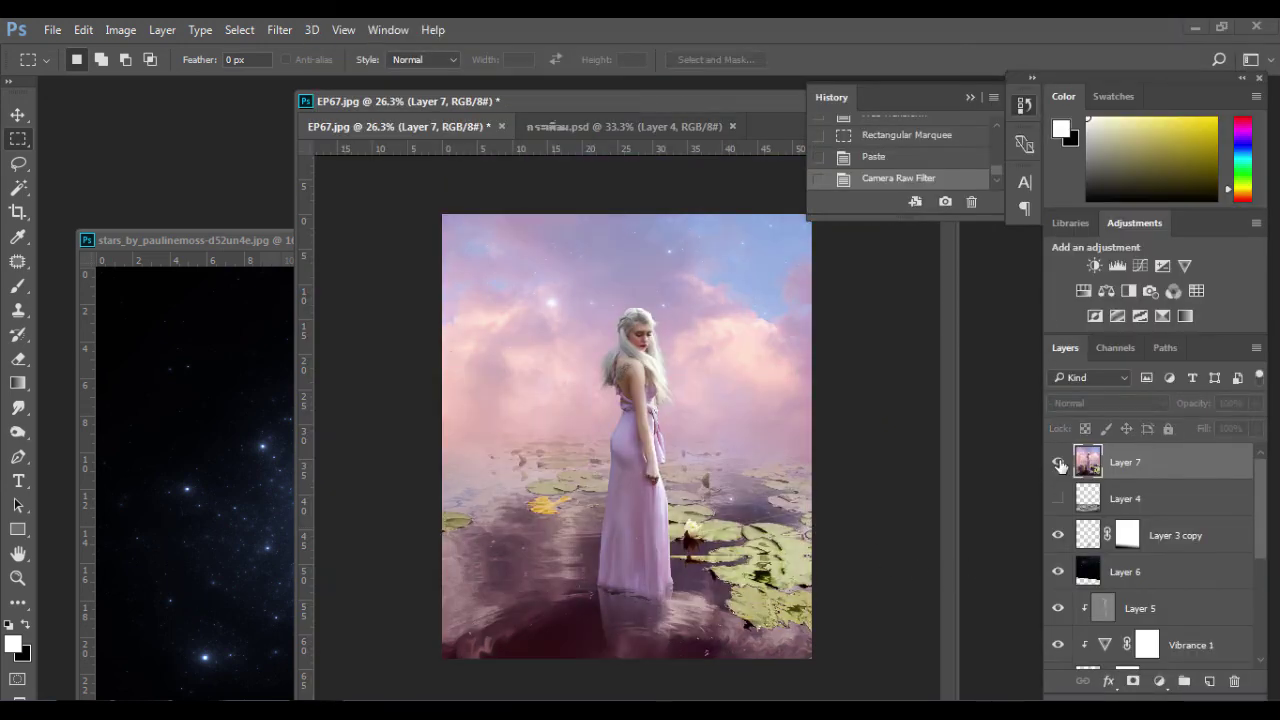
click(1057, 464)
click(1057, 464)
click(1057, 464)
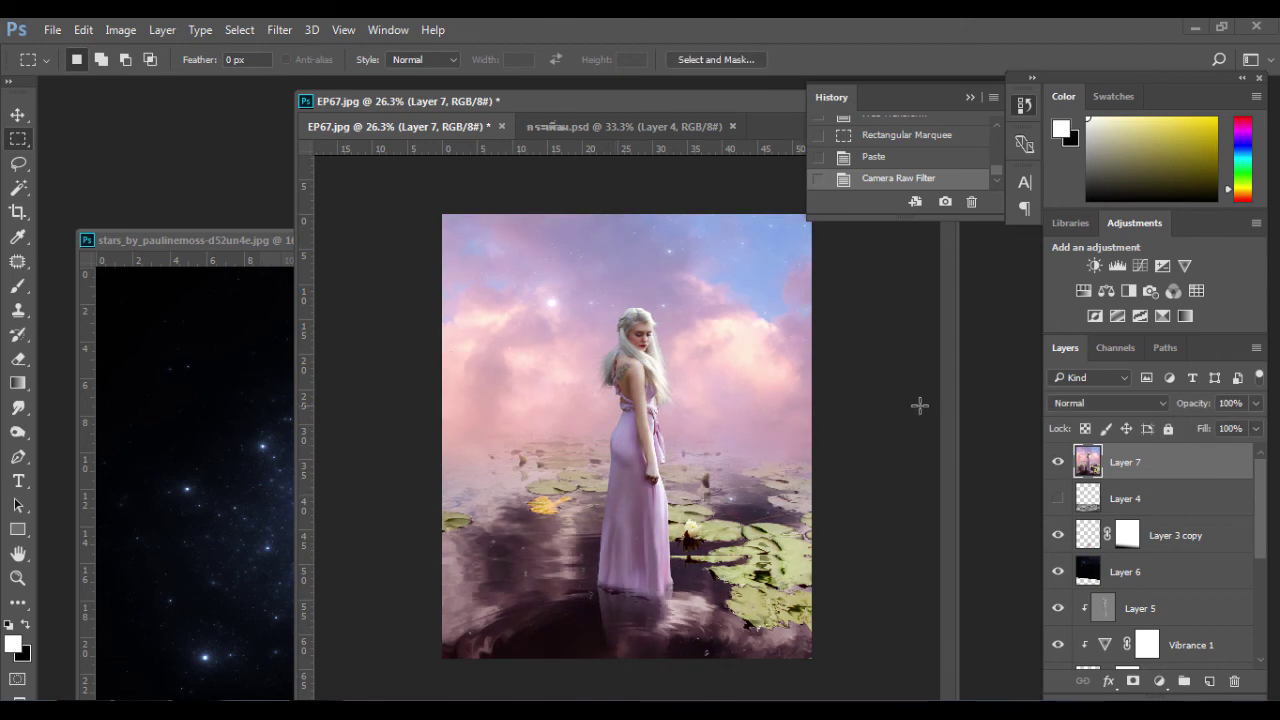
Bring the EP67 document window to the front and shift it to the left
click(238, 287)
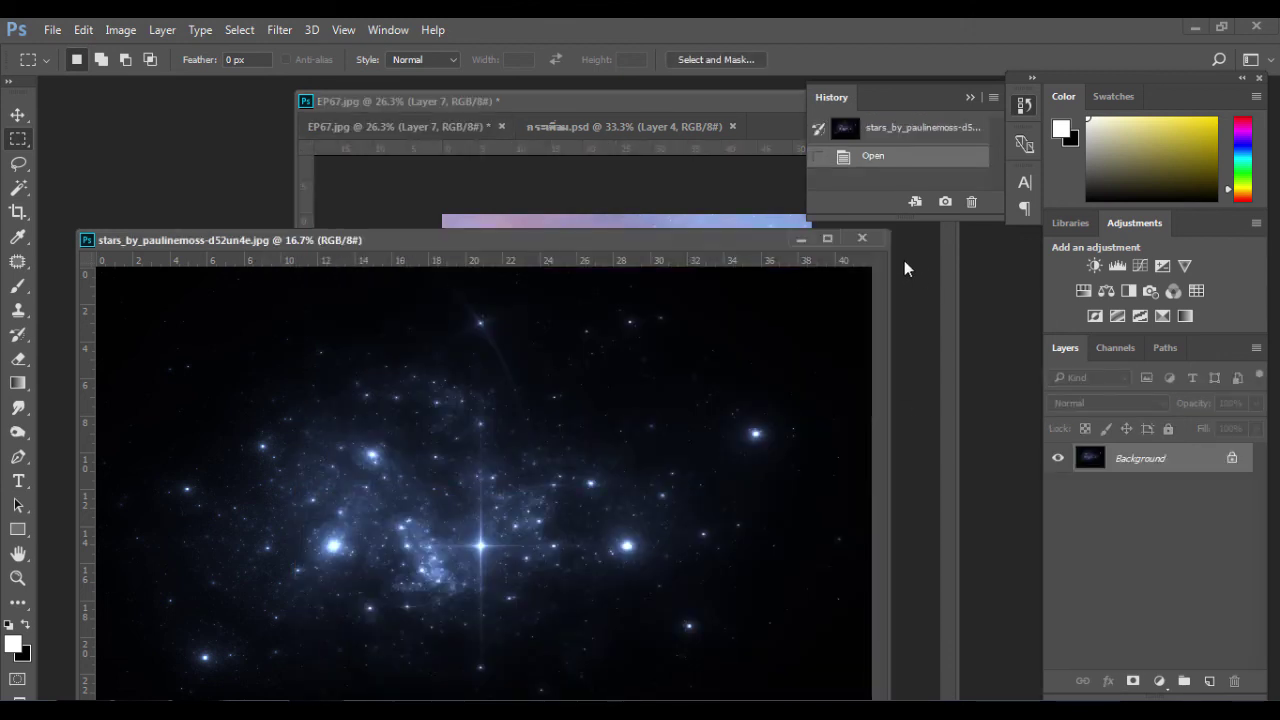
click(649, 116)
click(878, 252)
drag(641, 101, 495, 98)
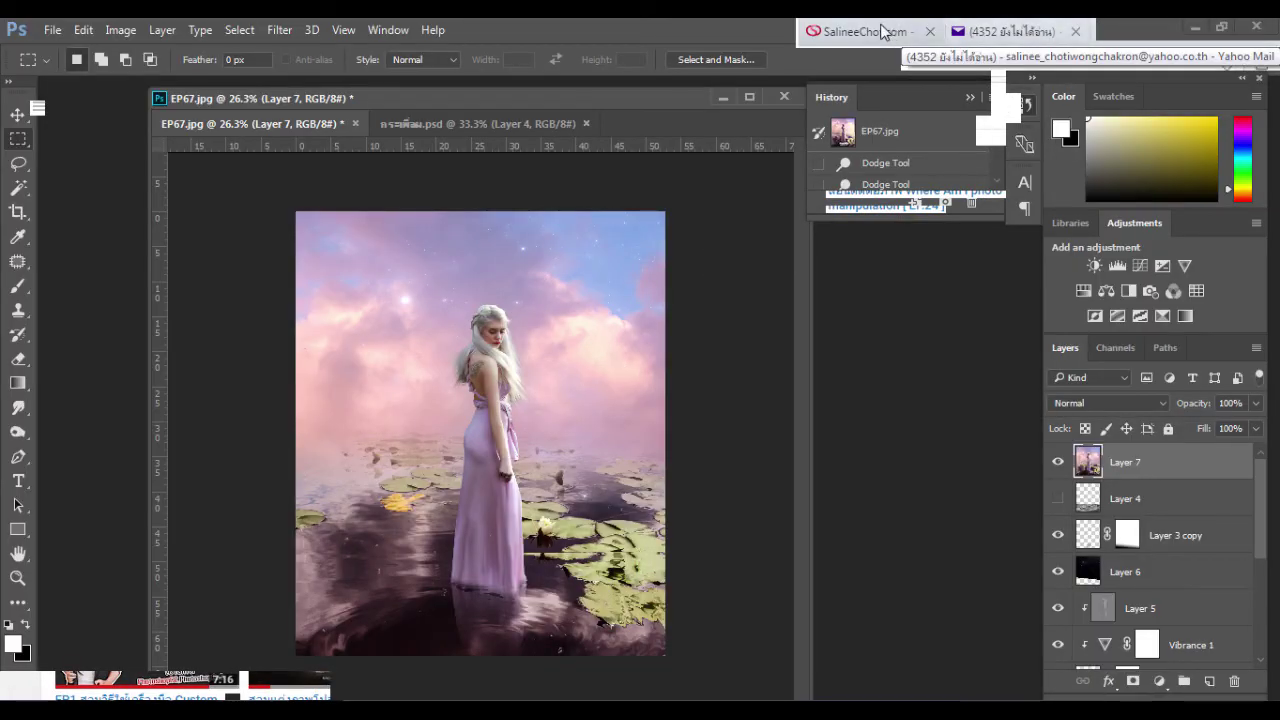
Go to the YouTube channel's videos page and follow its banner link to SalineeChot.com in a new tab
click(868, 32)
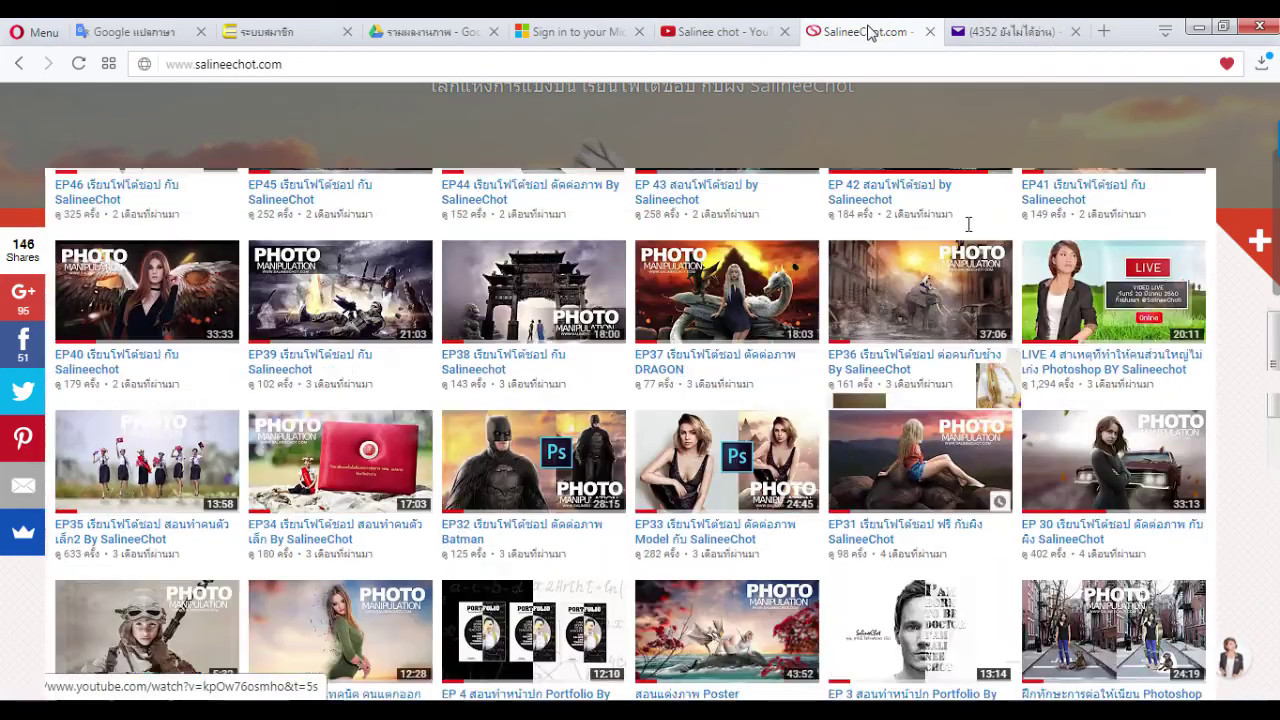
click(718, 31)
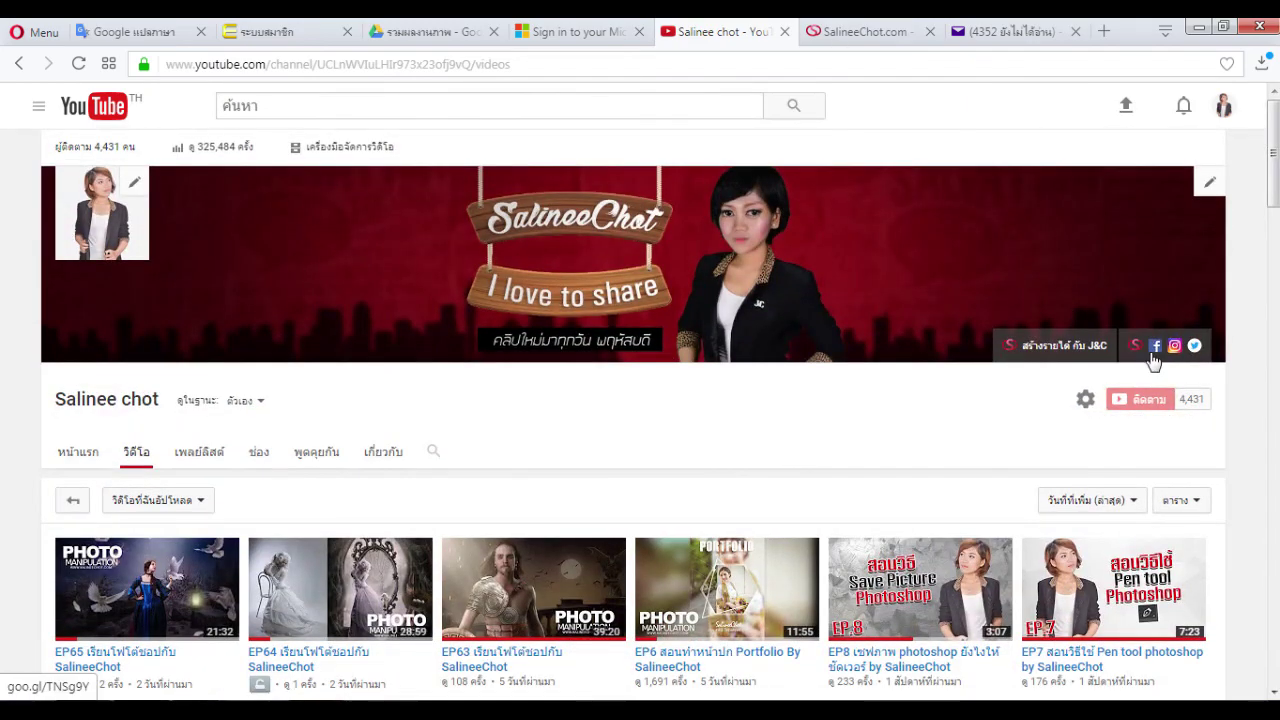
click(1145, 348)
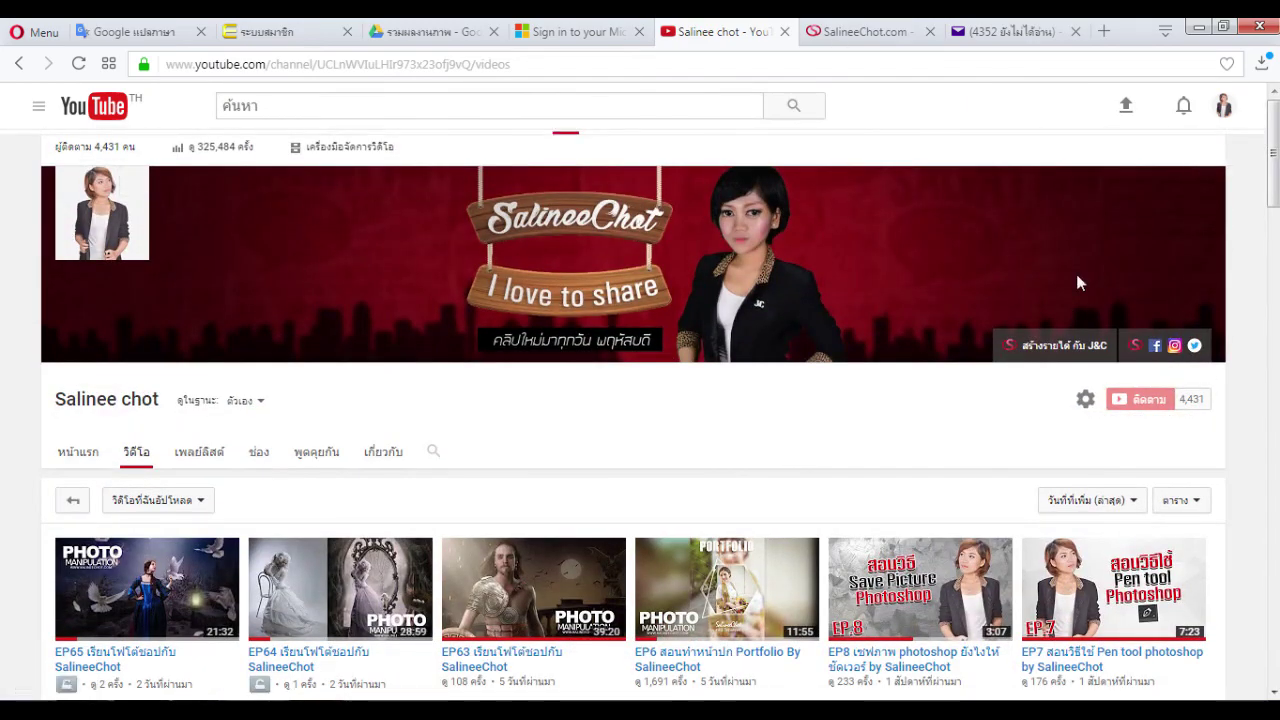
click(765, 31)
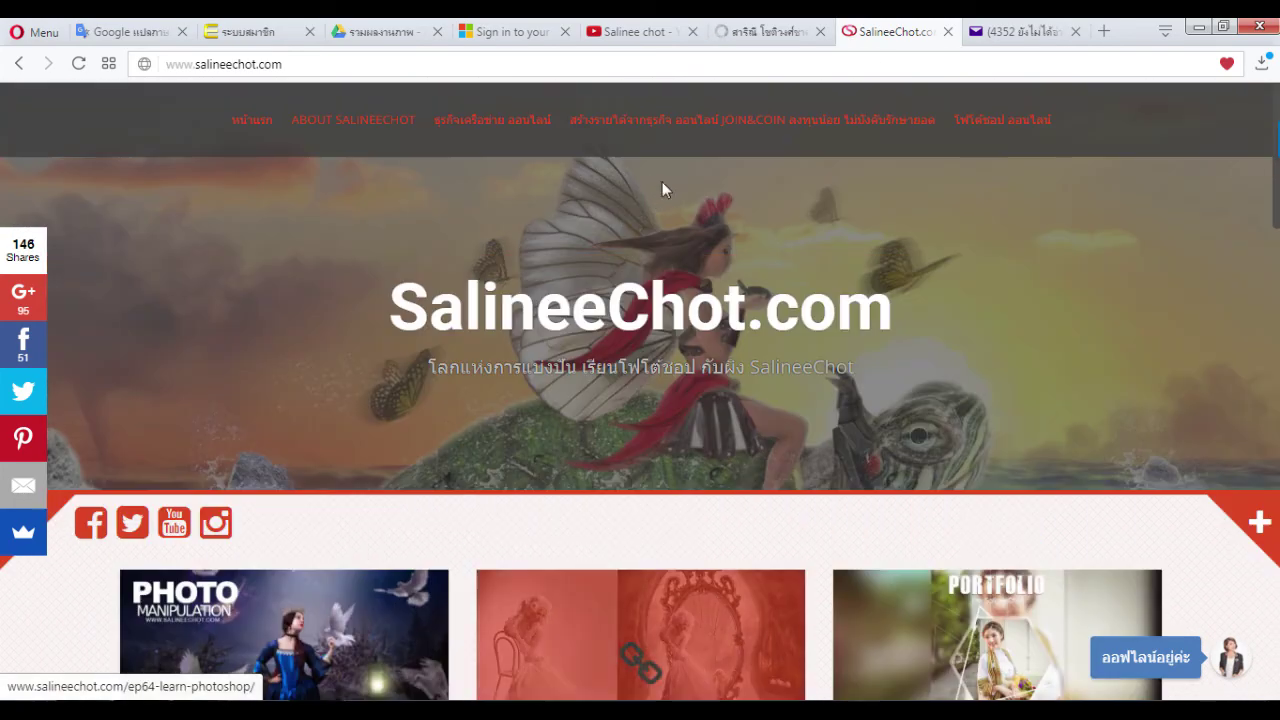
Scroll through the Facebook page's posts, then Alt+Tab back to the EP67 composite
click(775, 31)
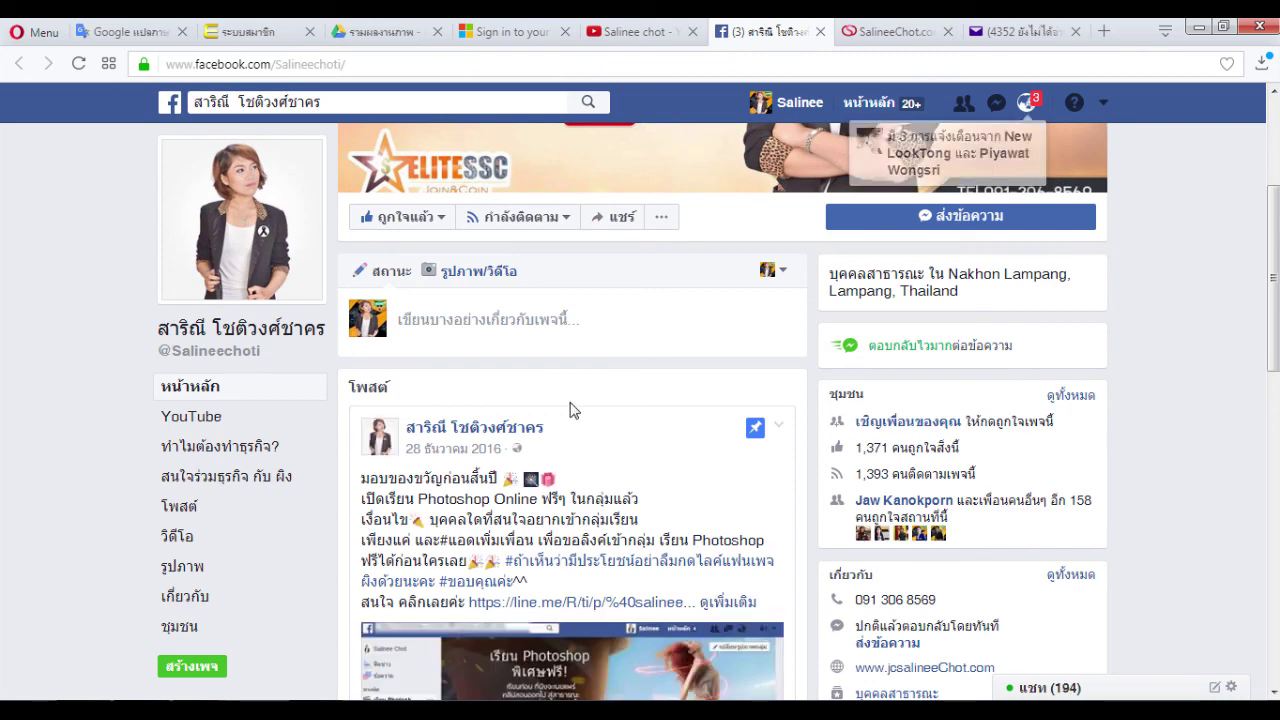
scroll(490, 243, down, 3)
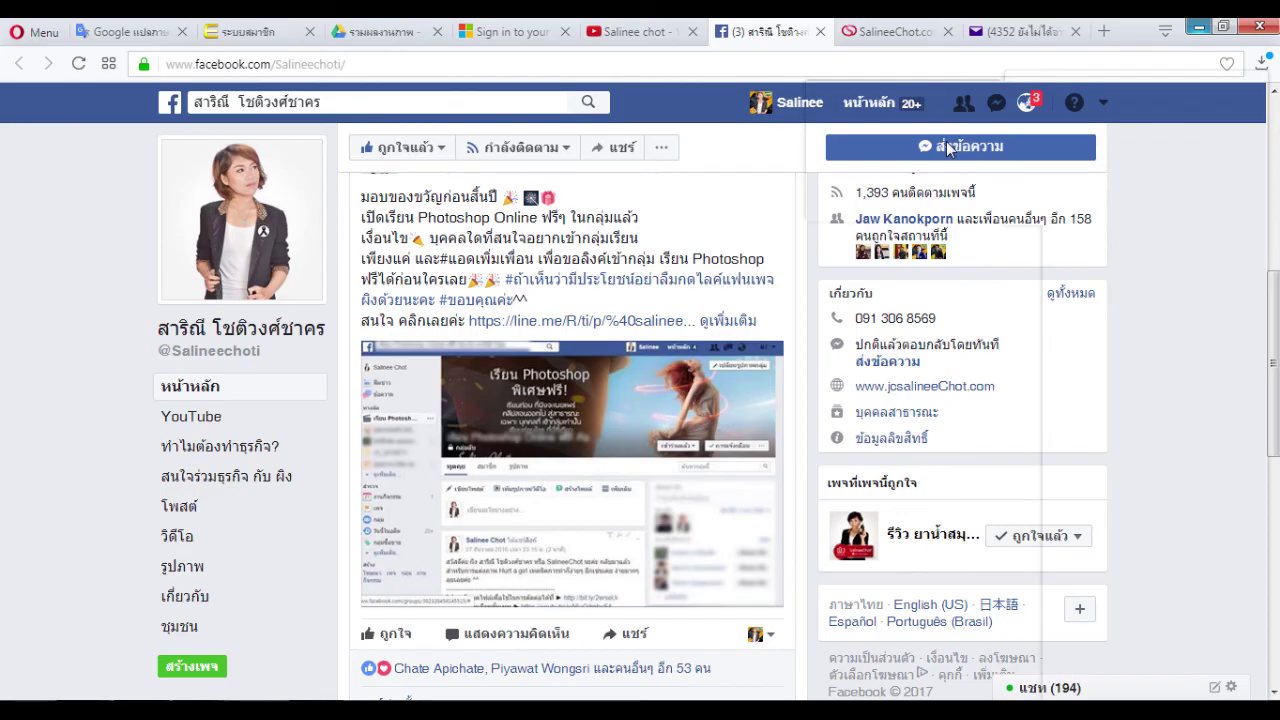
key(alt+Tab)
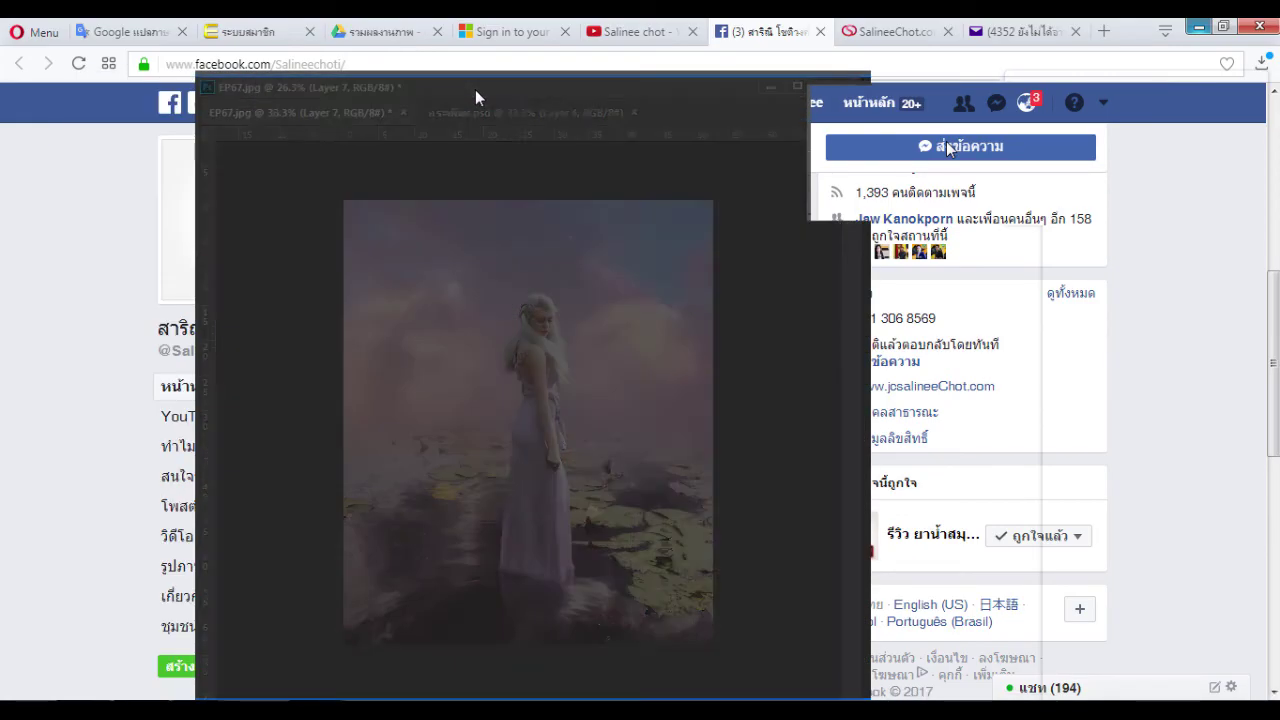